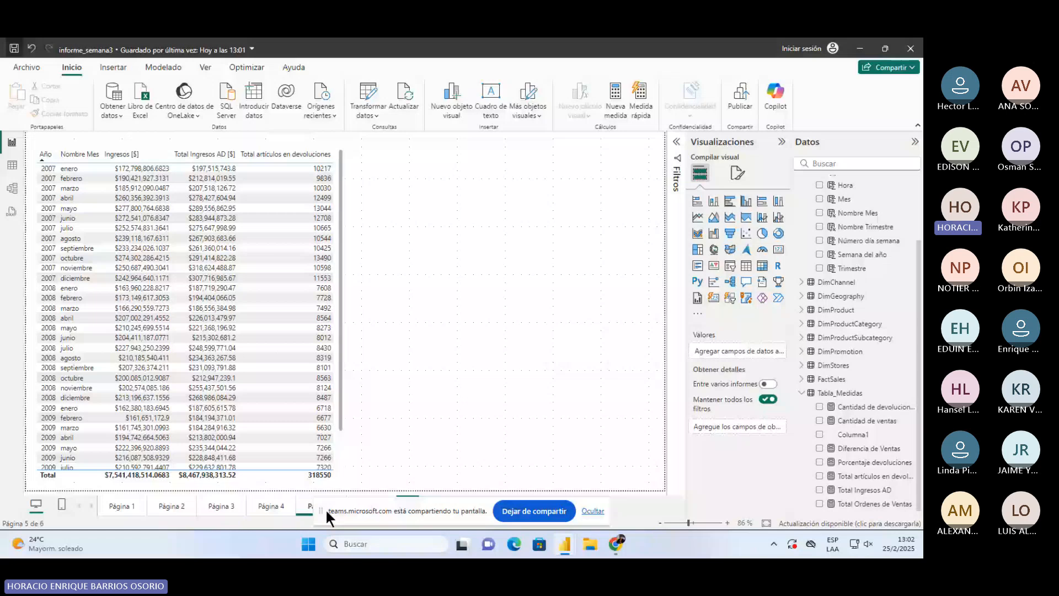
Open the FactSales table data and examine the formulas of Total unidades vendidas, Tipo de venta and Tipo Devolución.
{"action": "left_click_drag", "start_coordinate": [325, 510], "coordinate": [101, 549]}
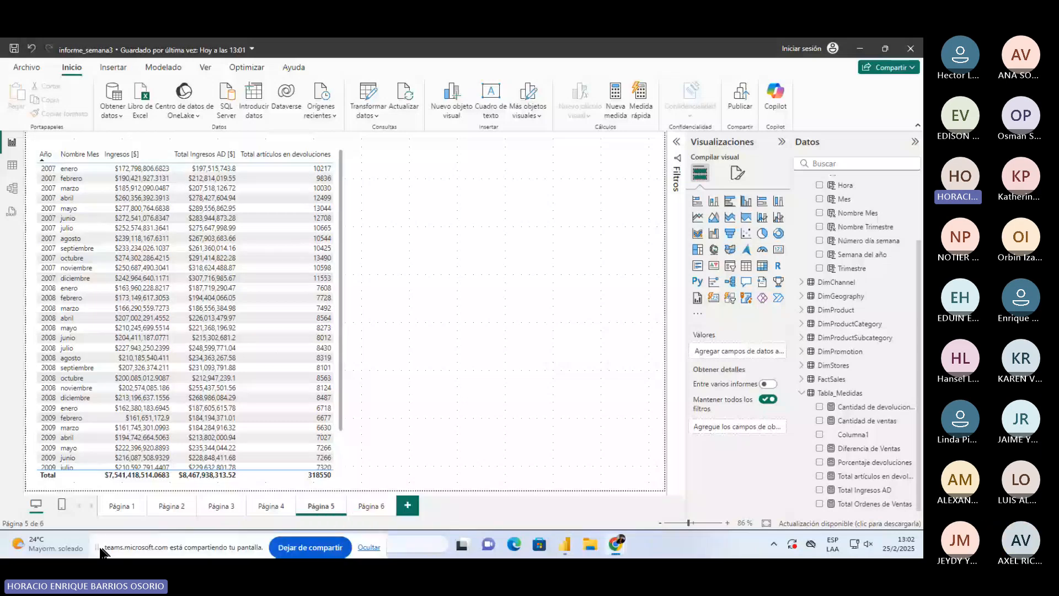
{"action": "left_click", "coordinate": [11, 165]}
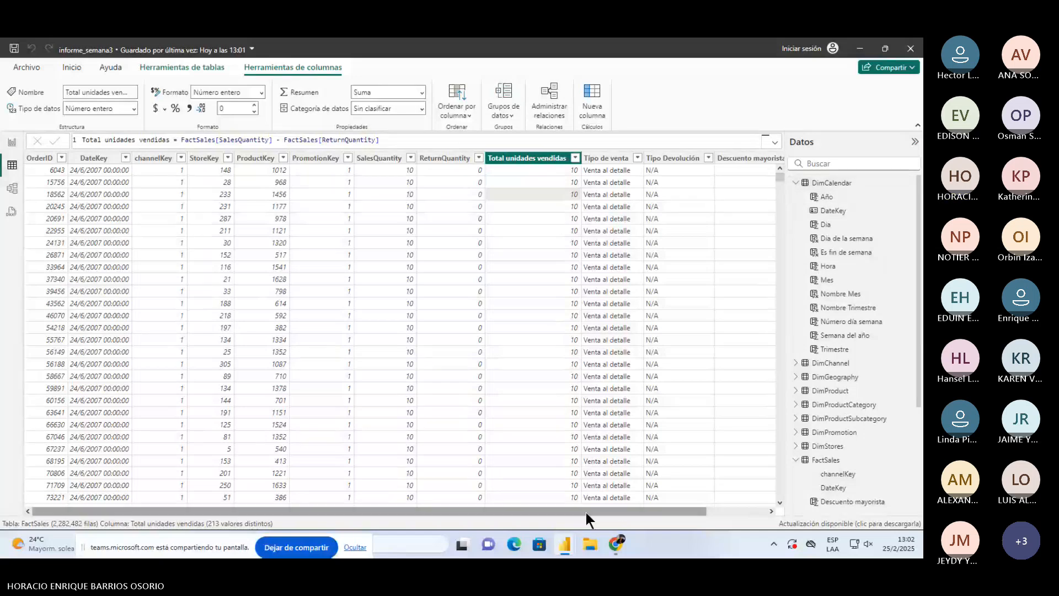
{"action": "left_click_drag", "start_coordinate": [586, 512], "coordinate": [543, 495]}
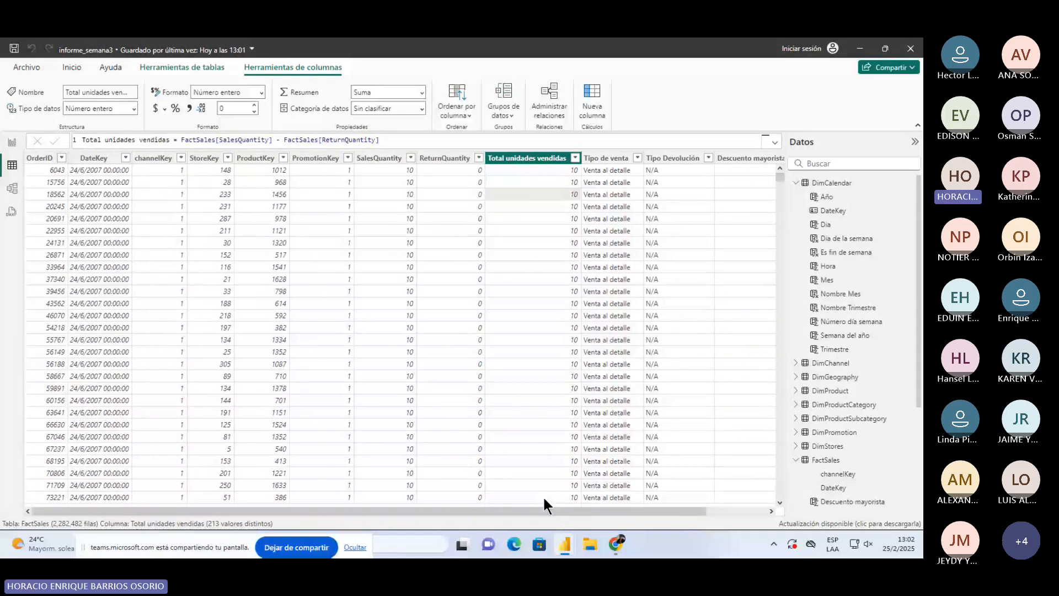
{"action": "left_click", "coordinate": [827, 460]}
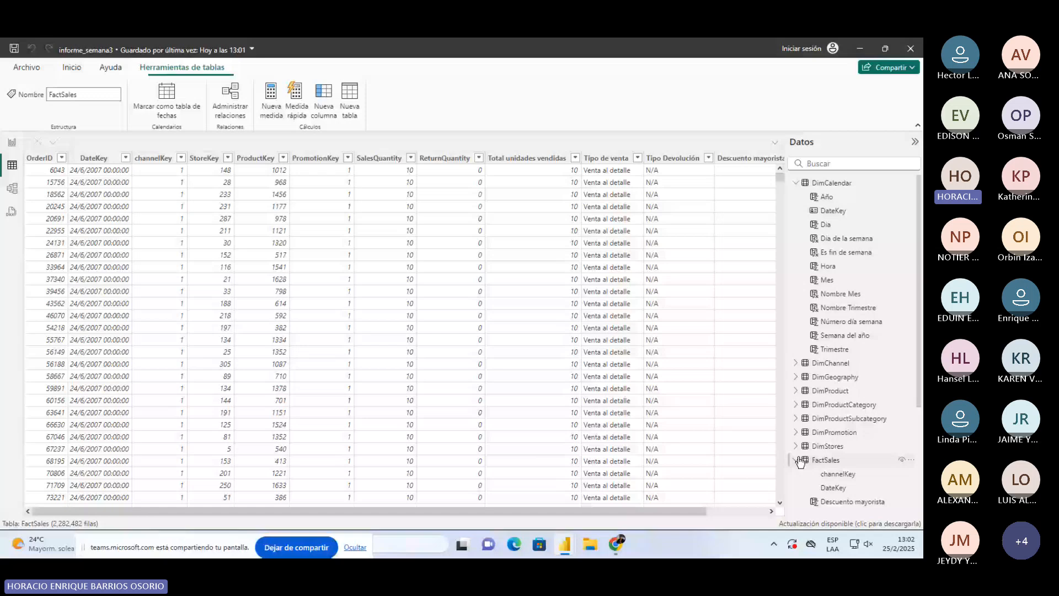
{"action": "left_click", "coordinate": [517, 159]}
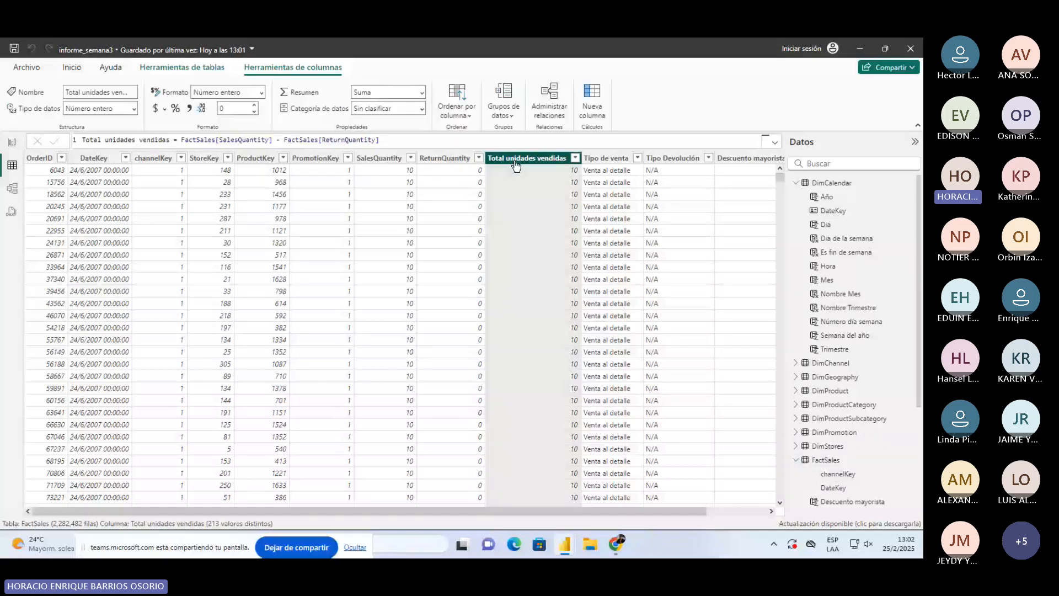
{"action": "left_click", "coordinate": [601, 160]}
{"action": "left_click", "coordinate": [677, 186]}
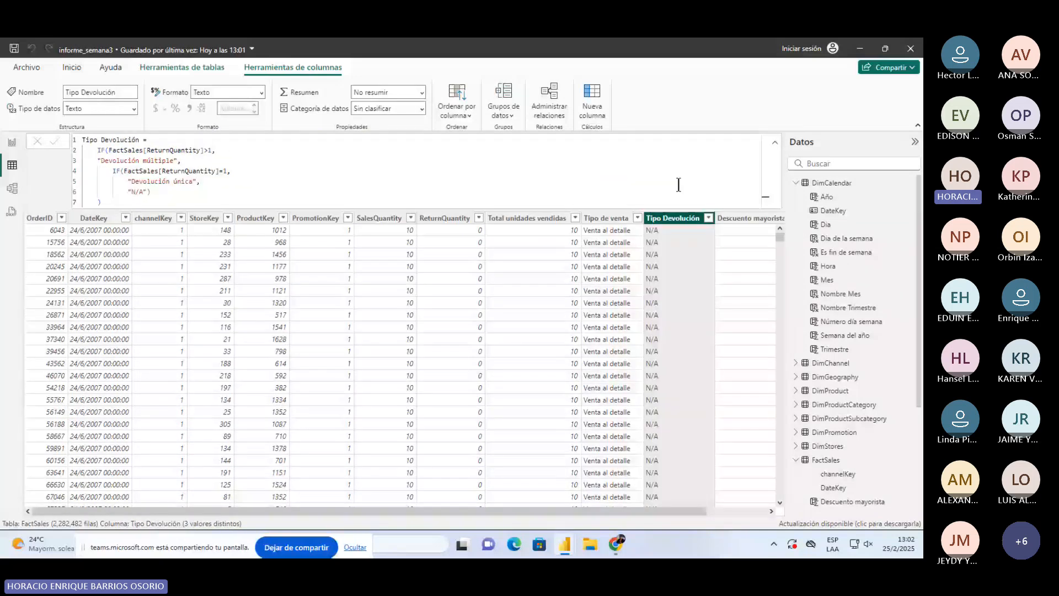
Examine the formulas of Descuento mayorista and Ingreso in FactSales and of Ubicación completa in DimStores.
{"action": "left_click", "coordinate": [739, 219]}
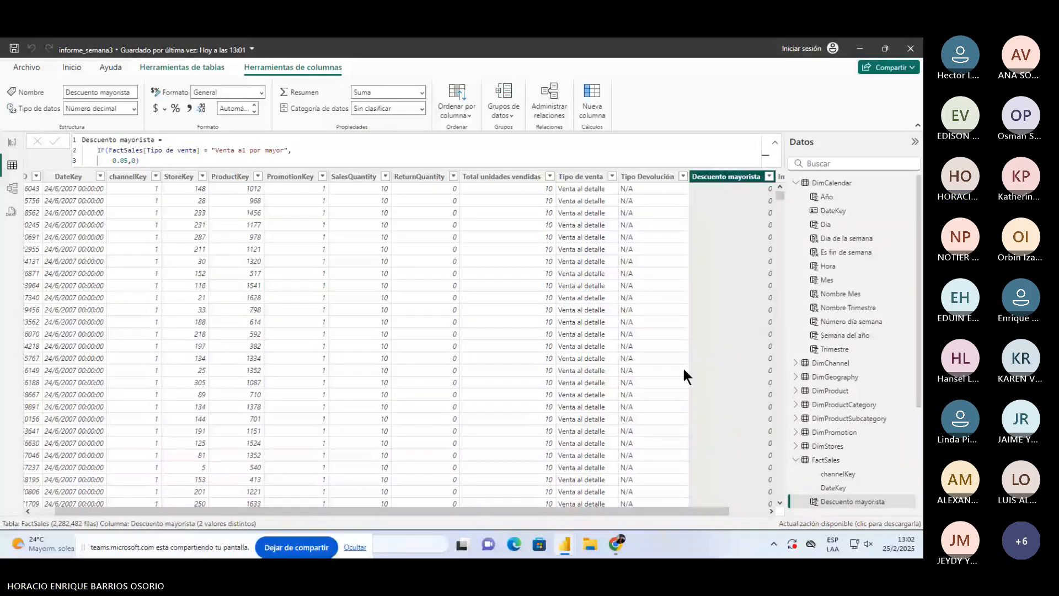
{"action": "left_click_drag", "start_coordinate": [714, 511], "coordinate": [780, 508]}
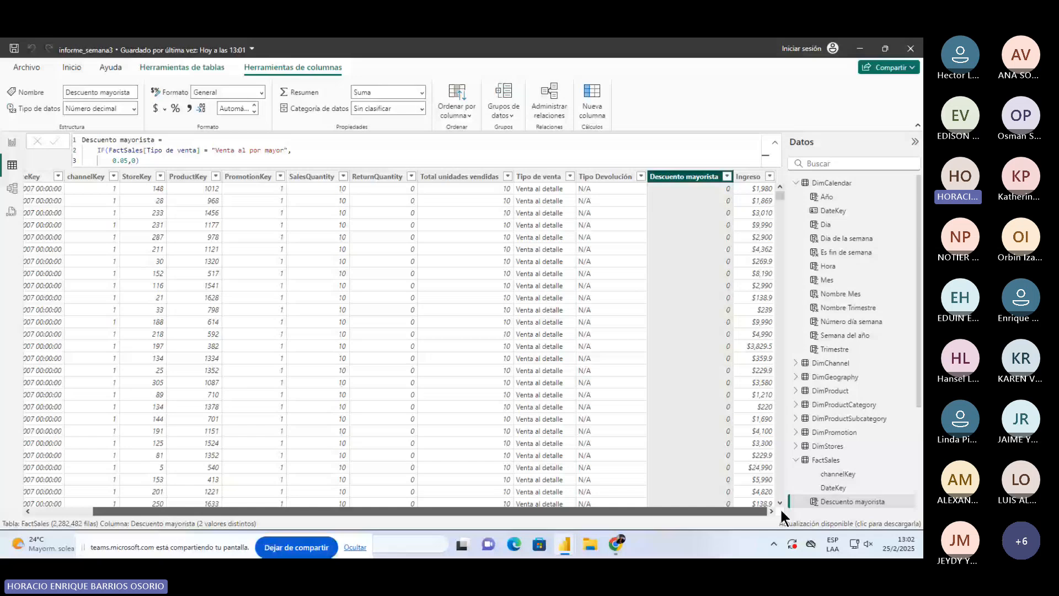
{"action": "left_click", "coordinate": [749, 176]}
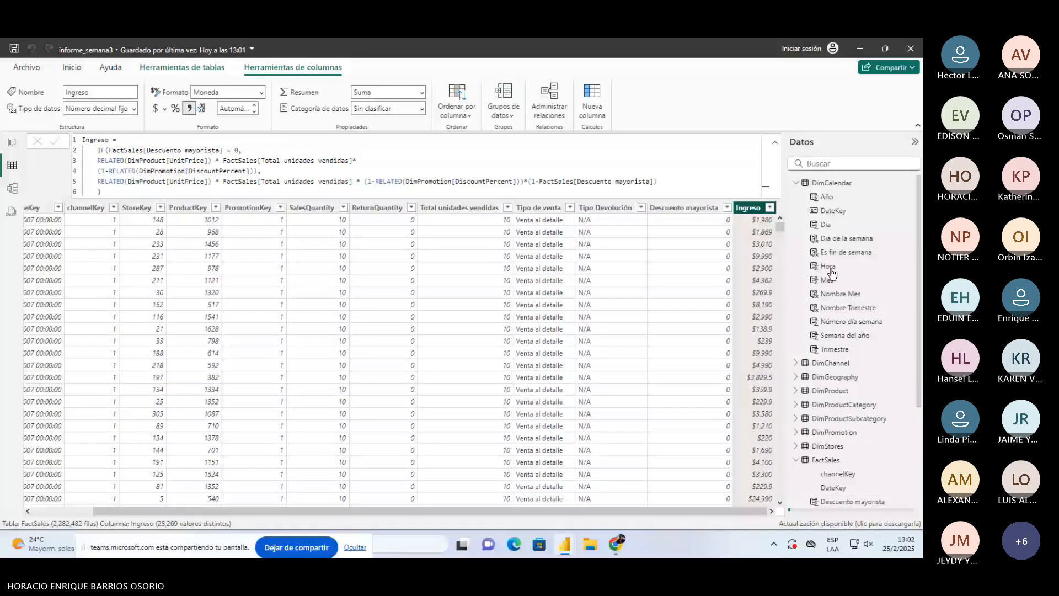
{"action": "left_click", "coordinate": [115, 163]}
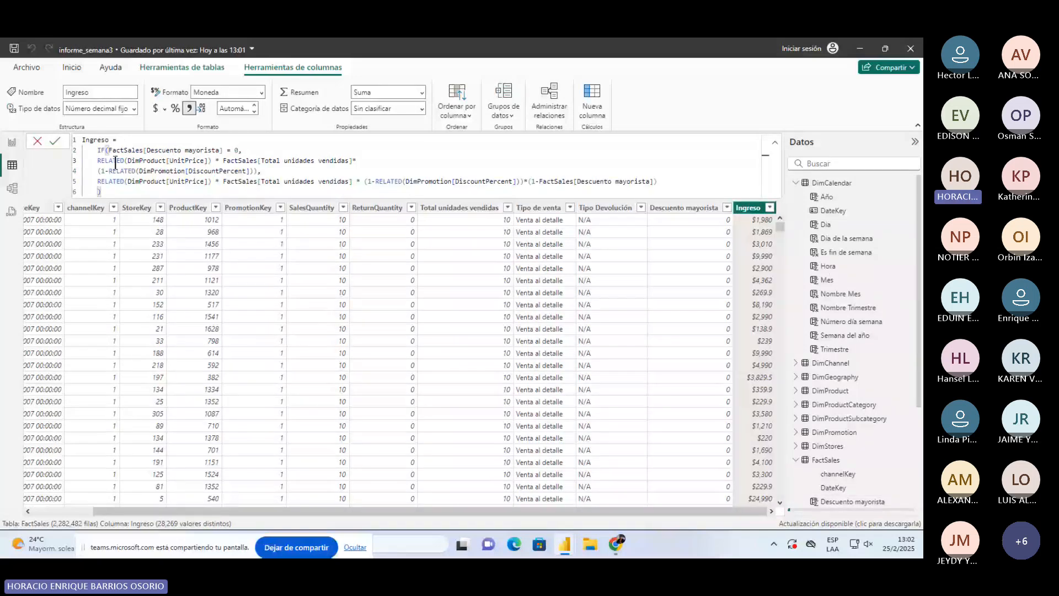
{"action": "scroll", "coordinate": [184, 176], "scroll_direction": "up", "scroll_amount": 3}
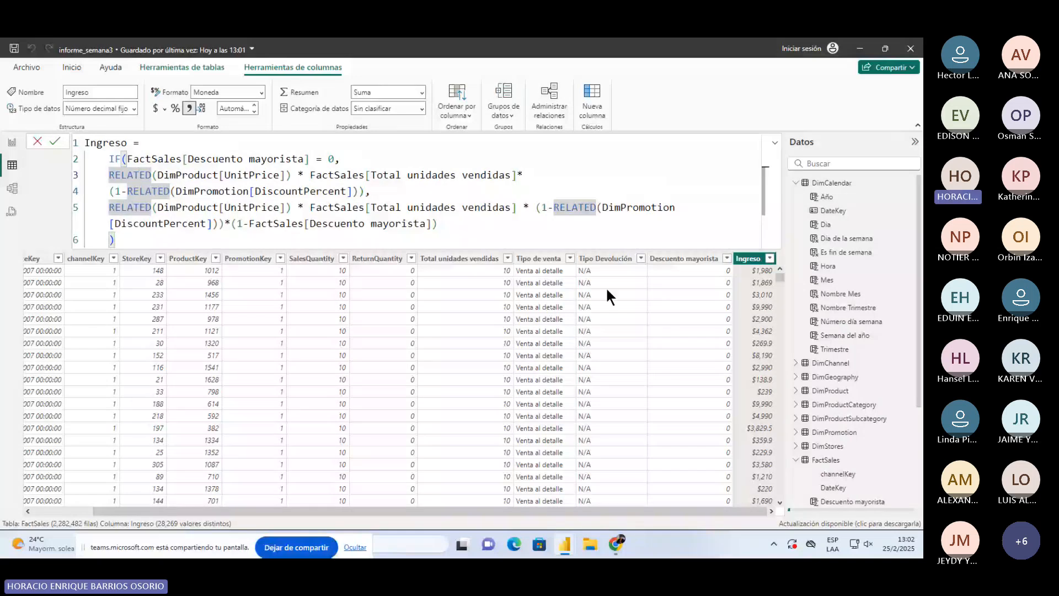
{"action": "left_click", "coordinate": [680, 258]}
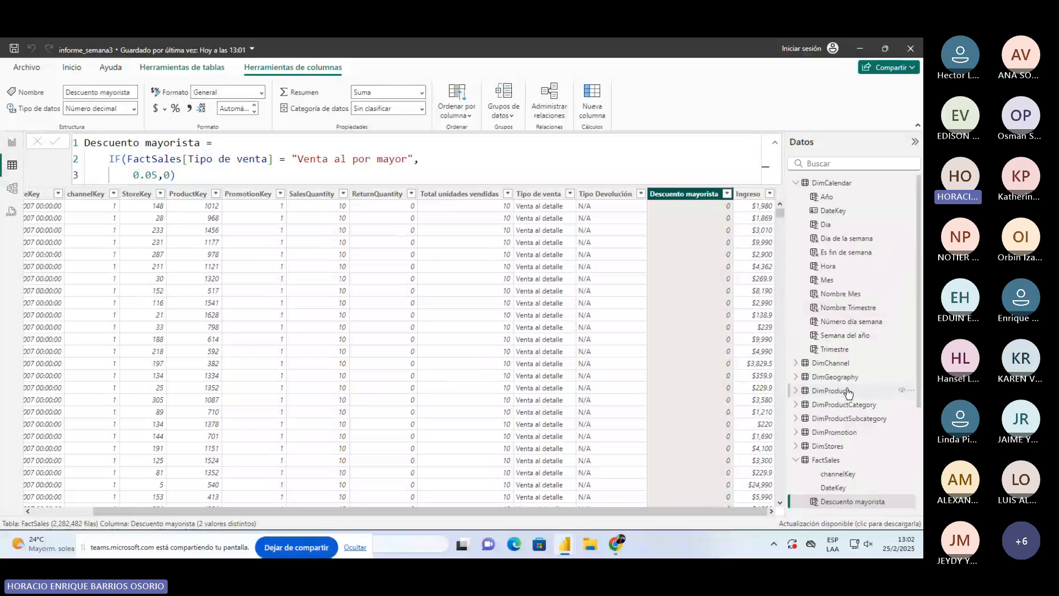
{"action": "left_click", "coordinate": [834, 444]}
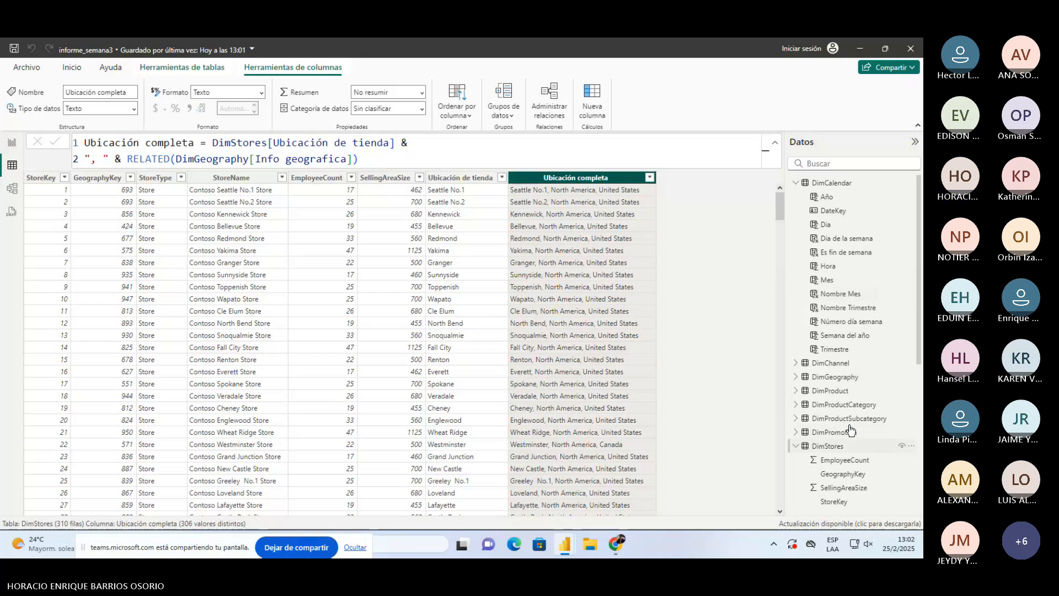
Open the DimCalendar table and examine the SWITCH formula of the Nombre Trimestre column, including its expression and value-result pairs.
{"action": "left_click", "coordinate": [832, 184]}
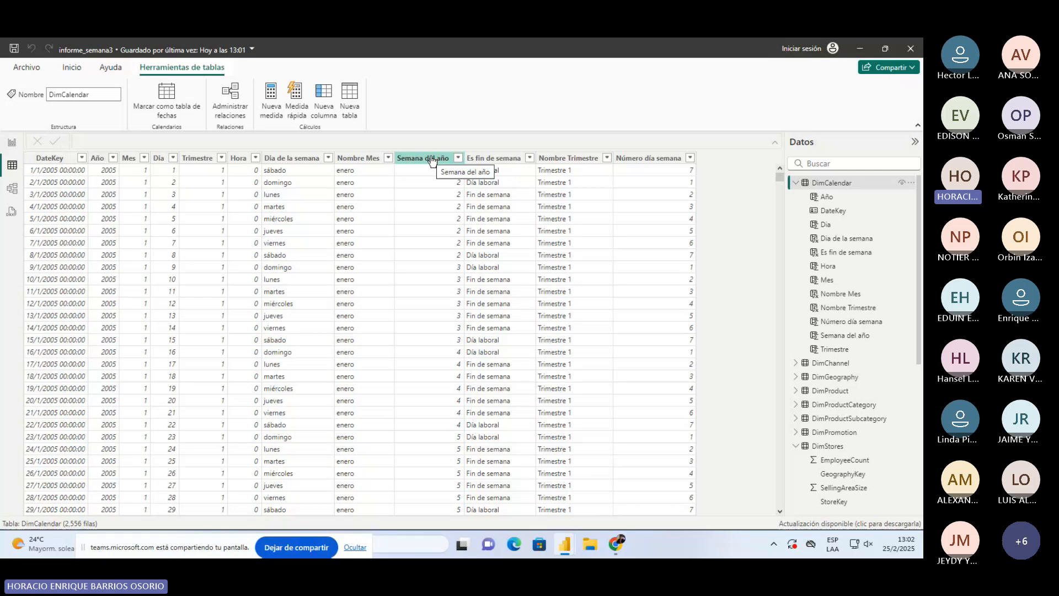
{"action": "left_click", "coordinate": [592, 161]}
{"action": "left_click", "coordinate": [286, 200]}
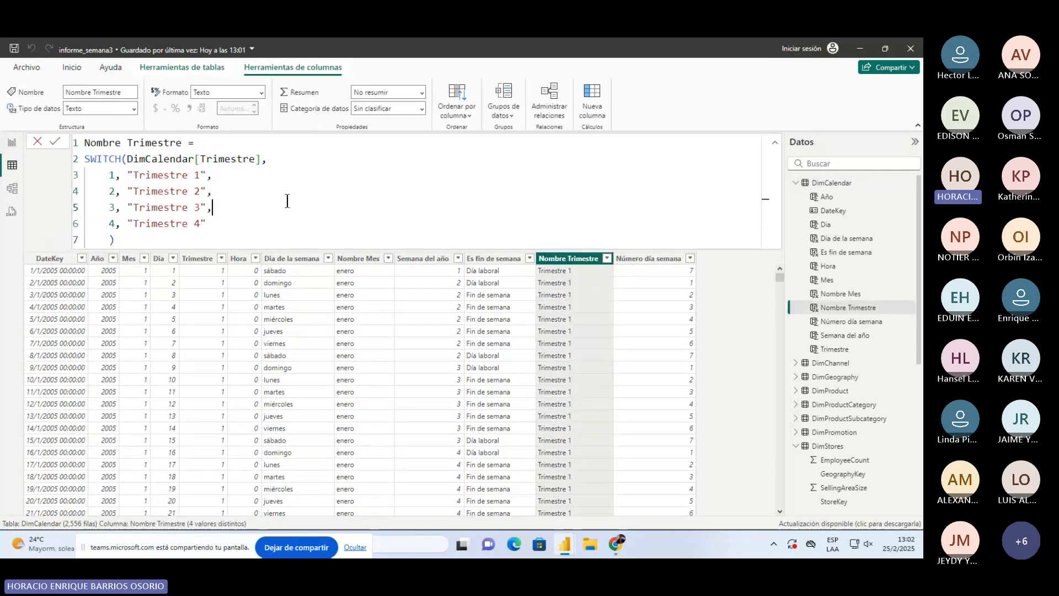
{"action": "key", "text": "Down"}
{"action": "key", "text": "Down"}
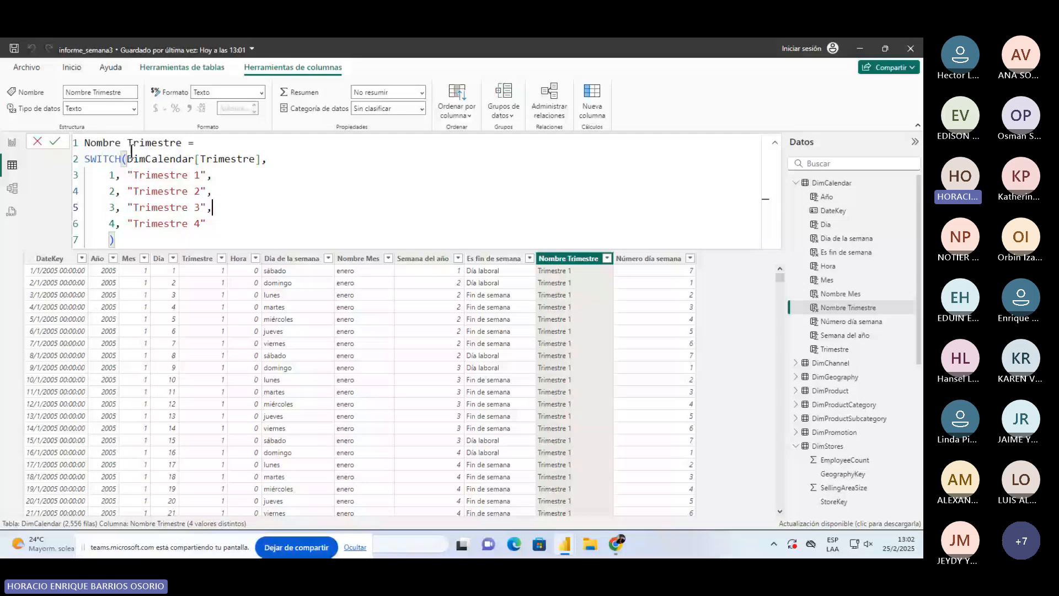
{"action": "left_click_drag", "start_coordinate": [128, 159], "coordinate": [260, 159]}
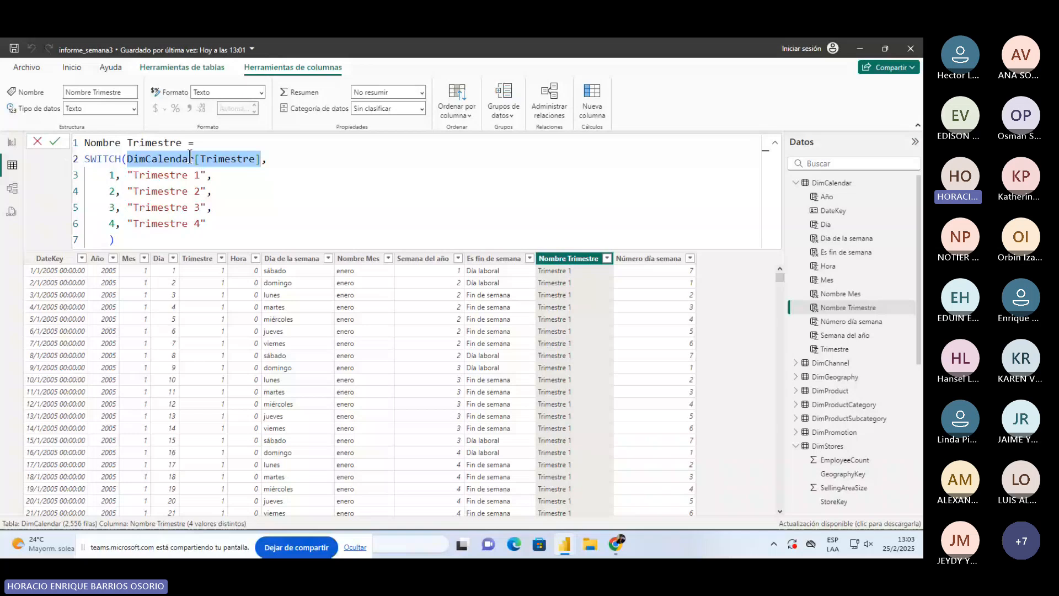
{"action": "left_click", "coordinate": [113, 175]}
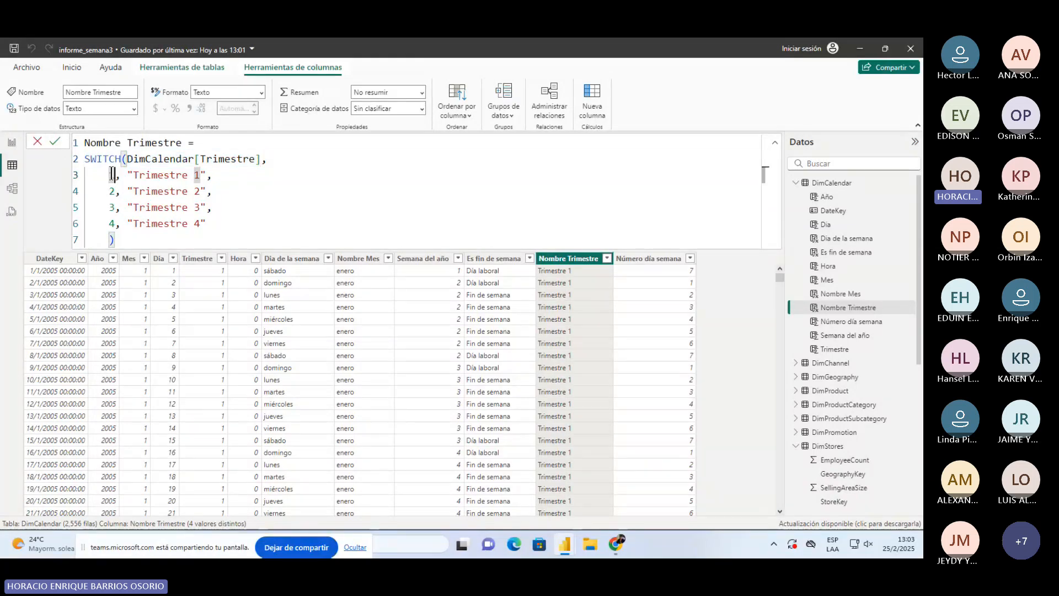
{"action": "left_click_drag", "start_coordinate": [133, 176], "coordinate": [199, 176]}
{"action": "left_click", "coordinate": [183, 193]}
{"action": "left_click", "coordinate": [240, 229]}
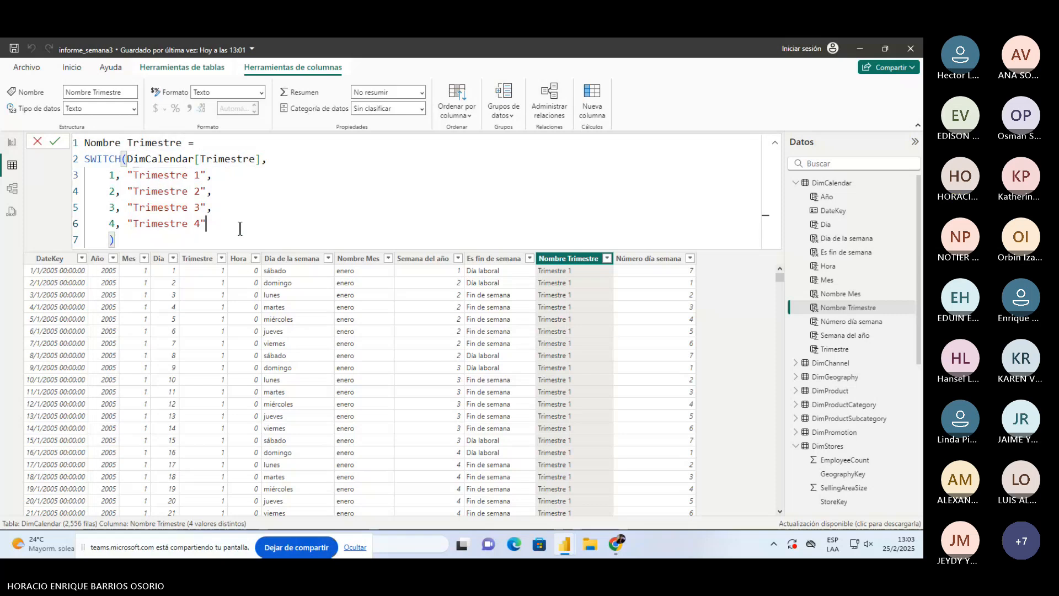
{"action": "key", "text": "Escape"}
Compare the formulas of the Número día semana and Día columns in DimCalendar.
{"action": "left_click", "coordinate": [653, 257]}
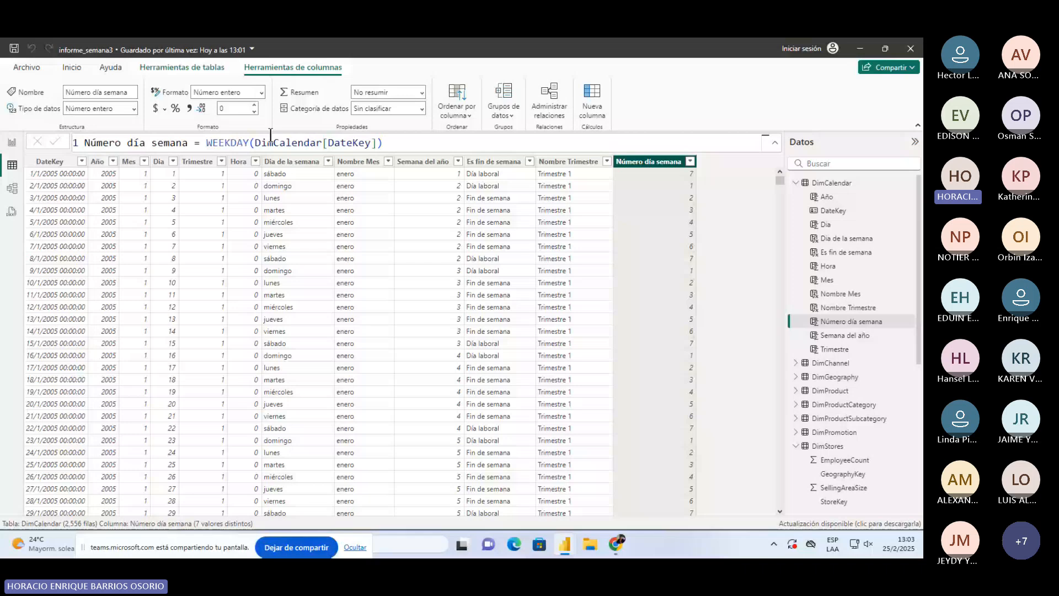
{"action": "left_click", "coordinate": [159, 161]}
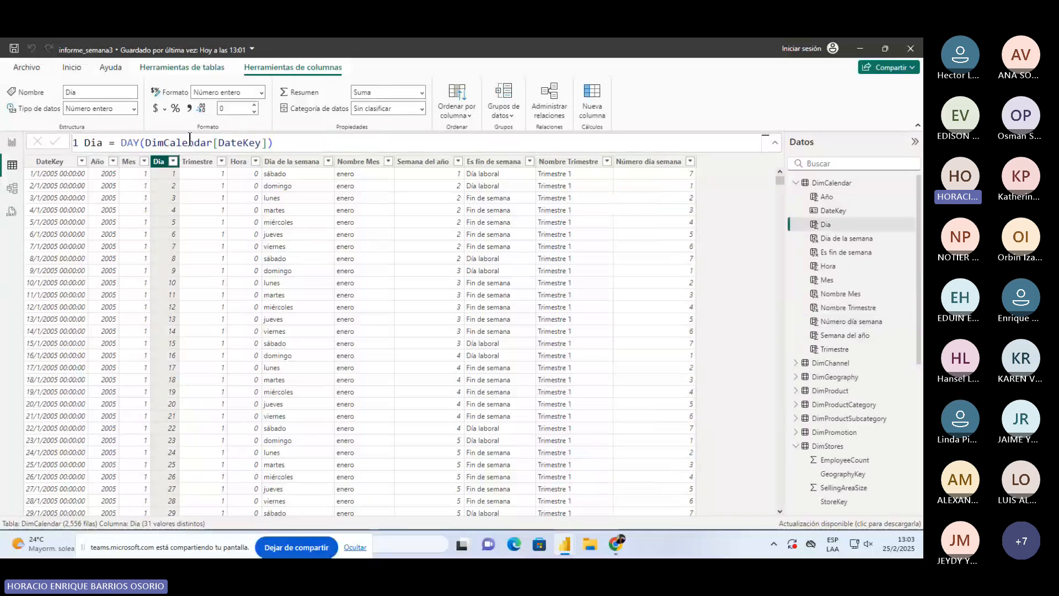
{"action": "left_click", "coordinate": [665, 162]}
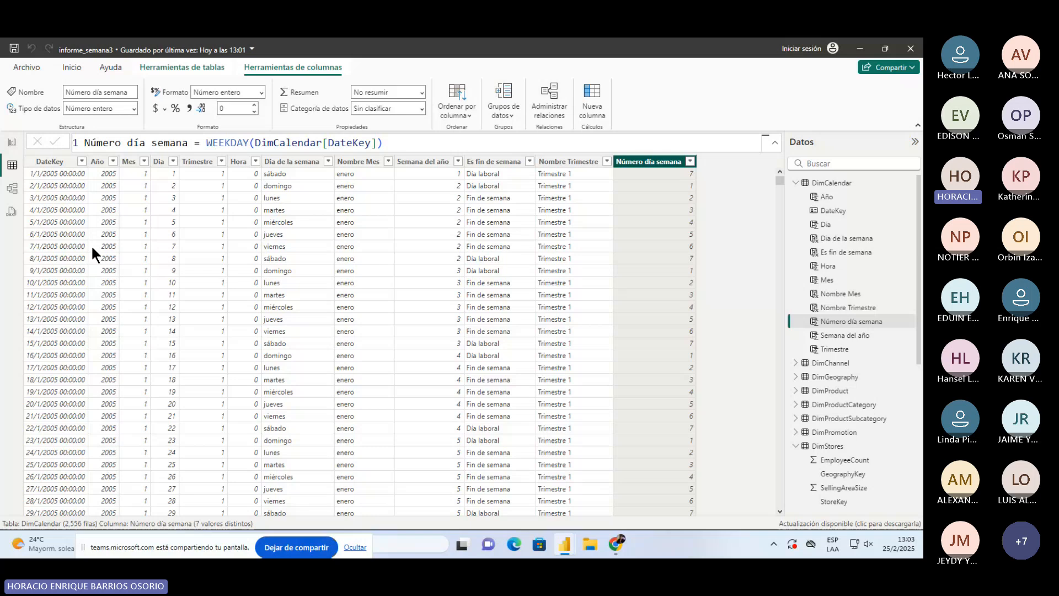
Return to the report view, save the report, and widen the table visual on Página 5.
{"action": "left_click", "coordinate": [12, 142]}
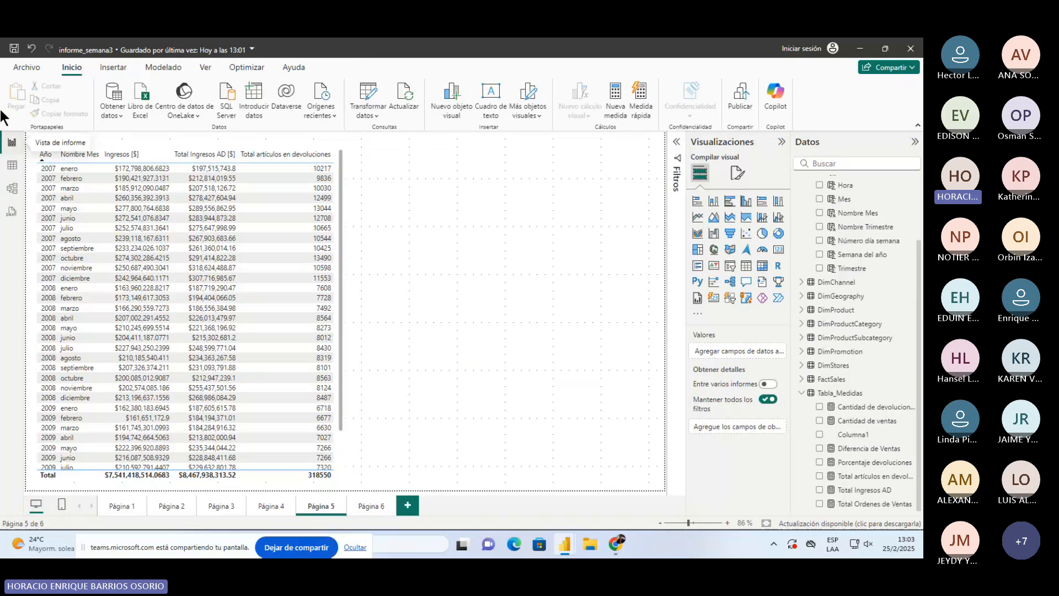
{"action": "left_click", "coordinate": [14, 48]}
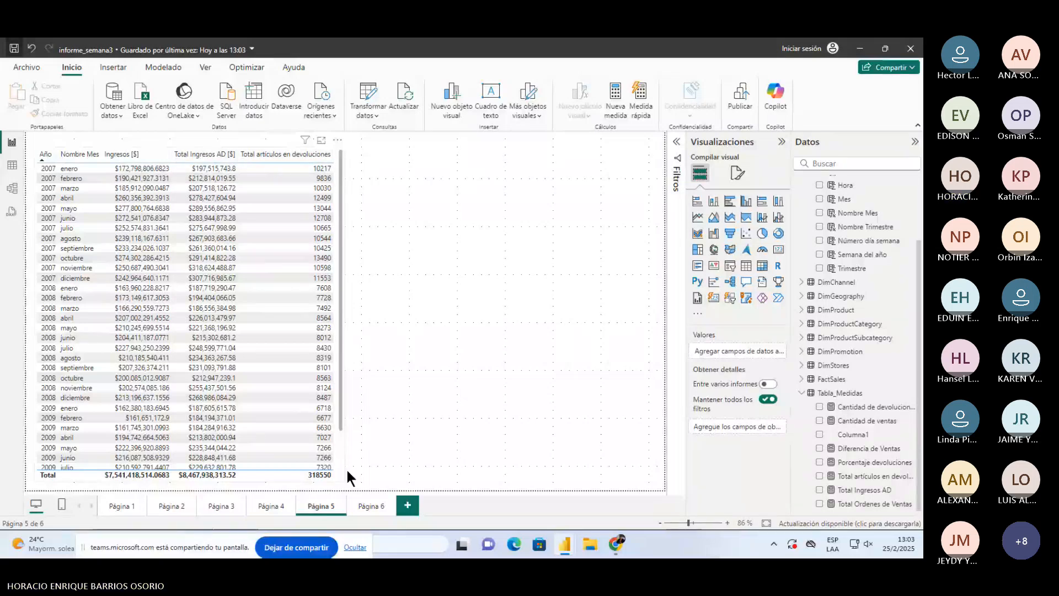
{"action": "left_click", "coordinate": [341, 323]}
{"action": "left_click_drag", "start_coordinate": [342, 318], "coordinate": [411, 317]}
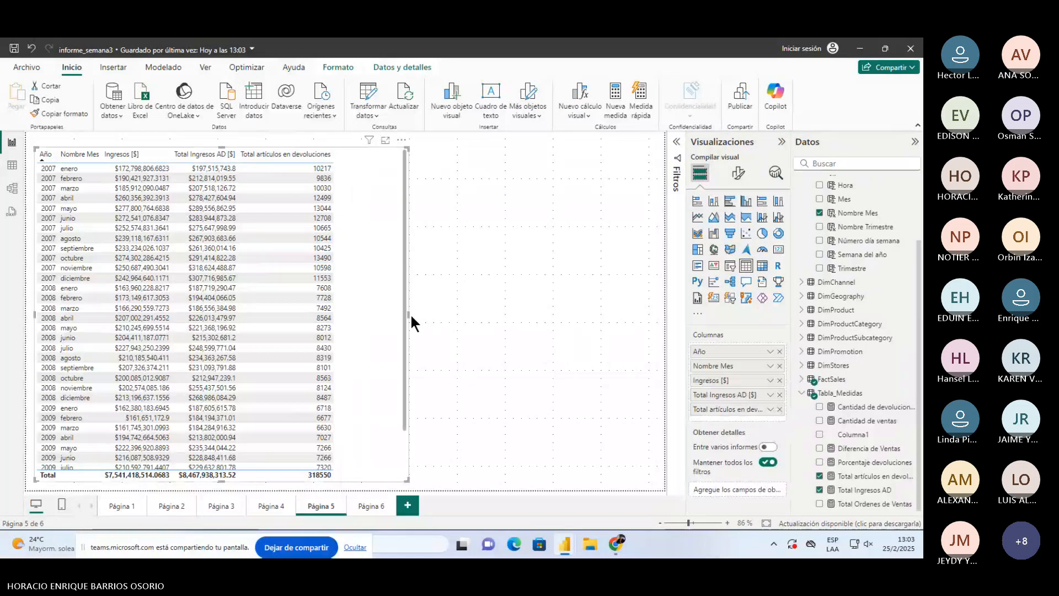
Rename the X-axis field of the income line chart on Página 3 as Mes.
{"action": "left_click", "coordinate": [267, 505]}
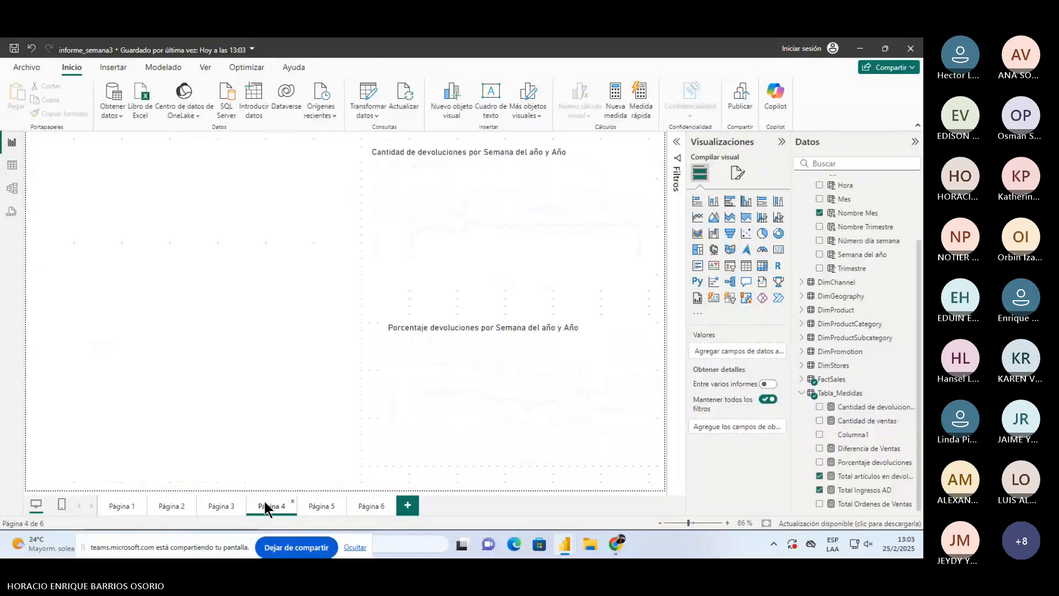
{"action": "left_click", "coordinate": [223, 505]}
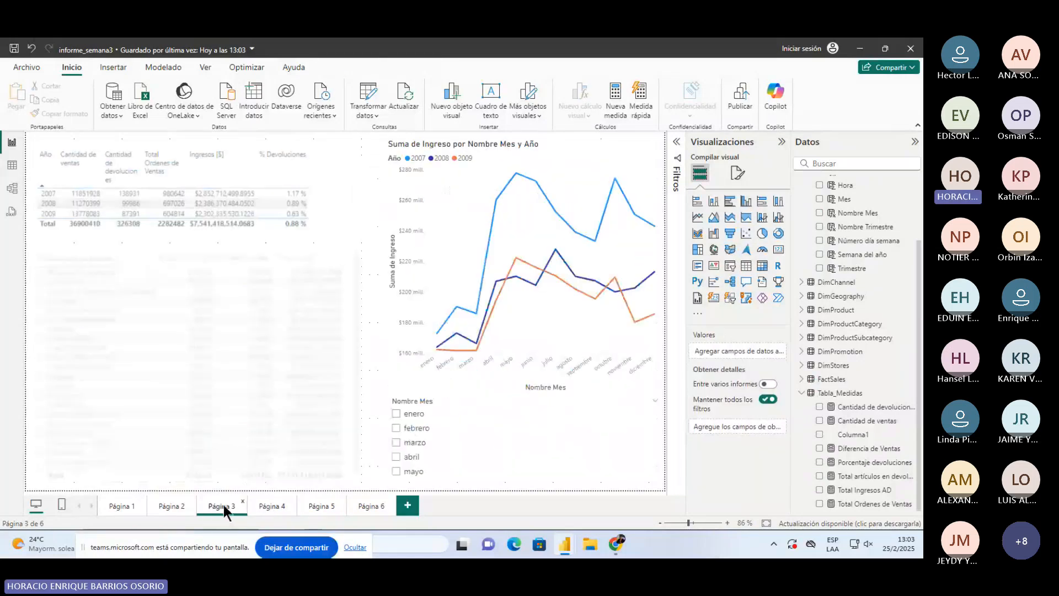
{"action": "left_click", "coordinate": [422, 390]}
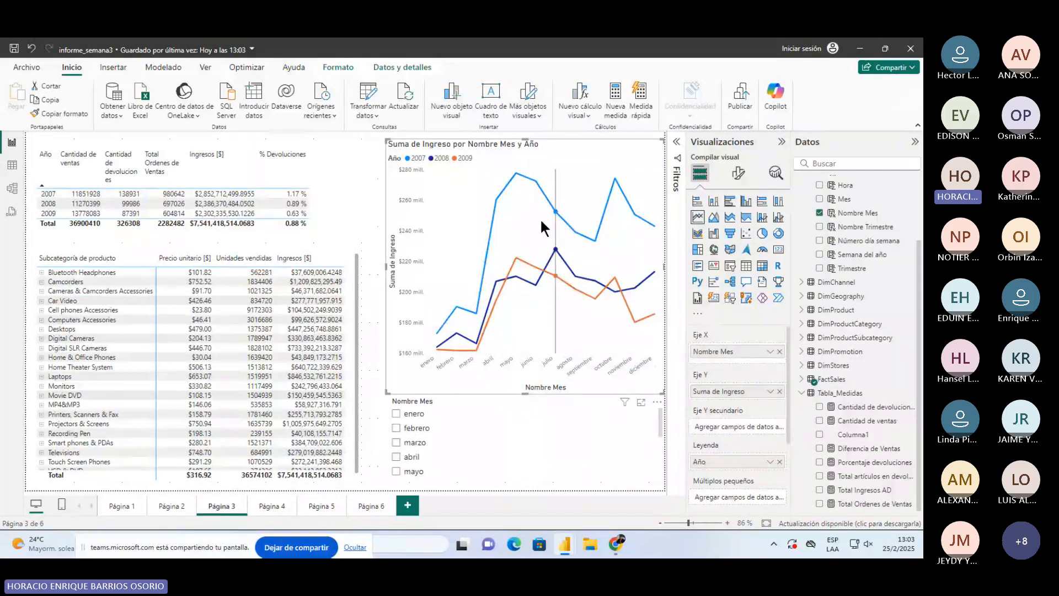
{"action": "double_click", "coordinate": [725, 352]}
{"action": "type", "text": "Mes"}
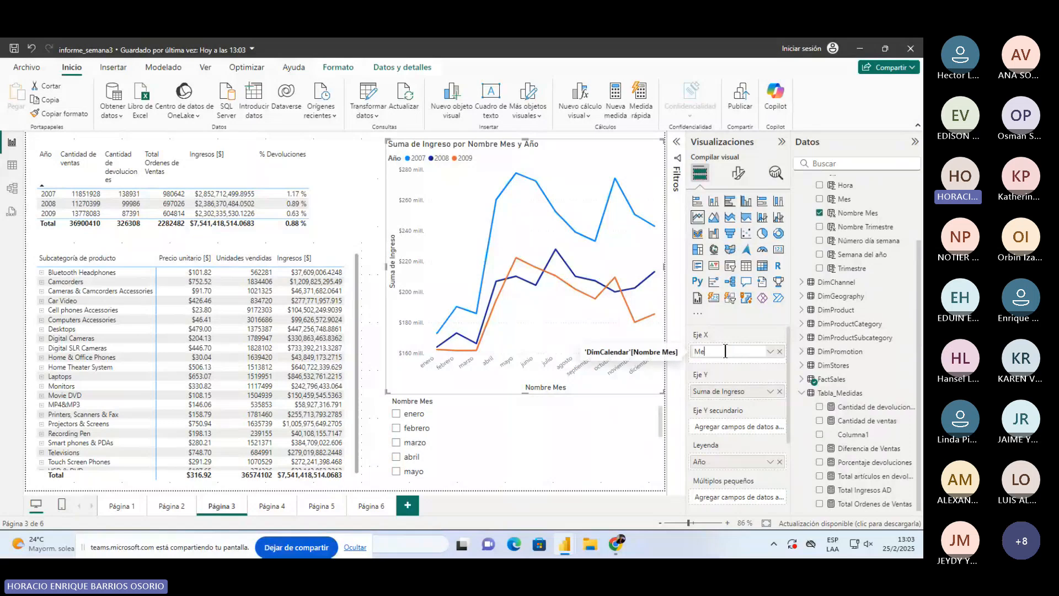
{"action": "key", "text": "Return"}
Rename the Y-axis field of the line chart as Ingreso.
{"action": "double_click", "coordinate": [723, 391]}
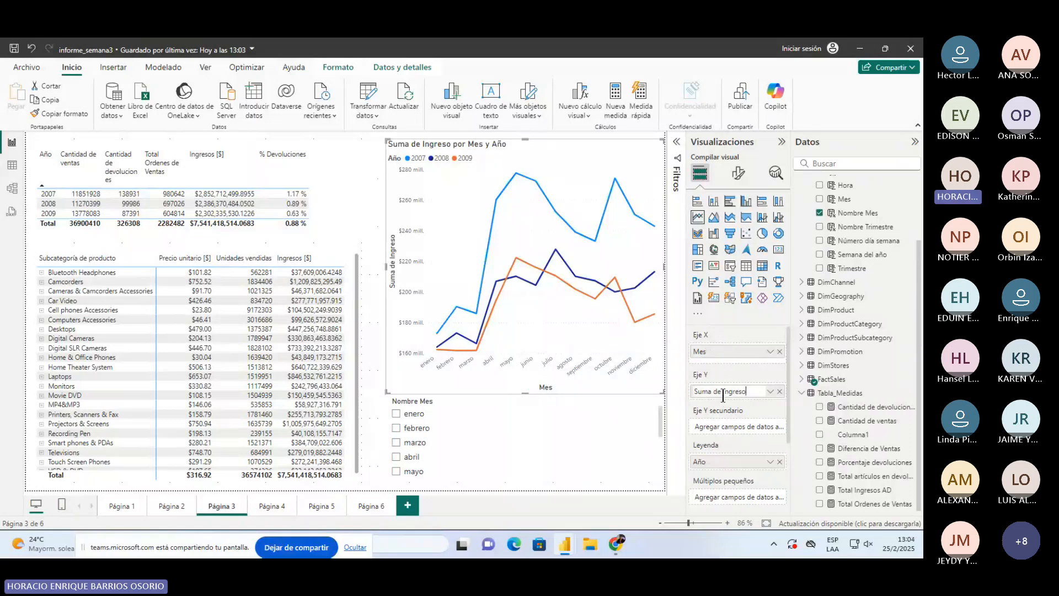
{"action": "key", "text": "ctrl+a"}
{"action": "key", "text": "BackSpace"}
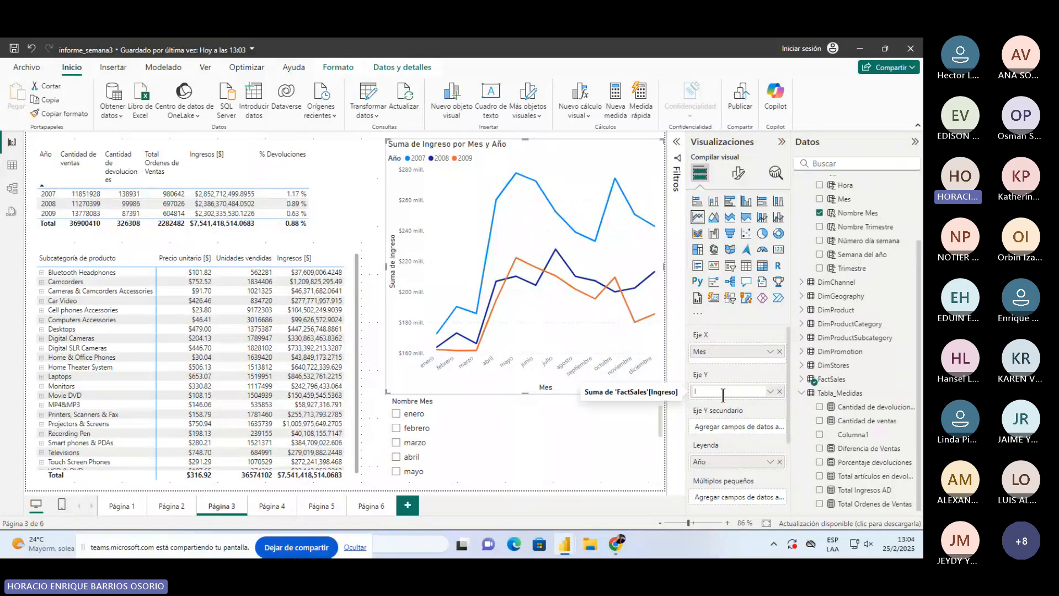
{"action": "type", "text": "Ingreso"}
{"action": "key", "text": "Return"}
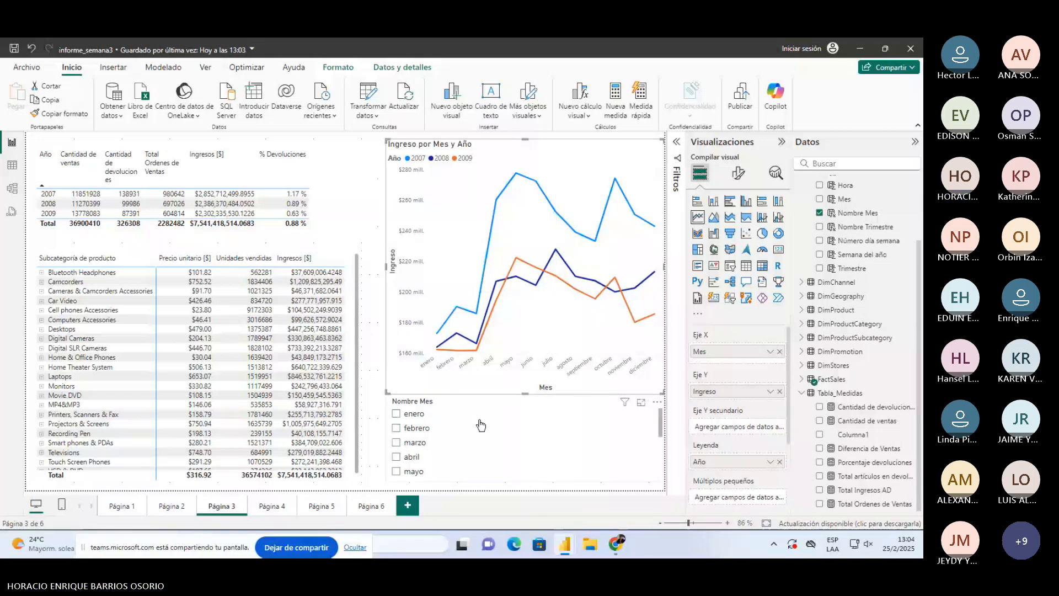
Shorten the line chart to extend the Nombre Mes slicer upward, and filter the page by enero.
{"action": "scroll", "coordinate": [481, 425], "scroll_direction": "down", "scroll_amount": 3}
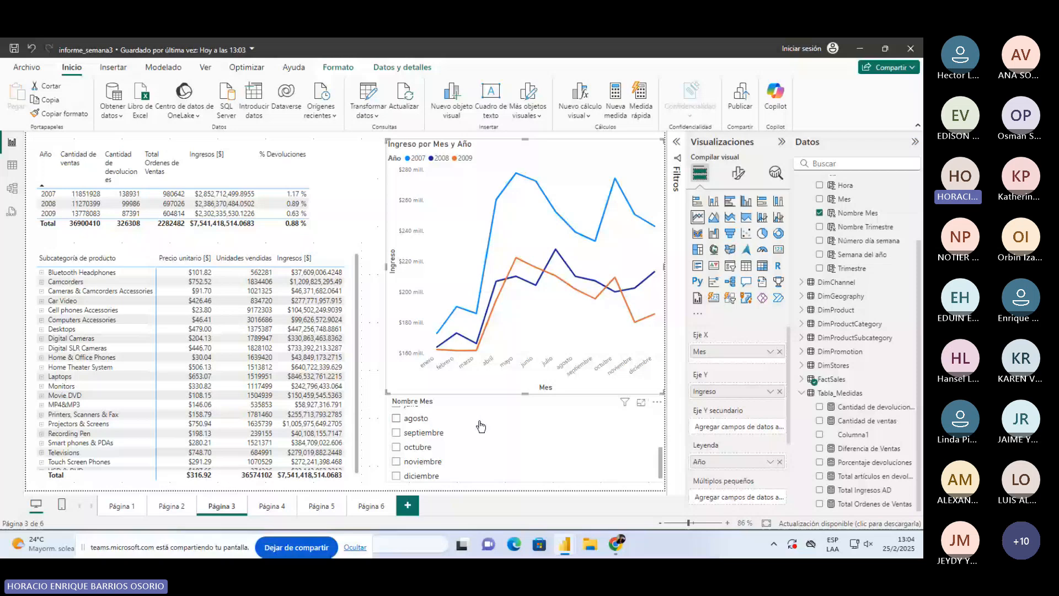
{"action": "left_click", "coordinate": [524, 406]}
{"action": "left_click_drag", "start_coordinate": [524, 393], "coordinate": [525, 365]}
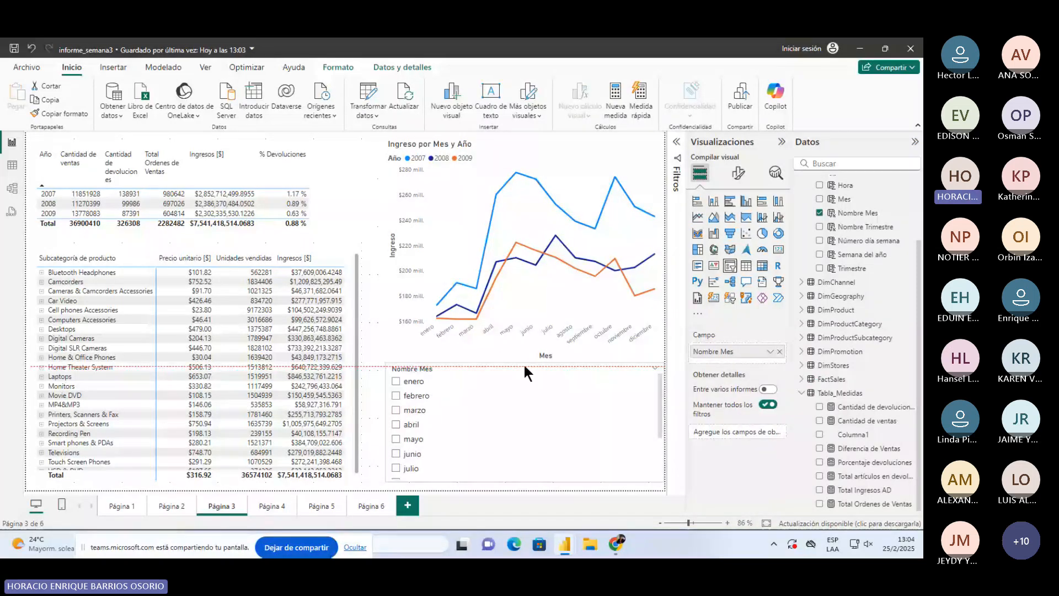
{"action": "left_click_drag", "start_coordinate": [523, 363], "coordinate": [523, 363]}
{"action": "left_click", "coordinate": [516, 381]}
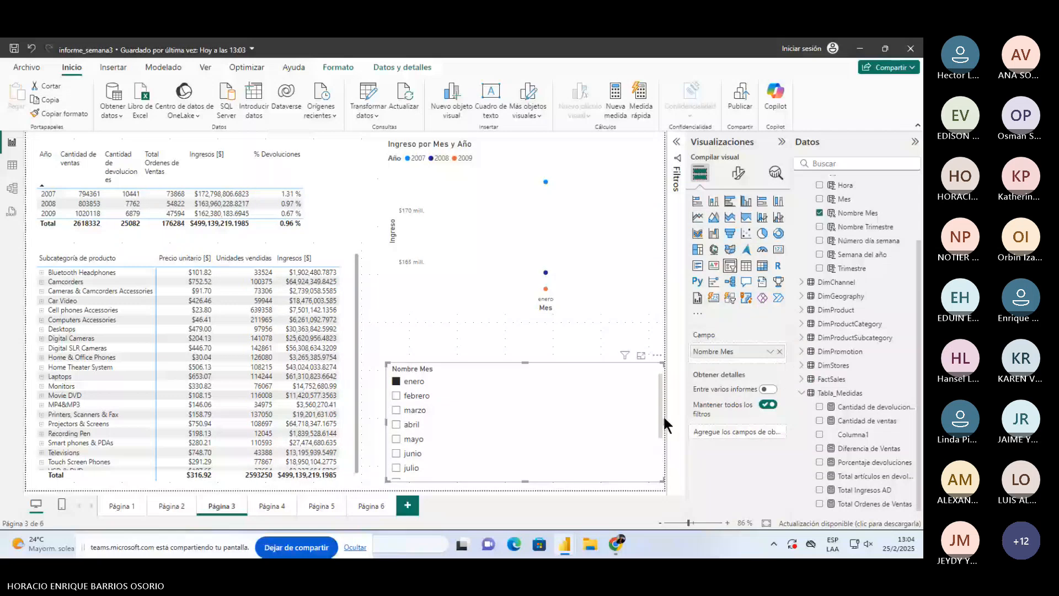
Narrow the Nombre Mes slicer on Página 3 and clear its enero filter.
{"action": "left_click_drag", "start_coordinate": [663, 422], "coordinate": [464, 422]}
{"action": "left_click", "coordinate": [414, 381]}
Move the income line chart to the page's lower edge and place the Nombre Mes slicer above it in the upper-right corner, tall enough for all months.
{"action": "left_click_drag", "start_coordinate": [424, 362], "coordinate": [436, 449]}
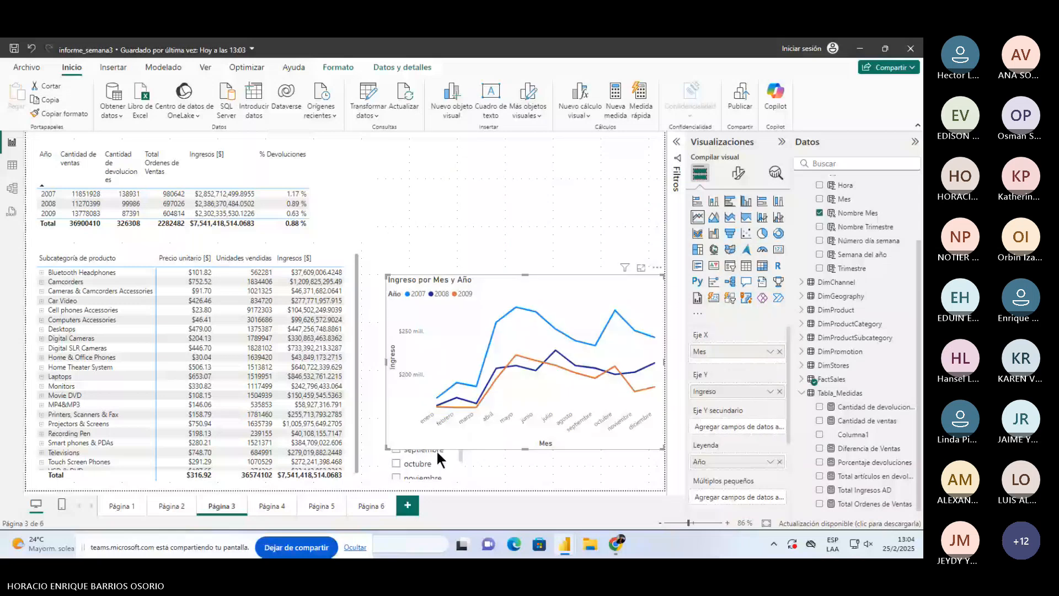
{"action": "left_click", "coordinate": [463, 481]}
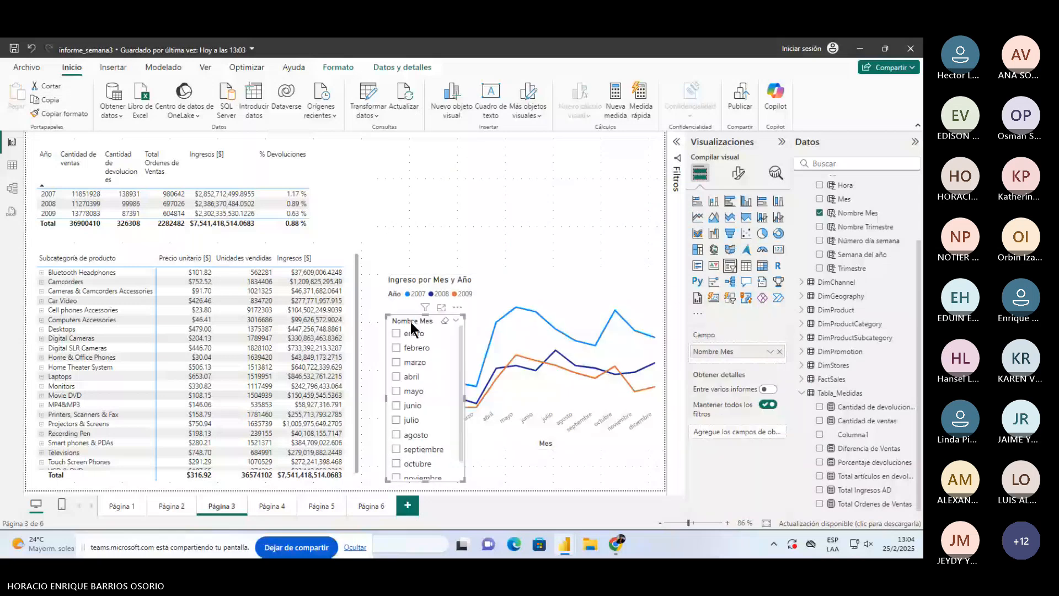
{"action": "left_click_drag", "start_coordinate": [411, 322], "coordinate": [451, 147]}
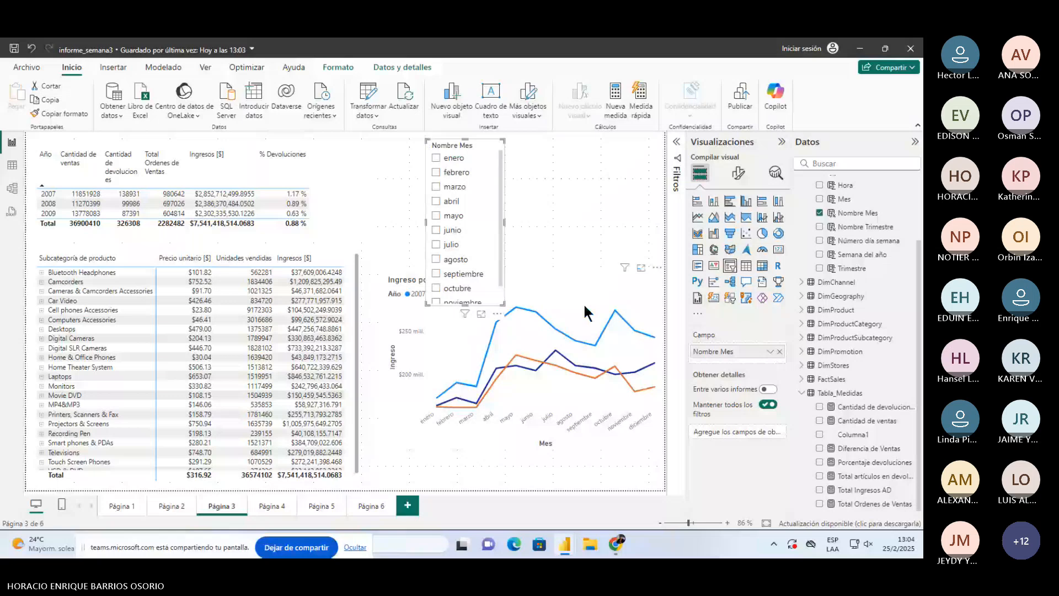
{"action": "left_click", "coordinate": [585, 306]}
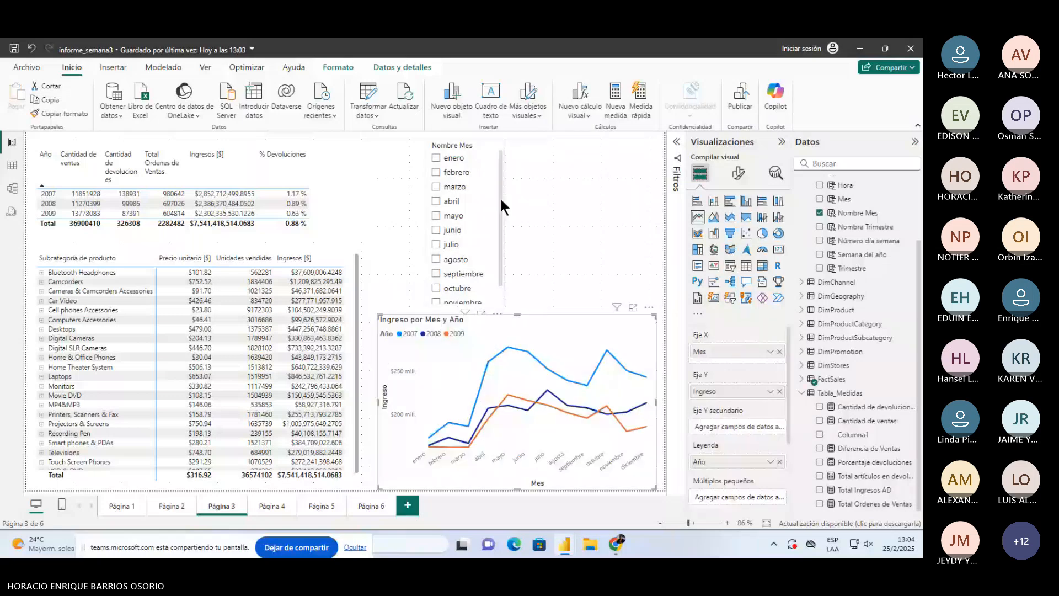
{"action": "left_click_drag", "start_coordinate": [464, 144], "coordinate": [616, 136]}
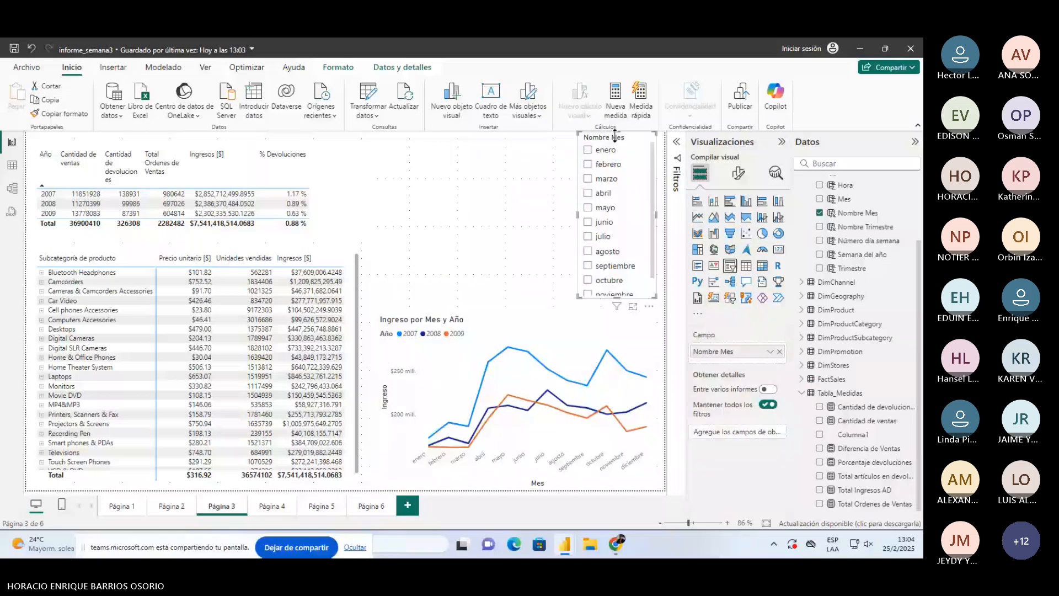
{"action": "left_click_drag", "start_coordinate": [617, 297], "coordinate": [620, 313]}
Set the Nombre Mes slicer's style to Menú desplegable and shorten the visual to fit its single row.
{"action": "left_click", "coordinate": [739, 174]}
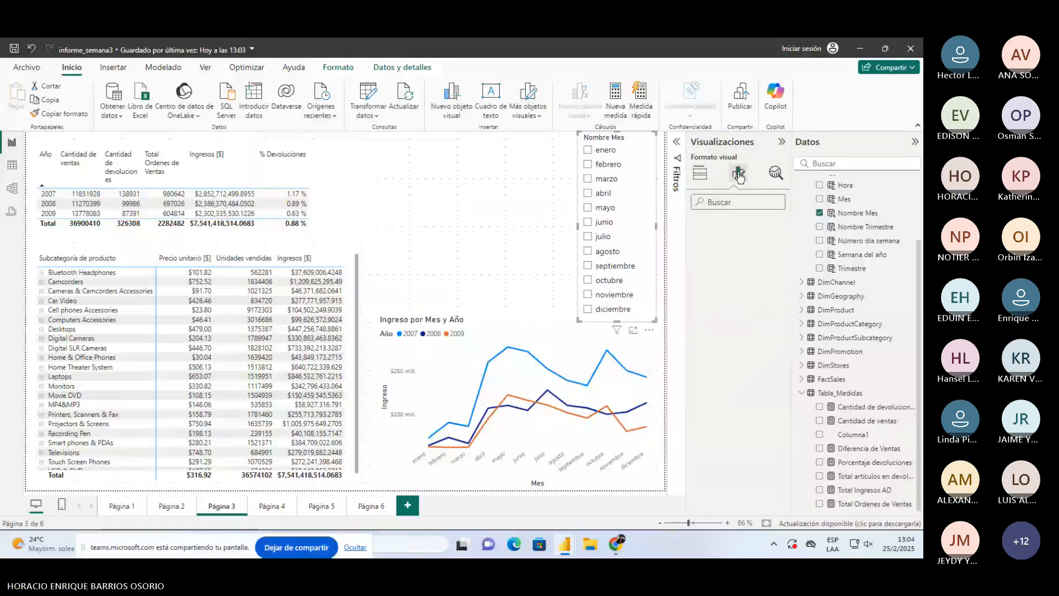
{"action": "left_click", "coordinate": [712, 322]}
{"action": "left_click", "coordinate": [728, 363]}
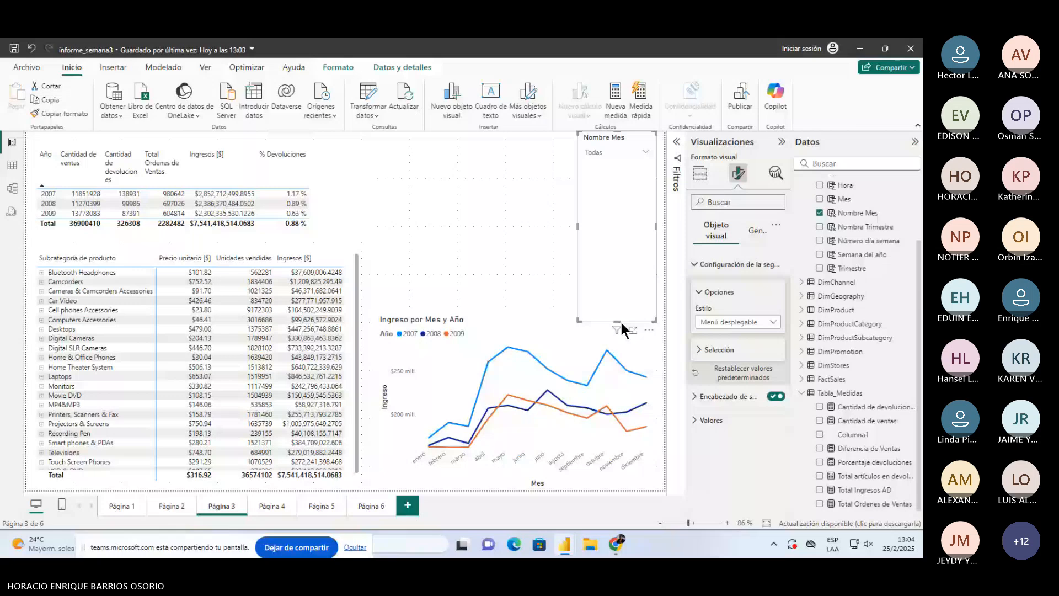
{"action": "left_click_drag", "start_coordinate": [620, 320], "coordinate": [619, 165]}
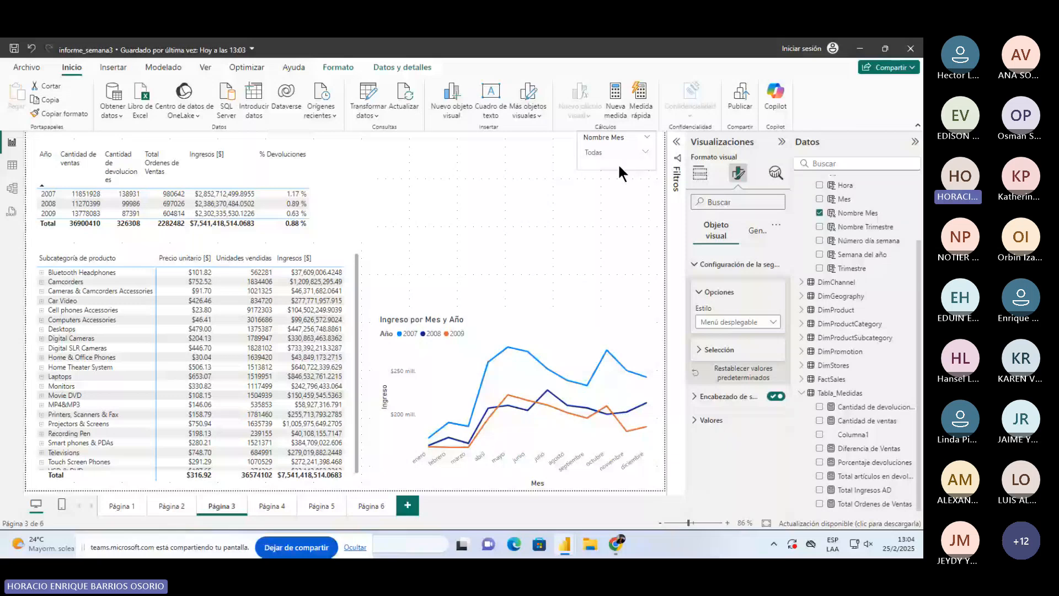
Rename the slicer's field as Mes del año.
{"action": "left_click", "coordinate": [700, 174]}
{"action": "double_click", "coordinate": [740, 350]}
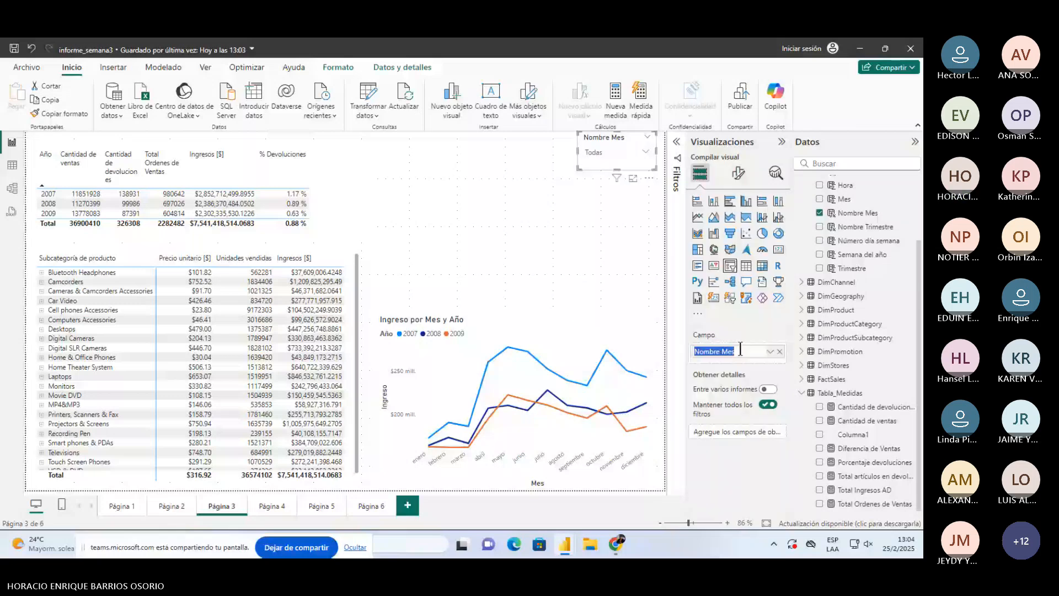
{"action": "type", "text": "Mes del año"}
Extend the income line chart upward into the free space below the slicer.
{"action": "left_click", "coordinate": [520, 315]}
{"action": "left_click_drag", "start_coordinate": [520, 316], "coordinate": [510, 221]}
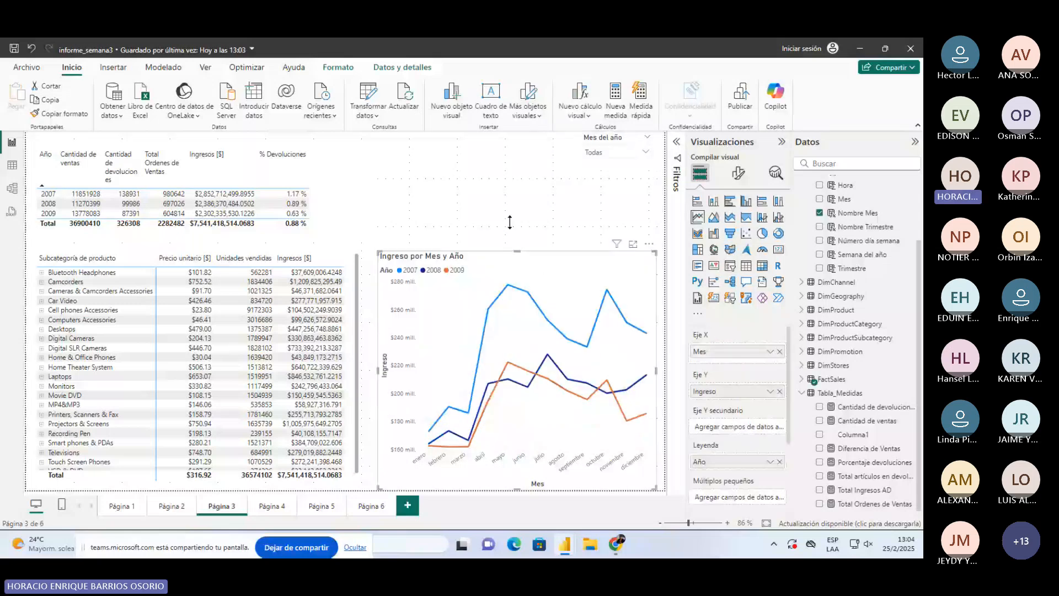
Build a narrow table visual above the line chart with the DimCalendar Nombre Mes field, and make it taller.
{"action": "left_click", "coordinate": [465, 223]}
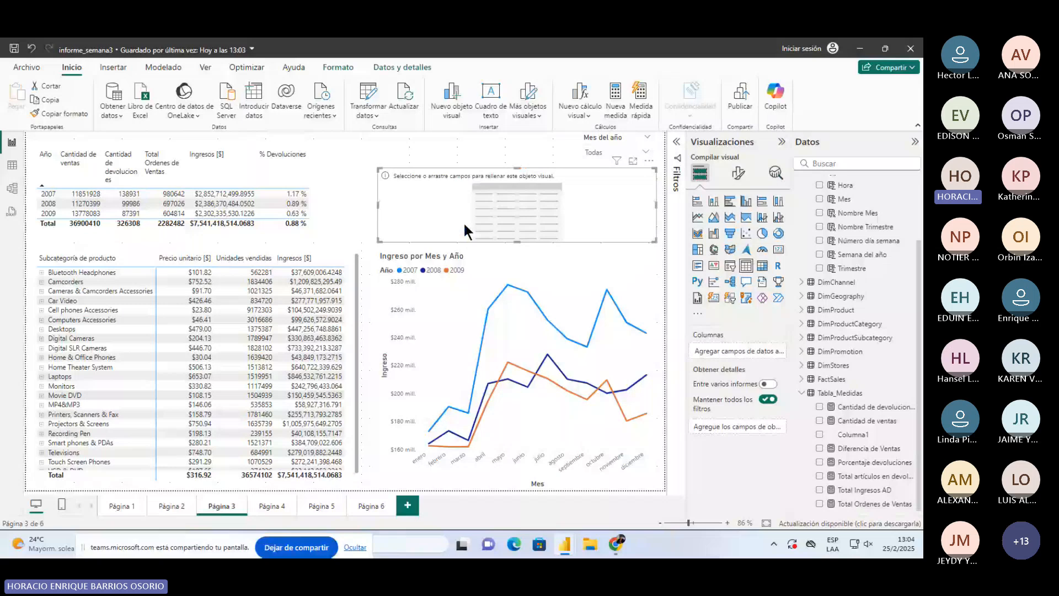
{"action": "left_click_drag", "start_coordinate": [656, 169], "coordinate": [539, 202]}
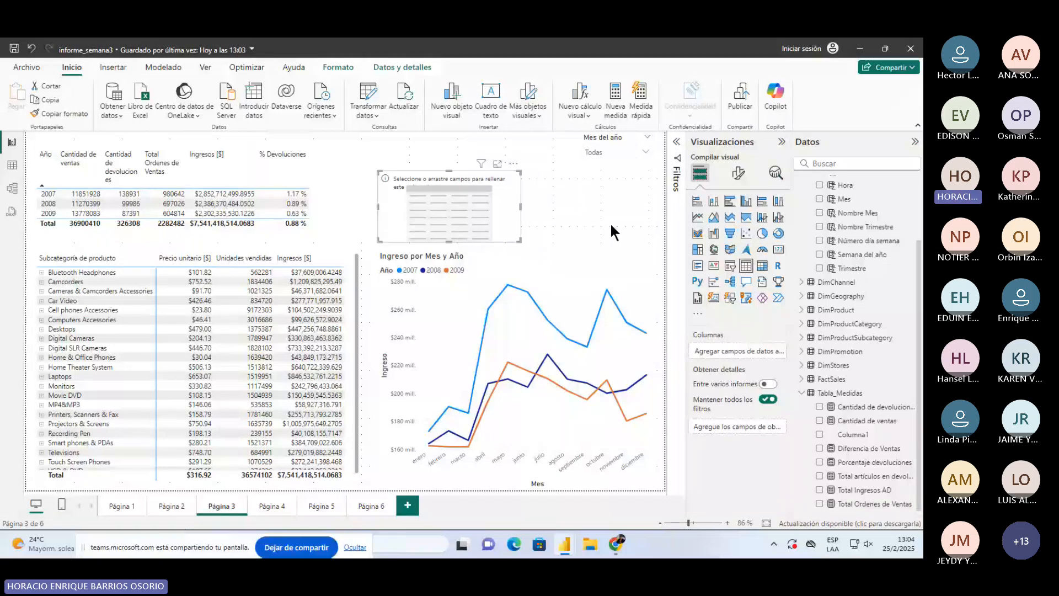
{"action": "scroll", "coordinate": [861, 298], "scroll_direction": "up", "scroll_amount": 2}
{"action": "left_click_drag", "start_coordinate": [861, 293], "coordinate": [459, 246]}
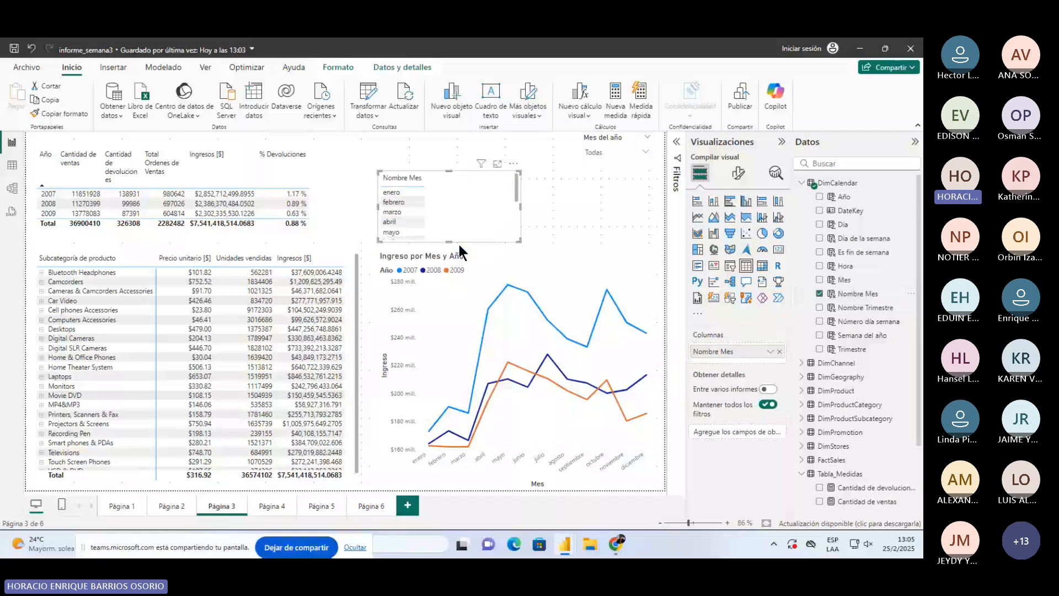
{"action": "left_click_drag", "start_coordinate": [449, 171], "coordinate": [442, 139]}
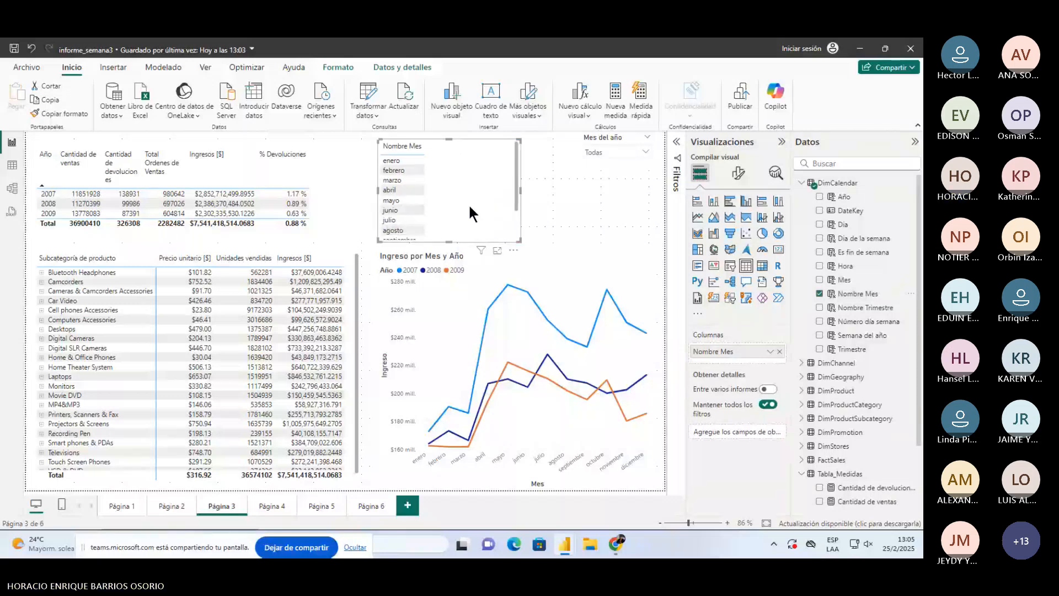
Add the DimCalendar Mes field as a second column of the month table.
{"action": "scroll", "coordinate": [466, 204], "scroll_direction": "down", "scroll_amount": 3}
{"action": "scroll", "coordinate": [462, 205], "scroll_direction": "up", "scroll_amount": 3}
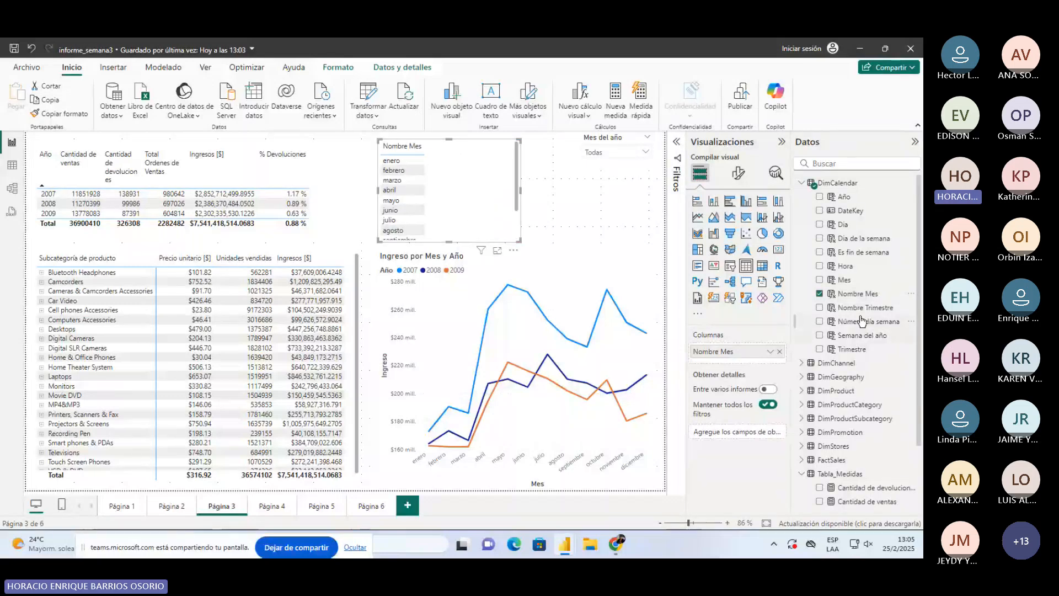
{"action": "left_click_drag", "start_coordinate": [859, 279], "coordinate": [548, 220]}
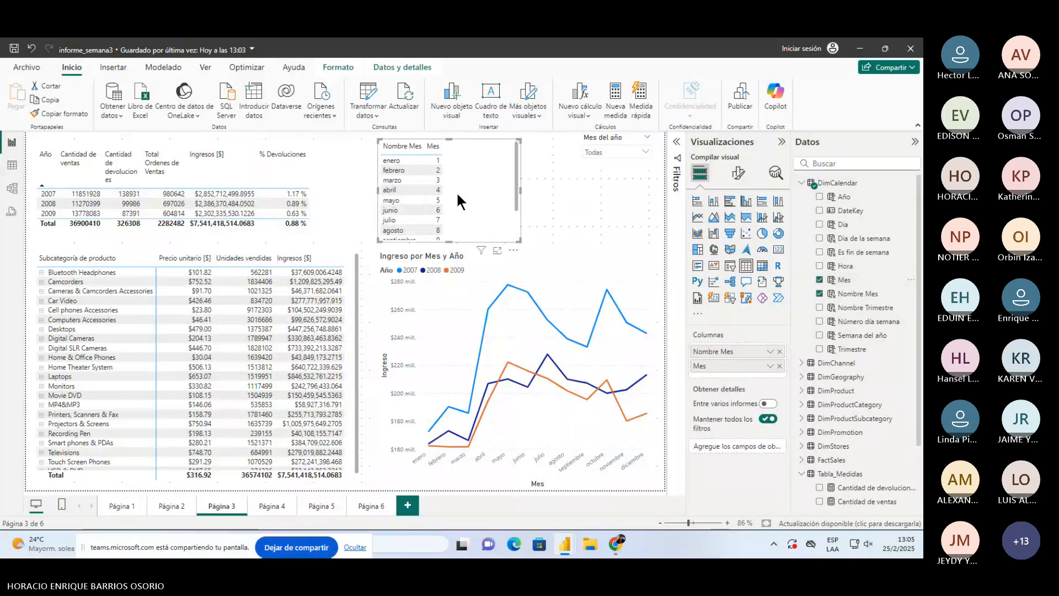
Sort the month table by Mes, look through its rows, and sort it by Nombre Mes instead.
{"action": "left_click", "coordinate": [432, 147]}
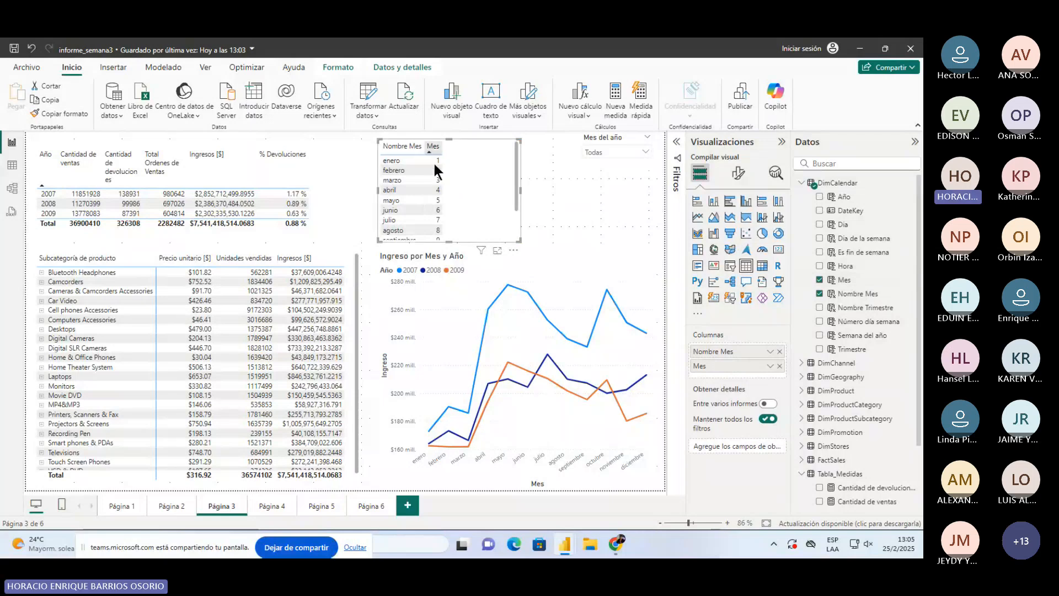
{"action": "scroll", "coordinate": [433, 212], "scroll_direction": "down", "scroll_amount": 2}
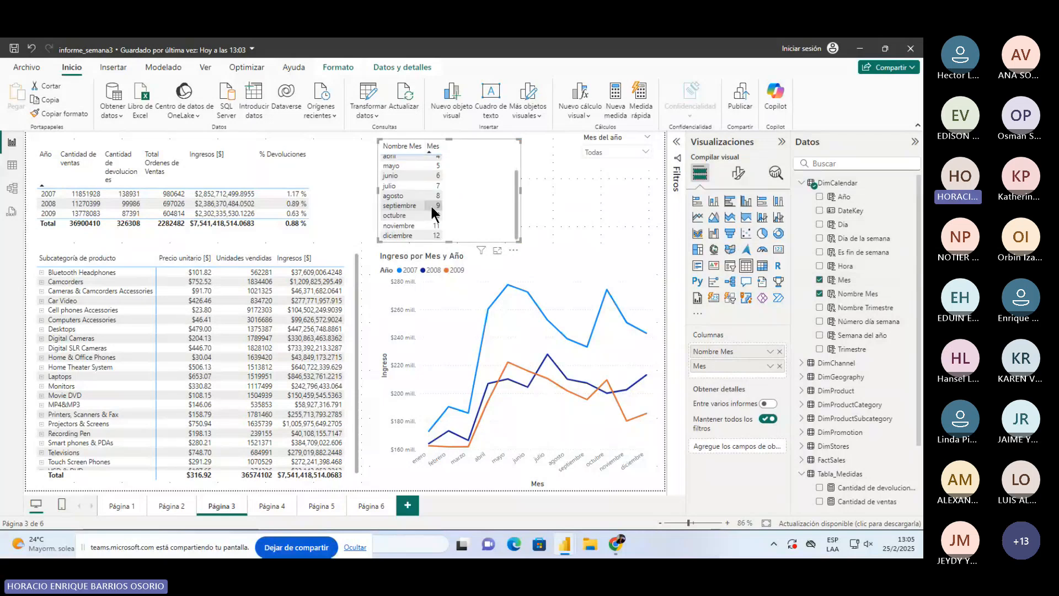
{"action": "scroll", "coordinate": [428, 187], "scroll_direction": "up", "scroll_amount": 3}
{"action": "left_click", "coordinate": [388, 145]}
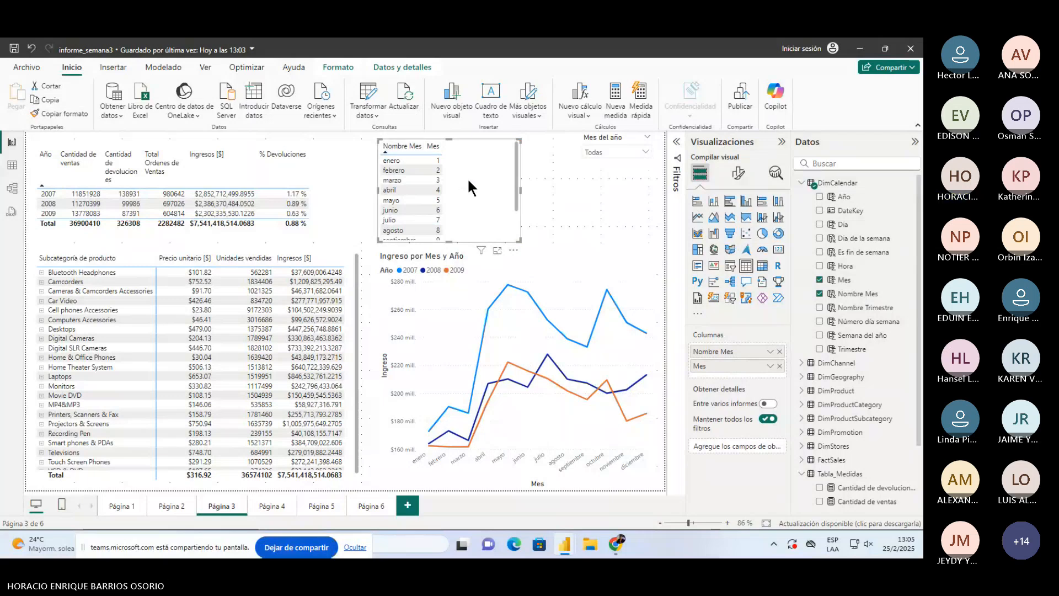
Set the Nombre Mes column of DimCalendar to sort by the Mes column.
{"action": "left_click", "coordinate": [861, 298]}
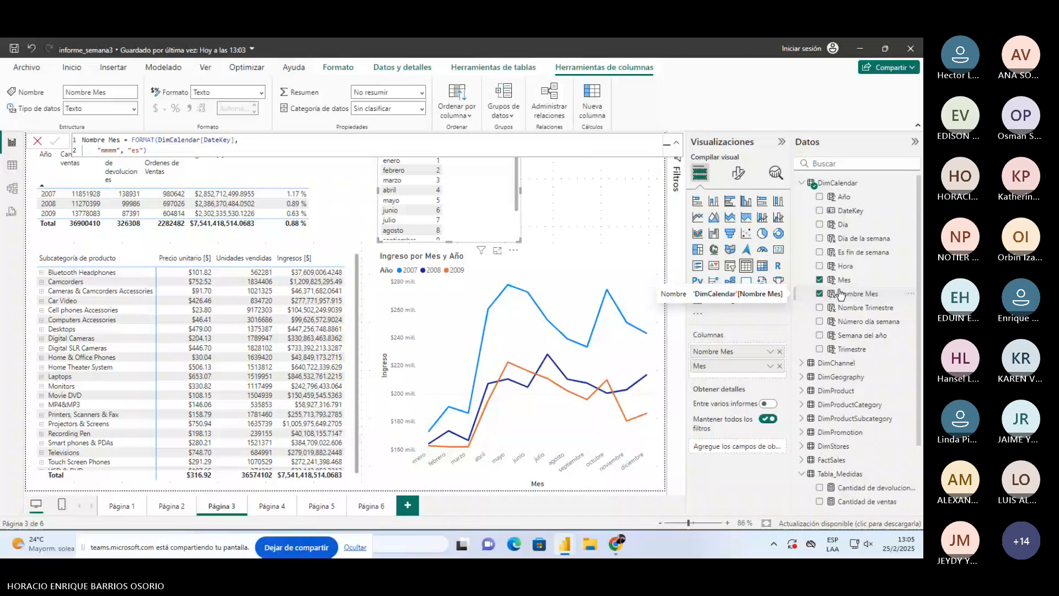
{"action": "left_click", "coordinate": [471, 116]}
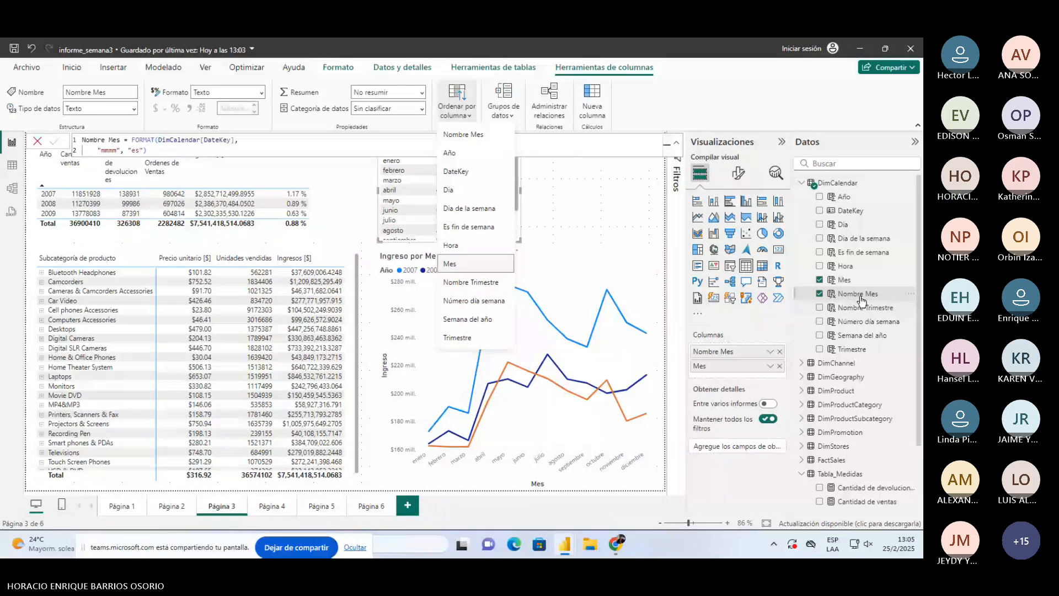
{"action": "left_click", "coordinate": [453, 263]}
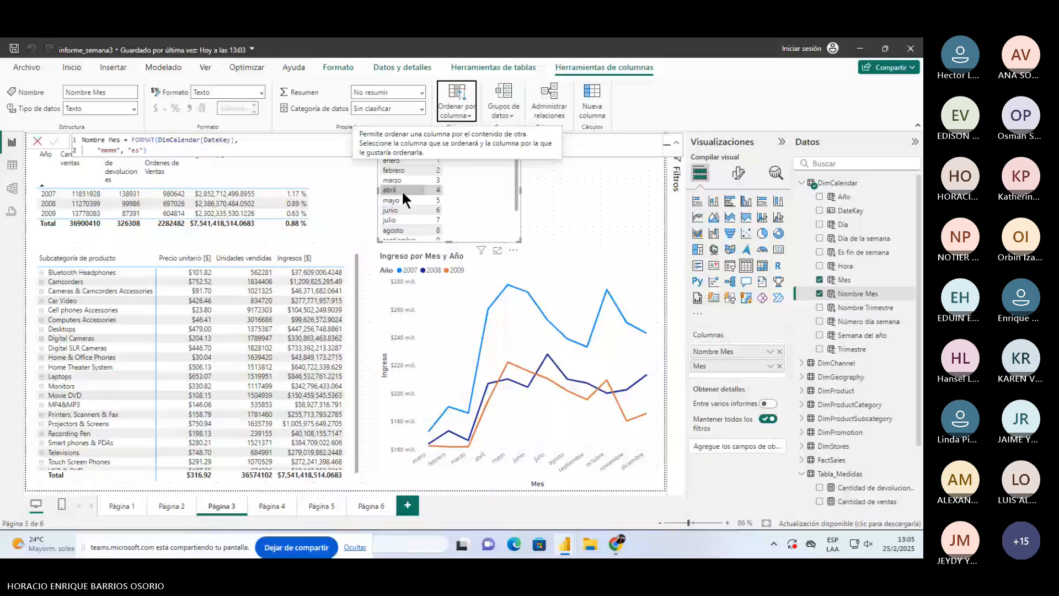
Switch the sort-by column of Nombre Mes to Nombre Mes itself to show alphabetical month order.
{"action": "left_click", "coordinate": [483, 167]}
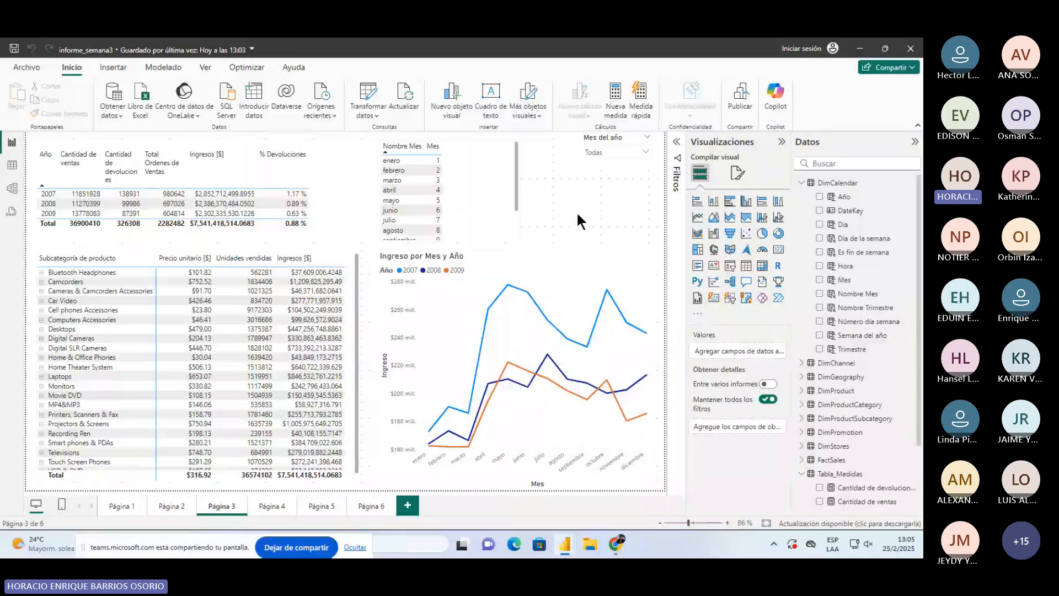
{"action": "left_click", "coordinate": [486, 205]}
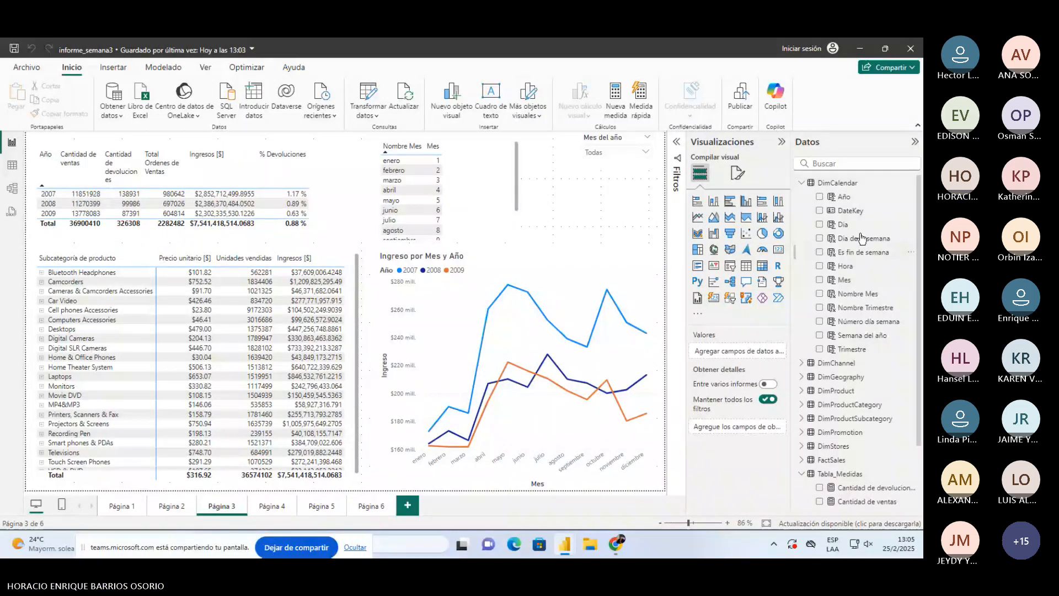
{"action": "left_click", "coordinate": [867, 293]}
{"action": "left_click", "coordinate": [448, 112]}
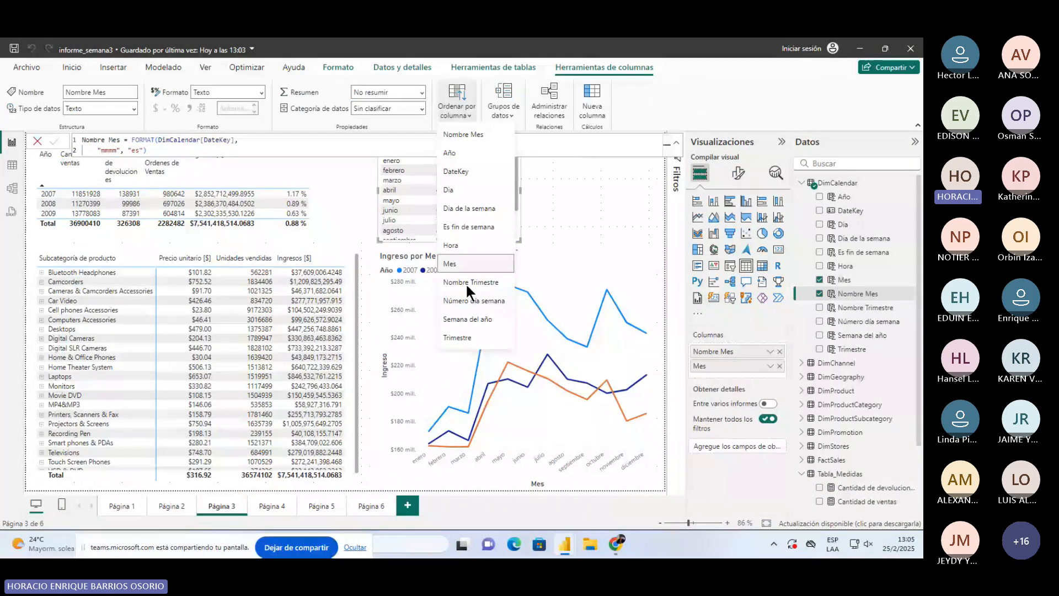
{"action": "left_click", "coordinate": [484, 130]}
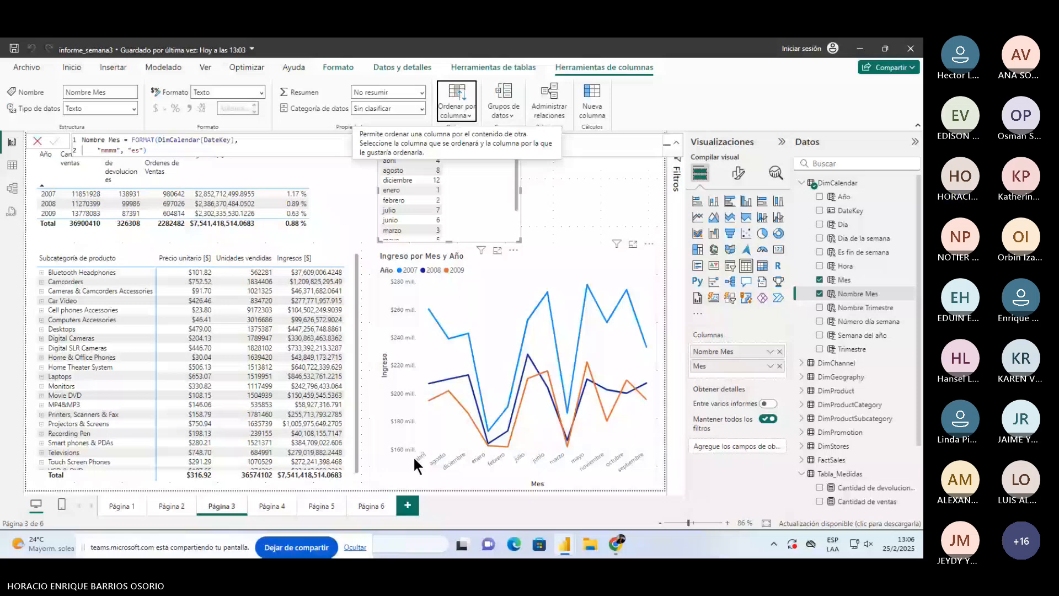
Sort the month table by its Mes column and compare its order with the line chart's months.
{"action": "left_click", "coordinate": [464, 170]}
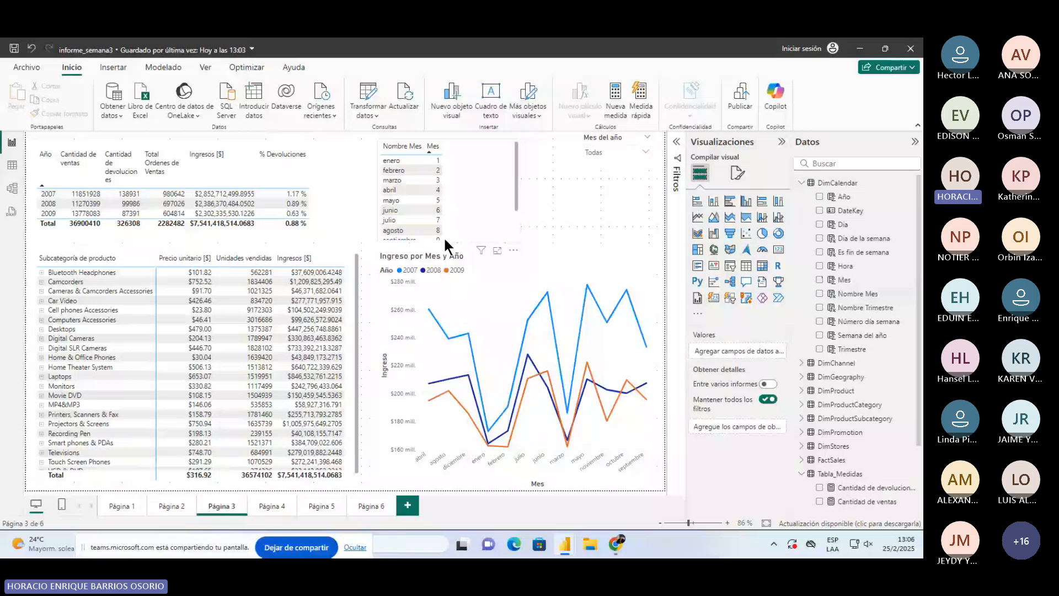
{"action": "scroll", "coordinate": [438, 187], "scroll_direction": "down", "scroll_amount": 1}
{"action": "scroll", "coordinate": [439, 191], "scroll_direction": "up", "scroll_amount": 1}
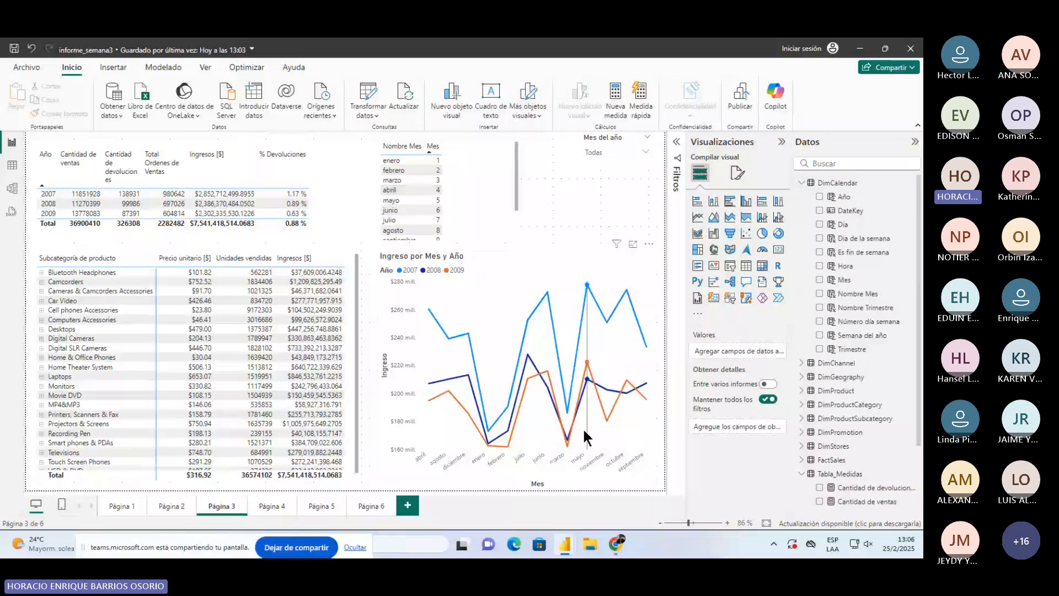
Restore chronological month order in the line chart by sorting the Nombre Mes column by Mes.
{"action": "left_click", "coordinate": [601, 472]}
{"action": "left_click", "coordinate": [854, 295]}
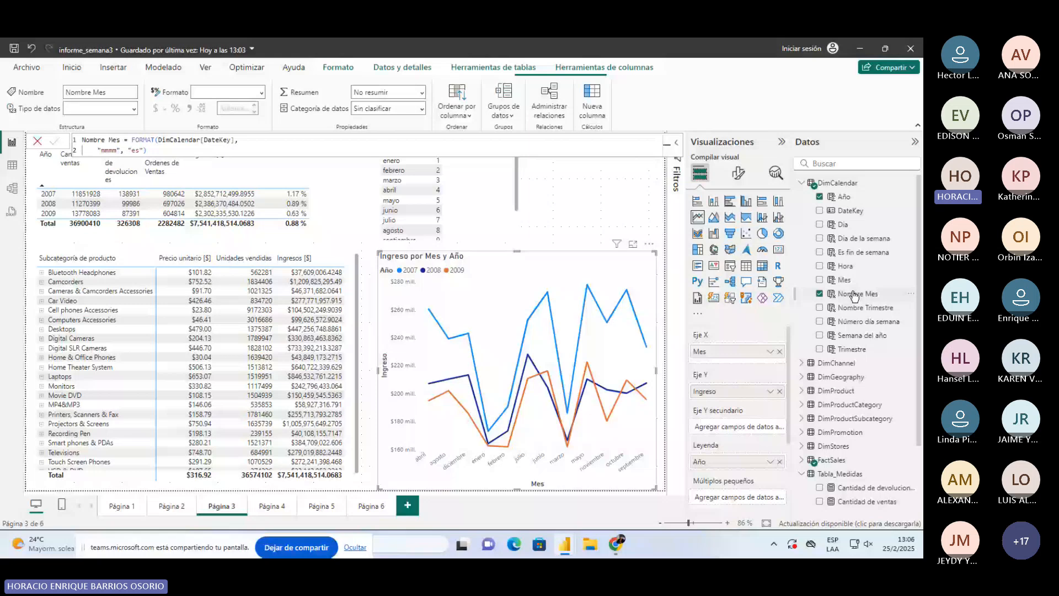
{"action": "left_click", "coordinate": [452, 114]}
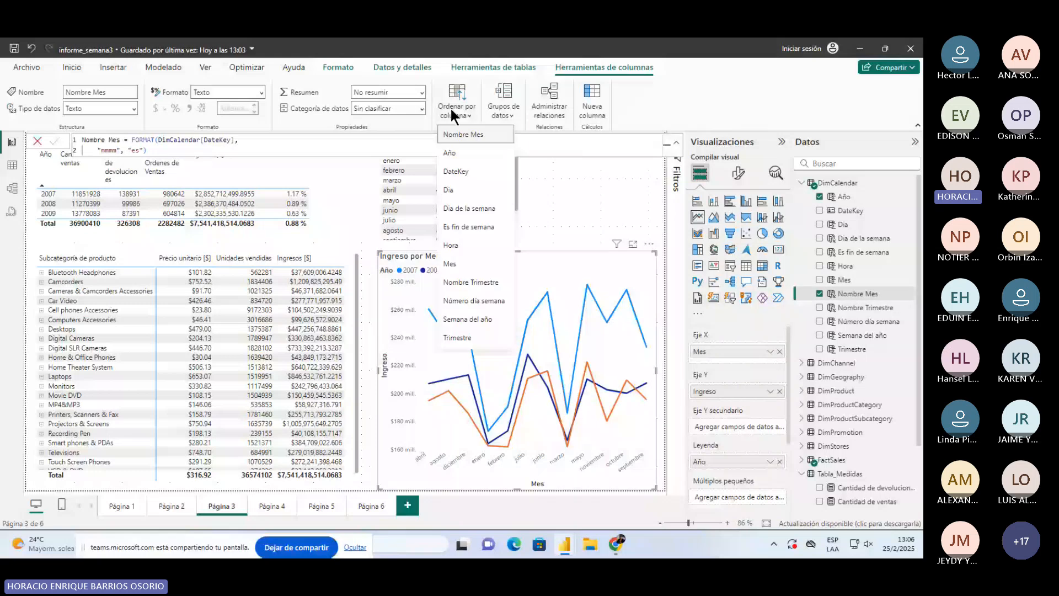
{"action": "left_click", "coordinate": [466, 265]}
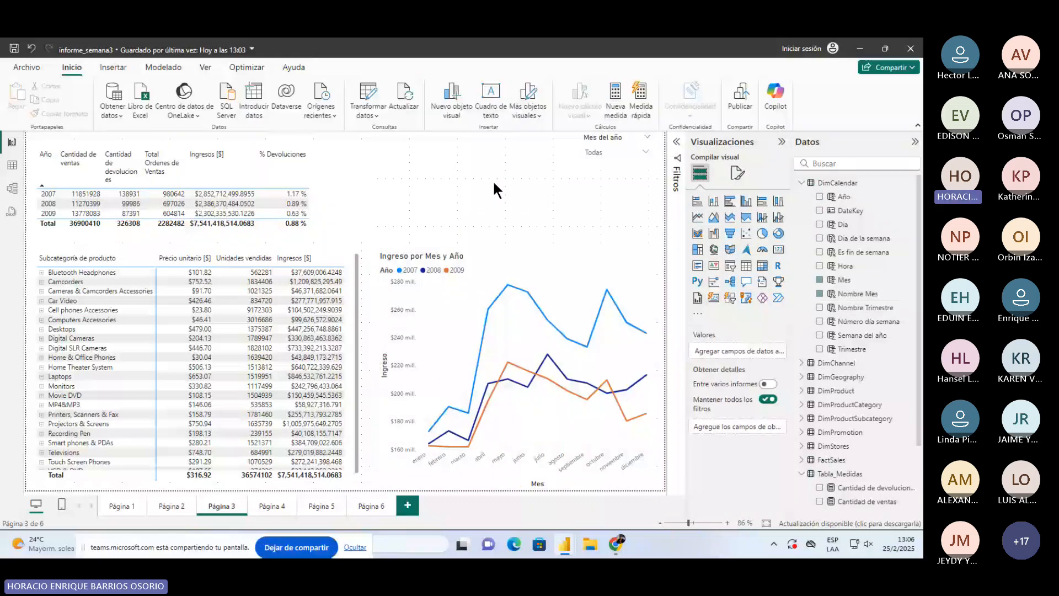
Raise the line chart's upper edge slightly, and make the yearly sales table wider and a little shorter.
{"action": "left_click_drag", "start_coordinate": [520, 250], "coordinate": [520, 242]}
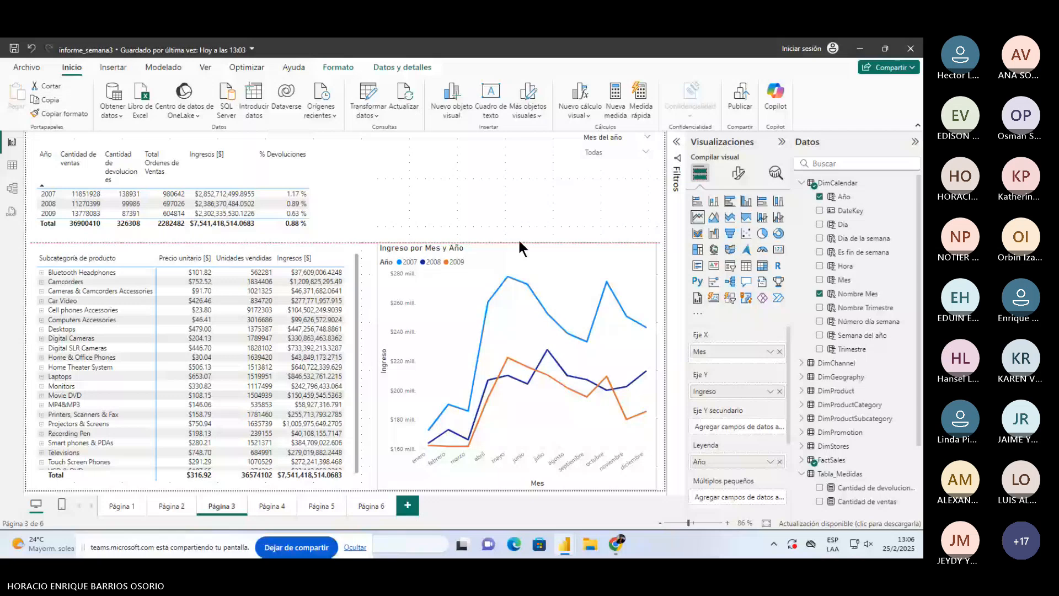
{"action": "left_click", "coordinate": [353, 192]}
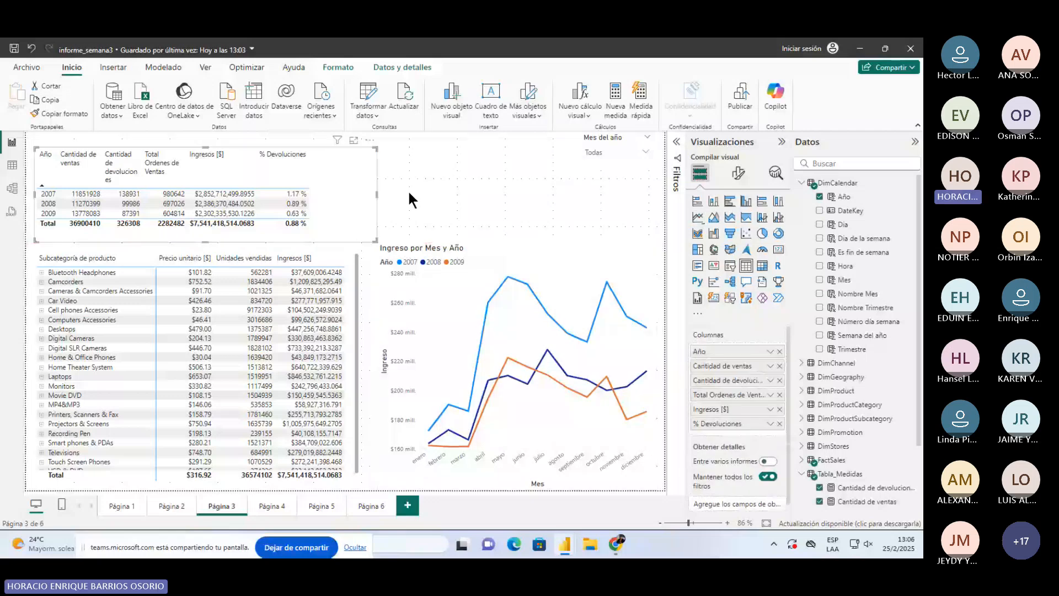
{"action": "left_click_drag", "start_coordinate": [377, 194], "coordinate": [497, 194]}
{"action": "left_click_drag", "start_coordinate": [266, 242], "coordinate": [266, 234]}
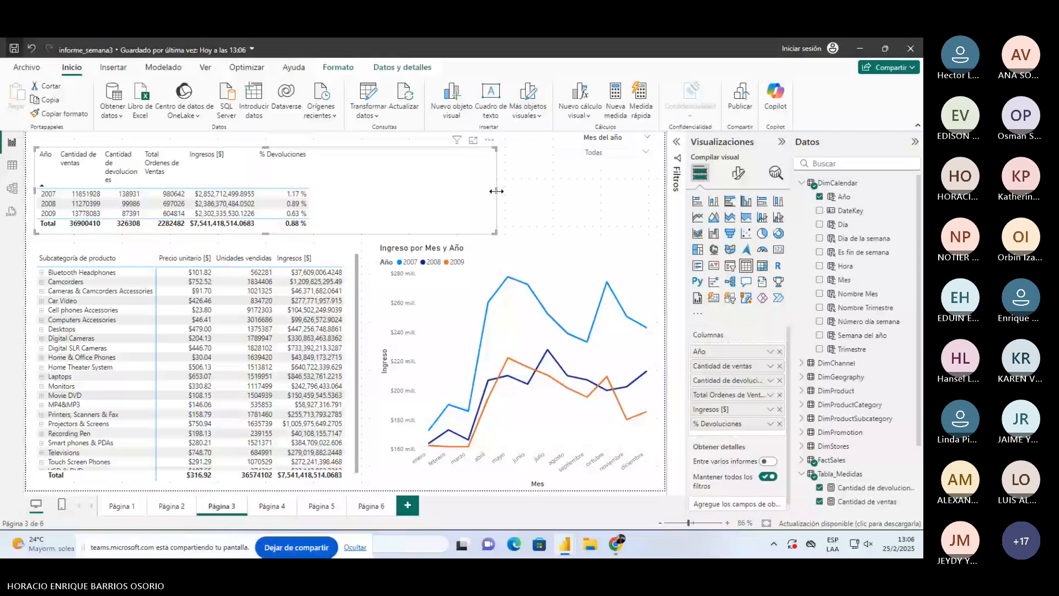
Widen the yearly sales table up to the Mes del año slicer's edge and lower the slicer to sit beside it.
{"action": "left_click_drag", "start_coordinate": [496, 190], "coordinate": [577, 191]}
{"action": "left_click_drag", "start_coordinate": [617, 138], "coordinate": [617, 170]}
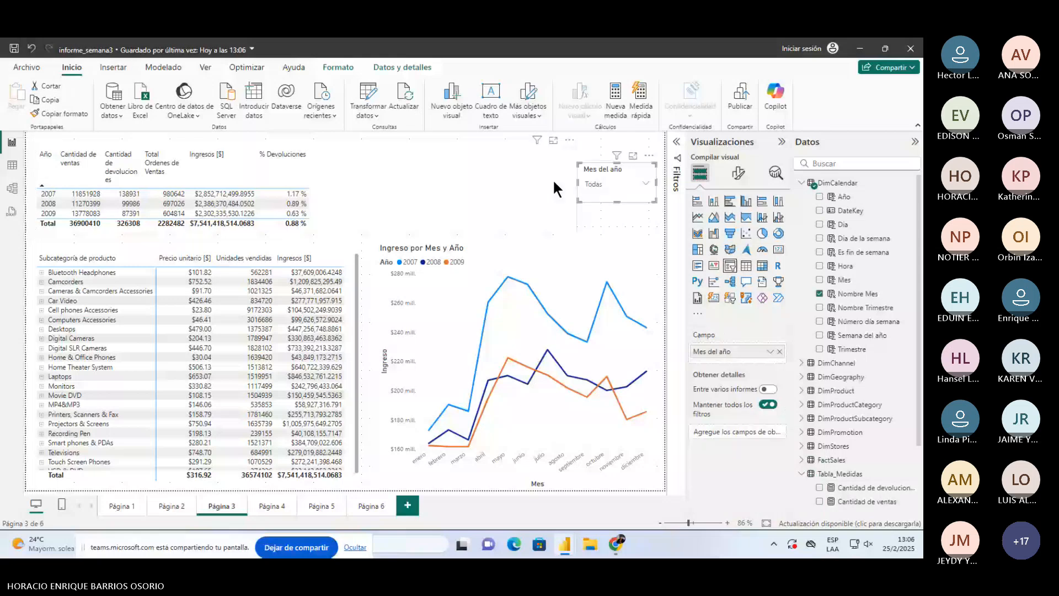
Narrow the yearly sales table slightly away from the Mes del año slicer and widen its Cantidad de devoluciones column.
{"action": "left_click", "coordinate": [574, 187]}
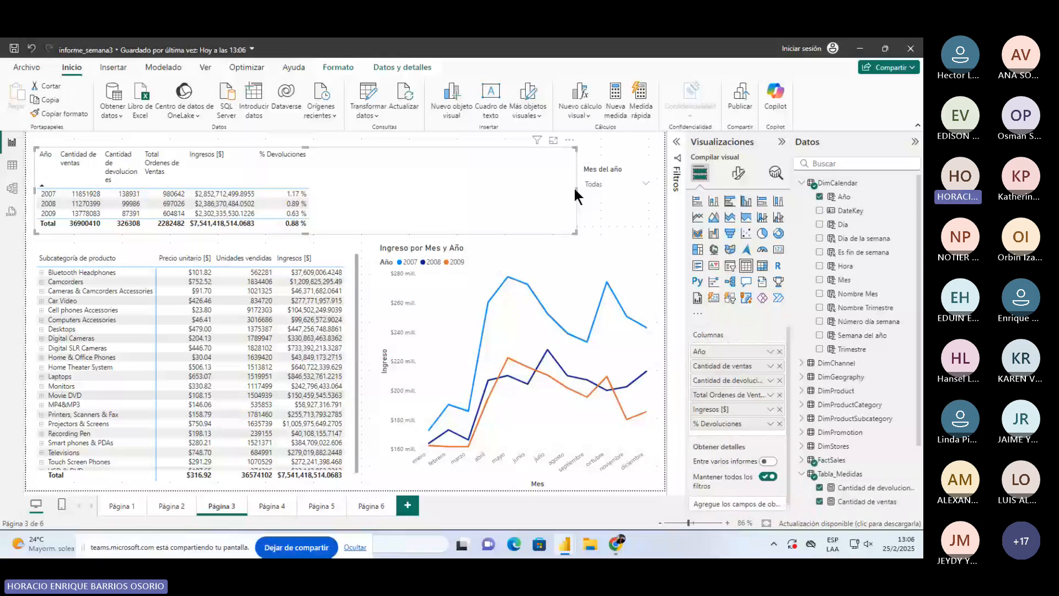
{"action": "left_click", "coordinate": [576, 183]}
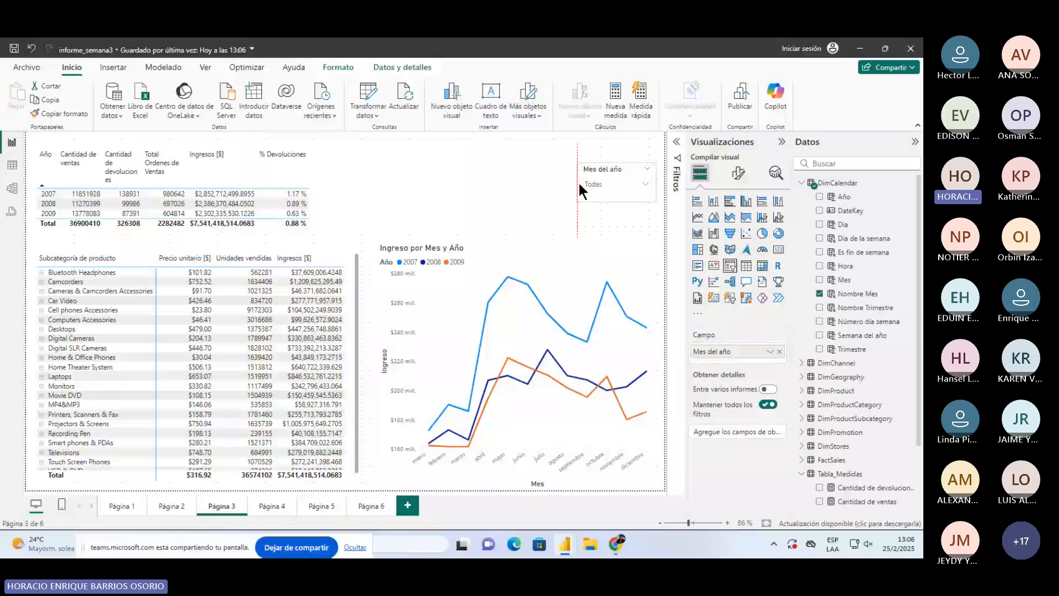
{"action": "left_click", "coordinate": [577, 182]}
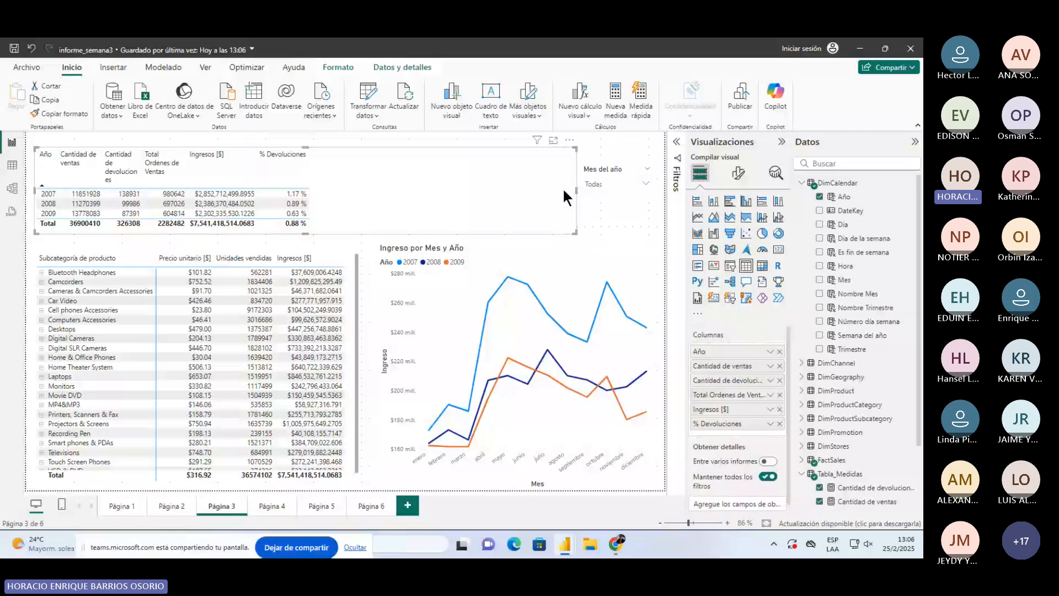
{"action": "left_click_drag", "start_coordinate": [577, 191], "coordinate": [563, 189]}
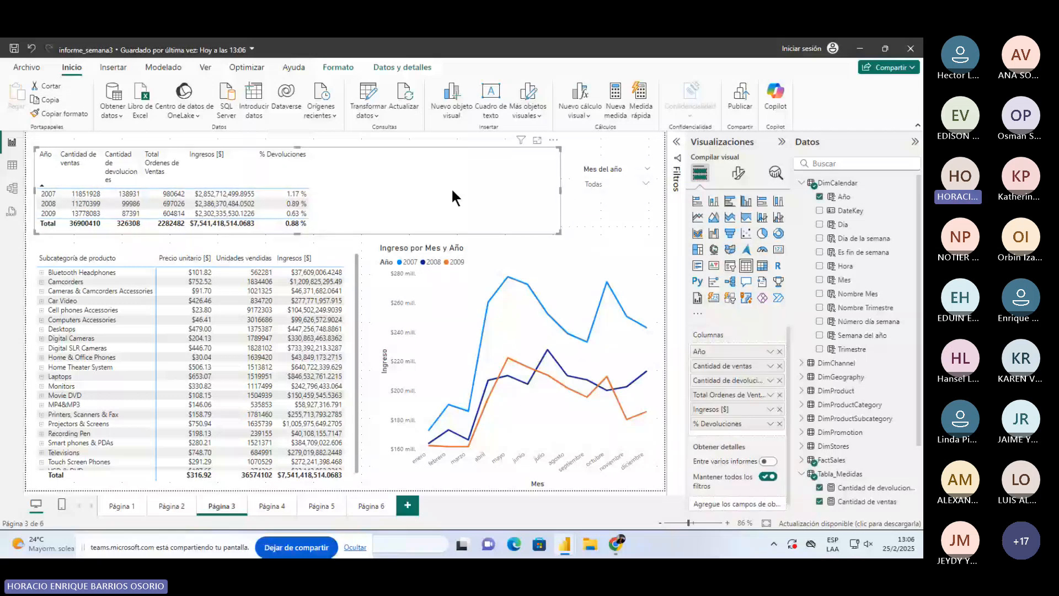
{"action": "left_click_drag", "start_coordinate": [142, 165], "coordinate": [158, 166]}
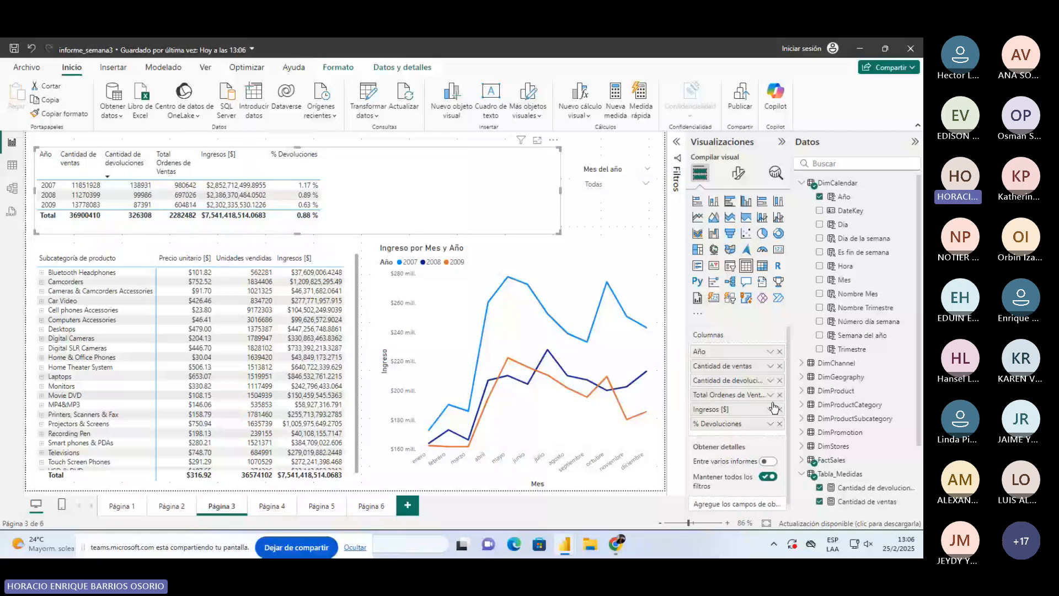
Review the formulas of the Diferencia de Ventas and Porcentaje devoluciones measures in Tabla_Medidas.
{"action": "scroll", "coordinate": [872, 418], "scroll_direction": "down", "scroll_amount": 3}
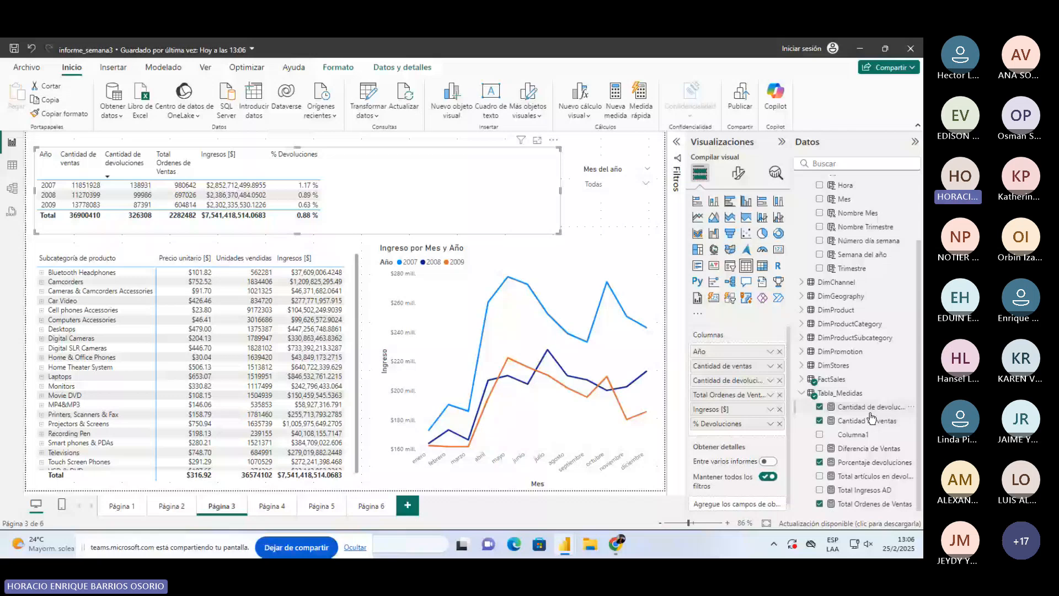
{"action": "left_click", "coordinate": [870, 414]}
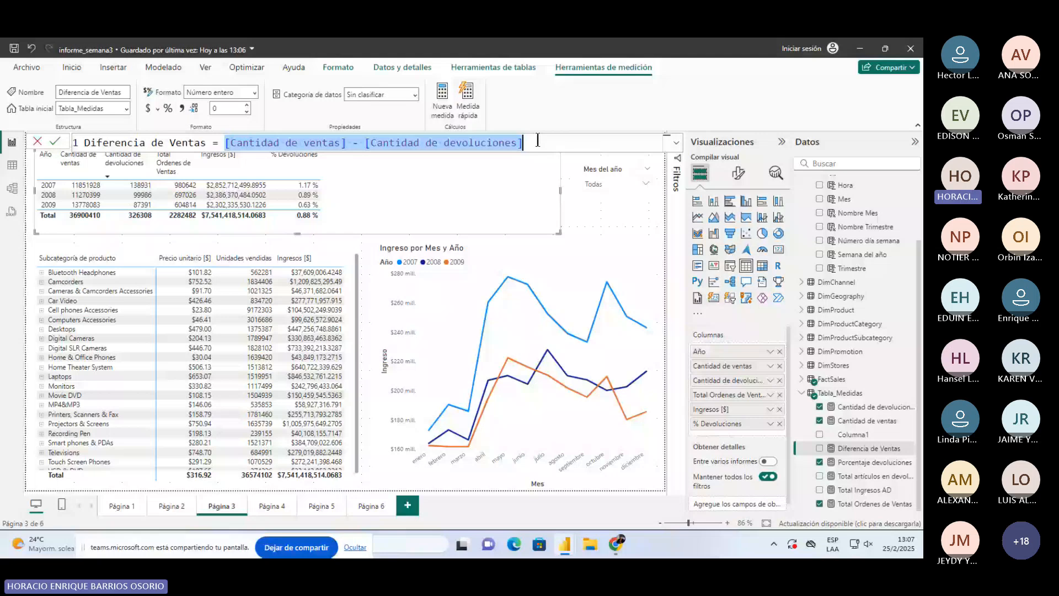
{"action": "left_click", "coordinate": [865, 463]}
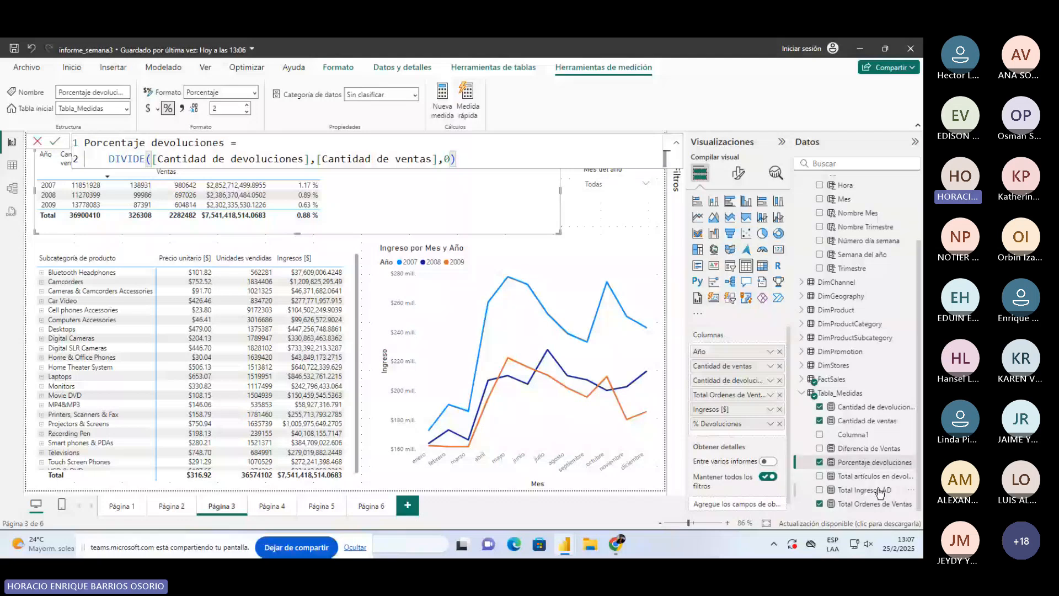
Examine the CALCULATE function and its [Total Ordenes de Ventas] argument in the Total artículos en devoluciones measure.
{"action": "left_click", "coordinate": [875, 477]}
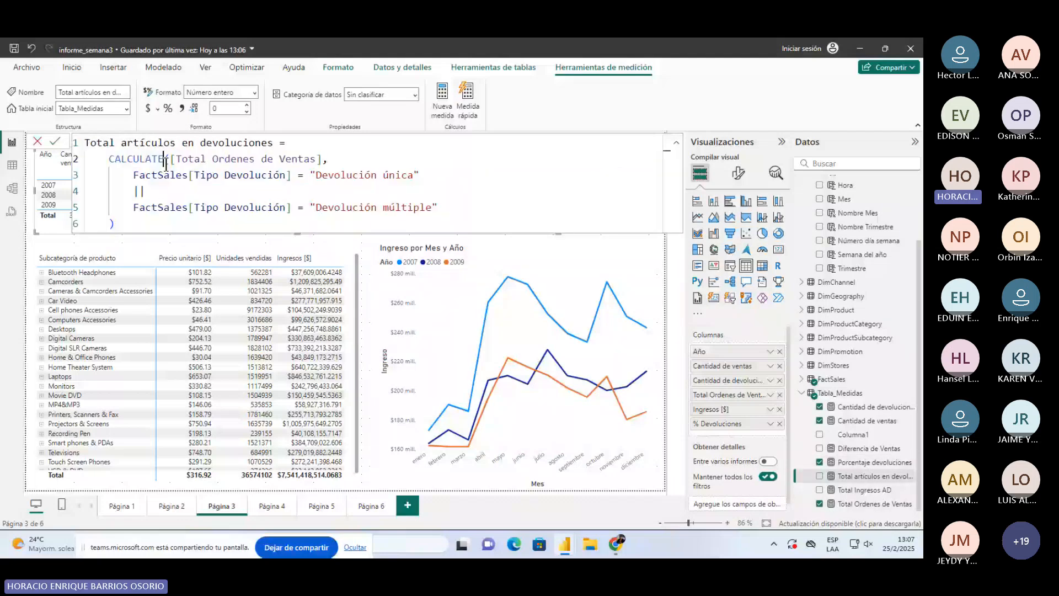
{"action": "left_click", "coordinate": [166, 162]}
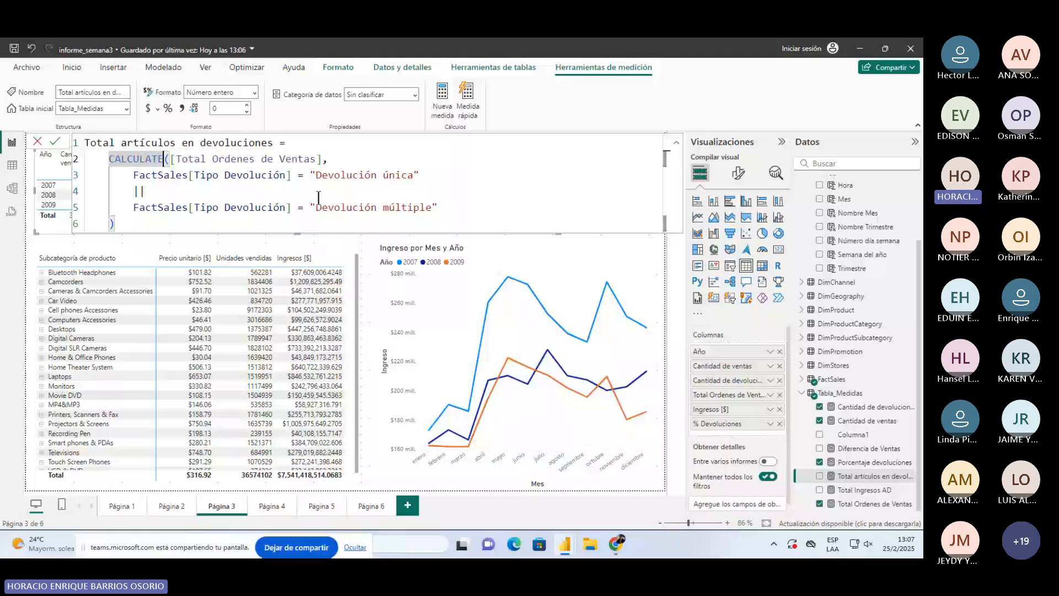
{"action": "left_click", "coordinate": [205, 175]}
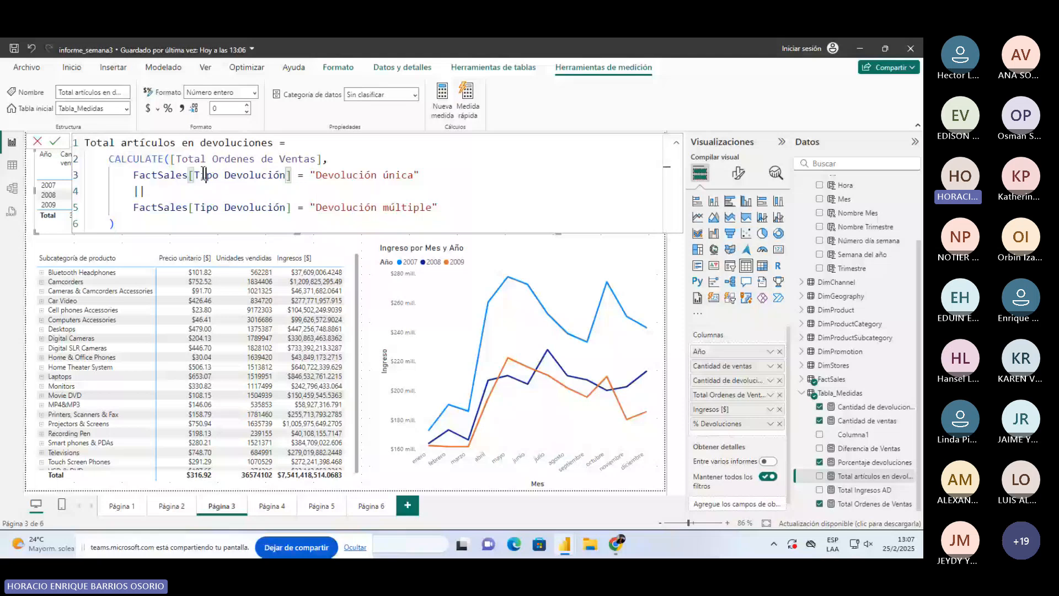
{"action": "left_click", "coordinate": [315, 160]}
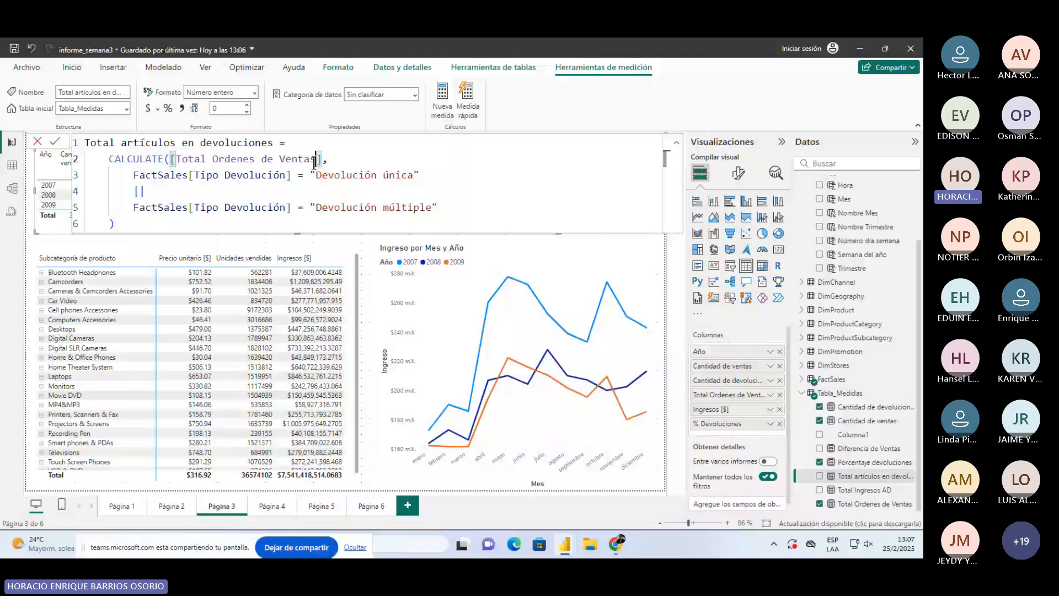
Examine the COUNTROWS formula of the Total Ordenes de Ventas measure.
{"action": "left_click", "coordinate": [867, 504]}
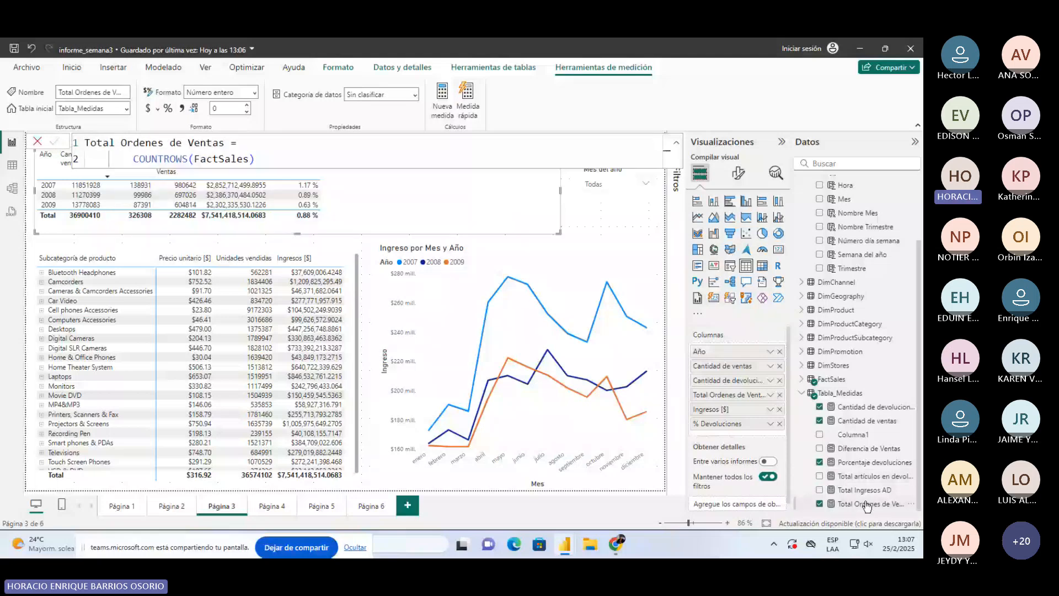
{"action": "left_click", "coordinate": [201, 156]}
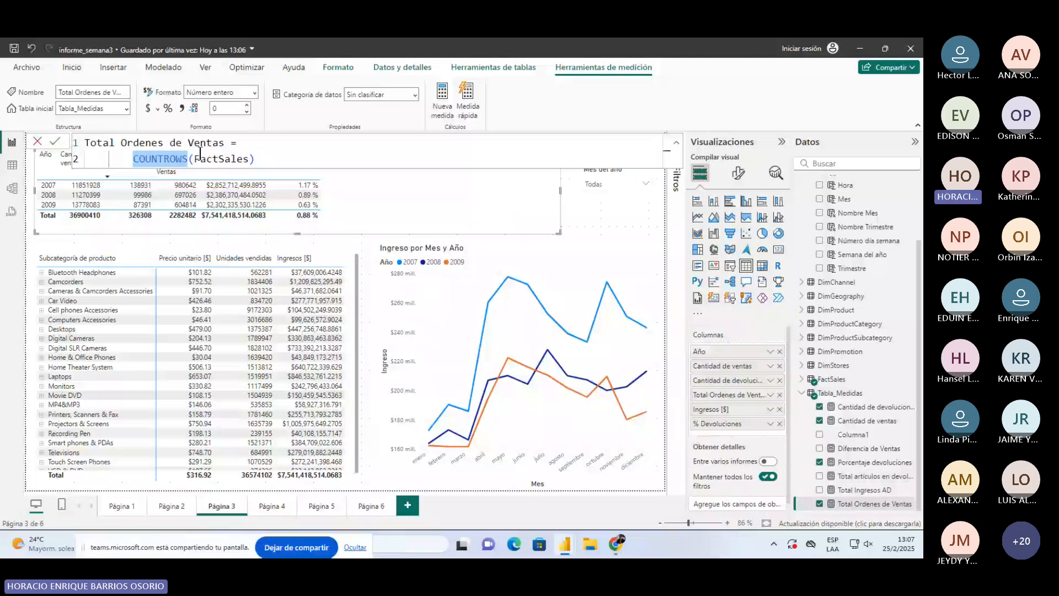
{"action": "left_click", "coordinate": [281, 159]}
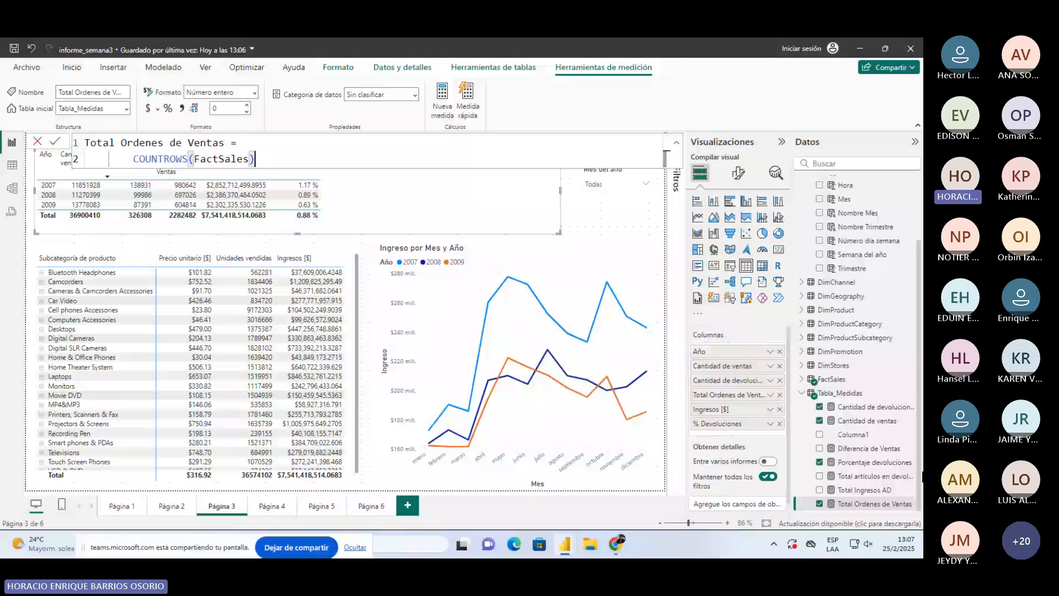
Compare the DIVIDE formula of Porcentaje devoluciones with the SUM formula of Cantidad de ventas.
{"action": "left_click", "coordinate": [876, 463]}
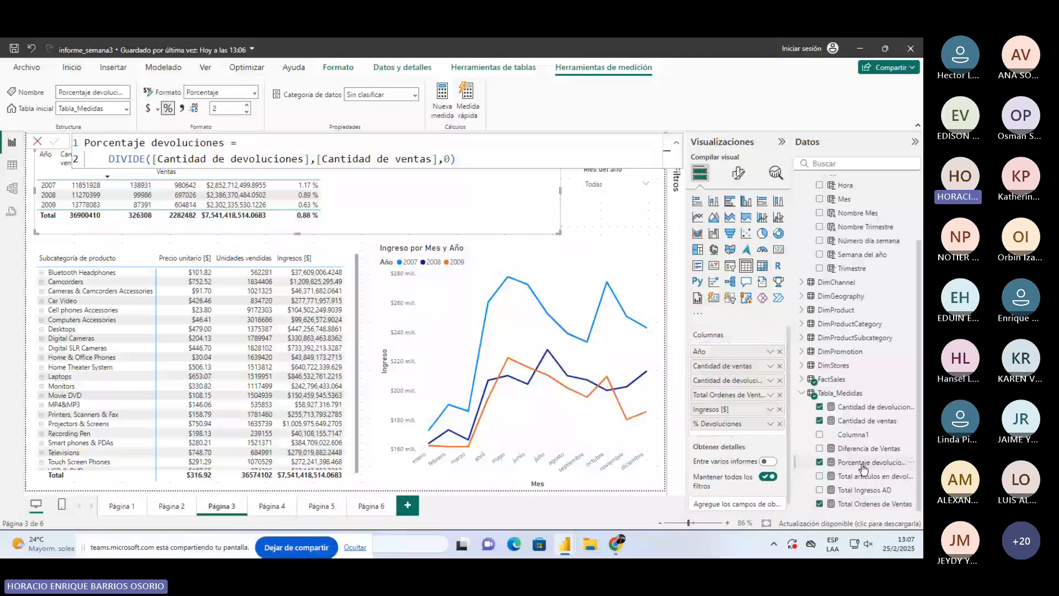
{"action": "left_click", "coordinate": [153, 159]}
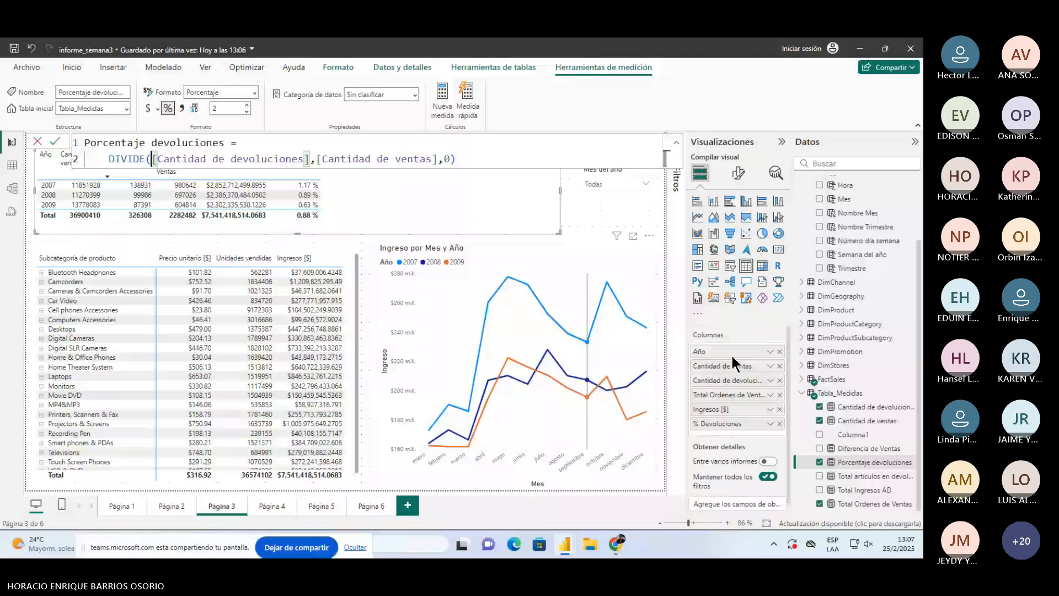
{"action": "left_click", "coordinate": [868, 421]}
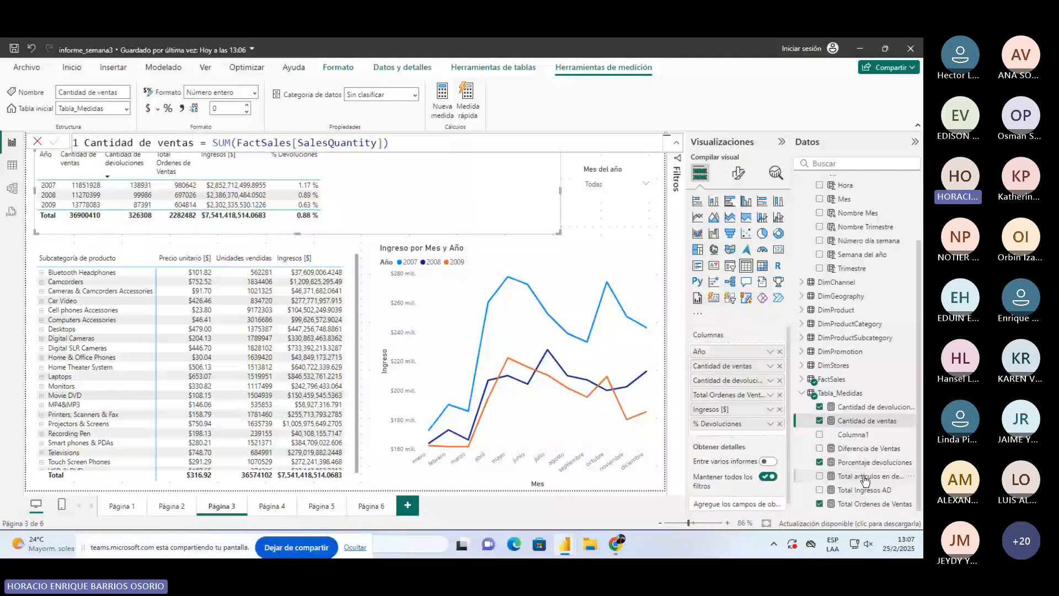
Examine the two Tipo Devolución filter conditions and the || operator joining them in the Total artículos en devoluciones measure.
{"action": "left_click", "coordinate": [865, 478]}
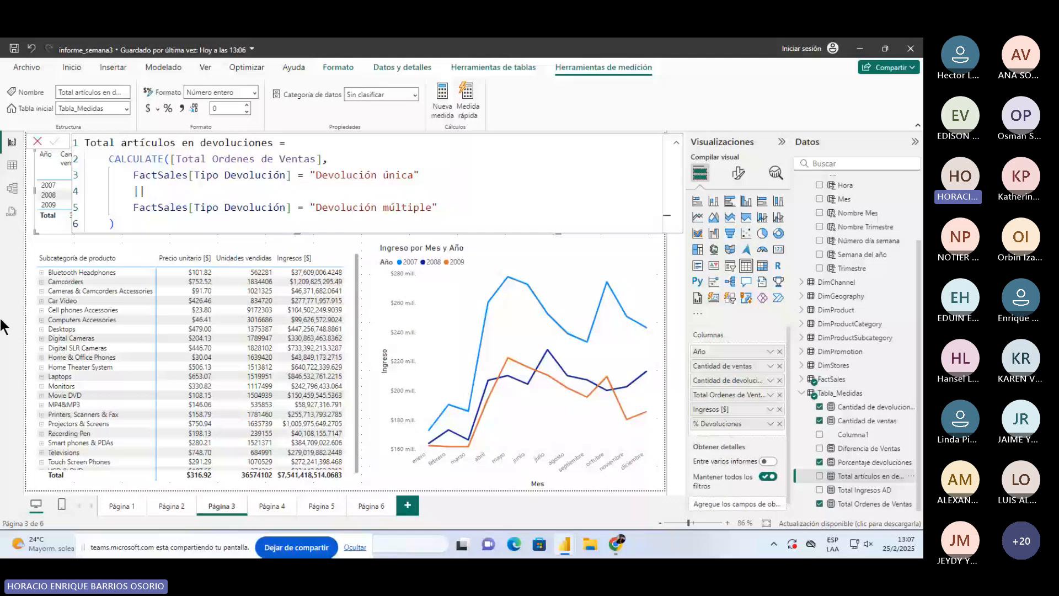
{"action": "left_click", "coordinate": [136, 175]}
{"action": "left_click_drag", "start_coordinate": [137, 175], "coordinate": [421, 178]}
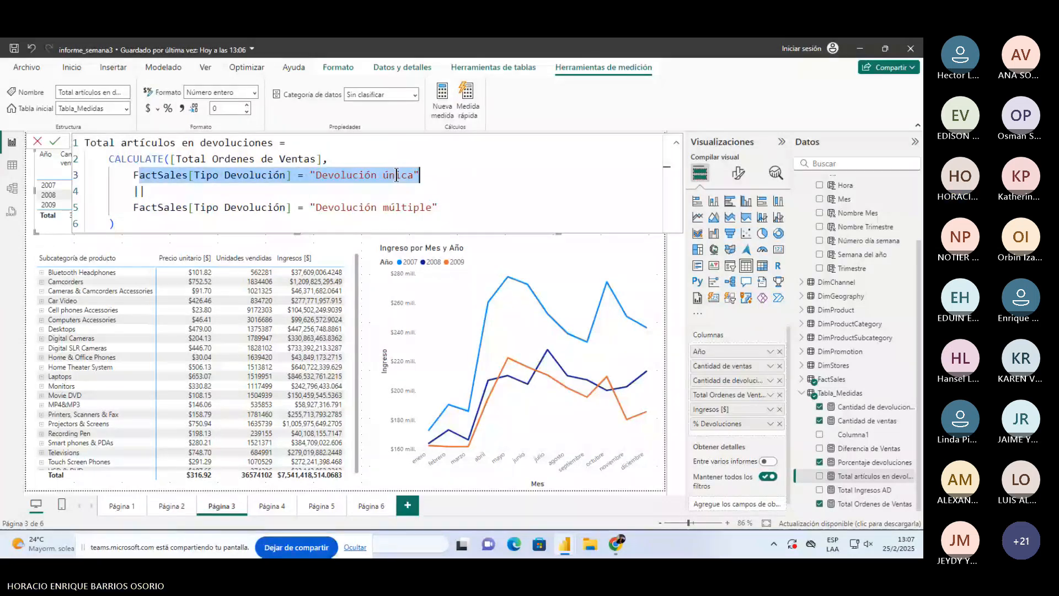
{"action": "left_click", "coordinate": [145, 178]}
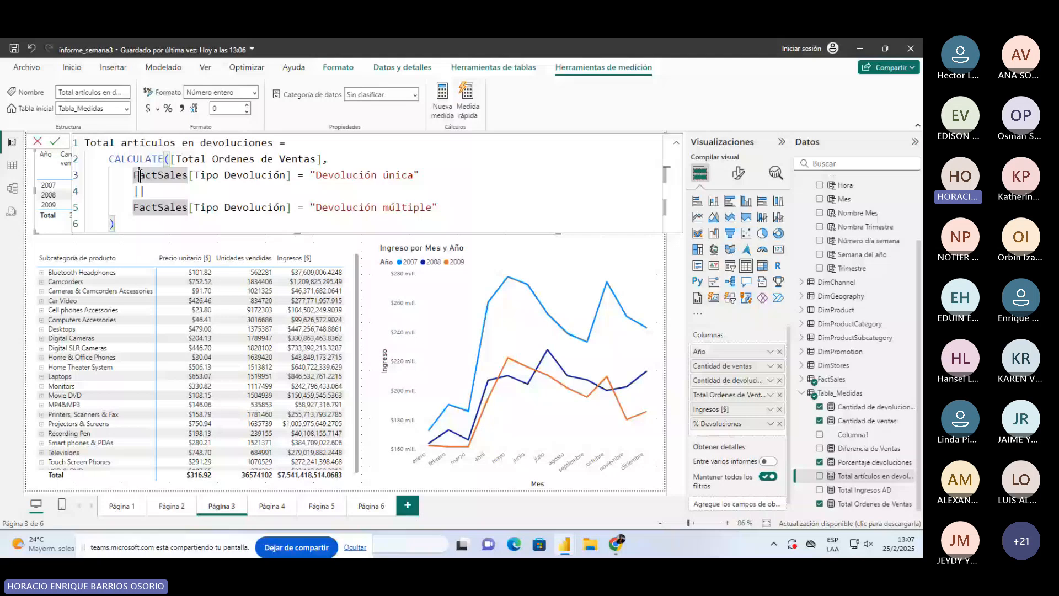
{"action": "left_click_drag", "start_coordinate": [140, 176], "coordinate": [421, 177]}
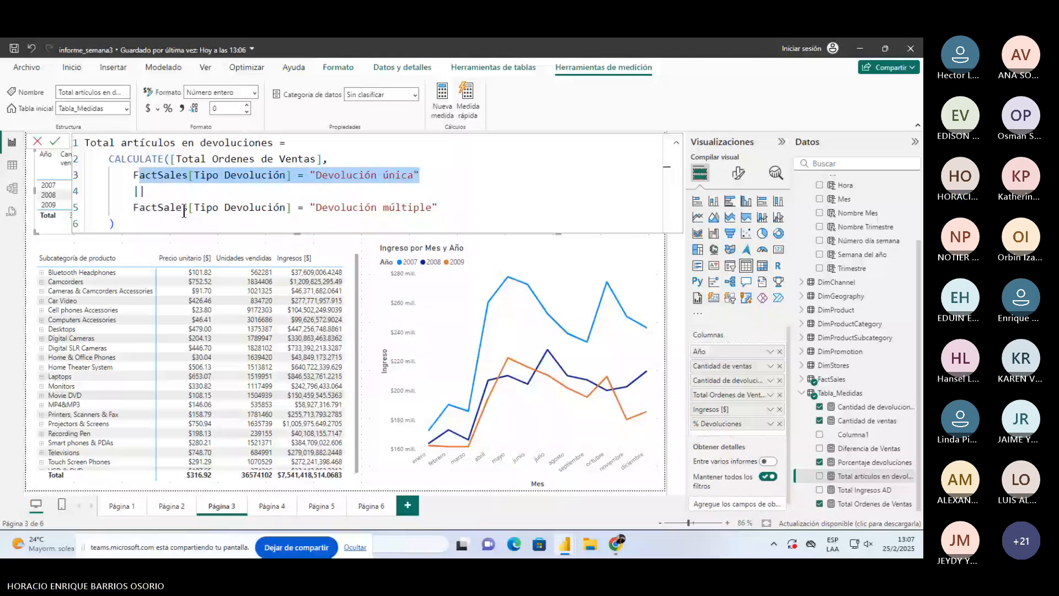
{"action": "left_click", "coordinate": [419, 207]}
{"action": "double_click", "coordinate": [418, 205]}
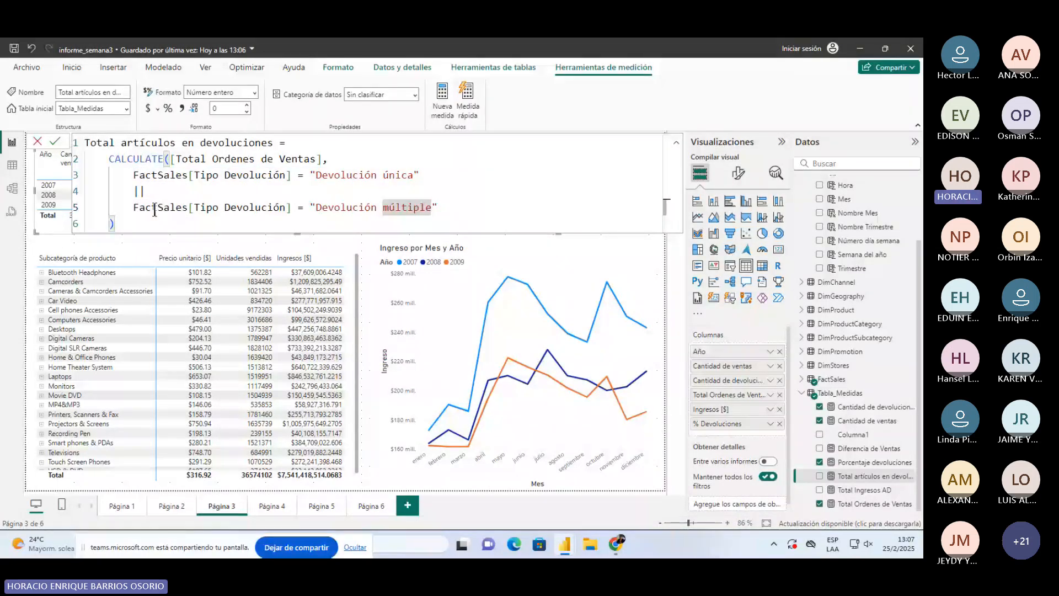
{"action": "left_click", "coordinate": [145, 188]}
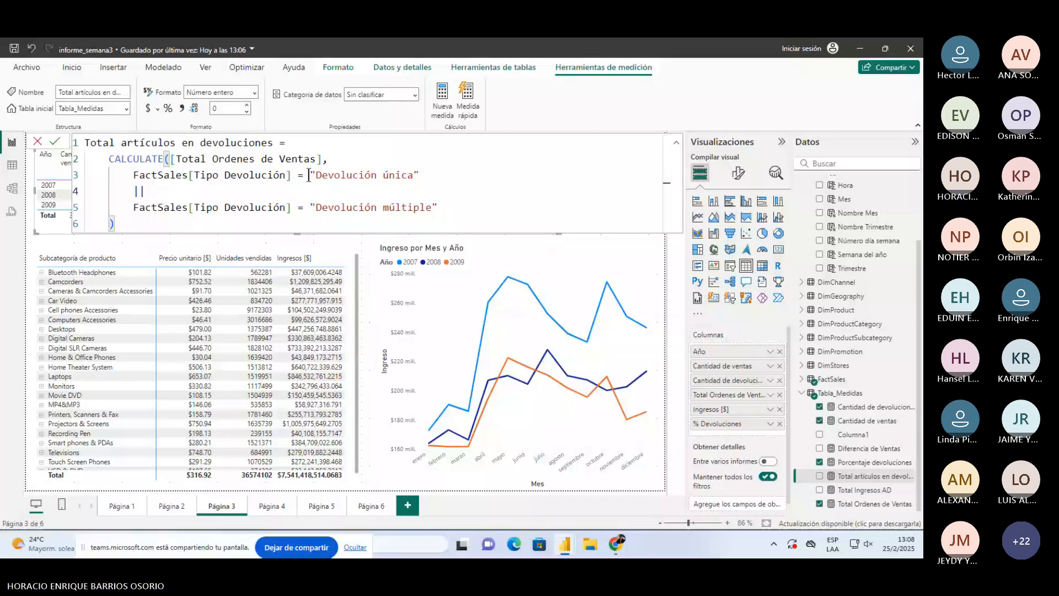
{"action": "left_click_drag", "start_coordinate": [327, 172], "coordinate": [405, 184]}
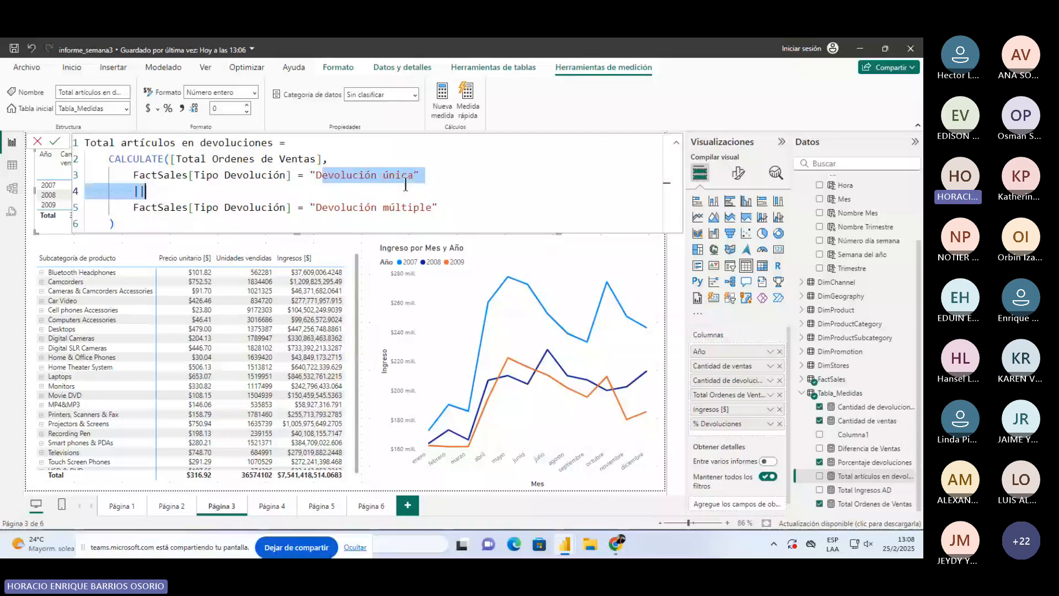
{"action": "left_click", "coordinate": [319, 197]}
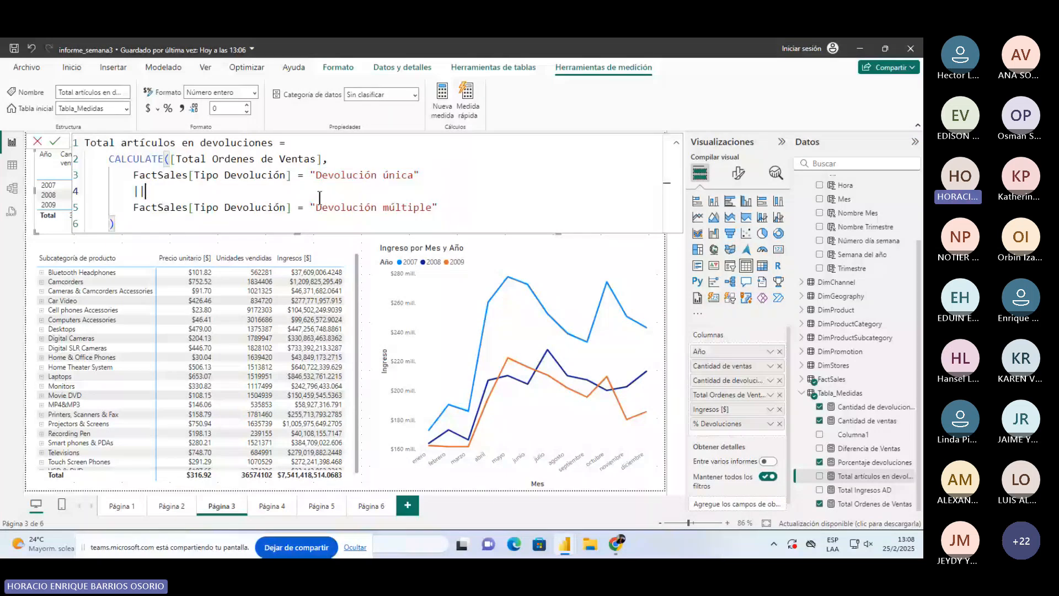
On Página 5, remove both Tipo Devolución conditions from the CALCULATE formula of the Total artículos en devoluciones measure.
{"action": "left_click", "coordinate": [313, 503]}
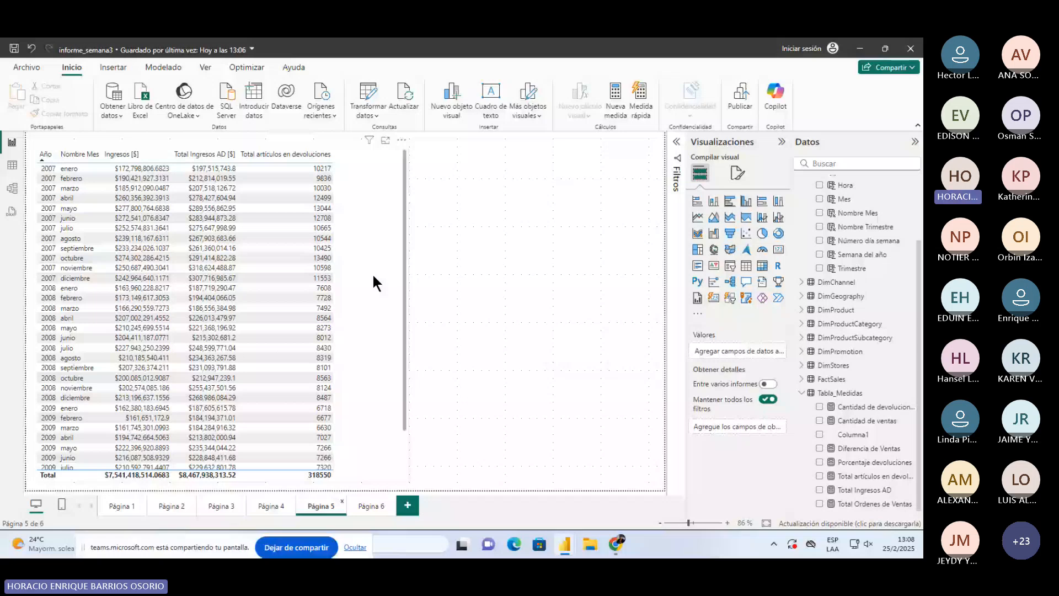
{"action": "left_click", "coordinate": [374, 283]}
{"action": "left_click", "coordinate": [865, 477]}
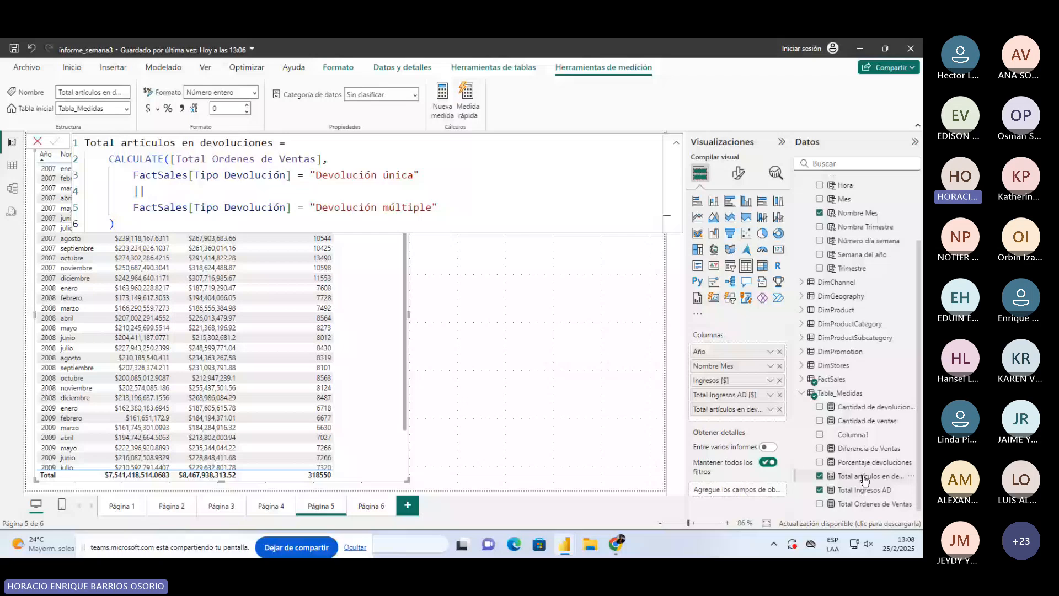
{"action": "left_click", "coordinate": [243, 225]}
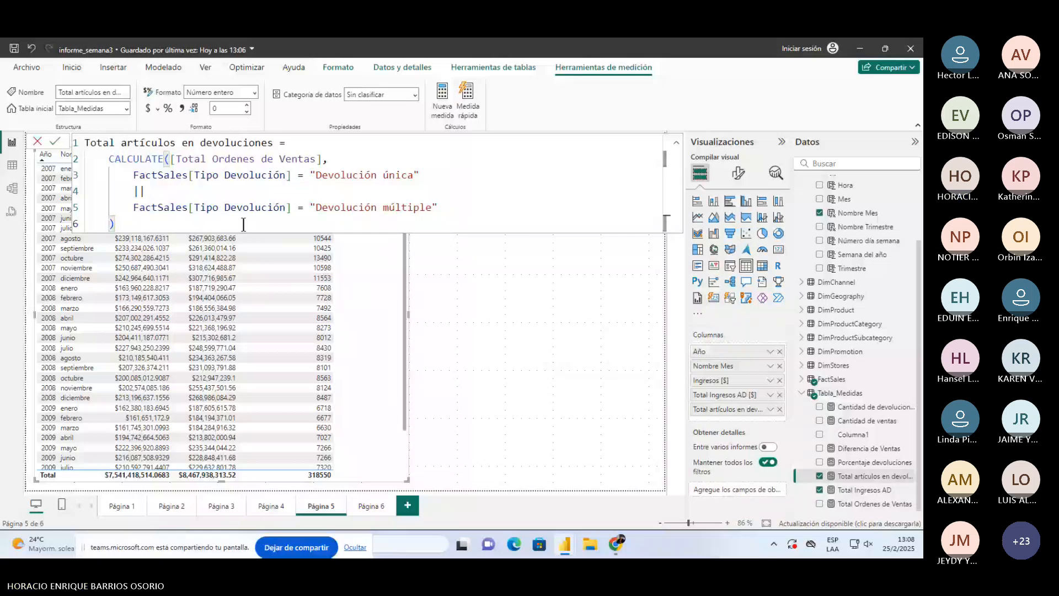
{"action": "left_click_drag", "start_coordinate": [243, 224], "coordinate": [198, 181]}
{"action": "left_click", "coordinate": [231, 191]}
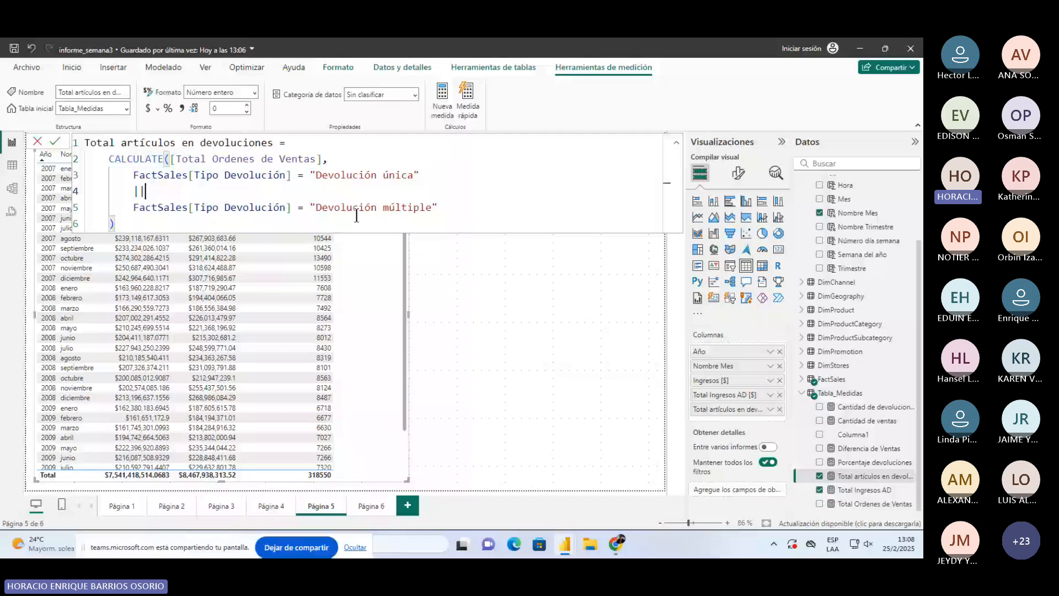
{"action": "left_click_drag", "start_coordinate": [440, 208], "coordinate": [76, 178]}
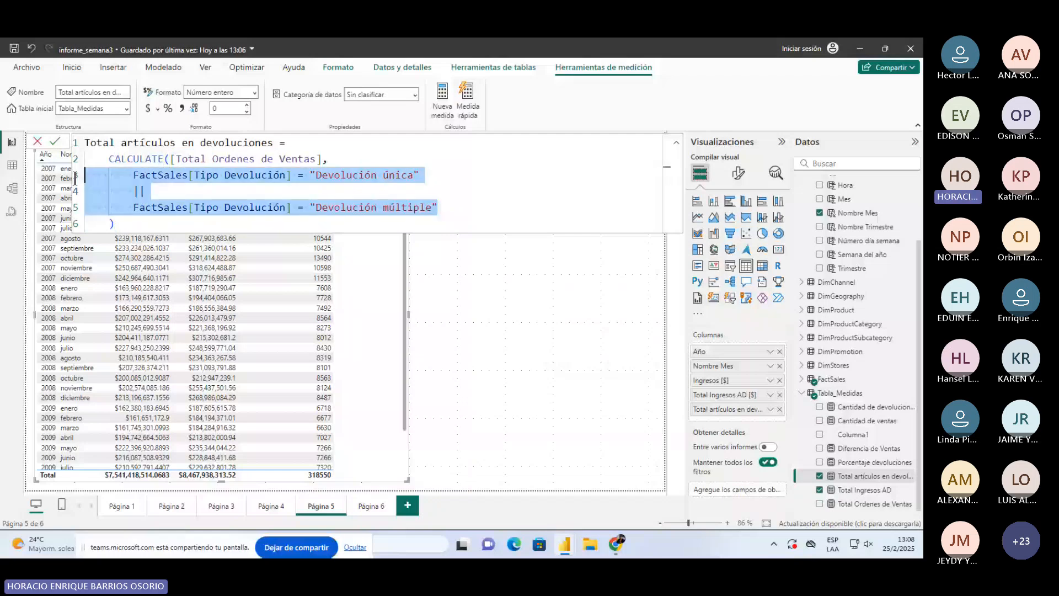
{"action": "key", "text": "BackSpace"}
{"action": "key", "text": "BackSpace"}
{"action": "key", "text": "BackSpace"}
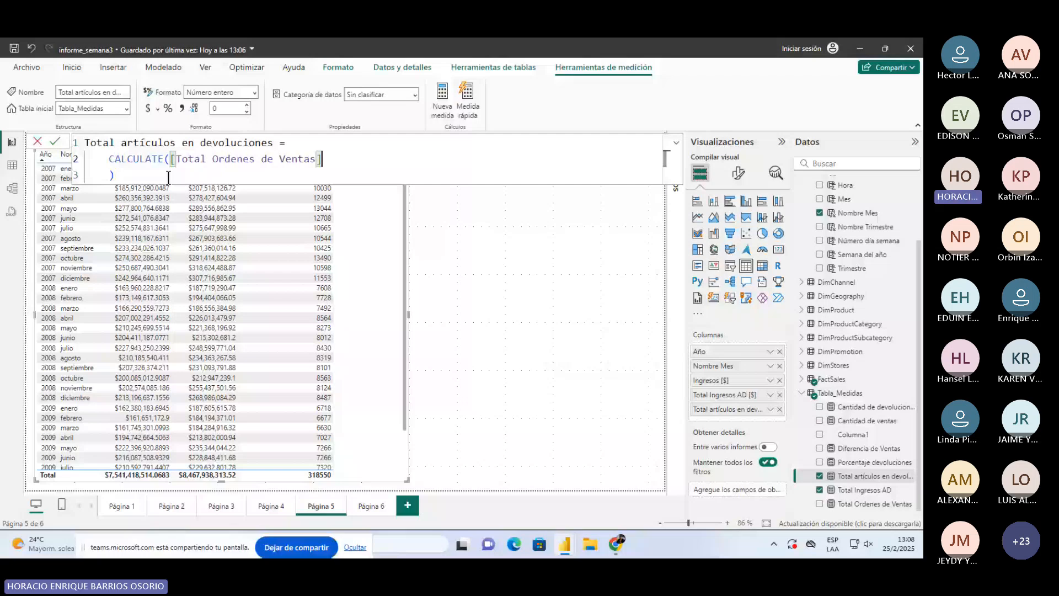
In the Total artículos en devoluciones formula, replace the [Total Ordenes de Ventas] argument of CALCULATE with COUNTROWS over the FactSales table.
{"action": "key", "text": "BackSpace"}
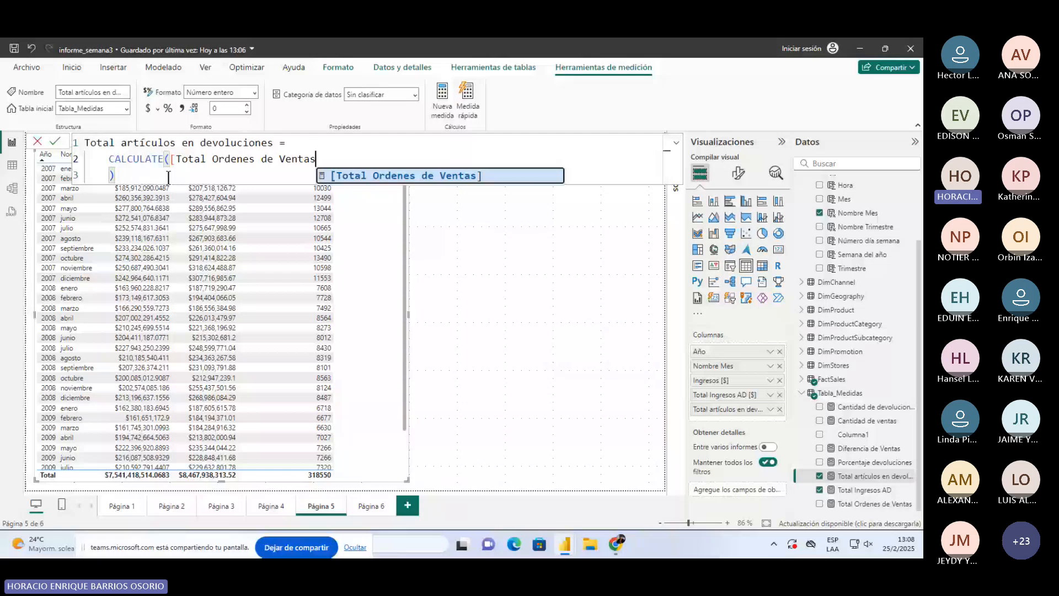
{"action": "key", "text": "ctrl+BackSpace"}
{"action": "key", "text": "ctrl+BackSpace"}
{"action": "key", "text": "ctrl+BackSpace"}
{"action": "key", "text": "ctrl+BackSpace"}
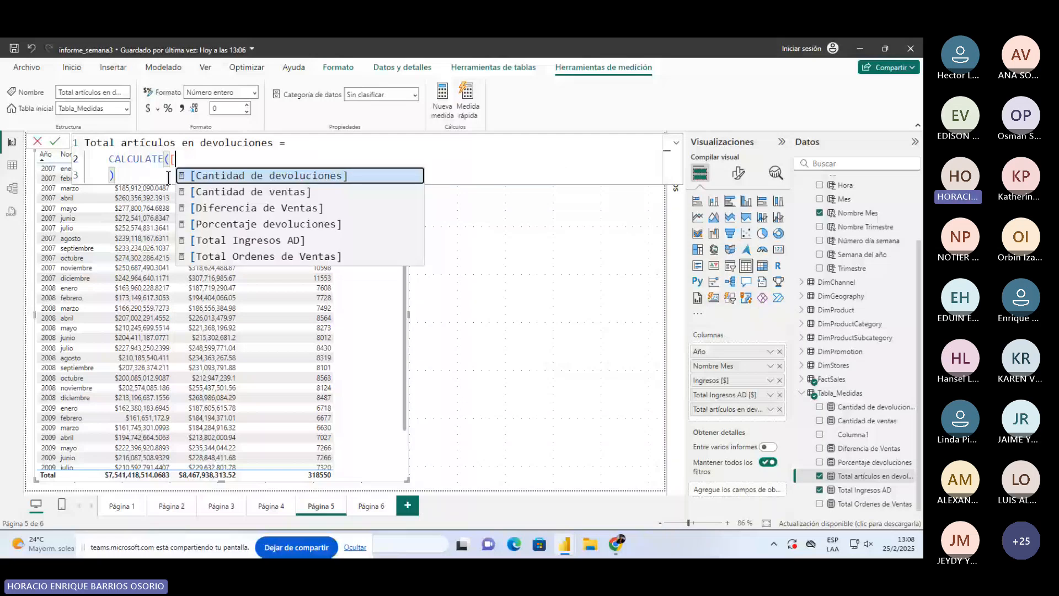
{"action": "key", "text": "BackSpace"}
{"action": "type", "text": "count"}
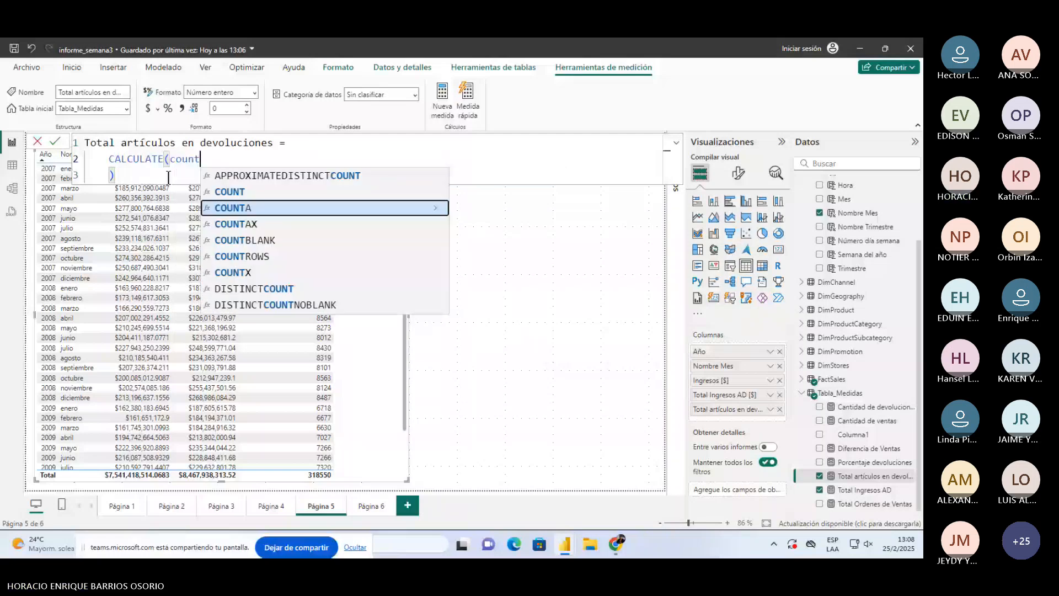
{"action": "key", "text": "Down"}
{"action": "key", "text": "Down"}
{"action": "key", "text": "Down"}
{"action": "key", "text": "Tab"}
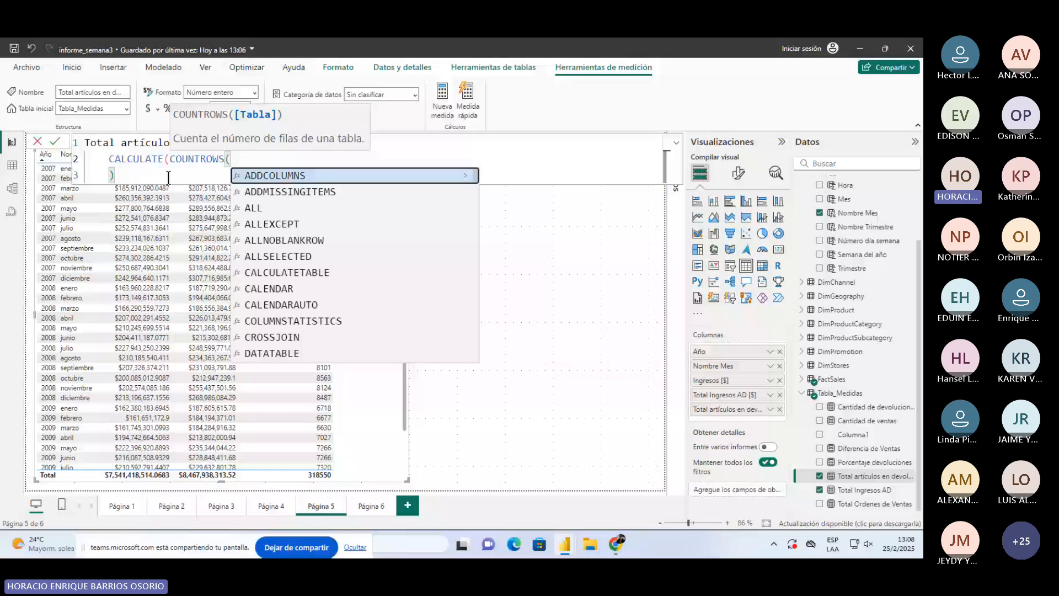
{"action": "type", "text": "FactSales"}
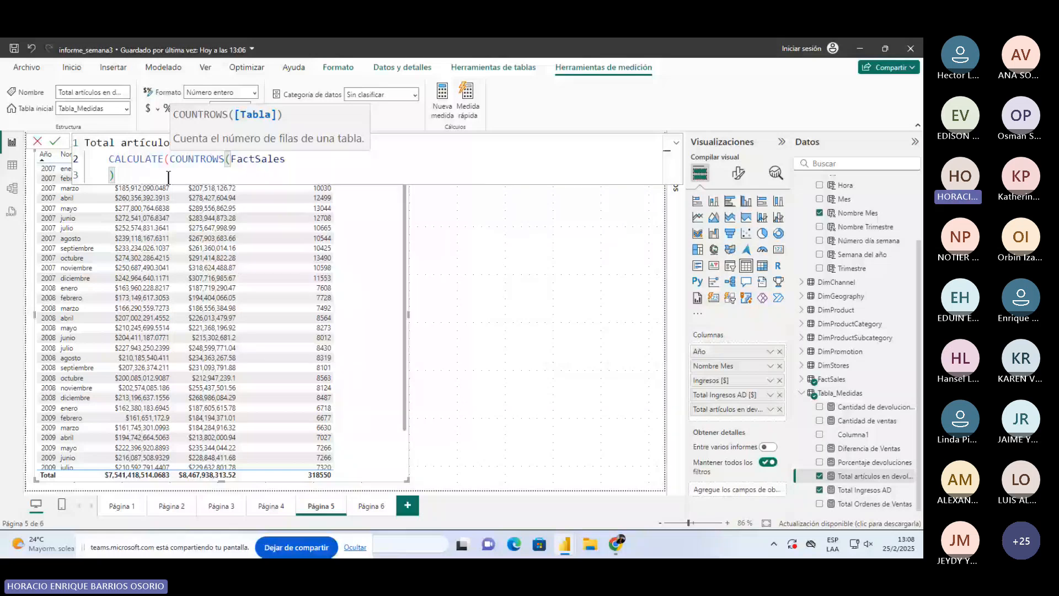
Add the FactSales[Tipo Devolución] conditions "Devolución única" || "Devolución múltiple" to the CALCULATE formula, align their indentation, and commit the measure.
{"action": "type", "text": "),             FactSales[Tipo Devolución] = \"Devolución única\"         ||         FactSales[Tipo Devolución] = \"Devolución múltiple\""}
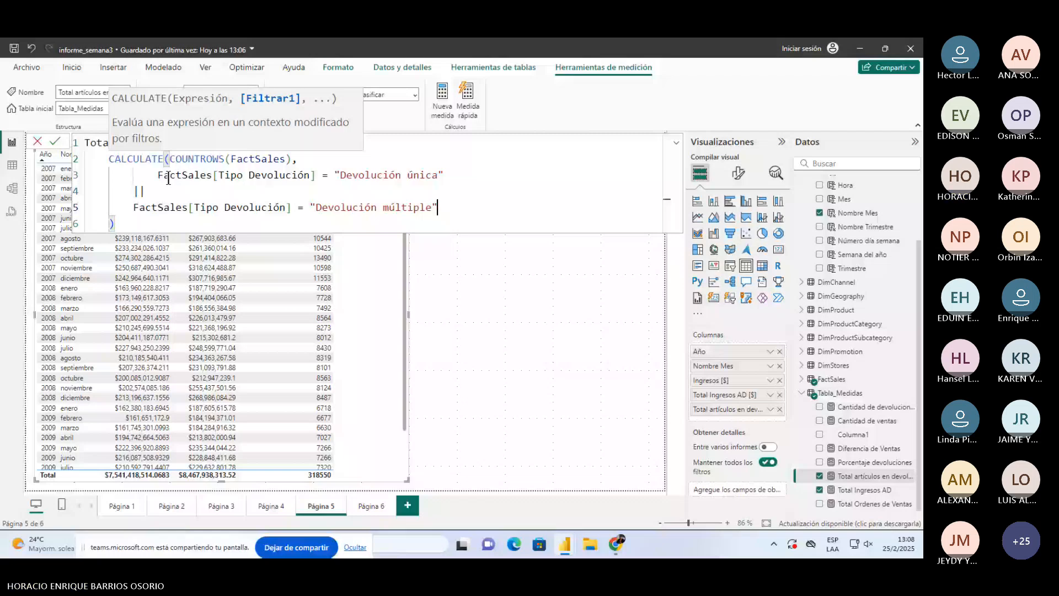
{"action": "left_click", "coordinate": [133, 210]}
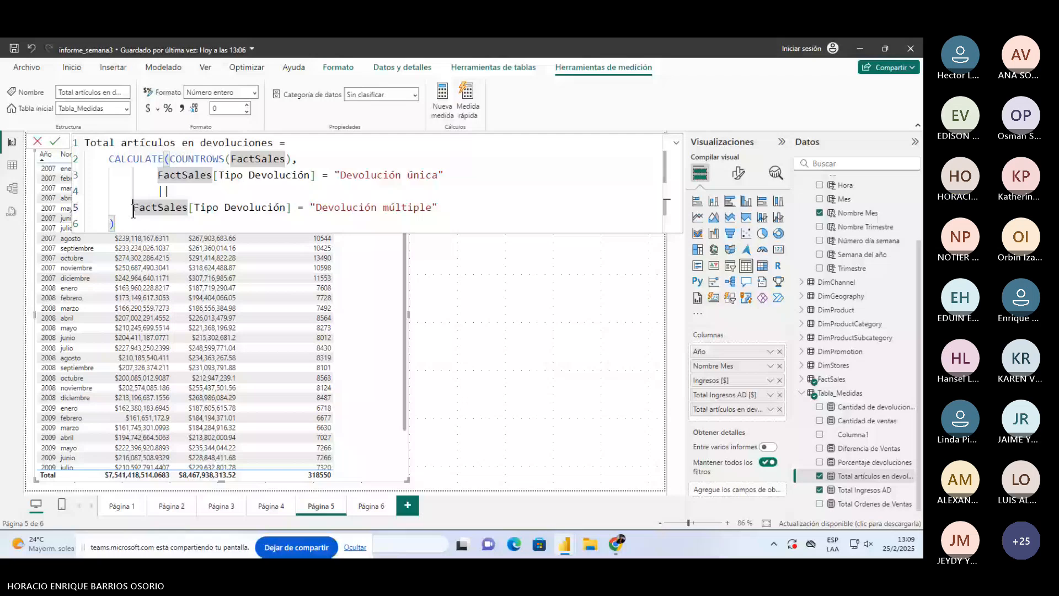
{"action": "key", "text": "Tab"}
{"action": "left_click_drag", "start_coordinate": [347, 208], "coordinate": [447, 210]}
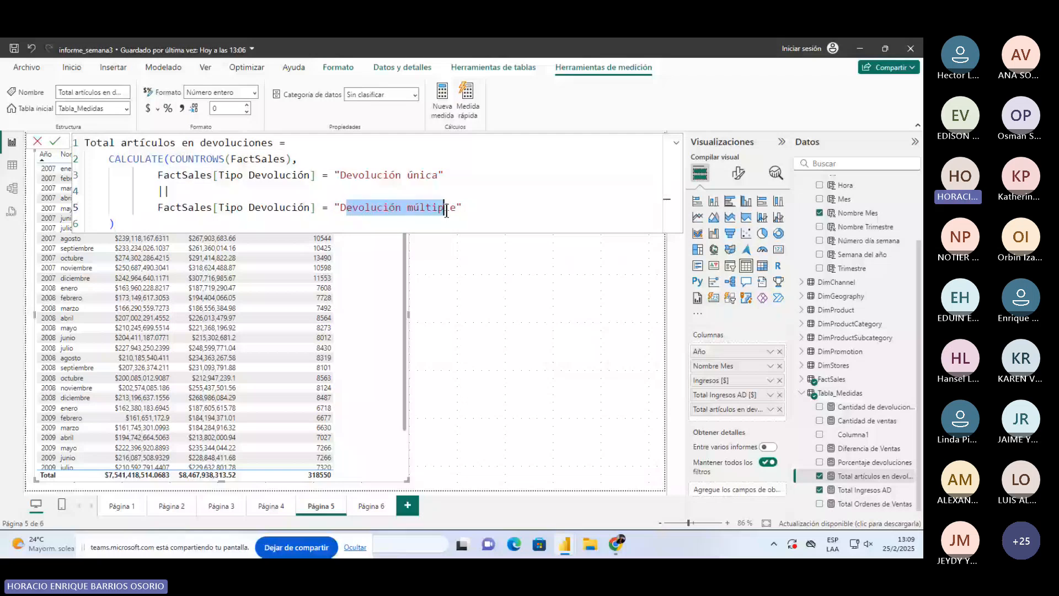
{"action": "key", "text": "Return"}
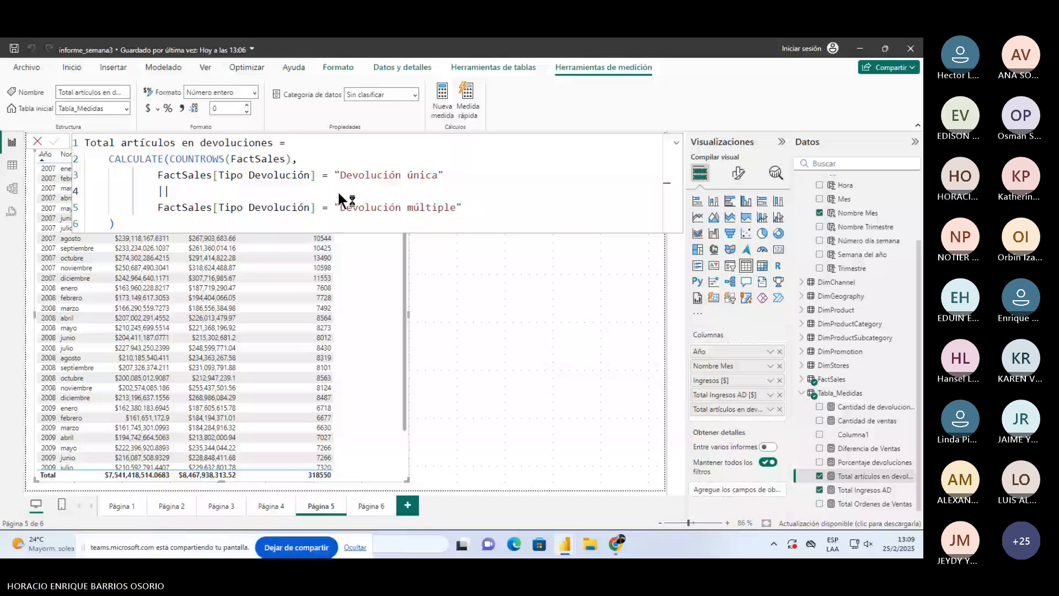
{"action": "left_click", "coordinate": [37, 142]}
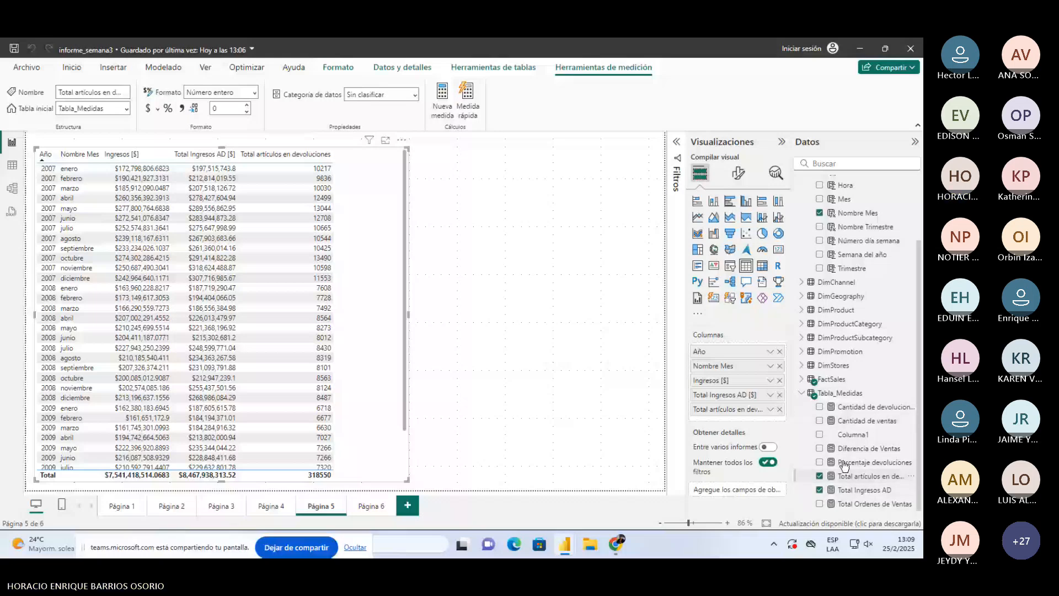
Reopen the Total artículos en devoluciones measure and join its two Tipo Devolución conditions with && instead of ||, applying the change.
{"action": "key", "text": "Escape"}
{"action": "left_click", "coordinate": [865, 478]}
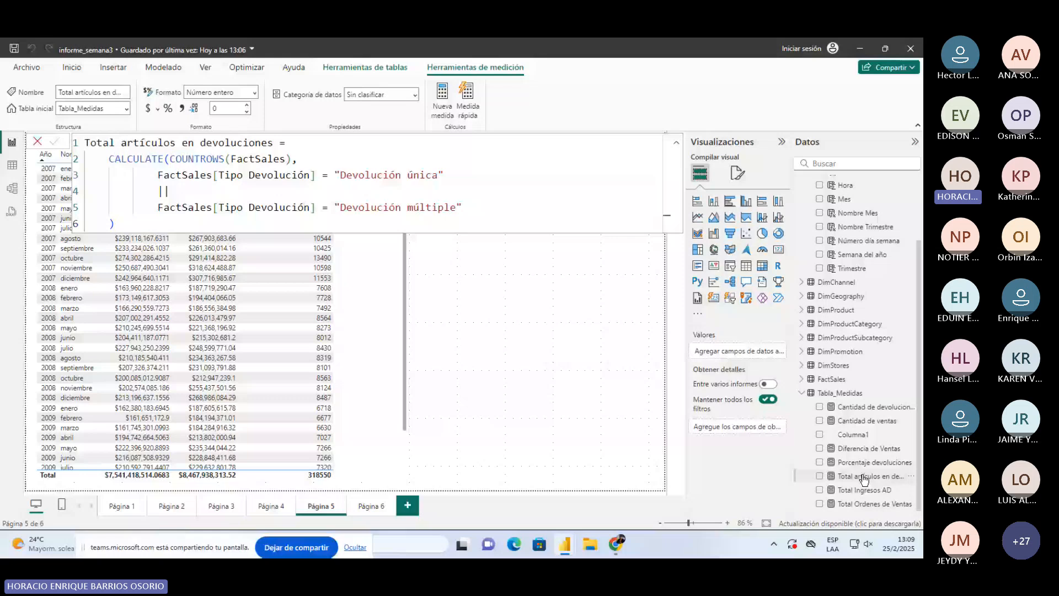
{"action": "left_click", "coordinate": [180, 193]}
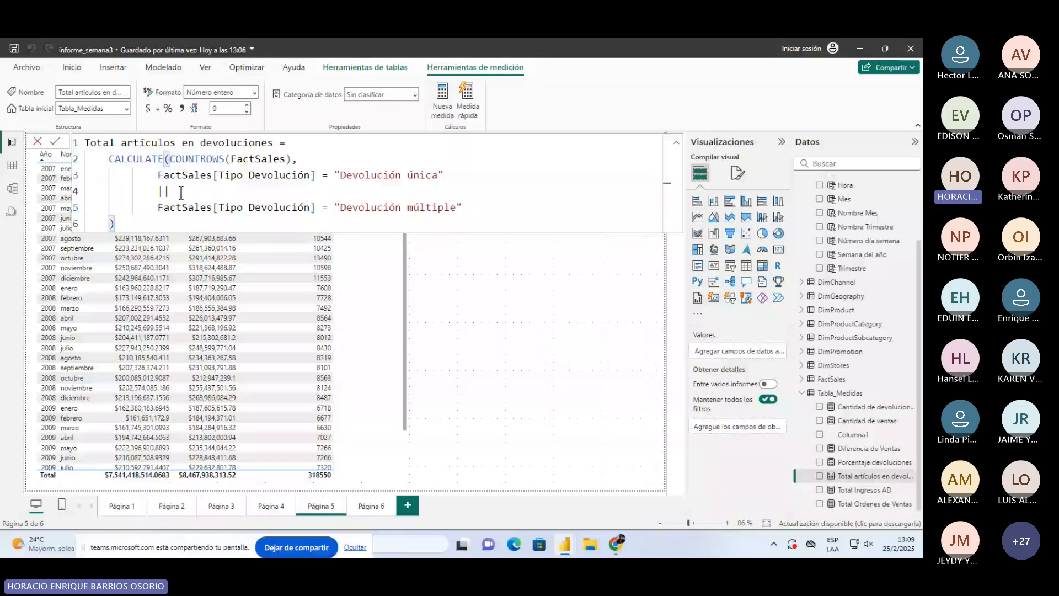
{"action": "key", "text": "BackSpace"}
{"action": "key", "text": "BackSpace"}
{"action": "type", "text": "&&"}
{"action": "key", "text": "Return"}
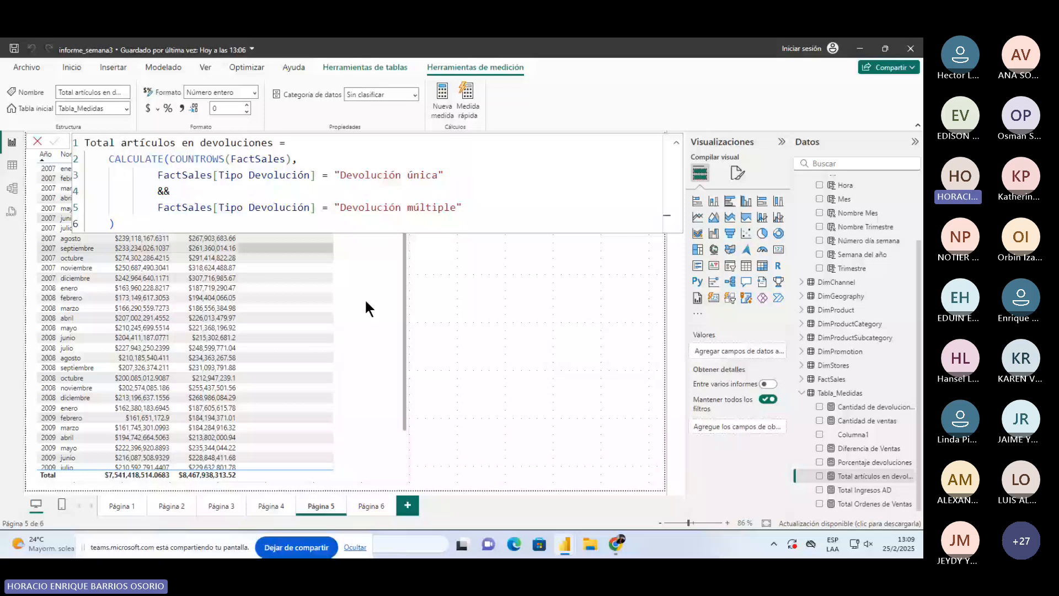
{"action": "left_click", "coordinate": [517, 362]}
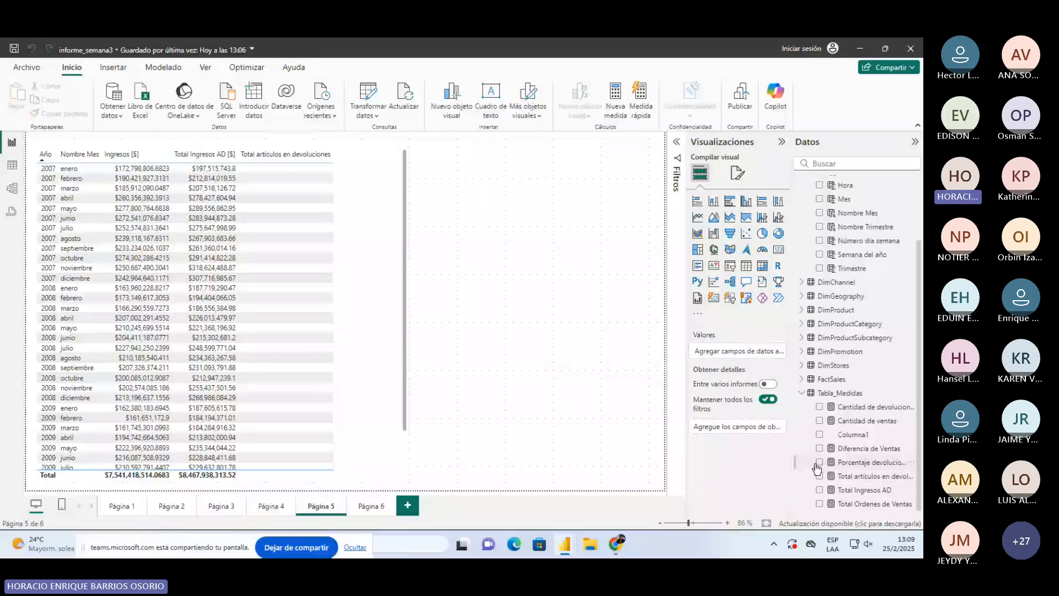
Change the operator between the two Tipo Devolución conditions of Total artículos en devoluciones back to || and commit the formula.
{"action": "left_click", "coordinate": [861, 476]}
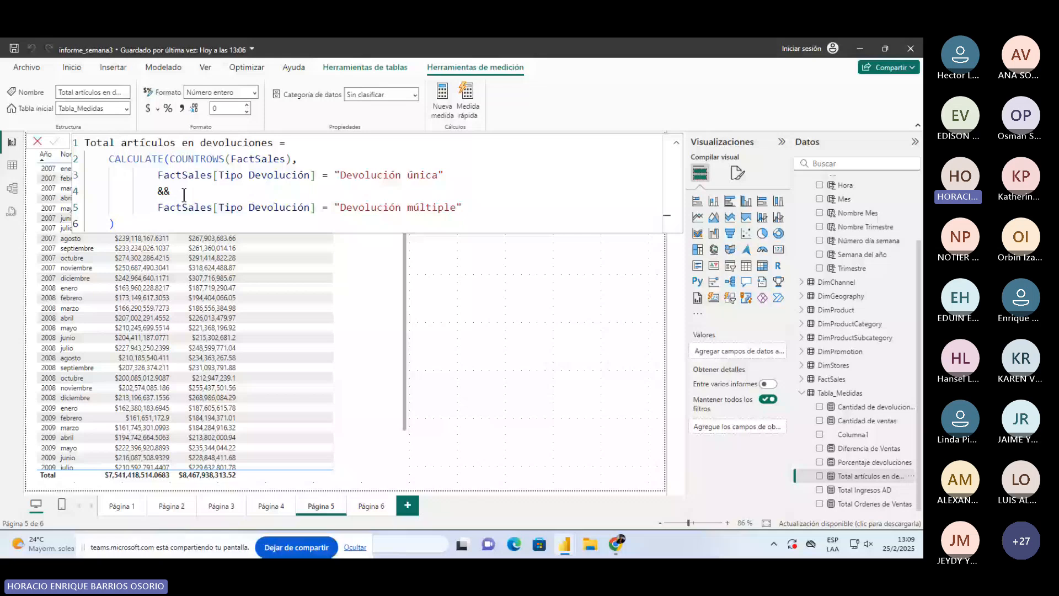
{"action": "left_click", "coordinate": [343, 175]}
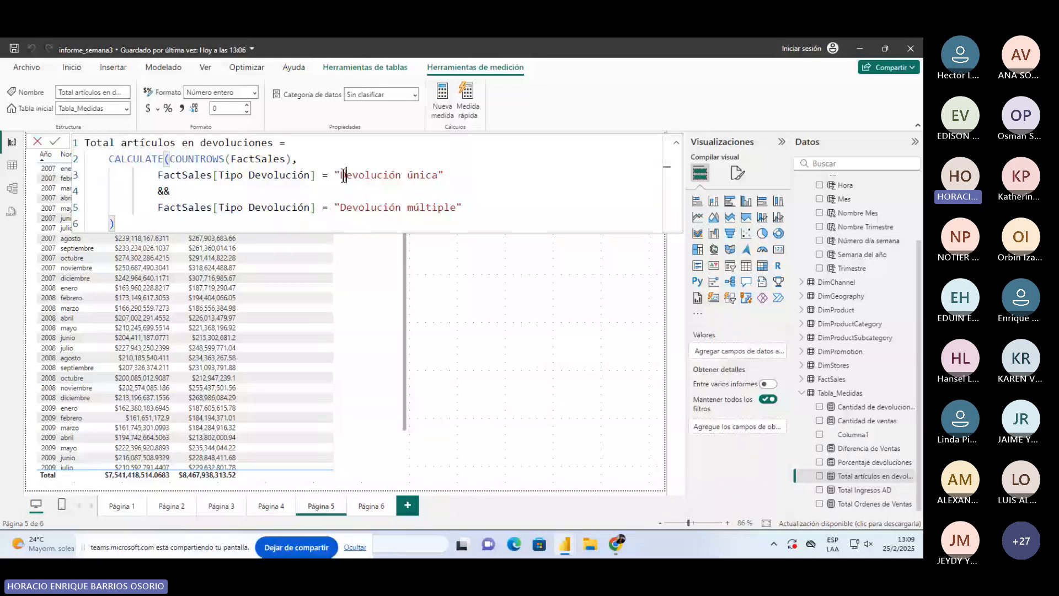
{"action": "left_click_drag", "start_coordinate": [343, 208], "coordinate": [456, 211]}
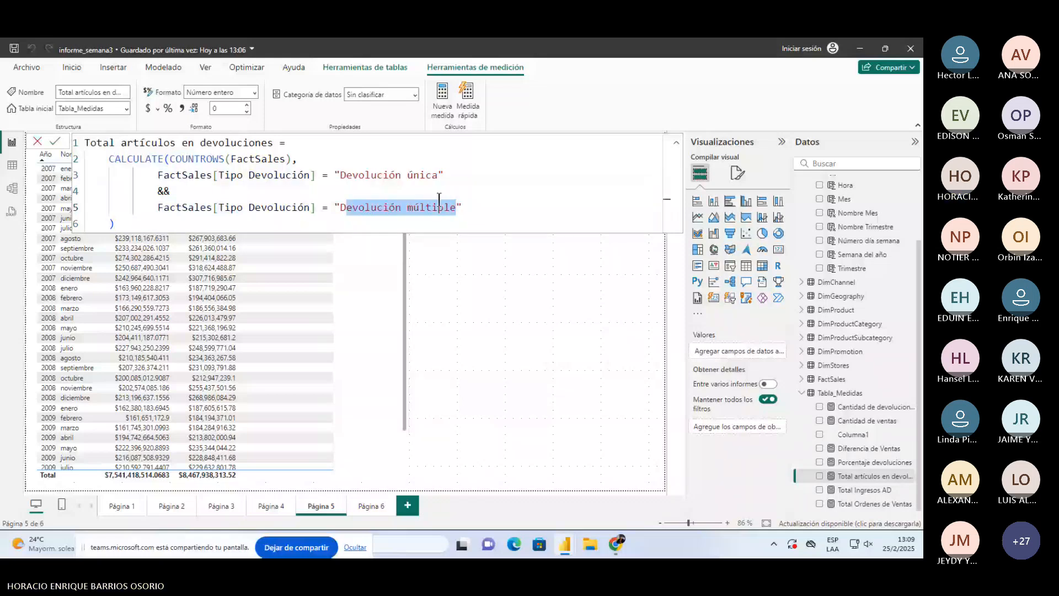
{"action": "left_click", "coordinate": [337, 184]}
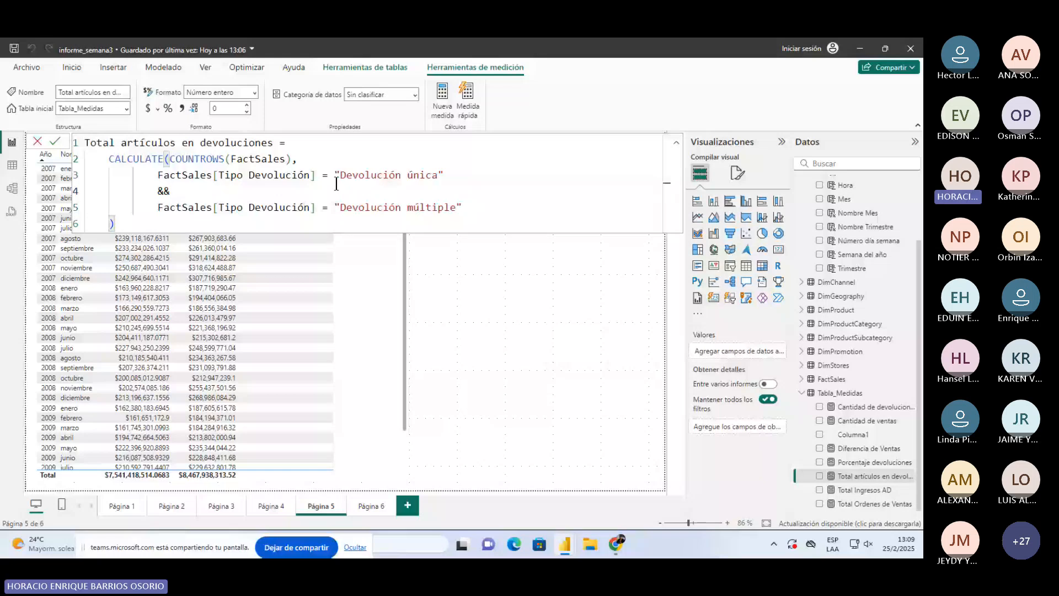
{"action": "key", "text": "BackSpace"}
{"action": "key", "text": "BackSpace"}
{"action": "left_click_drag", "start_coordinate": [463, 208], "coordinate": [128, 185]}
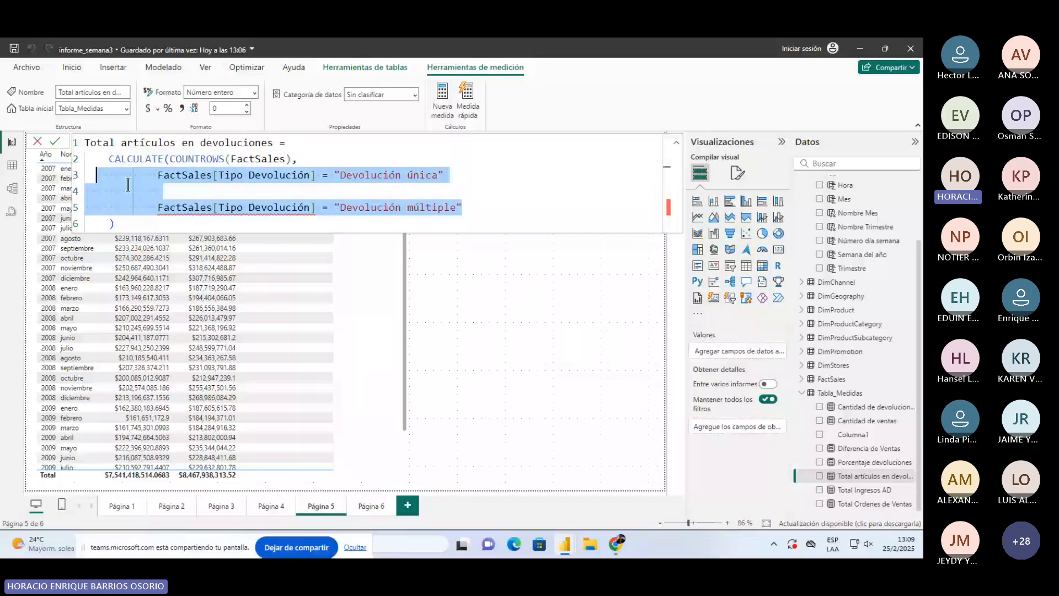
{"action": "left_click", "coordinate": [218, 193]}
{"action": "type", "text": "|"}
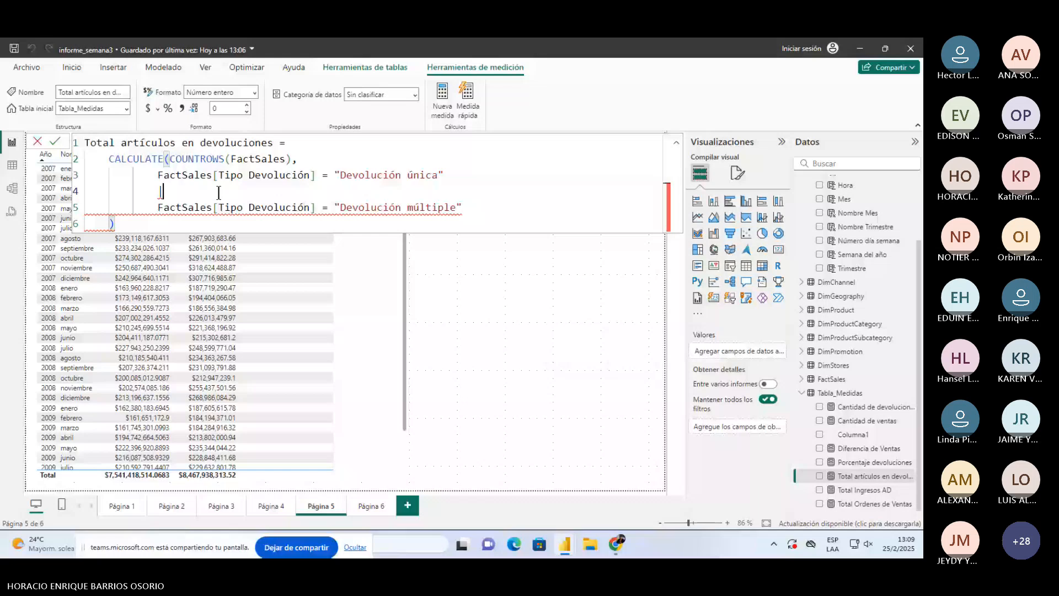
{"action": "type", "text": "|"}
{"action": "key", "text": "Return"}
{"action": "left_click", "coordinate": [393, 207]}
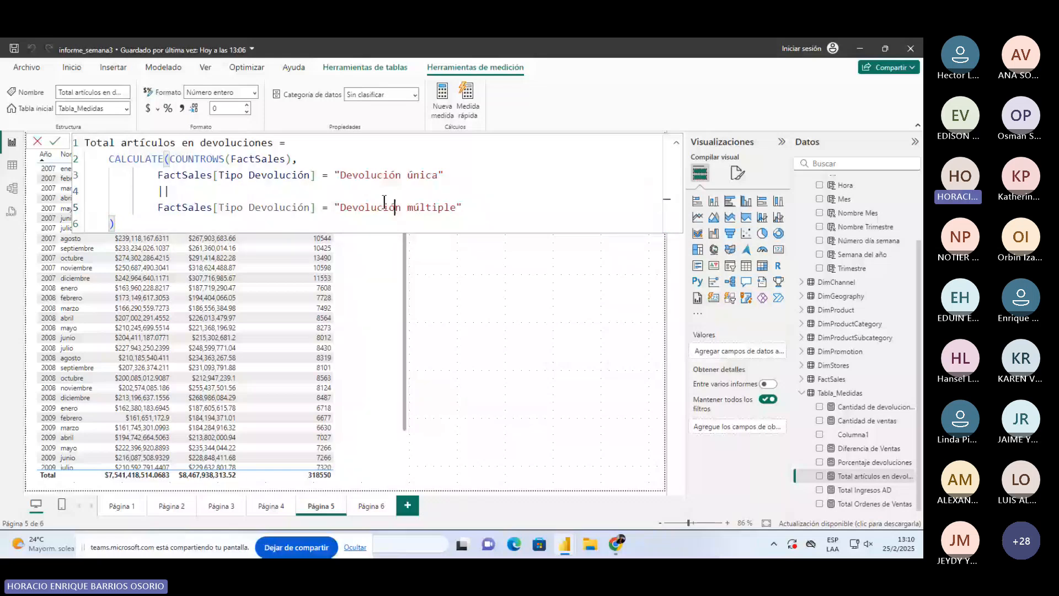
Replace COUNTROWS(FactSales) in the CALCULATE formula with the [Total Ordenes de Ventas] measure and apply it.
{"action": "left_click", "coordinate": [268, 221]}
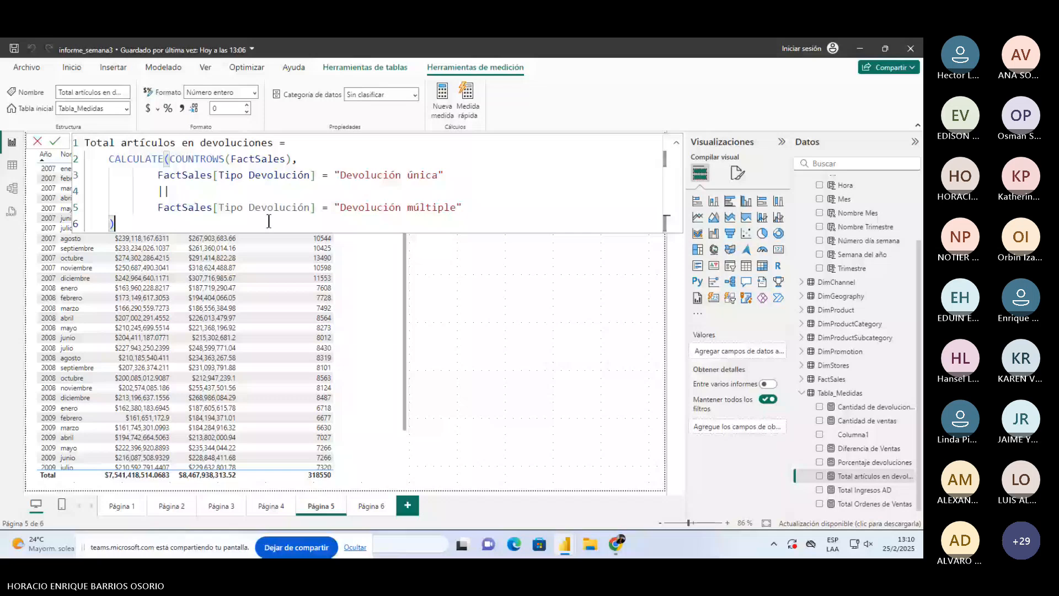
{"action": "left_click_drag", "start_coordinate": [170, 159], "coordinate": [320, 159]}
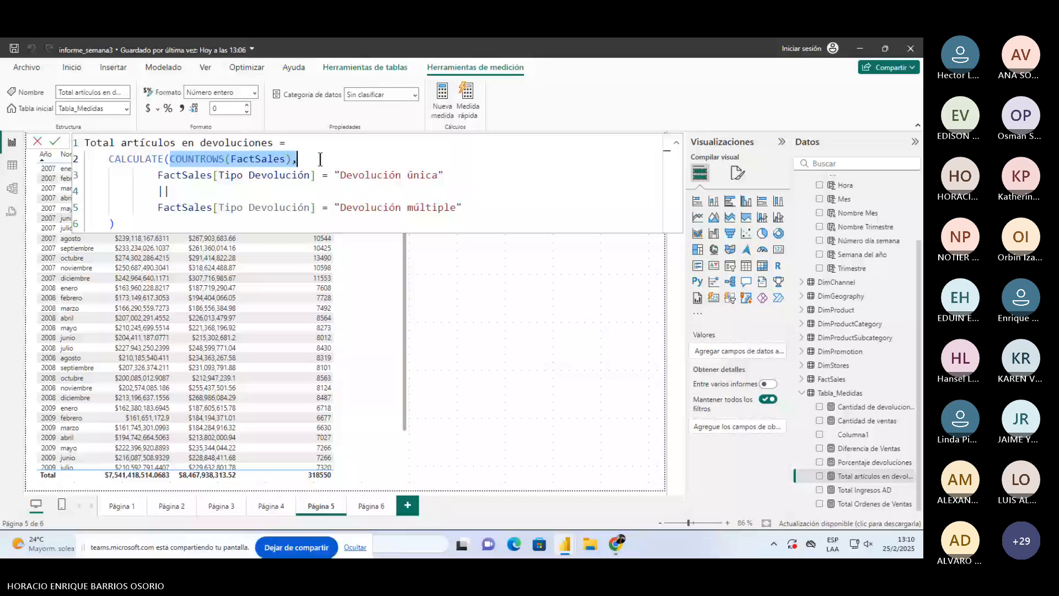
{"action": "type", "text": "[Total Ordenes de Ventas],"}
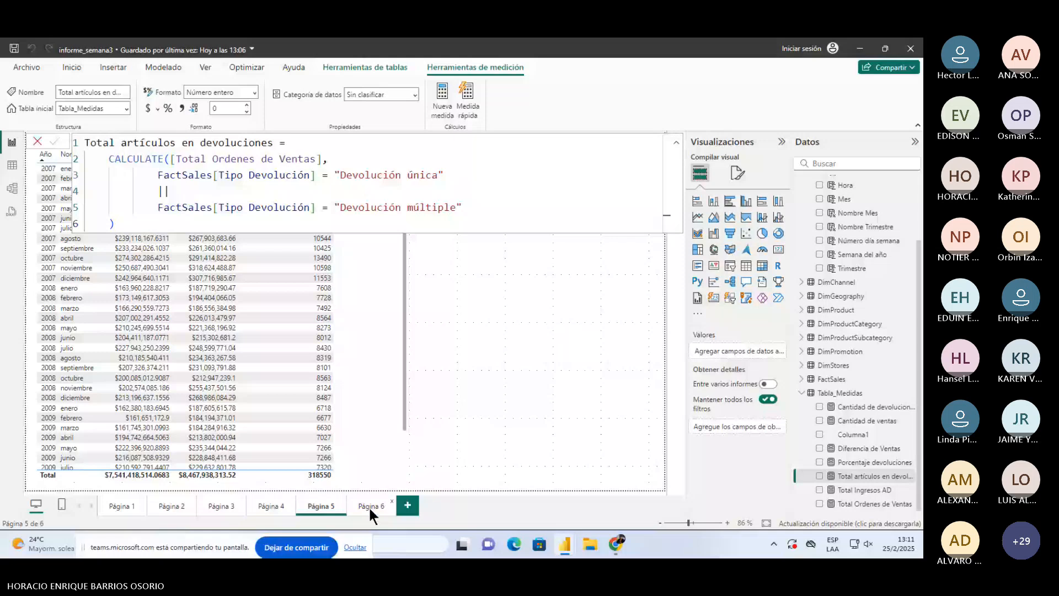
Compare the informe_semana3 pages with Página 5 of the semana 3 report, and examine the formula of its All Total Ordenes measure.
{"action": "key", "text": "alt+Tab"}
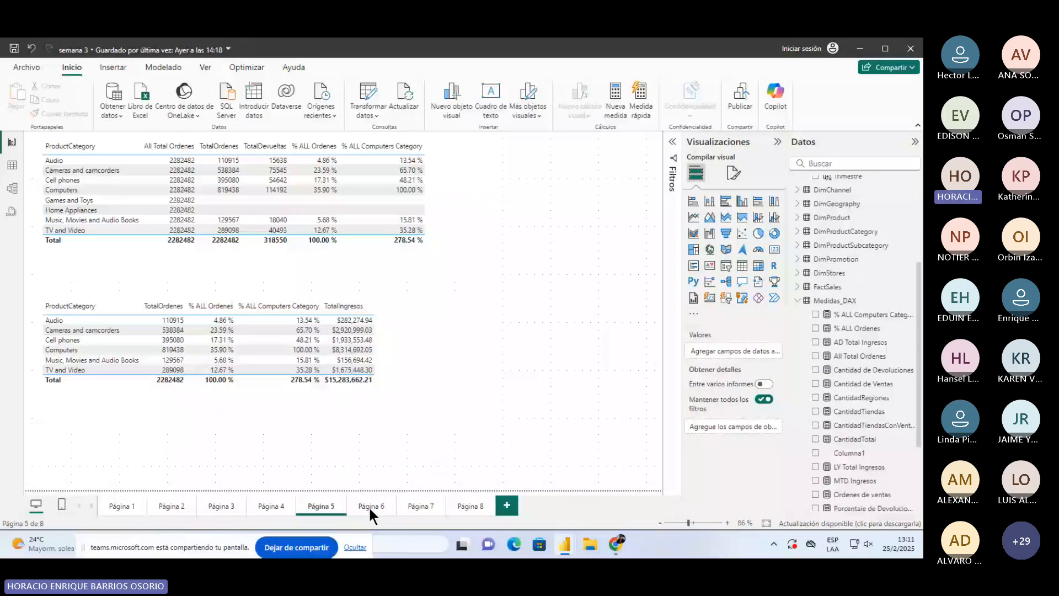
{"action": "key", "text": "alt+Tab"}
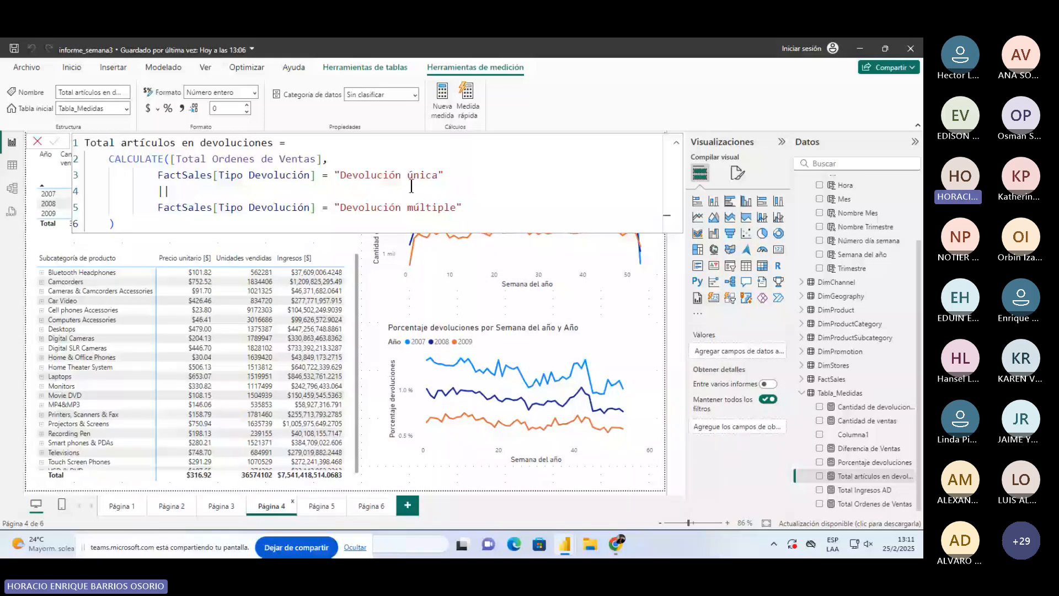
{"action": "left_click", "coordinate": [246, 464]}
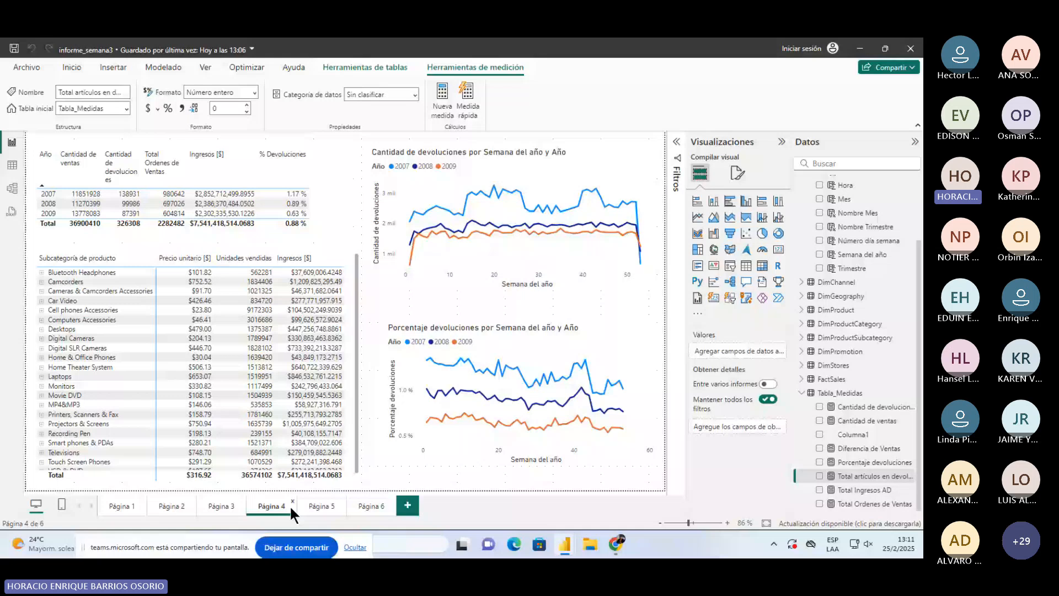
{"action": "key", "text": "alt+Tab"}
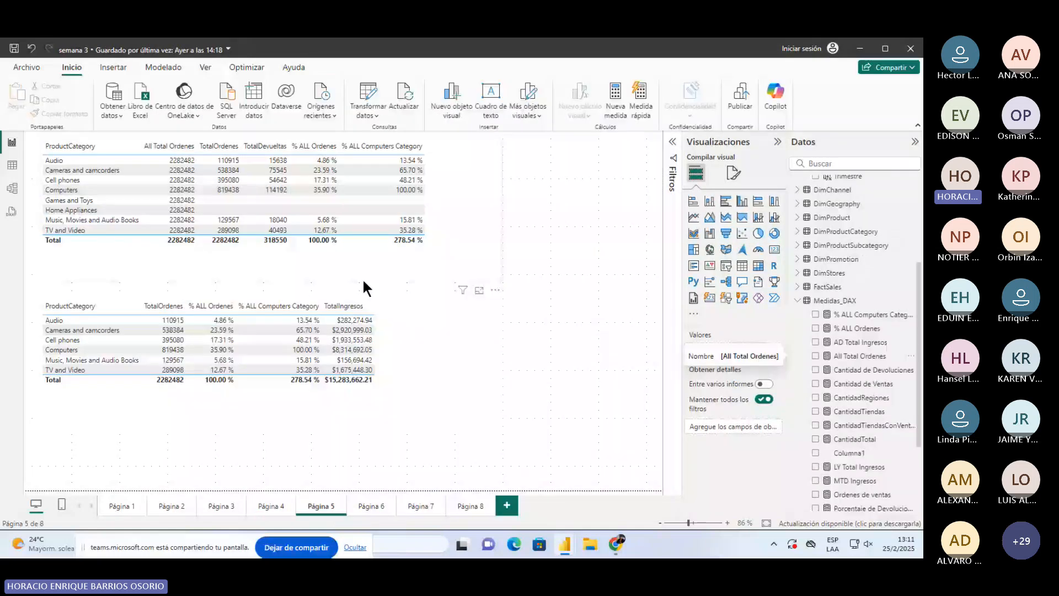
{"action": "key", "text": "alt+Tab"}
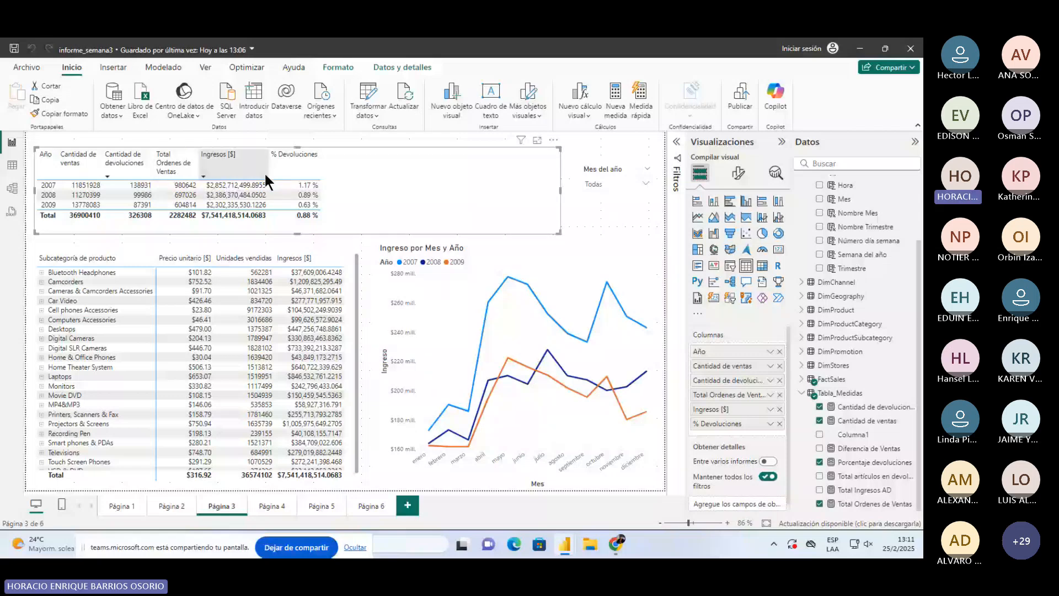
{"action": "key", "text": "alt+Tab"}
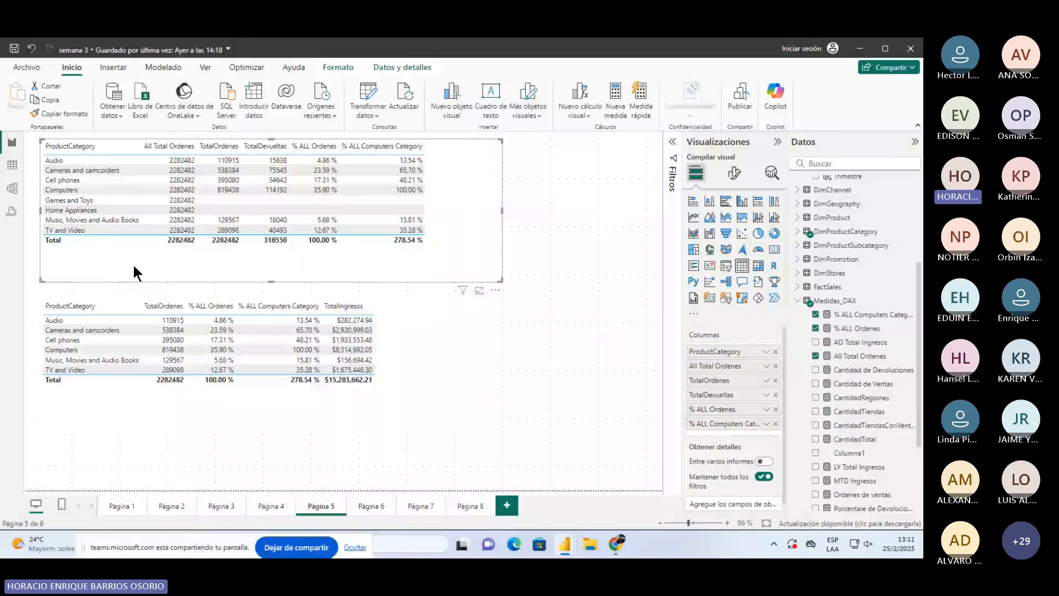
{"action": "left_click", "coordinate": [875, 356]}
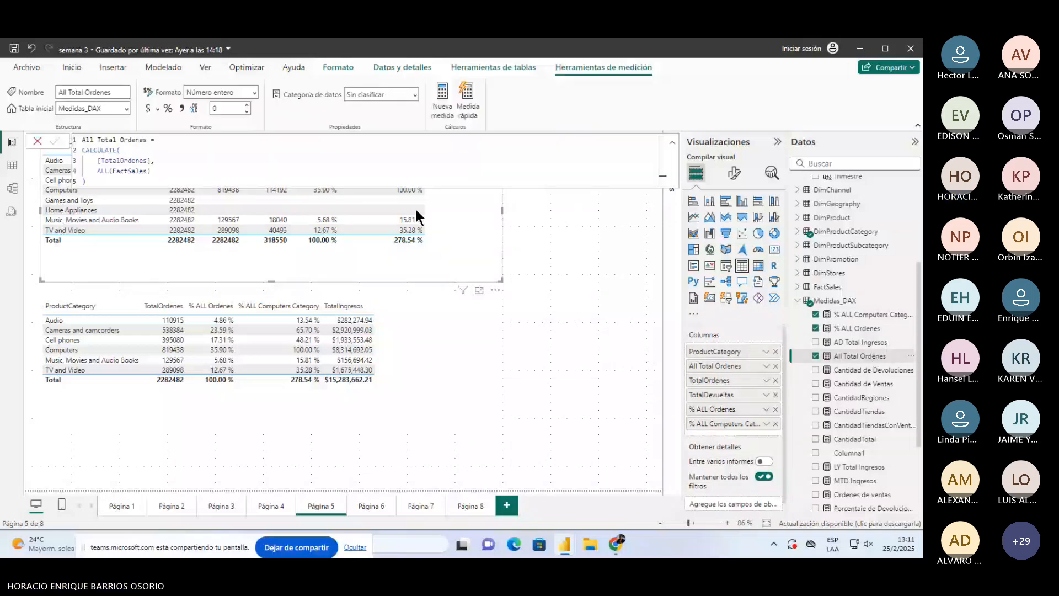
Return to the informe_semana3 report and create a new measure named All Total Ordenes in Tabla_Medidas.
{"action": "key", "text": "alt+Tab"}
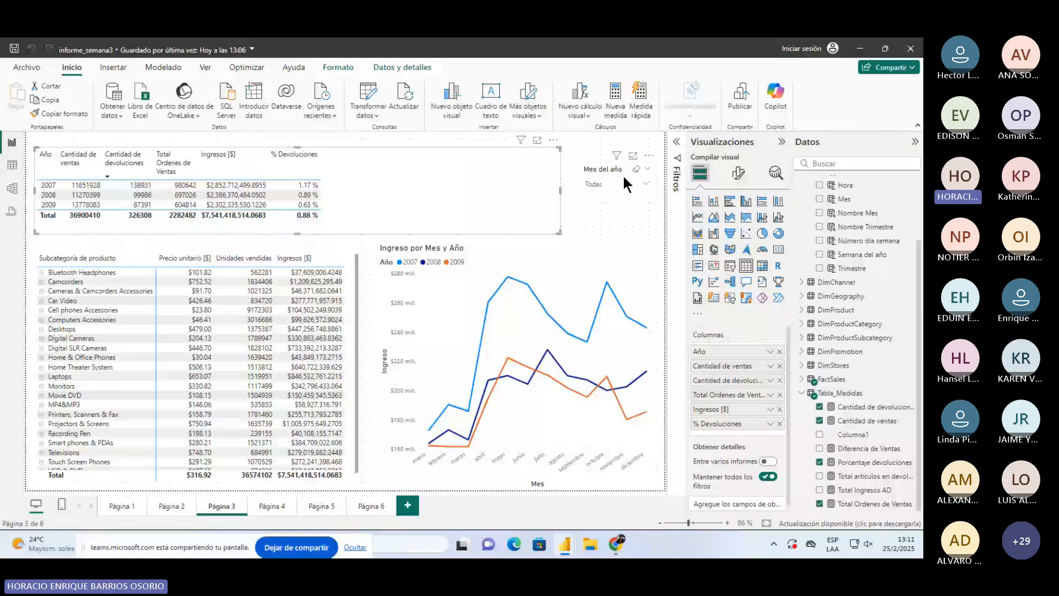
{"action": "right_click", "coordinate": [836, 392]}
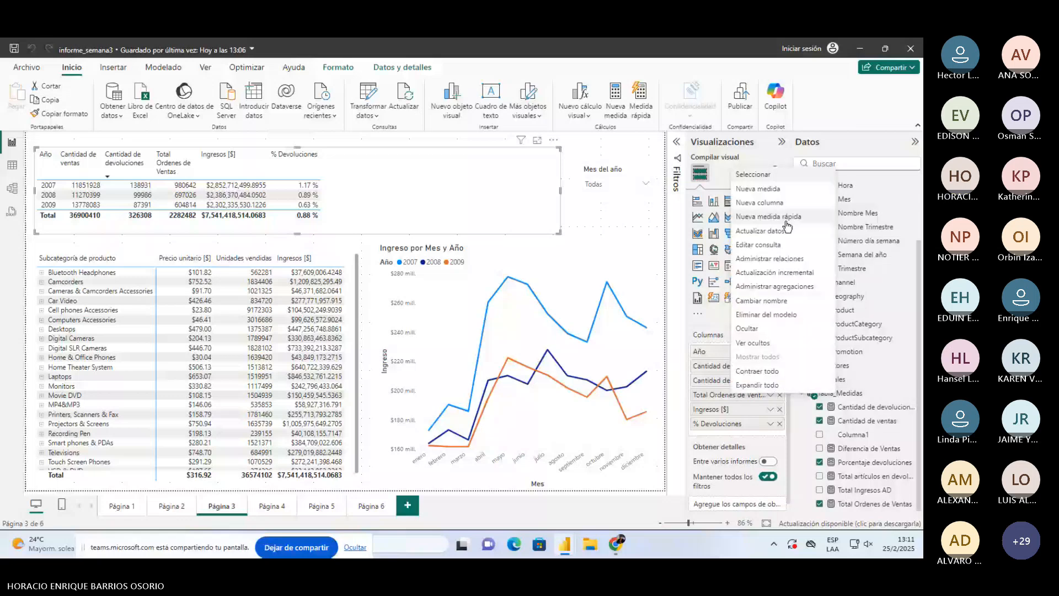
{"action": "left_click", "coordinate": [782, 190]}
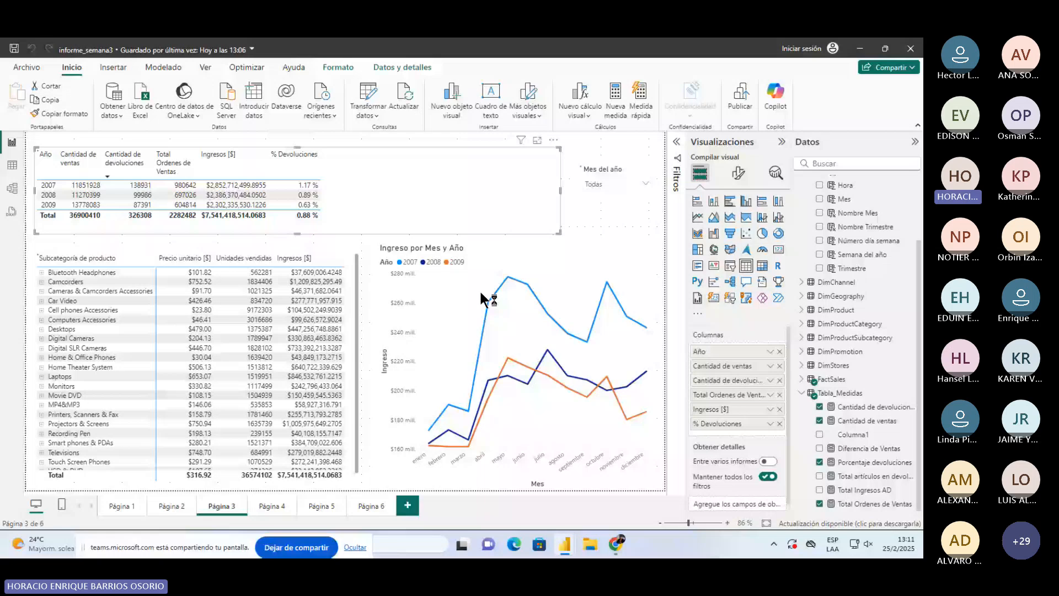
{"action": "type", "text": "All "}
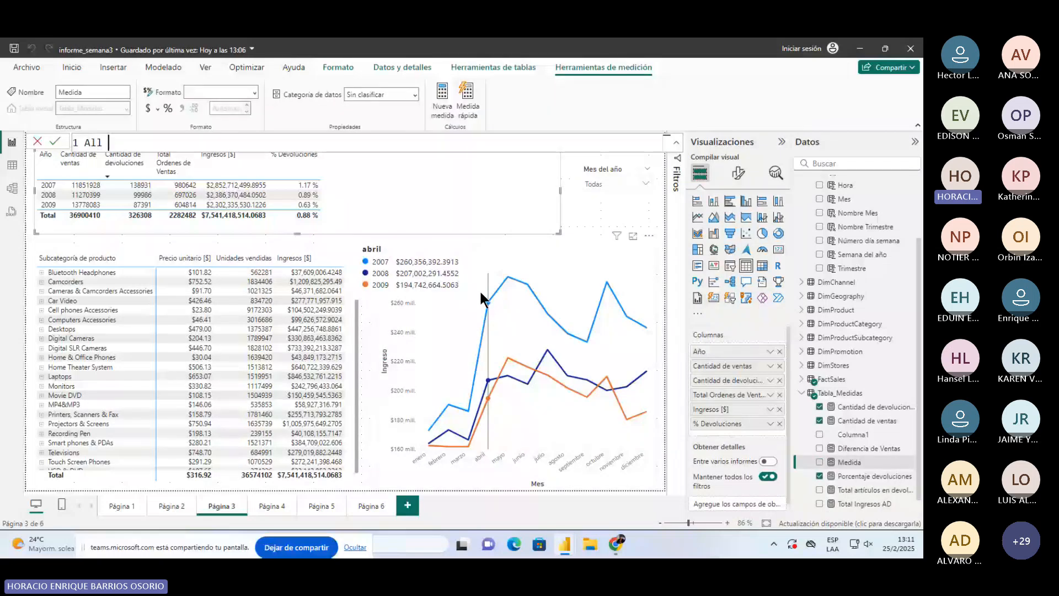
{"action": "type", "text": "Total Ordenes ="}
Begin the All Total Ordenes formula on a new line with CALCULATE, using [Total Ordenes de Ventas] as its expression.
{"action": "key", "text": "shift+Return"}
{"action": "type", "text": "CALCULATE("}
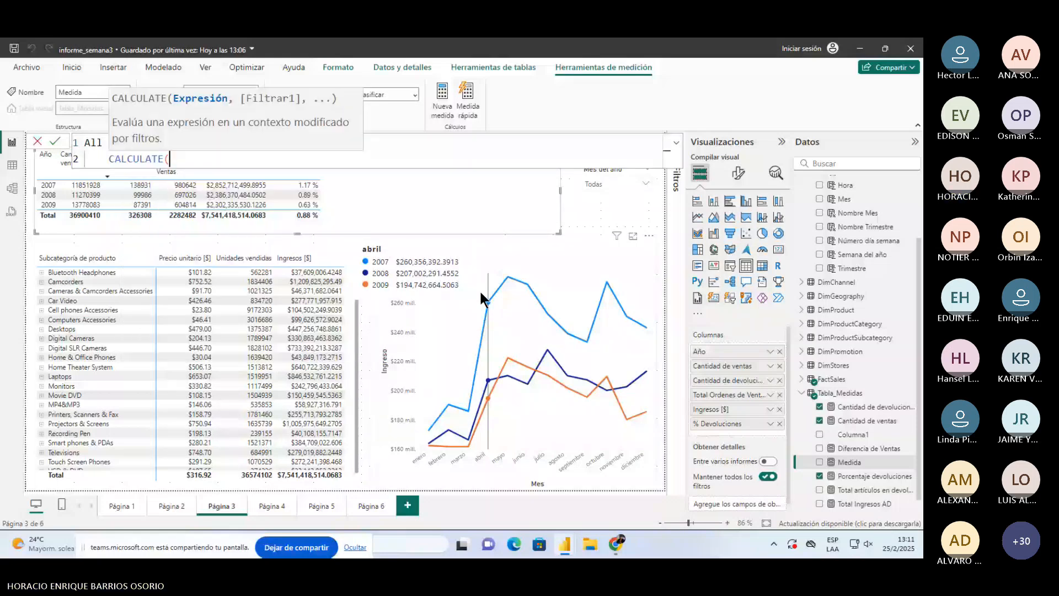
{"action": "type", "text": "tota"}
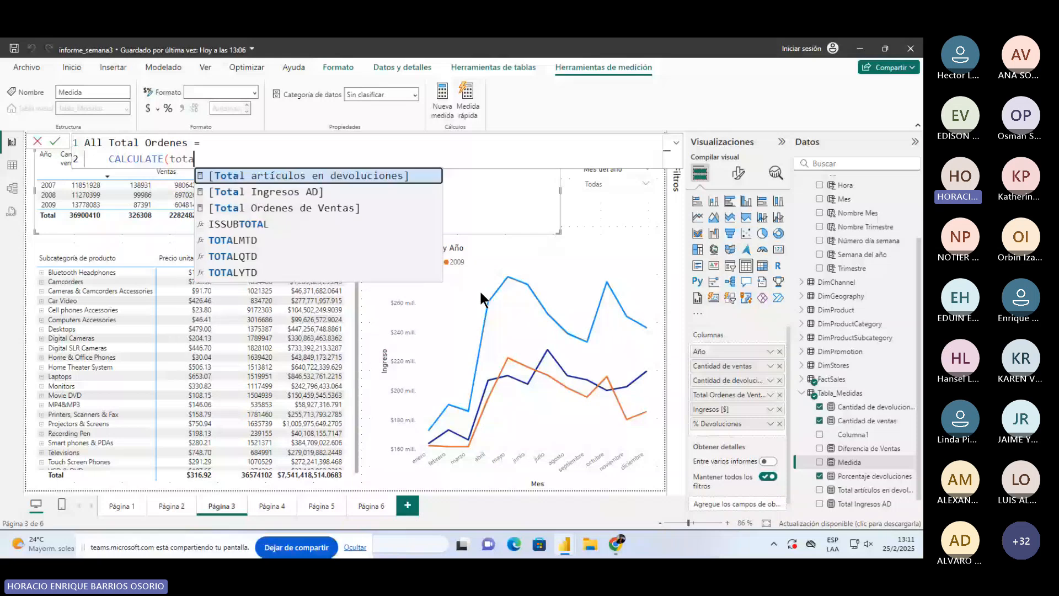
{"action": "type", "text": "l"}
{"action": "key", "text": "Down"}
{"action": "key", "text": "Down"}
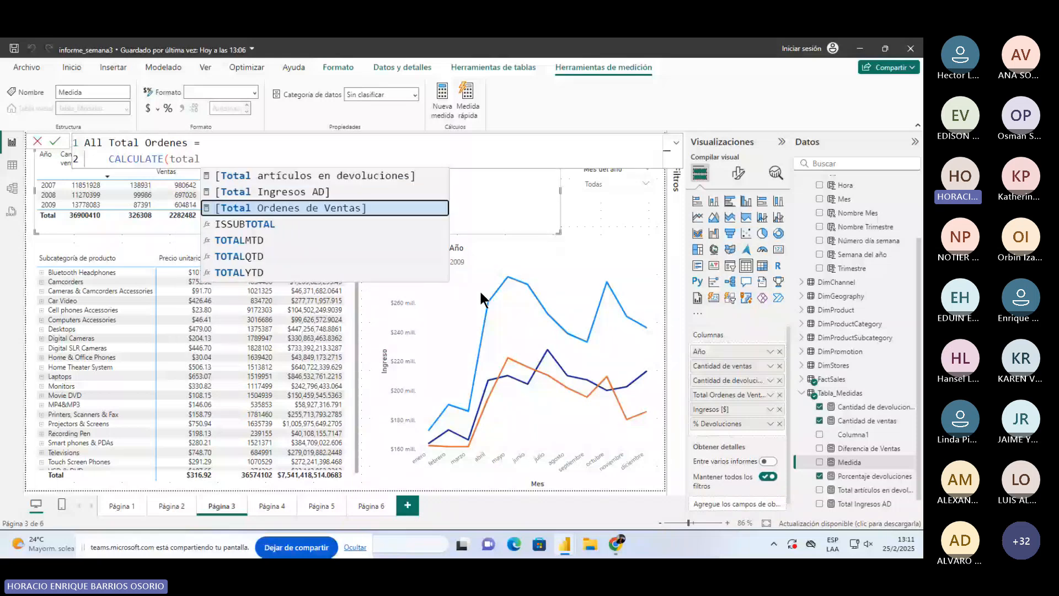
{"action": "key", "text": "Tab"}
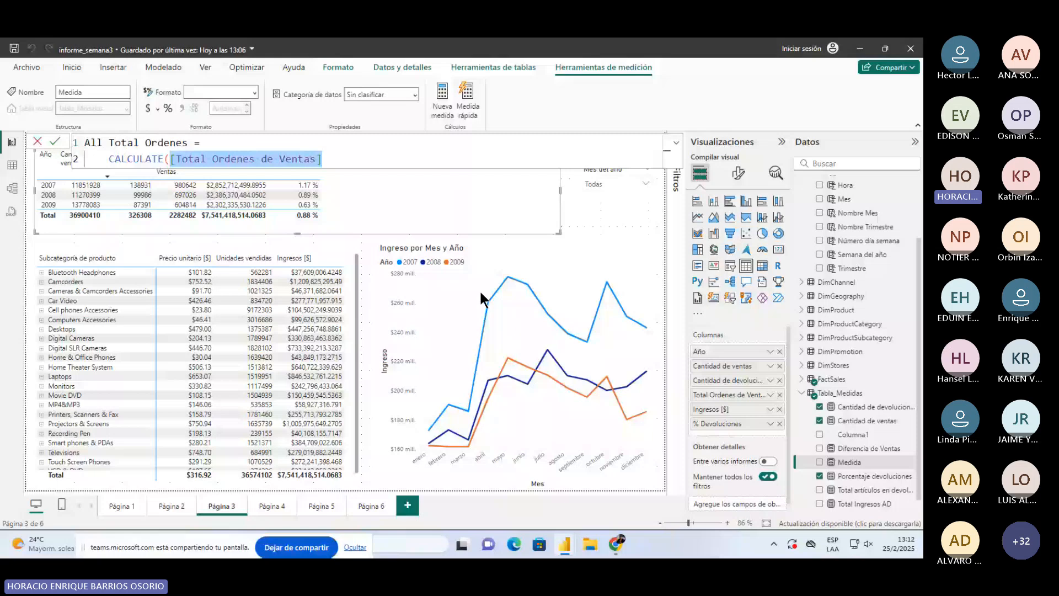
Add ALL(FactSales) as the CALCULATE filter, lay the arguments out on separate indented lines, close the formula and commit it.
{"action": "type", "text": ","}
{"action": "key", "text": "shift+Return"}
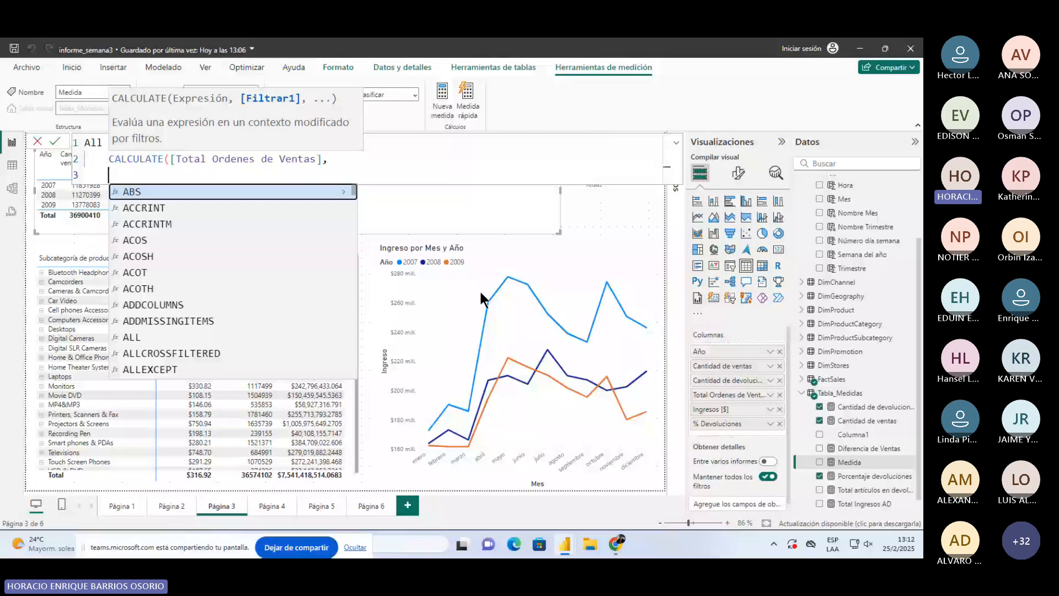
{"action": "type", "text": "a"}
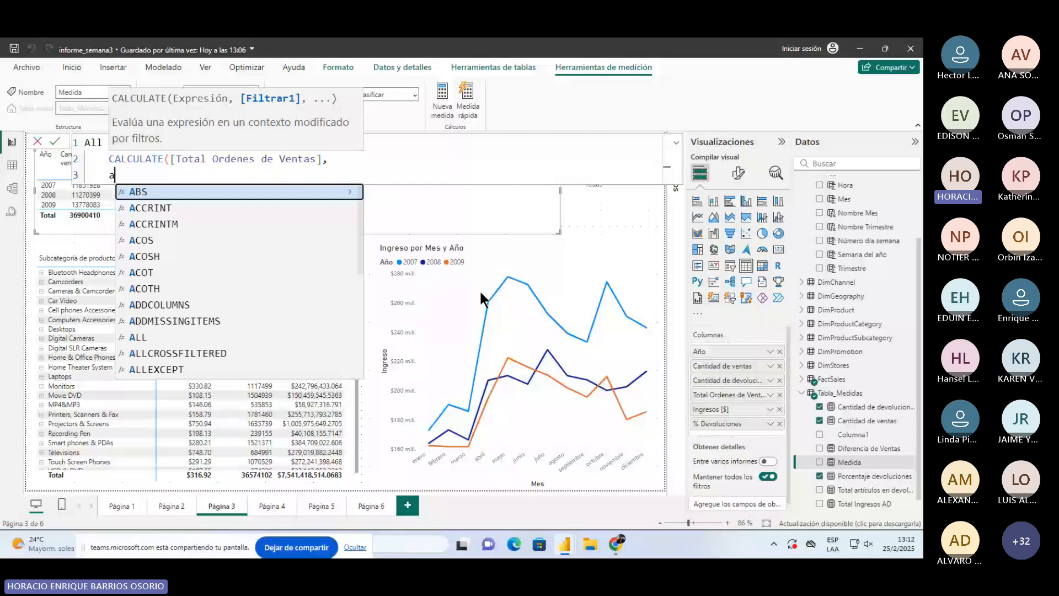
{"action": "type", "text": "ll"}
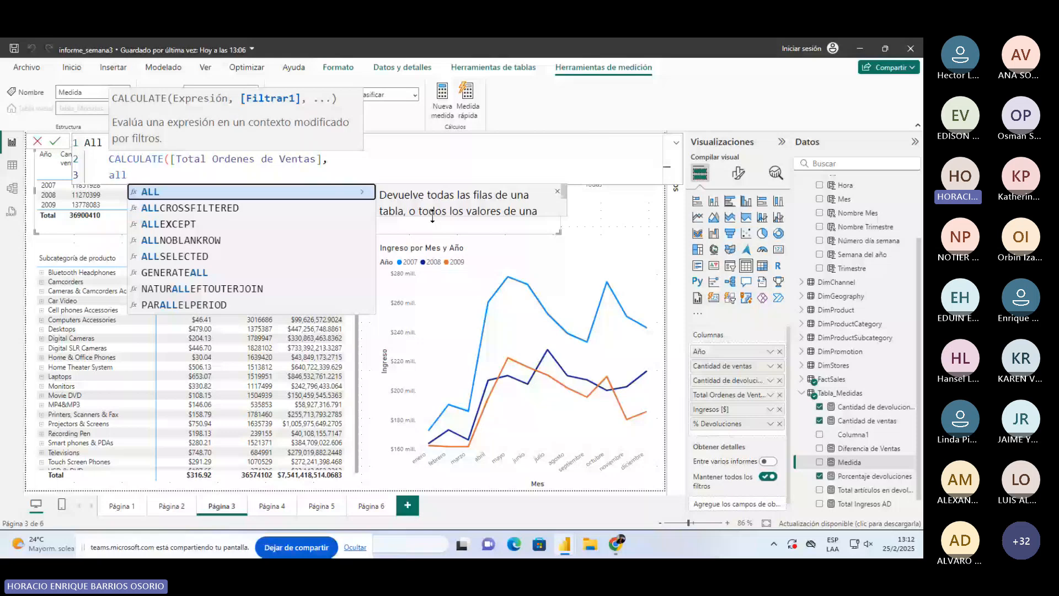
{"action": "left_click_drag", "start_coordinate": [432, 216], "coordinate": [431, 287]}
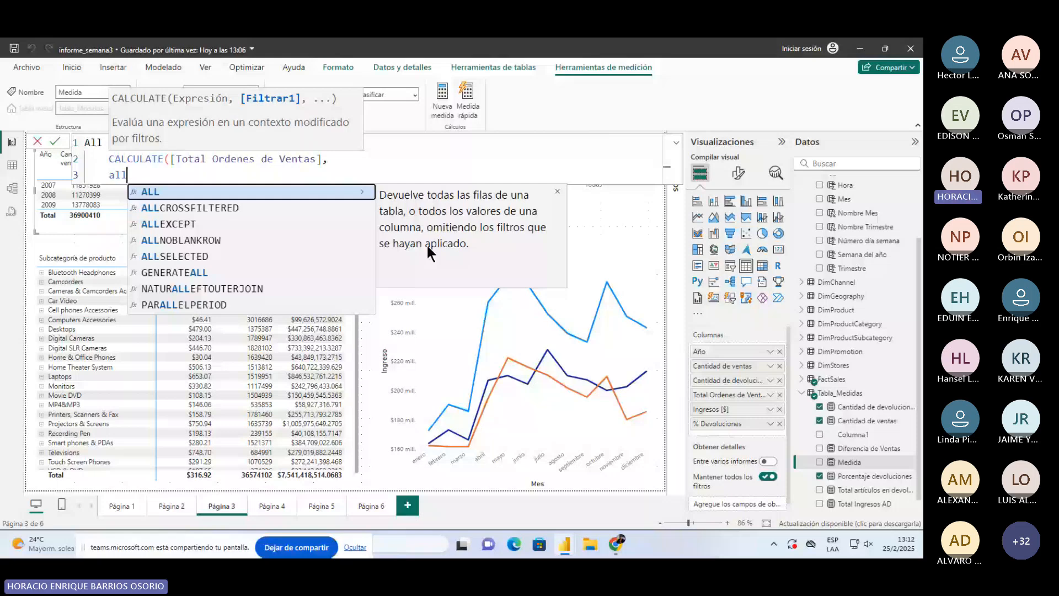
{"action": "key", "text": "Tab"}
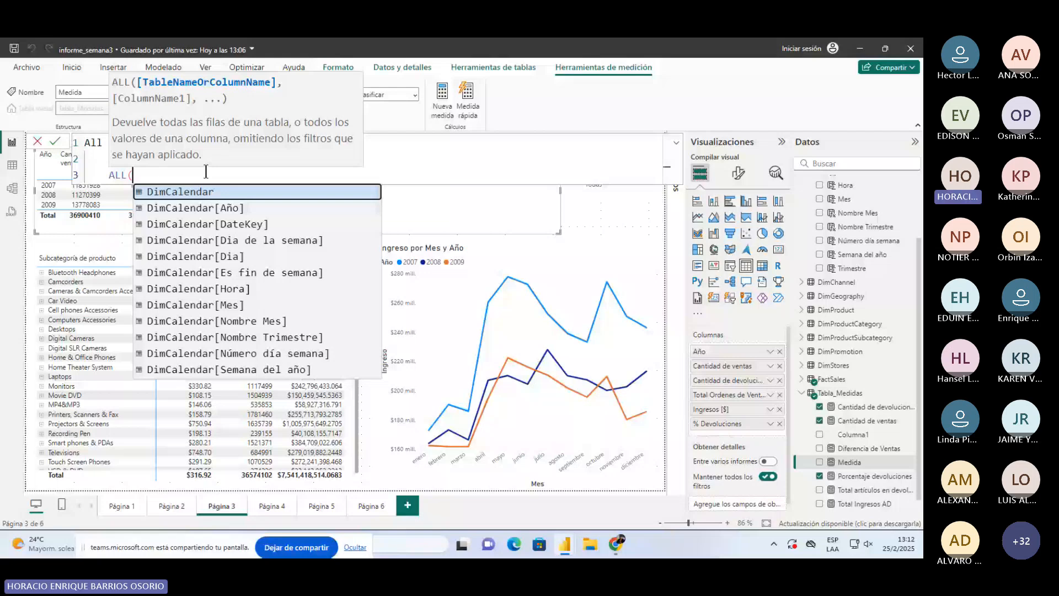
{"action": "type", "text": "FactSales)"}
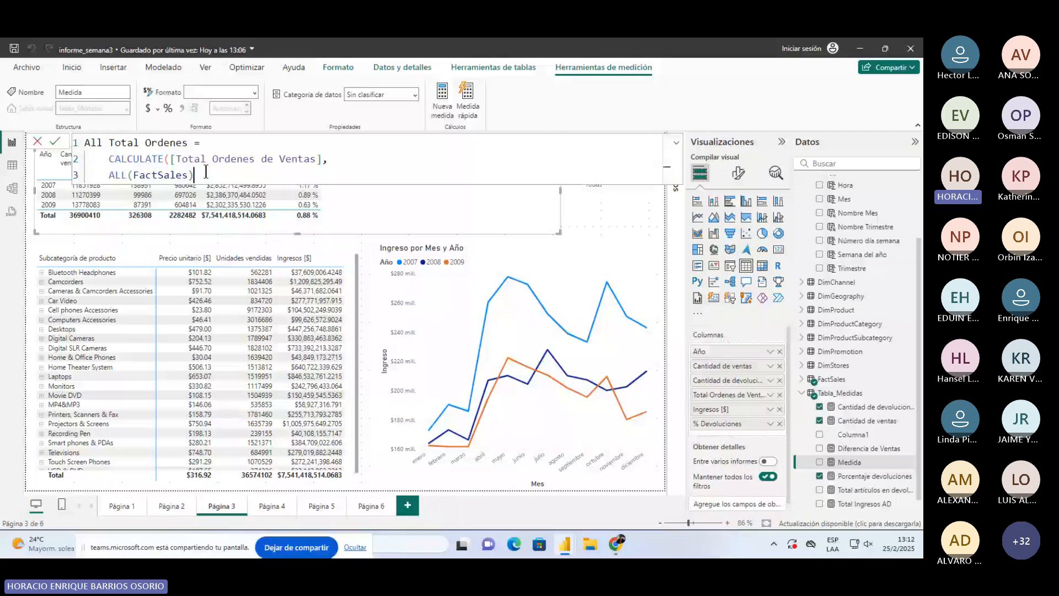
{"action": "key", "text": "shift+Return"}
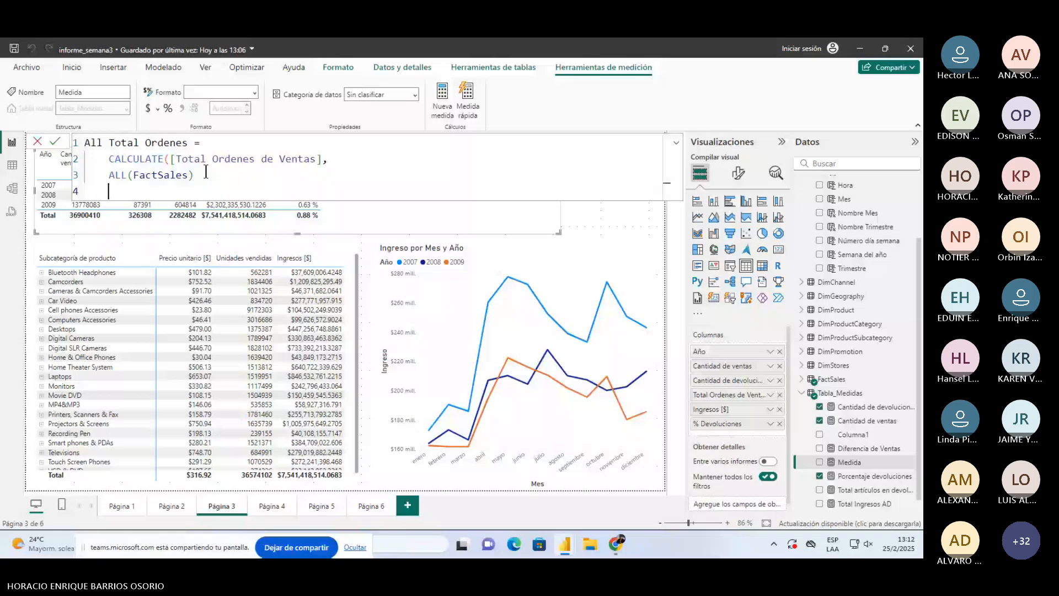
{"action": "type", "text": ")"}
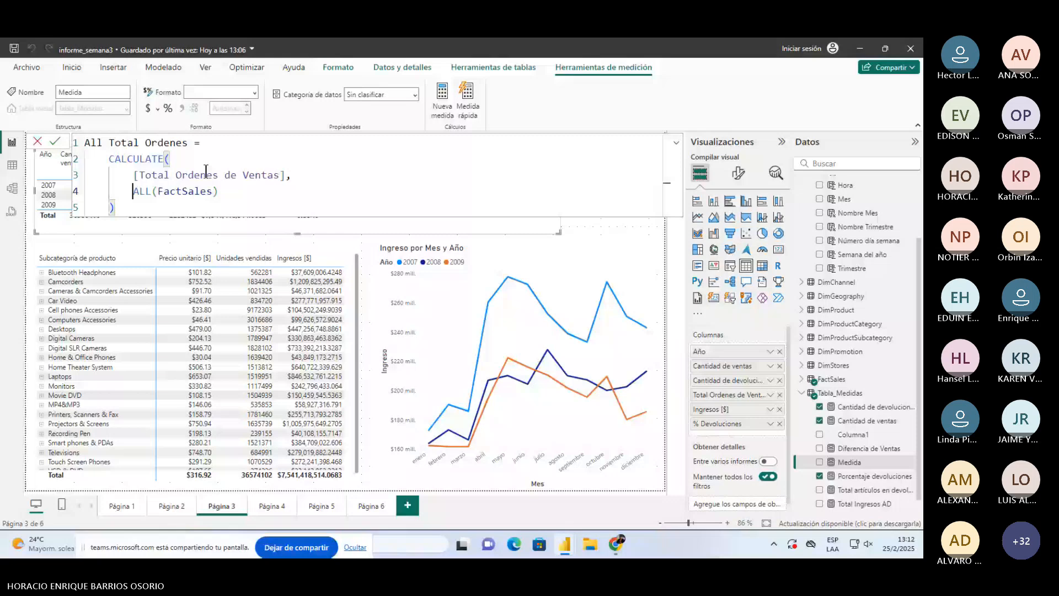
{"action": "key", "text": "Return"}
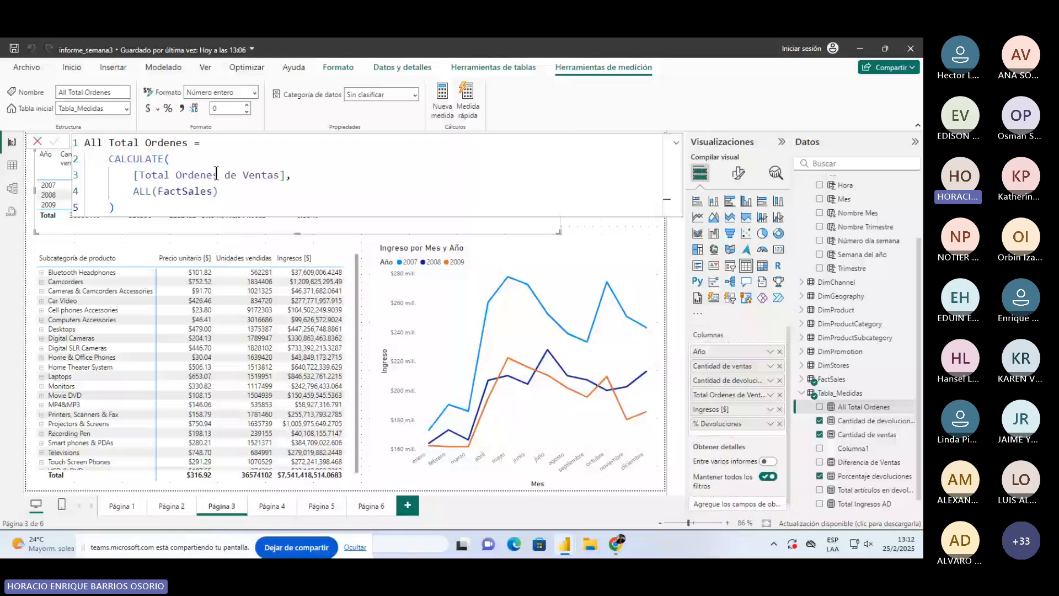
Add the All Total Ordenes measure as a column to the yearly sales table on Página 3.
{"action": "left_click", "coordinate": [572, 216]}
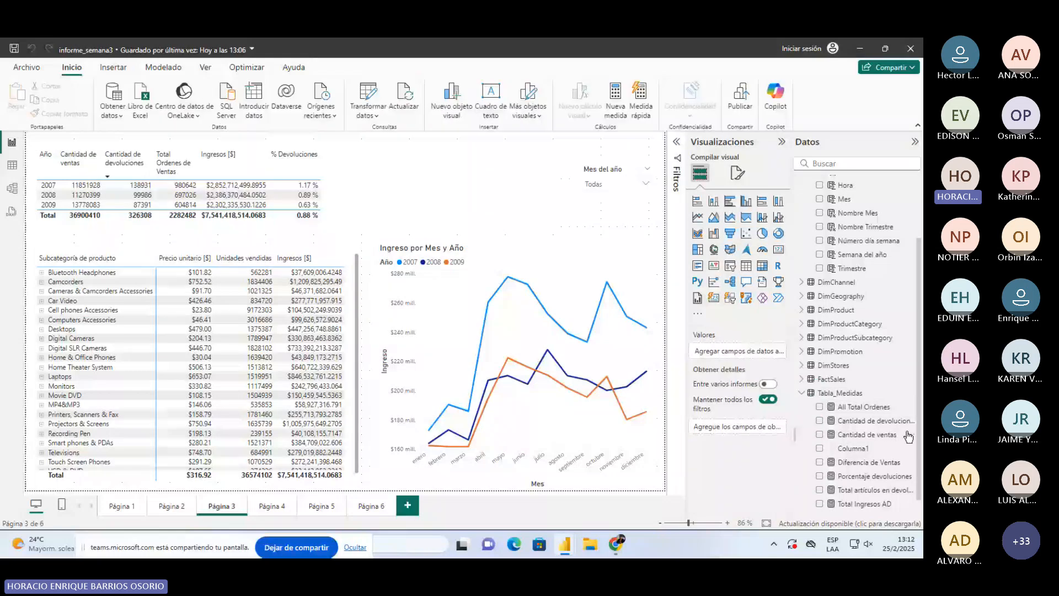
{"action": "left_click_drag", "start_coordinate": [883, 407], "coordinate": [358, 199]}
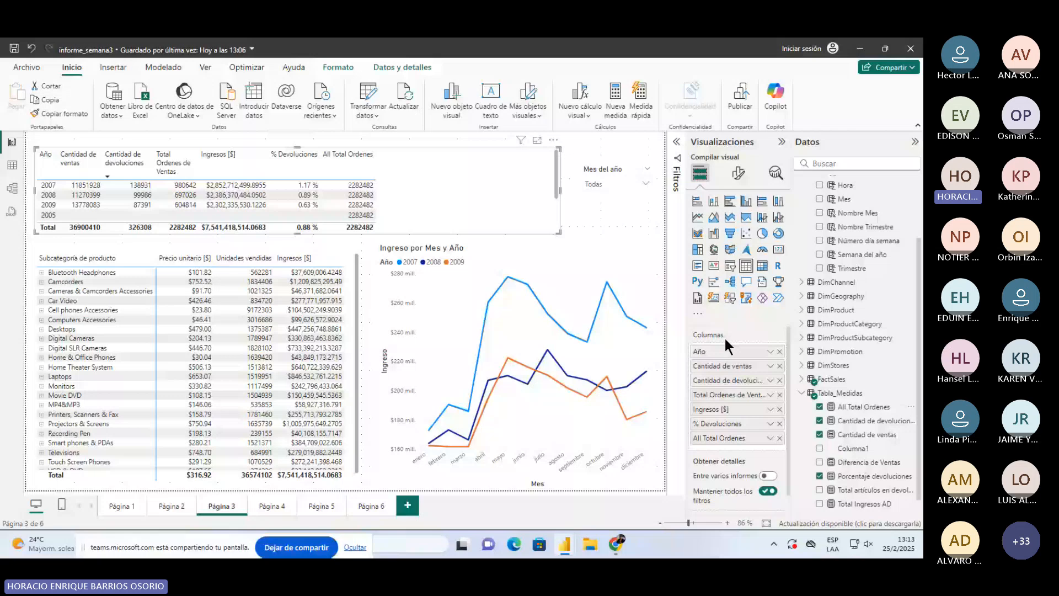
{"action": "left_click", "coordinate": [112, 505]}
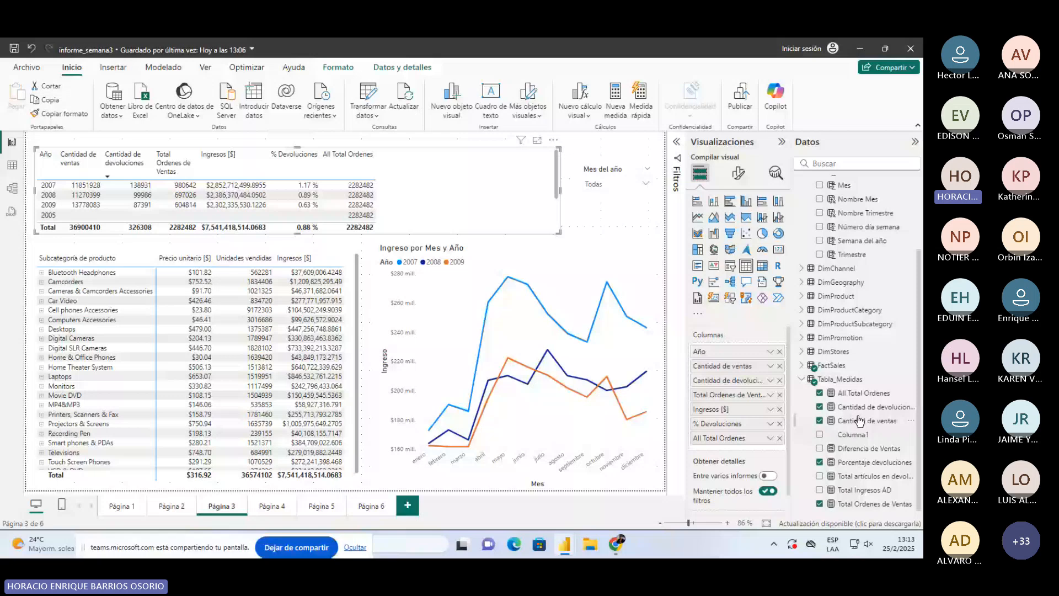
Examine the [Total Ordenes de Ventas] and ALL(FactSales) arguments of All Total Ordenes, and look through the FactSales rows in the table view.
{"action": "left_click", "coordinate": [864, 393]}
{"action": "left_click_drag", "start_coordinate": [134, 175], "coordinate": [285, 175]}
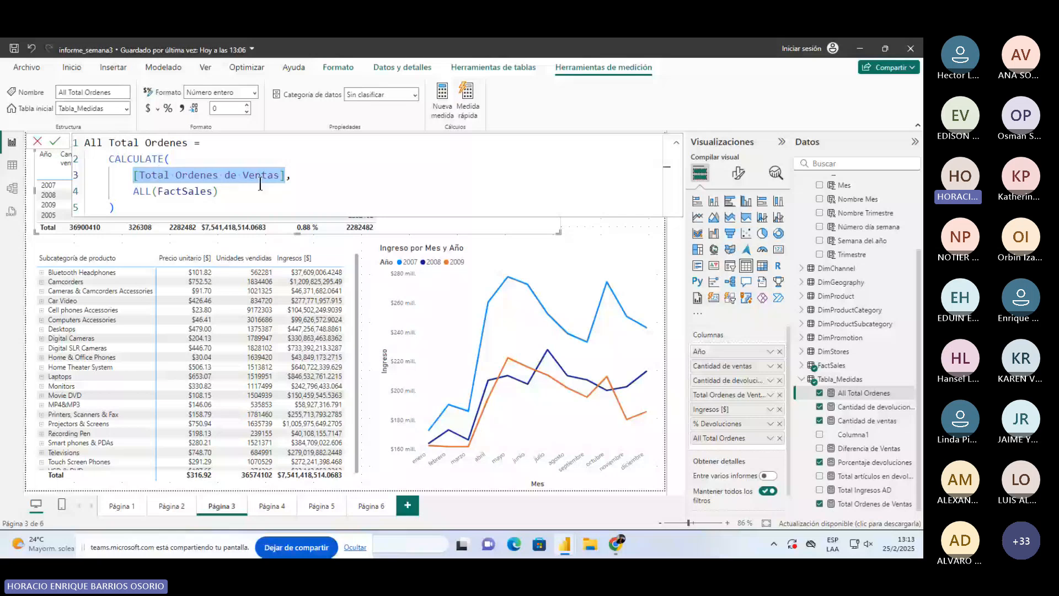
{"action": "left_click", "coordinate": [158, 175]}
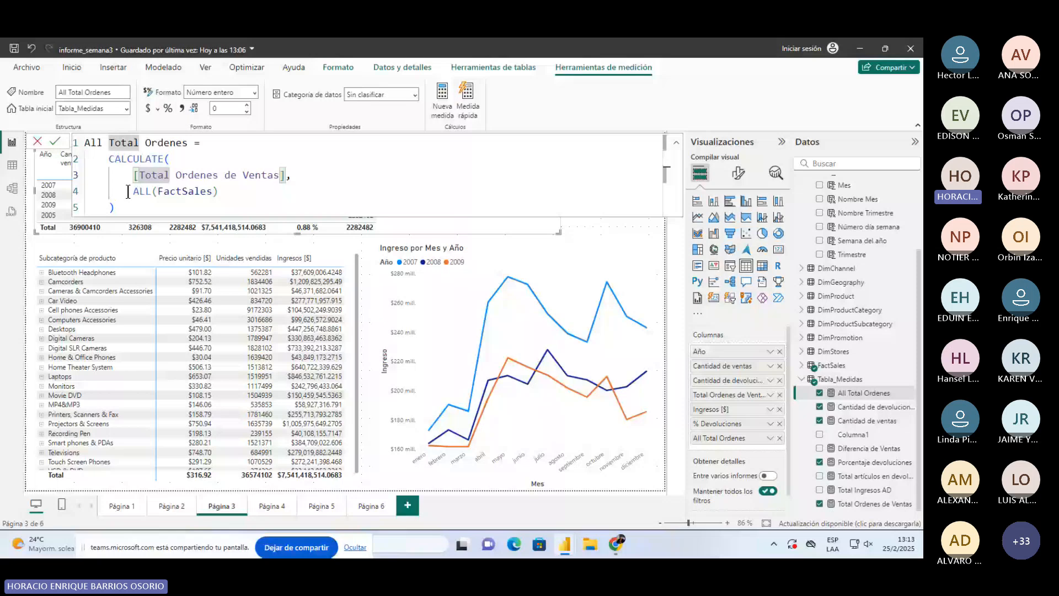
{"action": "double_click", "coordinate": [138, 193]}
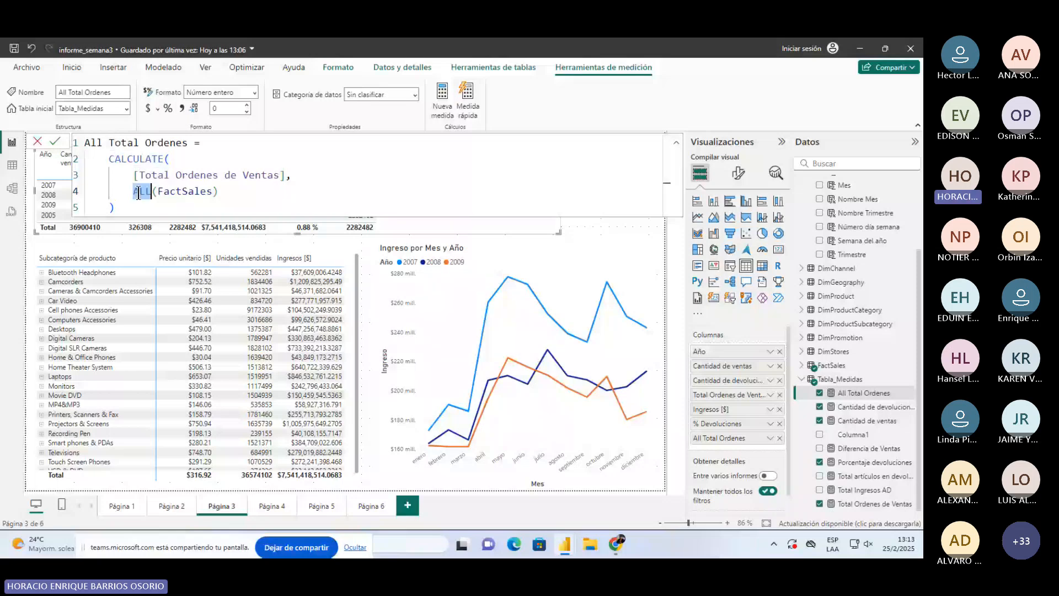
{"action": "left_click_drag", "start_coordinate": [138, 192], "coordinate": [218, 194]}
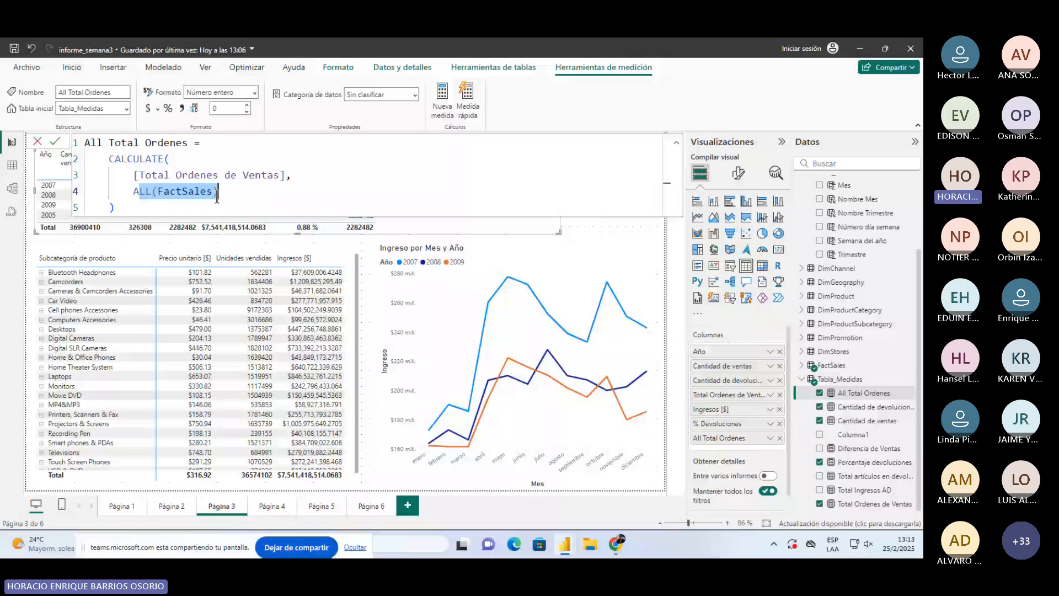
{"action": "key", "text": "Escape"}
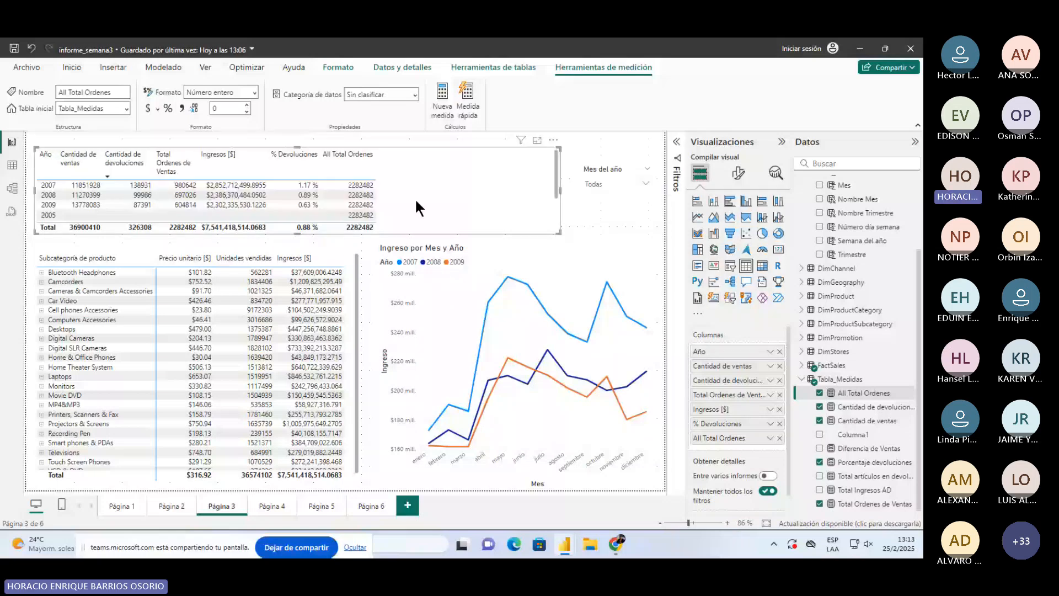
{"action": "left_click", "coordinate": [12, 165]}
{"action": "scroll", "coordinate": [835, 433], "scroll_direction": "up", "scroll_amount": 3}
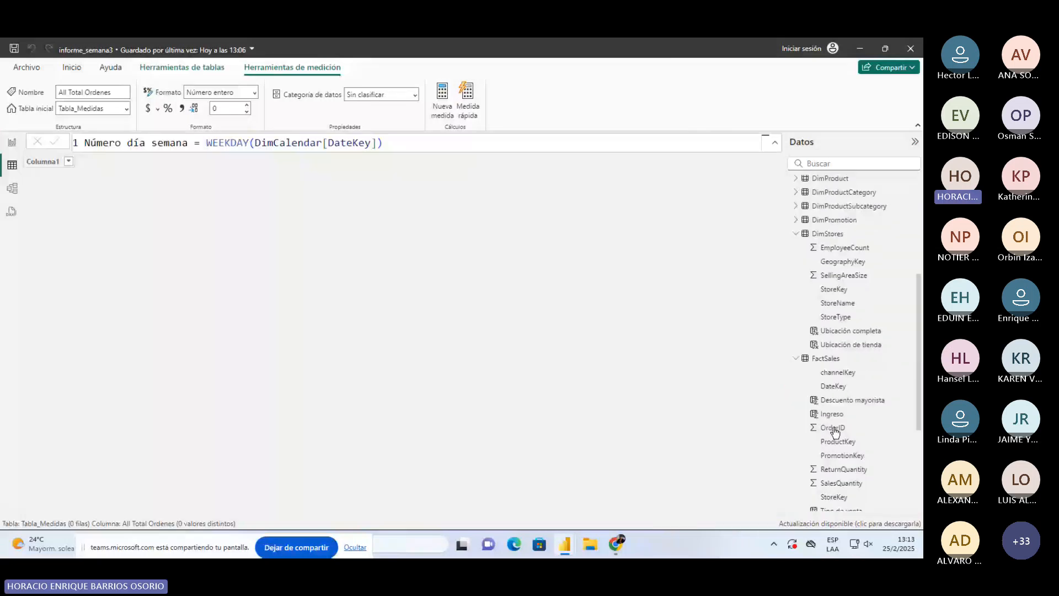
{"action": "left_click", "coordinate": [826, 358]}
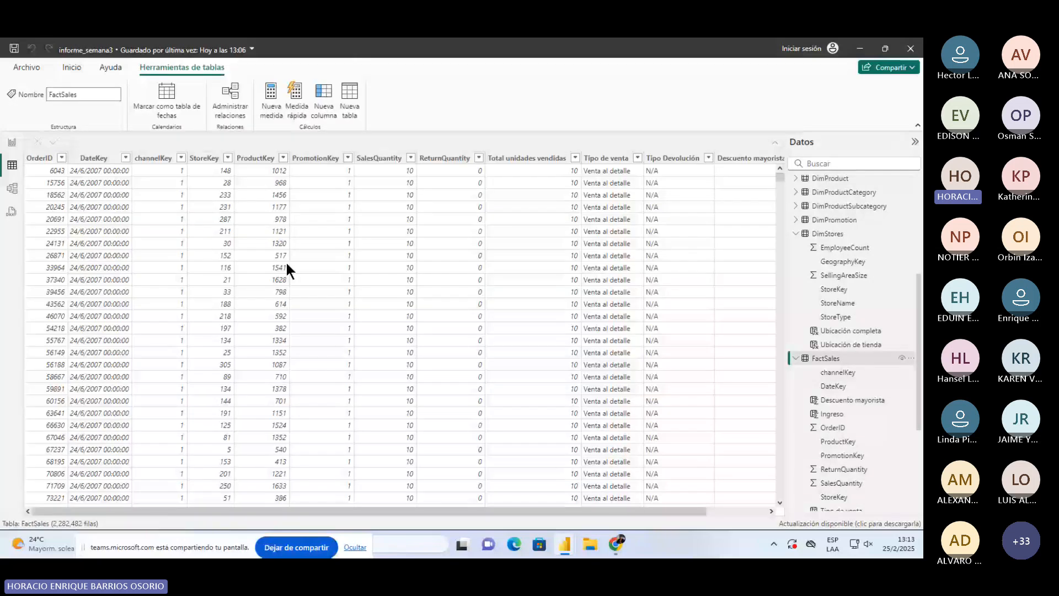
{"action": "scroll", "coordinate": [128, 264], "scroll_direction": "down", "scroll_amount": 3}
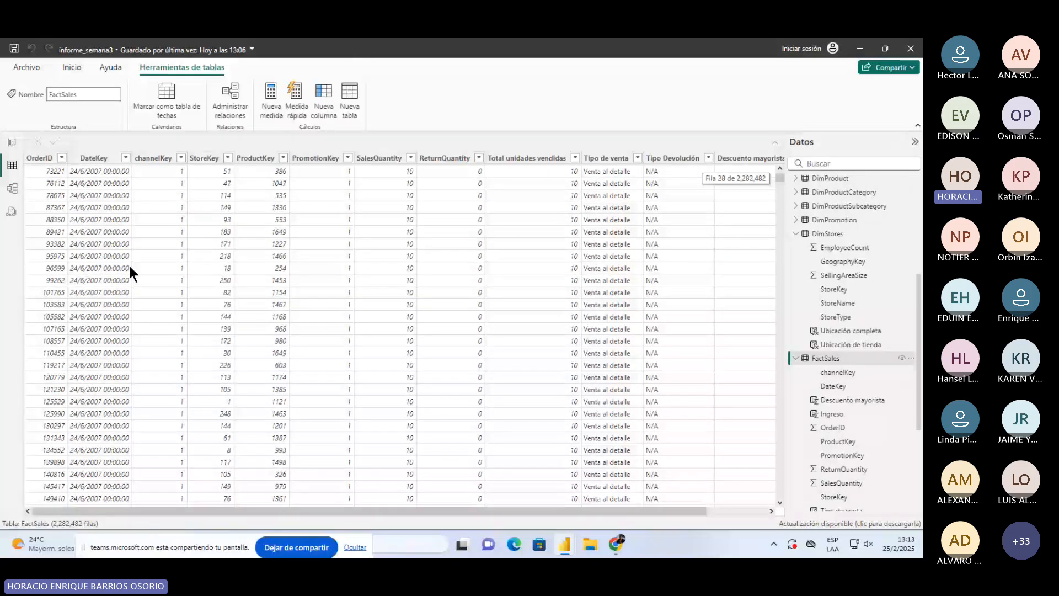
{"action": "scroll", "coordinate": [128, 263], "scroll_direction": "up", "scroll_amount": 3}
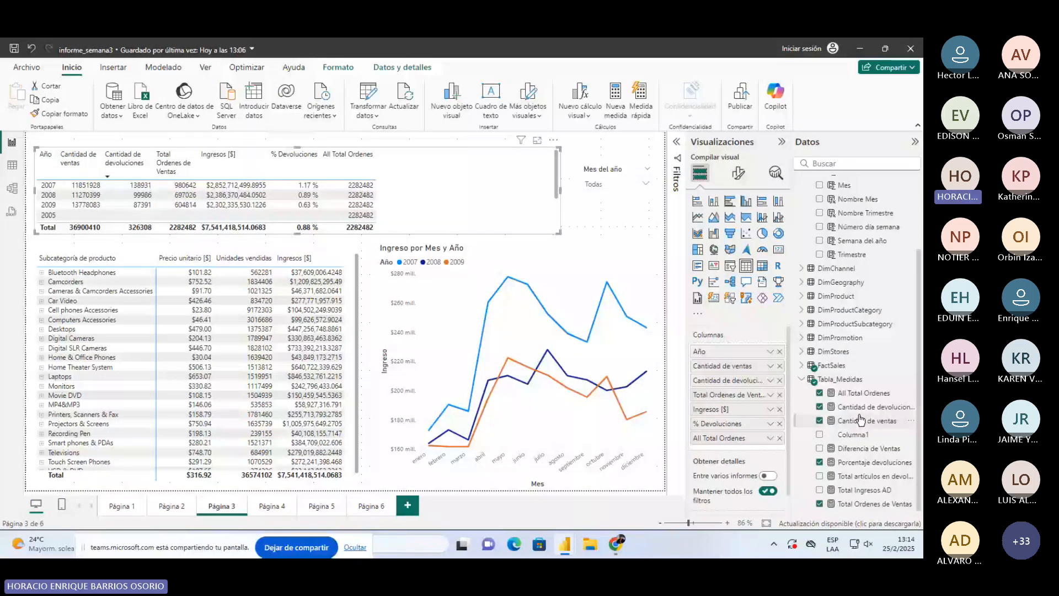
Reopen the All Total Ordenes formula, add an empty /* */ comment block on a new line below the CALCULATE expression and apply it.
{"action": "left_click", "coordinate": [864, 393]}
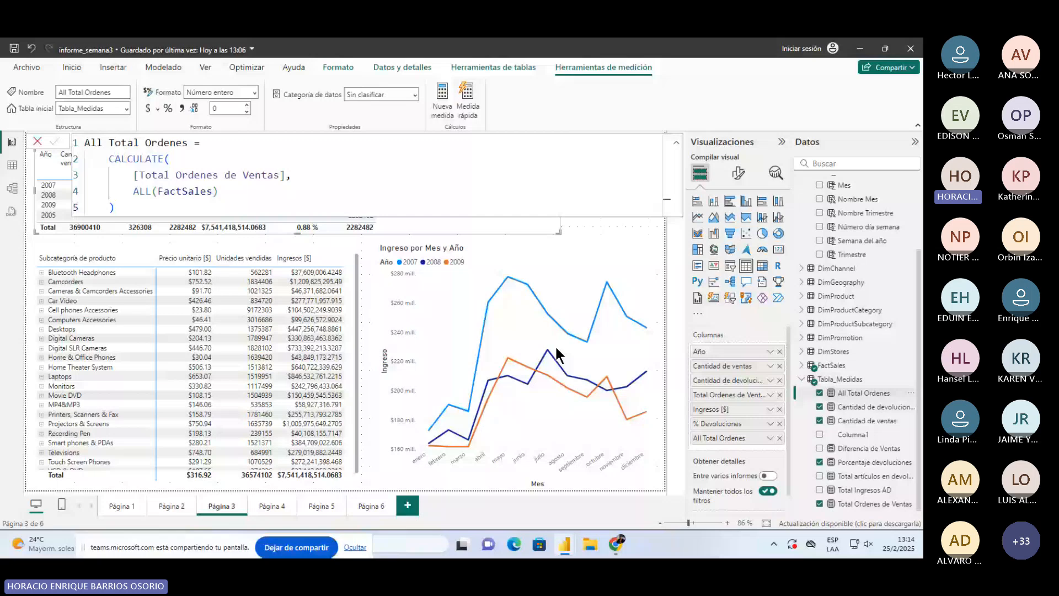
{"action": "left_click", "coordinate": [139, 194]}
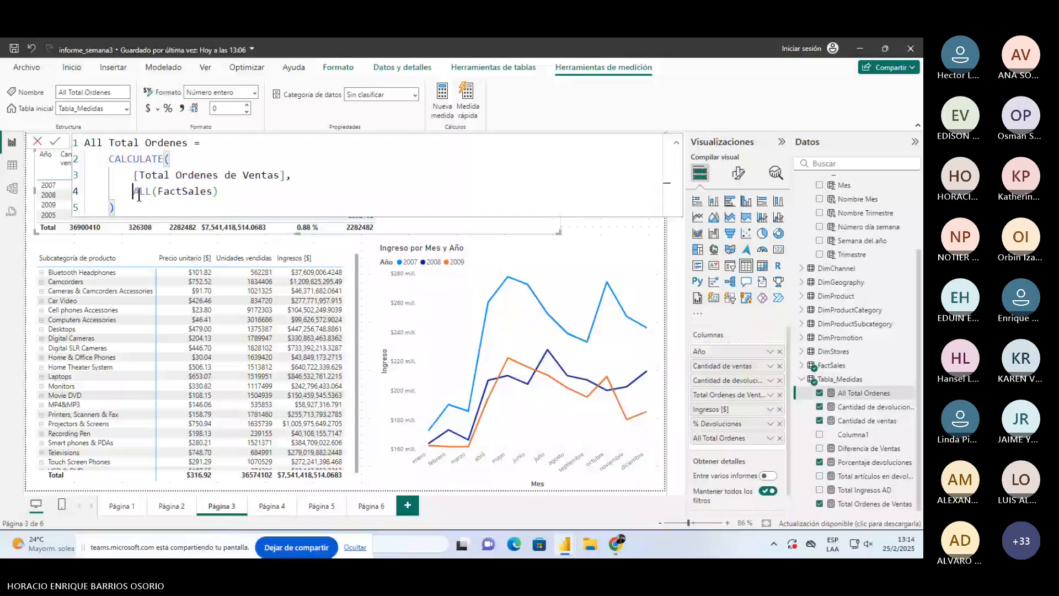
{"action": "left_click_drag", "start_coordinate": [139, 194], "coordinate": [229, 196]}
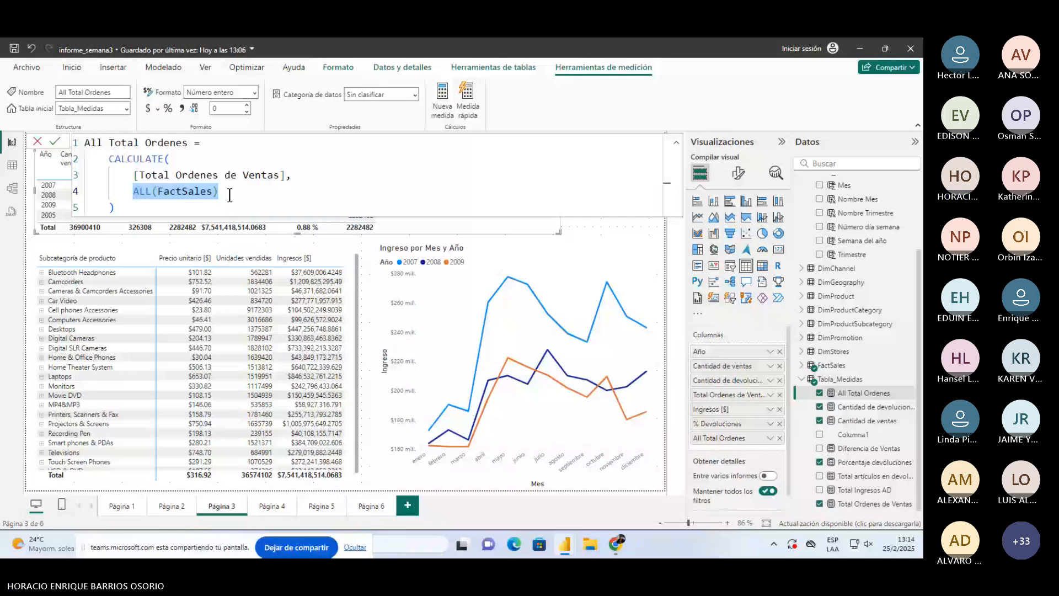
{"action": "left_click", "coordinate": [254, 210]}
{"action": "key", "text": "shift+Return"}
{"action": "type", "text": "//"}
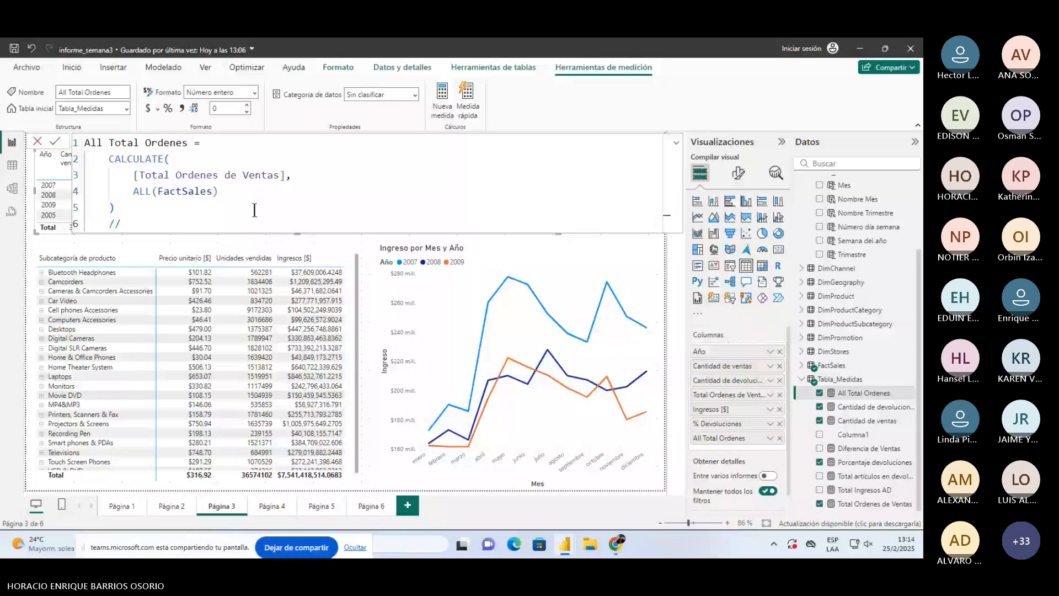
{"action": "key", "text": "BackSpace"}
{"action": "type", "text": "* */"}
{"action": "key", "text": "Return"}
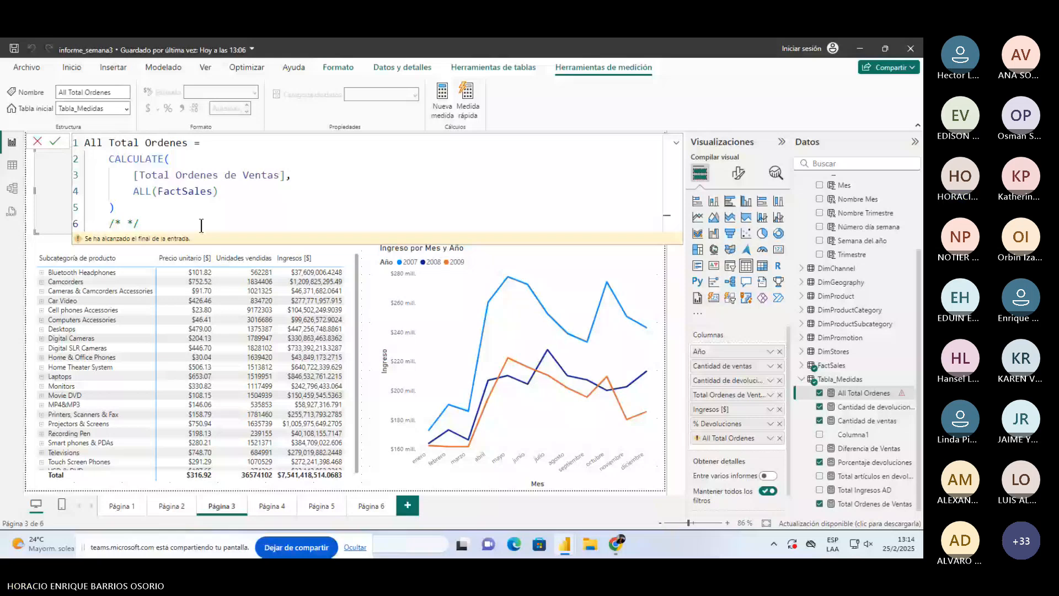
Replace the empty comment block in All Total Ordenes with // CALCULATE(EXPRESIÓN (TABLA, COLUMNA, MEDIDA, ETC.), FILTROS), commit it and leave the formula.
{"action": "key", "text": "shift+Return"}
{"action": "key", "text": "Up"}
{"action": "key", "text": "End"}
{"action": "type", "text": "CALCULTA"}
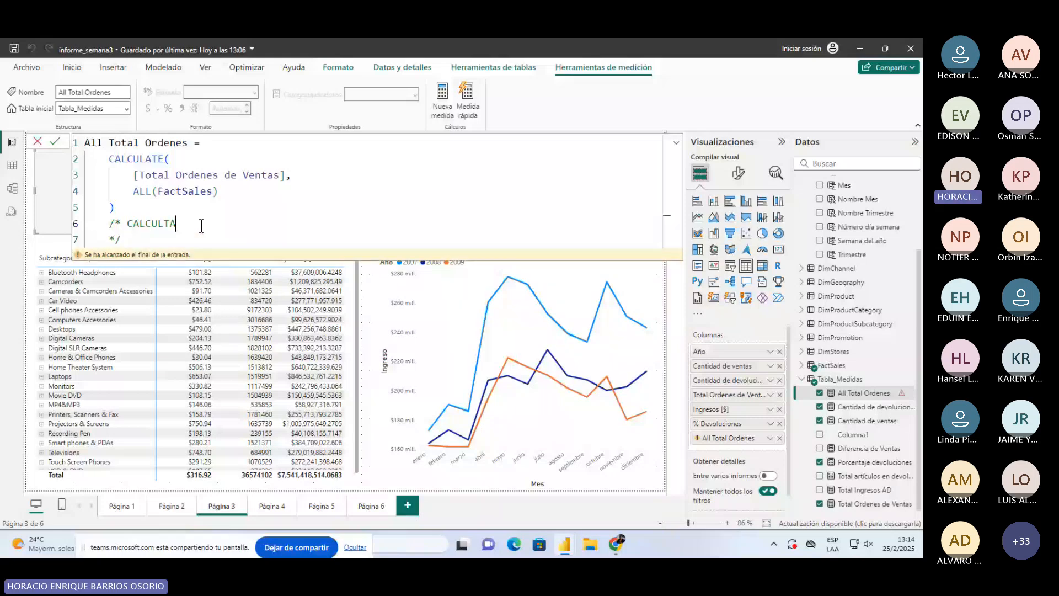
{"action": "key", "text": "BackSpace"}
{"action": "key", "text": "BackSpace"}
{"action": "type", "text": "ATE"}
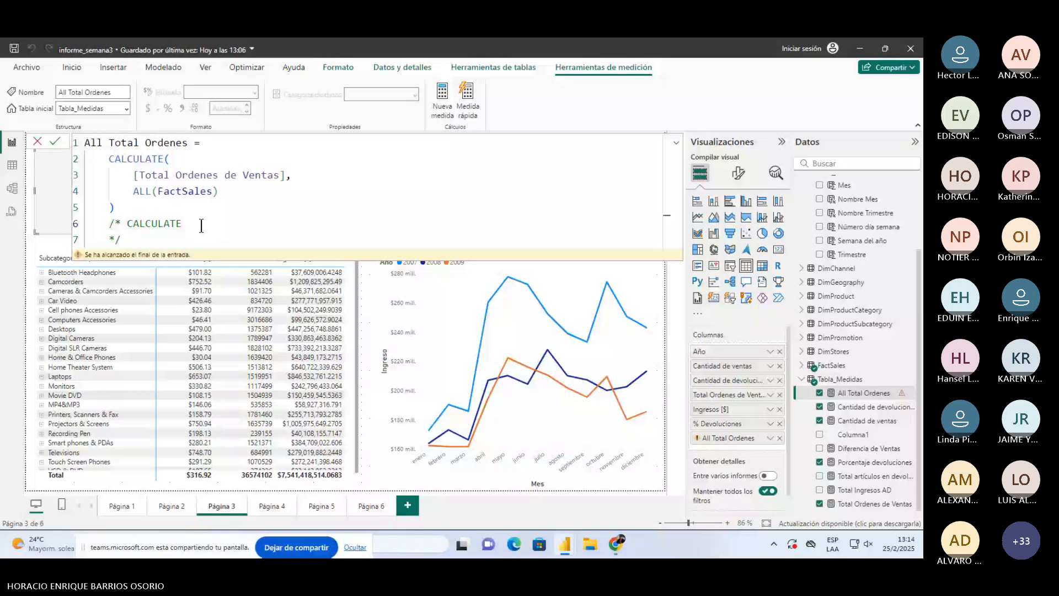
{"action": "type", "text": "(EXPRESIÓN (TABLA, COLUMNA, MEDID"}
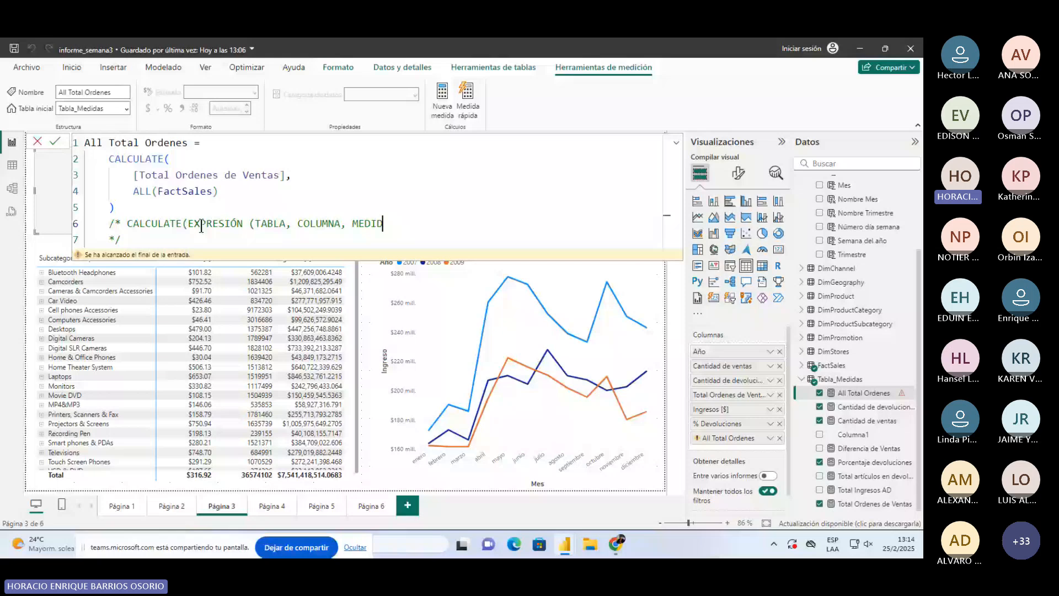
{"action": "type", "text": "A, ETC.), FILTROS)"}
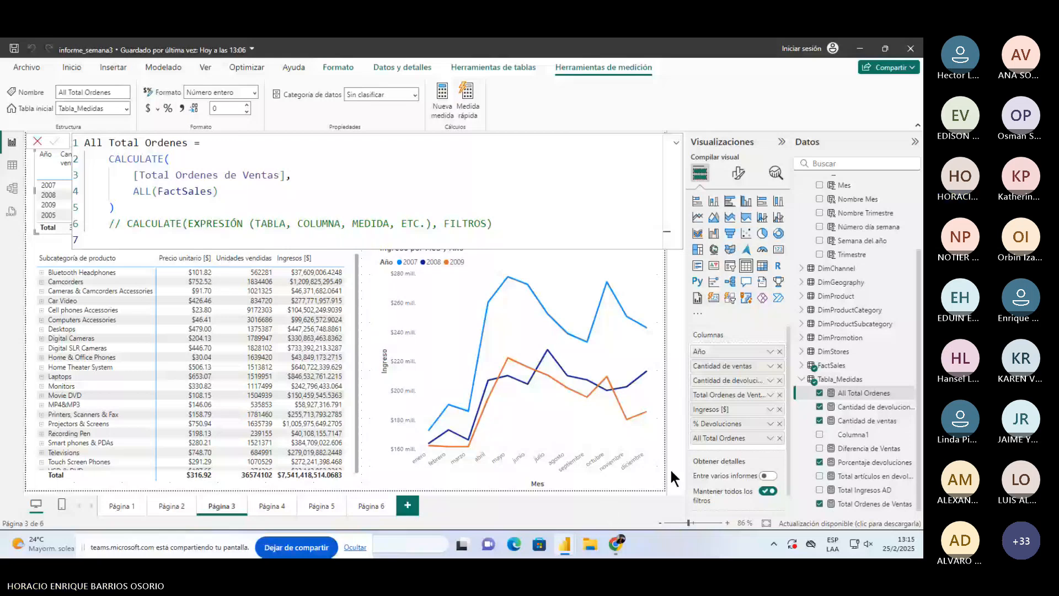
{"action": "left_click", "coordinate": [647, 280]}
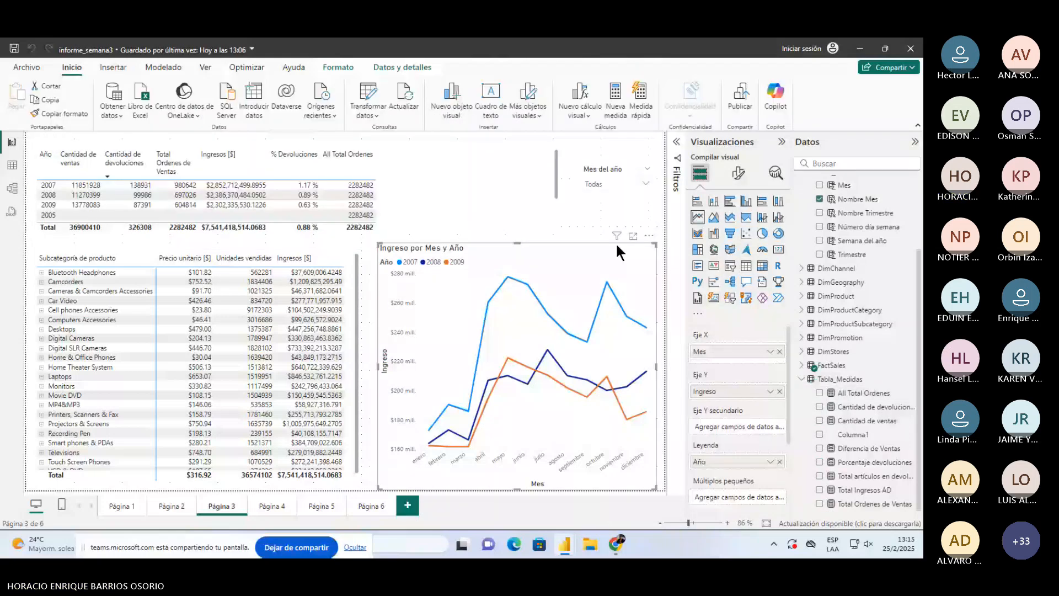
Sort the yearly sales table by All Total Ordenes, then by Año ascending, and look through its rows.
{"action": "left_click", "coordinate": [357, 160]}
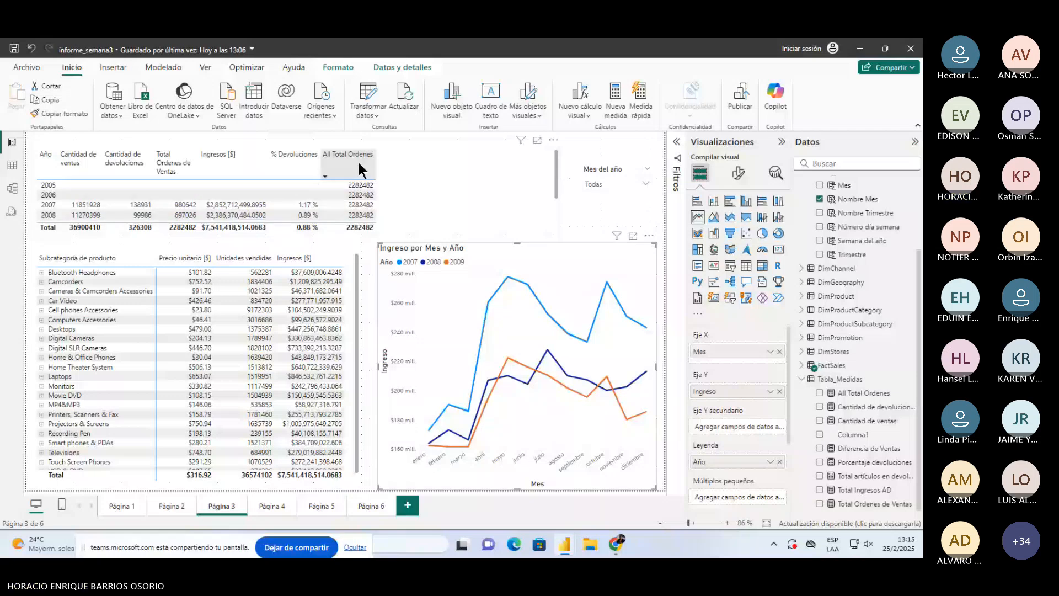
{"action": "left_click", "coordinate": [357, 160]}
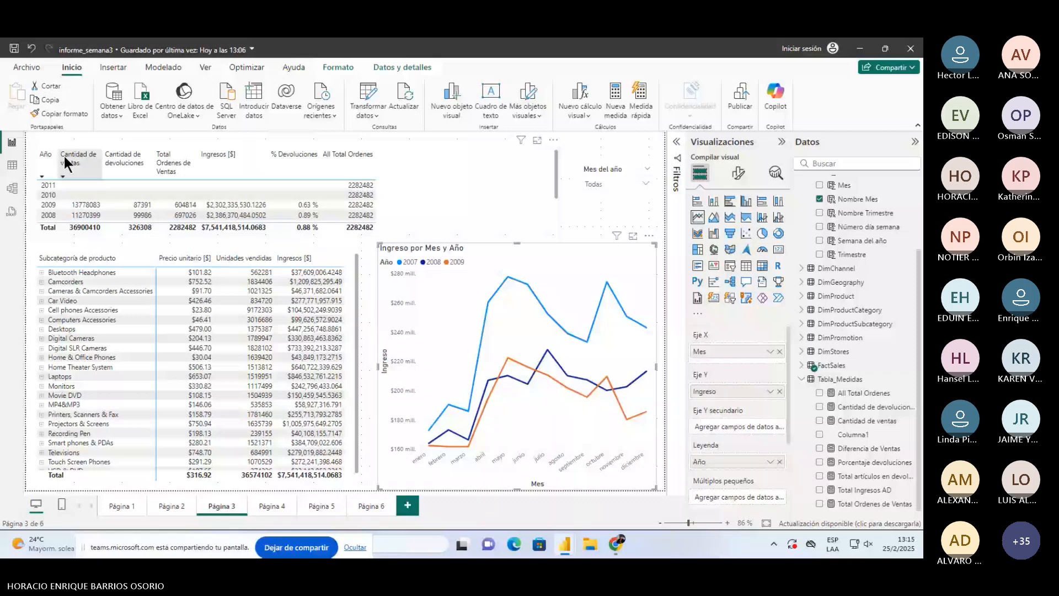
{"action": "left_click", "coordinate": [45, 157]}
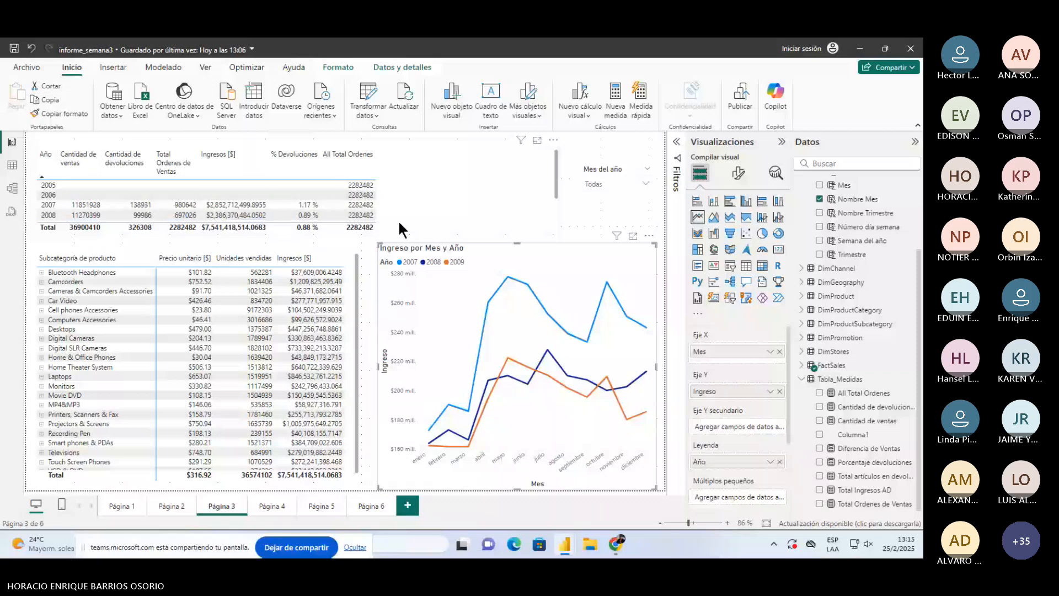
{"action": "scroll", "coordinate": [262, 201], "scroll_direction": "down", "scroll_amount": 3}
{"action": "scroll", "coordinate": [262, 201], "scroll_direction": "up", "scroll_amount": 2}
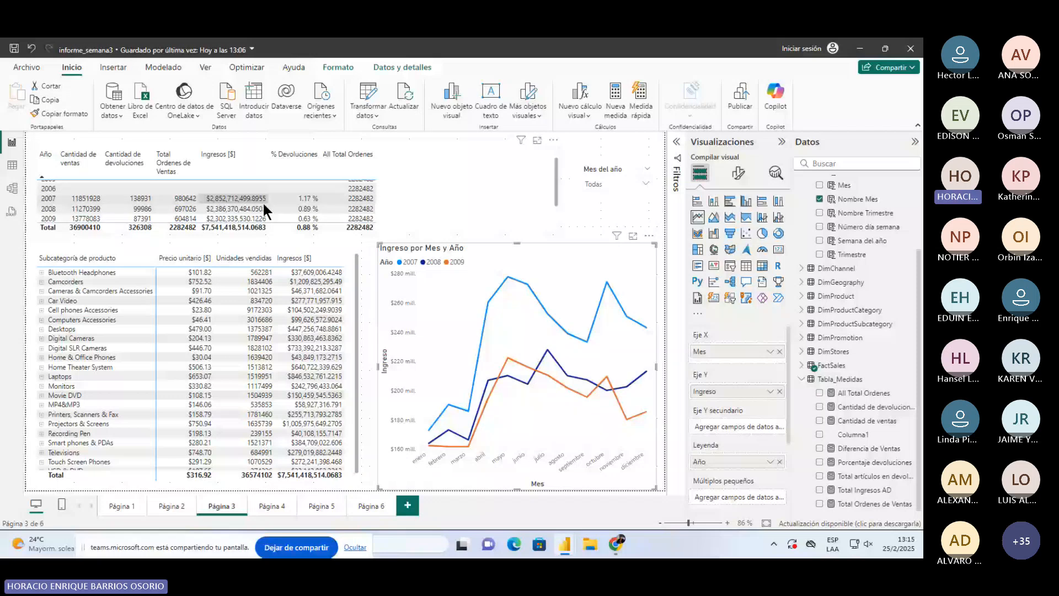
{"action": "scroll", "coordinate": [262, 201], "scroll_direction": "up", "scroll_amount": 1}
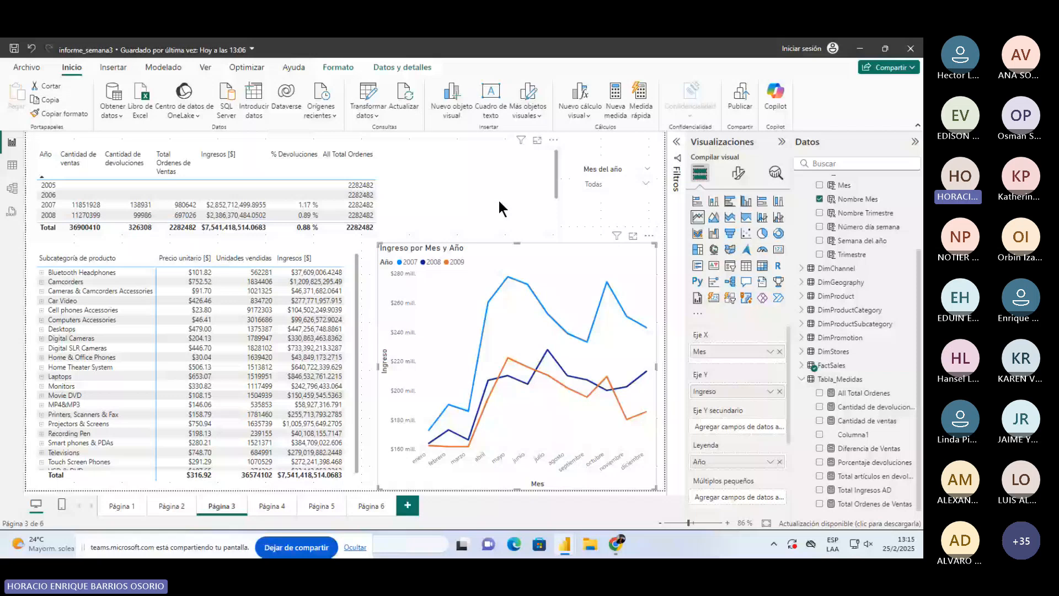
Examine the ALL(FactSales) filter in the All Total Ordenes formula, and switch to the category tables on Página 5 of the semana 3 report.
{"action": "left_click", "coordinate": [864, 393]}
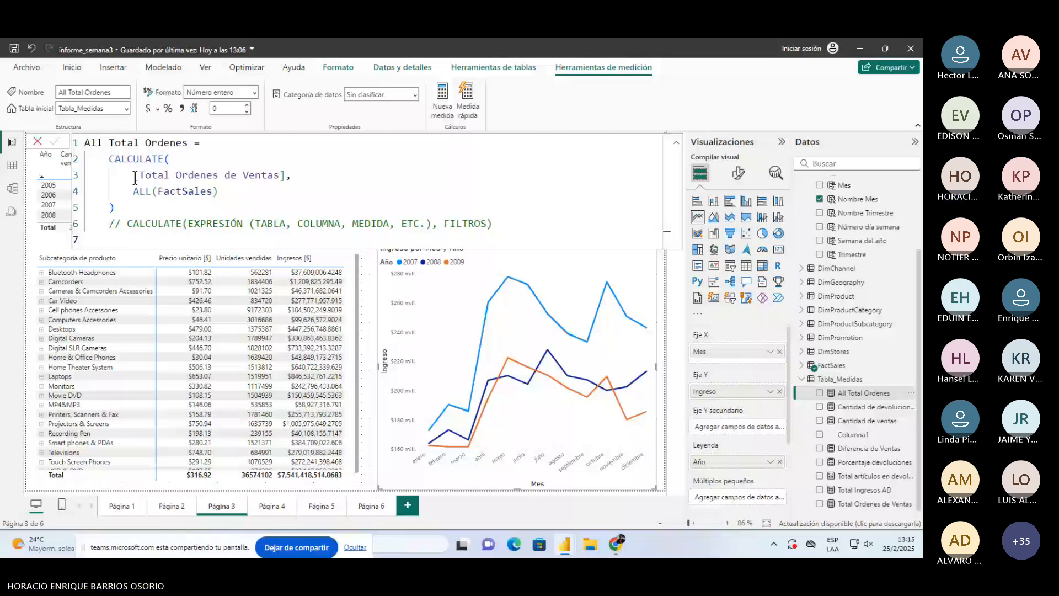
{"action": "left_click_drag", "start_coordinate": [133, 191], "coordinate": [237, 196]}
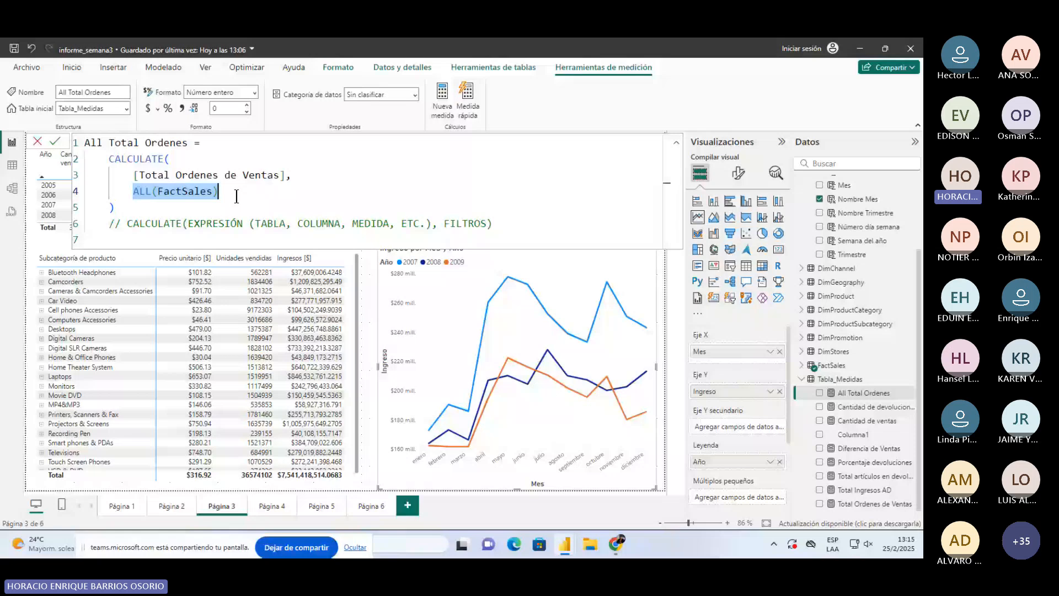
{"action": "key", "text": "alt+Tab"}
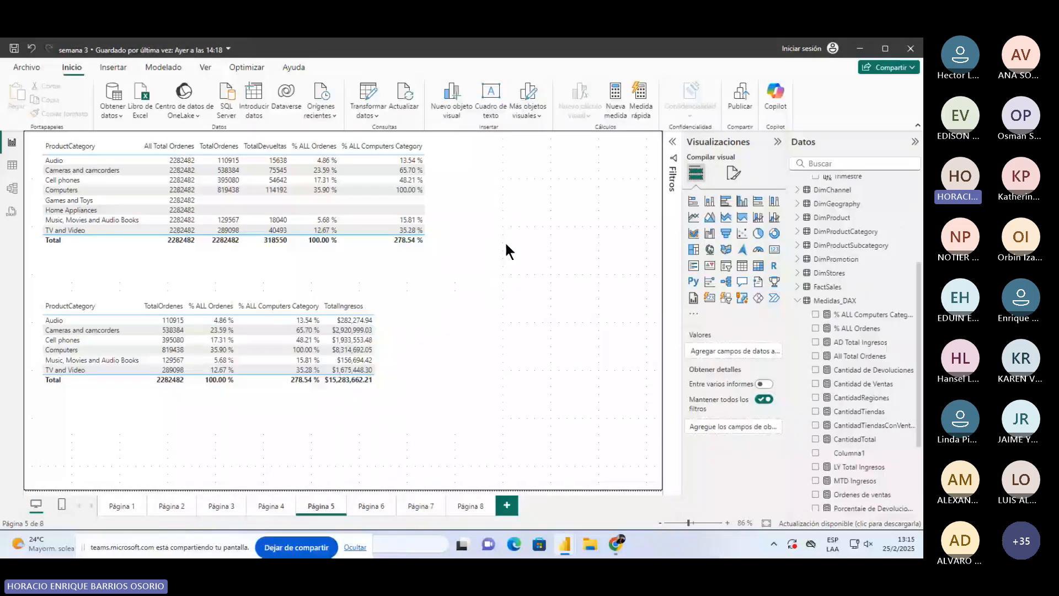
Return to informe_semana3 and move the All Total Ordenes column directly after Año in the yearly sales table.
{"action": "key", "text": "alt+Tab"}
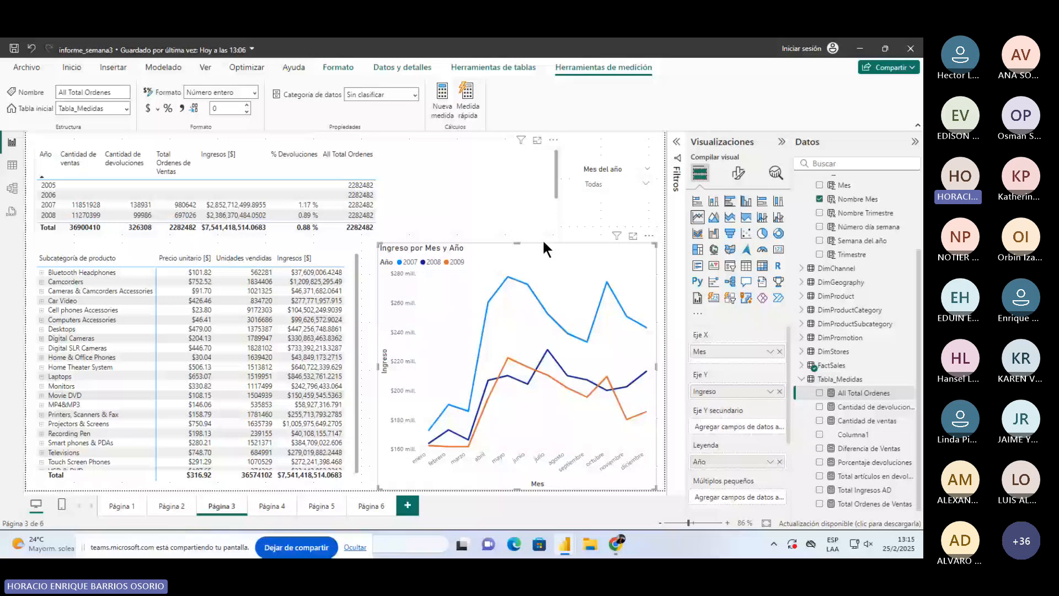
{"action": "left_click", "coordinate": [543, 239]}
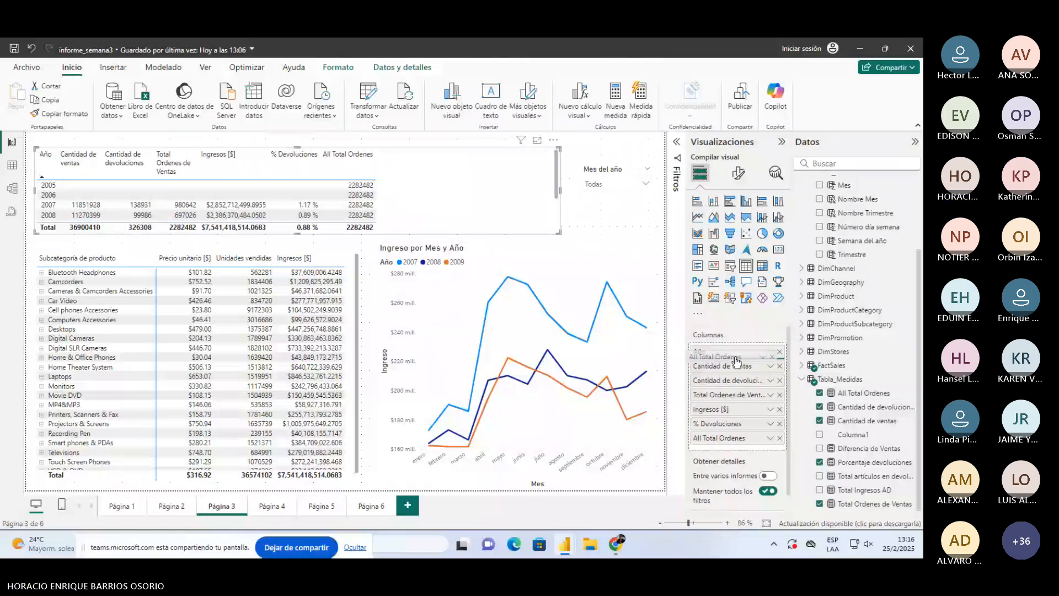
{"action": "left_click_drag", "start_coordinate": [736, 360], "coordinate": [736, 362]}
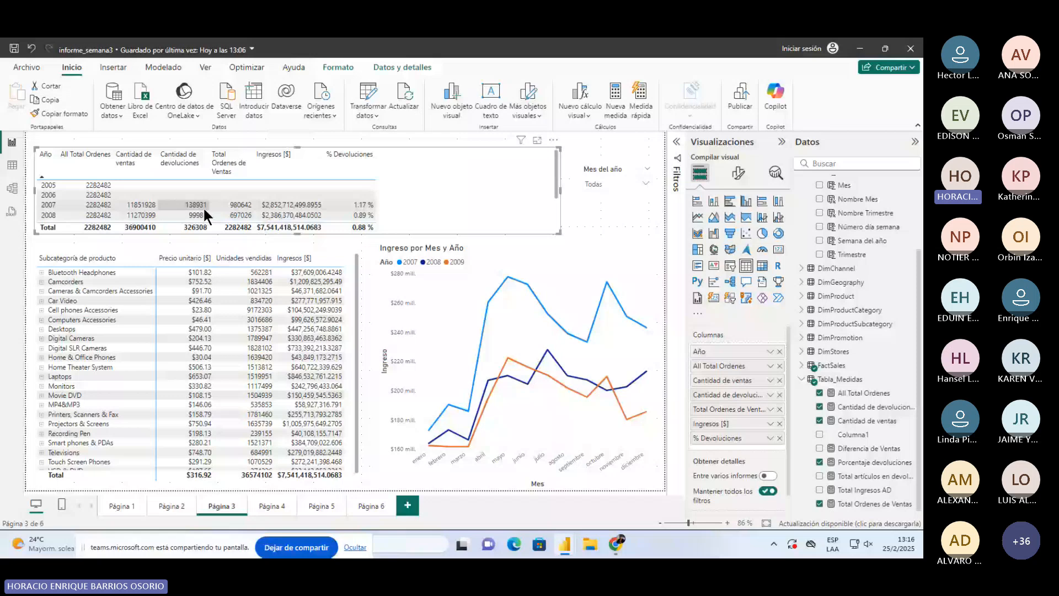
Review the COUNTROWS(FactSales) formula of Total Ordenes de Ventas, and expand FactSales to look over its fields.
{"action": "left_click", "coordinate": [874, 503]}
{"action": "left_click", "coordinate": [287, 164]}
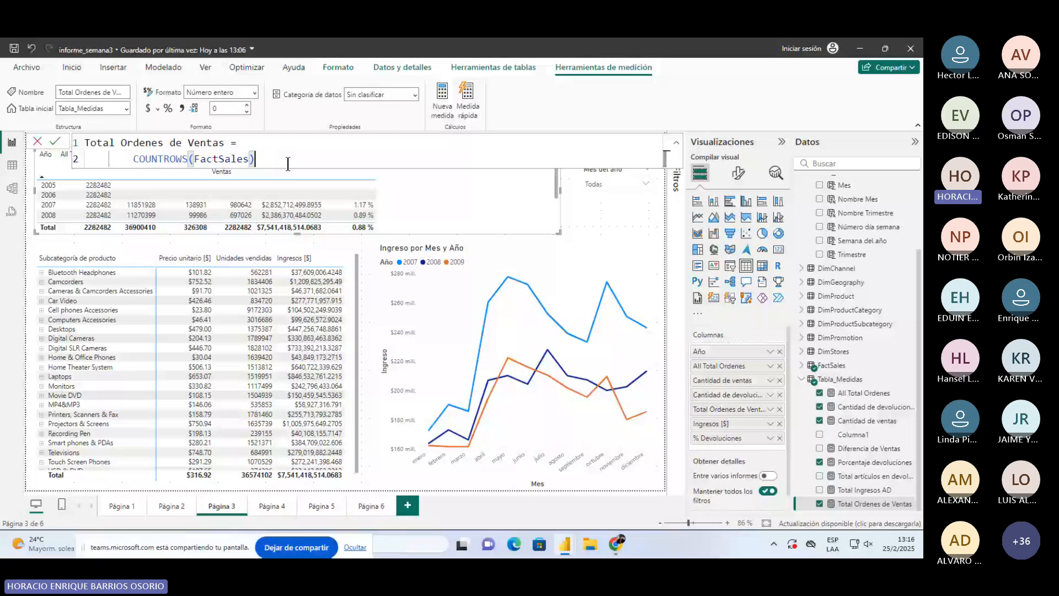
{"action": "key", "text": "Escape"}
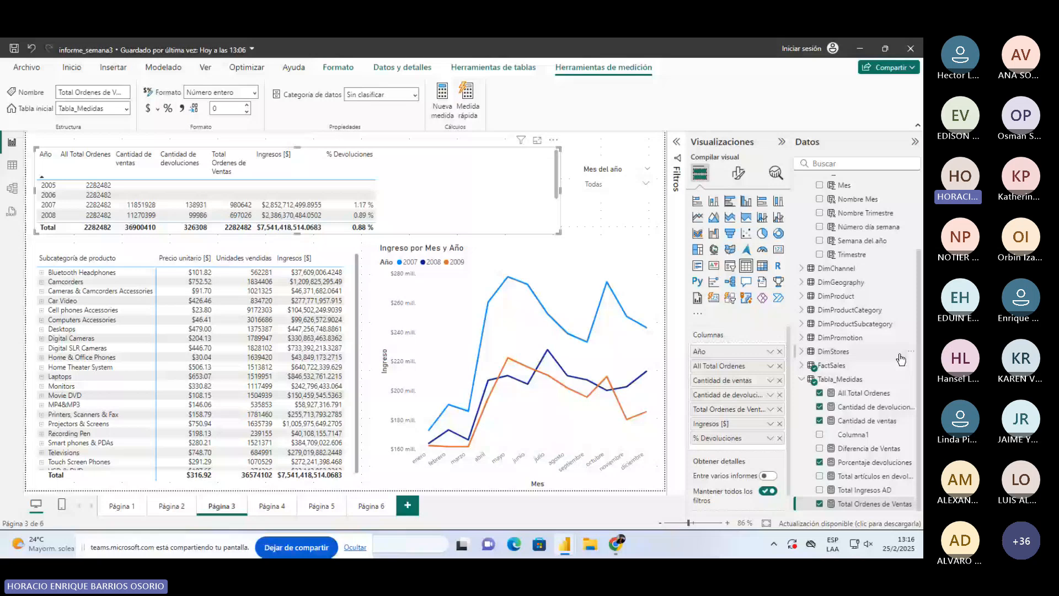
{"action": "scroll", "coordinate": [844, 417], "scroll_direction": "up", "scroll_amount": 2}
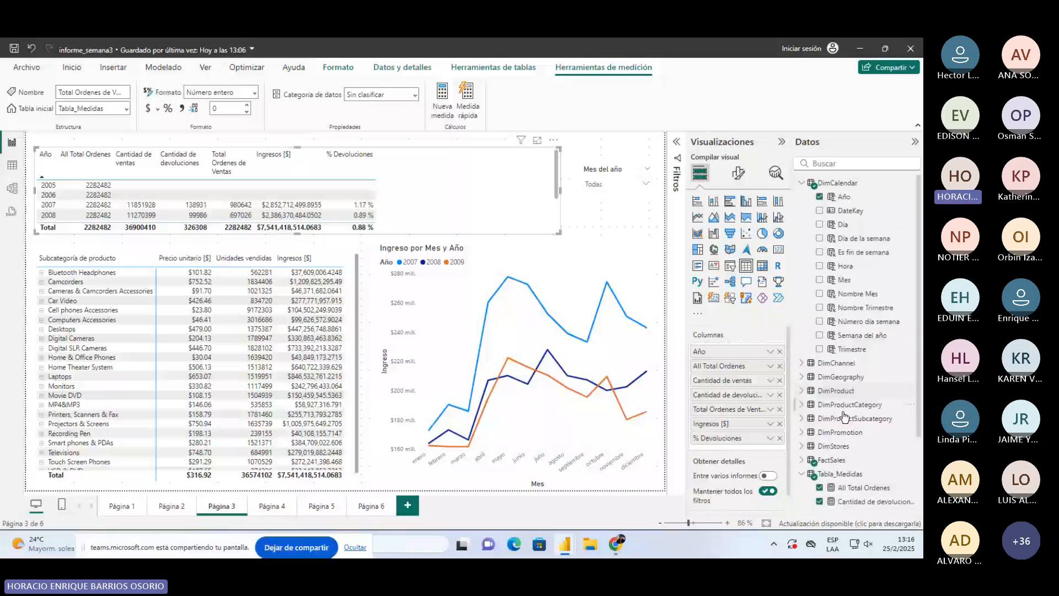
{"action": "left_click", "coordinate": [802, 459]}
{"action": "scroll", "coordinate": [813, 460], "scroll_direction": "down", "scroll_amount": 5}
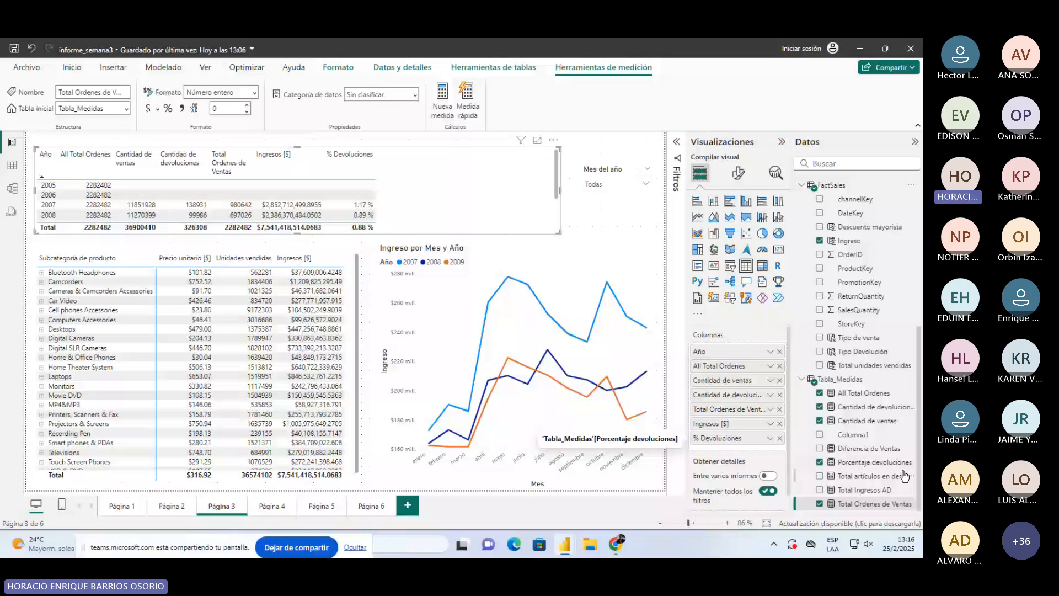
Examine the DIVIDE formula of Porcentaje devoluciones, including its alternate result argument.
{"action": "left_click", "coordinate": [874, 463]}
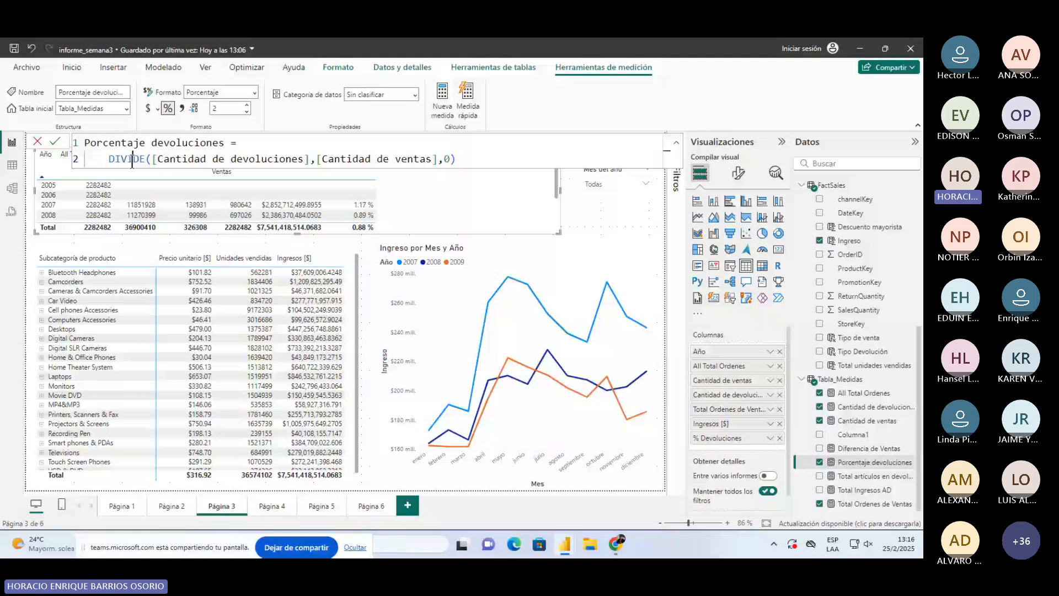
{"action": "double_click", "coordinate": [447, 159]}
{"action": "left_click", "coordinate": [497, 165]}
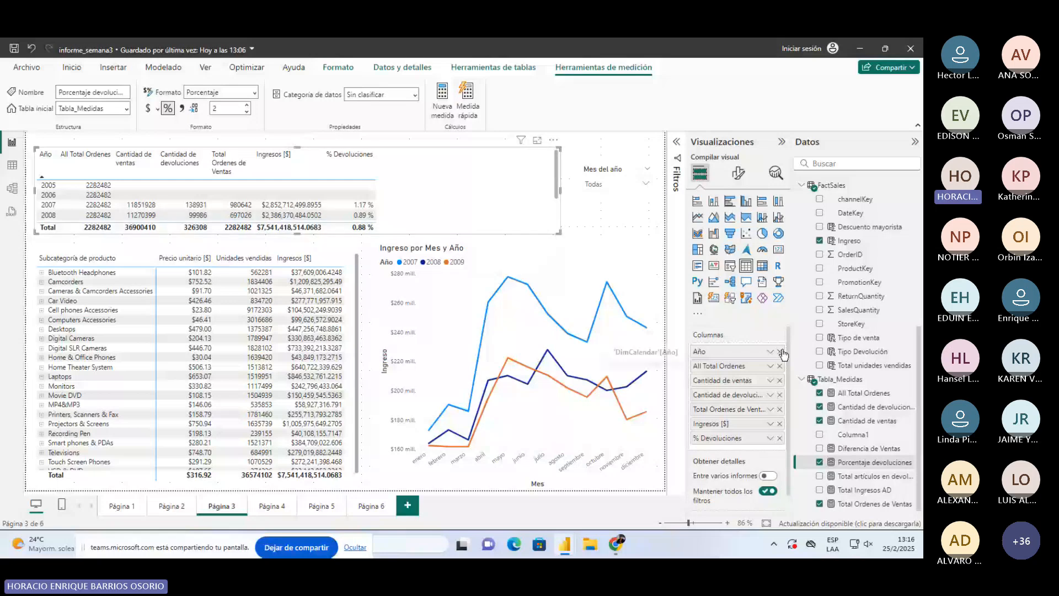
Check the category tables in the semana 3 report, and replace Año with ProductCategory in the upper table of informe_semana3.
{"action": "key", "text": "alt+Tab"}
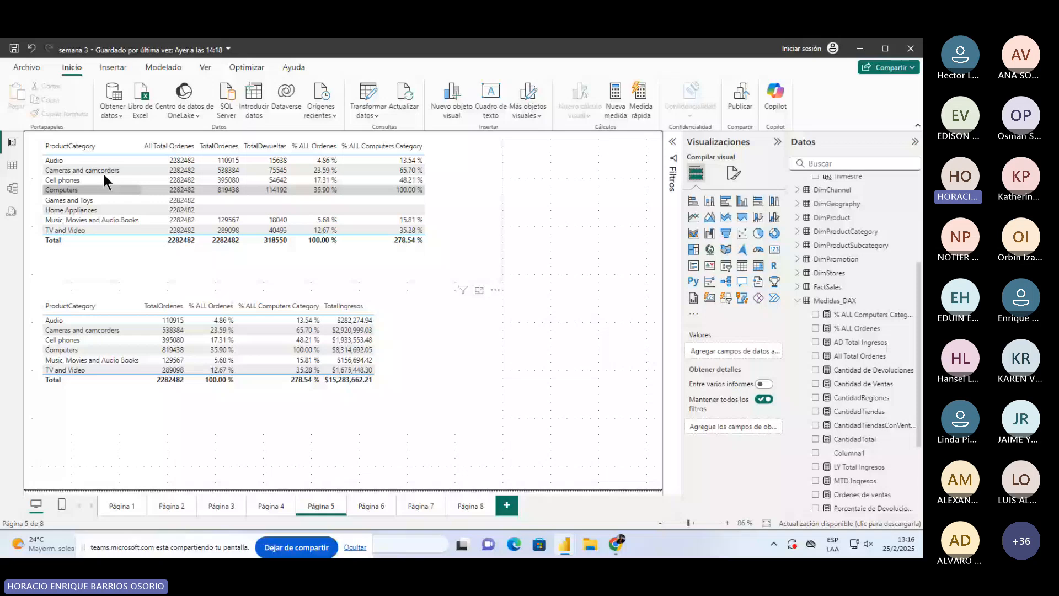
{"action": "key", "text": "alt+Tab"}
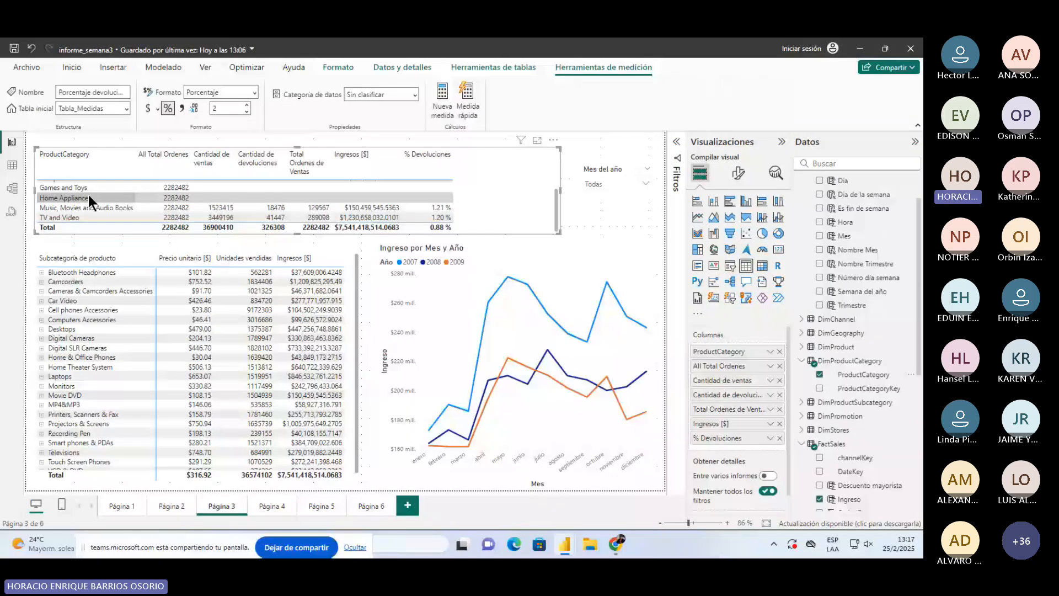
{"action": "scroll", "coordinate": [89, 194], "scroll_direction": "up", "scroll_amount": 2}
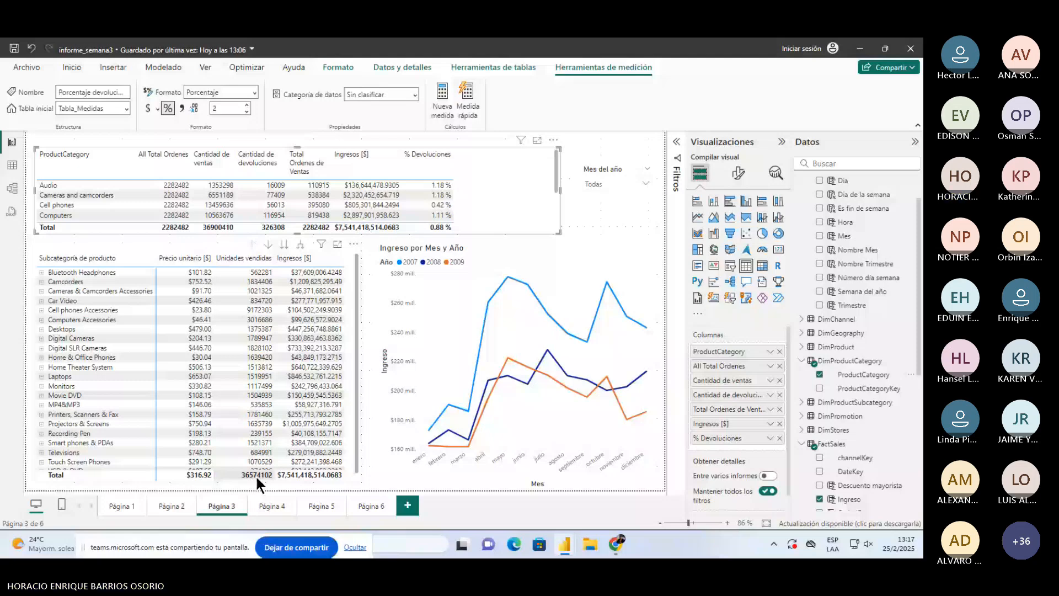
Shorten the Ingreso por Mes y Año chart from its upper edge, and enlarge the ProductCategory table slightly at its lower and upper edges.
{"action": "left_click", "coordinate": [519, 249]}
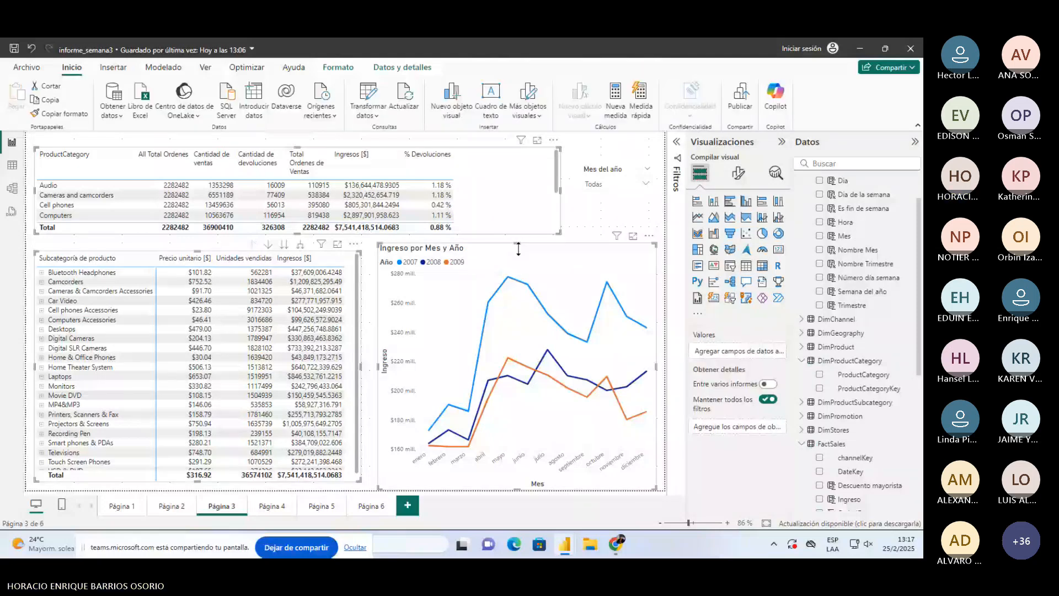
{"action": "left_click_drag", "start_coordinate": [519, 250], "coordinate": [556, 251]}
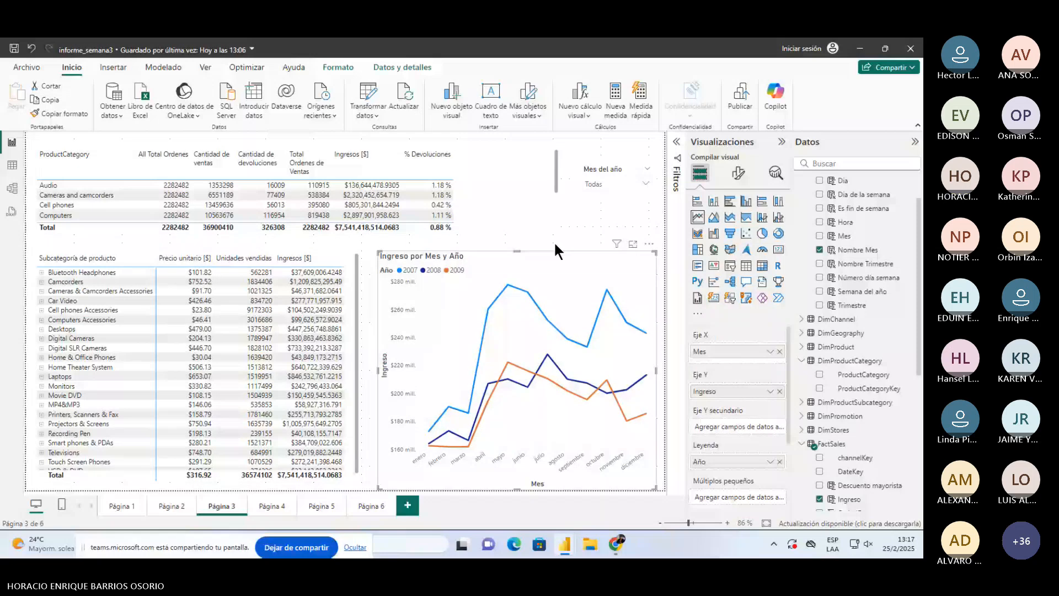
{"action": "left_click", "coordinate": [299, 236]}
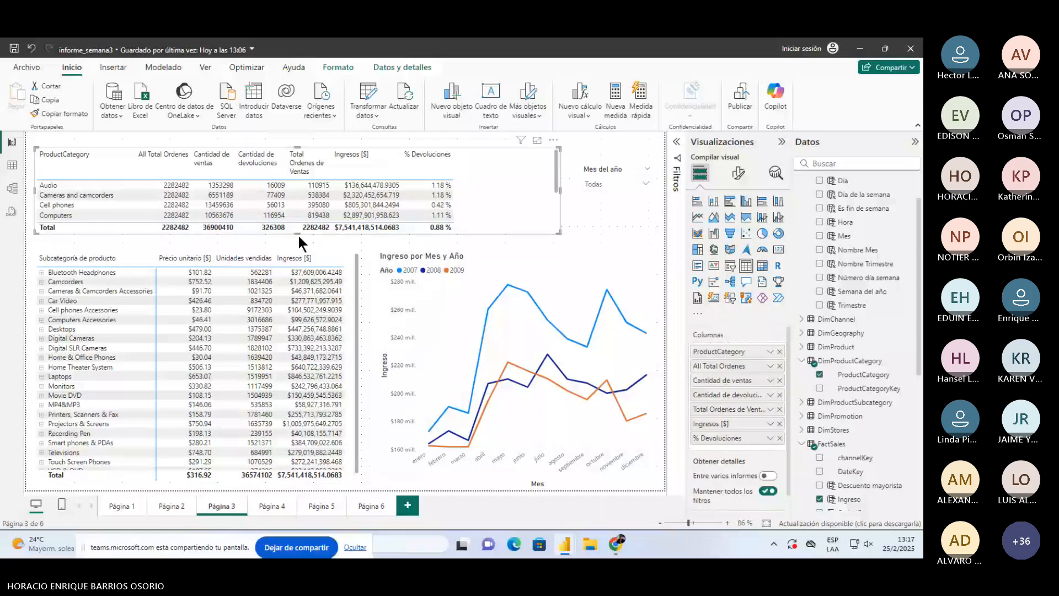
{"action": "left_click_drag", "start_coordinate": [297, 234], "coordinate": [297, 242]}
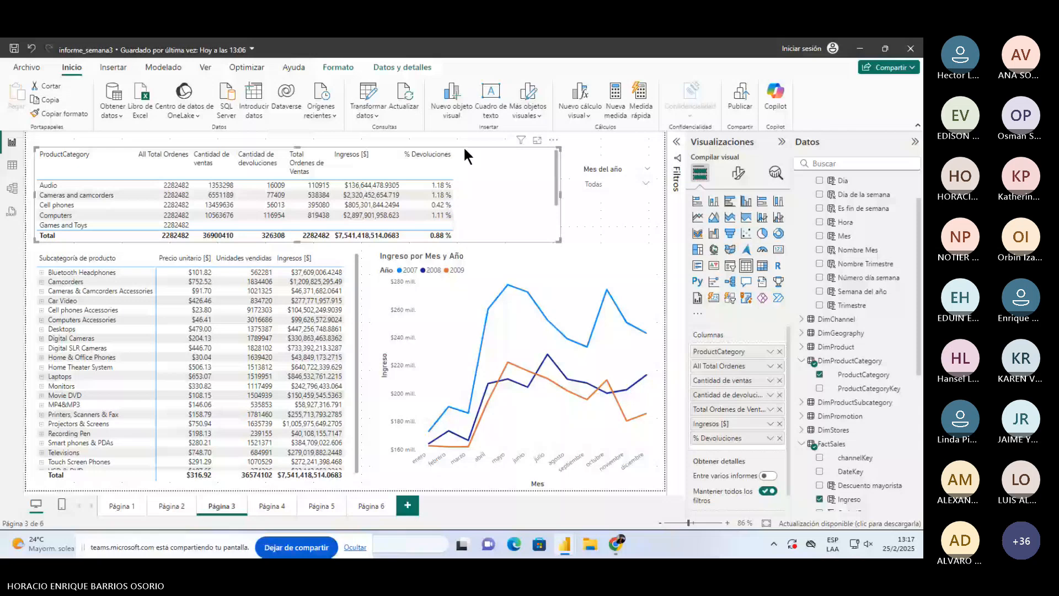
{"action": "left_click_drag", "start_coordinate": [463, 146], "coordinate": [464, 137]}
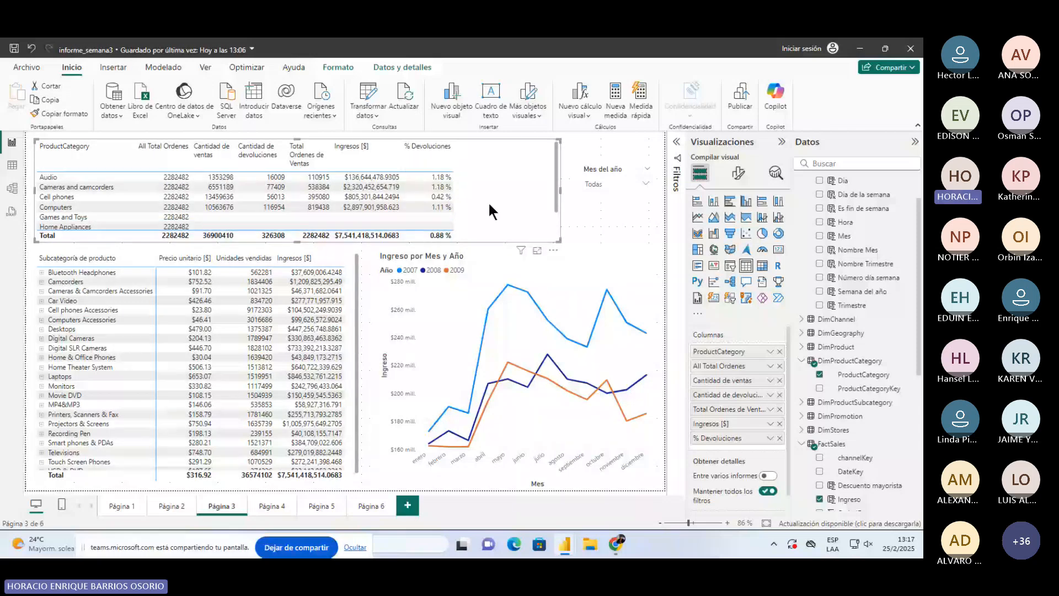
Check how the % ALL Ordenes measure is defined in the semana 3 report, and return to the Tabla_Medidas measures in informe_semana3.
{"action": "key", "text": "alt+Tab"}
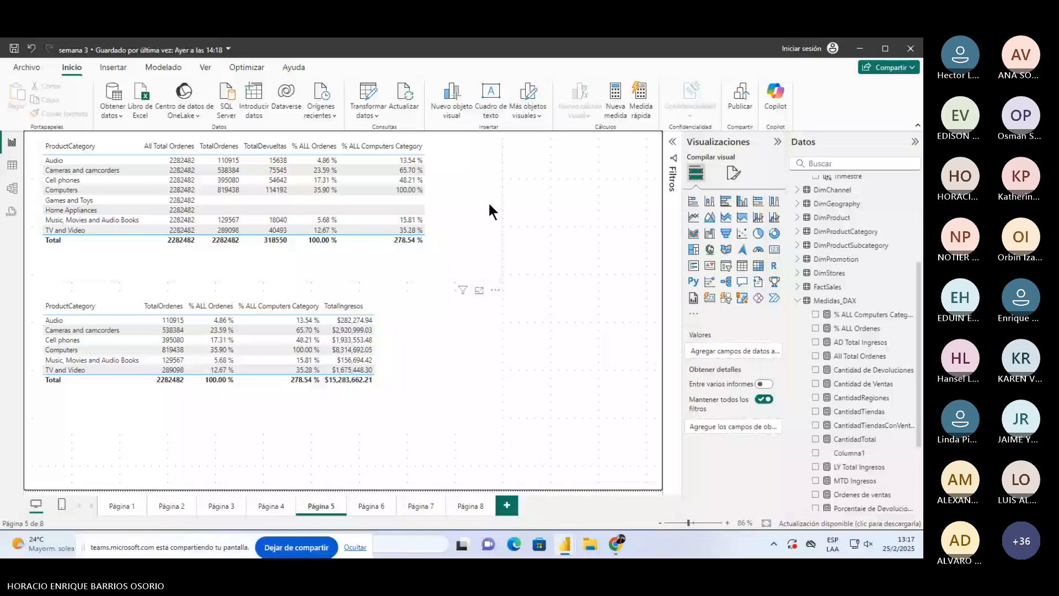
{"action": "left_click", "coordinate": [490, 210]}
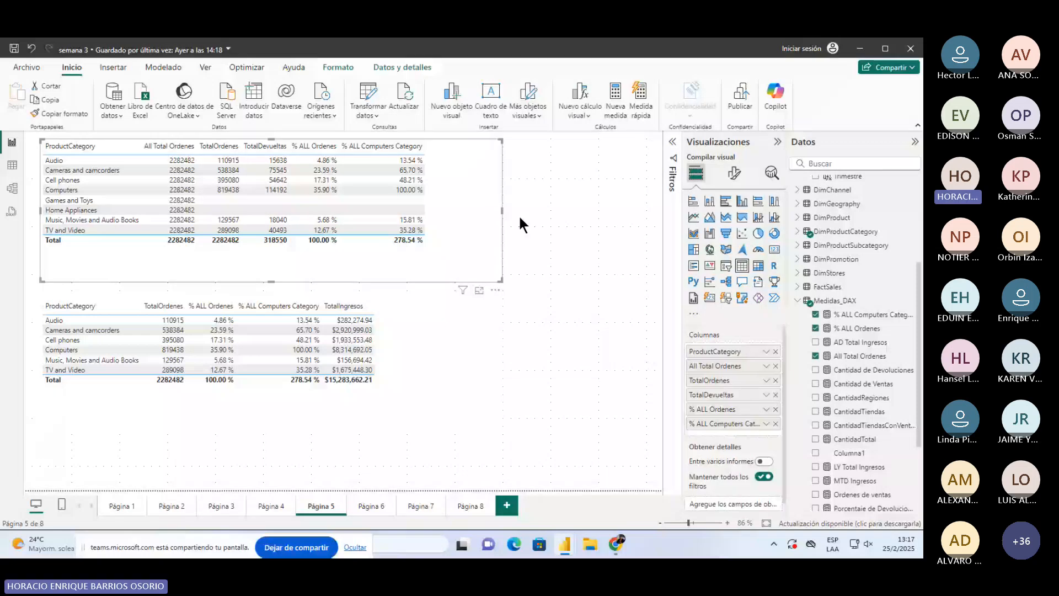
{"action": "left_click", "coordinate": [857, 329]}
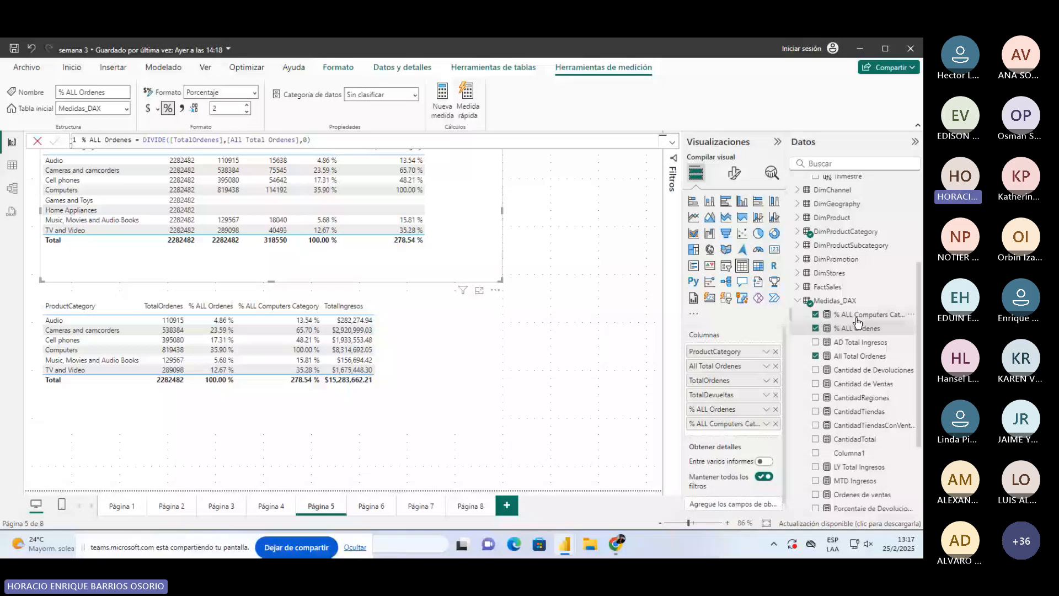
{"action": "key", "text": "alt+Tab"}
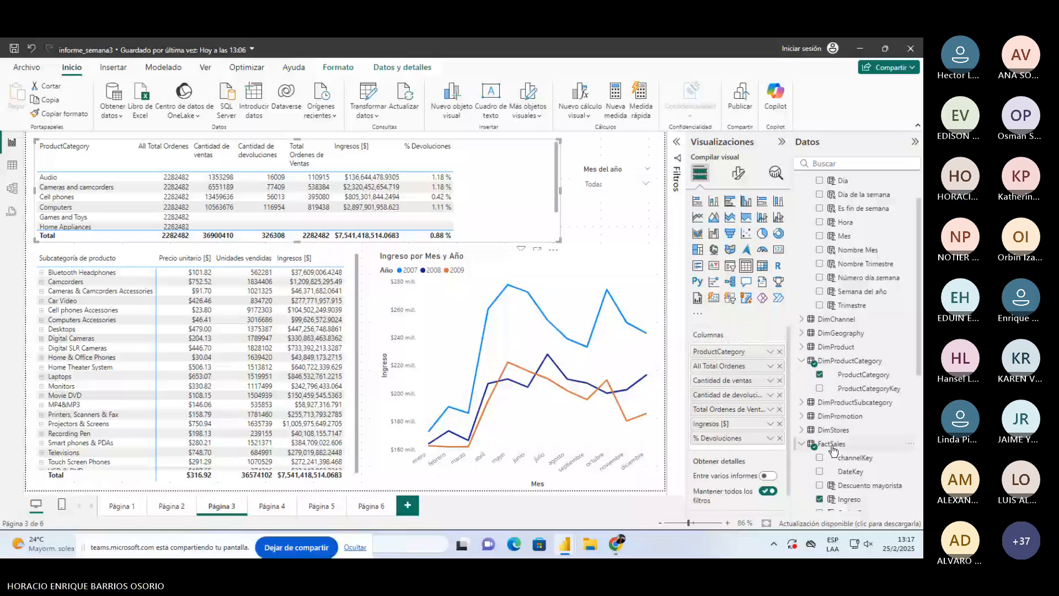
{"action": "scroll", "coordinate": [833, 451], "scroll_direction": "down", "scroll_amount": 5}
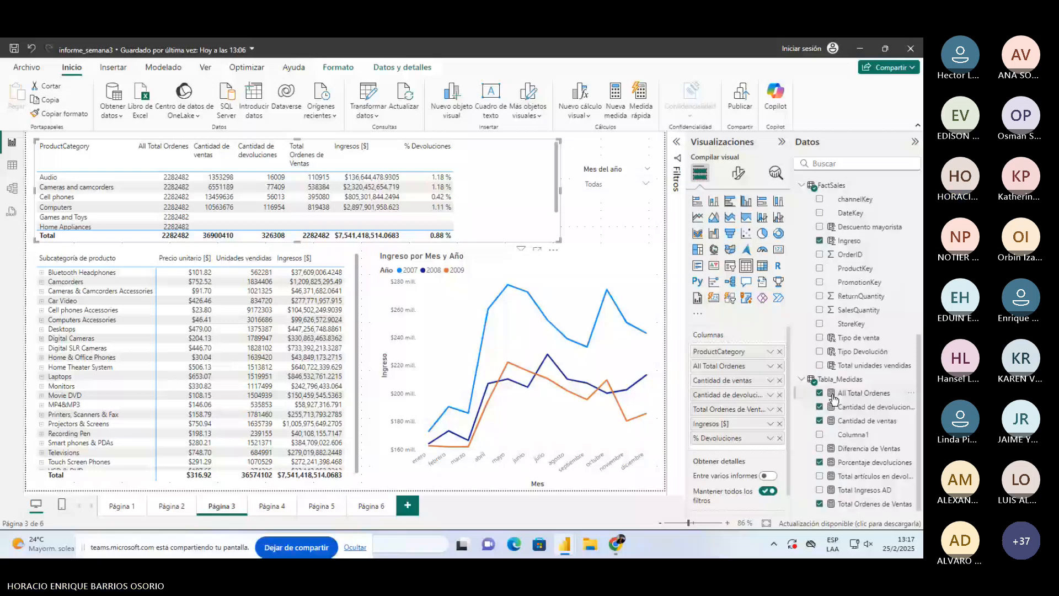
Create a new measure in Tabla_Medidas named % All Ordenes, with its expression starting on a second line.
{"action": "right_click", "coordinate": [840, 379]}
{"action": "left_click", "coordinate": [774, 175]}
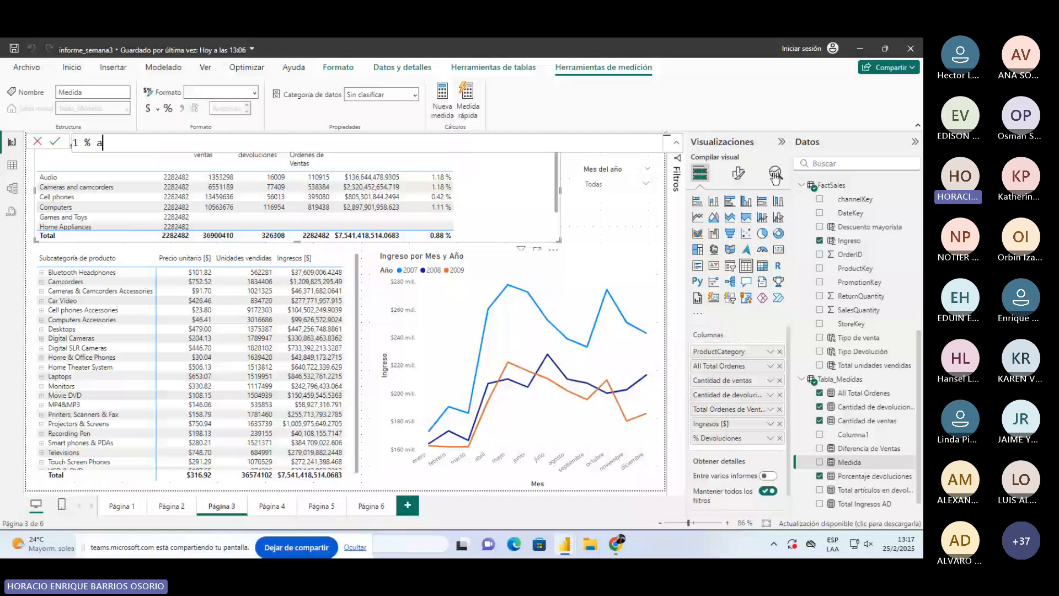
{"action": "type", "text": "ll Ordenes"}
{"action": "type", "text": "="}
{"action": "key", "text": "shift+Return"}
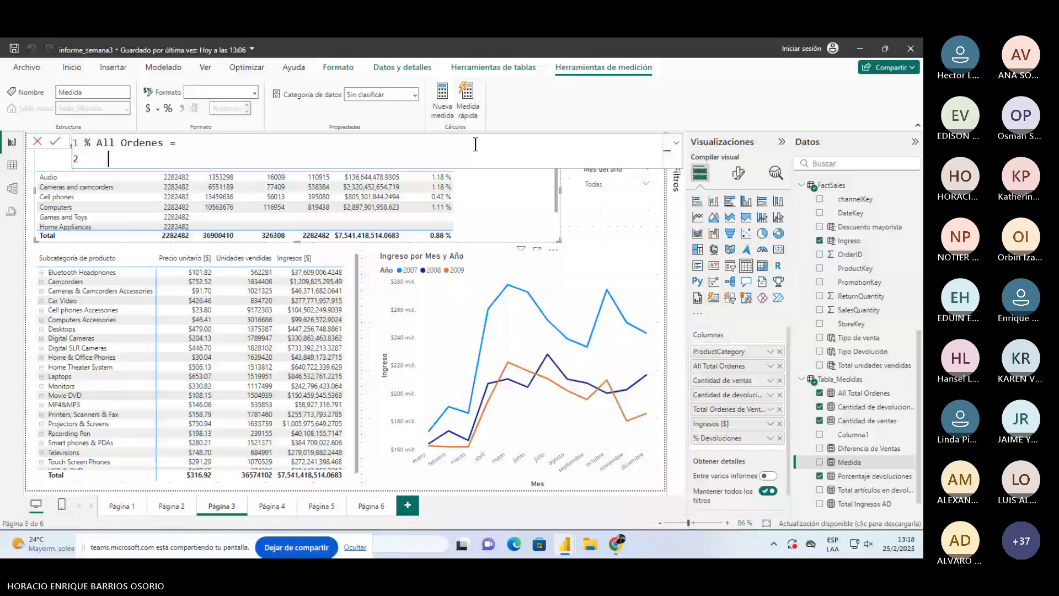
Define % All Ordenes as DIVIDE([Total Ordenes de Ventas],[All Total Ordenes],0) and commit the measure.
{"action": "type", "text": "tota"}
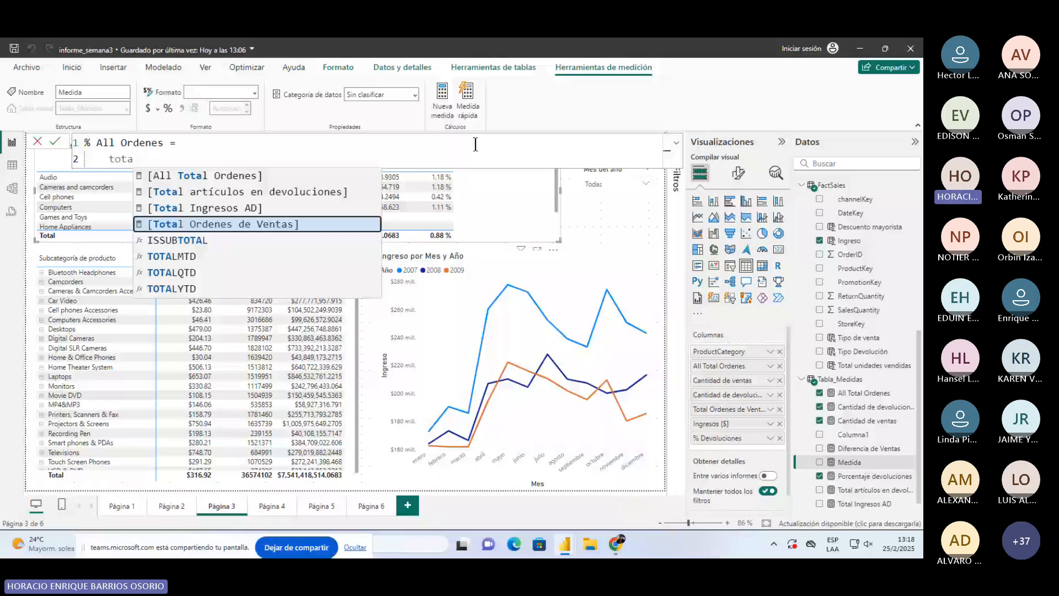
{"action": "key", "text": "BackSpace"}
{"action": "key", "text": "BackSpace"}
{"action": "key", "text": "BackSpace"}
{"action": "key", "text": "BackSpace"}
{"action": "type", "text": "DIVIDE("}
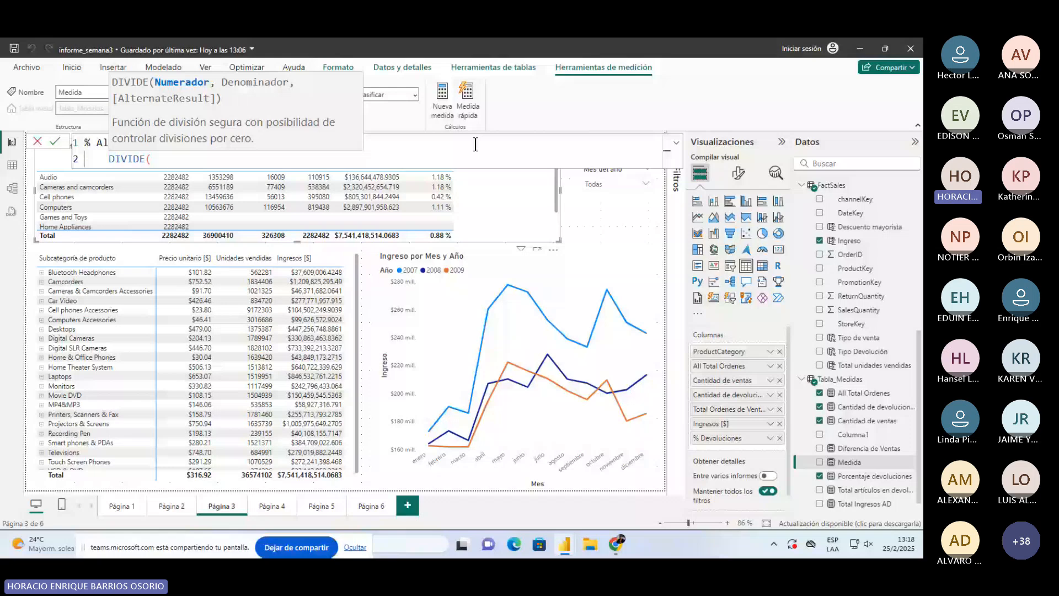
{"action": "type", "text": "[Total Ordenes de Ventas]"}
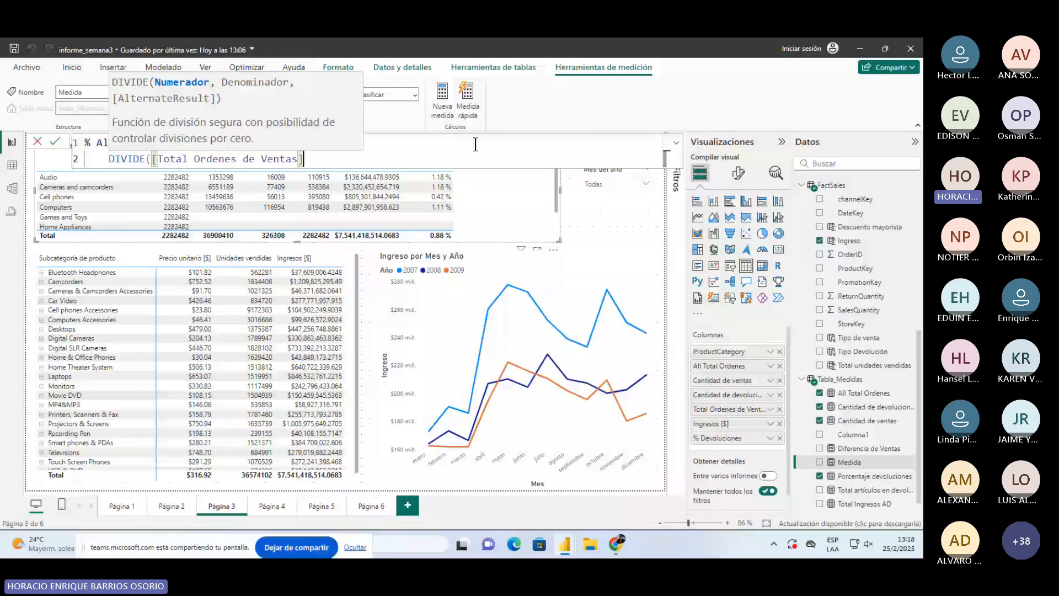
{"action": "type", "text": ",all"}
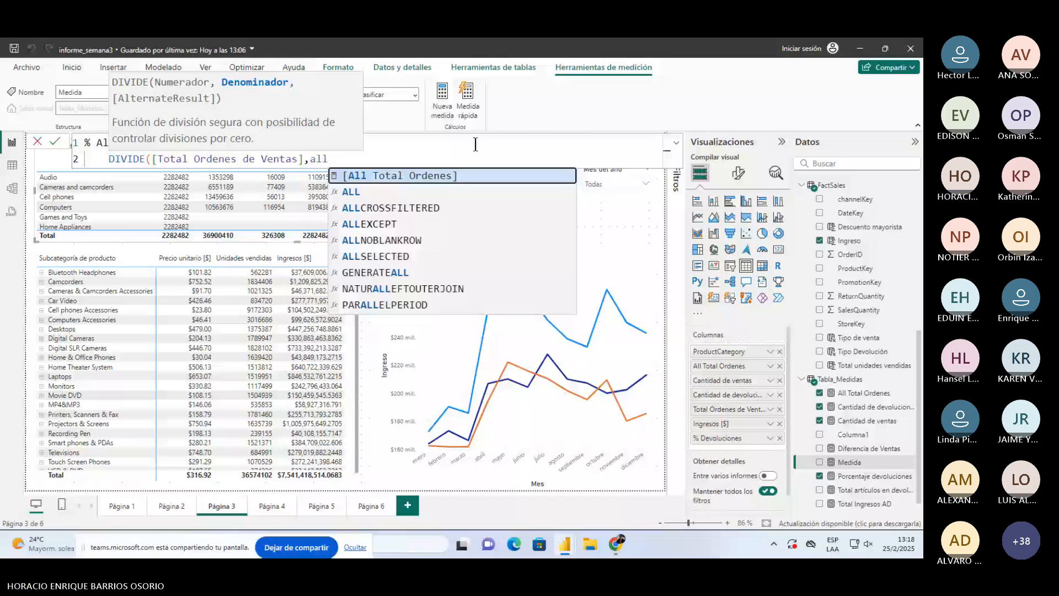
{"action": "key", "text": "Tab"}
{"action": "type", "text": ",0)"}
{"action": "key", "text": "Return"}
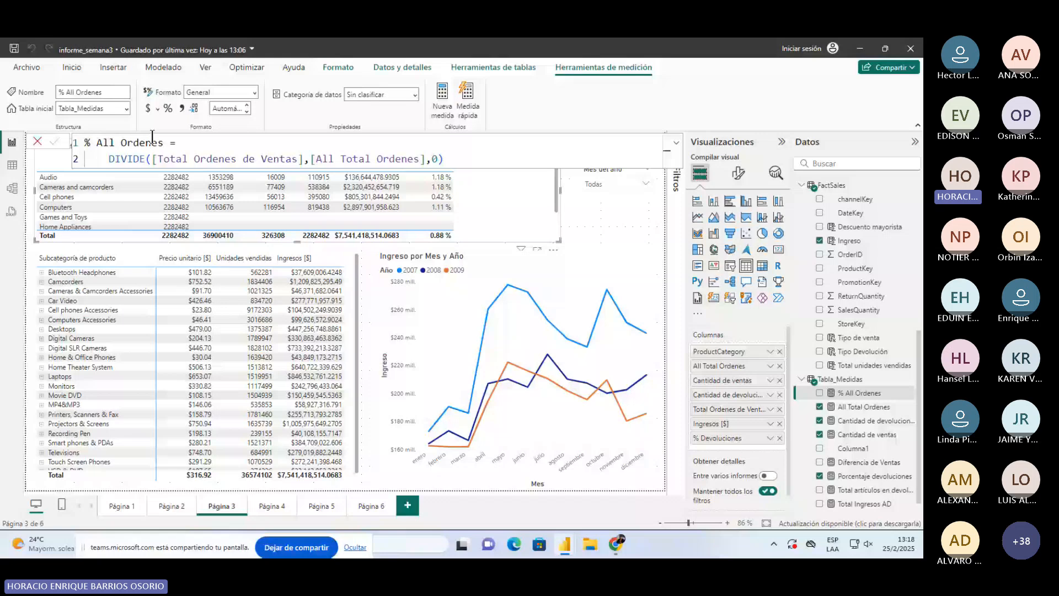
Examine the numerator and denominator measures in the % All Ordenes formula.
{"action": "left_click", "coordinate": [152, 157]}
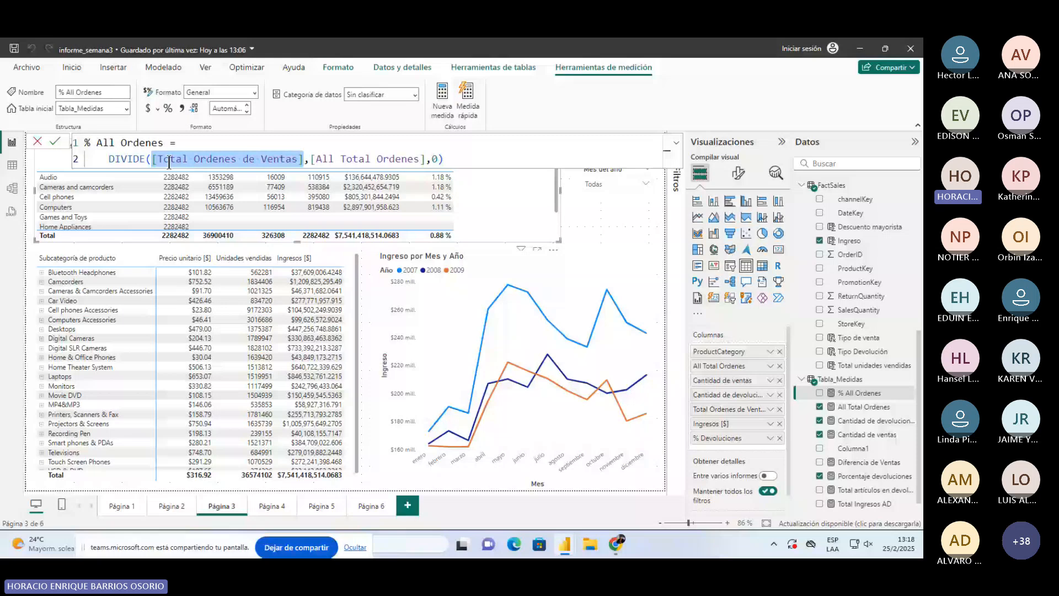
{"action": "left_click_drag", "start_coordinate": [152, 159], "coordinate": [303, 164]}
{"action": "left_click_drag", "start_coordinate": [313, 160], "coordinate": [426, 160]}
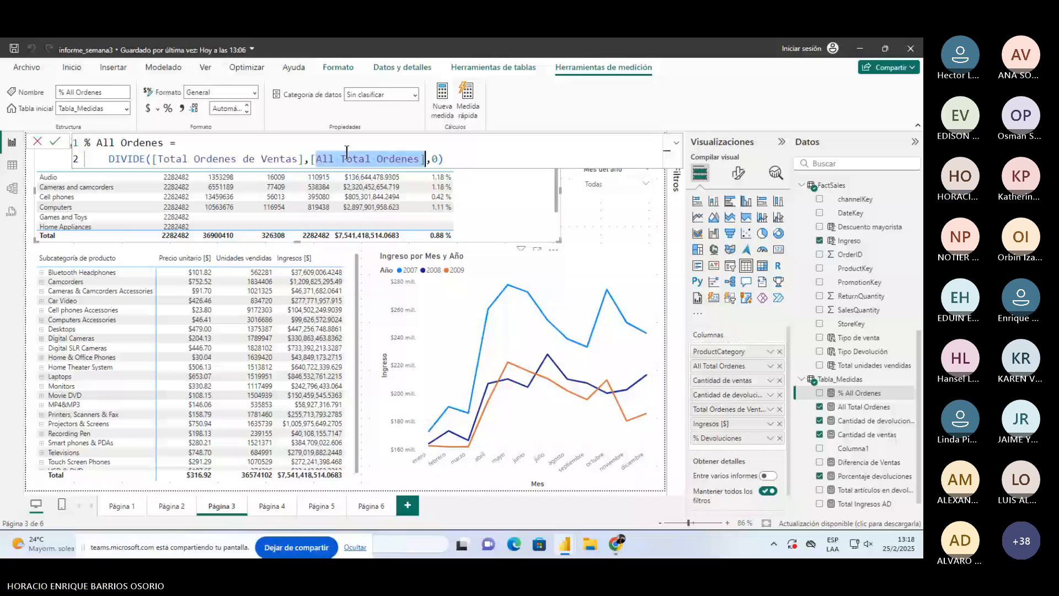
{"action": "left_click", "coordinate": [347, 156]}
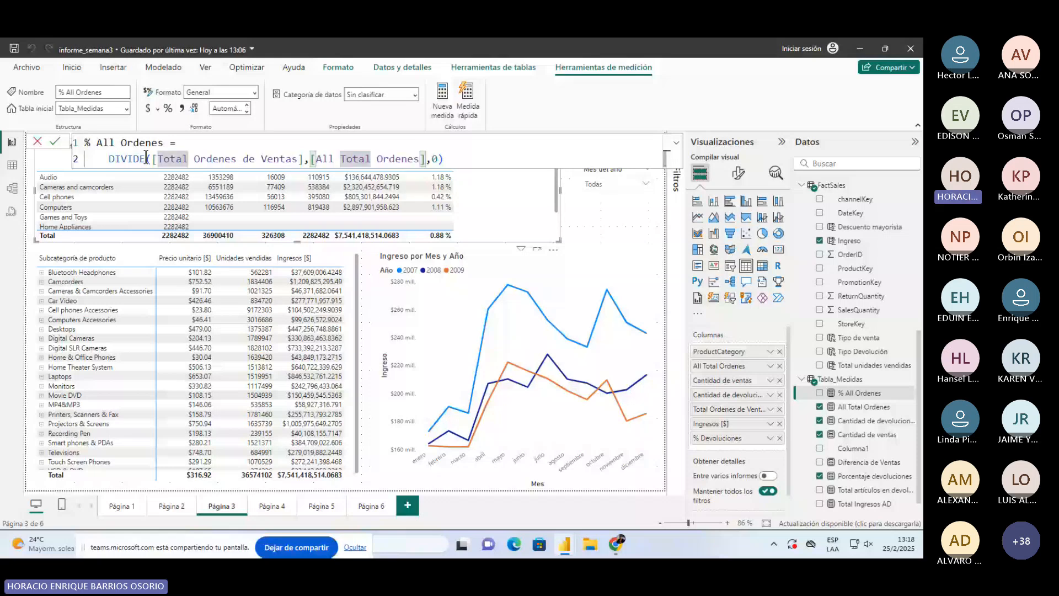
{"action": "left_click_drag", "start_coordinate": [152, 159], "coordinate": [425, 159]}
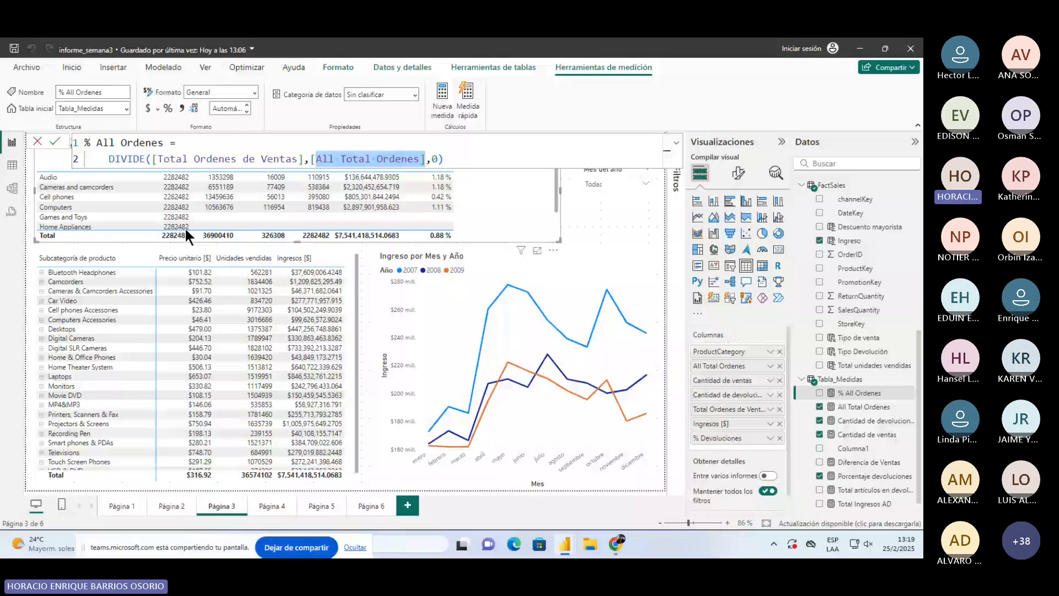
Add % All Ordenes to the ProductCategory table on Página 3 and format the measure as a percentage.
{"action": "left_click", "coordinate": [594, 249]}
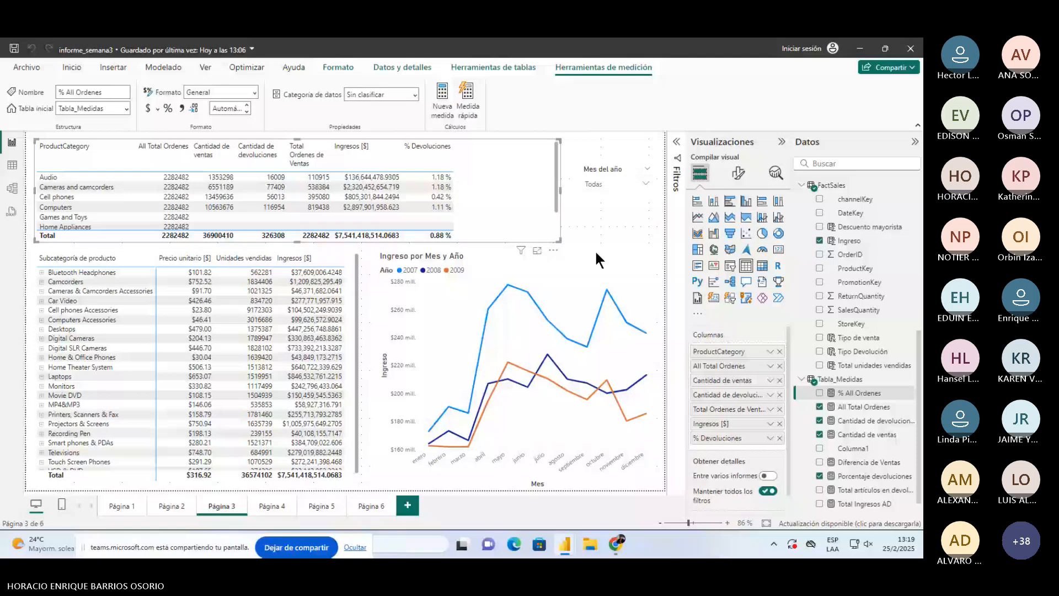
{"action": "left_click_drag", "start_coordinate": [860, 393], "coordinate": [508, 194]}
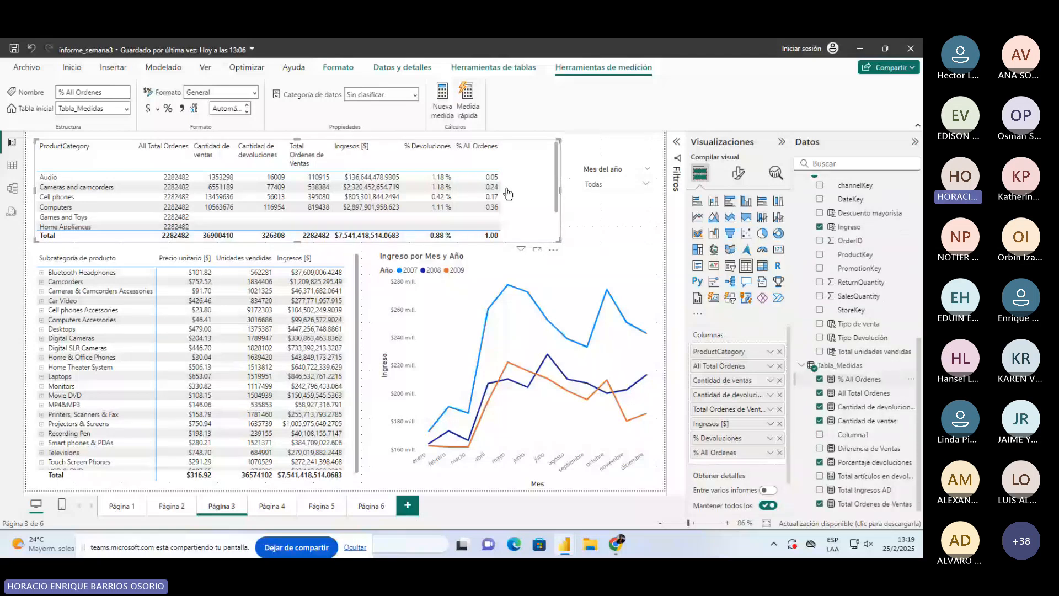
{"action": "left_click", "coordinate": [166, 109]}
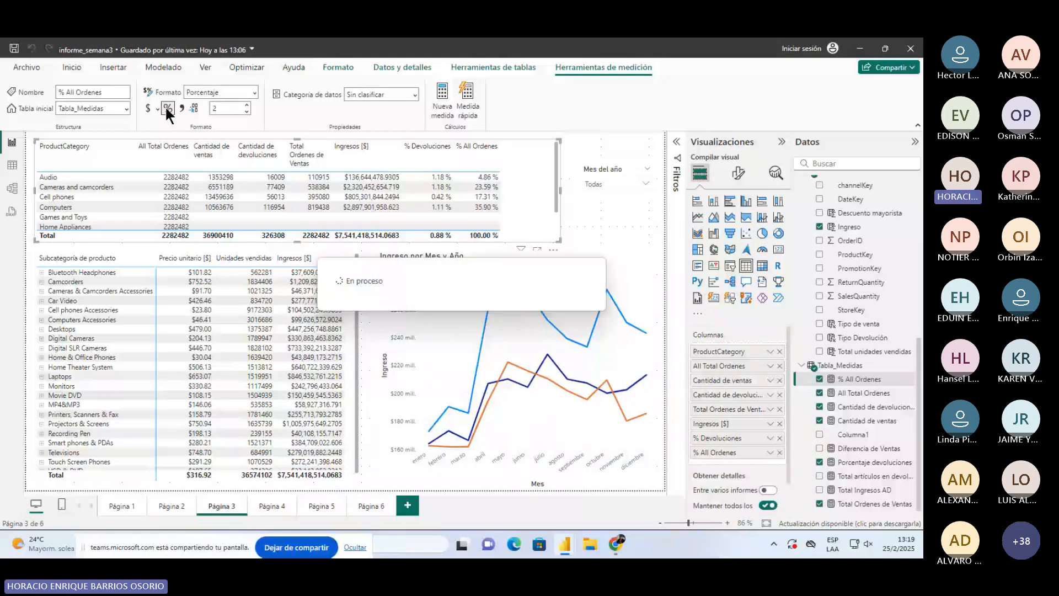
Review the % All Ordenes values for every product category in the table, and save the report.
{"action": "scroll", "coordinate": [495, 207], "scroll_direction": "down", "scroll_amount": 1}
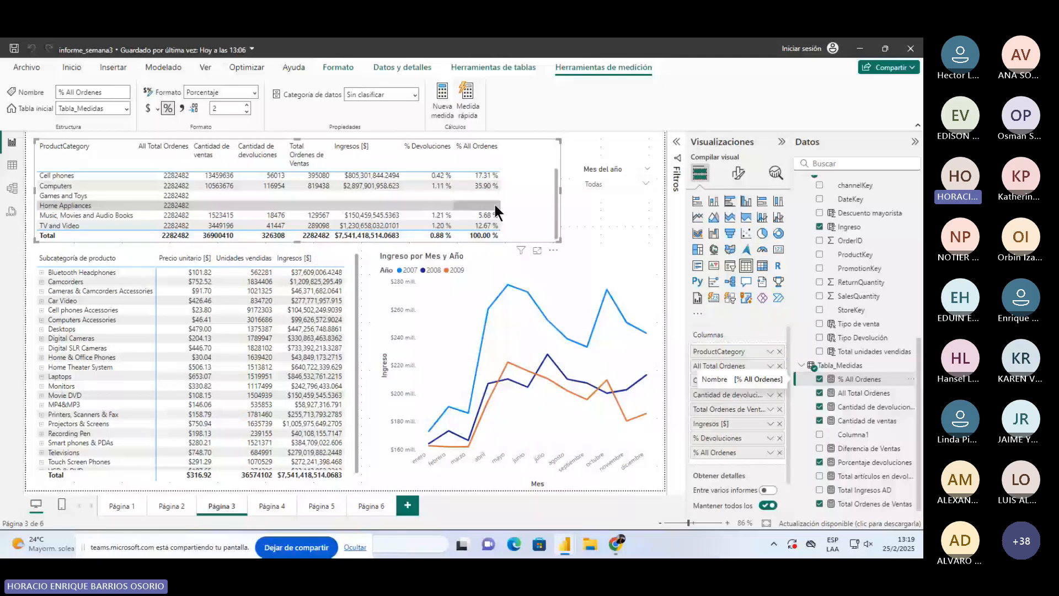
{"action": "scroll", "coordinate": [496, 206], "scroll_direction": "up", "scroll_amount": 1}
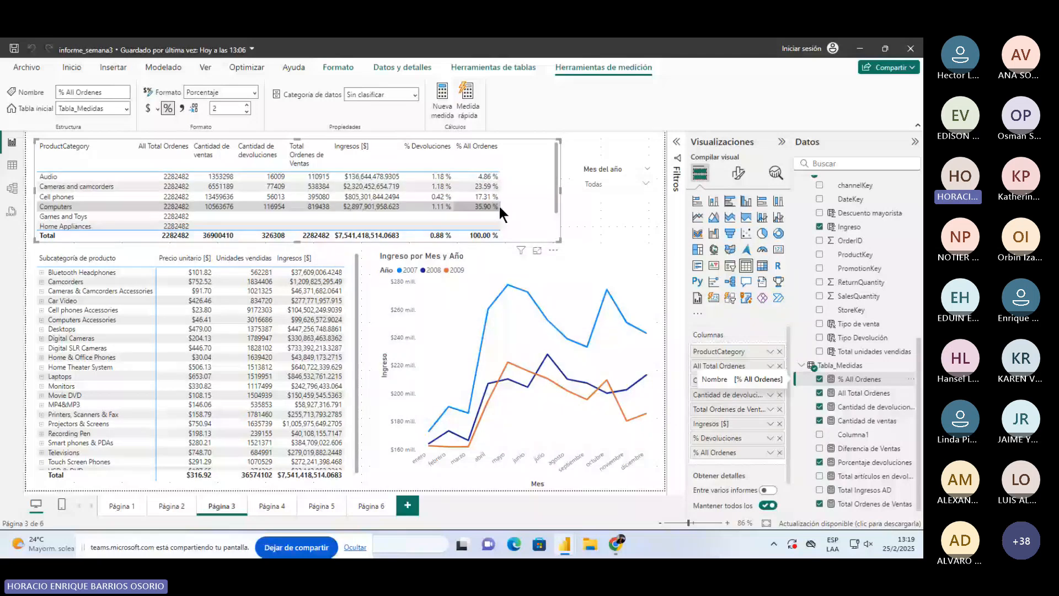
{"action": "scroll", "coordinate": [209, 203], "scroll_direction": "down", "scroll_amount": 1}
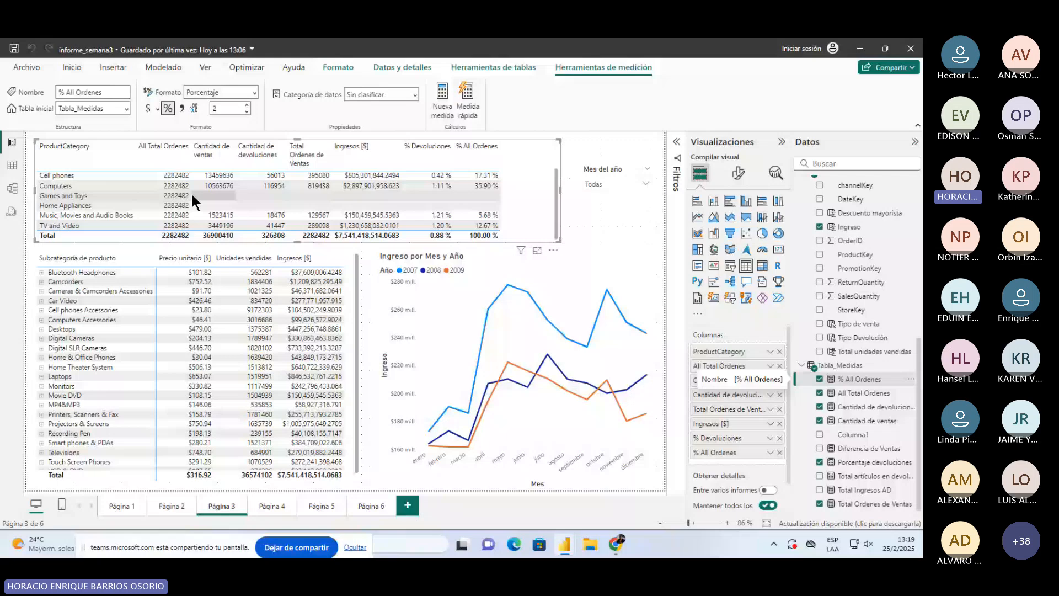
{"action": "scroll", "coordinate": [520, 194], "scroll_direction": "up", "scroll_amount": 2}
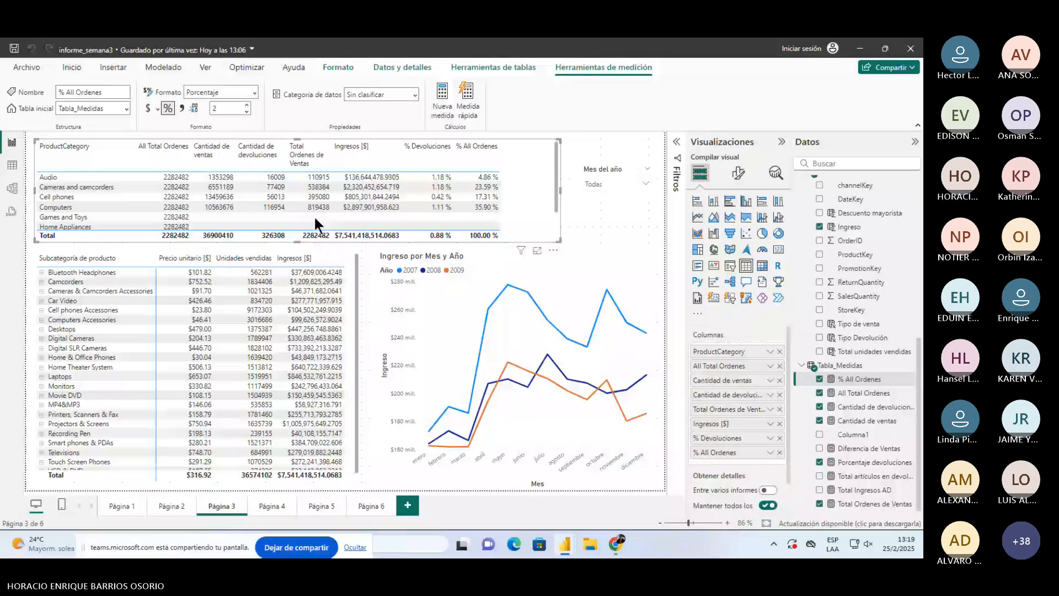
{"action": "left_click", "coordinate": [16, 51]}
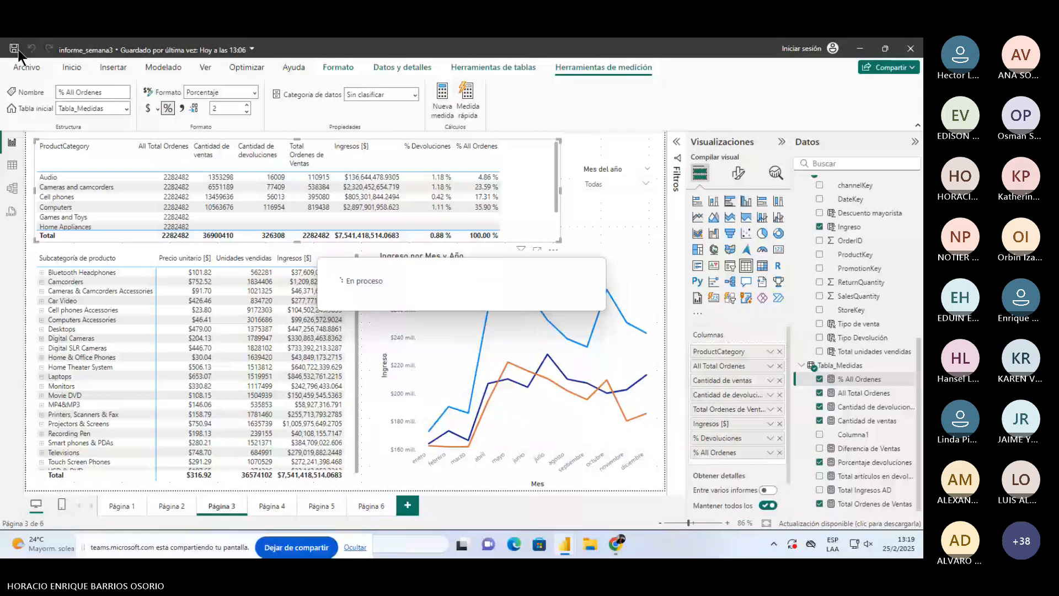
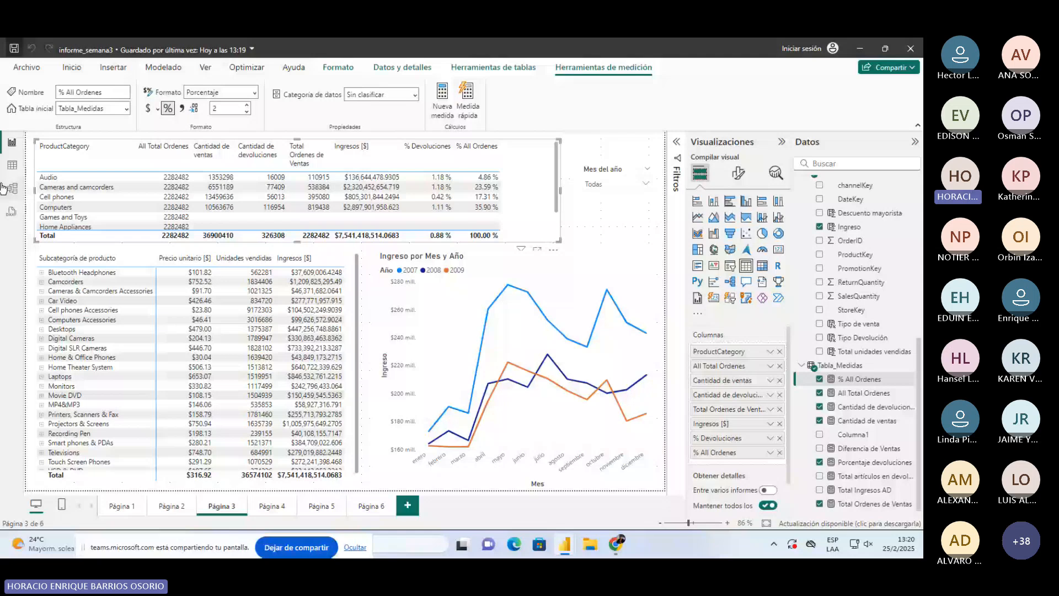
Examine the X-axis type, data format and other formatting options of the Cantidad de devoluciones por Semana del año chart on Página 4.
{"action": "left_click", "coordinate": [277, 508]}
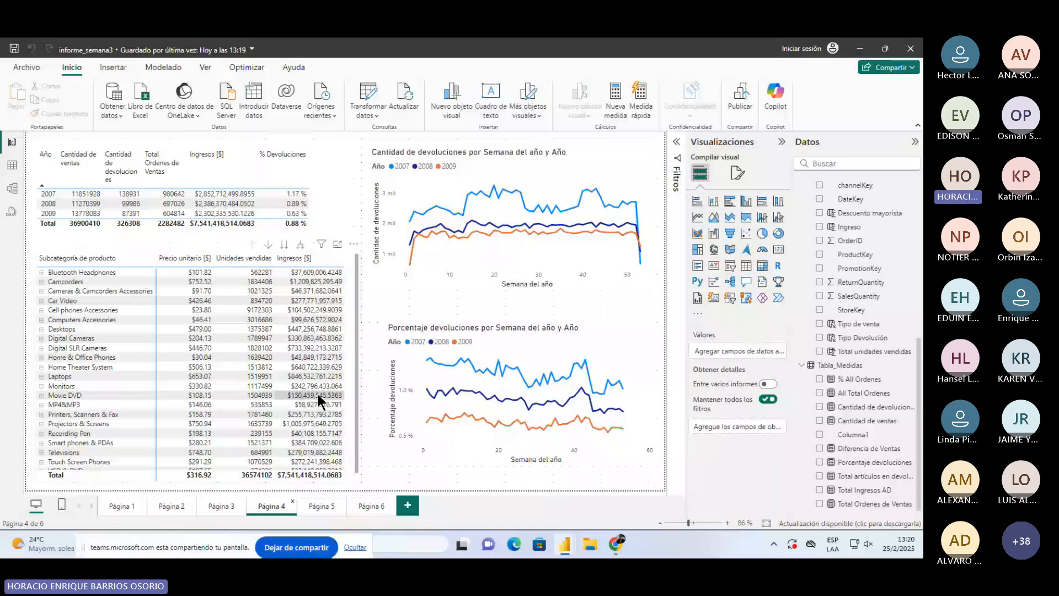
{"action": "left_click", "coordinate": [564, 283]}
{"action": "left_click", "coordinate": [738, 173]}
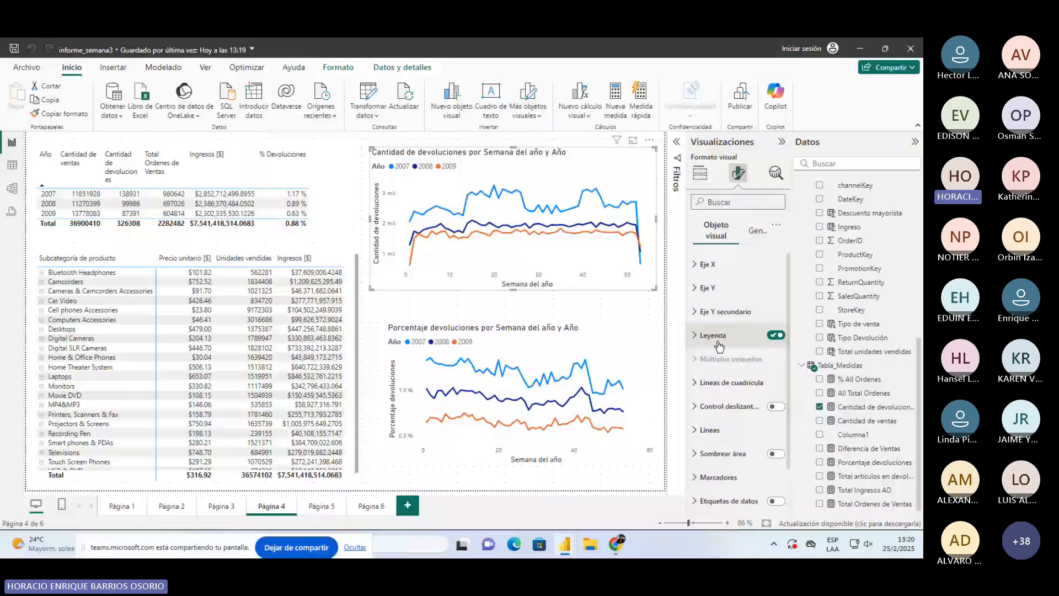
{"action": "left_click", "coordinate": [726, 269]}
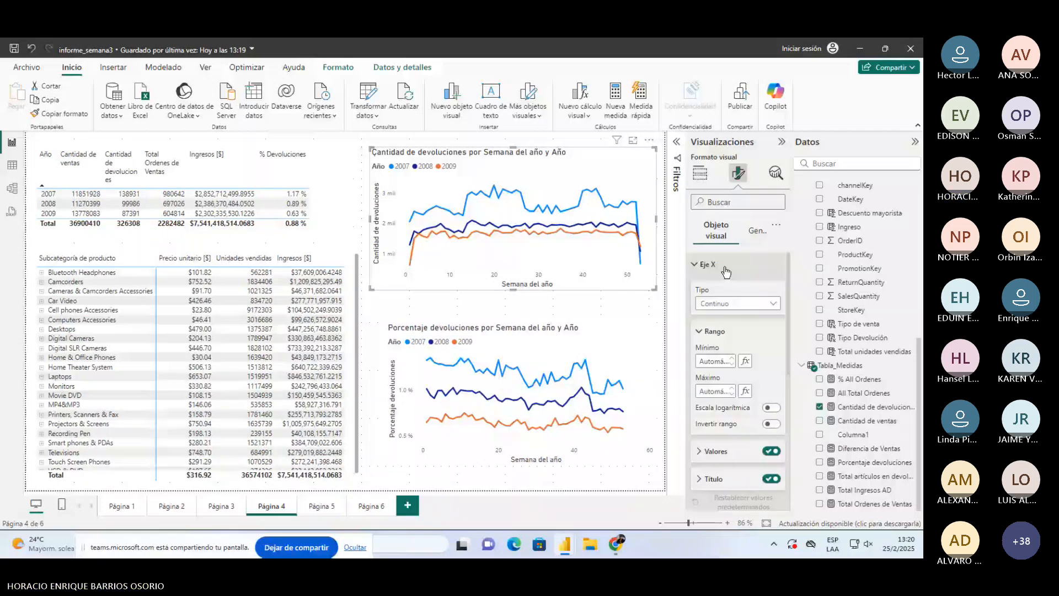
{"action": "scroll", "coordinate": [701, 394], "scroll_direction": "down", "scroll_amount": 2}
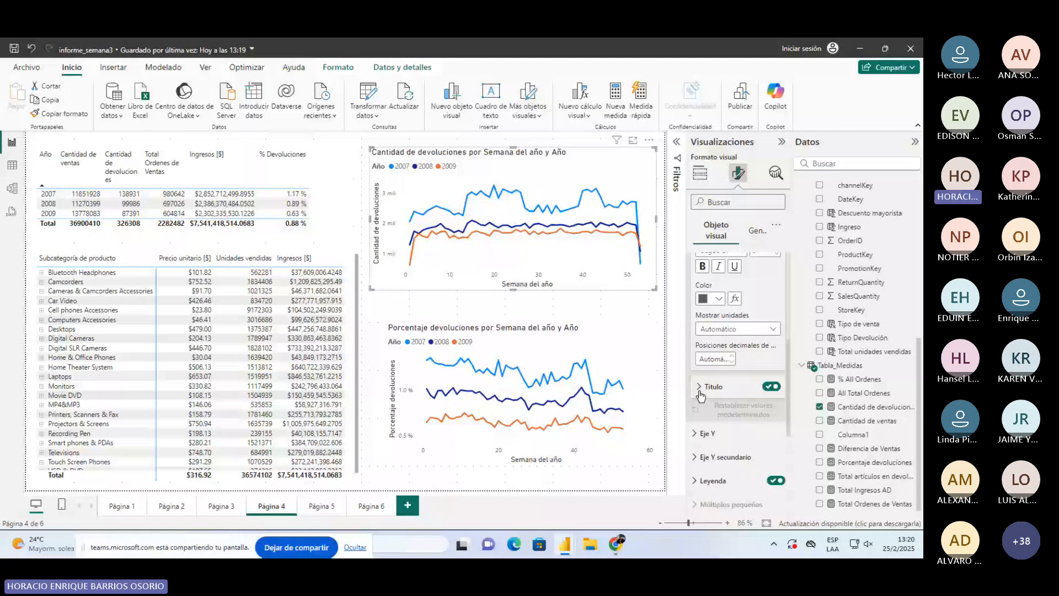
{"action": "scroll", "coordinate": [717, 354], "scroll_direction": "up", "scroll_amount": 2}
{"action": "left_click", "coordinate": [734, 304]}
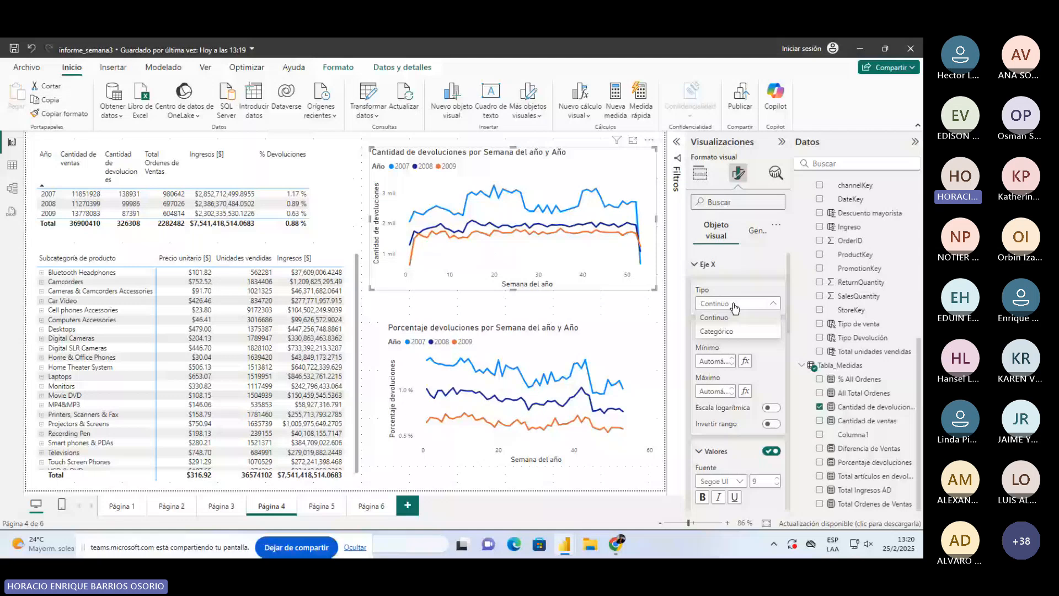
{"action": "left_click", "coordinate": [758, 231]}
{"action": "left_click", "coordinate": [703, 334]}
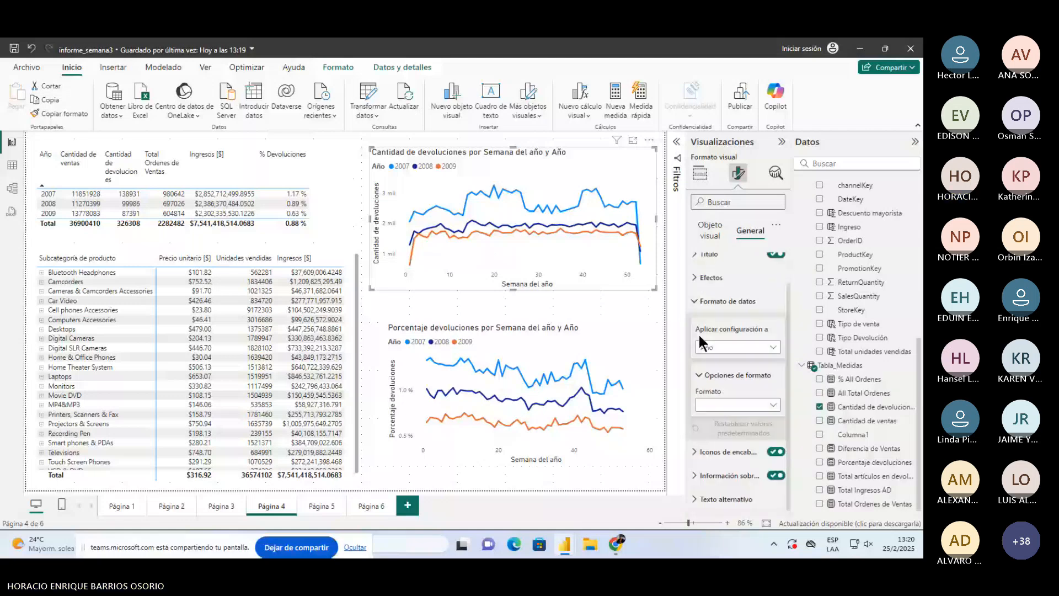
{"action": "left_click", "coordinate": [711, 230]}
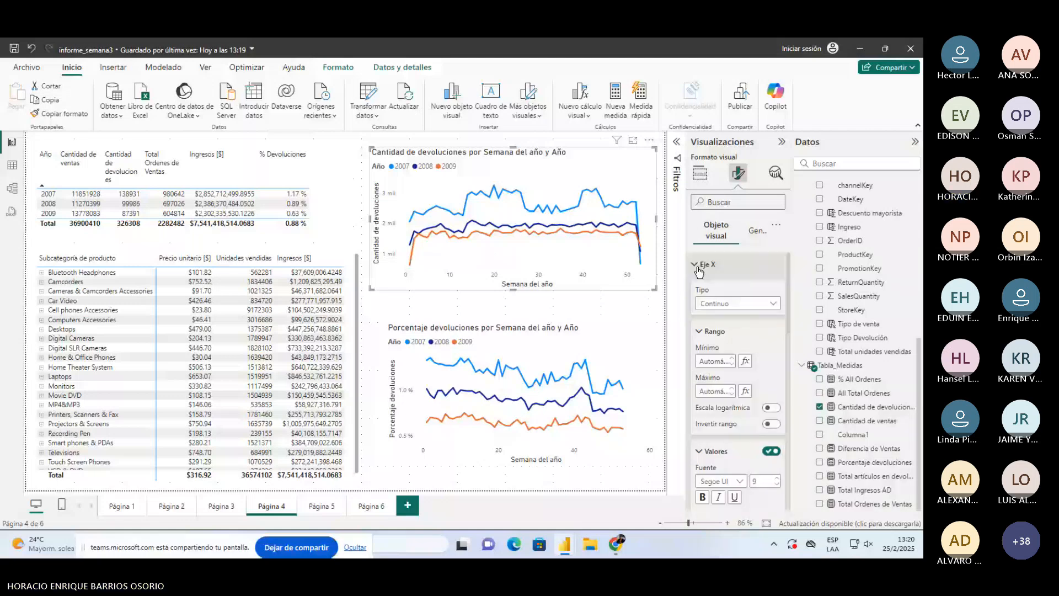
{"action": "left_click", "coordinate": [700, 268]}
{"action": "scroll", "coordinate": [704, 350], "scroll_direction": "down", "scroll_amount": 2}
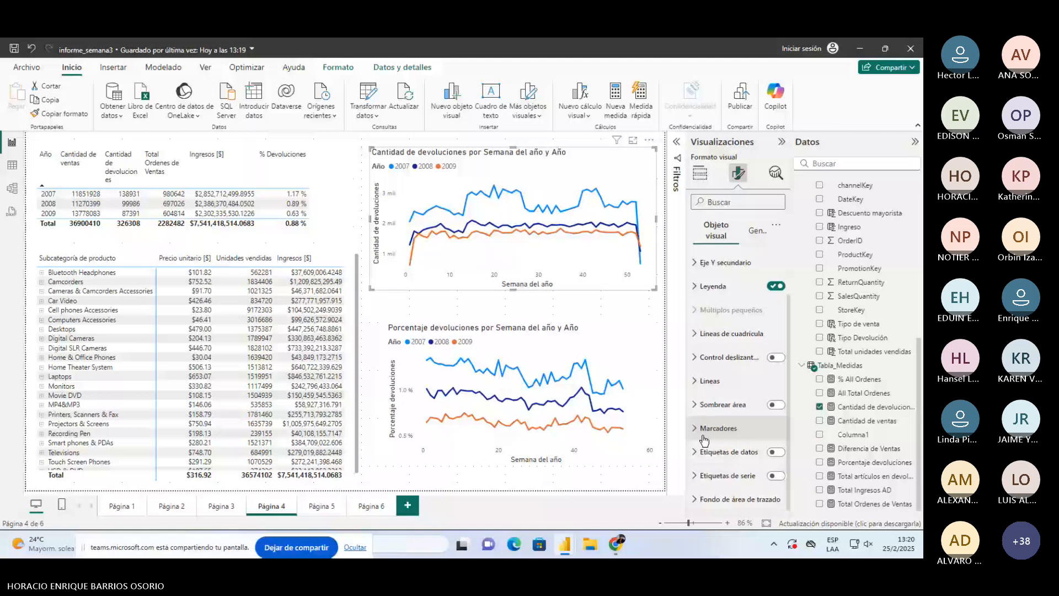
Check Página 5 of the semana 3 report for comparison, and return to informe_semana3.
{"action": "left_click", "coordinate": [278, 506]}
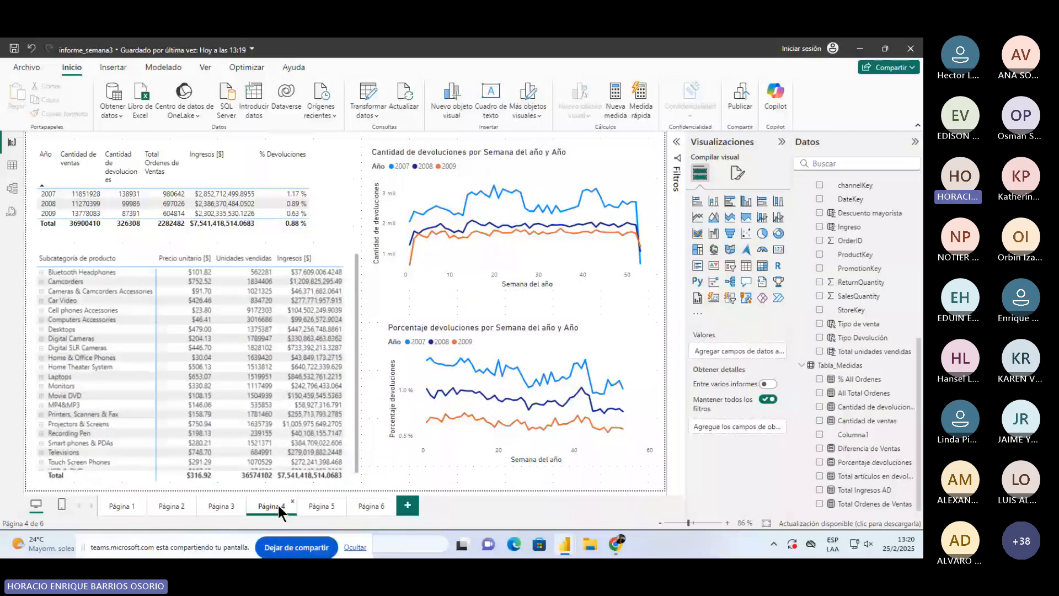
{"action": "key", "text": "alt+Tab"}
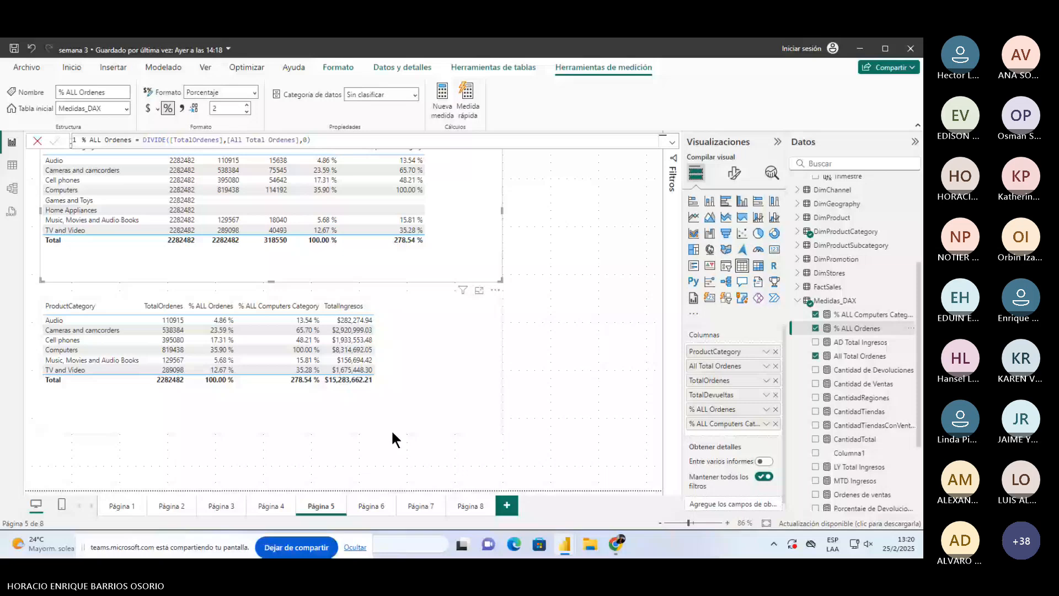
{"action": "key", "text": "alt+Tab"}
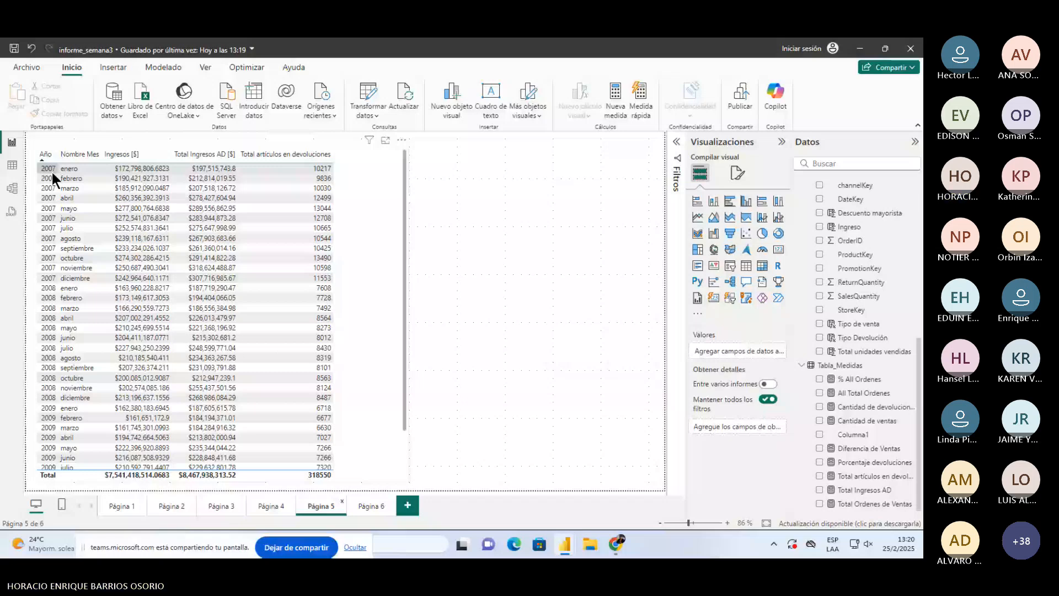
Add the Diferencia de Ventas measure as the last column of the yearly and monthly table on Página 5.
{"action": "left_click", "coordinate": [256, 176]}
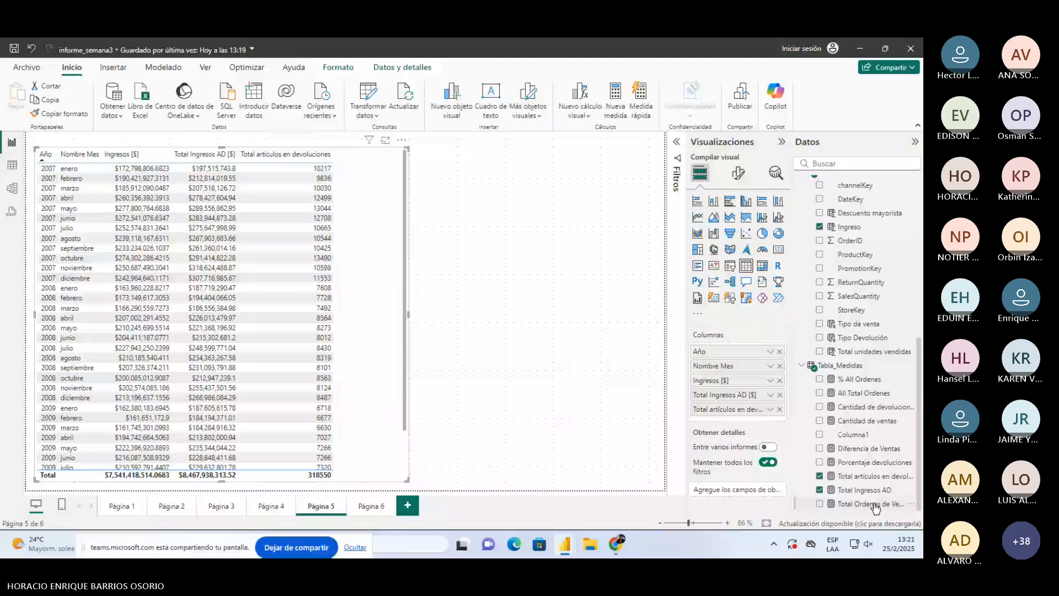
{"action": "left_click", "coordinate": [867, 420]}
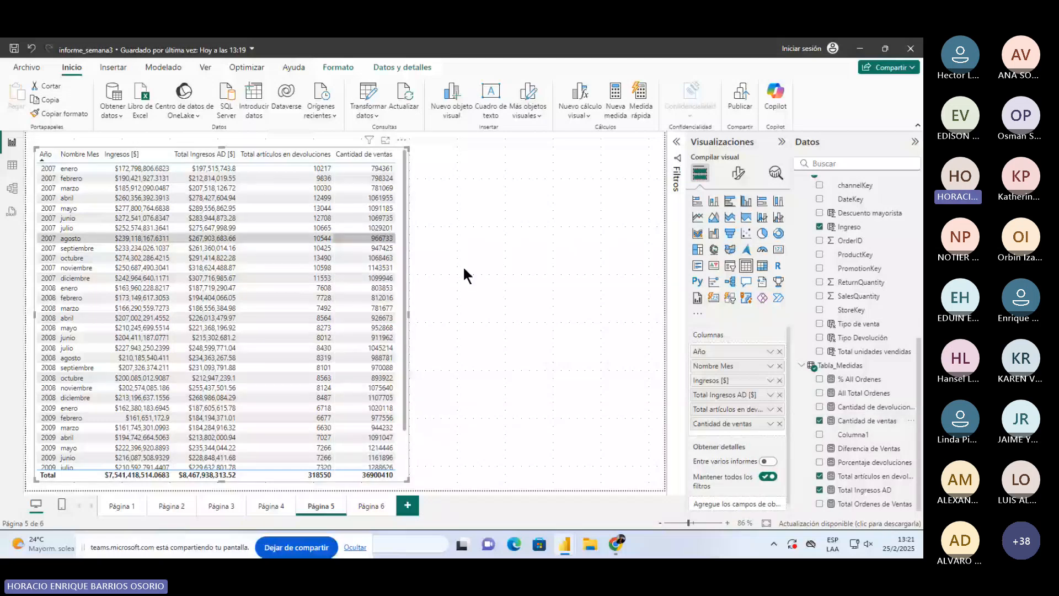
{"action": "left_click", "coordinate": [899, 424]}
{"action": "left_click_drag", "start_coordinate": [883, 448], "coordinate": [758, 425]}
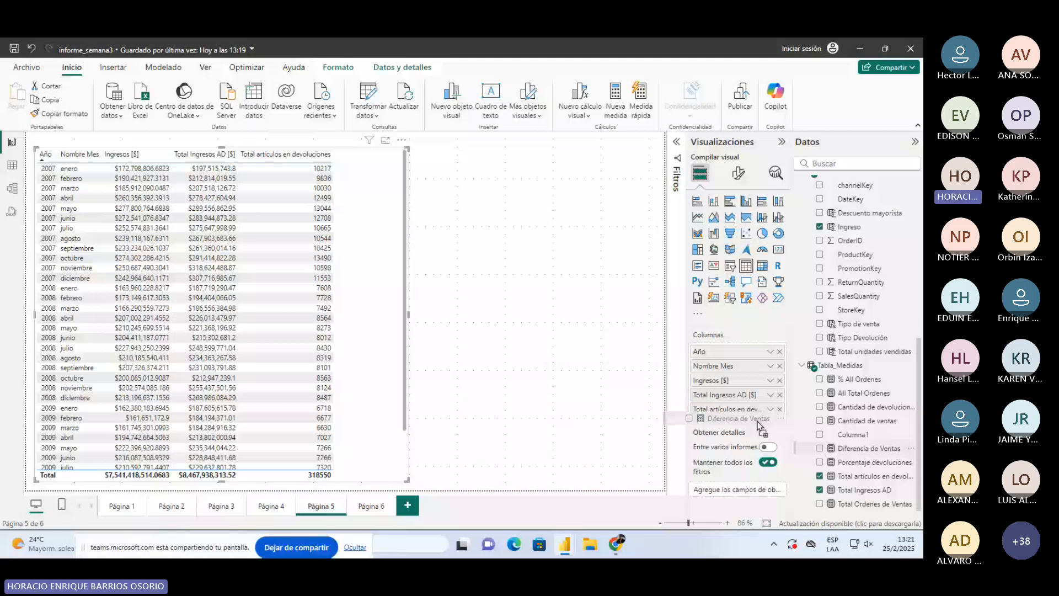
{"action": "left_click_drag", "start_coordinate": [759, 425], "coordinate": [758, 424]}
Rename the table's Diferencia de Ventas column to Total de artículos vendidos, and widen the table to show it fully.
{"action": "double_click", "coordinate": [713, 424]}
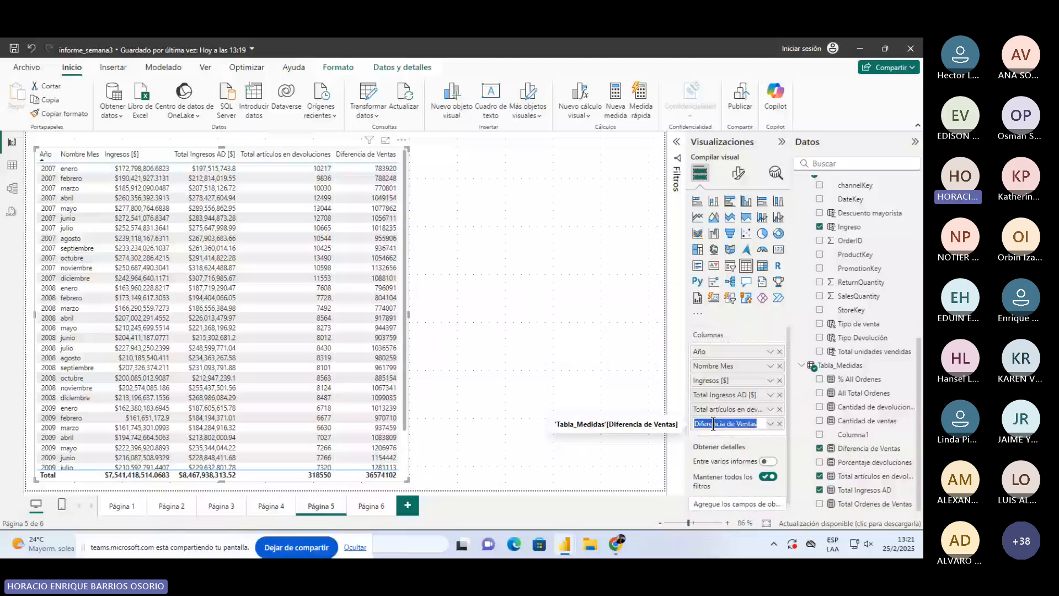
{"action": "type", "text": "Total "}
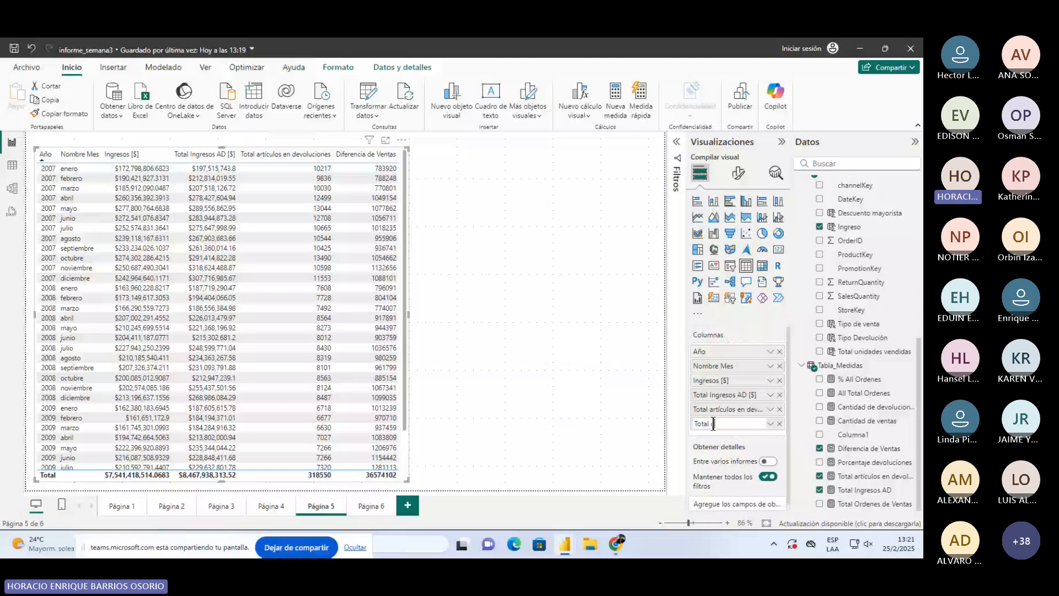
{"action": "type", "text": "de articul"}
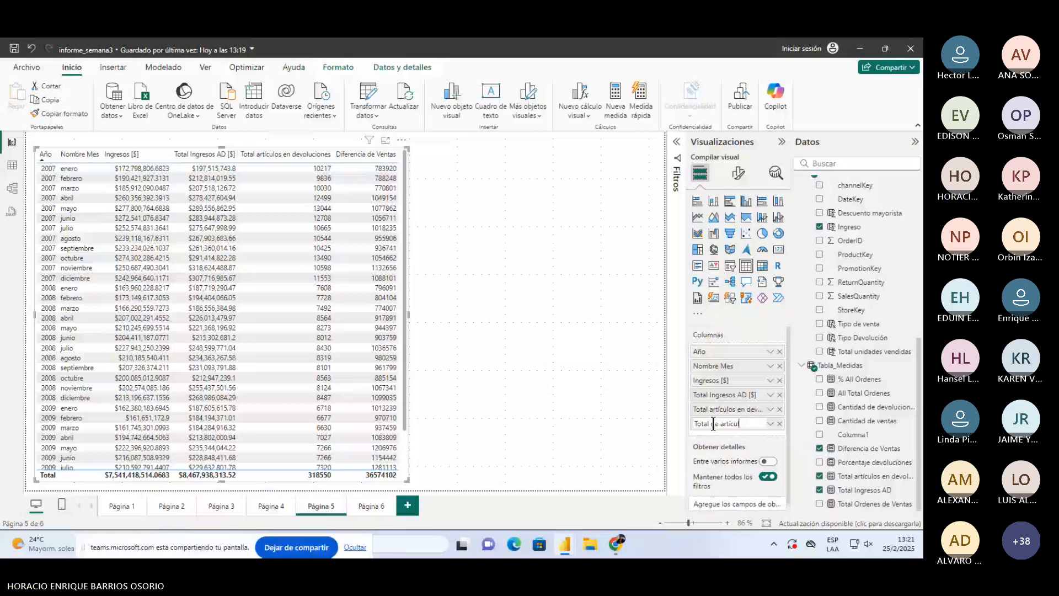
{"action": "type", "text": "os vendidos"}
{"action": "key", "text": "Return"}
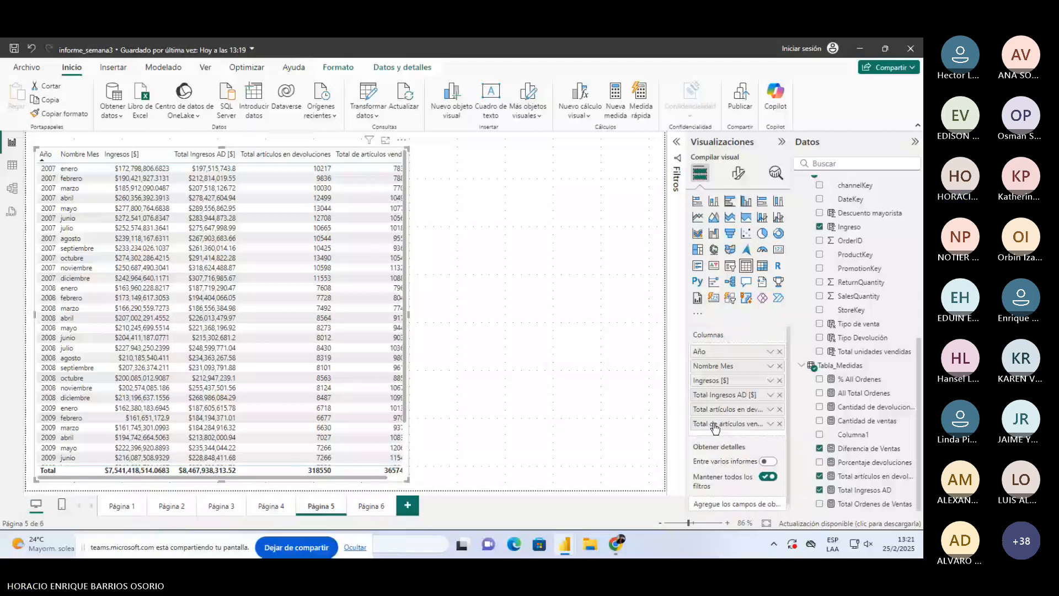
{"action": "left_click_drag", "start_coordinate": [408, 315], "coordinate": [641, 309]}
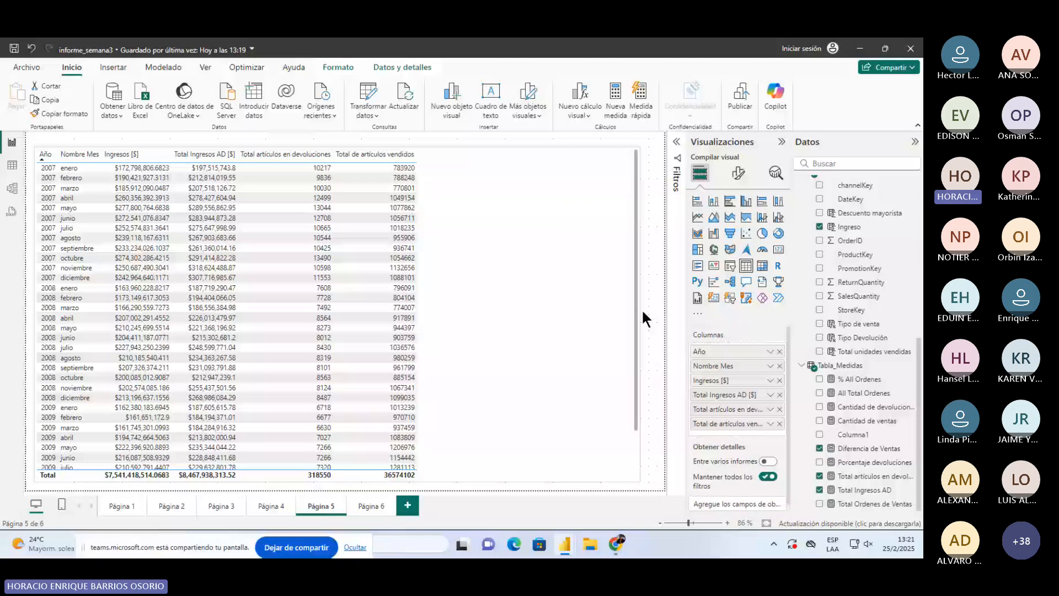
Check Páginas 4 to 8 of the semana 3 report for reference, and return to informe_semana3.
{"action": "key", "text": "alt+Tab"}
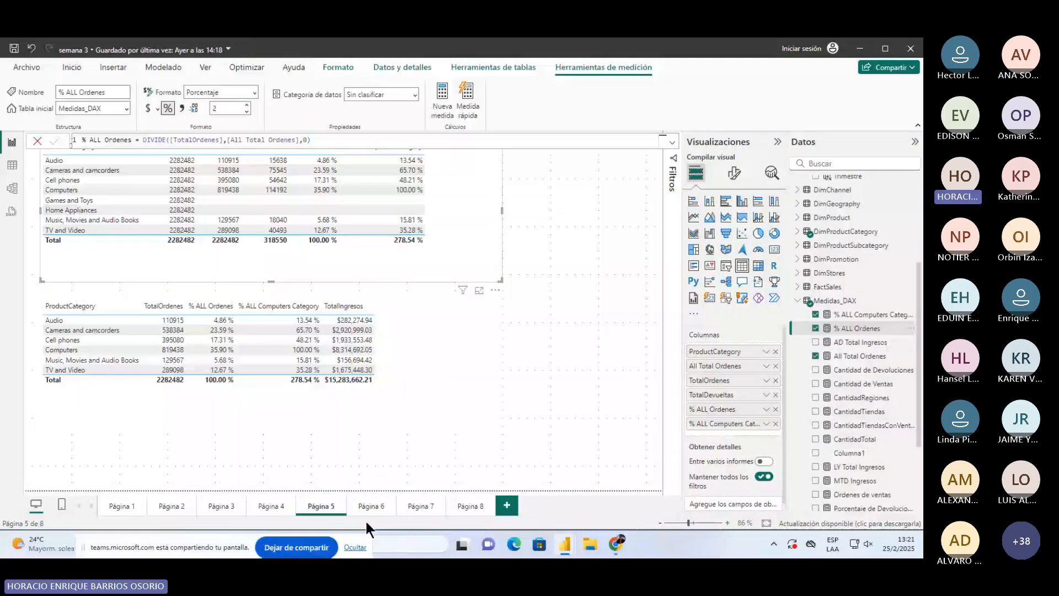
{"action": "left_click", "coordinate": [371, 506]}
{"action": "left_click", "coordinate": [419, 506]}
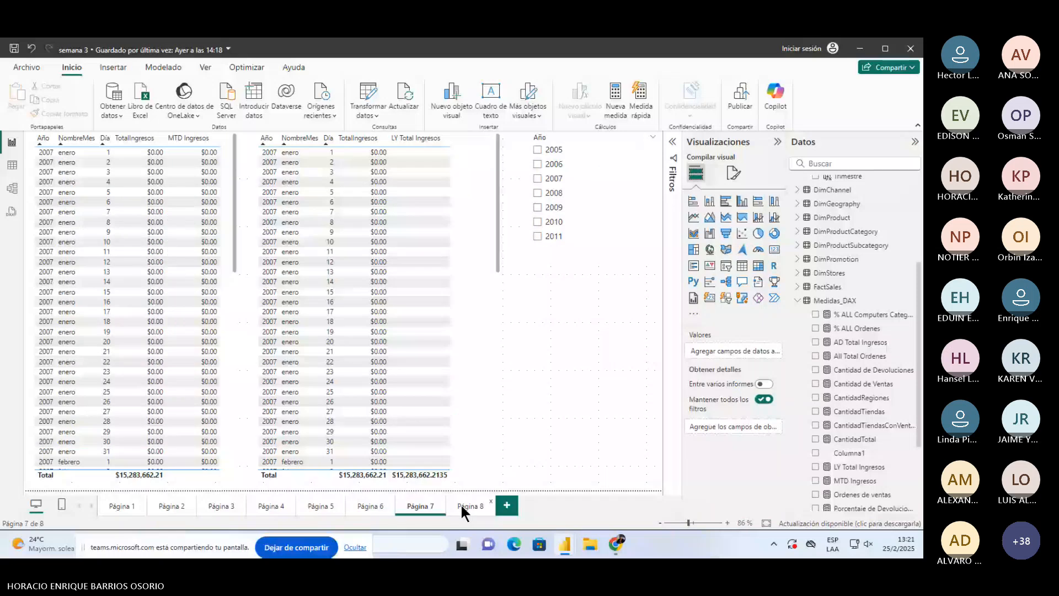
{"action": "left_click", "coordinate": [461, 505]}
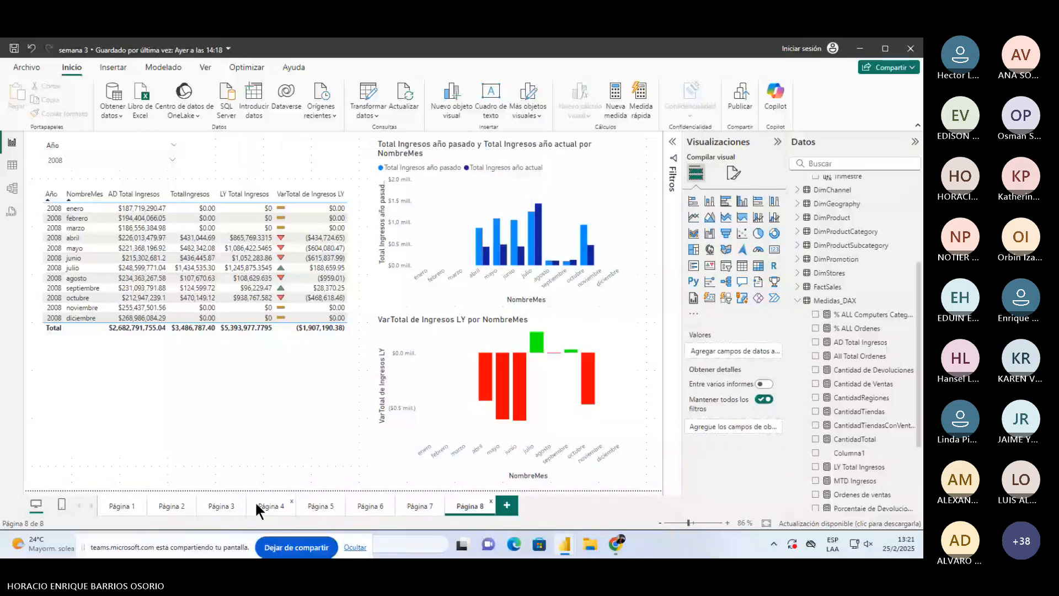
{"action": "left_click", "coordinate": [256, 504]}
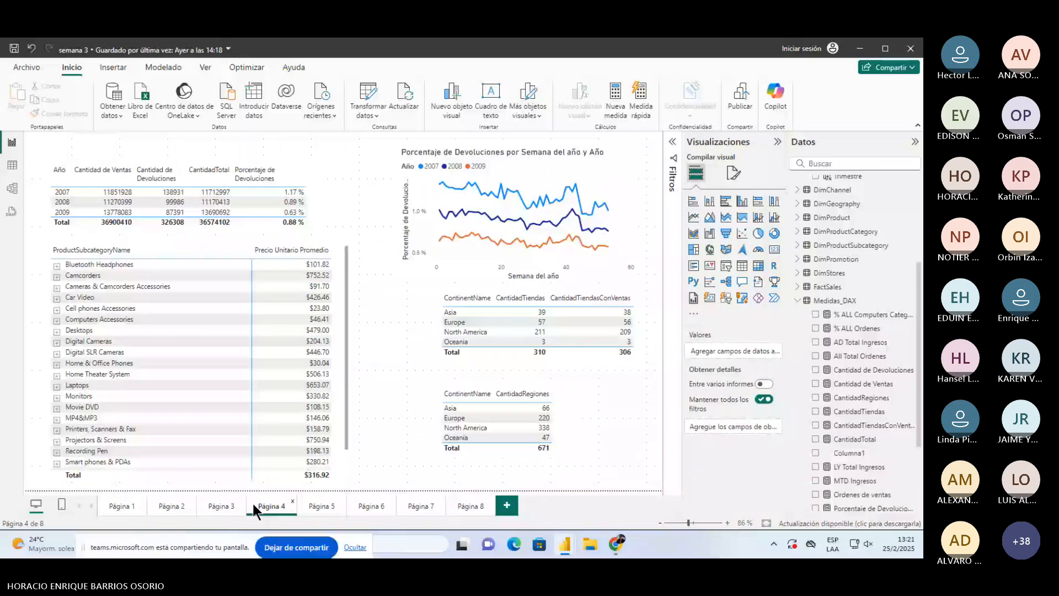
{"action": "left_click", "coordinate": [329, 505]}
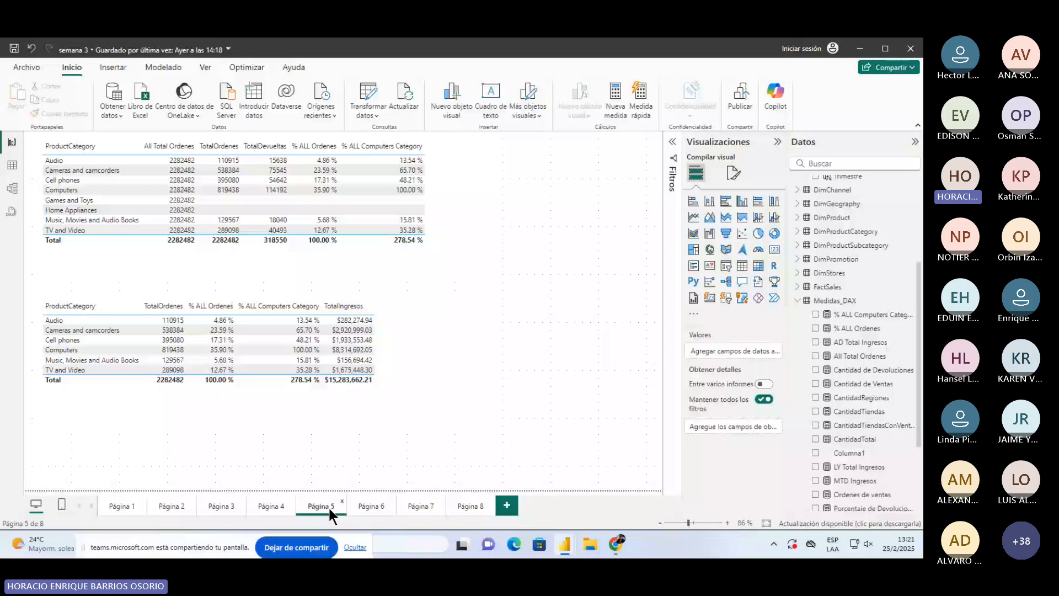
{"action": "key", "text": "alt+Tab"}
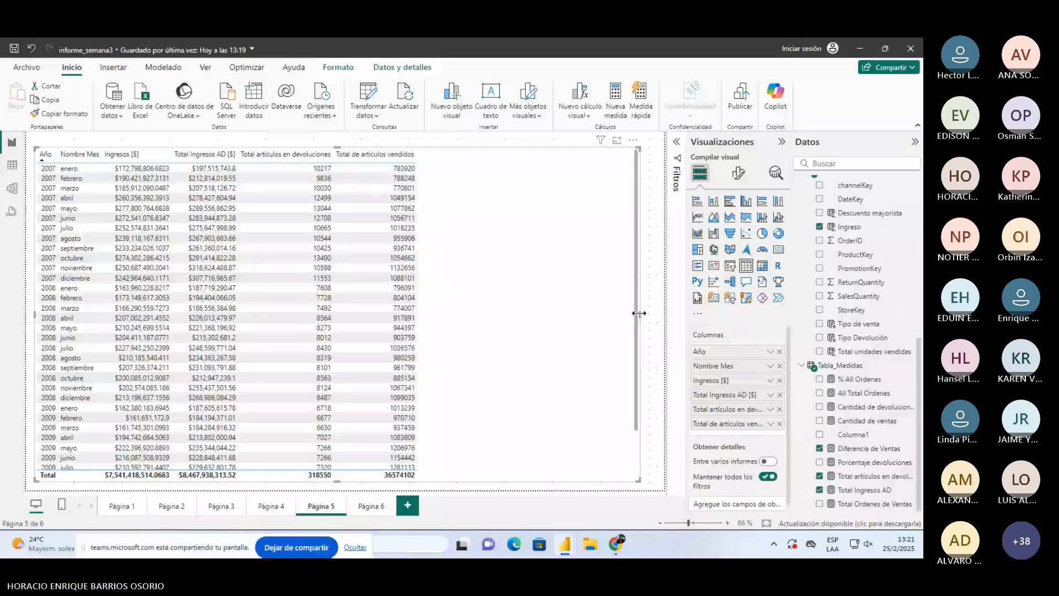
Narrow the table to fit its columns, and insert an area chart in the free space beside it.
{"action": "left_click_drag", "start_coordinate": [640, 314], "coordinate": [434, 312]}
{"action": "left_click", "coordinate": [434, 312]}
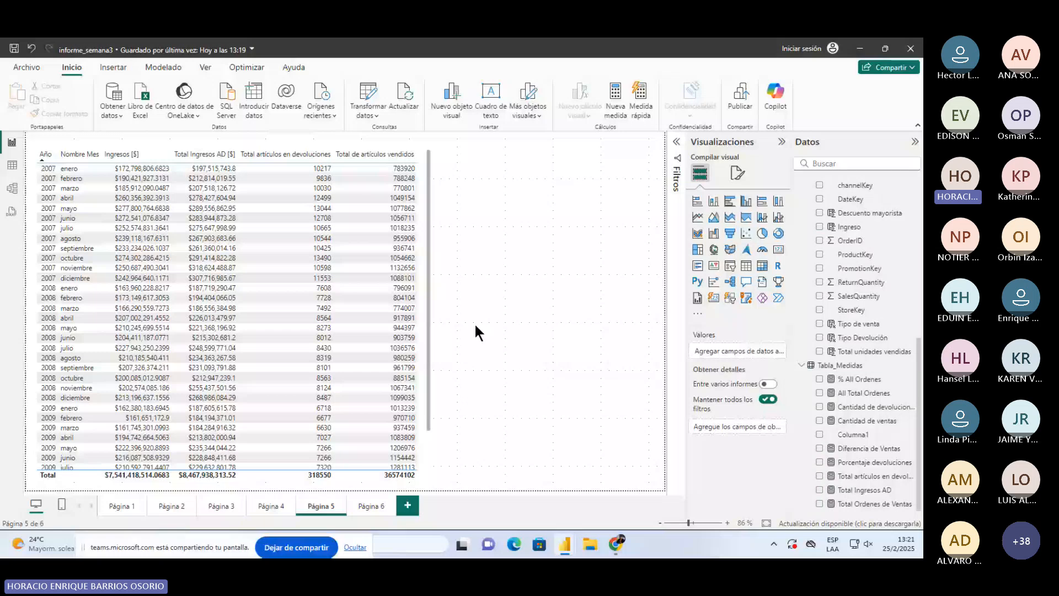
{"action": "left_click", "coordinate": [715, 218]}
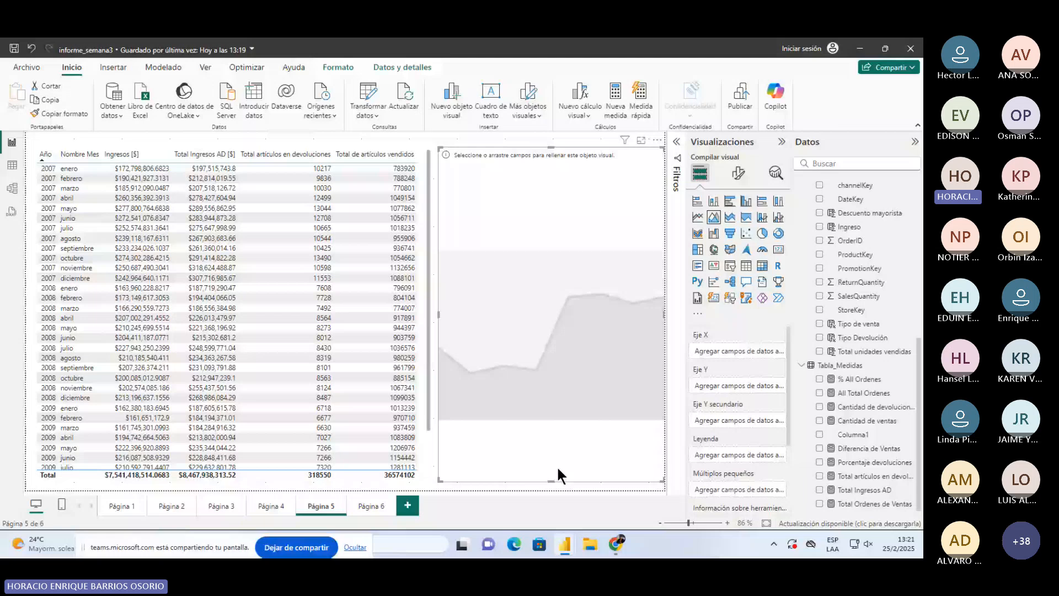
Put Nombre Mes from DimCalendar on the area chart's X-axis and rename the field as Mes.
{"action": "scroll", "coordinate": [881, 388], "scroll_direction": "up", "scroll_amount": 2}
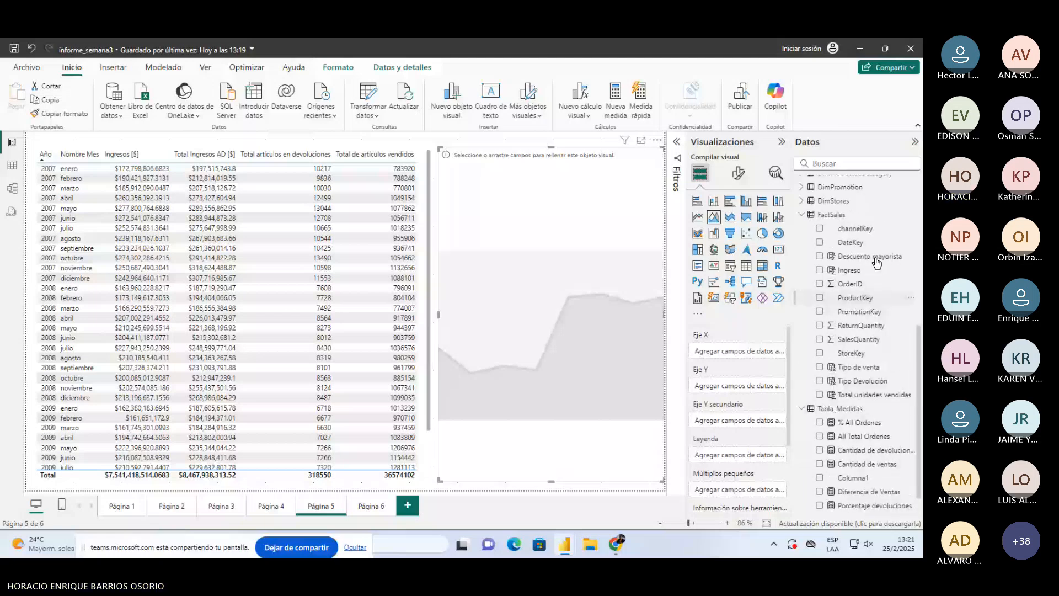
{"action": "scroll", "coordinate": [869, 274], "scroll_direction": "up", "scroll_amount": 5}
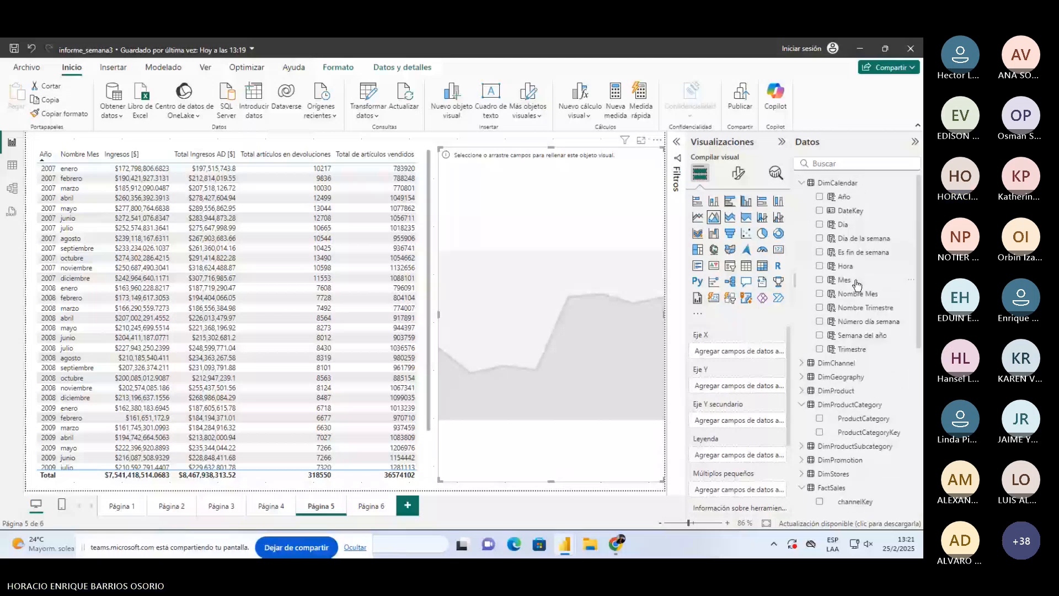
{"action": "left_click_drag", "start_coordinate": [856, 284], "coordinate": [771, 335]}
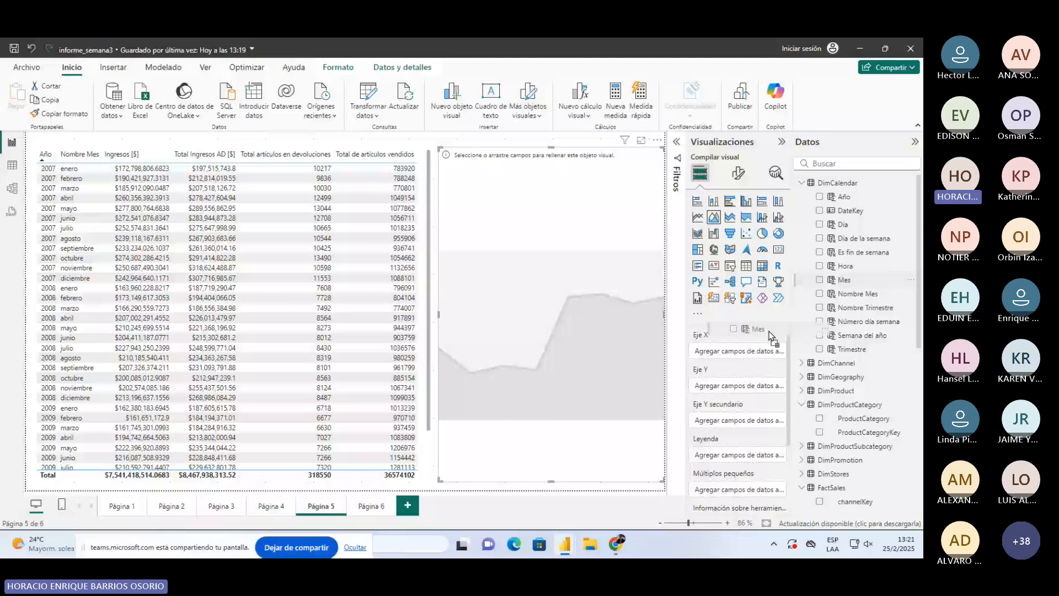
{"action": "left_click_drag", "start_coordinate": [771, 335], "coordinate": [723, 353]}
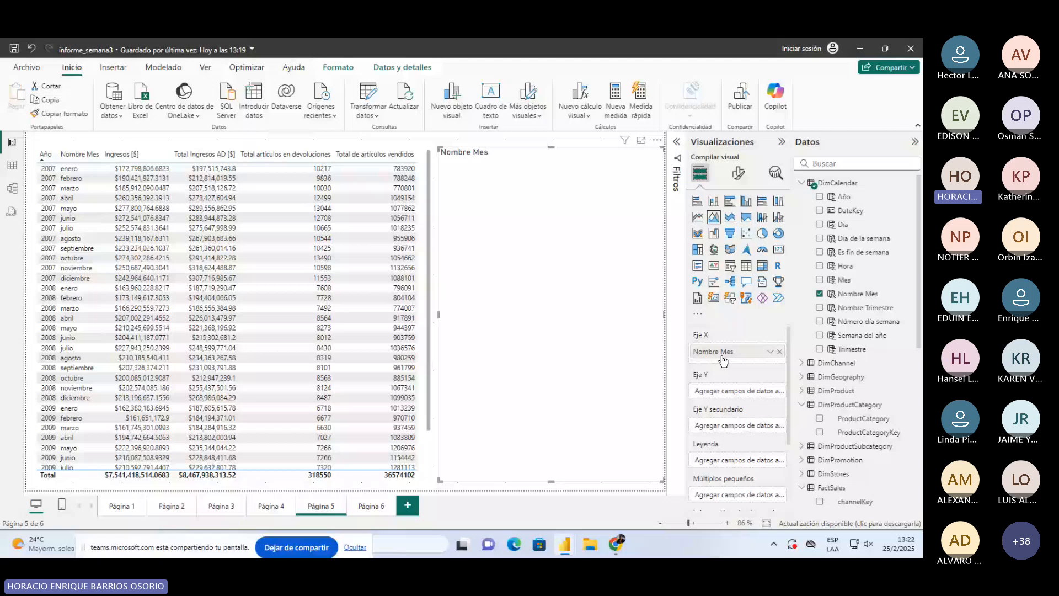
{"action": "double_click", "coordinate": [723, 354]}
{"action": "type", "text": "Mes"}
{"action": "key", "text": "Return"}
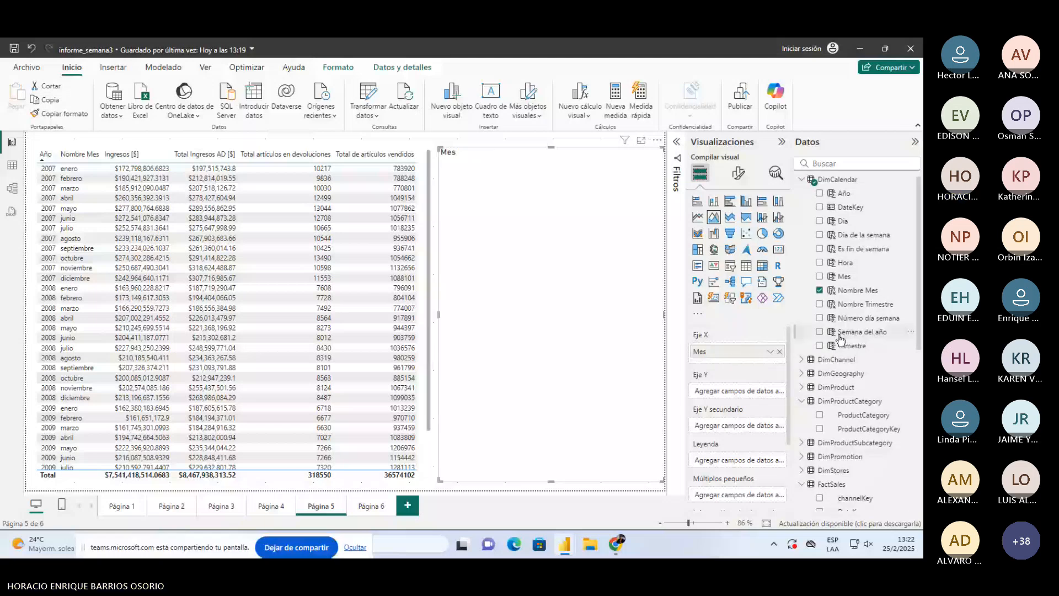
Plot Total artículos en devoluciones on the chart's Y-axis and Diferencia de Ventas on its secondary Y-axis.
{"action": "scroll", "coordinate": [888, 482], "scroll_direction": "down", "scroll_amount": 5}
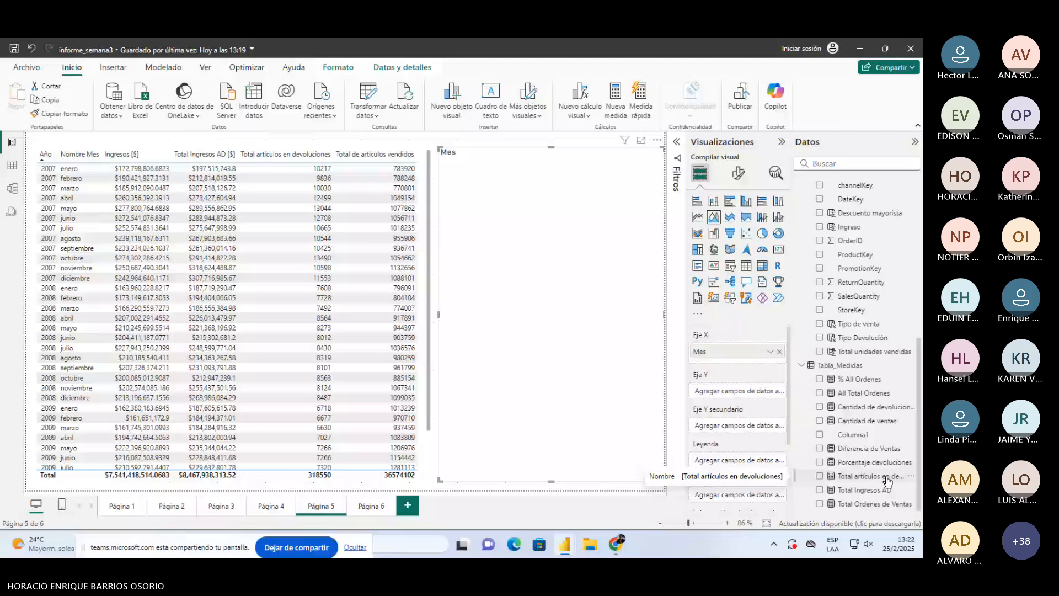
{"action": "left_click_drag", "start_coordinate": [888, 482], "coordinate": [753, 393]}
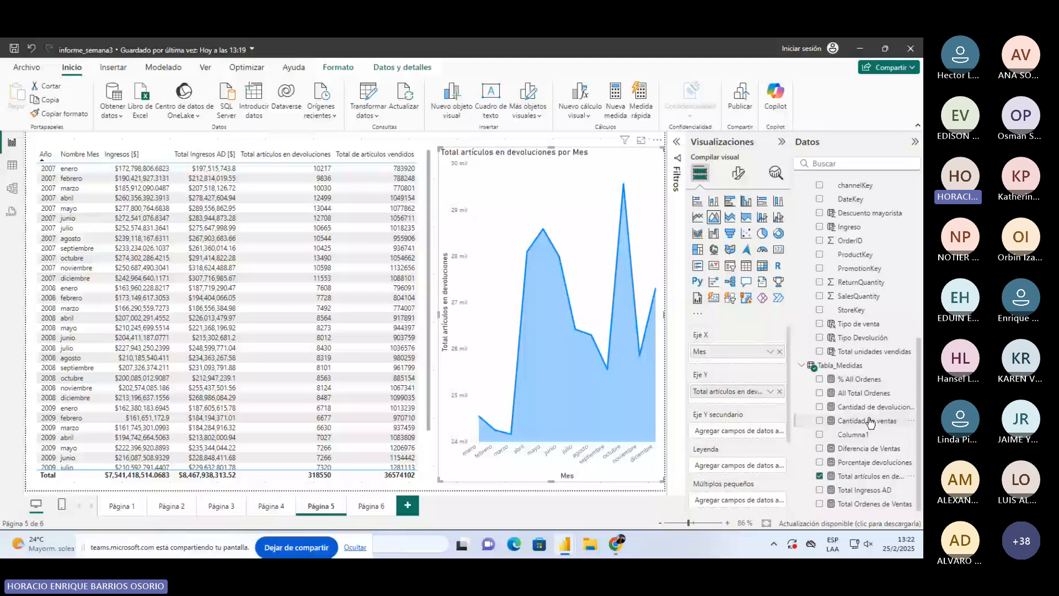
{"action": "left_click_drag", "start_coordinate": [869, 448], "coordinate": [749, 450]}
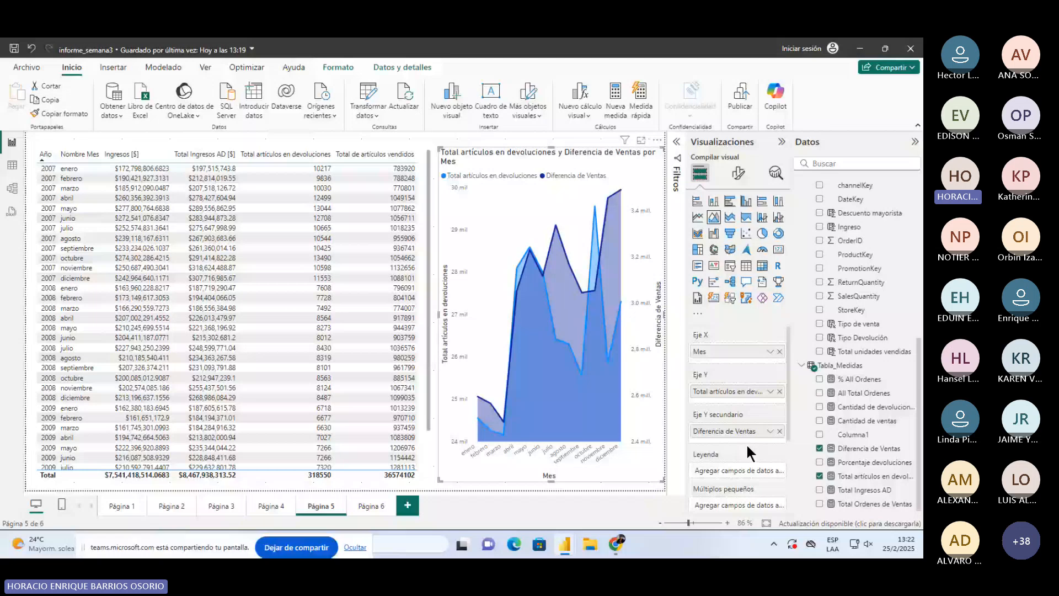
Convert the area chart to a line chart and rename its Y-axis field as Artículos devueltos.
{"action": "left_click", "coordinate": [701, 216]}
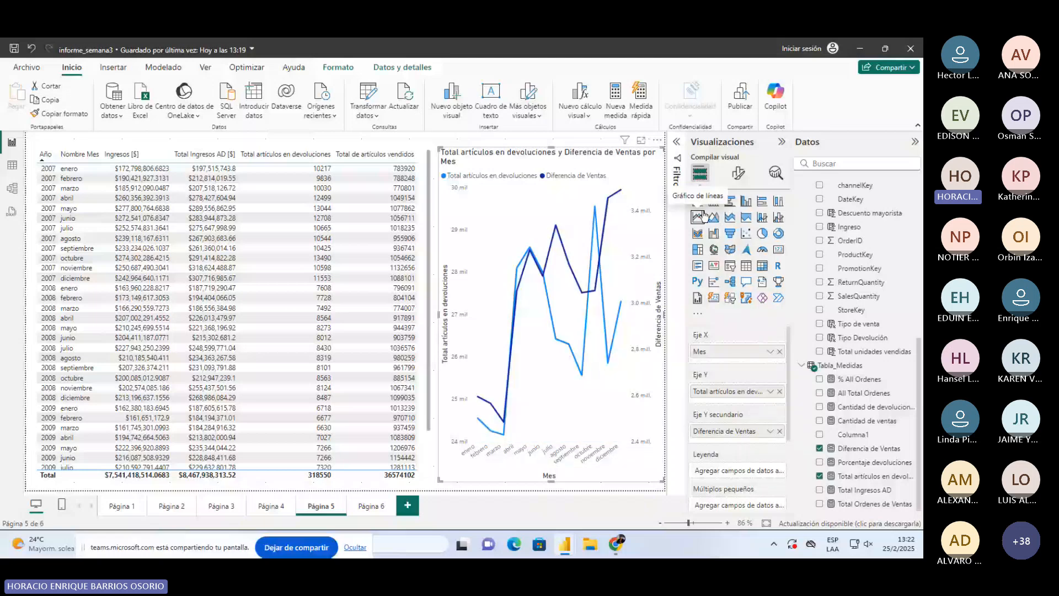
{"action": "double_click", "coordinate": [727, 393]}
{"action": "type", "text": "A"}
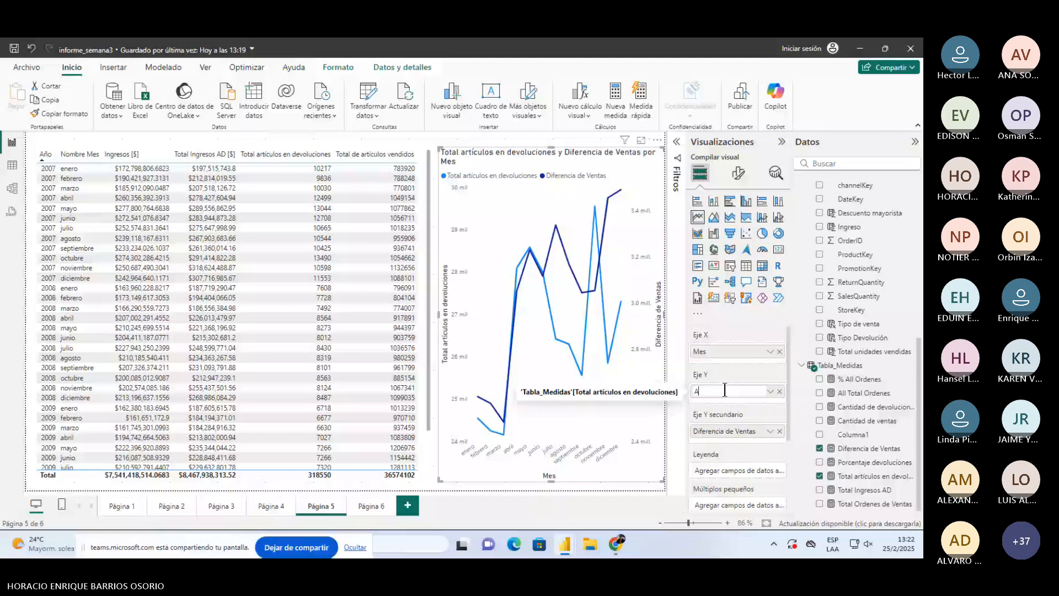
{"action": "type", "text": "rticulos"}
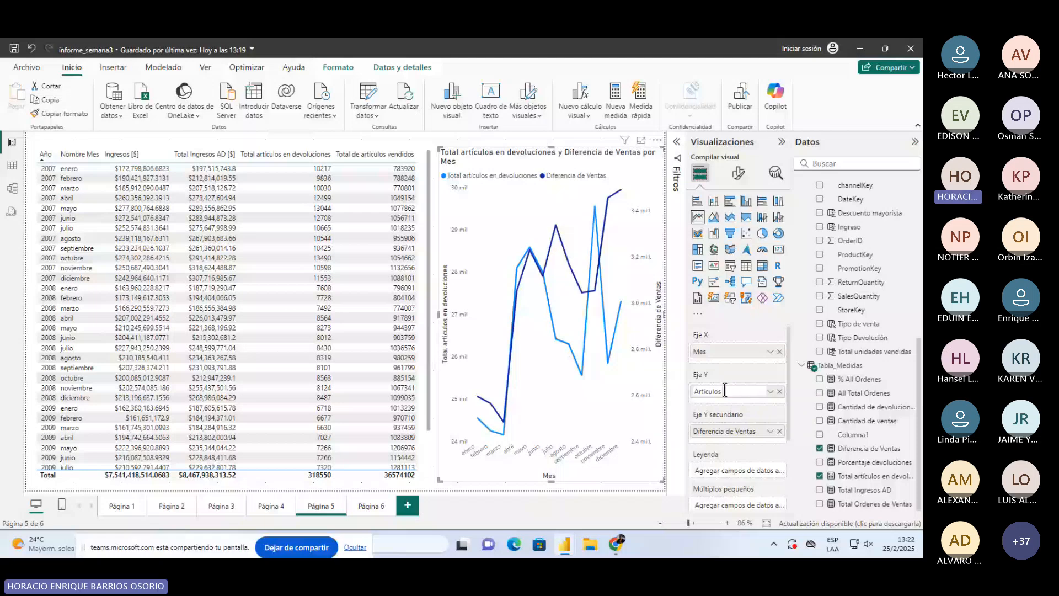
{"action": "type", "text": " devueltos"}
{"action": "key", "text": "Return"}
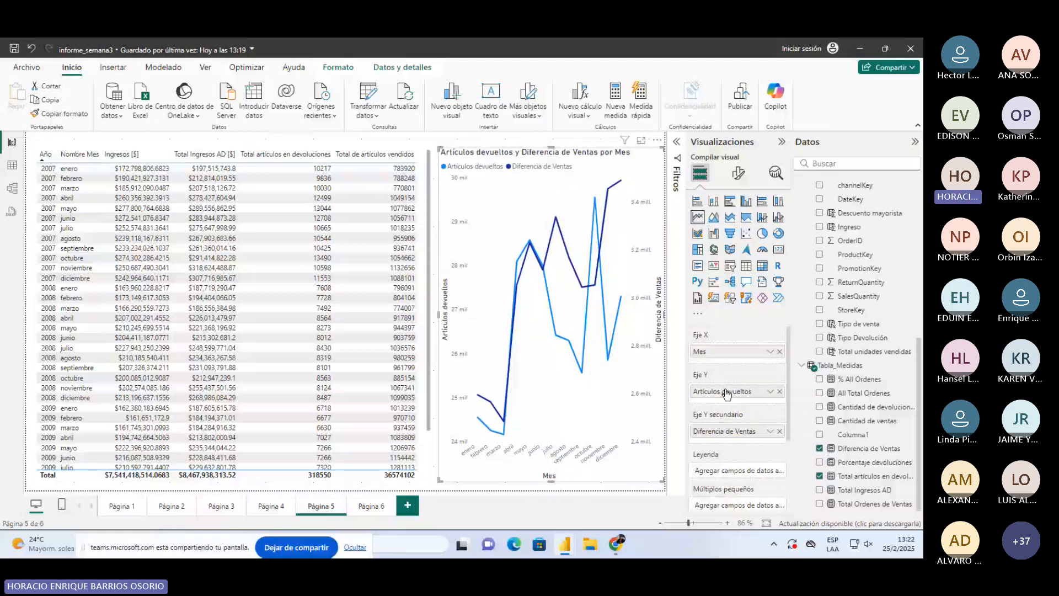
Remove Diferencia de Ventas from the chart's secondary Y-axis, and shorten the chart to the upper half of the page.
{"action": "left_click_drag", "start_coordinate": [725, 431], "coordinate": [554, 436]}
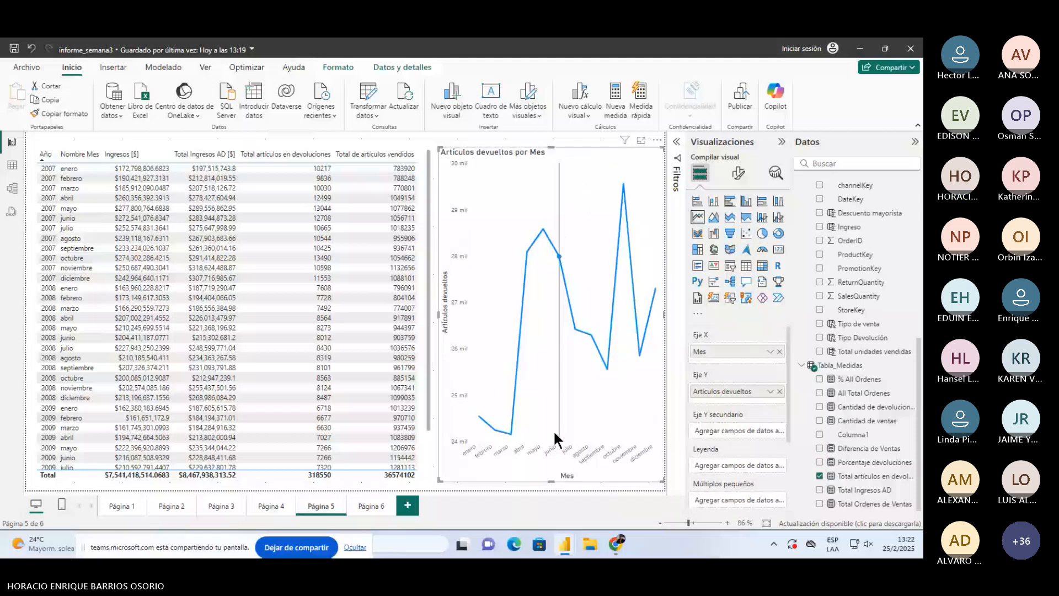
{"action": "mouse_move", "coordinate": [622, 189]}
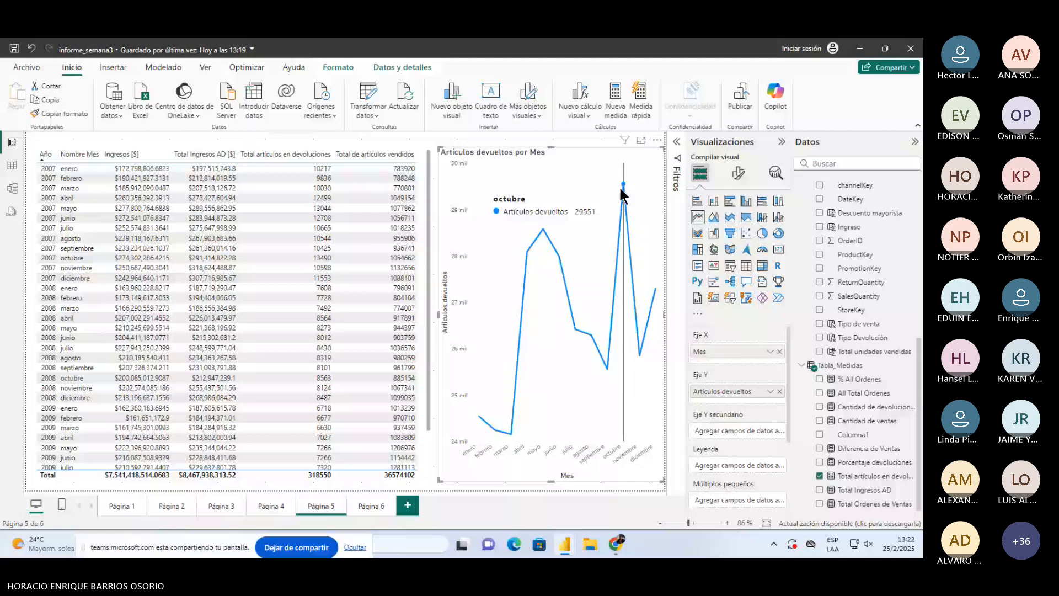
{"action": "left_click_drag", "start_coordinate": [551, 482], "coordinate": [553, 301]}
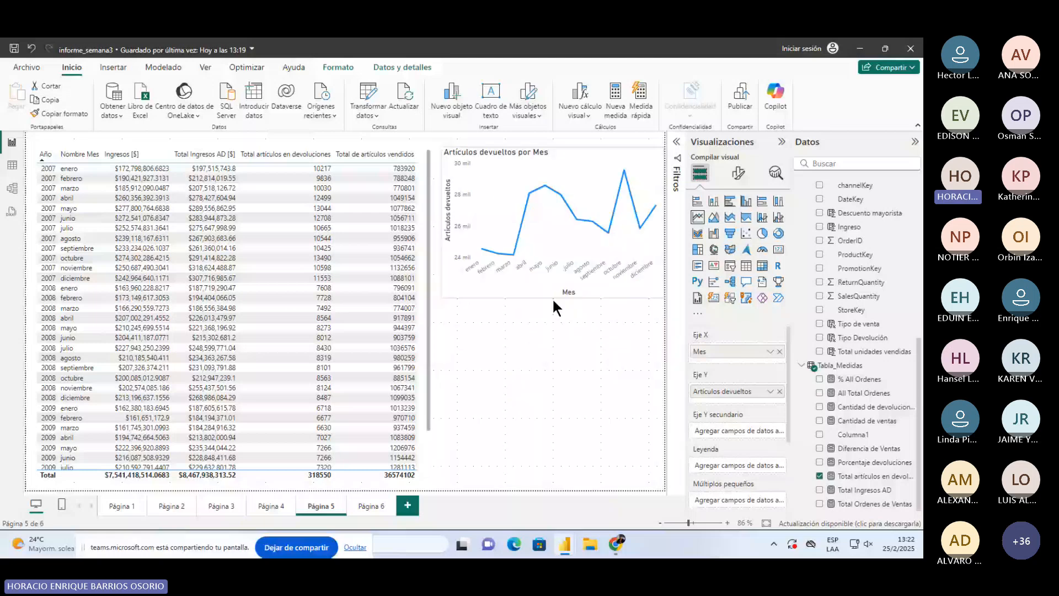
Duplicate the Artículos devueltos por Mes chart and place the copy directly below the original.
{"action": "key", "text": "ctrl+c"}
{"action": "key", "text": "ctrl+v"}
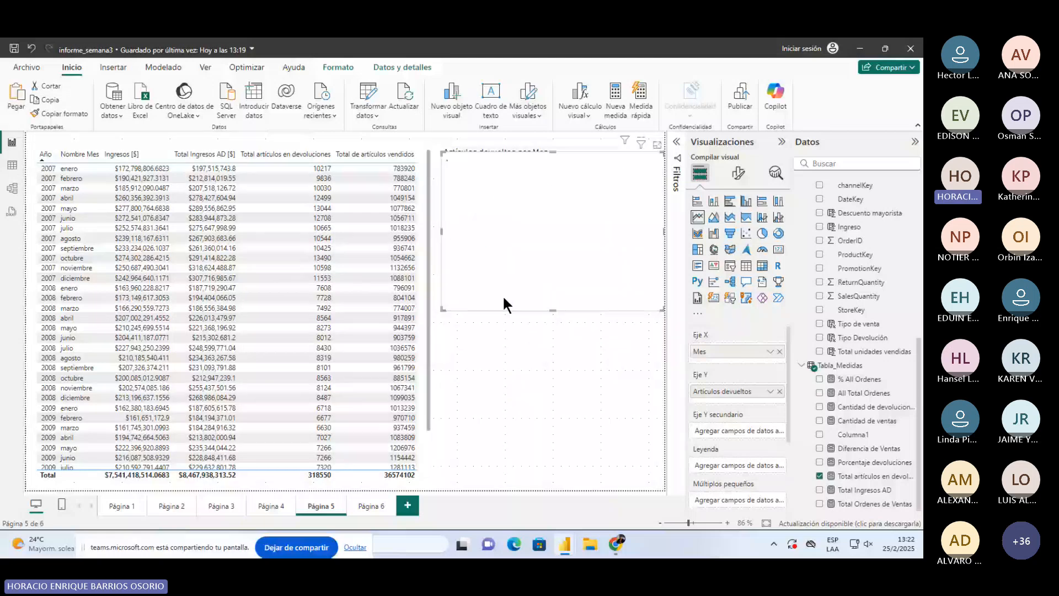
{"action": "left_click_drag", "start_coordinate": [503, 298], "coordinate": [503, 461]}
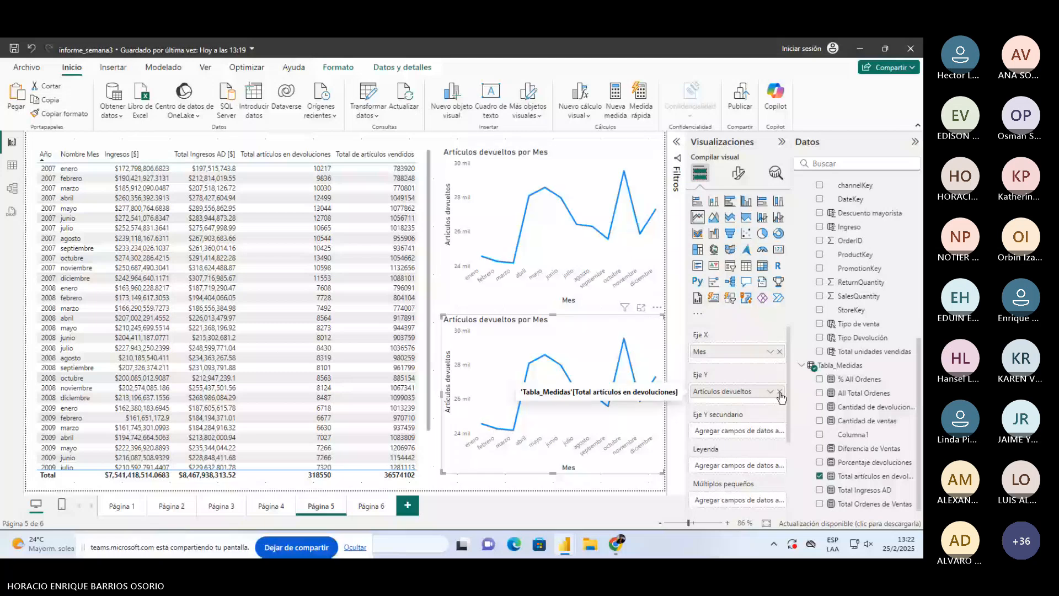
Replace the lower line chart's Y-axis field with Diferencia de Ventas and rename it as Artículos vendidos.
{"action": "left_click", "coordinate": [780, 392]}
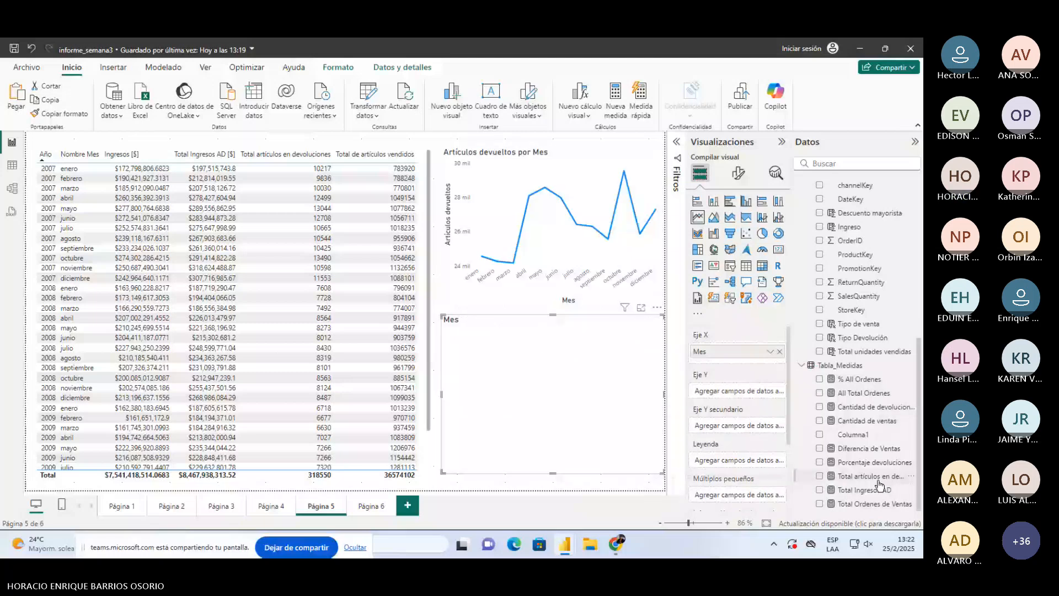
{"action": "left_click_drag", "start_coordinate": [871, 448], "coordinate": [726, 392]}
{"action": "double_click", "coordinate": [723, 393]}
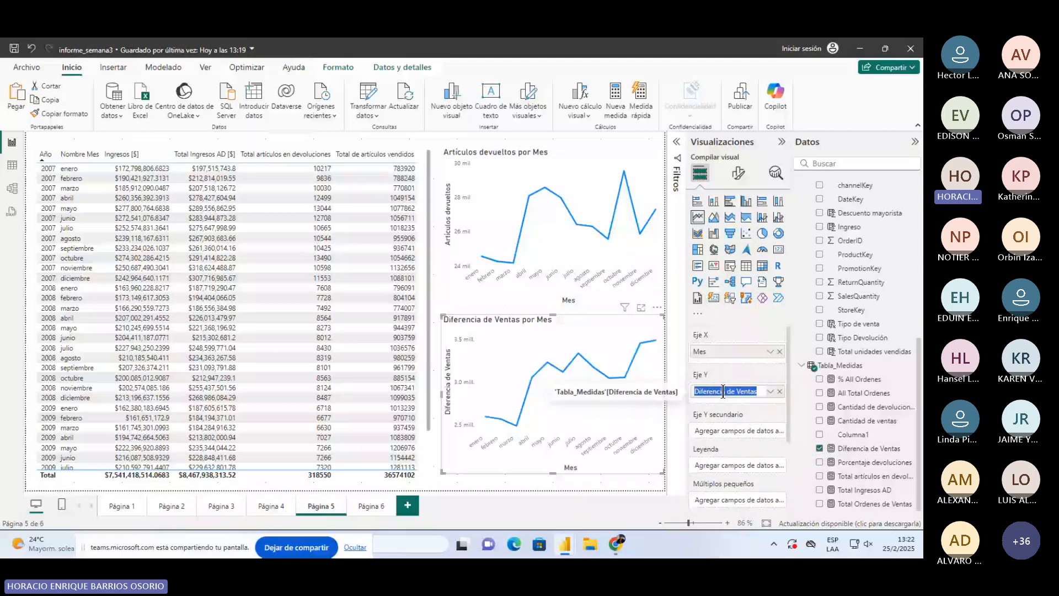
{"action": "type", "text": "Artic"}
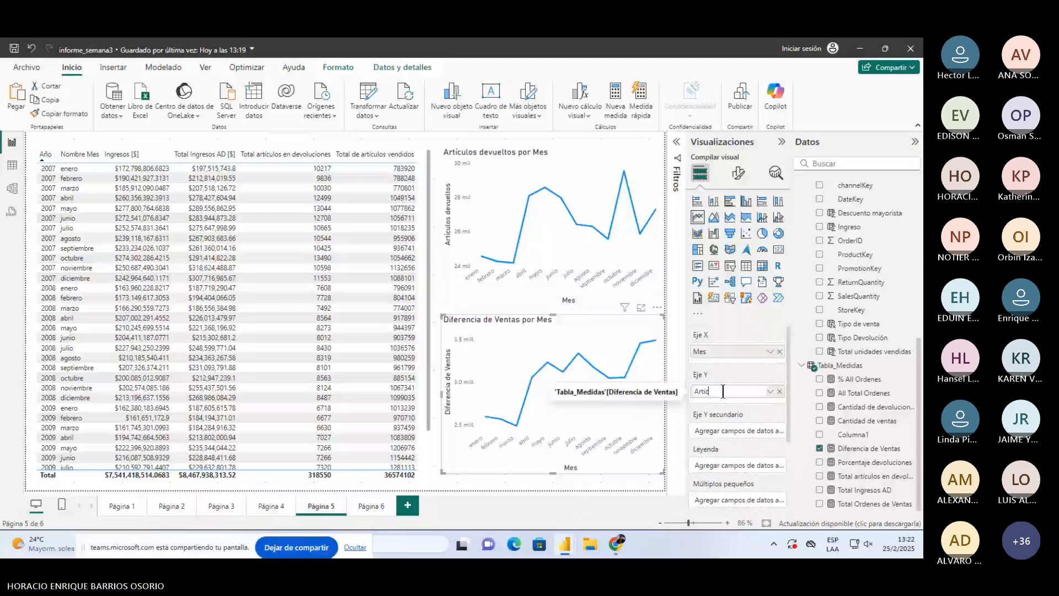
{"action": "type", "text": "ulos vendidos"}
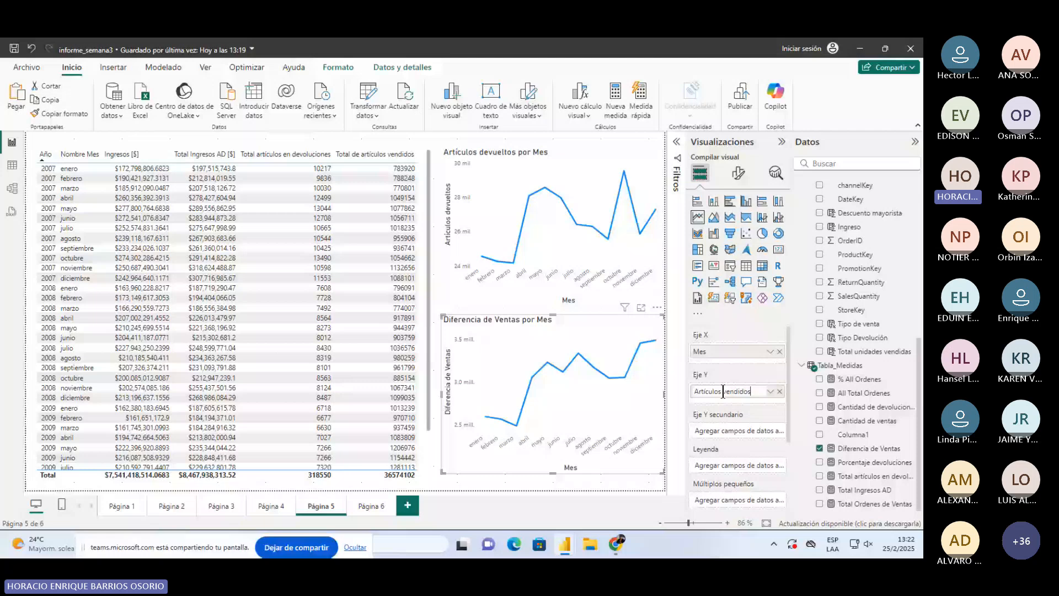
{"action": "key", "text": "Return"}
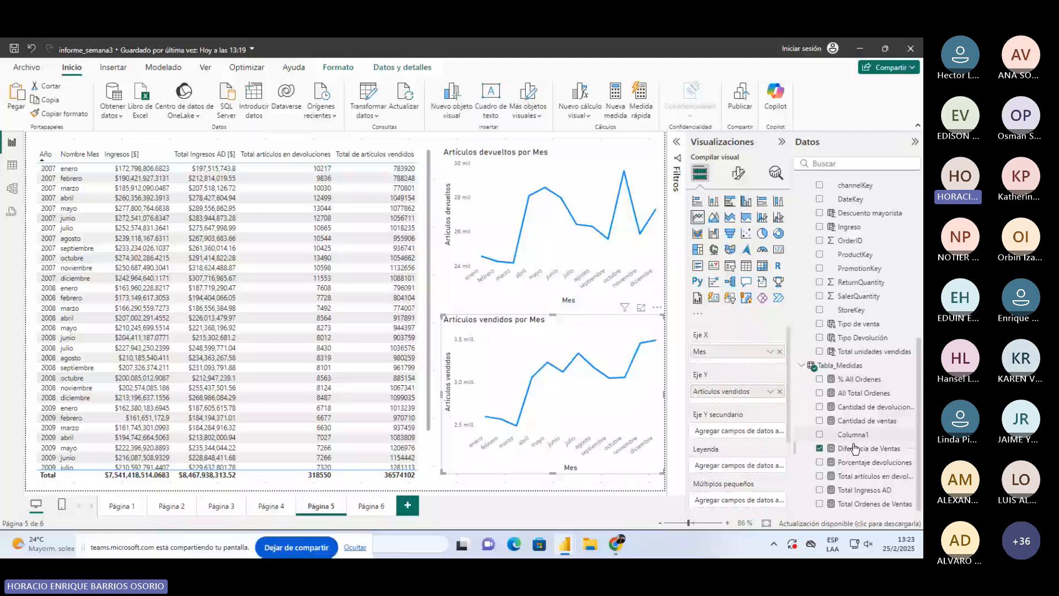
Review the DAX formula of the Diferencia de Ventas measure and leave it unedited.
{"action": "left_click", "coordinate": [856, 449]}
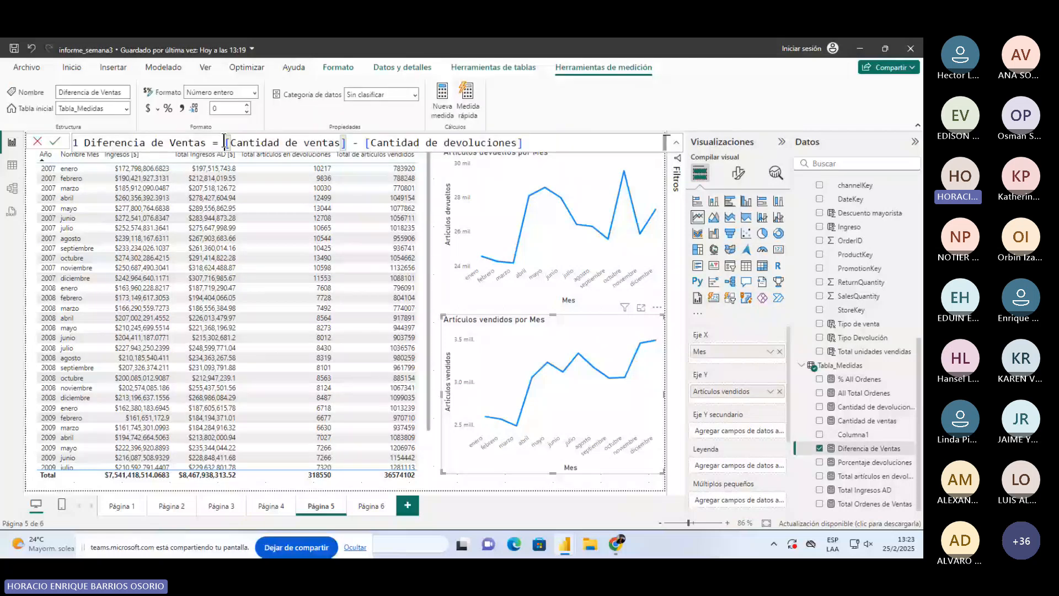
{"action": "left_click", "coordinate": [366, 143]}
{"action": "left_click", "coordinate": [581, 146]}
{"action": "left_click", "coordinate": [640, 465]}
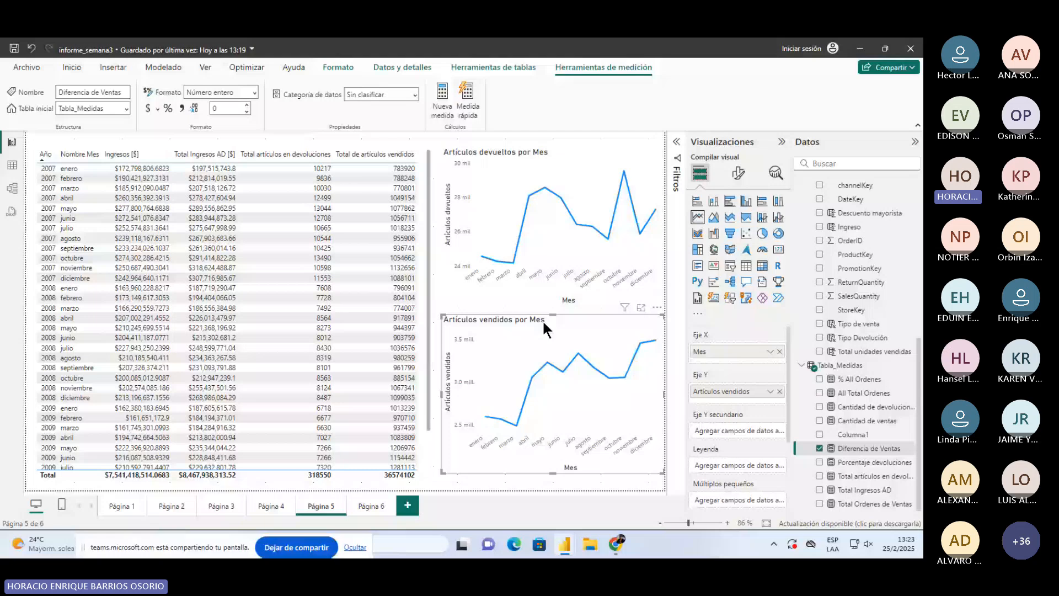
Split the Artículos vendidos and Artículos devueltos line charts by year, using Año as their legend.
{"action": "mouse_move", "coordinate": [656, 339]}
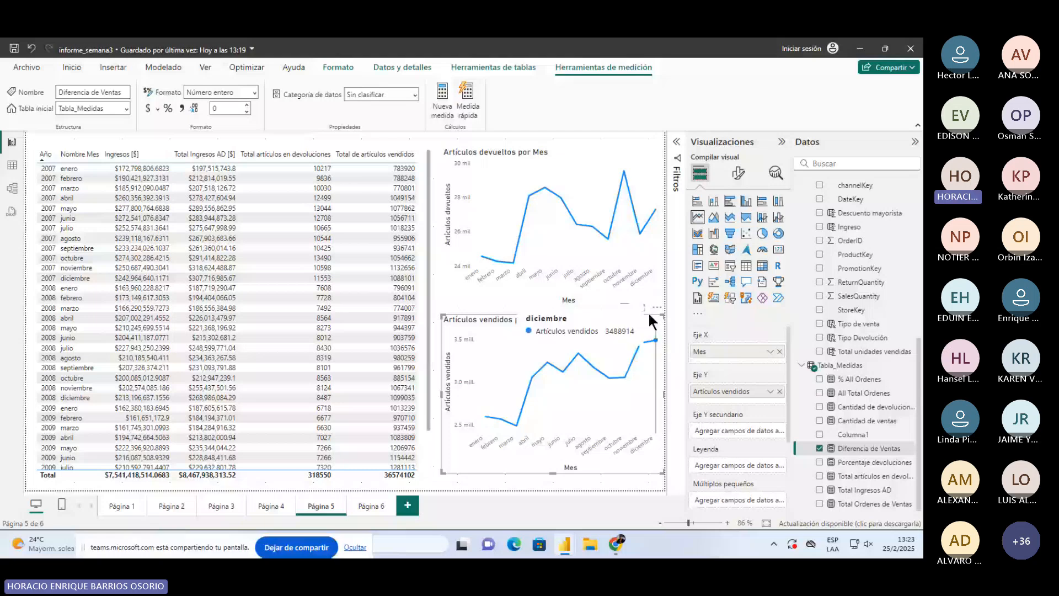
{"action": "mouse_move", "coordinate": [550, 193]}
{"action": "mouse_move", "coordinate": [624, 174]}
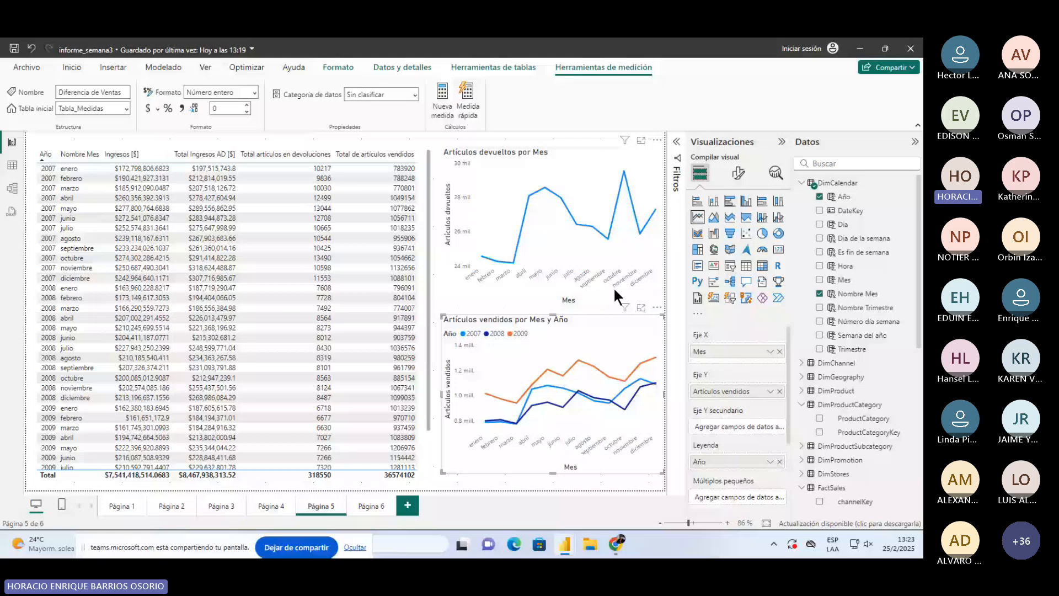
{"action": "left_click", "coordinate": [614, 288]}
{"action": "left_click_drag", "start_coordinate": [854, 199], "coordinate": [737, 466]}
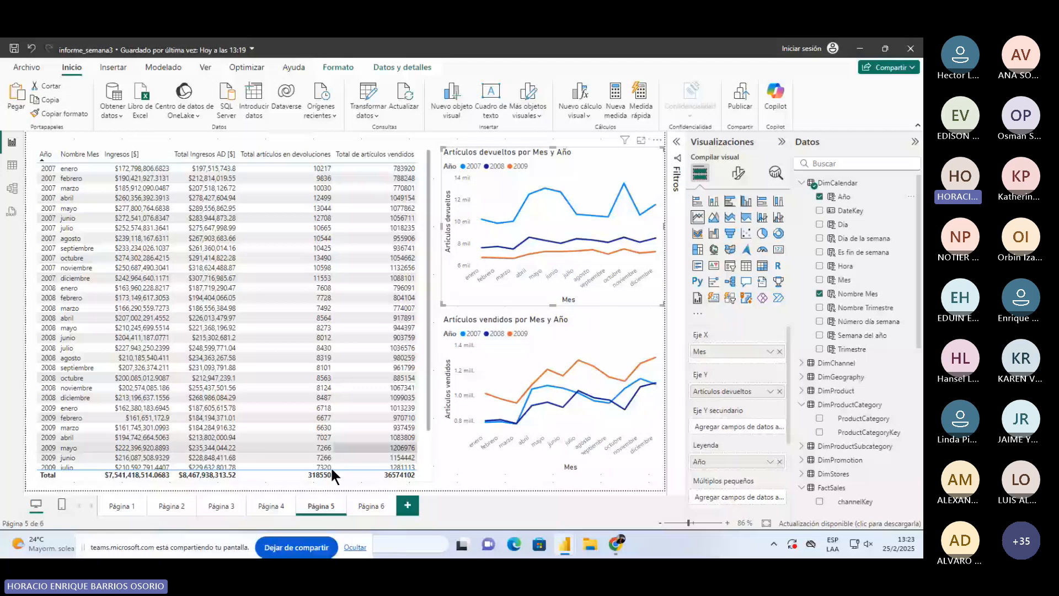
Compare the yearly line charts on Página 3 and Página 4 with the sold and returned article charts on Página 5.
{"action": "left_click", "coordinate": [215, 505]}
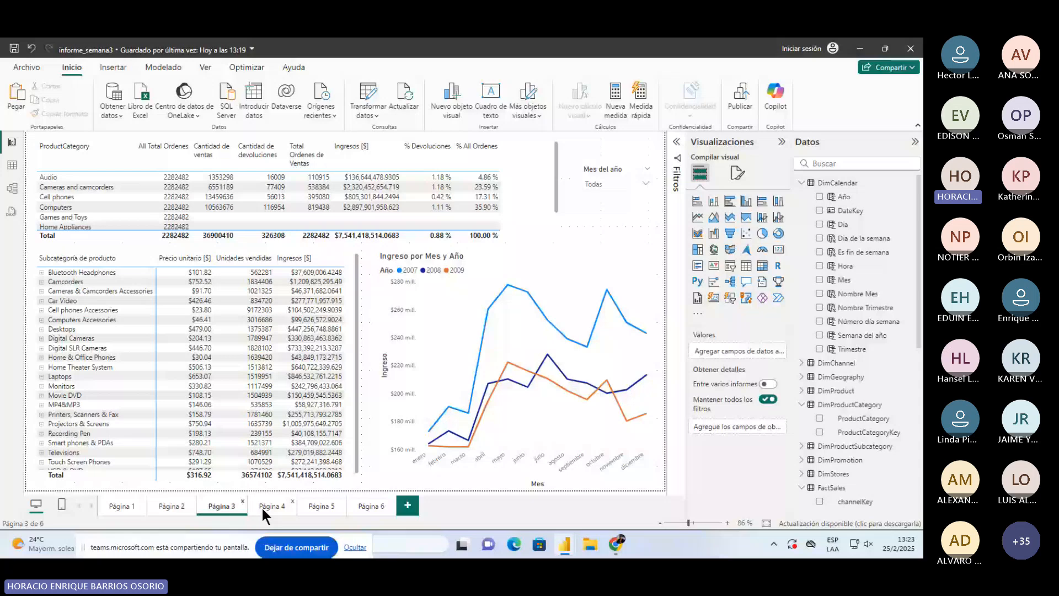
{"action": "left_click", "coordinate": [266, 510]}
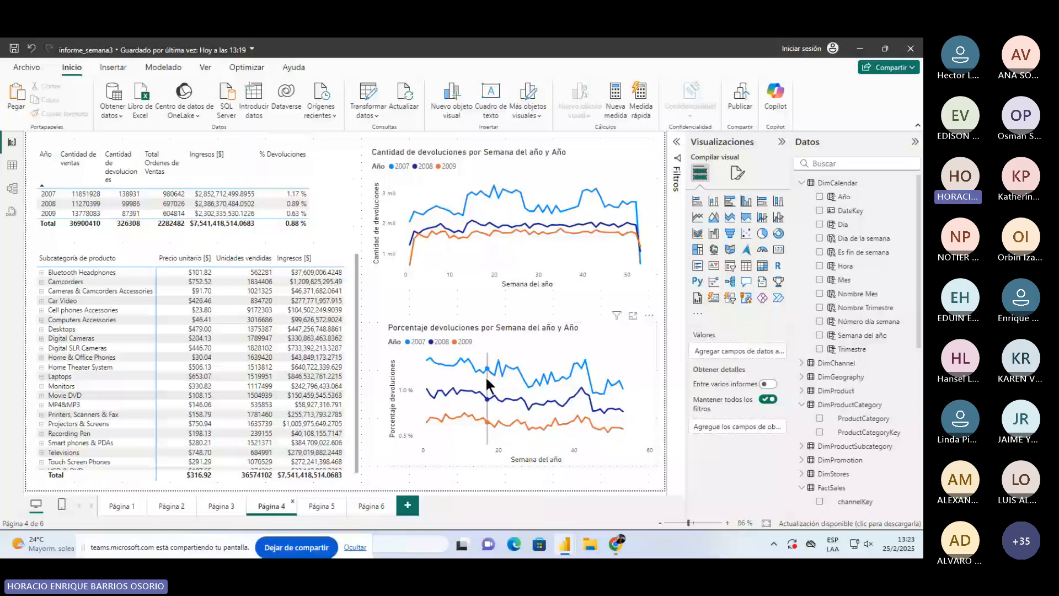
{"action": "left_click", "coordinate": [319, 512]}
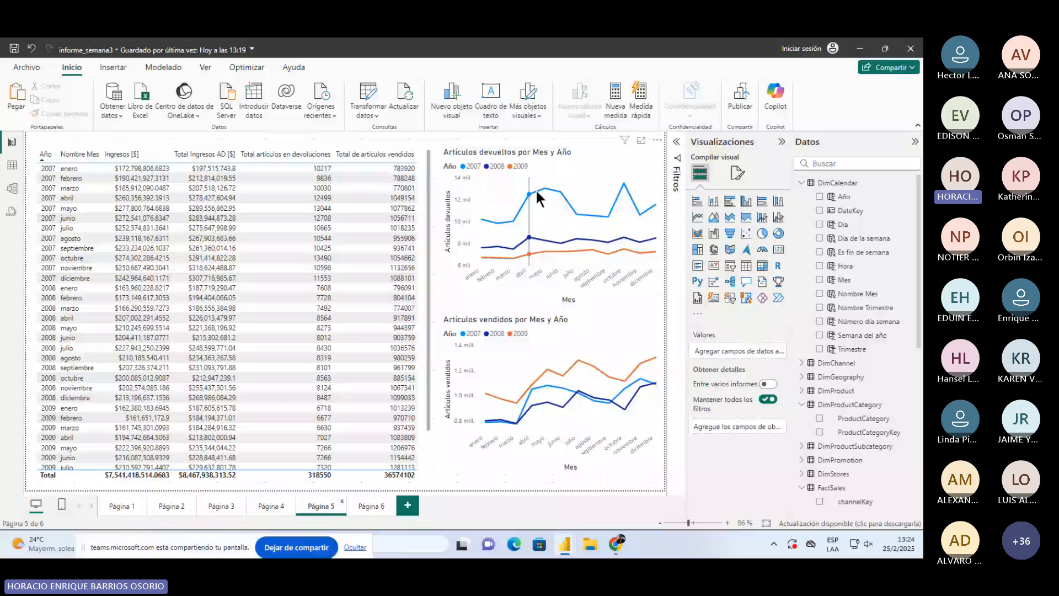
{"action": "left_click", "coordinate": [267, 506]}
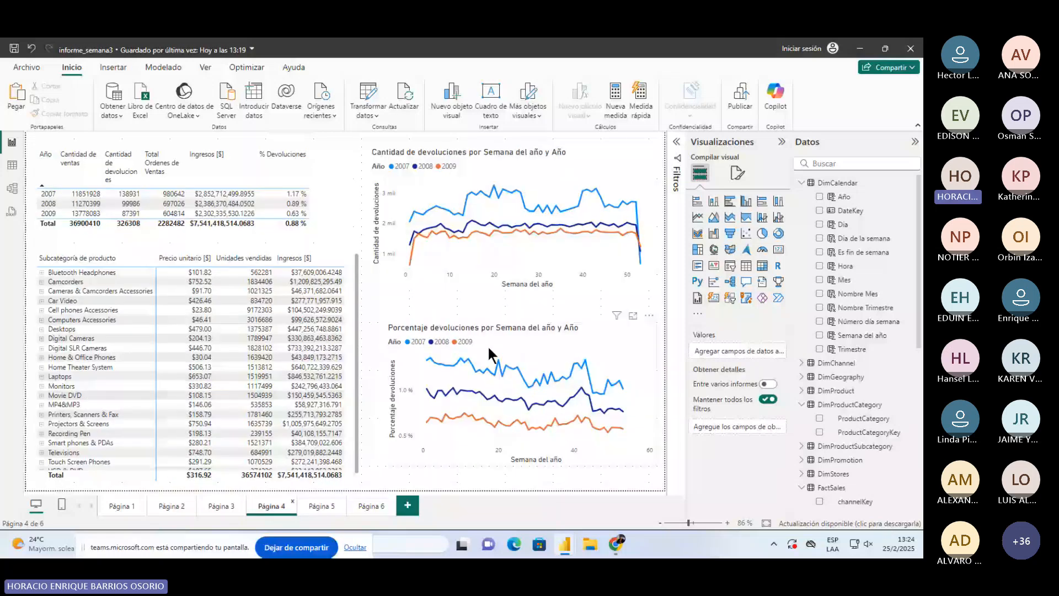
{"action": "left_click", "coordinate": [314, 503]}
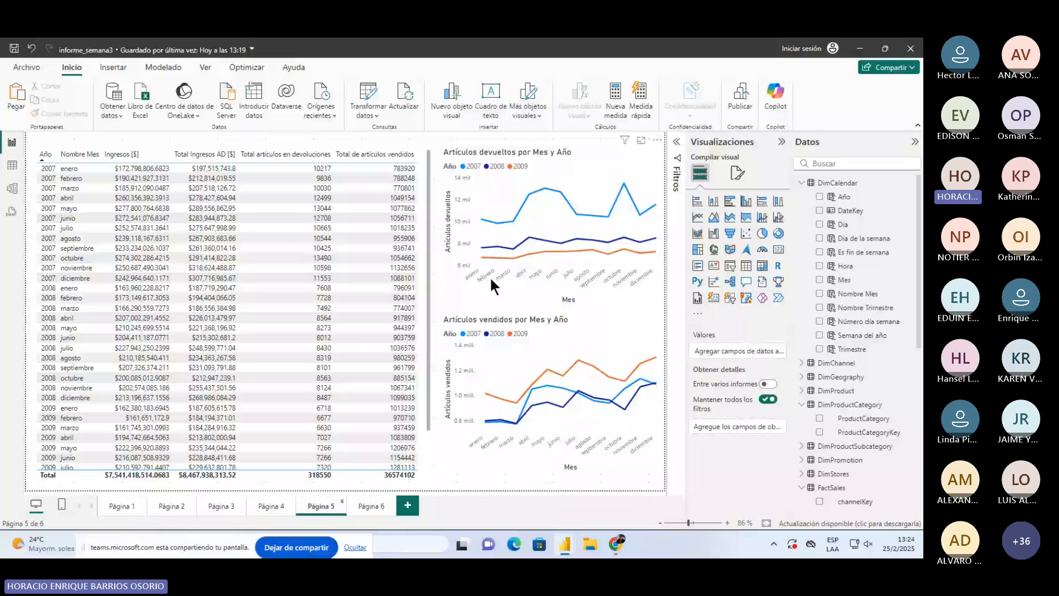
Place two wide empty tables of equal size one above the other on Página 6 and save the report.
{"action": "left_click", "coordinate": [371, 506]}
{"action": "left_click", "coordinate": [746, 259]}
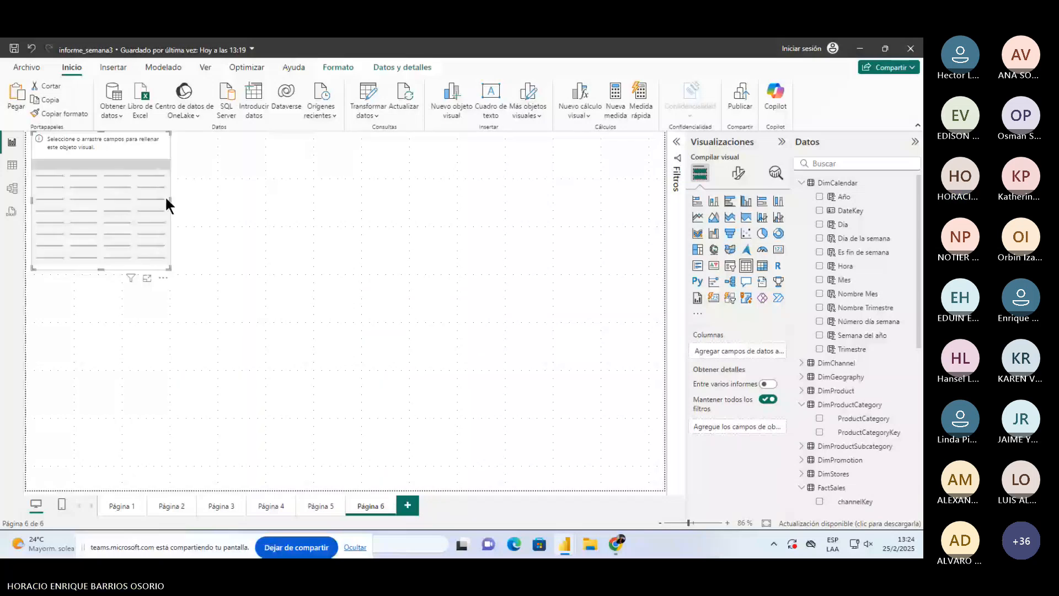
{"action": "left_click_drag", "start_coordinate": [170, 199], "coordinate": [454, 200]}
{"action": "left_click_drag", "start_coordinate": [263, 204], "coordinate": [312, 232]}
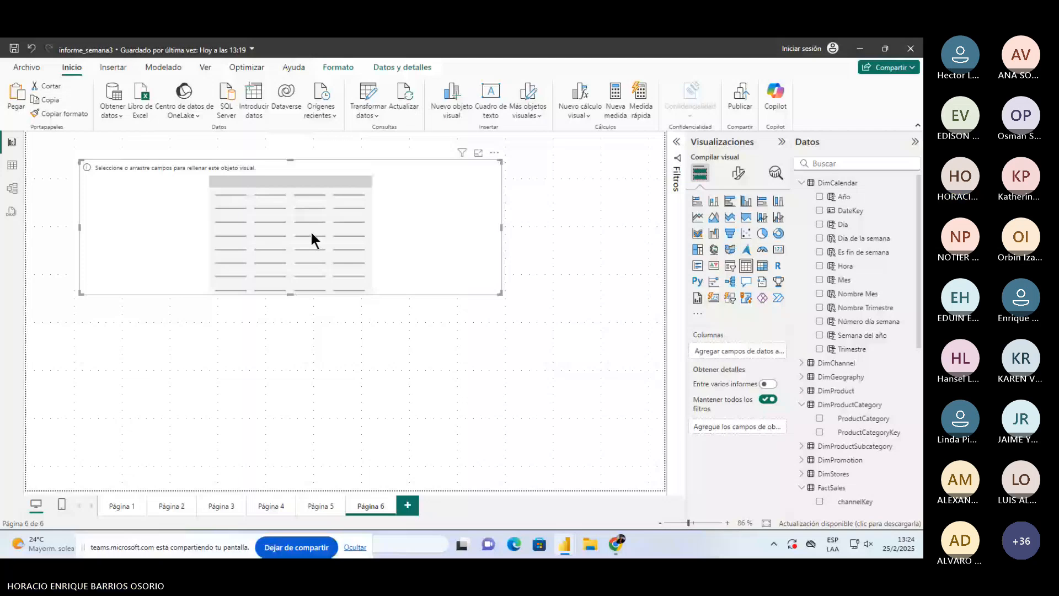
{"action": "key", "text": "ctrl+v"}
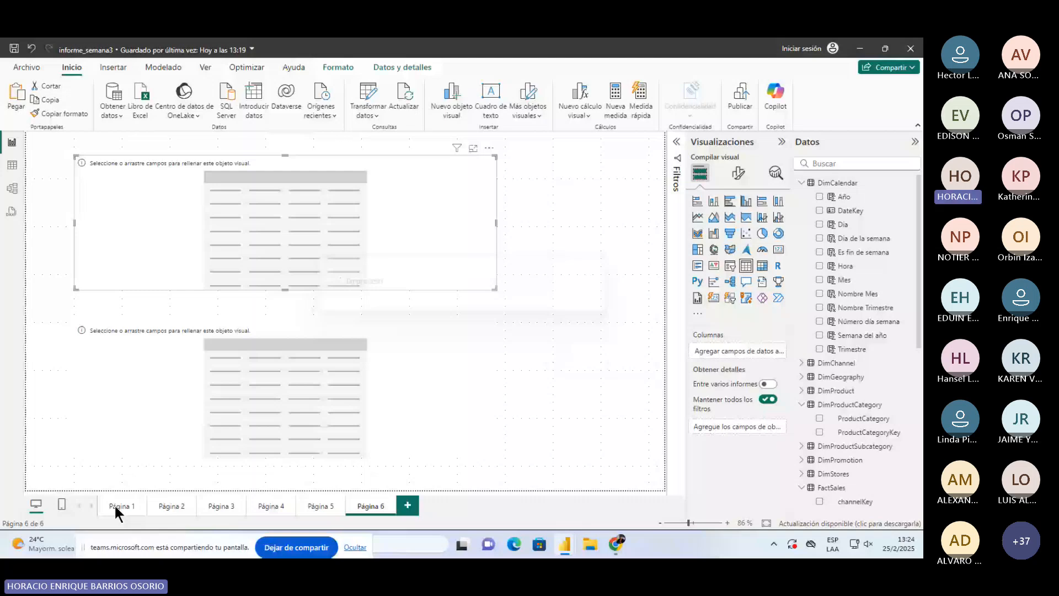
{"action": "key", "text": "ctrl+s"}
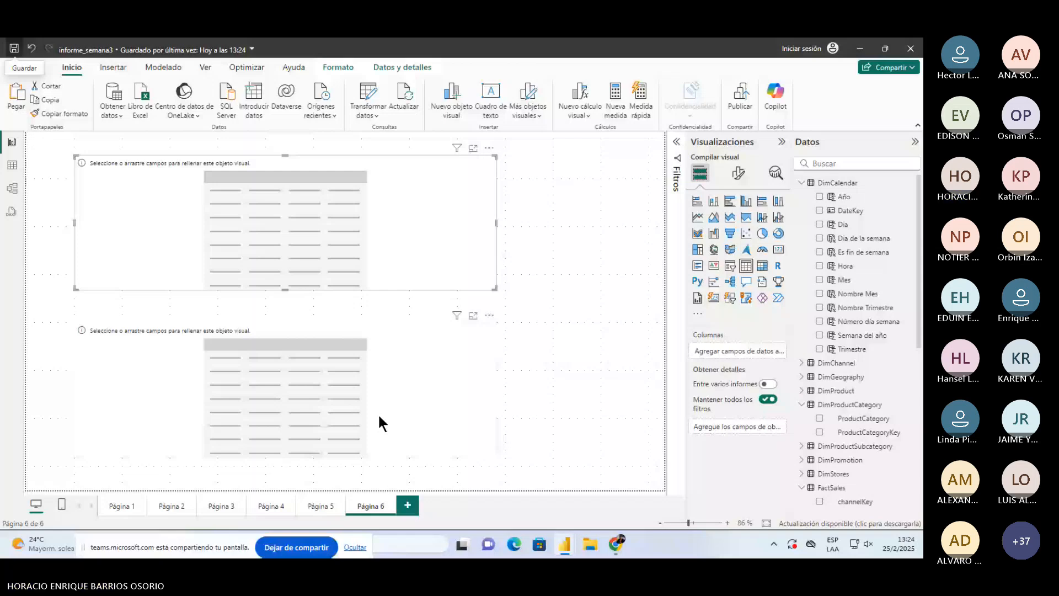
Add ProductCategory and the All Total Ordenes measure to the upper table on Página 6.
{"action": "left_click_drag", "start_coordinate": [863, 419], "coordinate": [272, 242]}
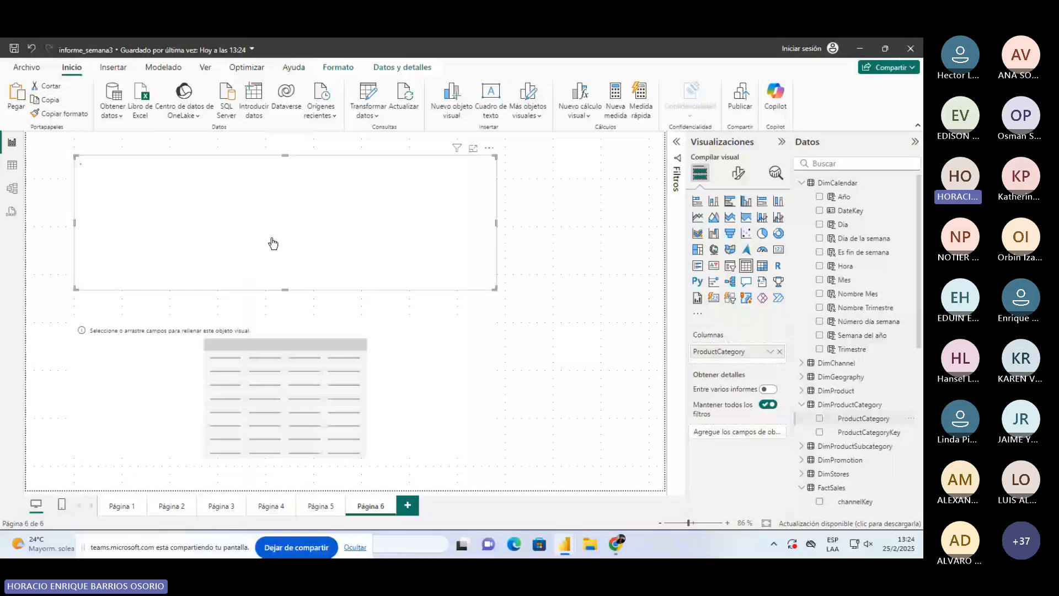
{"action": "scroll", "coordinate": [852, 443], "scroll_direction": "down", "scroll_amount": 8}
{"action": "left_click_drag", "start_coordinate": [862, 393], "coordinate": [203, 186]}
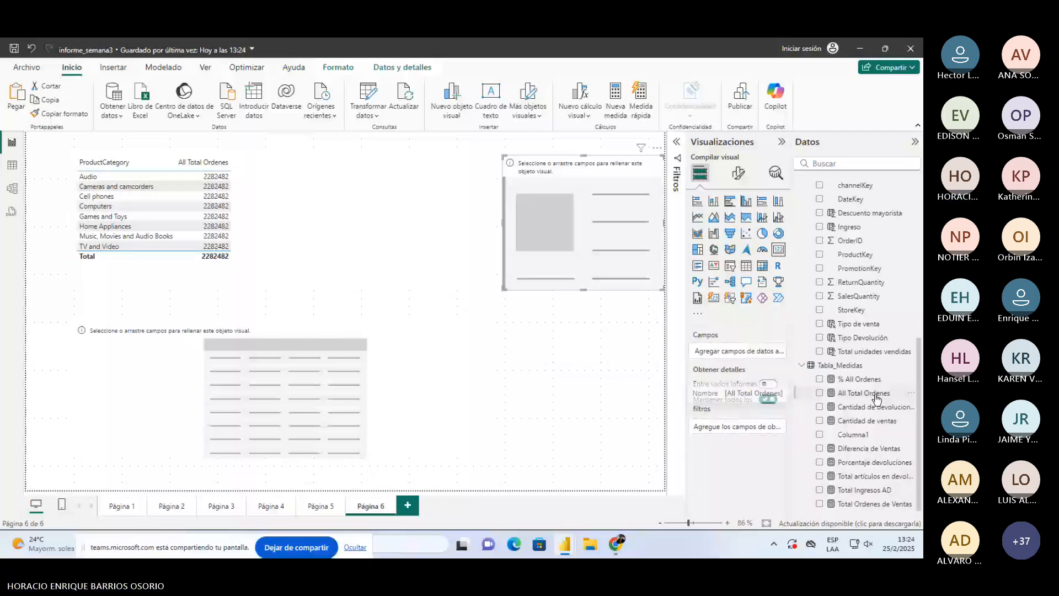
Show All Total Ordenes in a card beside the upper table, with its display units set to Ninguno.
{"action": "left_click_drag", "start_coordinate": [877, 399], "coordinate": [555, 257]}
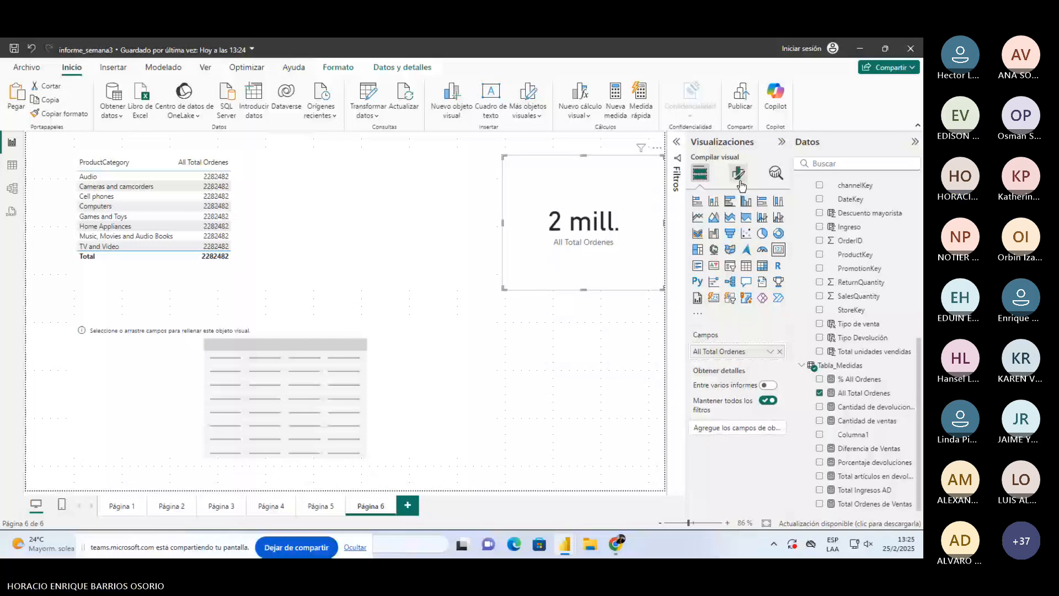
{"action": "left_click", "coordinate": [739, 174]}
{"action": "left_click", "coordinate": [697, 265]}
{"action": "left_click", "coordinate": [738, 381]}
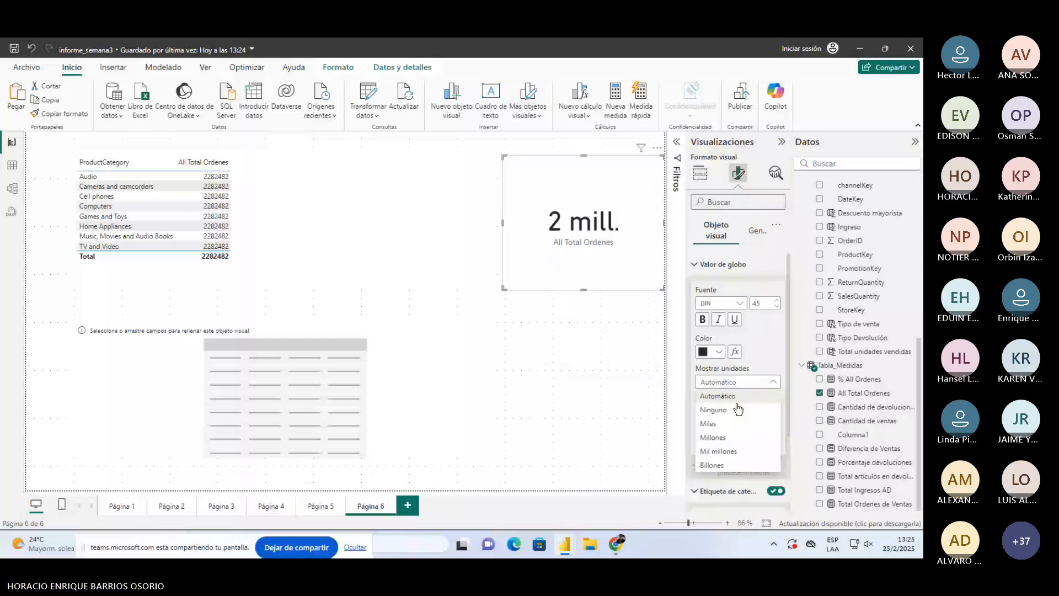
{"action": "left_click", "coordinate": [738, 409]}
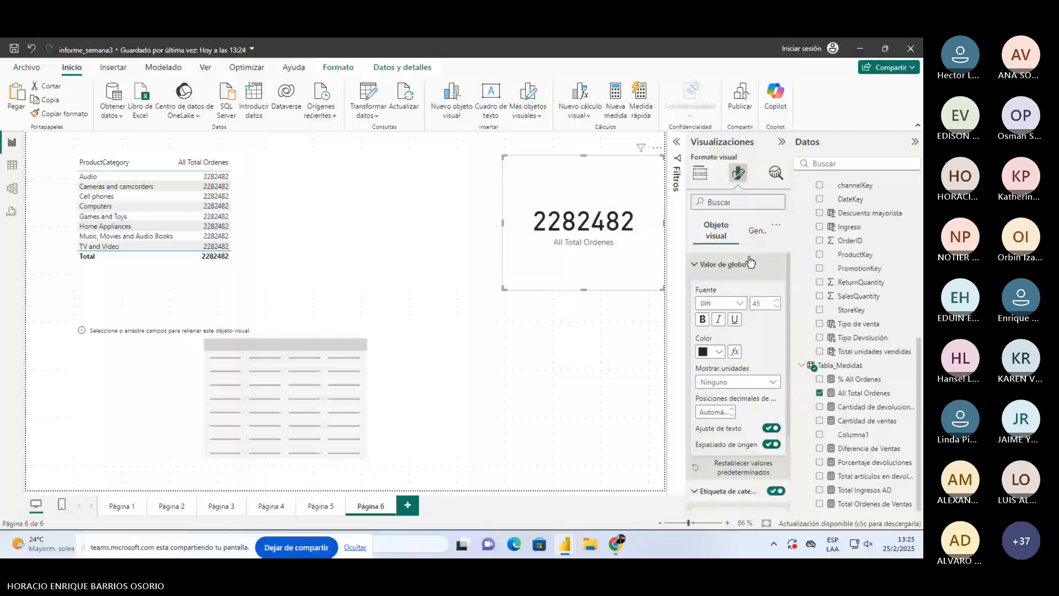
Format the All Total Ordenes card's value as Número entero with a thousands separator.
{"action": "left_click", "coordinate": [750, 231]}
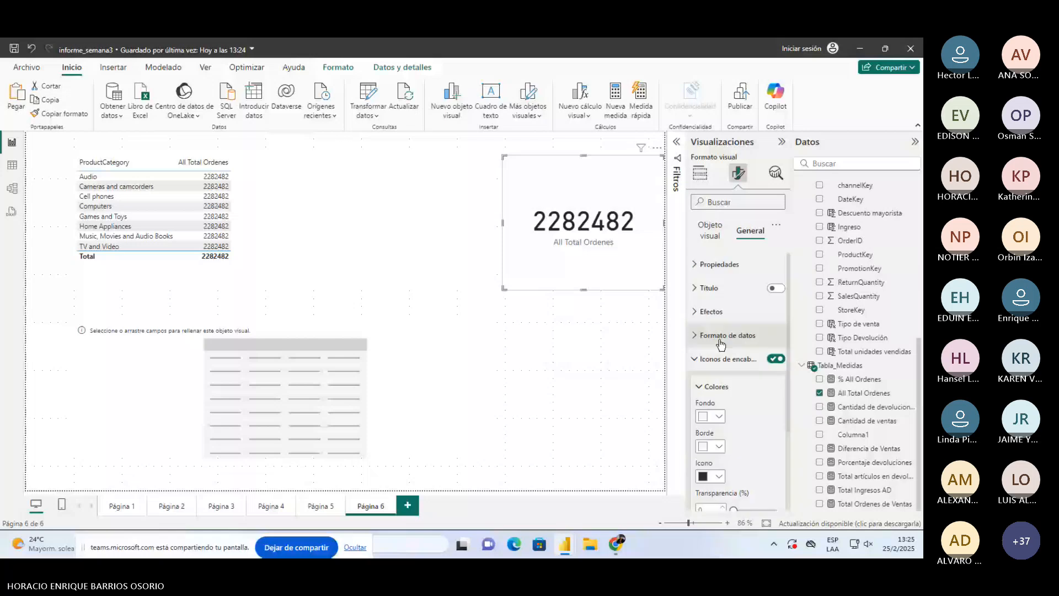
{"action": "left_click", "coordinate": [721, 337]}
{"action": "left_click", "coordinate": [725, 353]}
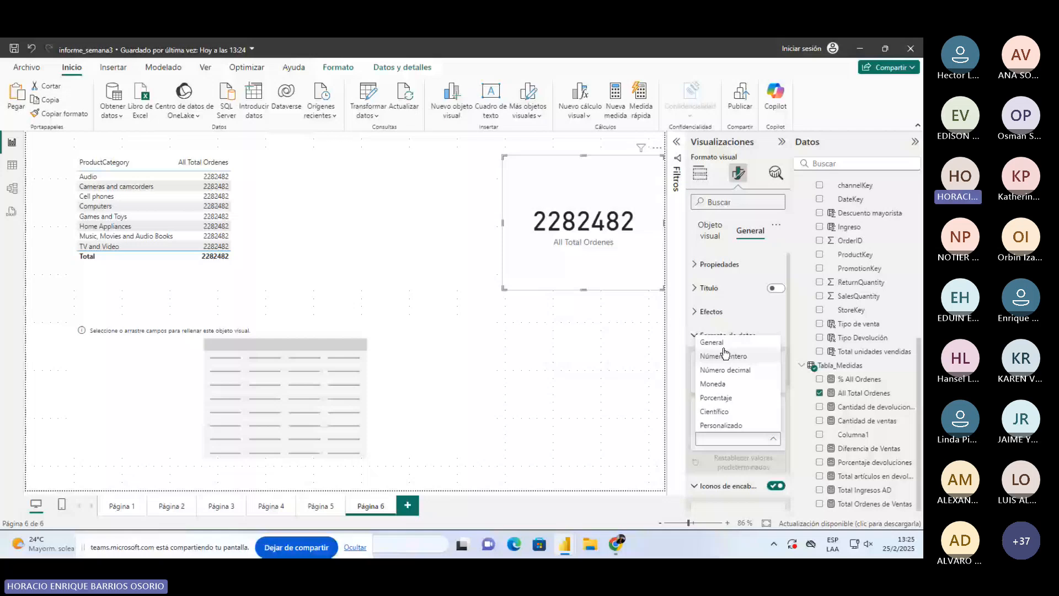
{"action": "left_click", "coordinate": [724, 356]}
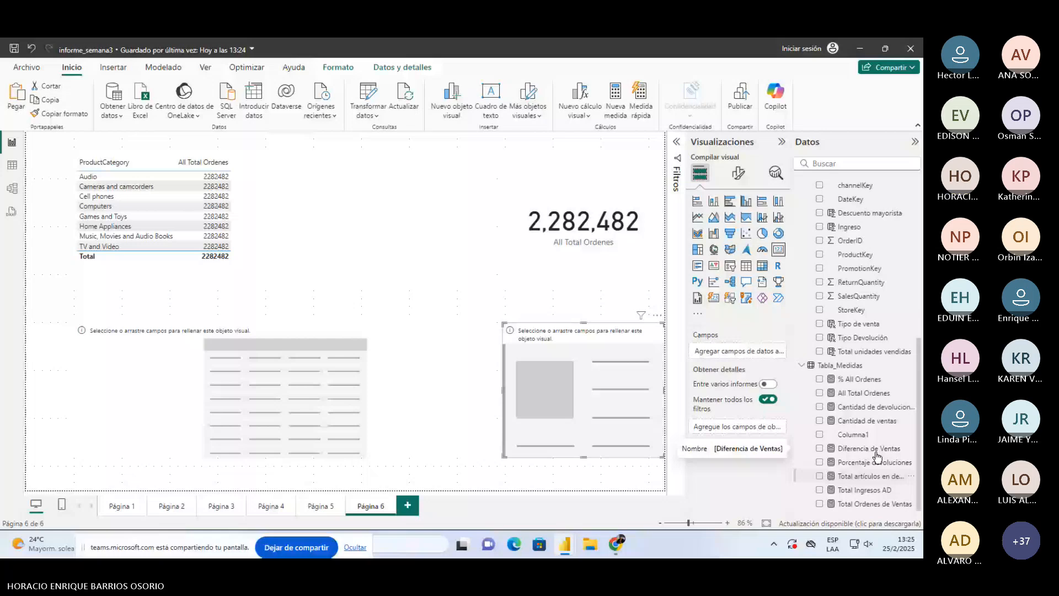
Show Total Ordenes de Ventas in the lower card, without display units and as a whole number with a thousands separator.
{"action": "left_click_drag", "start_coordinate": [871, 504], "coordinate": [643, 444]}
{"action": "left_click", "coordinate": [739, 173]}
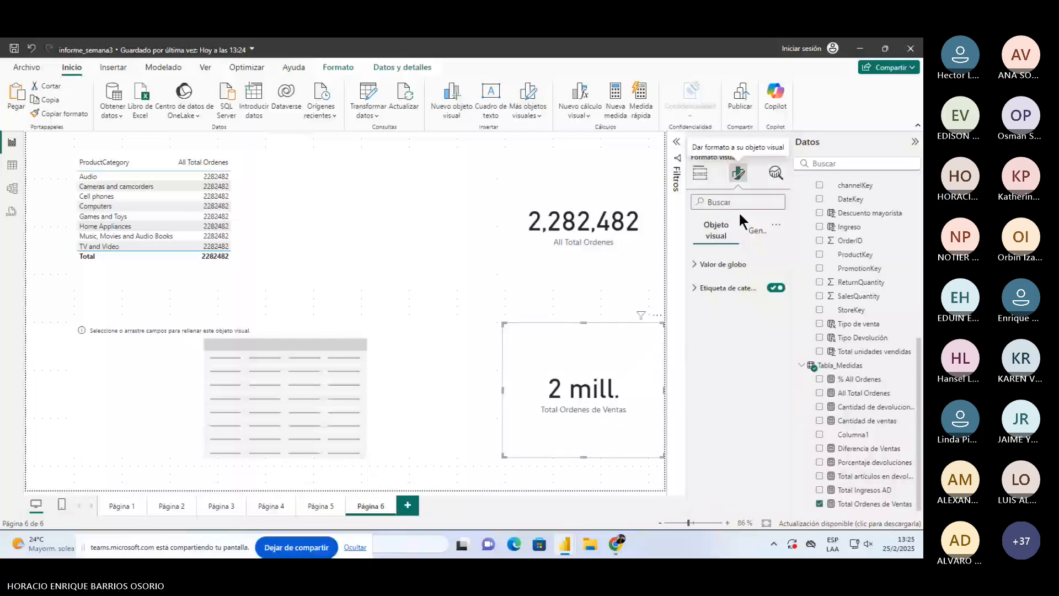
{"action": "left_click", "coordinate": [753, 288]}
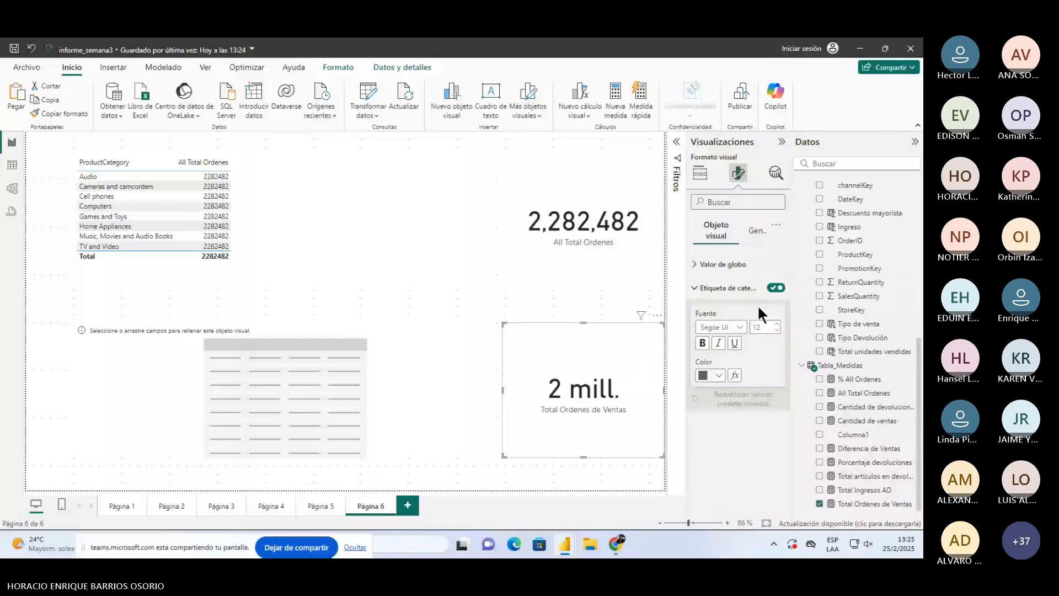
{"action": "left_click", "coordinate": [751, 230]}
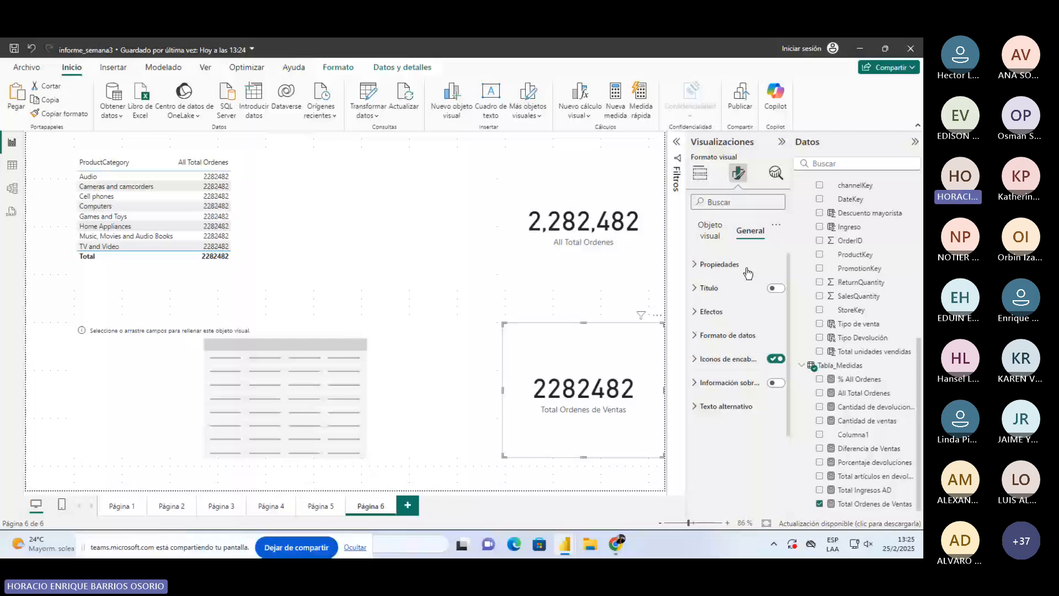
{"action": "left_click", "coordinate": [588, 297]}
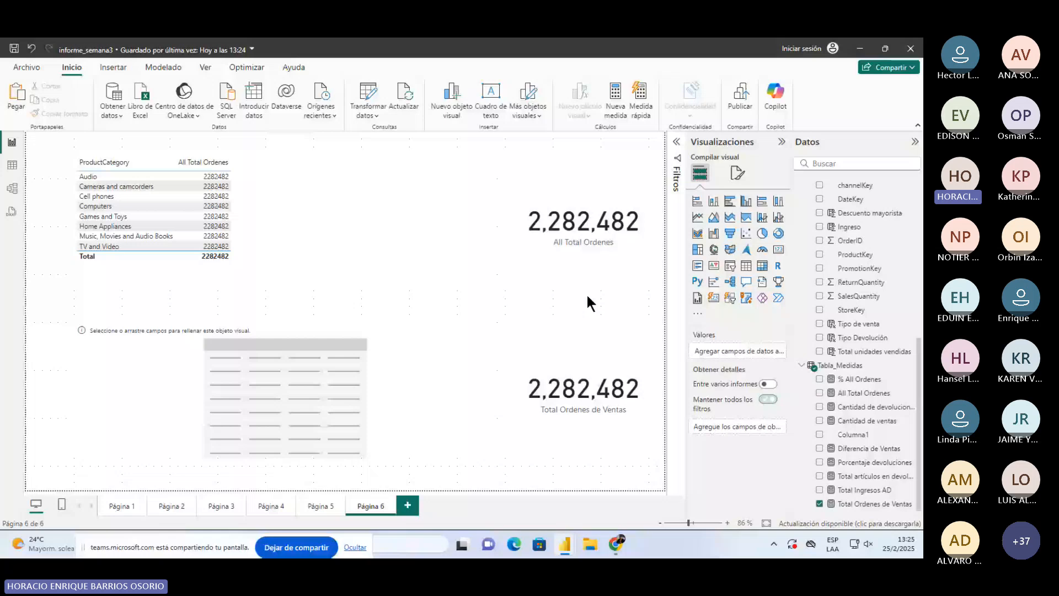
Examine the ALL(FactSales) filter in the All Total Ordenes formula and the rows and columns of the FactSales table it refers to.
{"action": "left_click", "coordinate": [856, 393]}
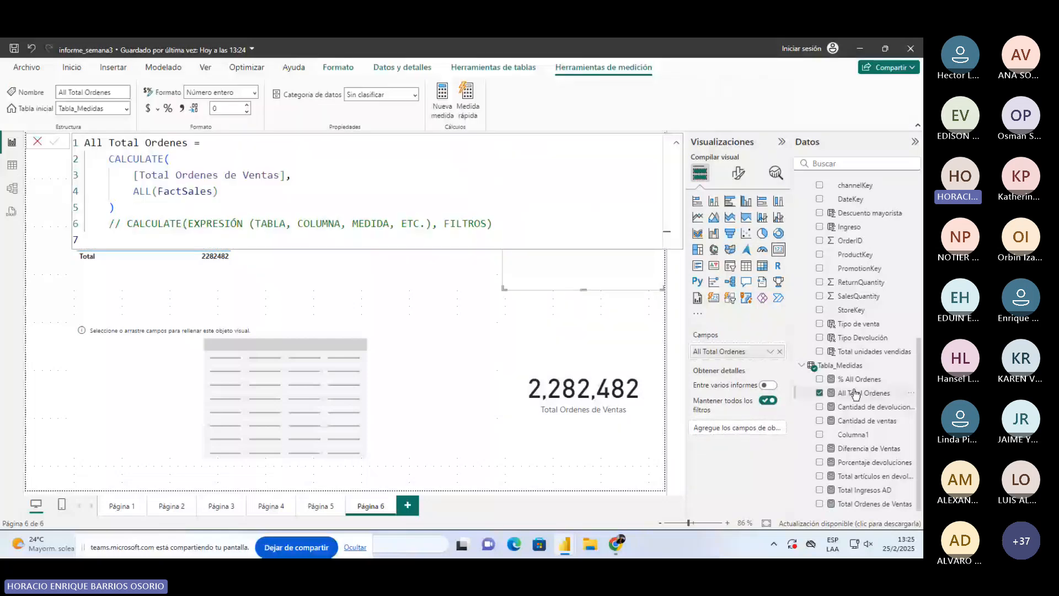
{"action": "left_click", "coordinate": [207, 191]}
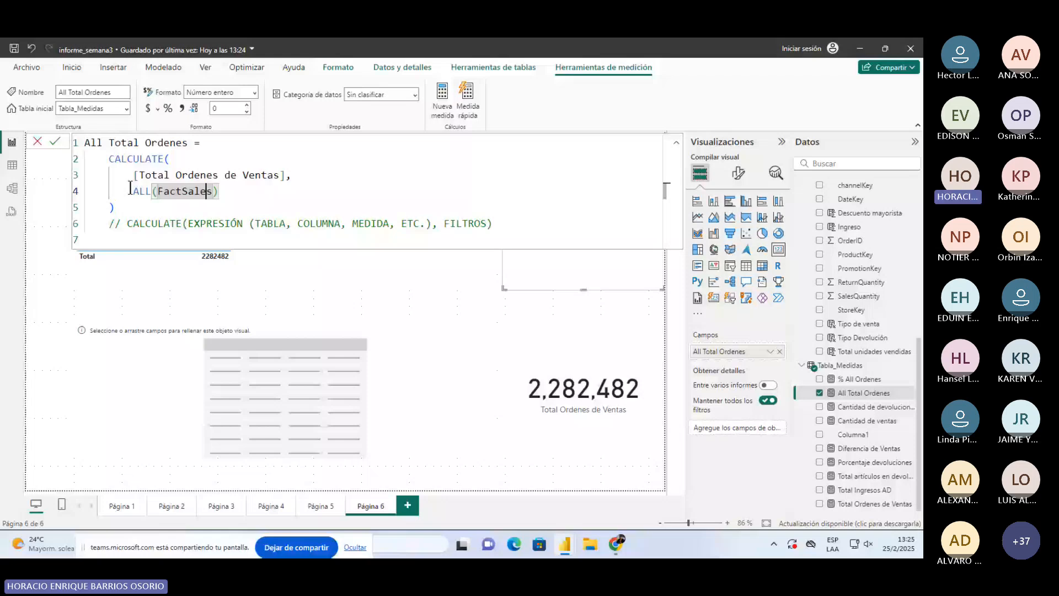
{"action": "left_click_drag", "start_coordinate": [131, 188], "coordinate": [220, 193]}
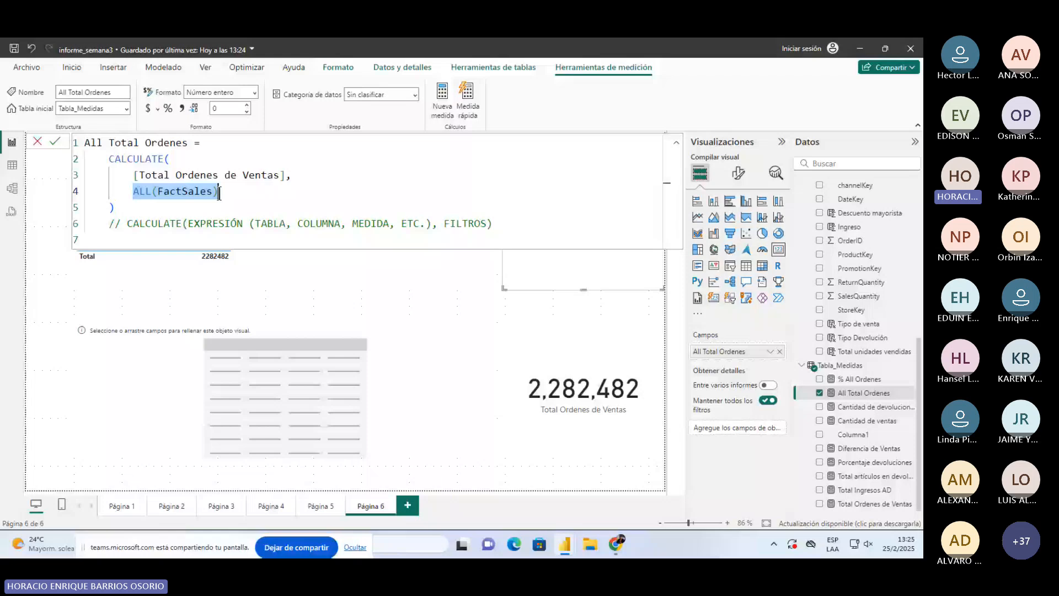
{"action": "left_click", "coordinate": [12, 165]}
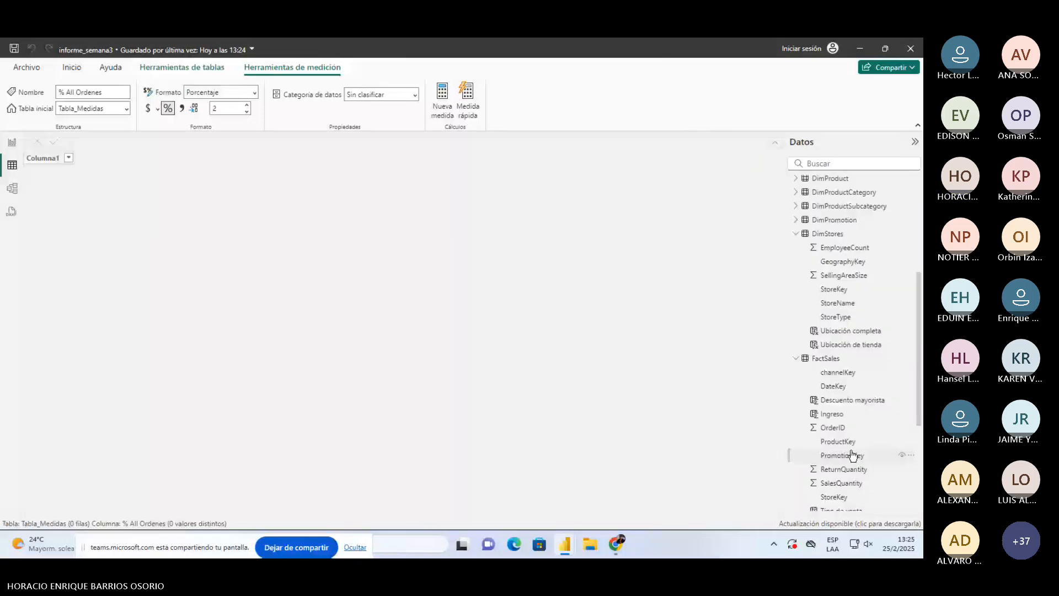
{"action": "scroll", "coordinate": [855, 480], "scroll_direction": "down", "scroll_amount": 3}
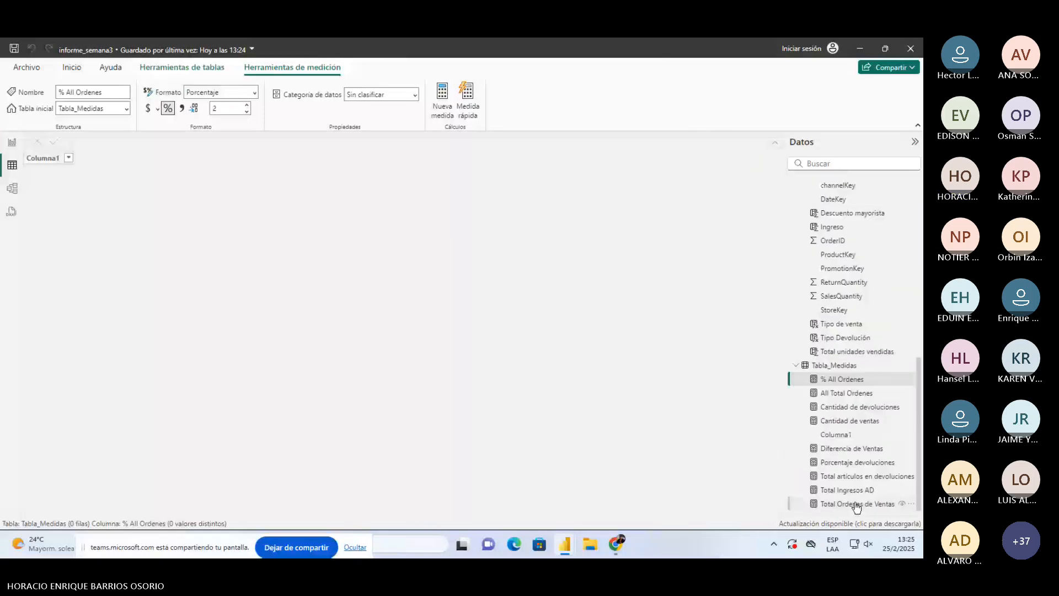
{"action": "scroll", "coordinate": [826, 364], "scroll_direction": "up", "scroll_amount": 3}
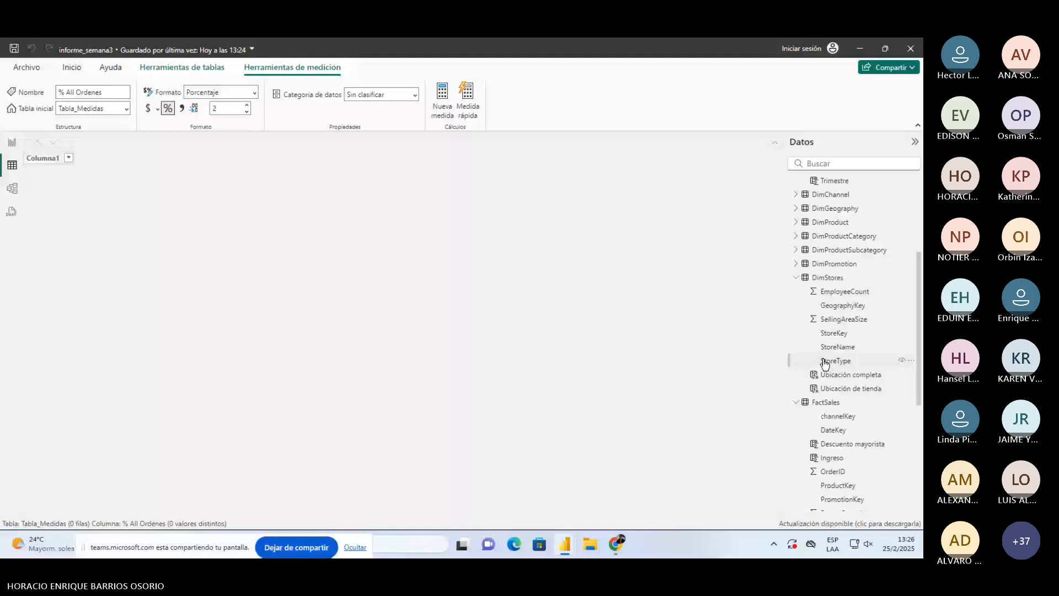
{"action": "left_click", "coordinate": [826, 403]}
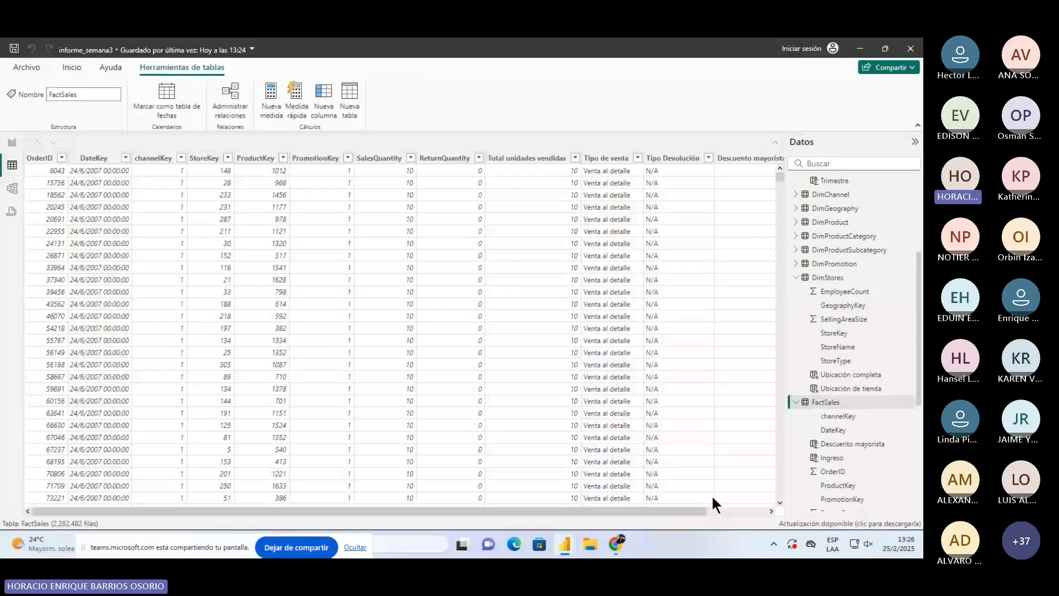
{"action": "scroll", "coordinate": [712, 498], "scroll_direction": "right", "scroll_amount": 3}
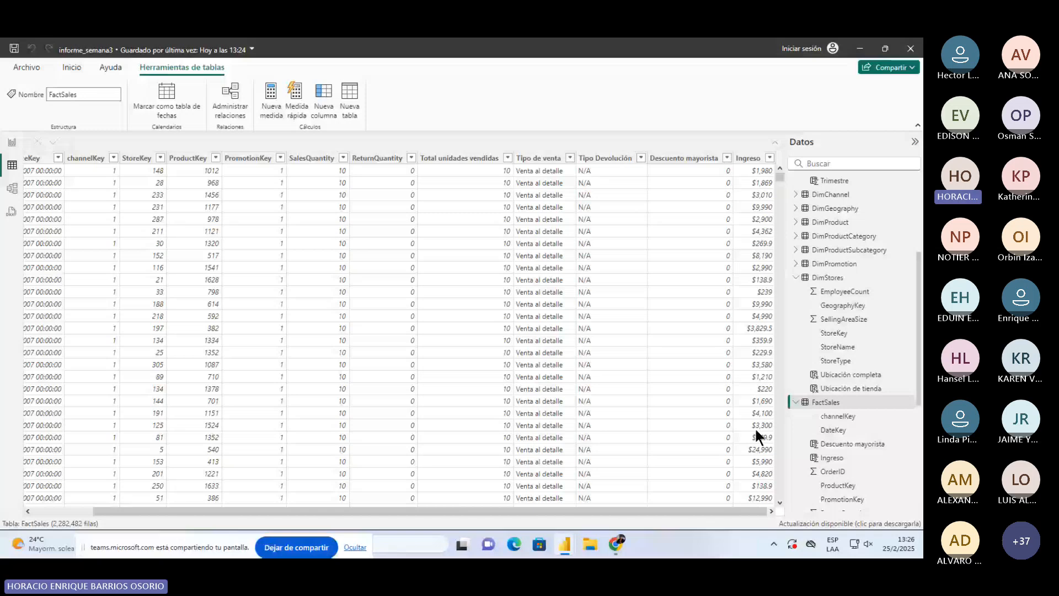
{"action": "left_click", "coordinate": [12, 142]}
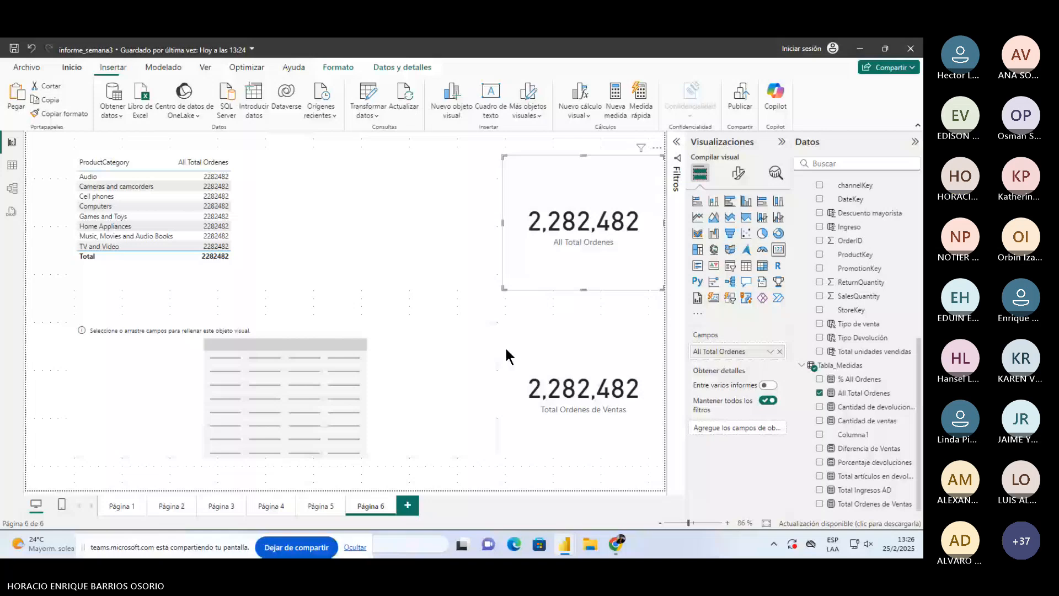
Replace the ALL(FactSales) filter in the All Total Ordenes measure with FactSales[Ingreso] >= 3000.
{"action": "left_click", "coordinate": [328, 244]}
{"action": "left_click", "coordinate": [864, 393]}
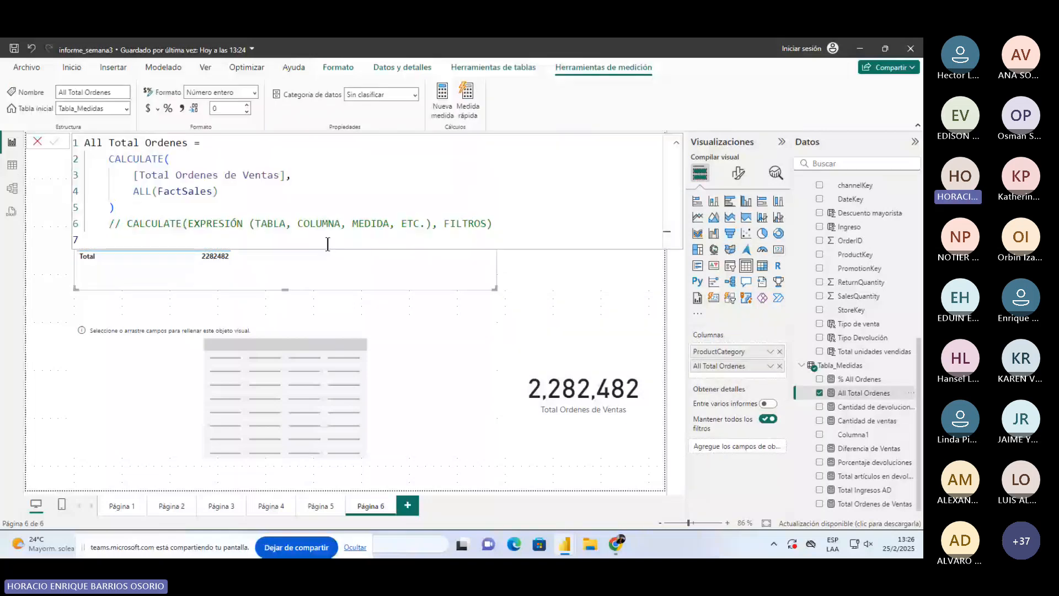
{"action": "left_click_drag", "start_coordinate": [133, 191], "coordinate": [216, 198]}
{"action": "type", "text": "fa"}
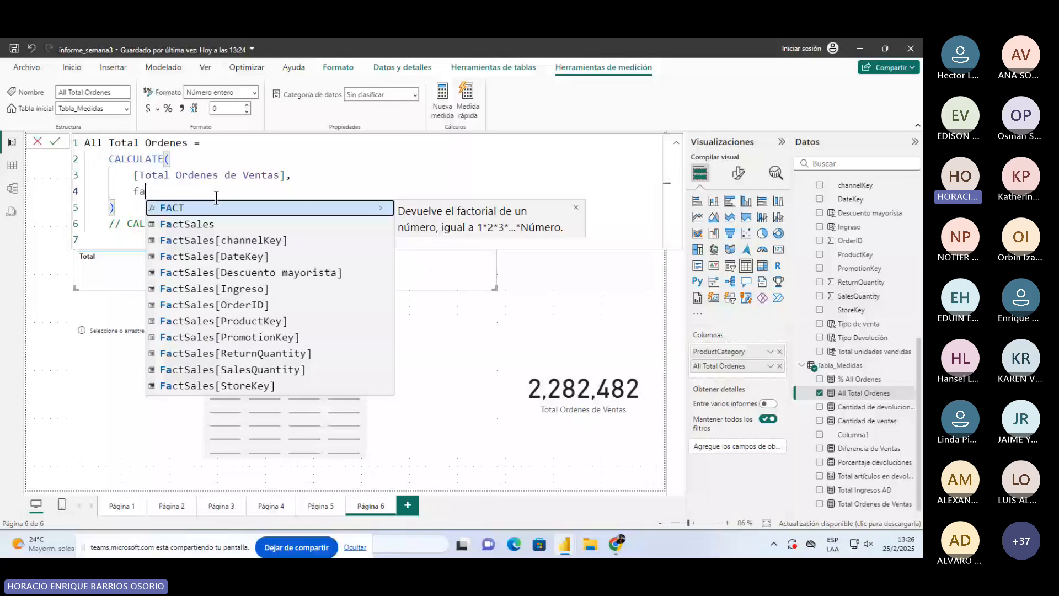
{"action": "type", "text": "c"}
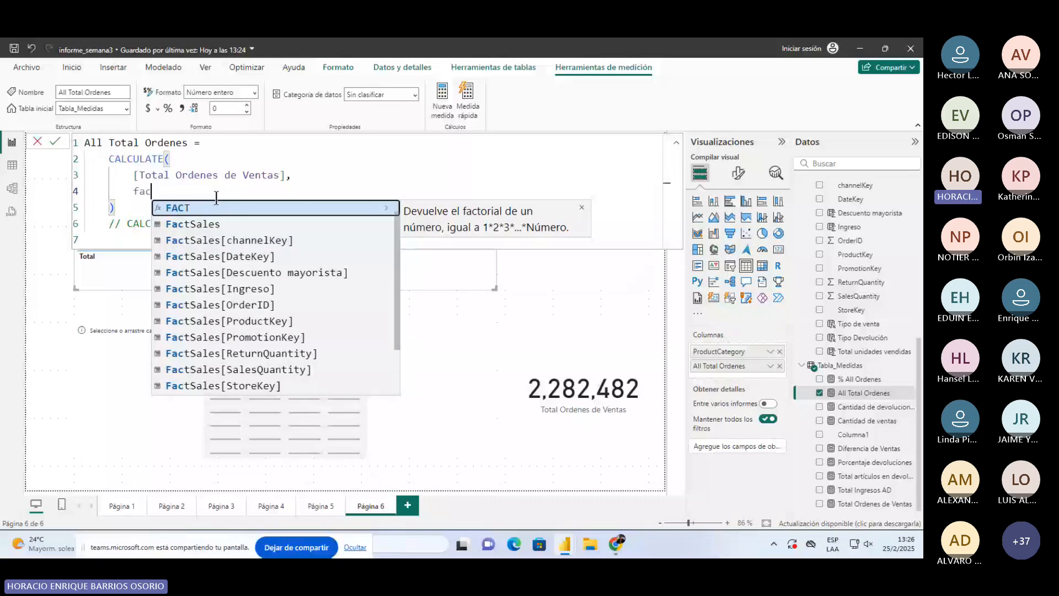
{"action": "key", "text": "Page_Down"}
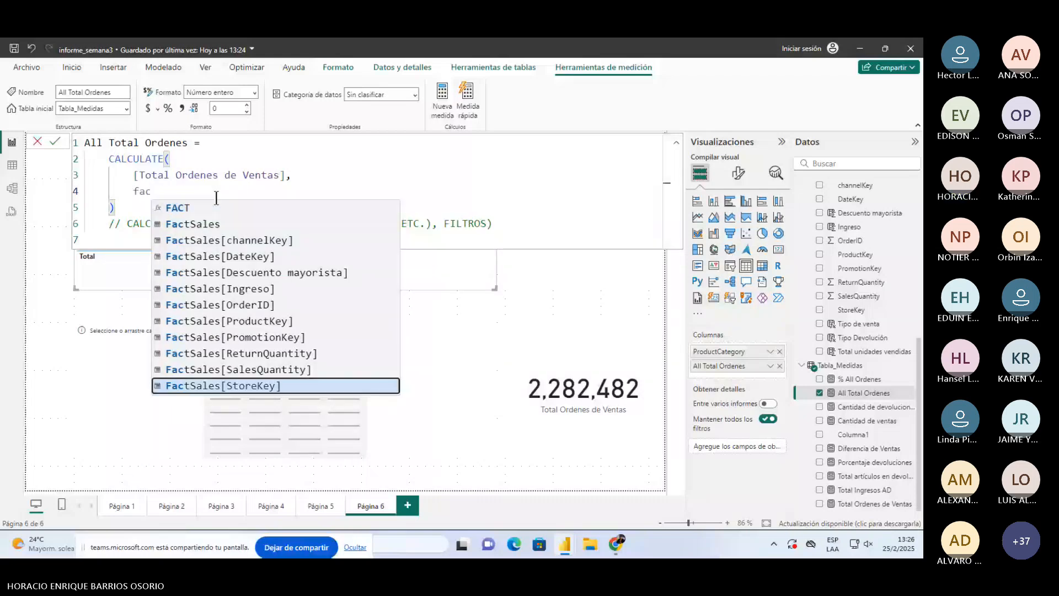
{"action": "key", "text": "Down"}
{"action": "key", "text": "Down"}
{"action": "key", "text": "Down"}
{"action": "key", "text": "Down"}
{"action": "key", "text": "Up"}
{"action": "key", "text": "Up"}
{"action": "key", "text": "Up"}
{"action": "key", "text": "Up"}
{"action": "key", "text": "Up"}
{"action": "key", "text": "Up"}
{"action": "key", "text": "Up"}
{"action": "key", "text": "Up"}
{"action": "key", "text": "Up"}
{"action": "key", "text": "Up"}
{"action": "key", "text": "Tab"}
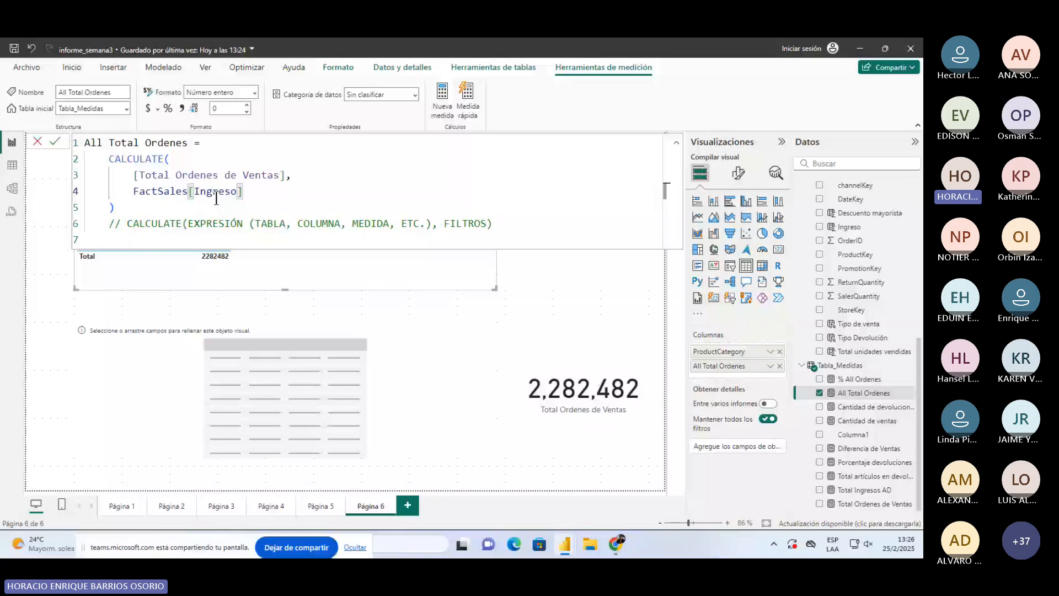
{"action": "key", "text": "Down"}
{"action": "type", "text": ">= 3000"}
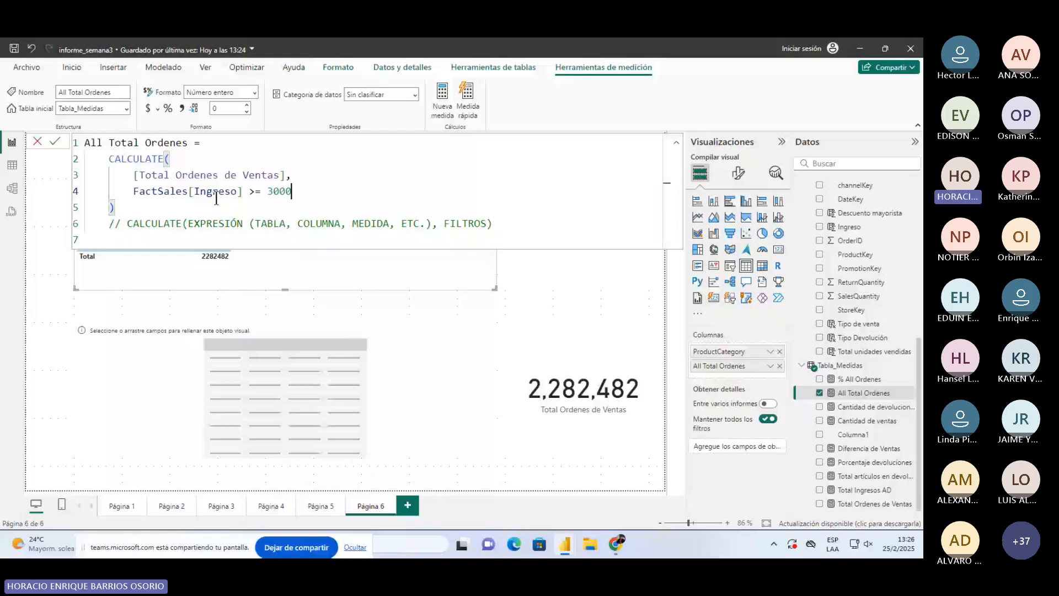
{"action": "key", "text": "Return"}
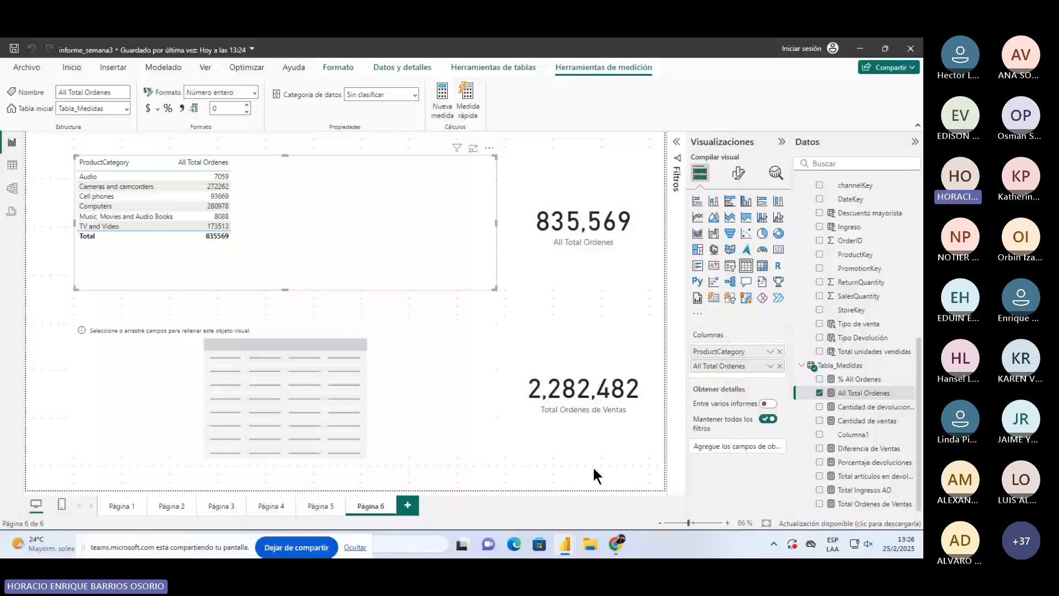
Restore ALL(FactSales) as the CALCULATE filter of the All Total Ordenes measure in place of the Ingreso condition.
{"action": "left_click", "coordinate": [861, 393]}
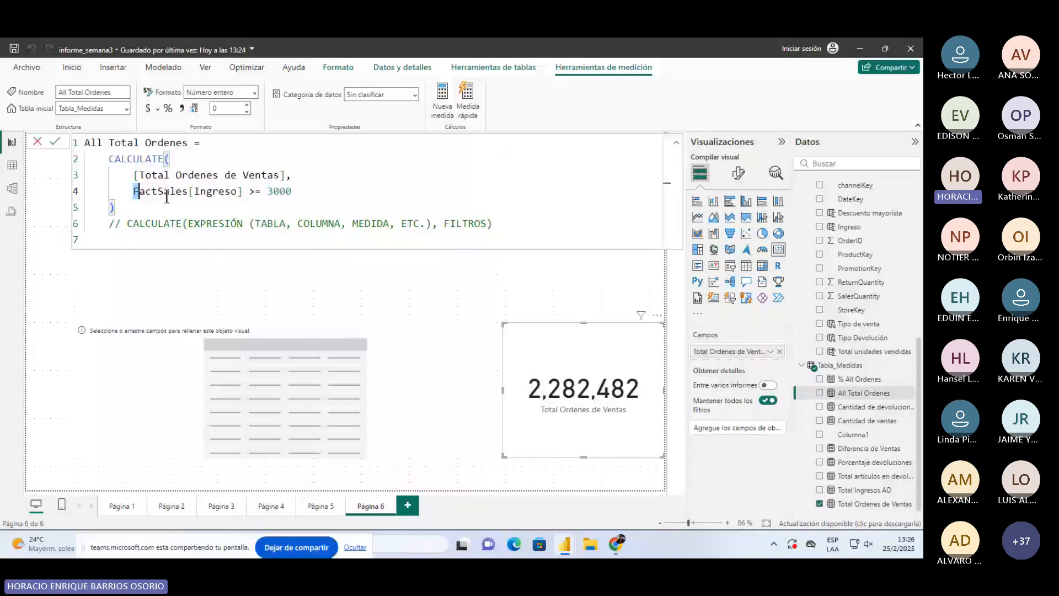
{"action": "left_click_drag", "start_coordinate": [134, 191], "coordinate": [296, 201]}
{"action": "key", "text": "Left"}
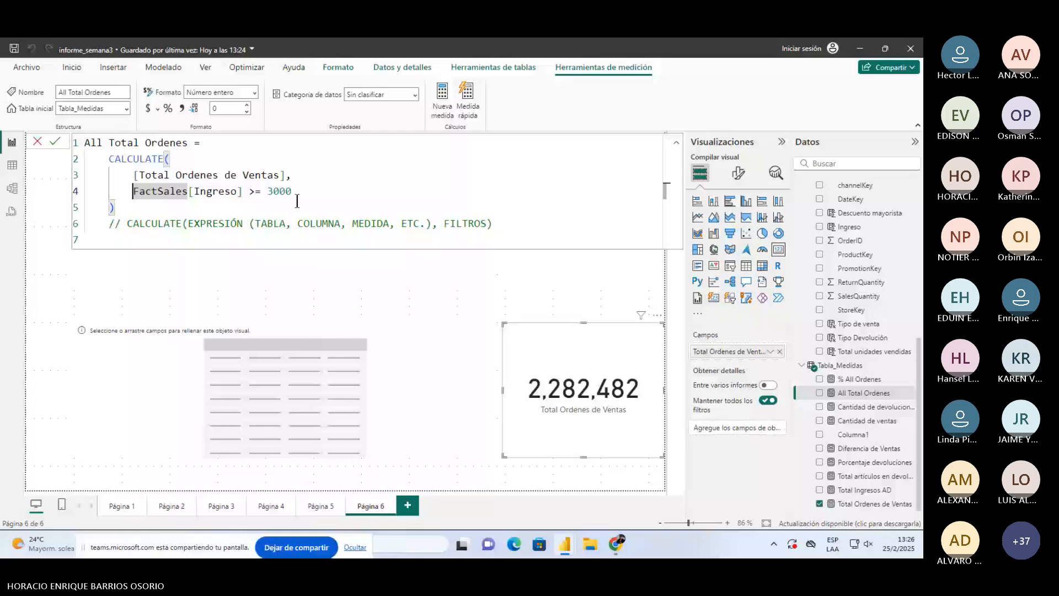
{"action": "type", "text": "a"}
{"action": "key", "text": "End"}
{"action": "key", "text": "shift+Home"}
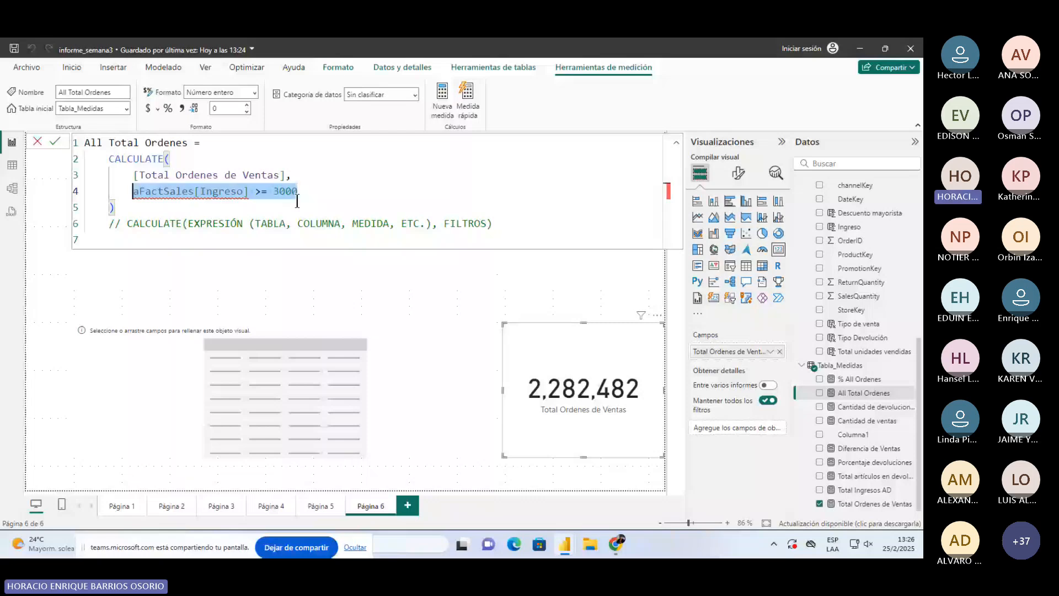
{"action": "type", "text": "ALL(FactSales)"}
{"action": "key", "text": "Return"}
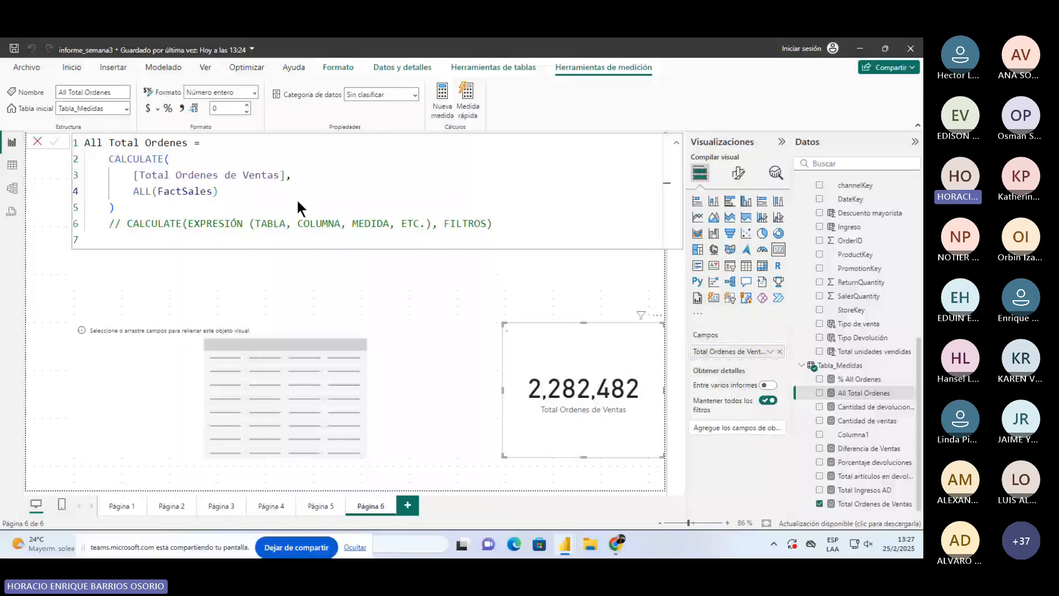
Filter the FactSales data table's Tipo de venta column to keep only Venta al detalle rows.
{"action": "left_click", "coordinate": [21, 164]}
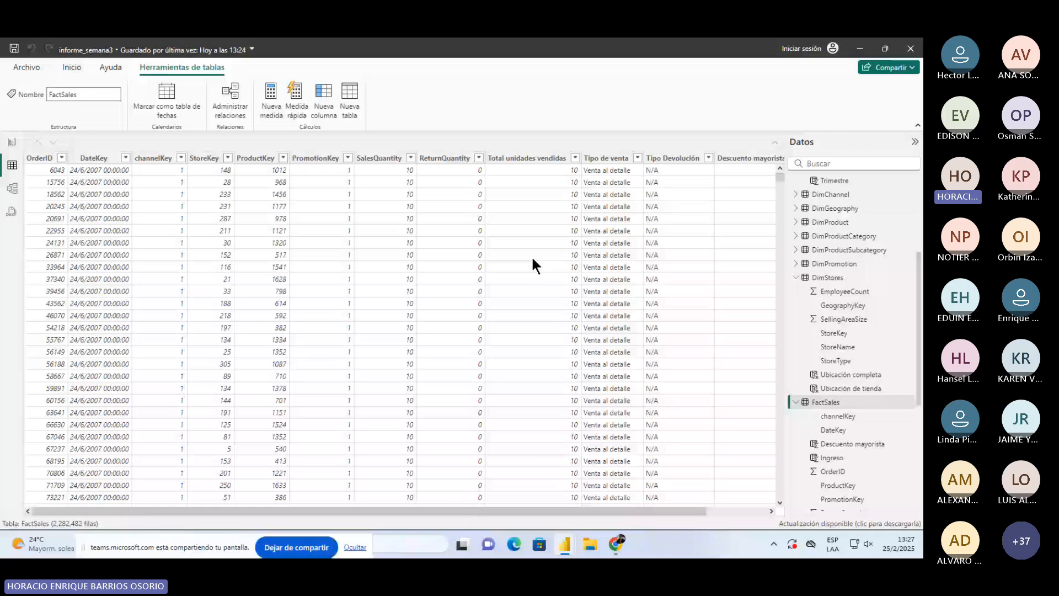
{"action": "left_click", "coordinate": [636, 159]}
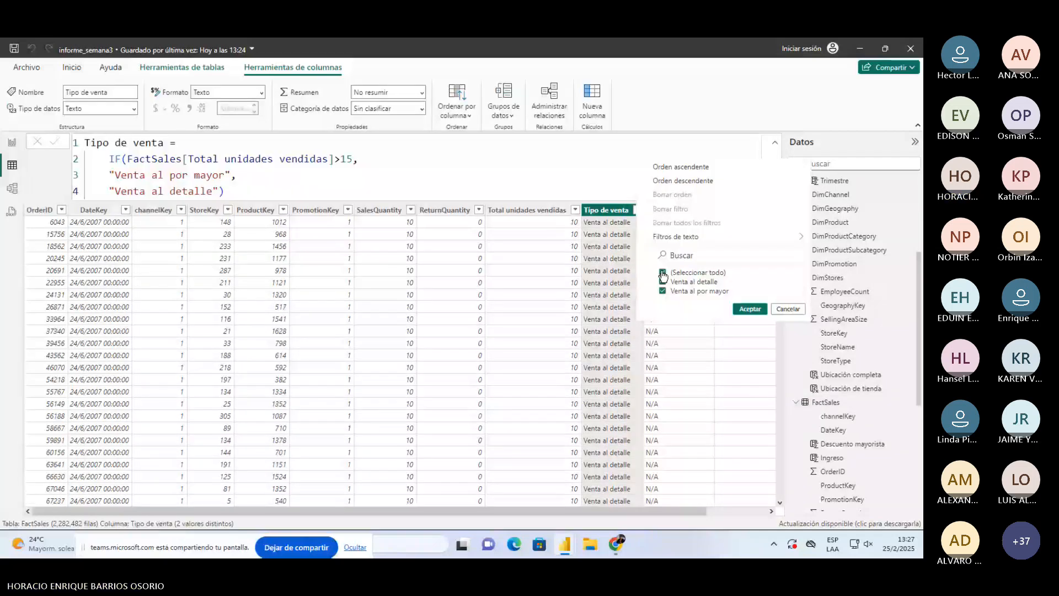
{"action": "left_click", "coordinate": [663, 291]}
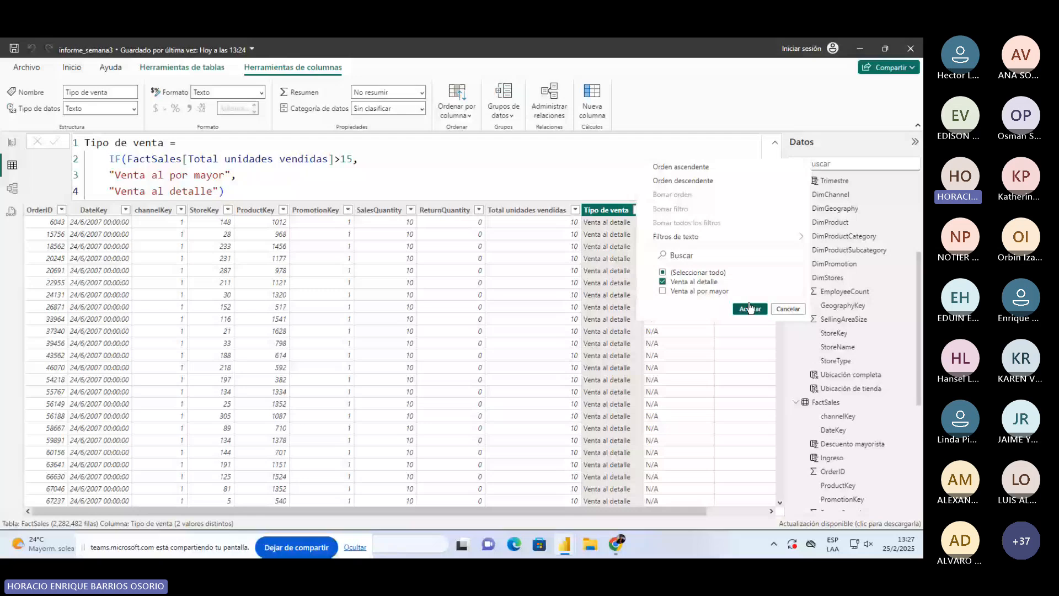
{"action": "left_click", "coordinate": [751, 308]}
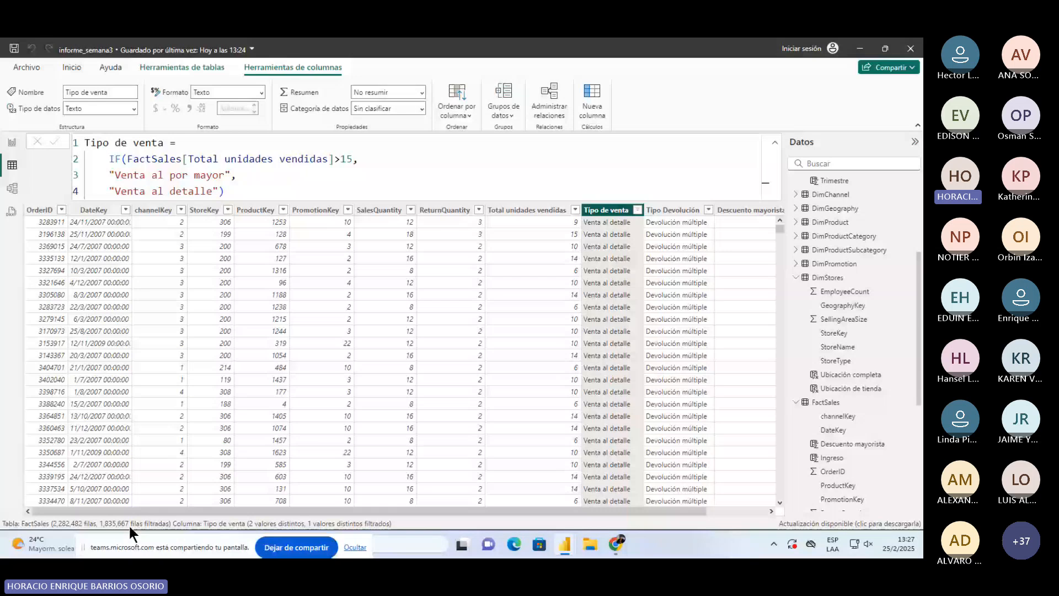
Change the All Total Ordenes filter to FactSales[Tipo de venta] = "Venta al detalle" and return to Página 6 of the report.
{"action": "left_click", "coordinate": [12, 142]}
{"action": "left_click", "coordinate": [890, 396]}
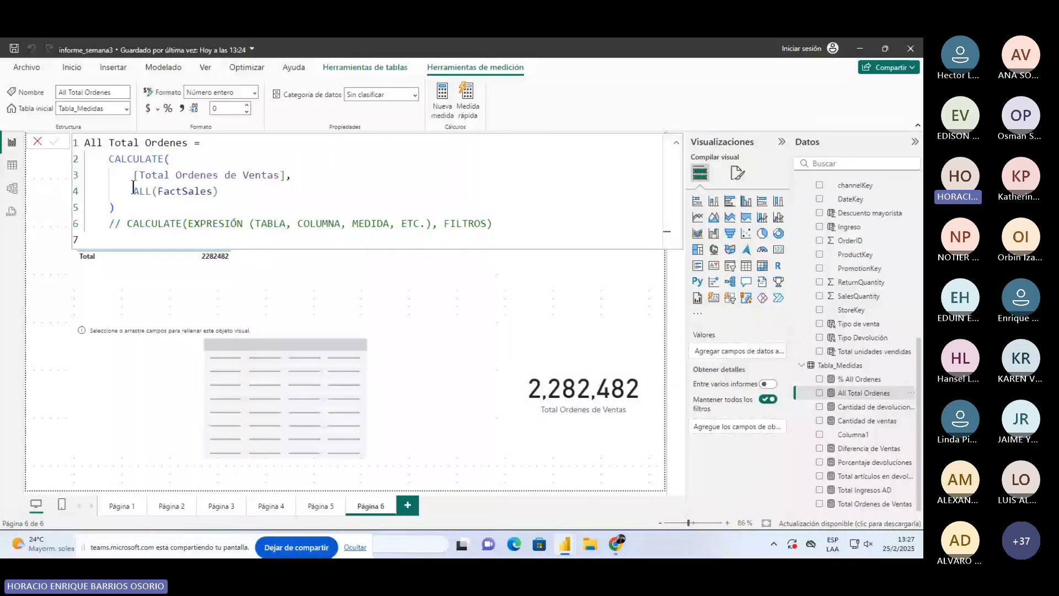
{"action": "left_click", "coordinate": [138, 191]}
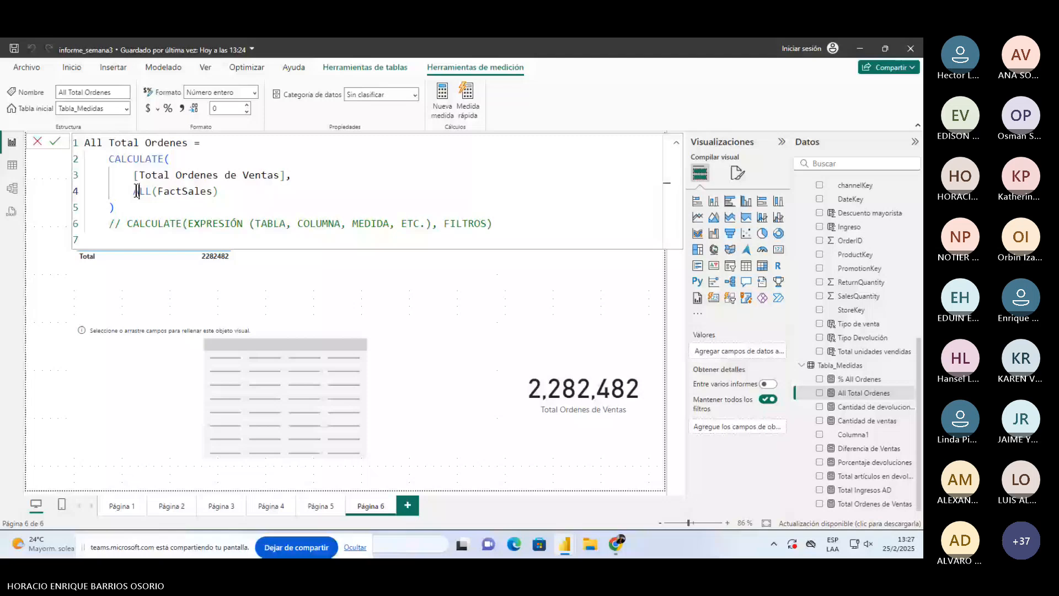
{"action": "left_click", "coordinate": [10, 168]}
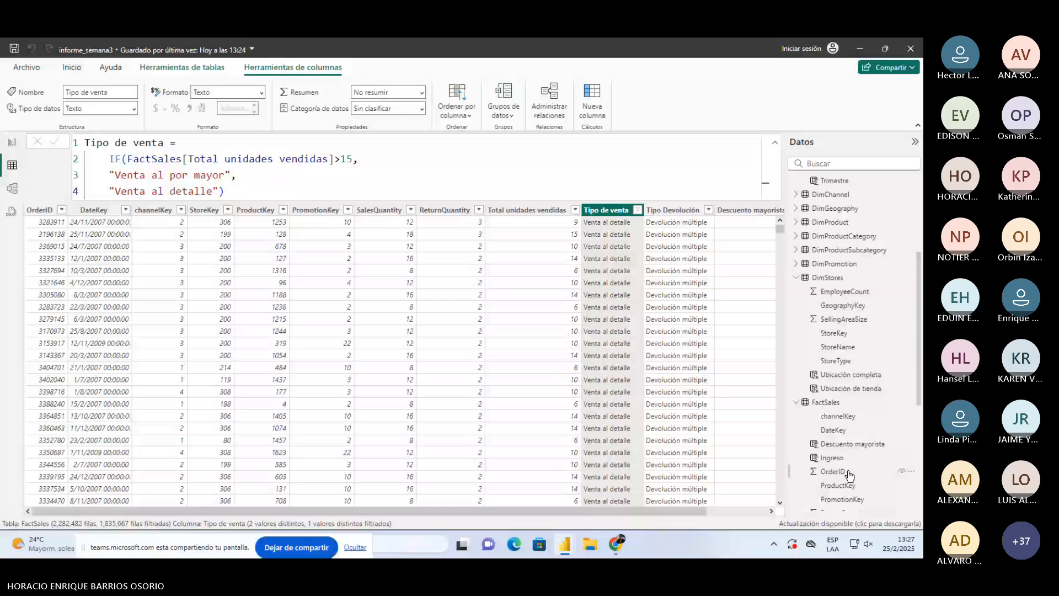
{"action": "scroll", "coordinate": [849, 475], "scroll_direction": "down", "scroll_amount": 5}
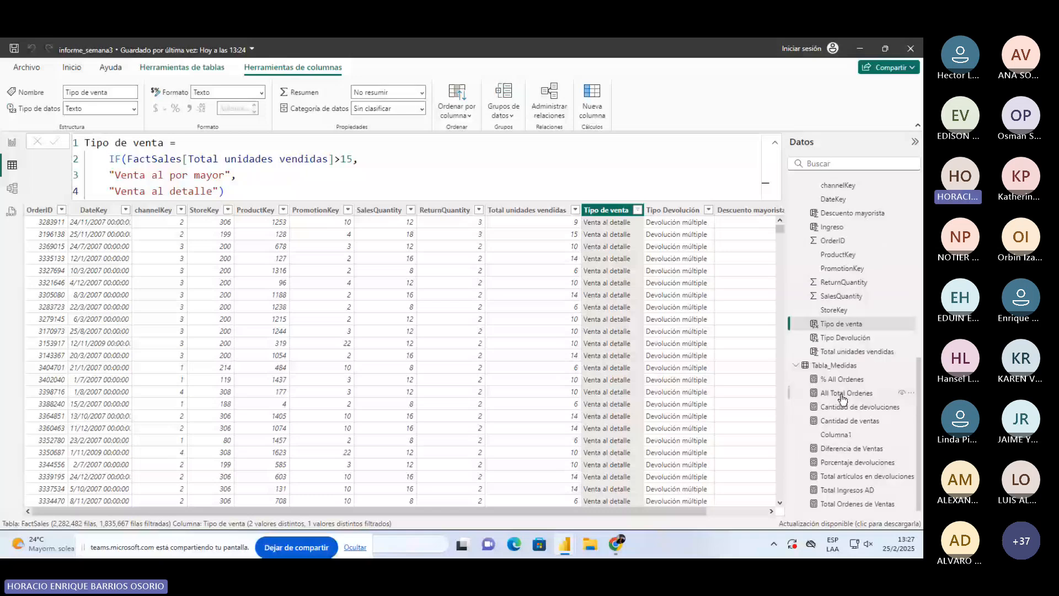
{"action": "left_click", "coordinate": [847, 392]}
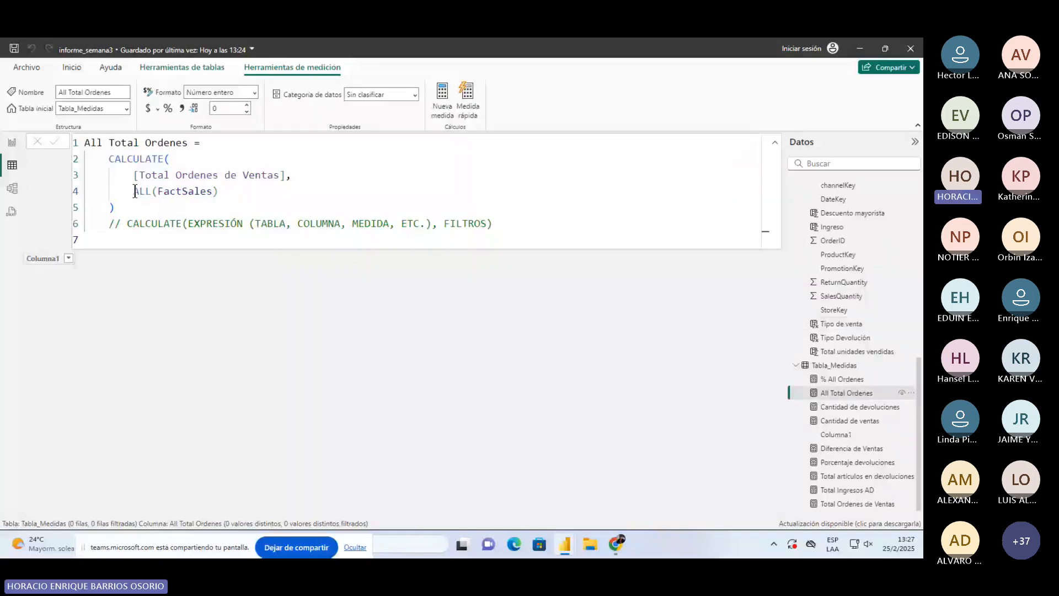
{"action": "left_click_drag", "start_coordinate": [134, 191], "coordinate": [232, 198]}
{"action": "type", "text": "fact"}
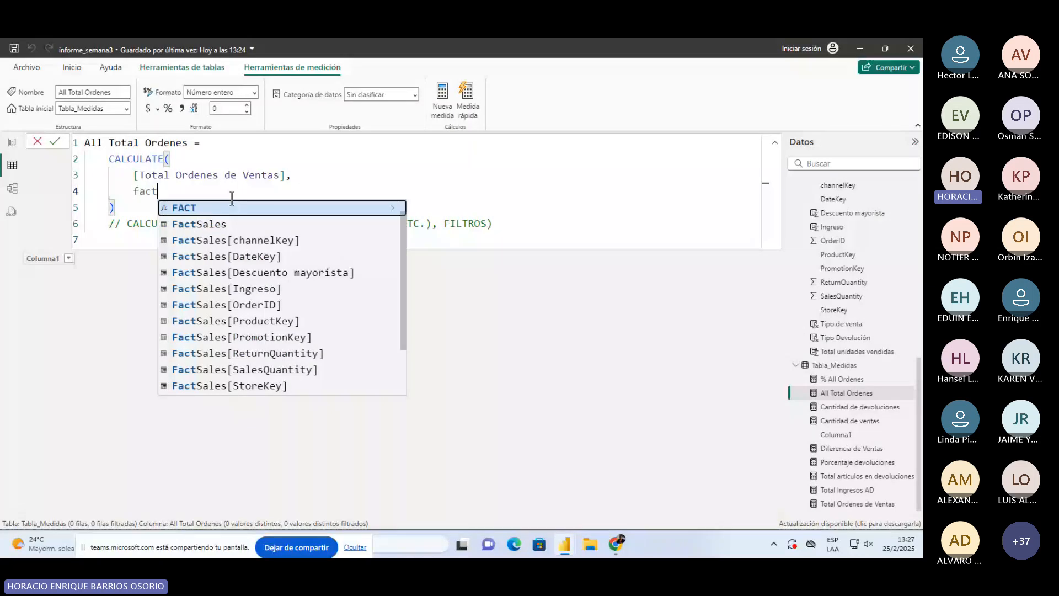
{"action": "key", "text": "Down"}
{"action": "key", "text": "Down"}
{"action": "key", "text": "Down"}
{"action": "key", "text": "Down"}
{"action": "key", "text": "Down"}
{"action": "key", "text": "Down"}
{"action": "key", "text": "Down"}
{"action": "key", "text": "Down"}
{"action": "key", "text": "Down"}
{"action": "key", "text": "Down"}
{"action": "key", "text": "Down"}
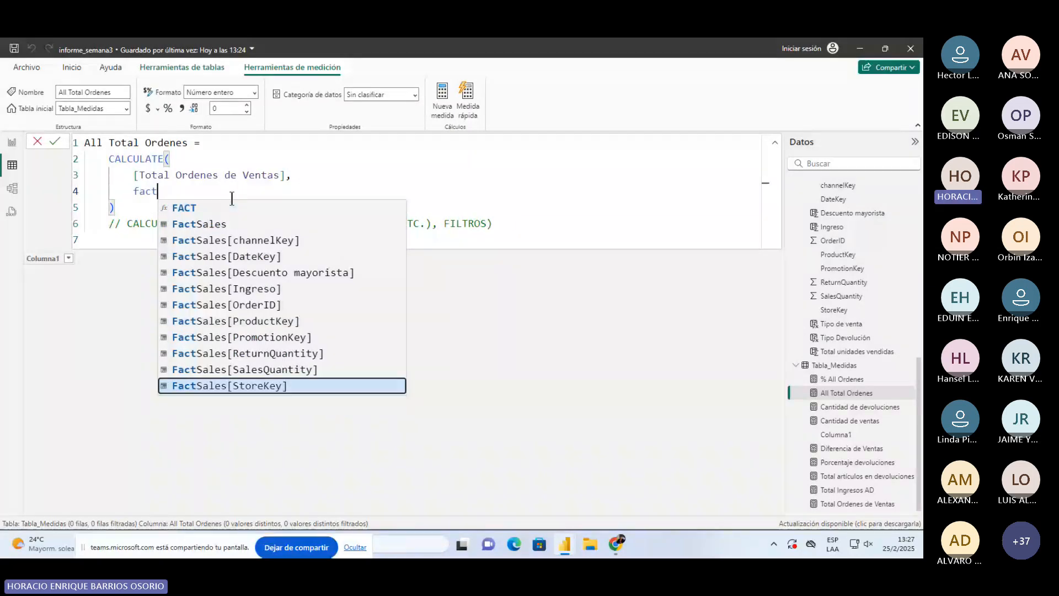
{"action": "key", "text": "Down"}
{"action": "key", "text": "Down"}
{"action": "key", "text": "Down"}
{"action": "key", "text": "Up"}
{"action": "key", "text": "Up"}
{"action": "key", "text": "Tab"}
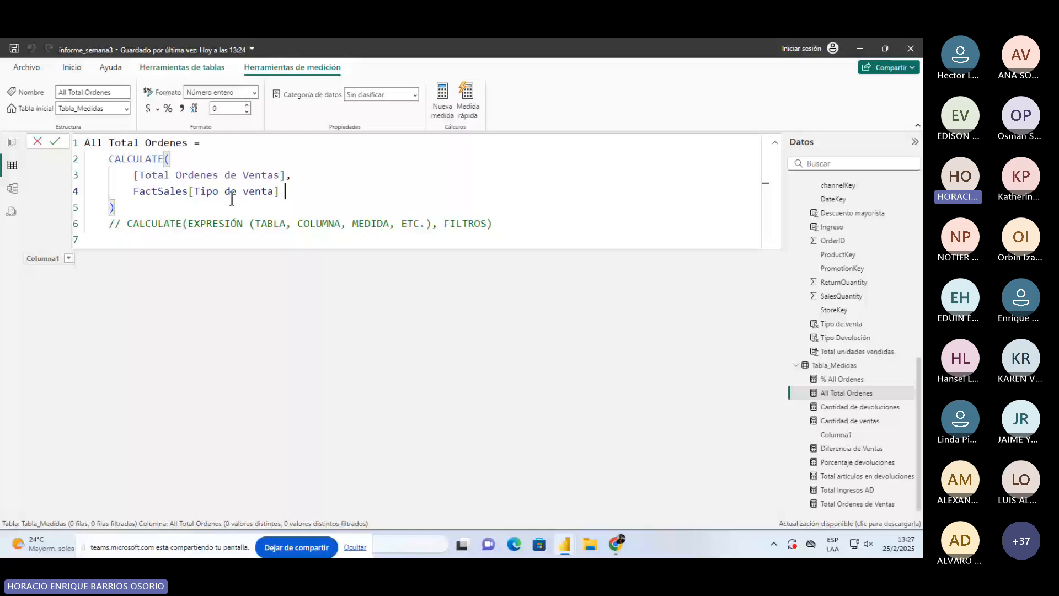
{"action": "type", "text": "= \"Venta al detalle"}
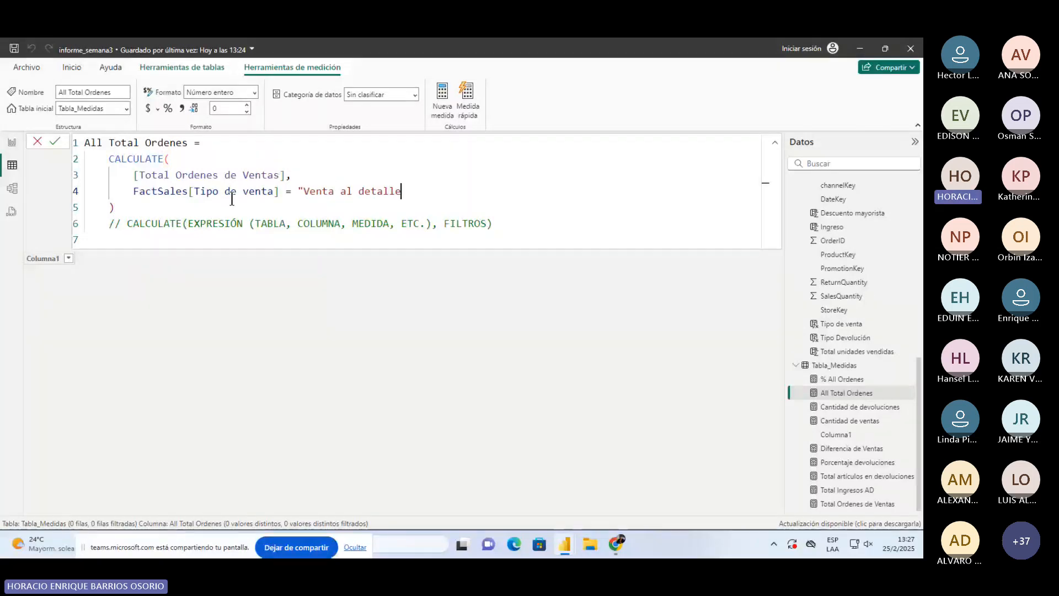
{"action": "type", "text": "\""}
{"action": "key", "text": "Return"}
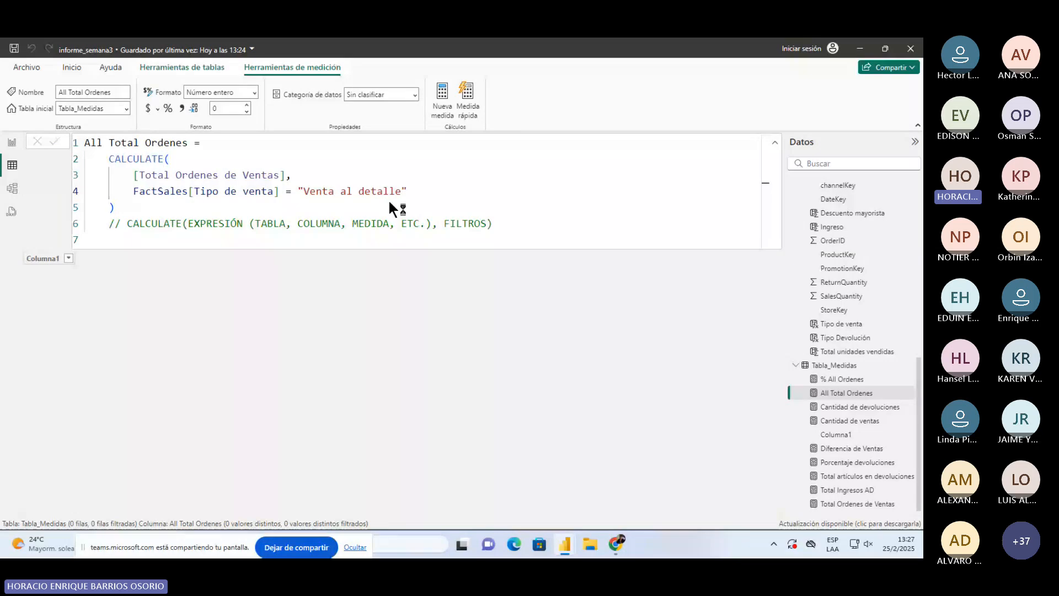
{"action": "left_click", "coordinate": [13, 145]}
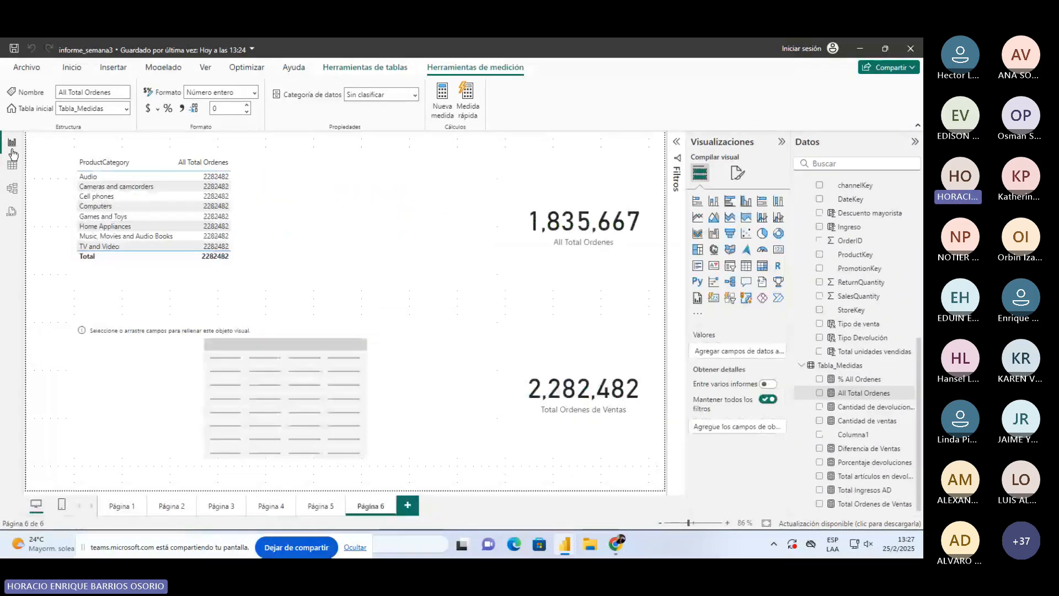
Replace the Tipo de venta condition in the All Total Ordenes measure's CALCULATE with ALL(FactSales).
{"action": "left_click", "coordinate": [607, 255]}
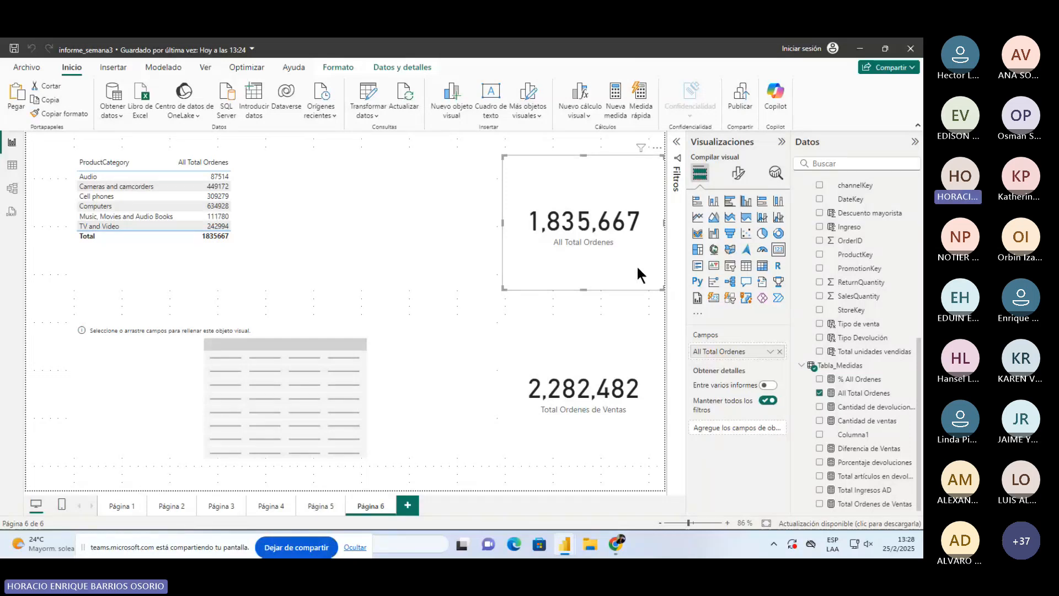
{"action": "left_click", "coordinate": [864, 394]}
{"action": "left_click", "coordinate": [133, 191]}
{"action": "left_click_drag", "start_coordinate": [133, 191], "coordinate": [413, 197]}
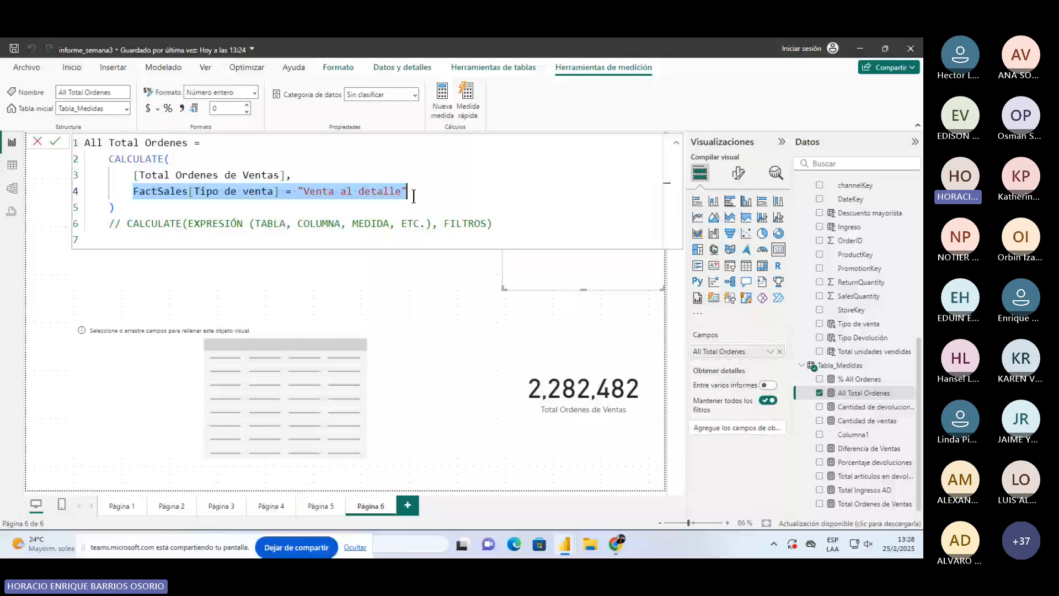
{"action": "type", "text": "fa"}
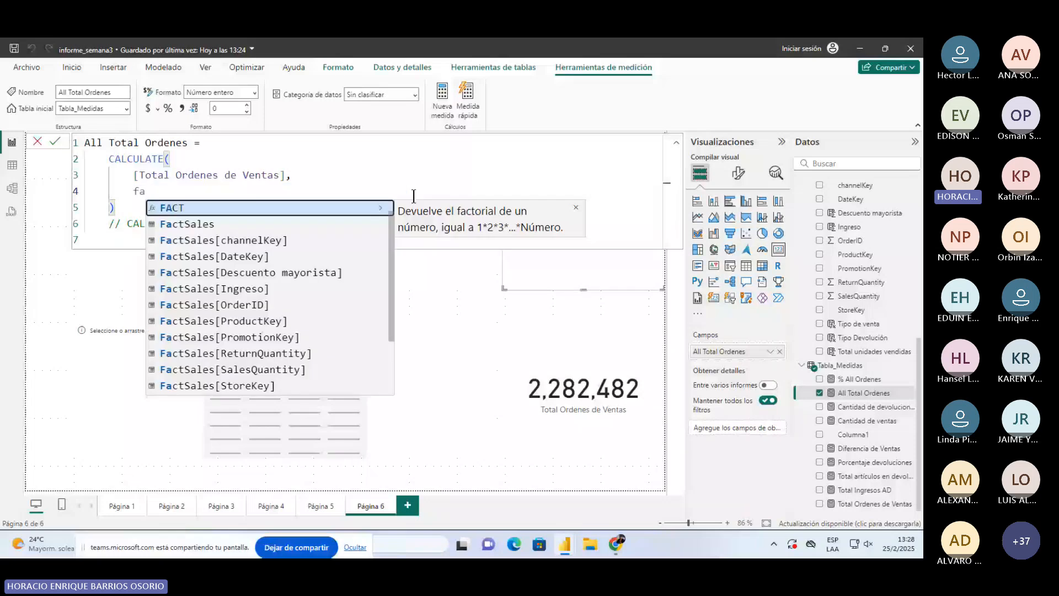
{"action": "key", "text": "BackSpace"}
{"action": "key", "text": "BackSpace"}
{"action": "type", "text": "all"}
{"action": "key", "text": "Tab"}
{"action": "type", "text": "fa"}
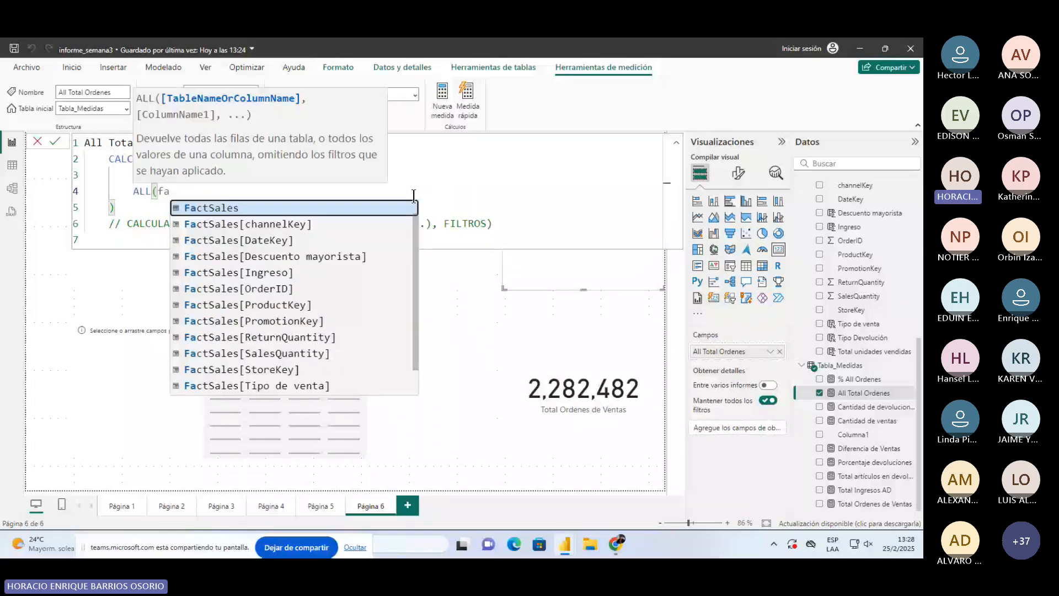
{"action": "key", "text": "Tab"}
{"action": "type", "text": ")"}
{"action": "key", "text": "Return"}
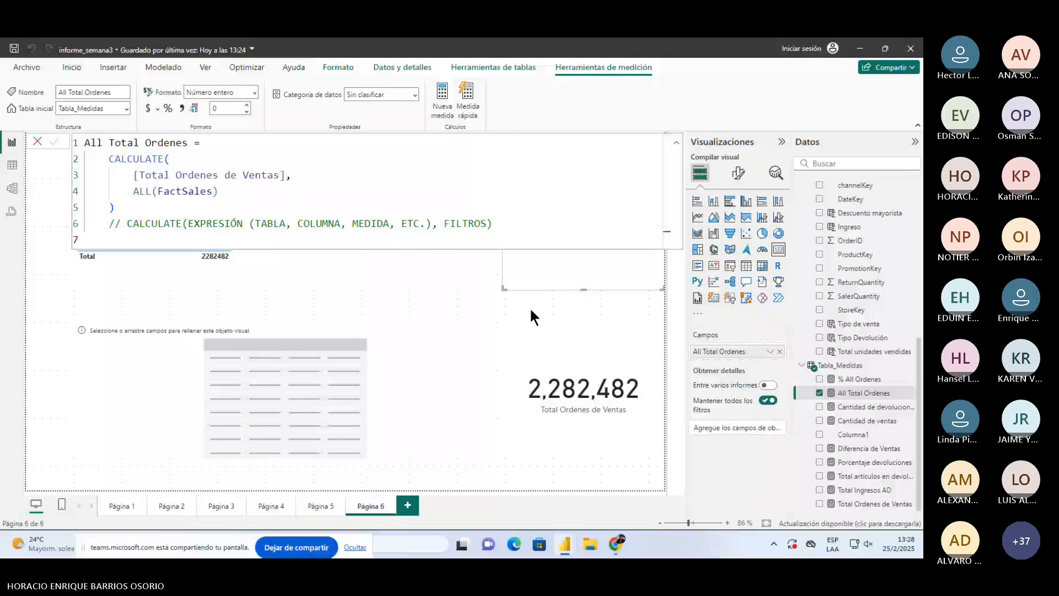
Delete the All Total Ordenes and Total Ordenes de Ventas cards from Página 6.
{"action": "left_click", "coordinate": [568, 258]}
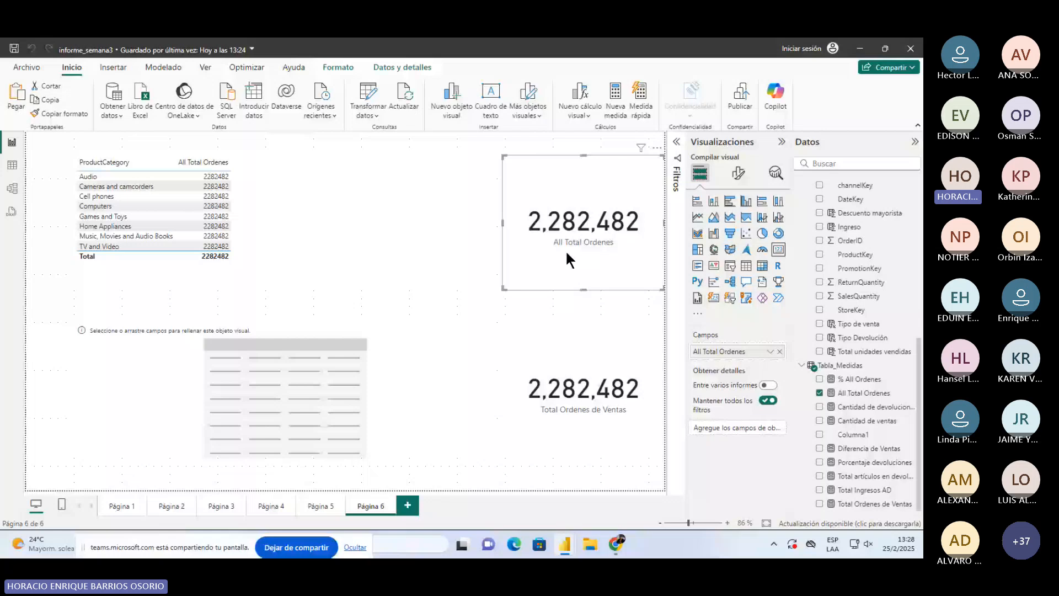
{"action": "key", "text": "Delete"}
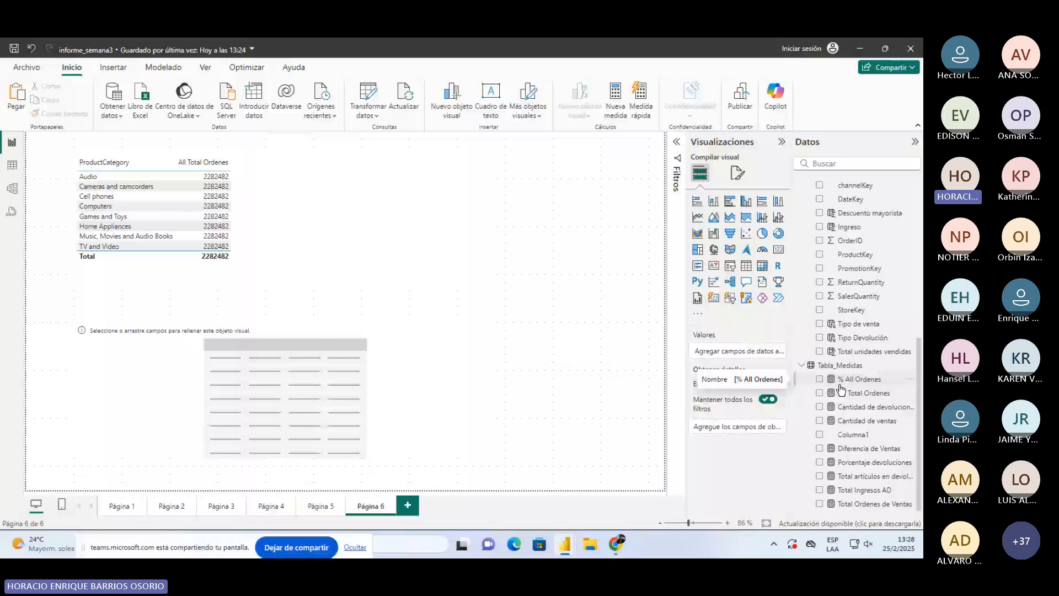
Open the All Total Ordenes measure's formula and highlight its [Total Ordenes de Ventas] expression.
{"action": "left_click", "coordinate": [842, 390]}
{"action": "left_click_drag", "start_coordinate": [139, 175], "coordinate": [194, 175]}
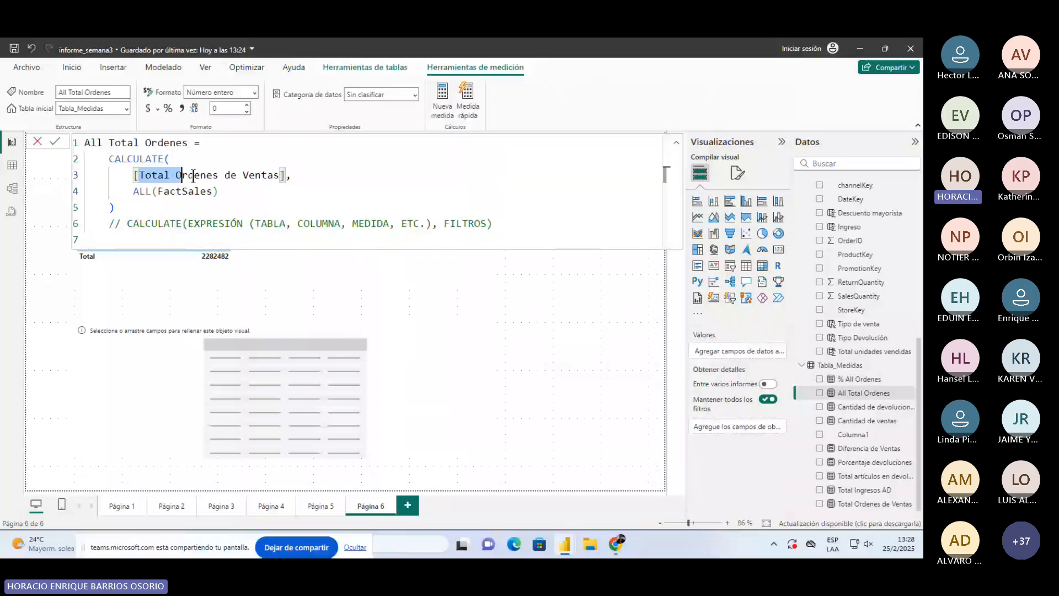
Open the Total Ordenes de Ventas measure and examine its COUNTROWS expression.
{"action": "left_click", "coordinate": [872, 504]}
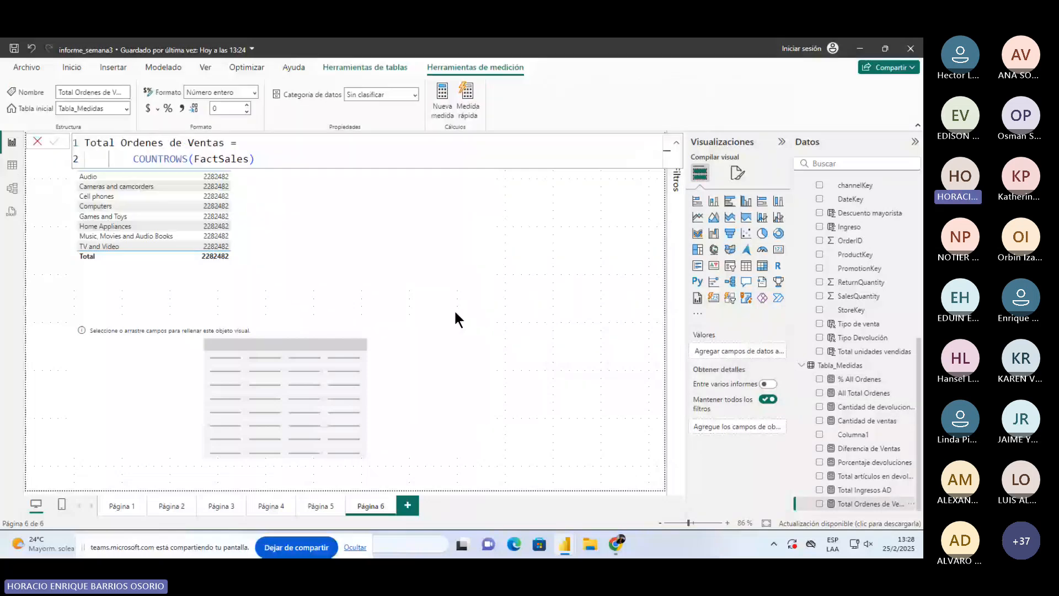
{"action": "left_click_drag", "start_coordinate": [133, 159], "coordinate": [266, 159]}
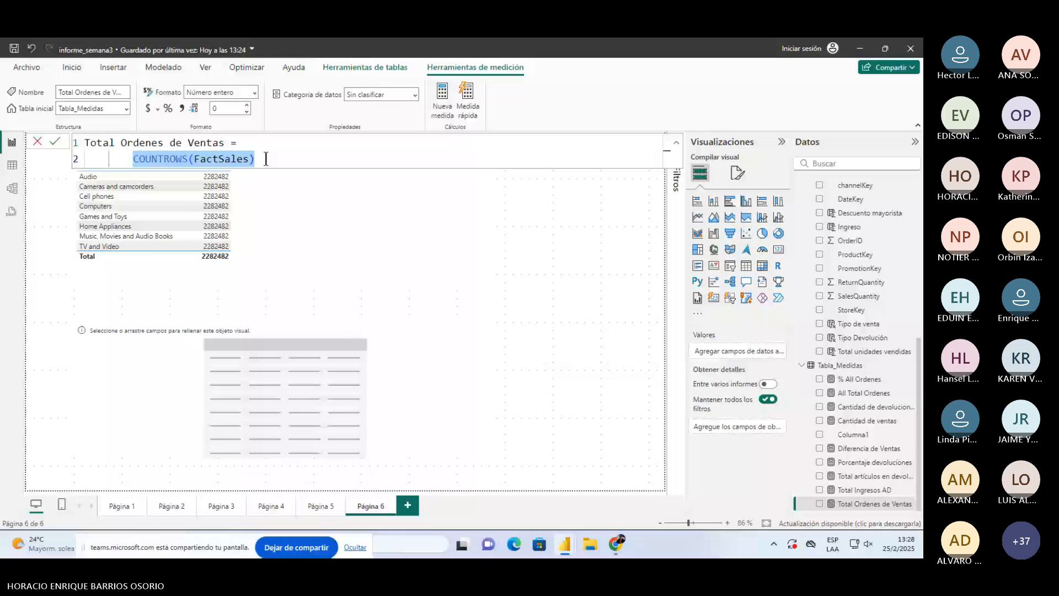
{"action": "left_click", "coordinate": [266, 159]}
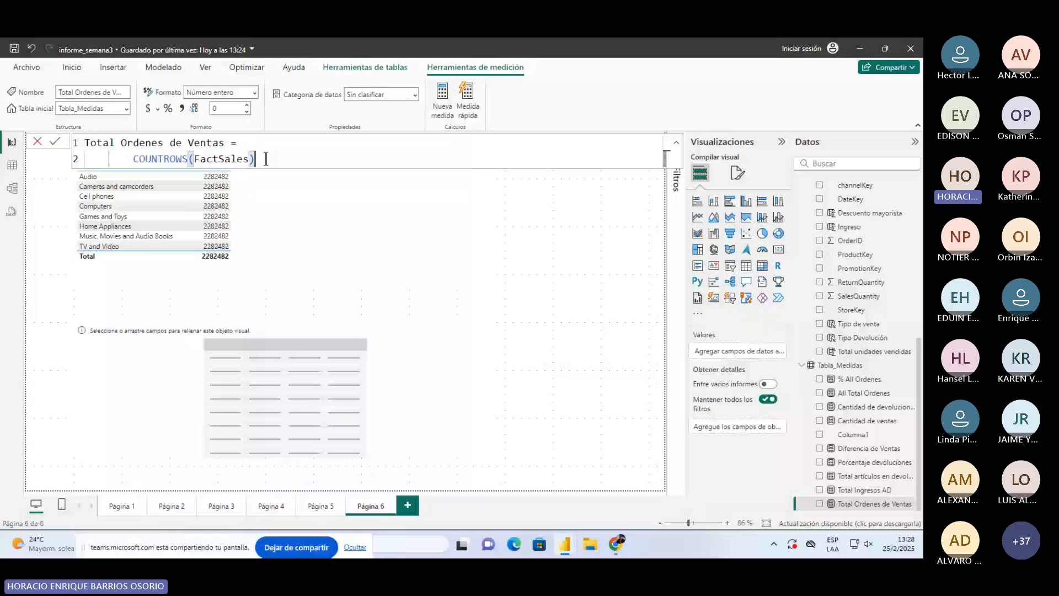
Add the Total Ordenes de Ventas measure to the ProductCategory table visual and rename its column Total Ordenes.
{"action": "left_click", "coordinate": [331, 223]}
{"action": "left_click_drag", "start_coordinate": [872, 504], "coordinate": [349, 236]}
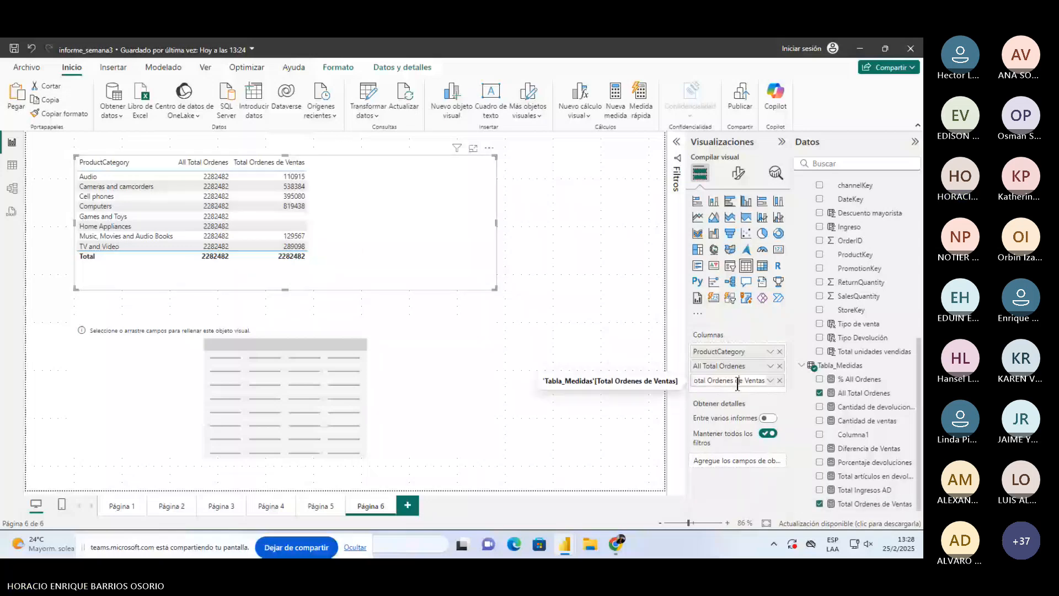
{"action": "left_click_drag", "start_coordinate": [738, 383], "coordinate": [765, 383]}
{"action": "key", "text": "BackSpace"}
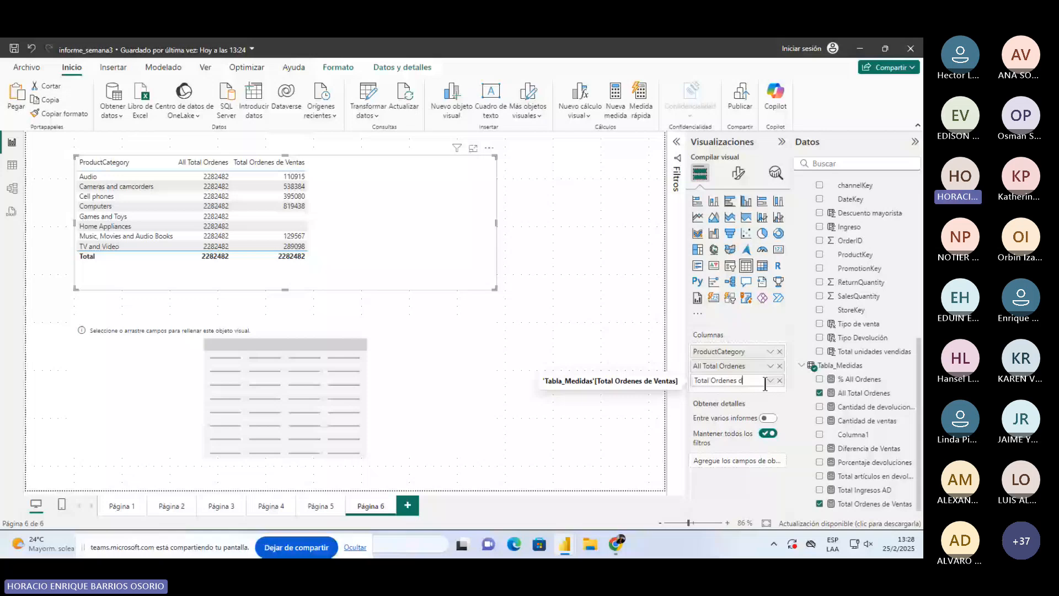
{"action": "key", "text": "BackSpace"}
{"action": "key", "text": "BackSpace"}
Add the % All Ordenes measure to the ProductCategory table visual and examine its DIVIDE formula.
{"action": "left_click", "coordinate": [863, 380]}
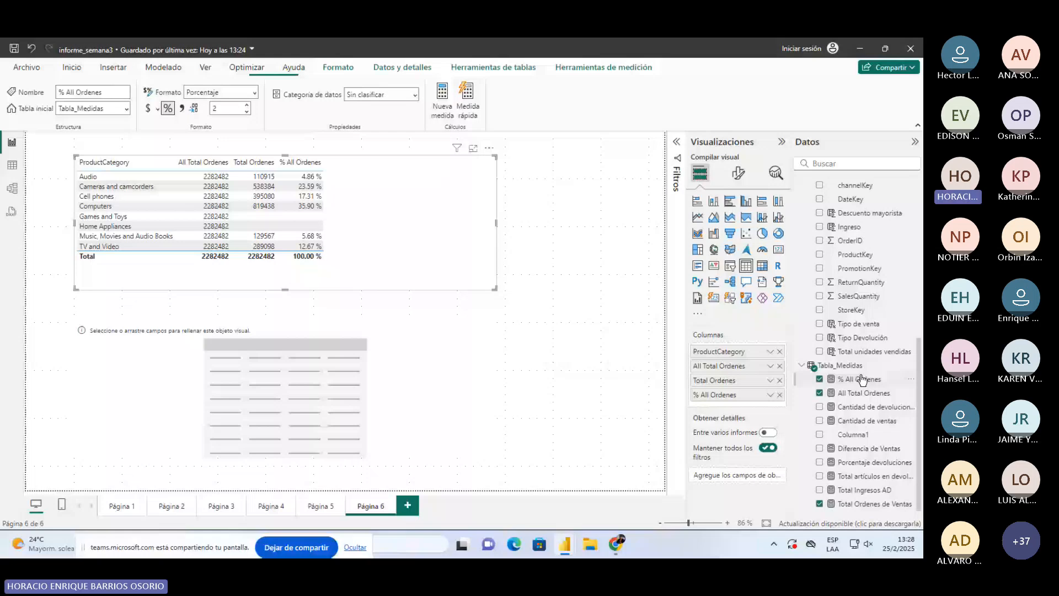
{"action": "left_click", "coordinate": [862, 379]}
{"action": "left_click_drag", "start_coordinate": [316, 159], "coordinate": [431, 161]}
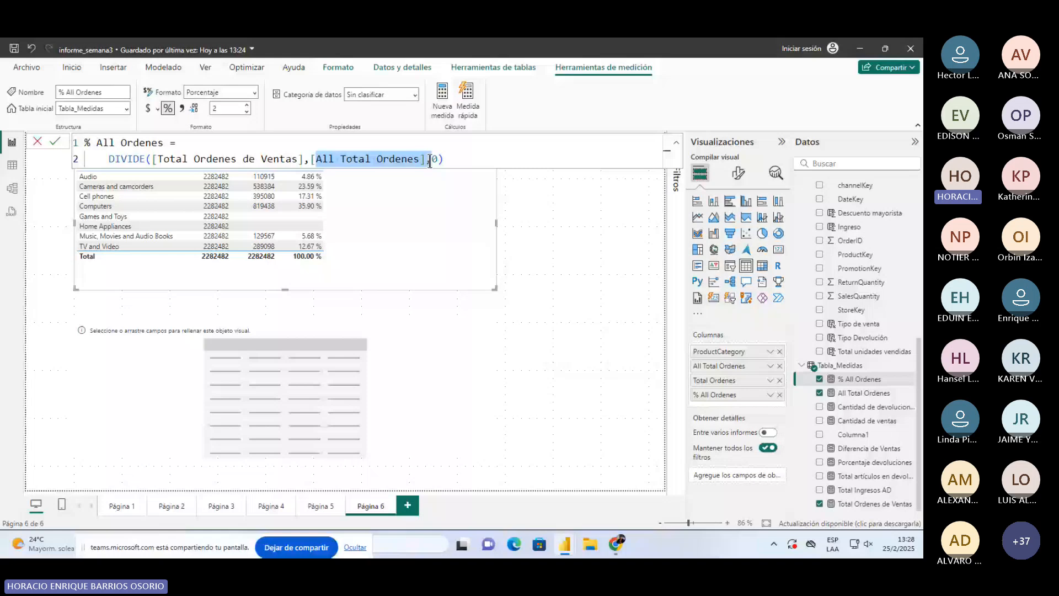
{"action": "left_click", "coordinate": [578, 220]}
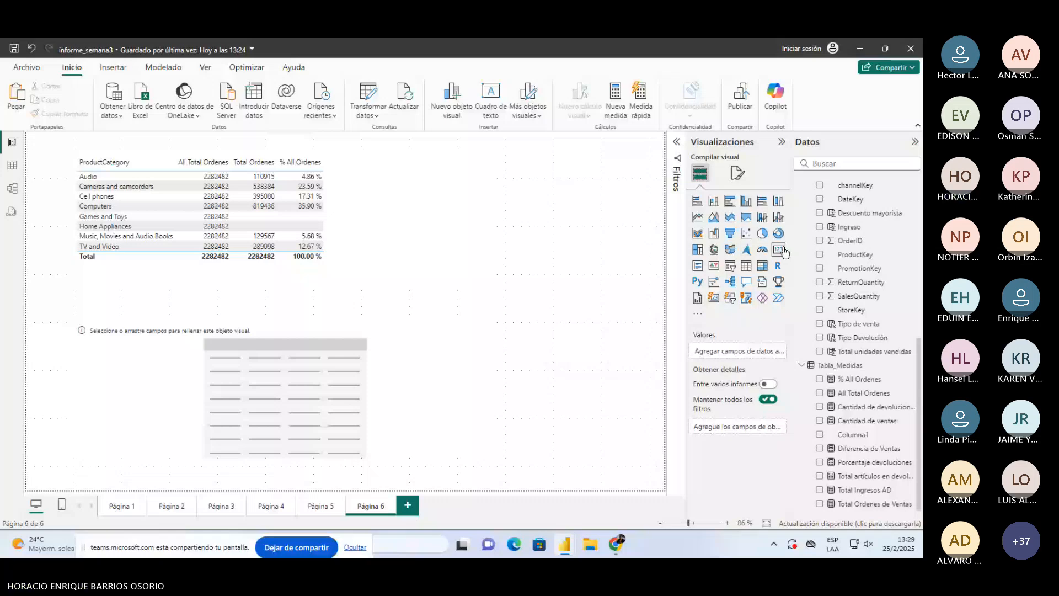
Add an empty card visual to Página 6.
{"action": "left_click", "coordinate": [779, 249]}
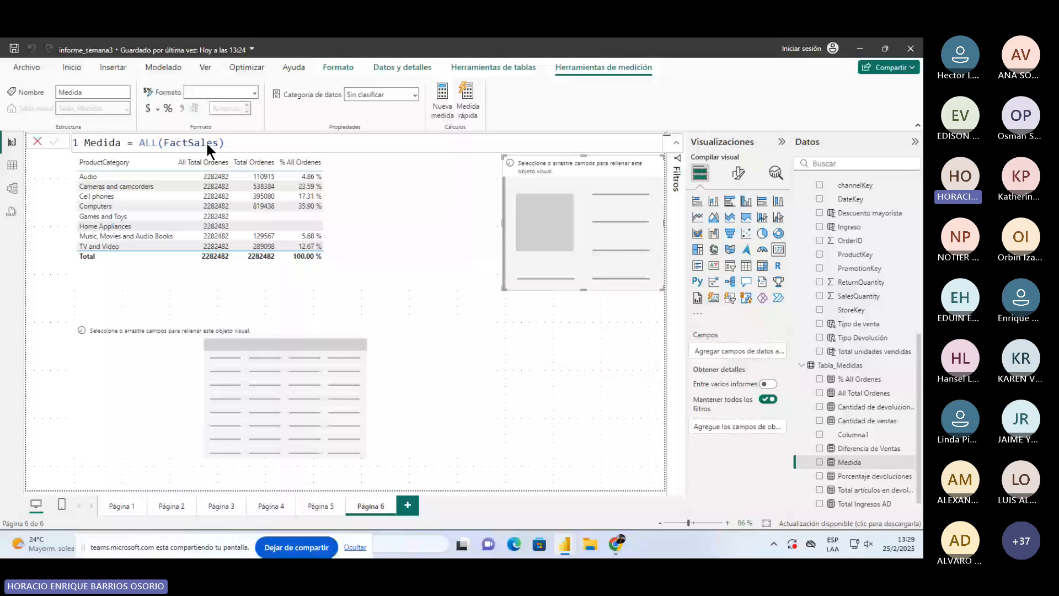
{"action": "scroll", "coordinate": [180, 147], "scroll_direction": "up", "scroll_amount": 1}
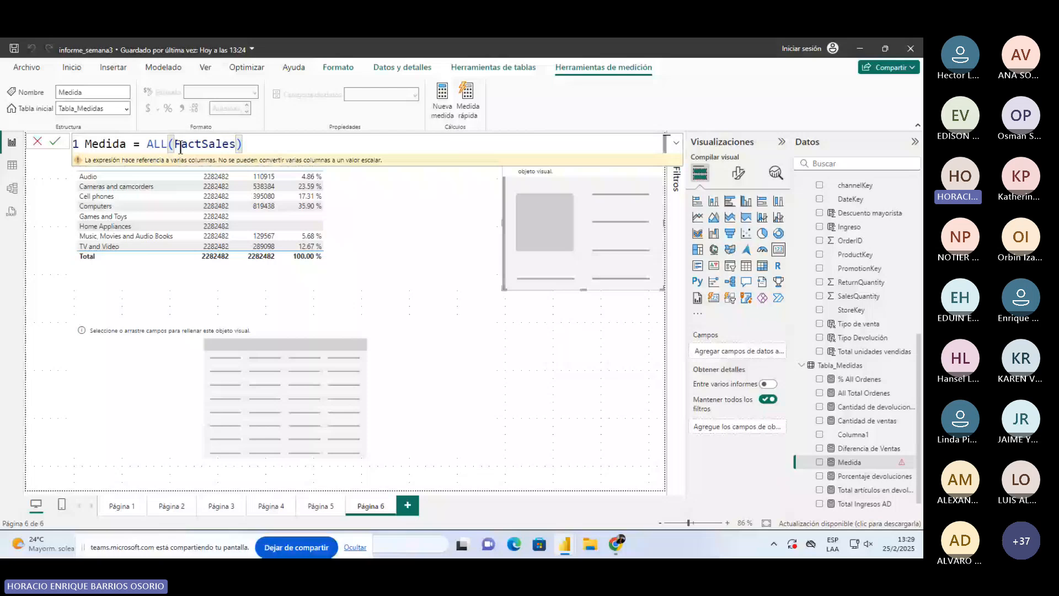
{"action": "left_click_drag", "start_coordinate": [147, 144], "coordinate": [291, 145]}
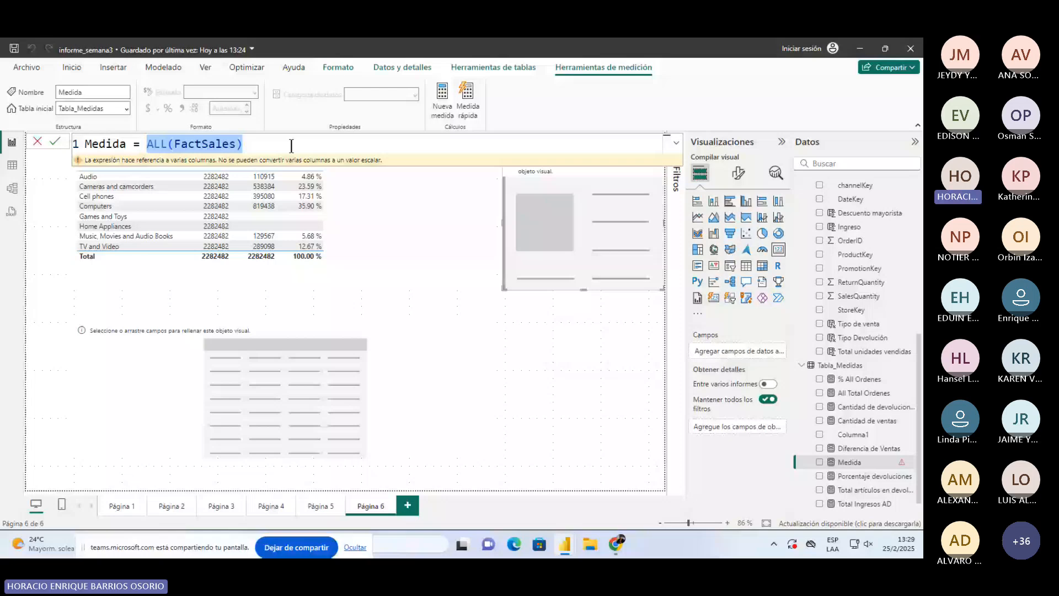
{"action": "type", "text": "CALCULATE(fa"}
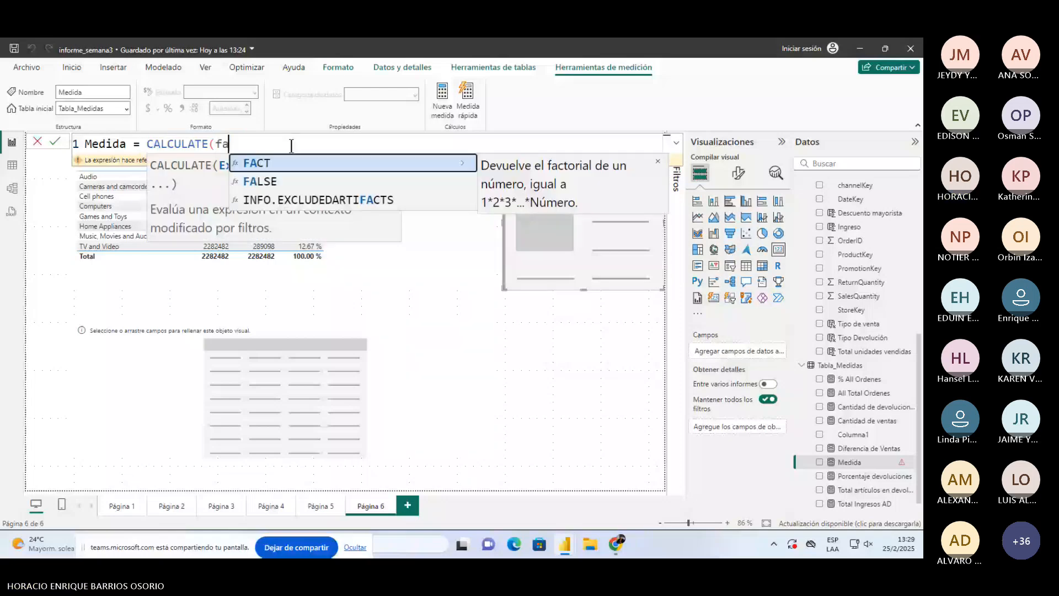
{"action": "key", "text": "BackSpace"}
{"action": "key", "text": "BackSpace"}
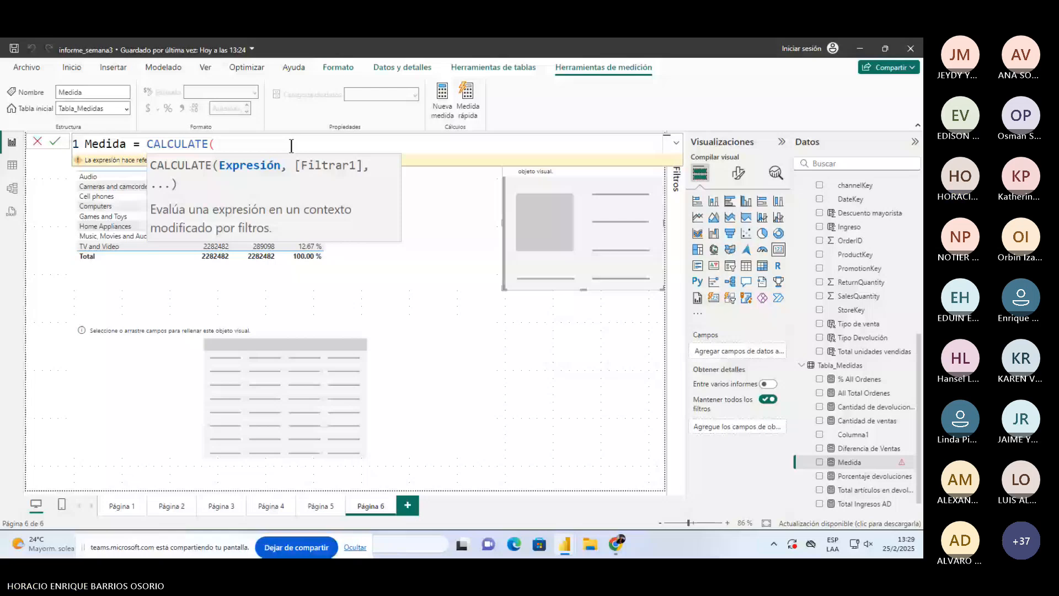
{"action": "type", "text": "da"}
{"action": "key", "text": "BackSpace"}
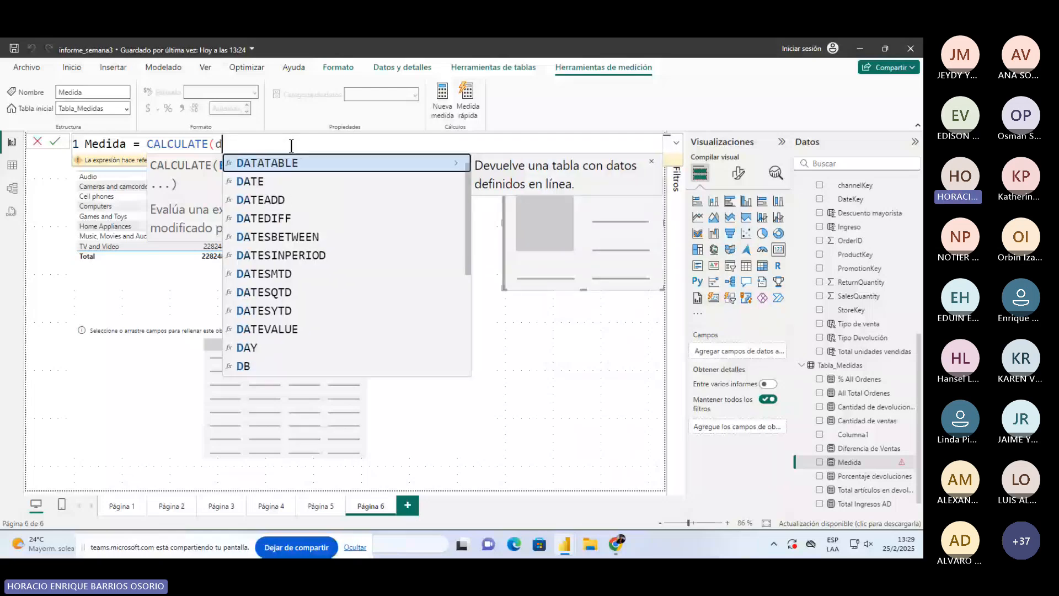
{"action": "key", "text": "BackSpace"}
{"action": "key", "text": "BackSpace"}
{"action": "key", "text": "BackSpace"}
{"action": "key", "text": "BackSpace"}
{"action": "key", "text": "BackSpace"}
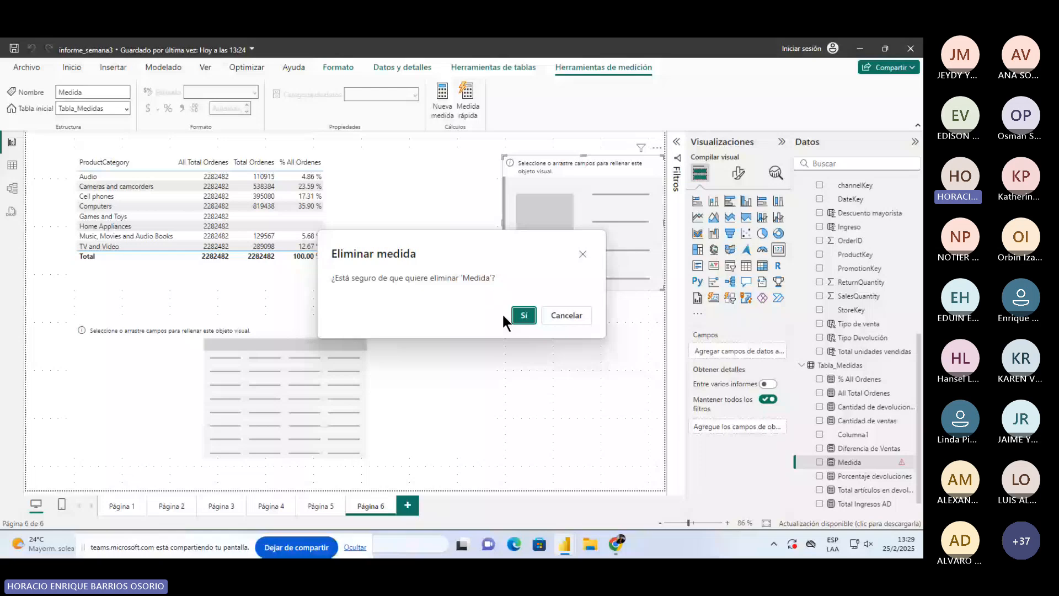
{"action": "left_click", "coordinate": [513, 315]}
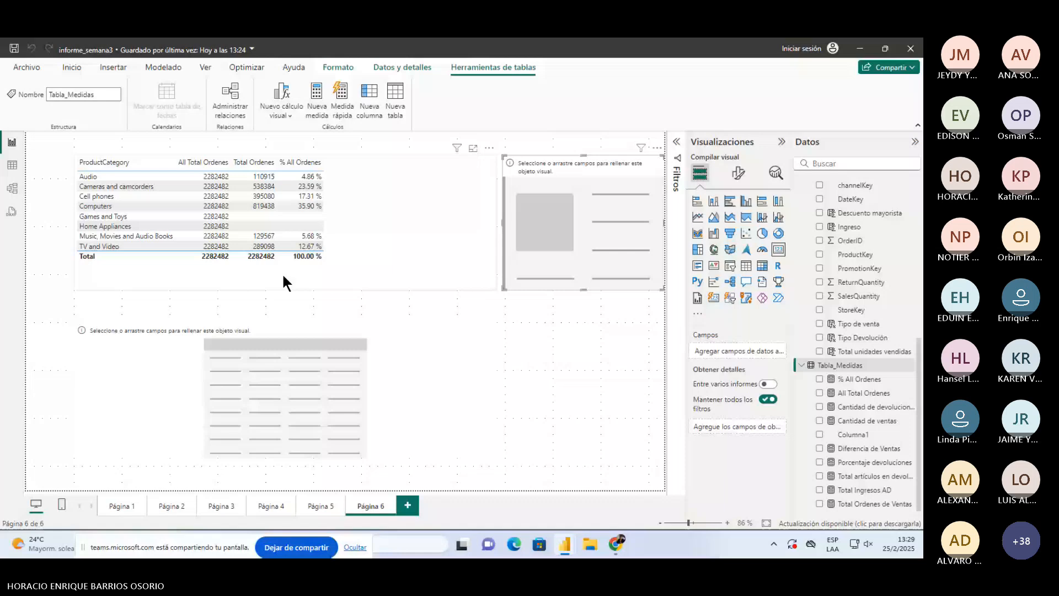
Switch to the semana 3 report and copy the complete formula of the % ALL Computers Category measure.
{"action": "key", "text": "alt+Tab"}
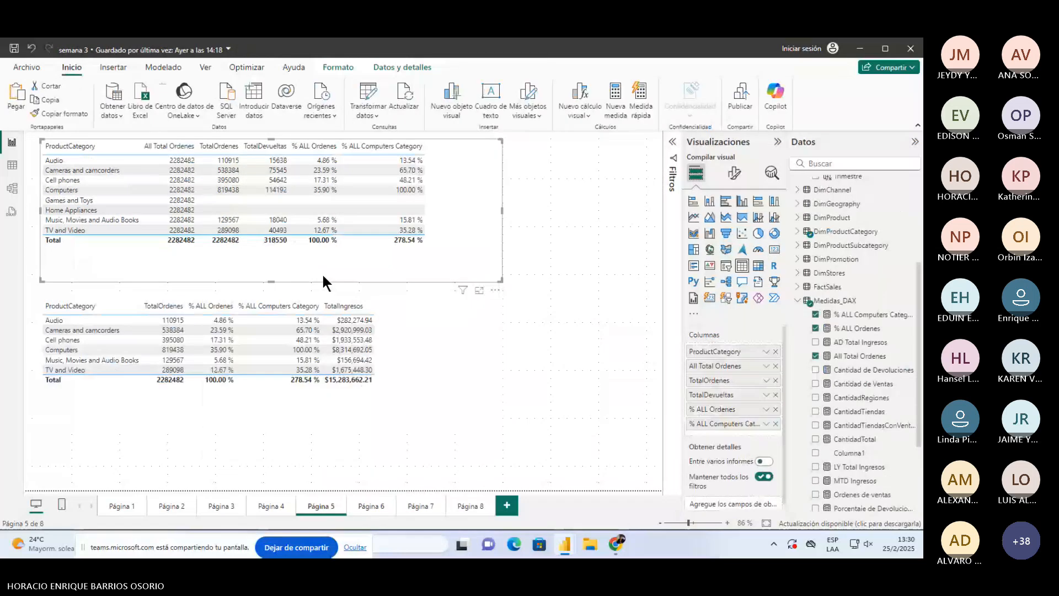
{"action": "key", "text": "alt+Tab"}
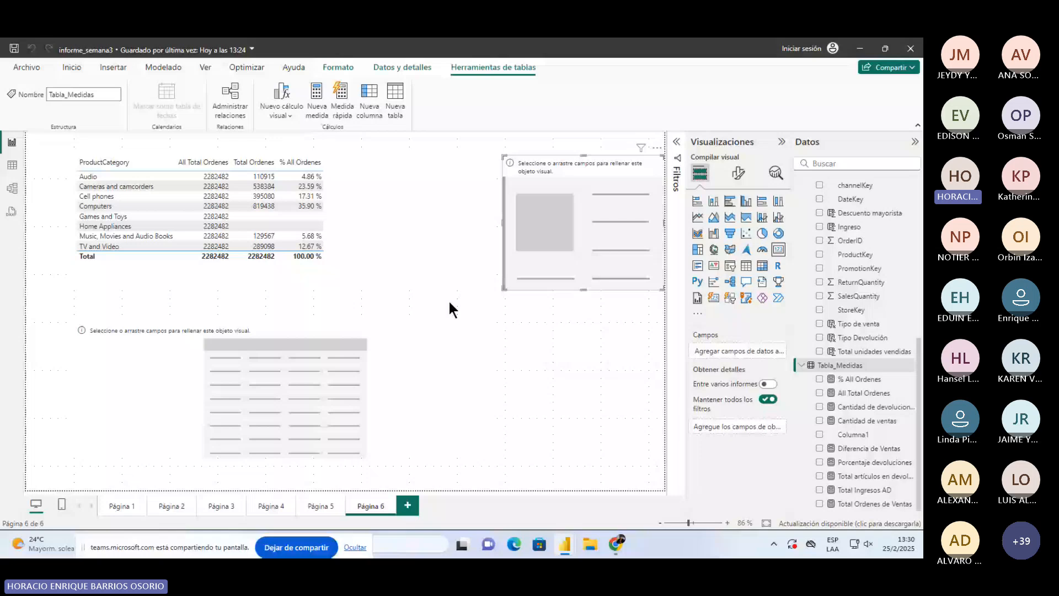
{"action": "key", "text": "alt+Tab"}
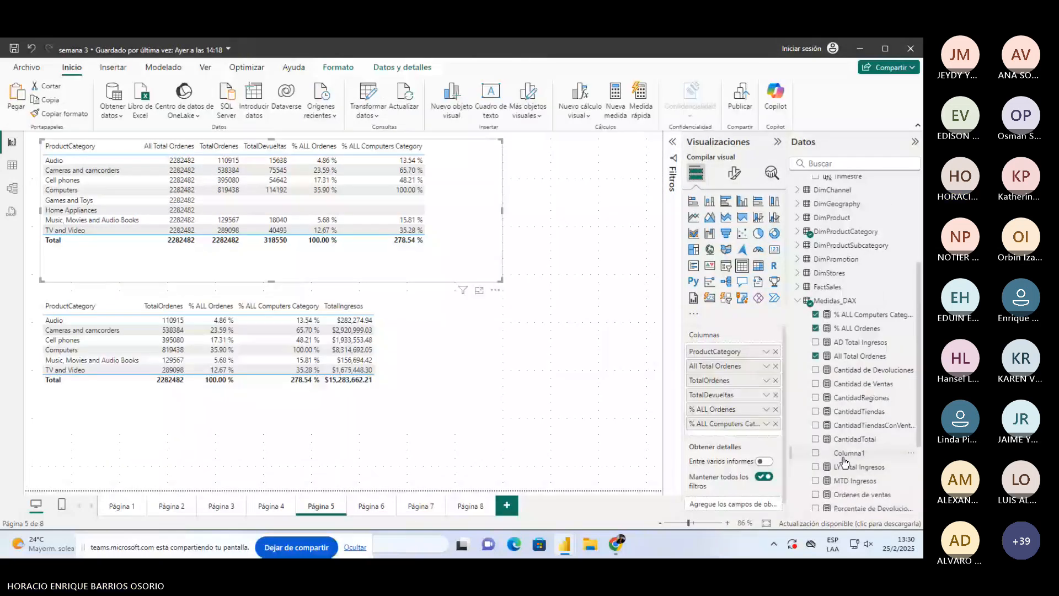
{"action": "left_click", "coordinate": [873, 314]}
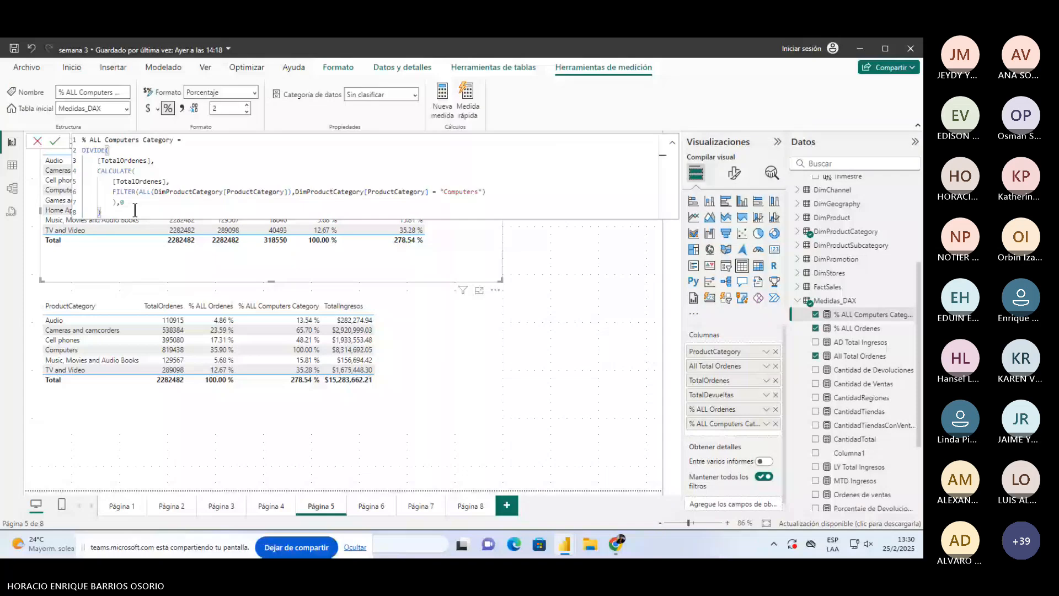
{"action": "key", "text": "ctrl+a"}
{"action": "key", "text": "ctrl+c"}
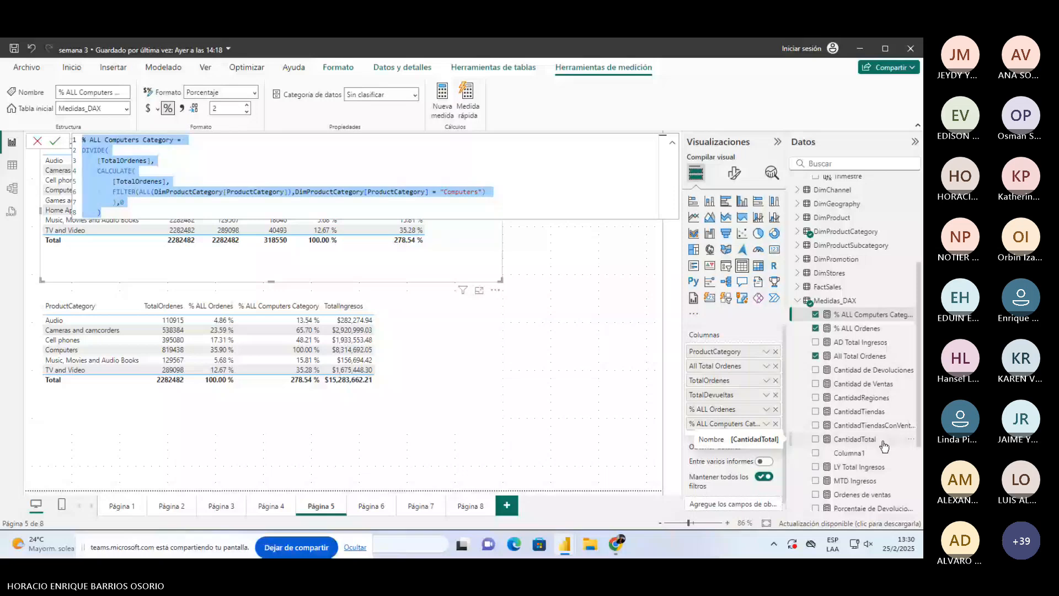
{"action": "scroll", "coordinate": [883, 445], "scroll_direction": "down", "scroll_amount": 3}
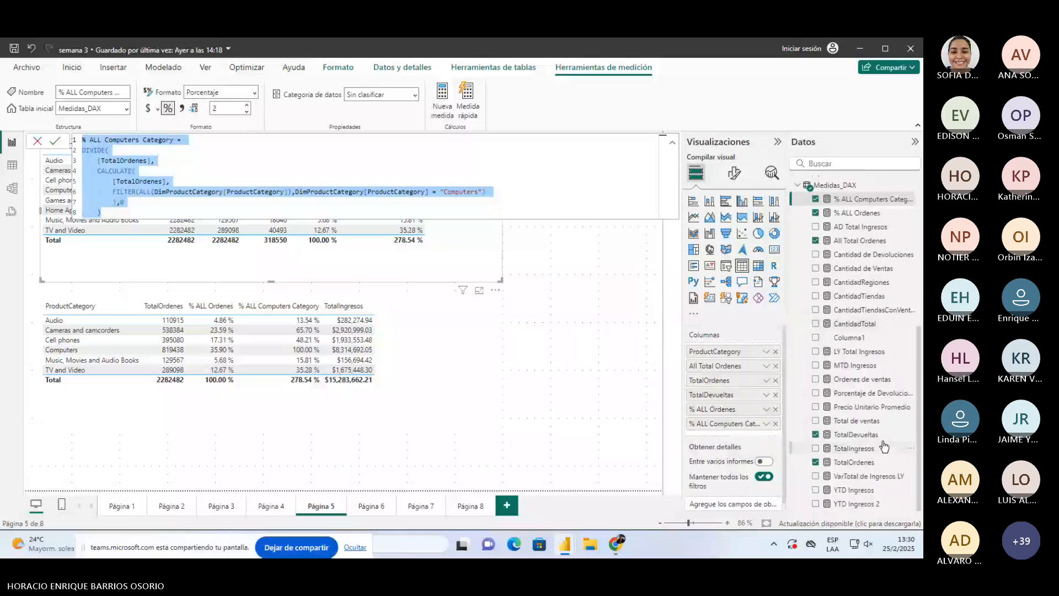
Return to informe_semana3 and create a measure from the copied % ALL Computers Category formula, with [Total Ordenes de Ventas] as the DIVIDE numerator.
{"action": "key", "text": "alt+Tab"}
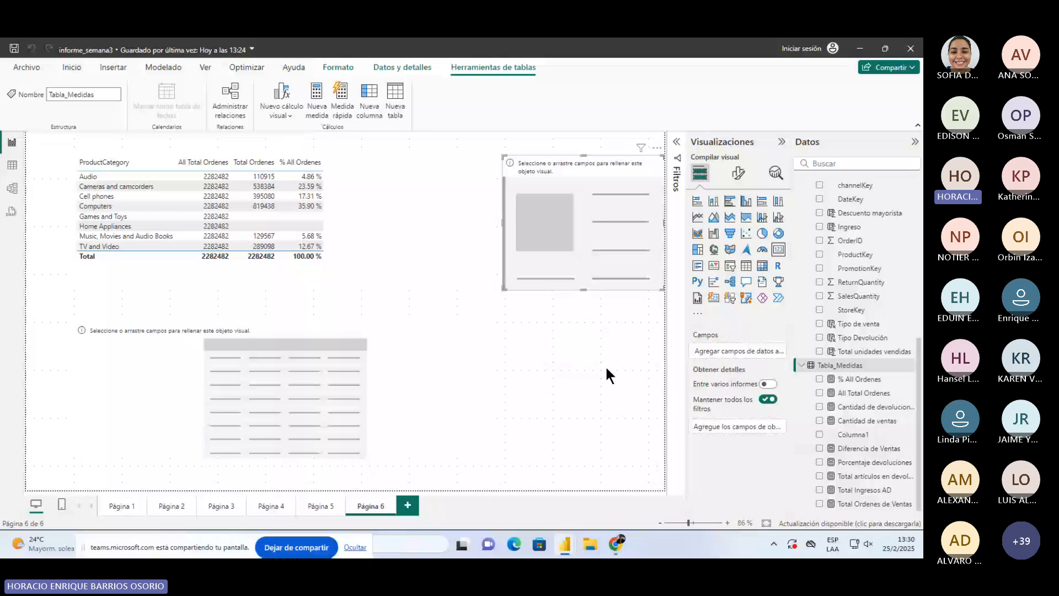
{"action": "left_click", "coordinate": [376, 237]}
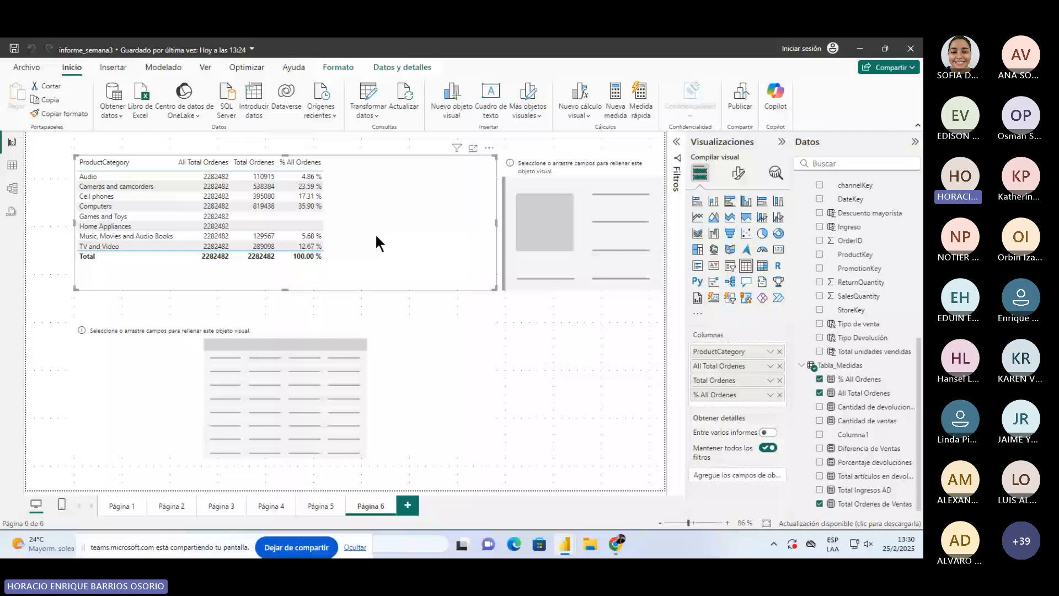
{"action": "left_click", "coordinate": [616, 101]}
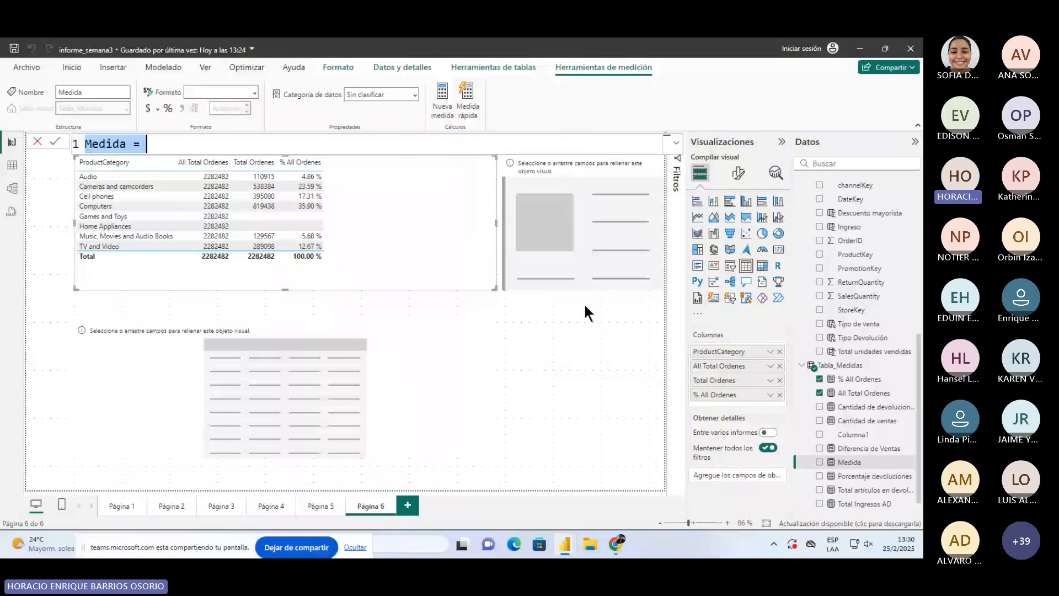
{"action": "key", "text": "ctrl+v"}
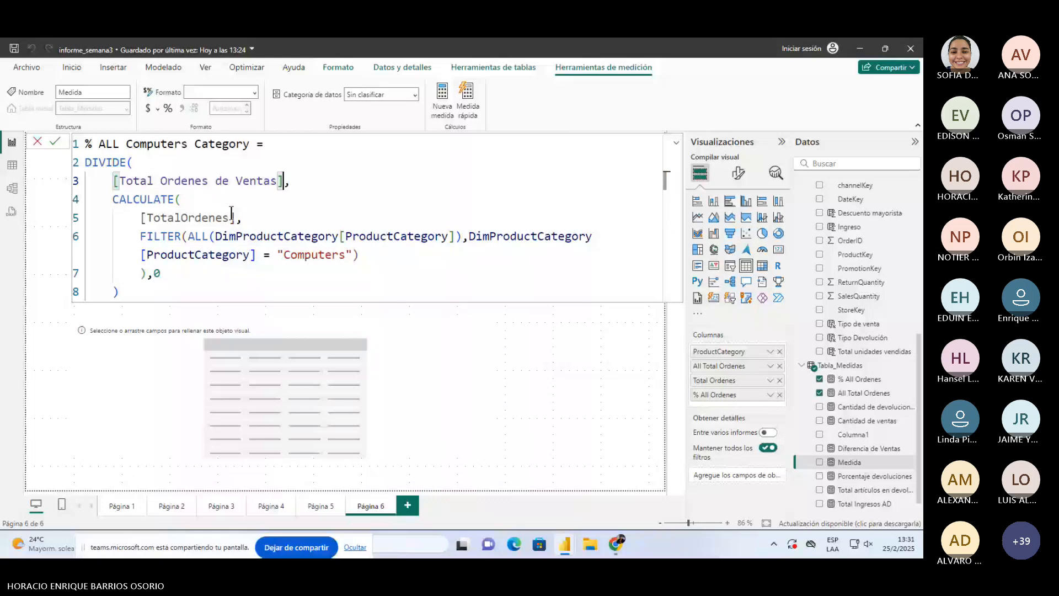
Replace the [TotalOrdenes] reference inside CALCULATE with [Total Ordenes de Ventas].
{"action": "left_click", "coordinate": [329, 274]}
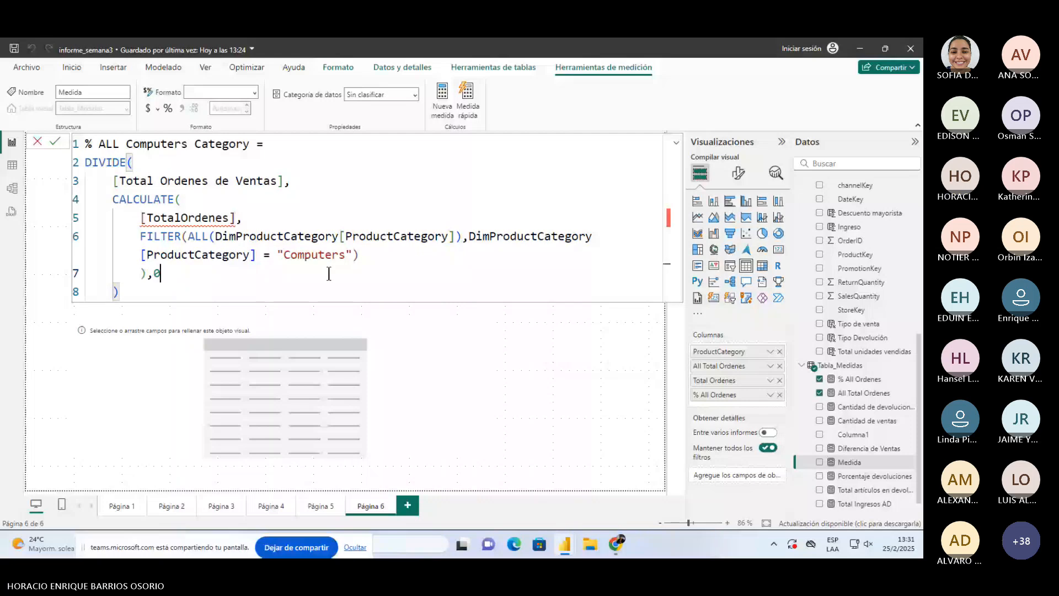
{"action": "left_click_drag", "start_coordinate": [237, 218], "coordinate": [135, 216]}
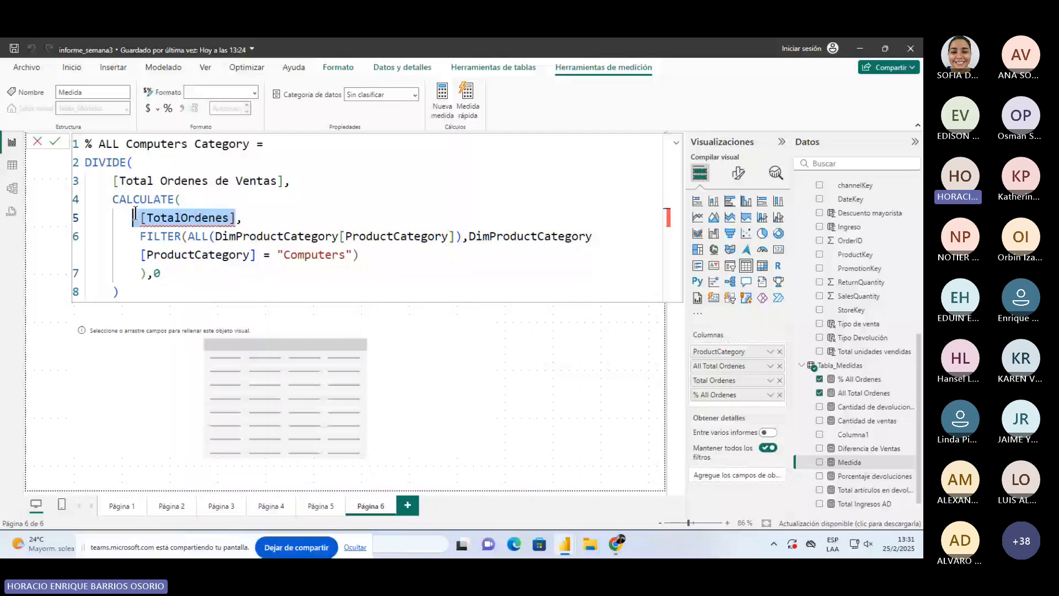
{"action": "type", "text": "tota"}
{"action": "key", "text": "Down"}
{"action": "key", "text": "Down"}
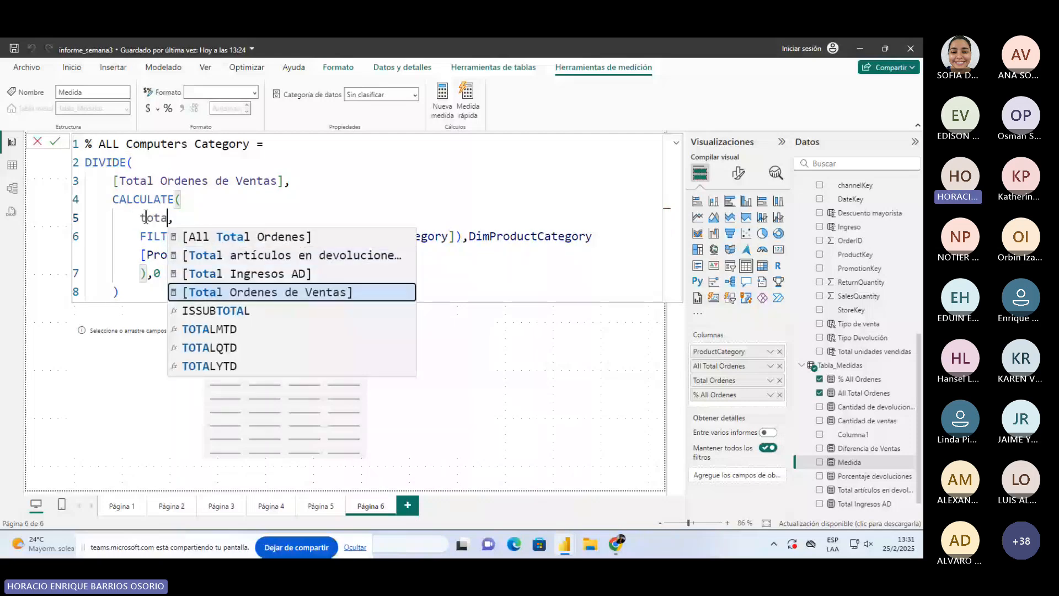
{"action": "key", "text": "Tab"}
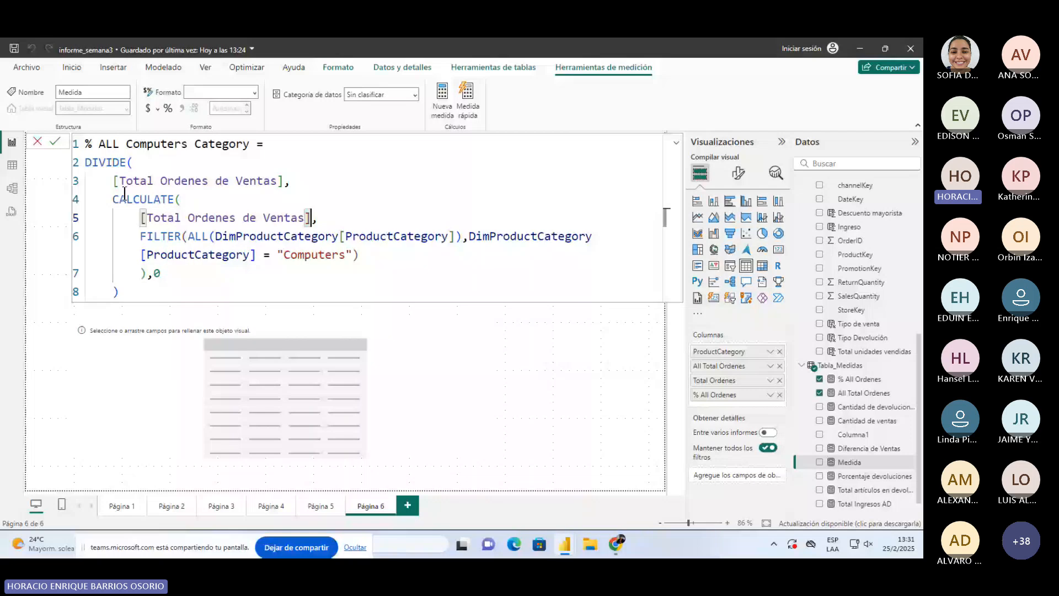
Examine the DIVIDE numerator, the CALCULATE function, its [Total Ordenes de Ventas] expression and the FILTER function in the measure formula.
{"action": "double_click", "coordinate": [128, 183]}
{"action": "left_click", "coordinate": [297, 179]}
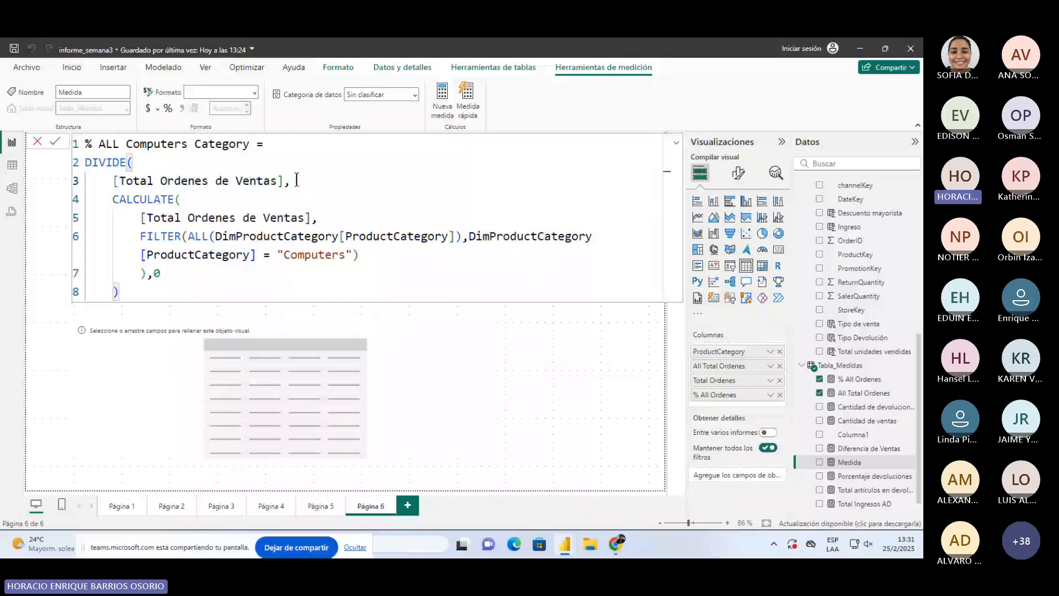
{"action": "left_click_drag", "start_coordinate": [113, 180], "coordinate": [278, 184]}
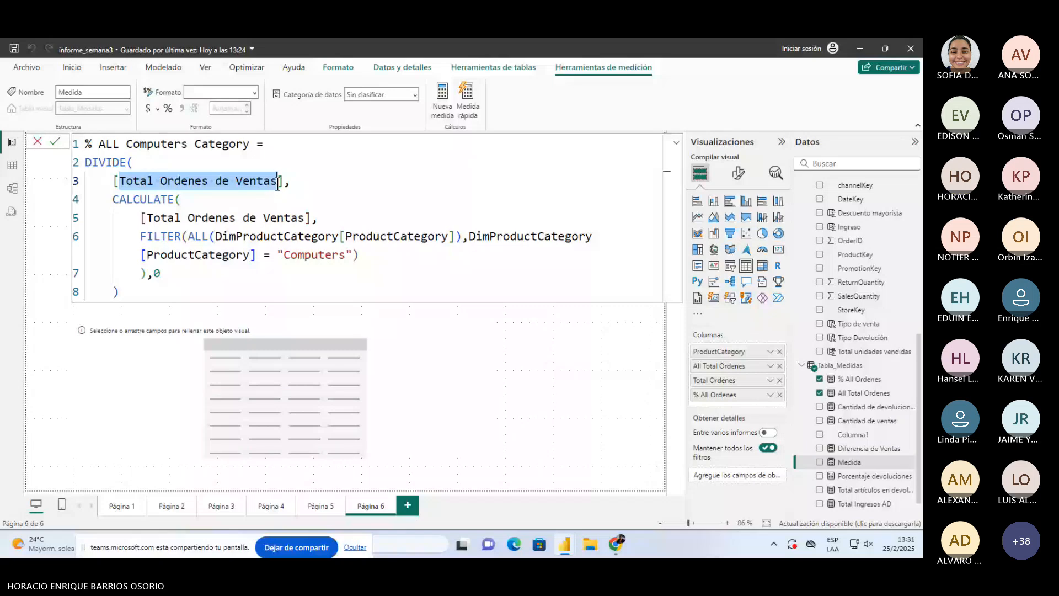
{"action": "left_click", "coordinate": [151, 204]}
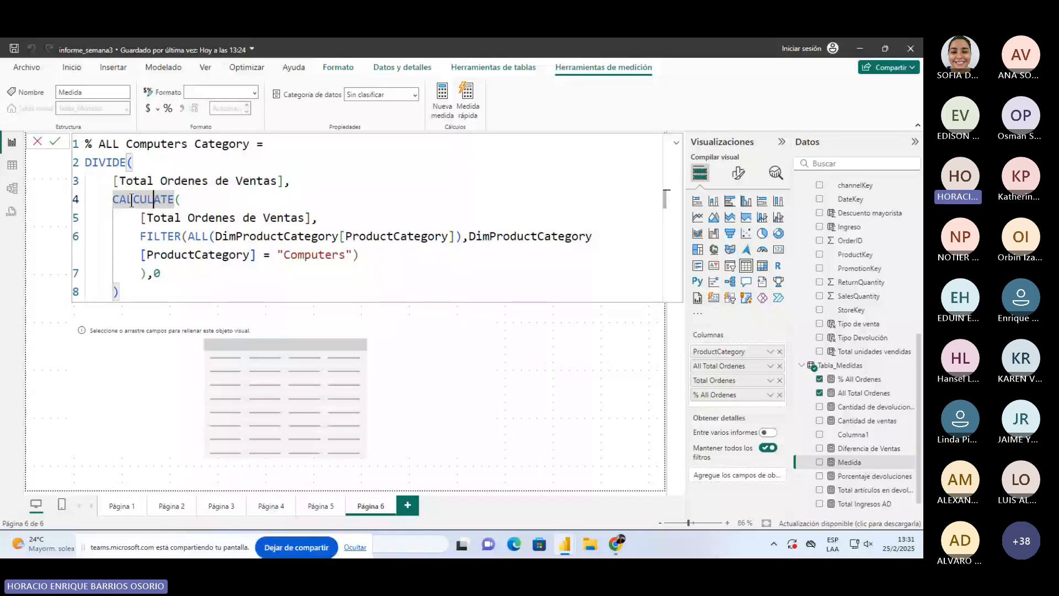
{"action": "left_click_drag", "start_coordinate": [113, 200], "coordinate": [174, 201]}
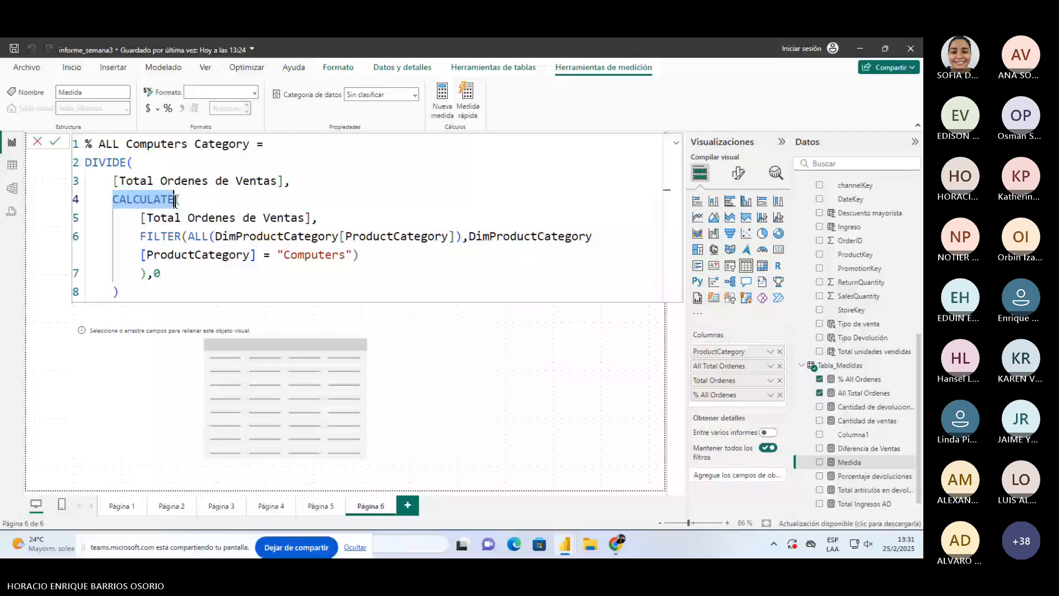
{"action": "double_click", "coordinate": [168, 218]}
{"action": "double_click", "coordinate": [156, 236]}
{"action": "left_click", "coordinate": [145, 236]}
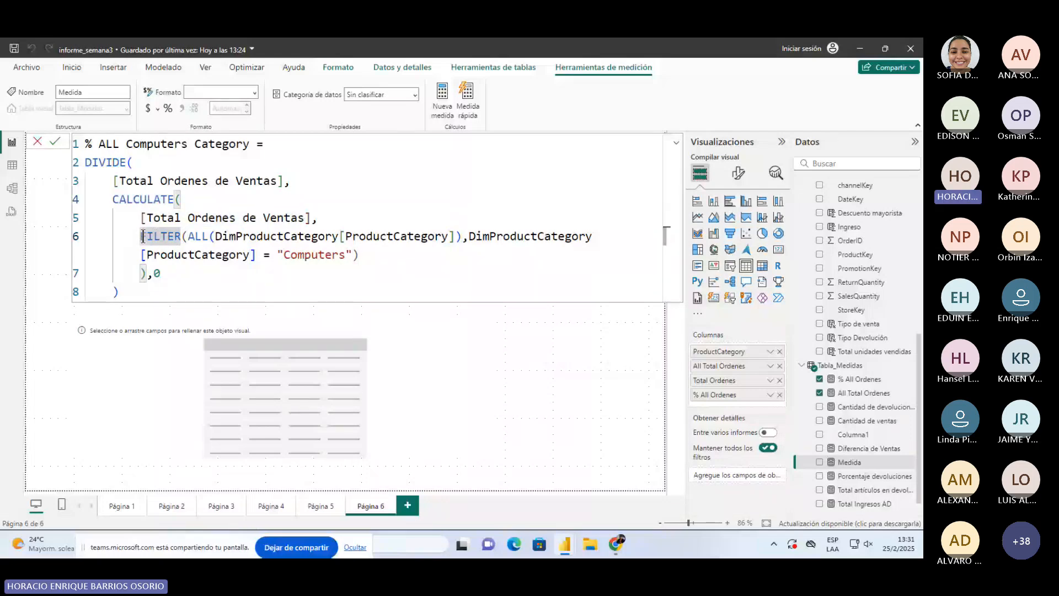
Copy FILTER's arguments from ALL(DimProductCategory[ProductCategory]) through the "Computers" condition and remove them, leaving an empty FILTER() before the alternate result 0.
{"action": "left_click", "coordinate": [188, 237]}
{"action": "left_click_drag", "start_coordinate": [188, 237], "coordinate": [149, 273]}
{"action": "key", "text": "ctrl+c"}
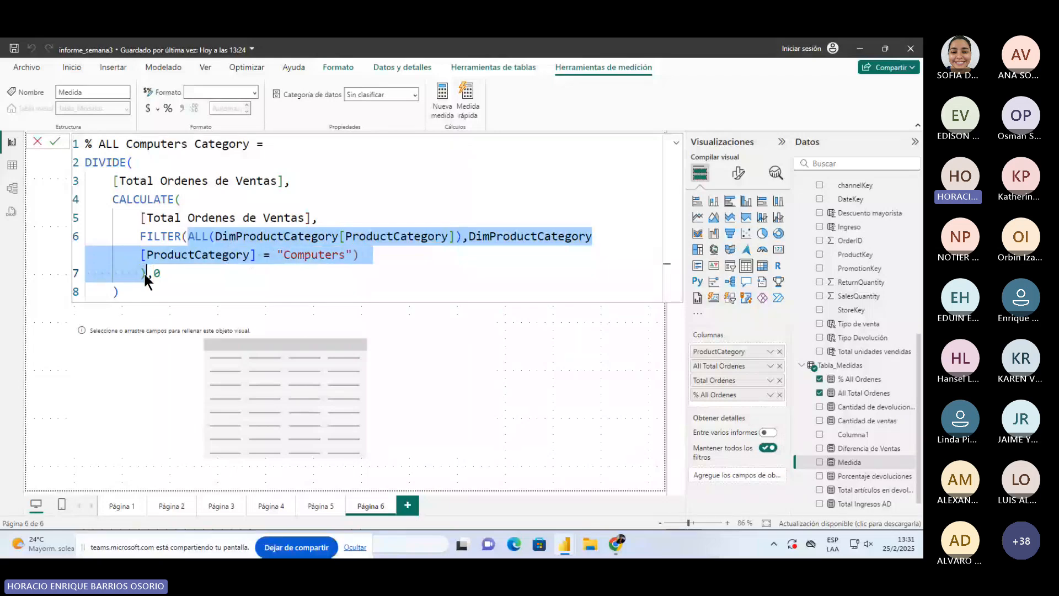
{"action": "key", "text": "BackSpace"}
{"action": "type", "text": "),0"}
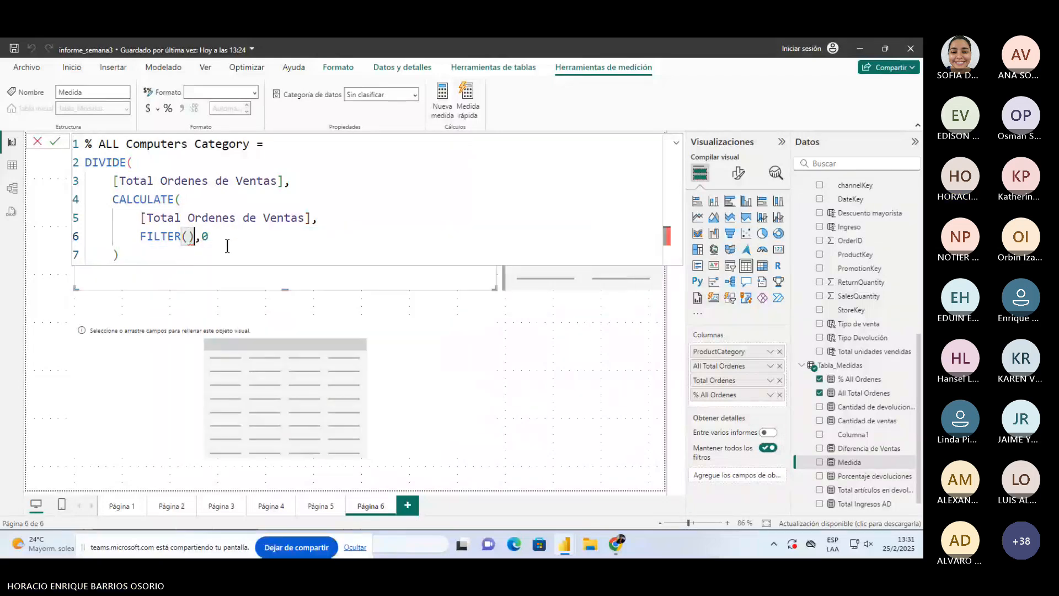
Re-enter the FILTER function inside CALCULATE and paste its ALL table and "Computers" condition back in.
{"action": "key", "text": "BackSpace"}
{"action": "key", "text": "BackSpace"}
{"action": "key", "text": "BackSpace"}
{"action": "key", "text": "BackSpace"}
{"action": "key", "text": "BackSpace"}
{"action": "key", "text": "BackSpace"}
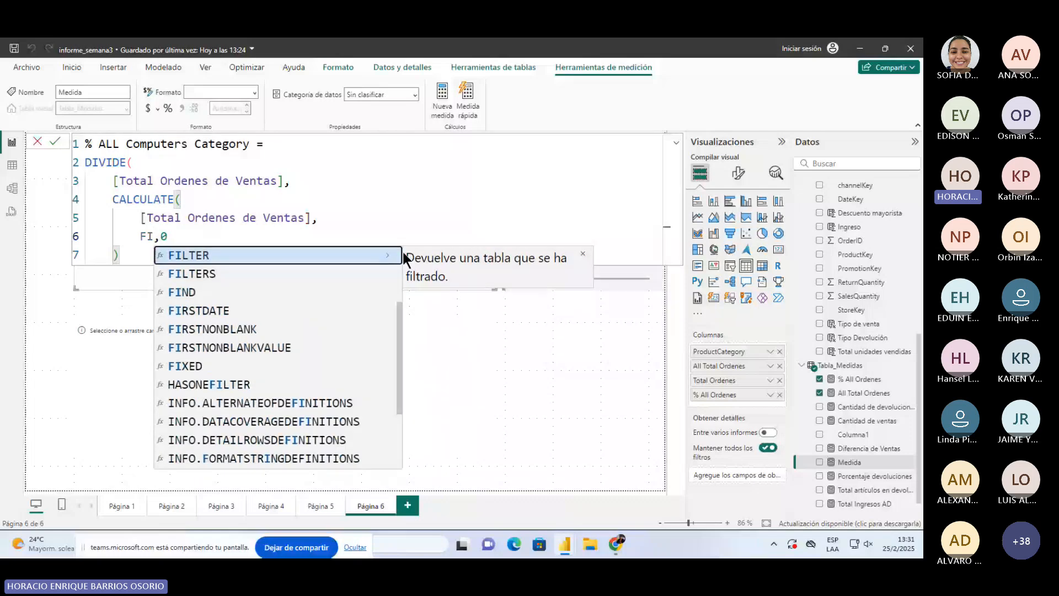
{"action": "left_click", "coordinate": [212, 255]}
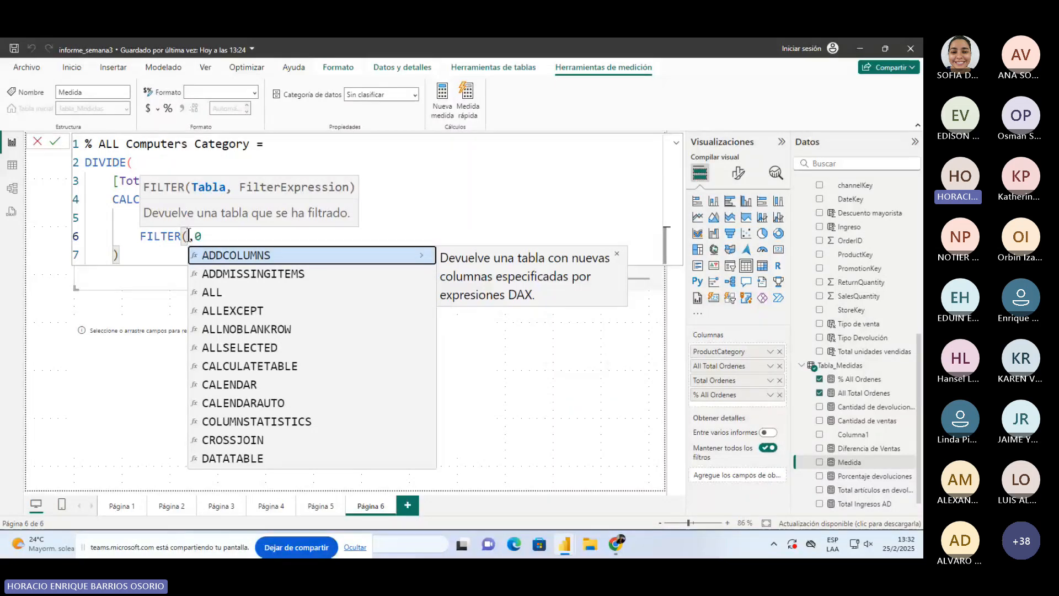
{"action": "key", "text": "ctrl+v"}
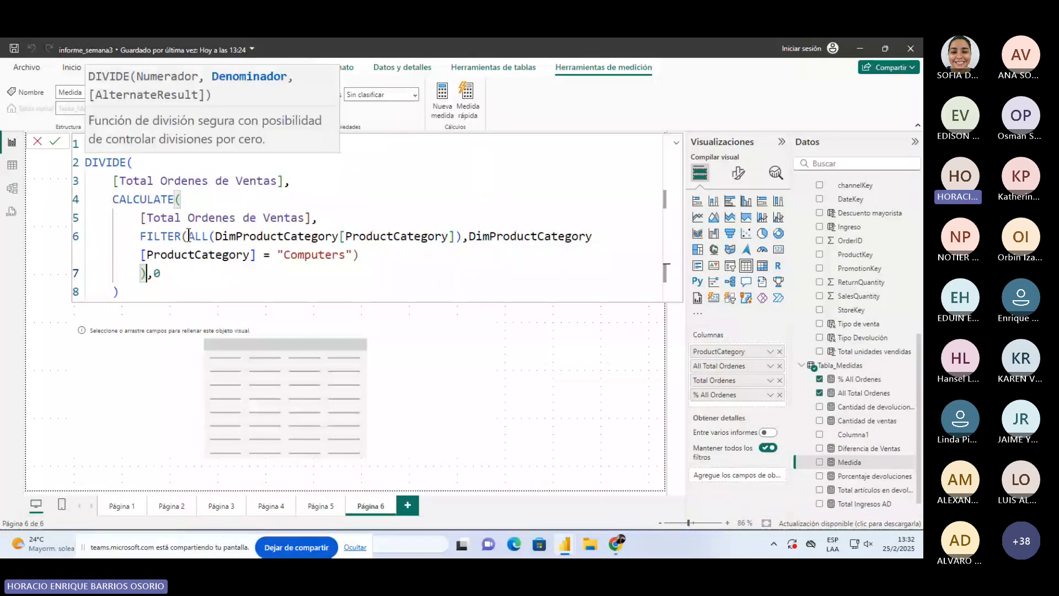
Cut FILTER's ALL table and "Computers" condition once more, reopen the function's parenthesis and paste the arguments back.
{"action": "left_click_drag", "start_coordinate": [188, 236], "coordinate": [138, 272]}
{"action": "key", "text": "ctrl+c"}
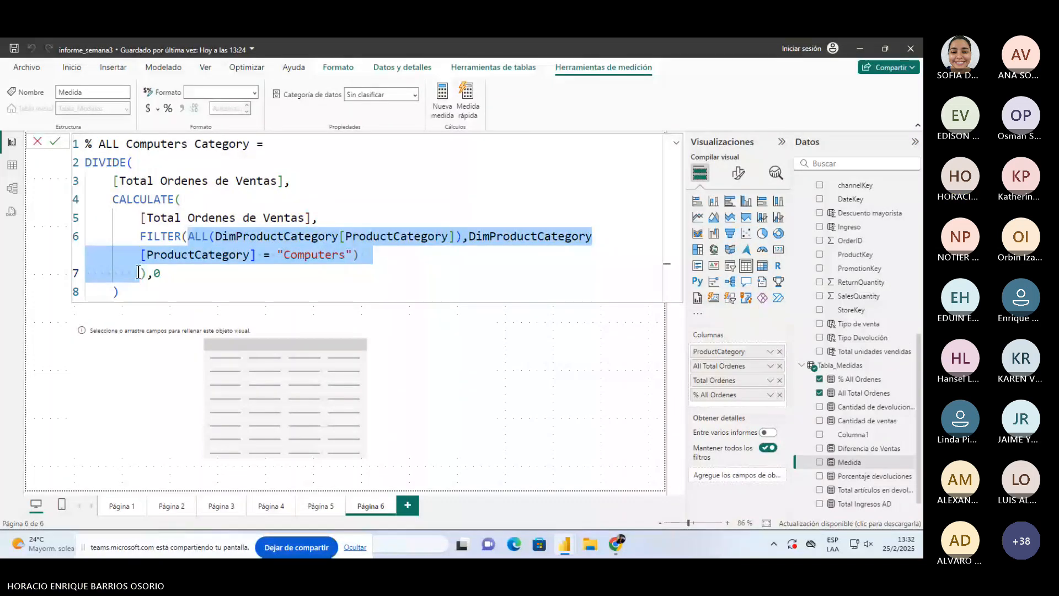
{"action": "key", "text": "BackSpace"}
{"action": "key", "text": "BackSpace"}
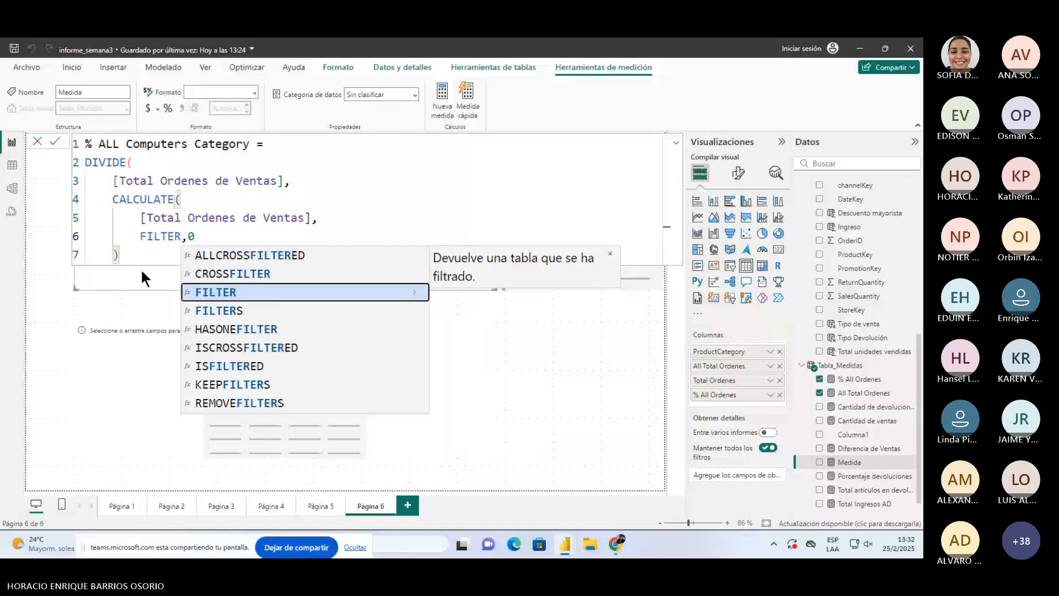
{"action": "type", "text": "("}
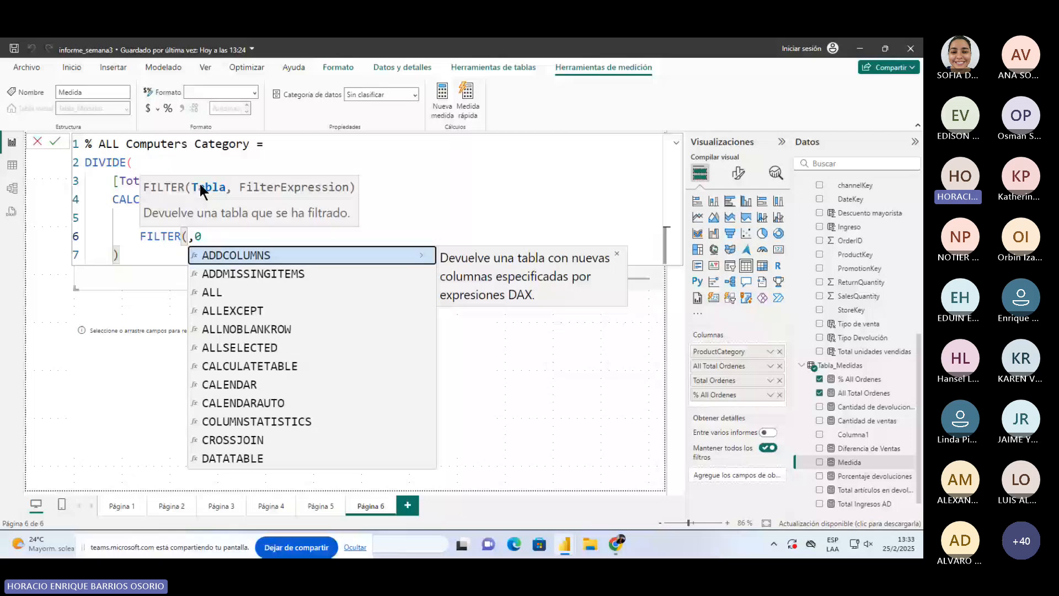
{"action": "key", "text": "ctrl+v"}
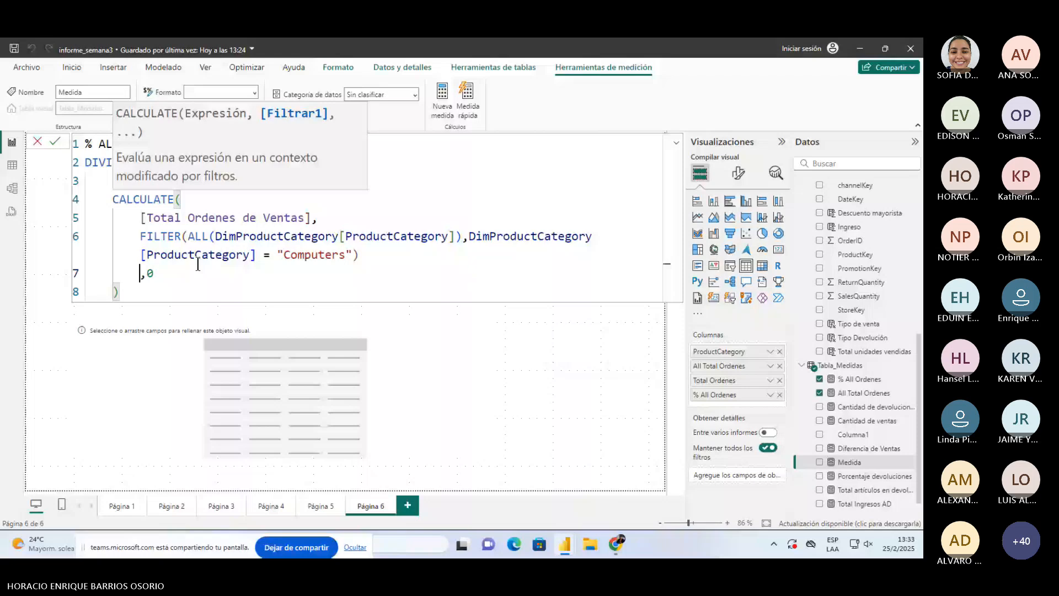
Try FILTER without the DimProductCategory[ProductCategory] = "Computers" condition, and undo the removal.
{"action": "left_click_drag", "start_coordinate": [365, 255], "coordinate": [461, 237]}
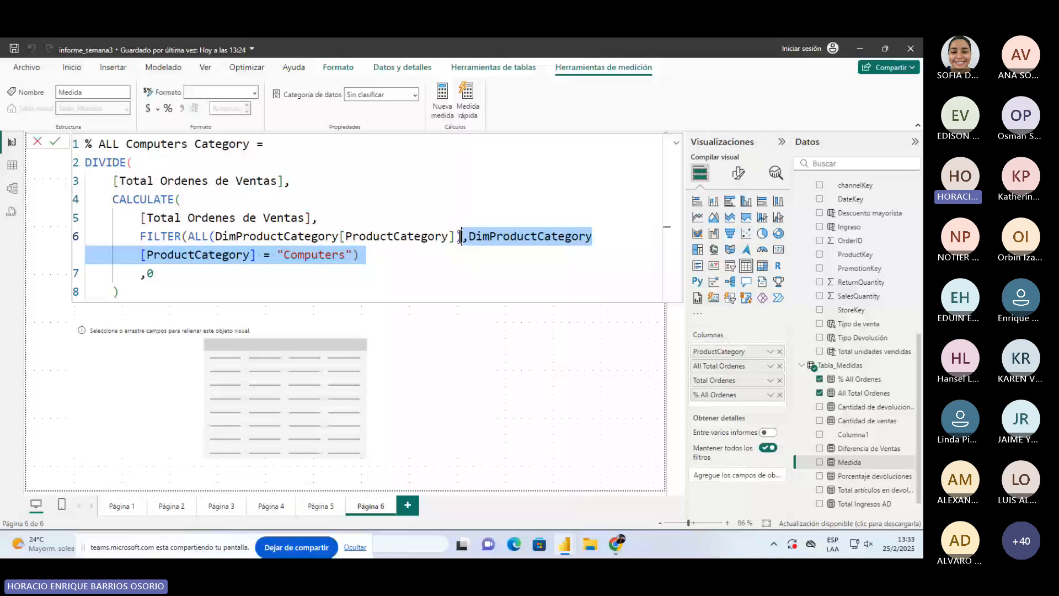
{"action": "key", "text": "Delete"}
{"action": "double_click", "coordinate": [211, 237]}
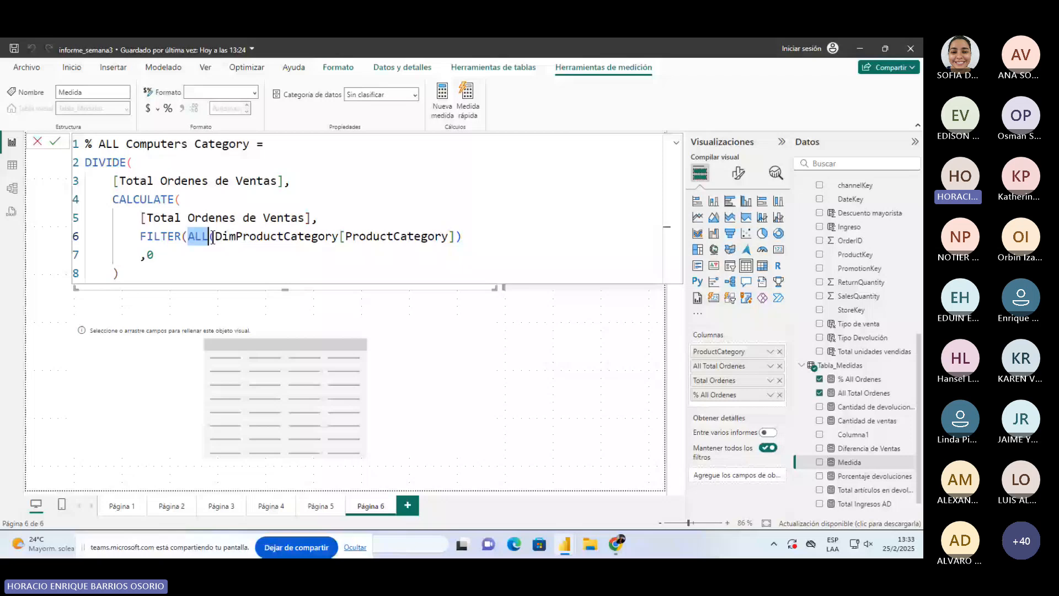
{"action": "key", "text": "ctrl+z"}
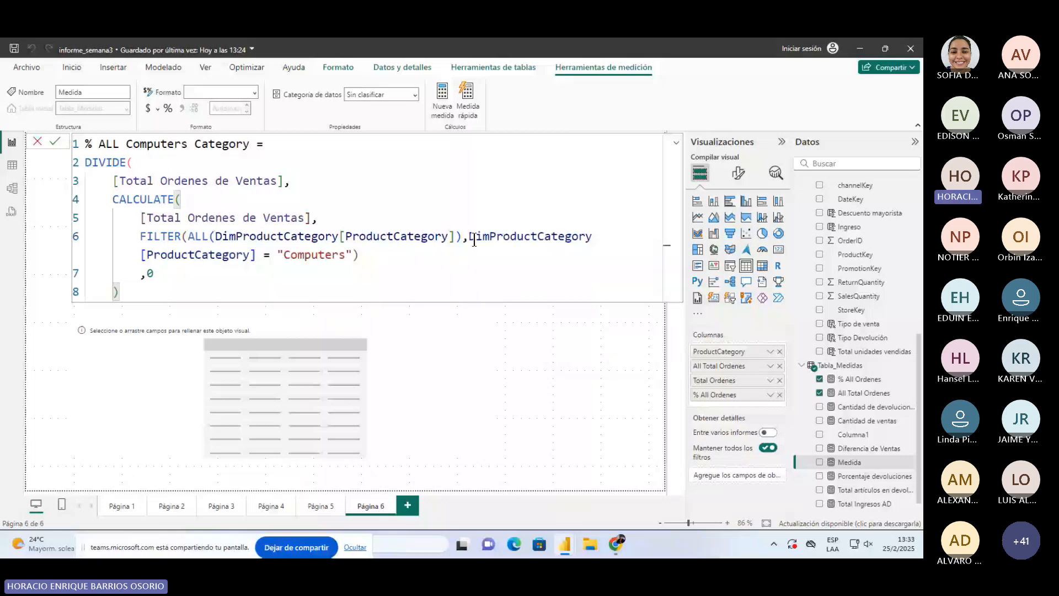
Examine FILTER's ALL table argument and "Computers" condition, and the numerator and CALCULATE denominator inside DIVIDE.
{"action": "left_click_drag", "start_coordinate": [188, 236], "coordinate": [271, 241]}
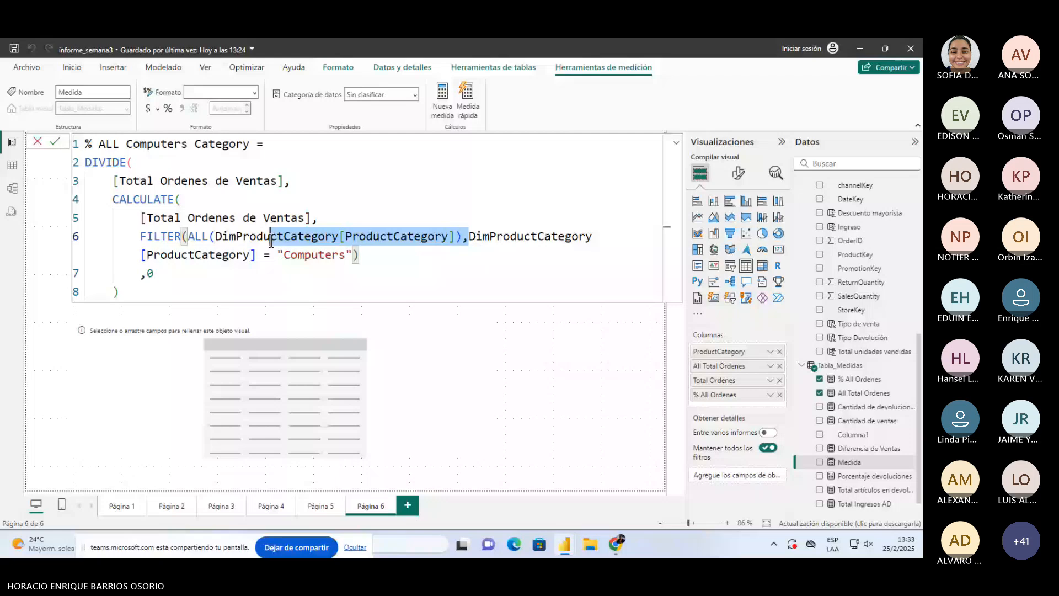
{"action": "left_click", "coordinate": [256, 254], "text": "shift"}
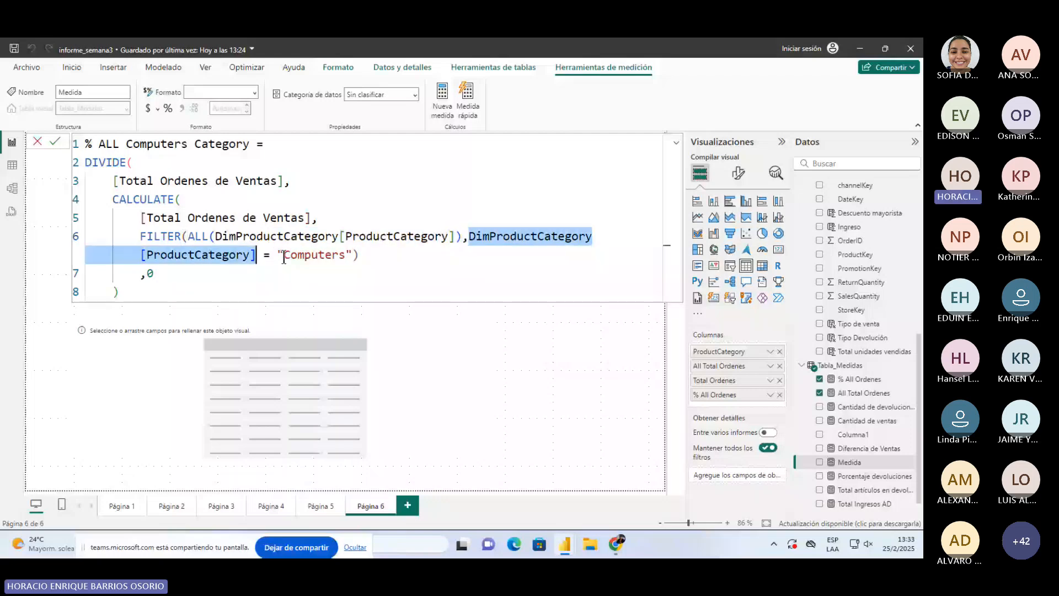
{"action": "left_click_drag", "start_coordinate": [283, 258], "coordinate": [343, 252]}
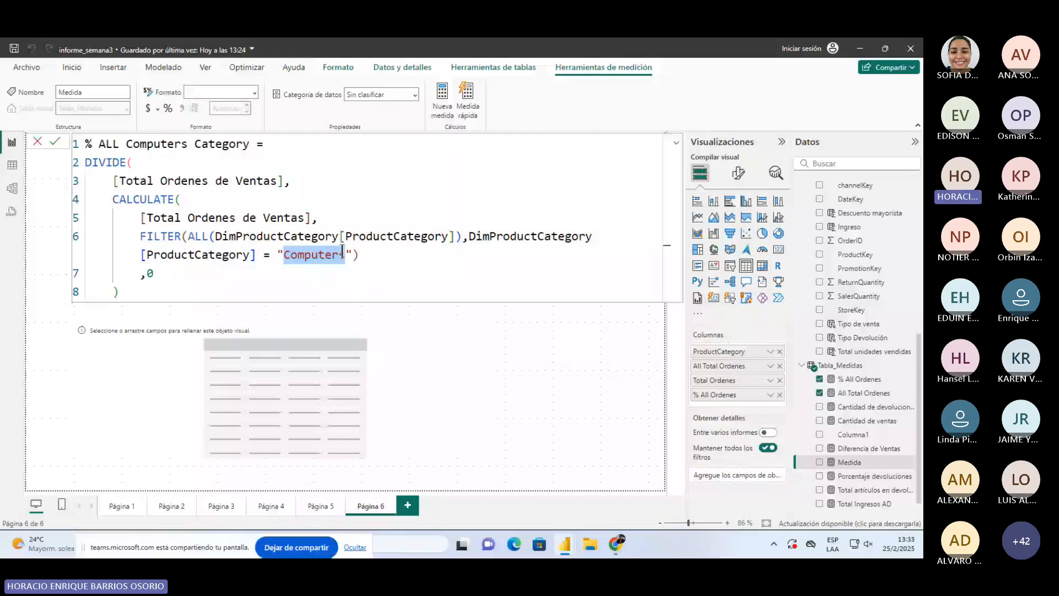
{"action": "left_click", "coordinate": [253, 275]}
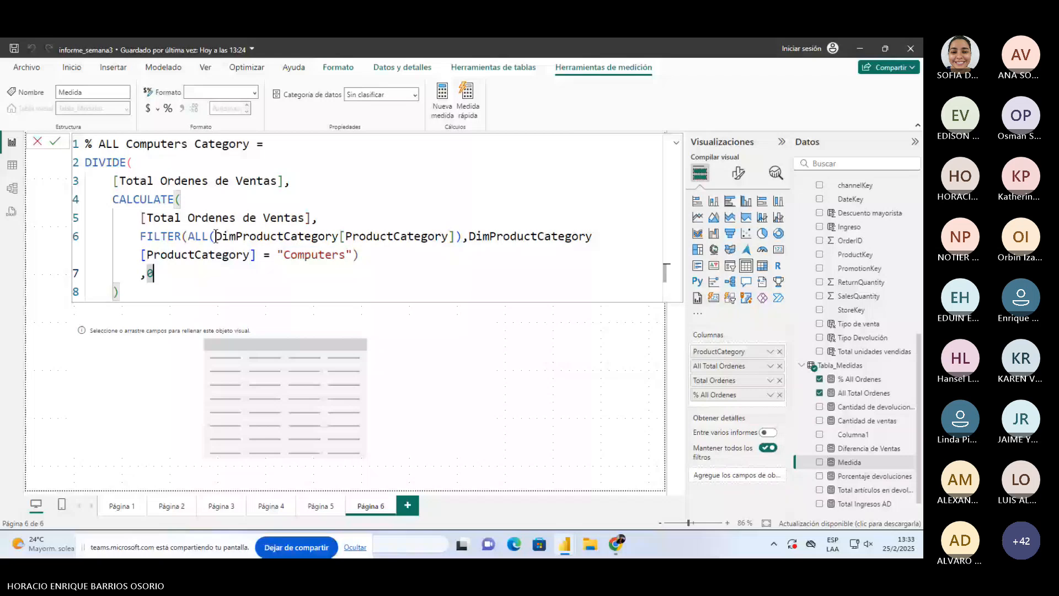
{"action": "left_click_drag", "start_coordinate": [215, 236], "coordinate": [453, 238]}
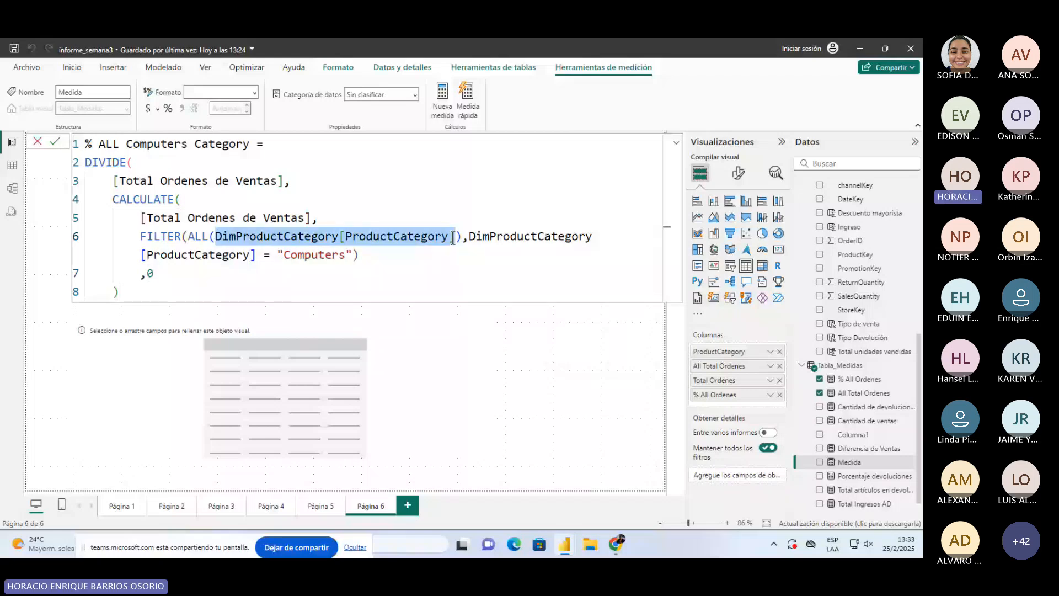
{"action": "left_click", "coordinate": [283, 256]}
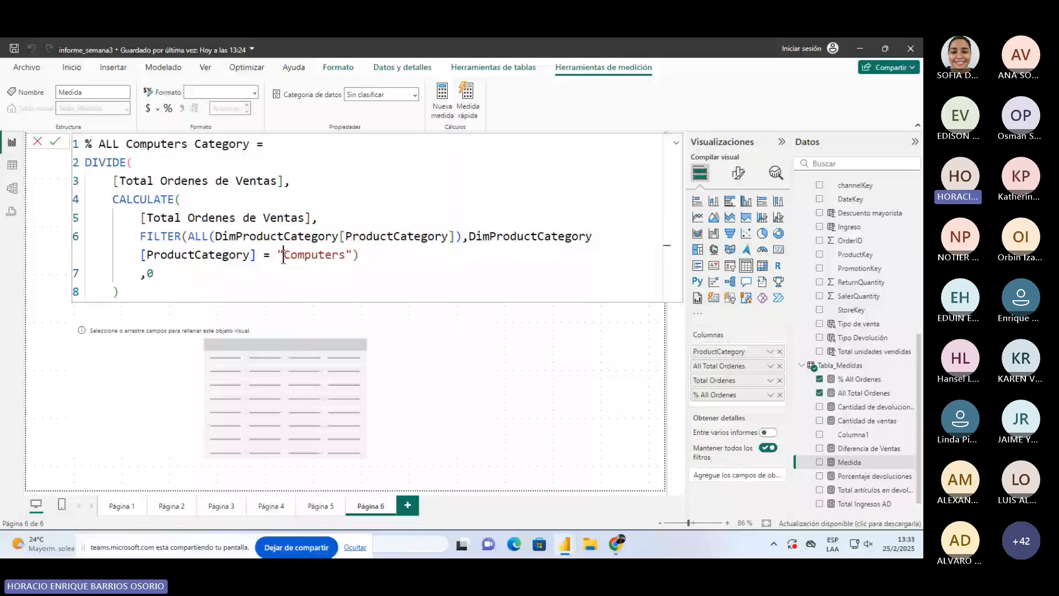
{"action": "left_click_drag", "start_coordinate": [189, 237], "coordinate": [242, 246]}
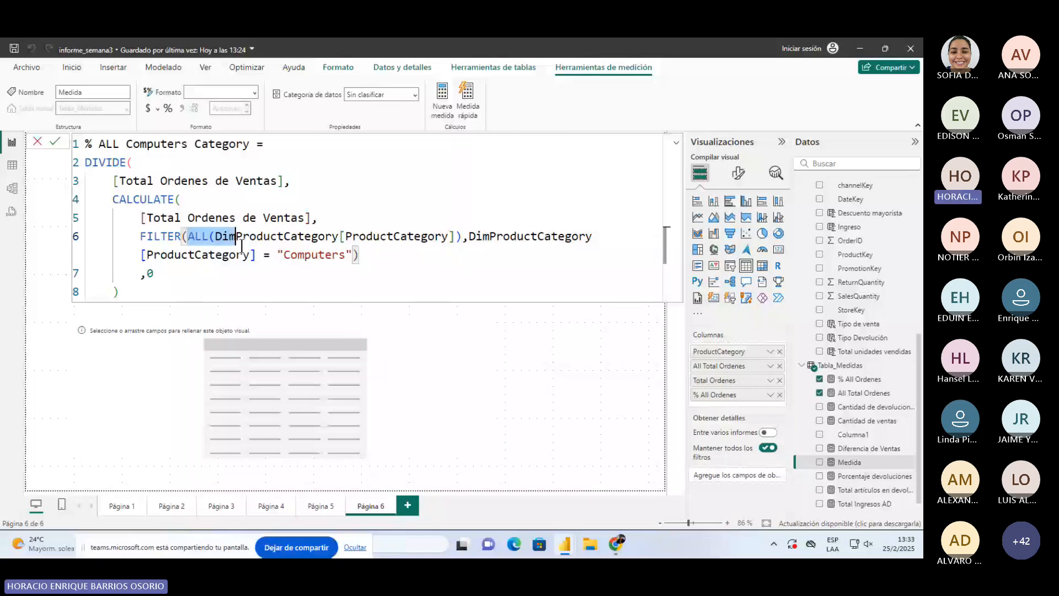
{"action": "left_click_drag", "start_coordinate": [242, 247], "coordinate": [352, 255]}
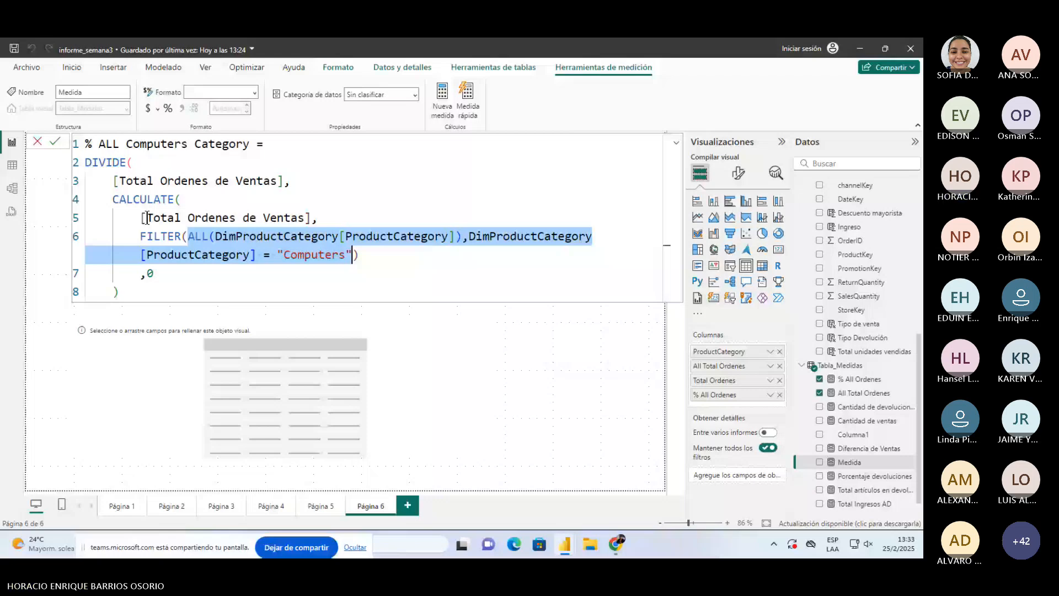
{"action": "left_click_drag", "start_coordinate": [140, 236], "coordinate": [360, 255]}
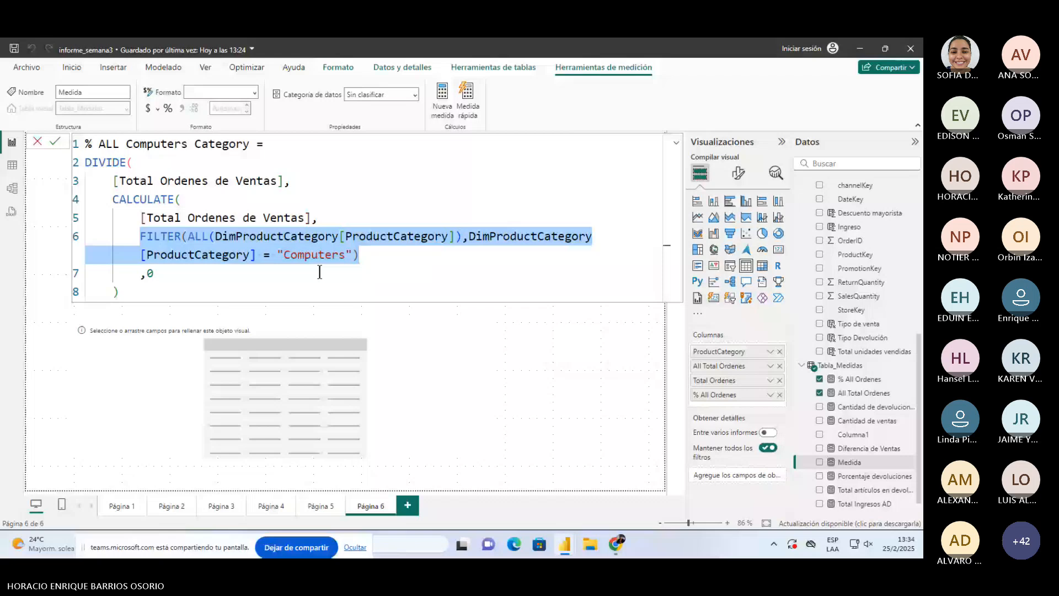
{"action": "left_click", "coordinate": [320, 272]}
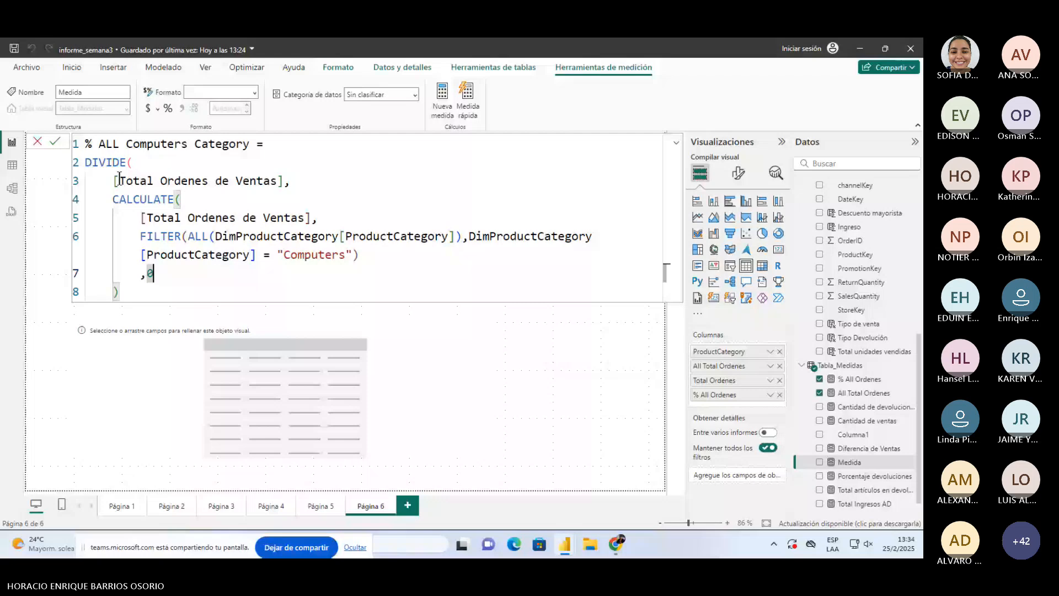
{"action": "left_click_drag", "start_coordinate": [114, 180], "coordinate": [207, 180]}
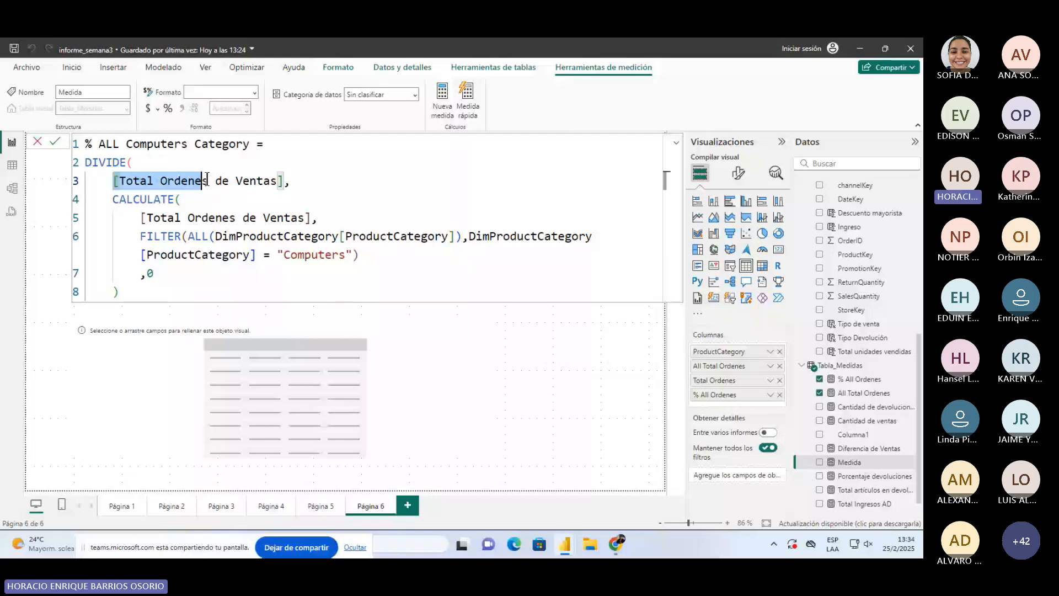
{"action": "left_click_drag", "start_coordinate": [141, 218], "coordinate": [363, 254]}
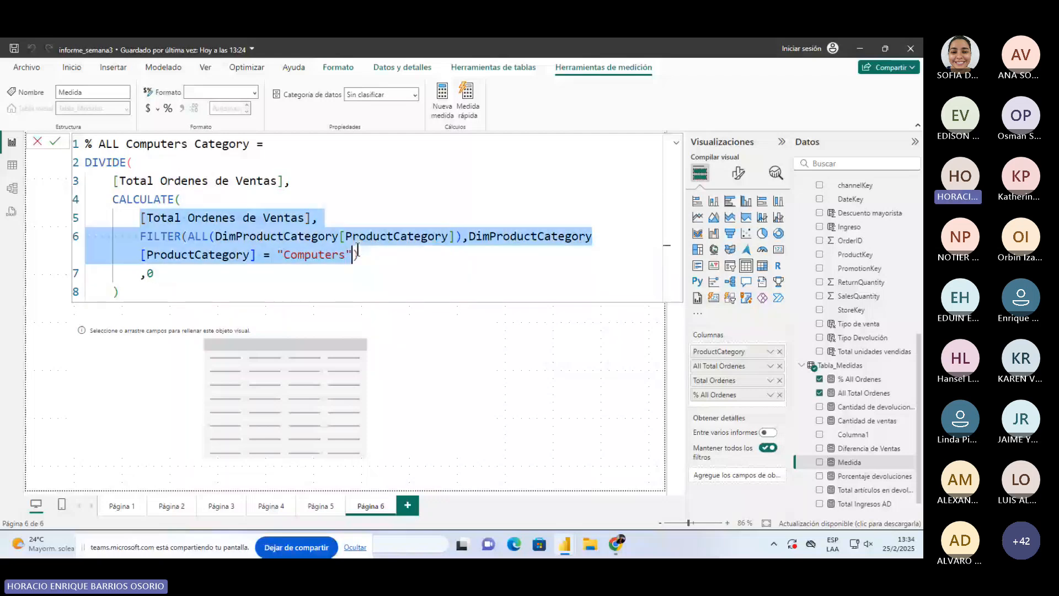
{"action": "left_click", "coordinate": [367, 255]}
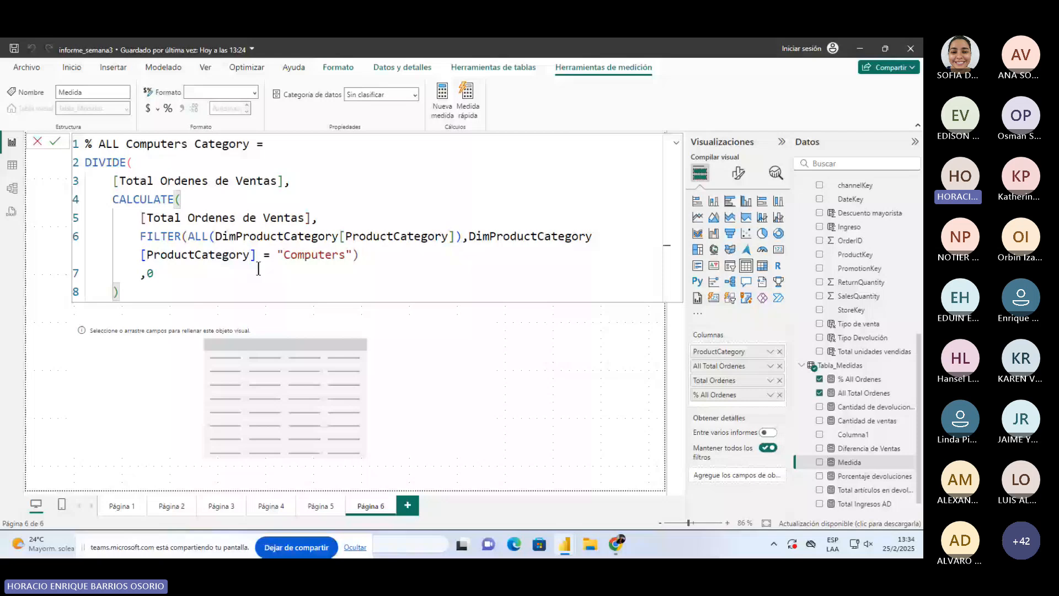
{"action": "double_click", "coordinate": [105, 163]}
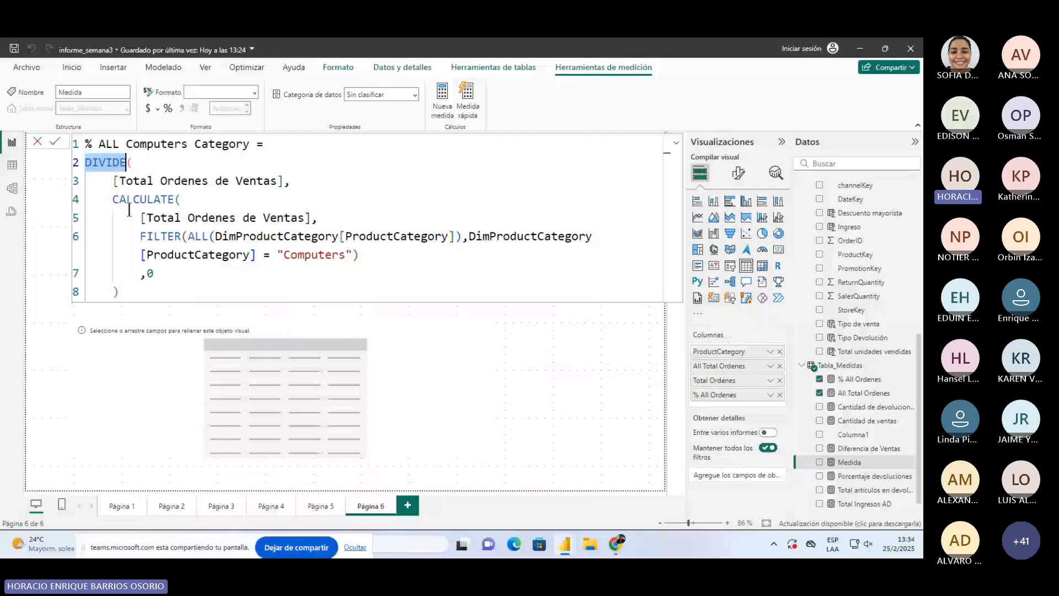
Outdent the alternate result 0 and join it and the closing parenthesis onto the line with the "Computers" condition.
{"action": "left_click", "coordinate": [194, 269]}
{"action": "key", "text": "shift+Tab"}
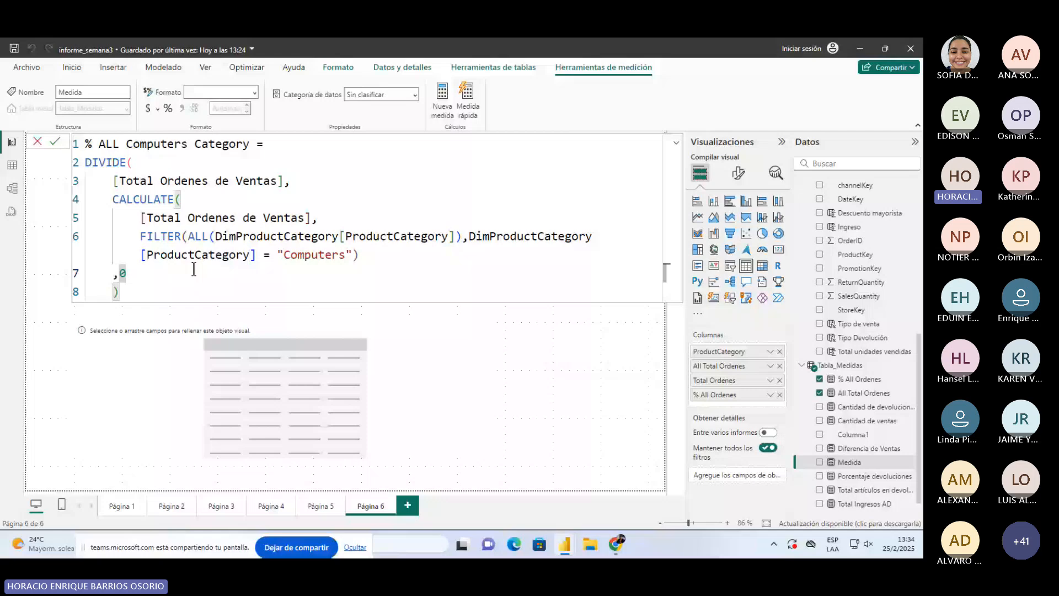
{"action": "key", "text": "Down"}
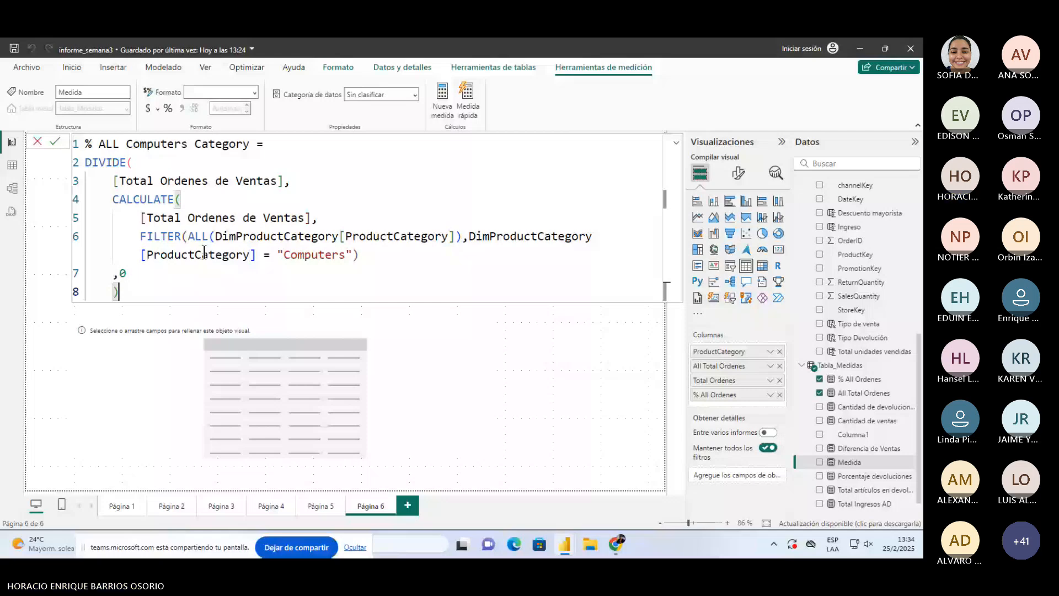
{"action": "key", "text": "ctrl+z"}
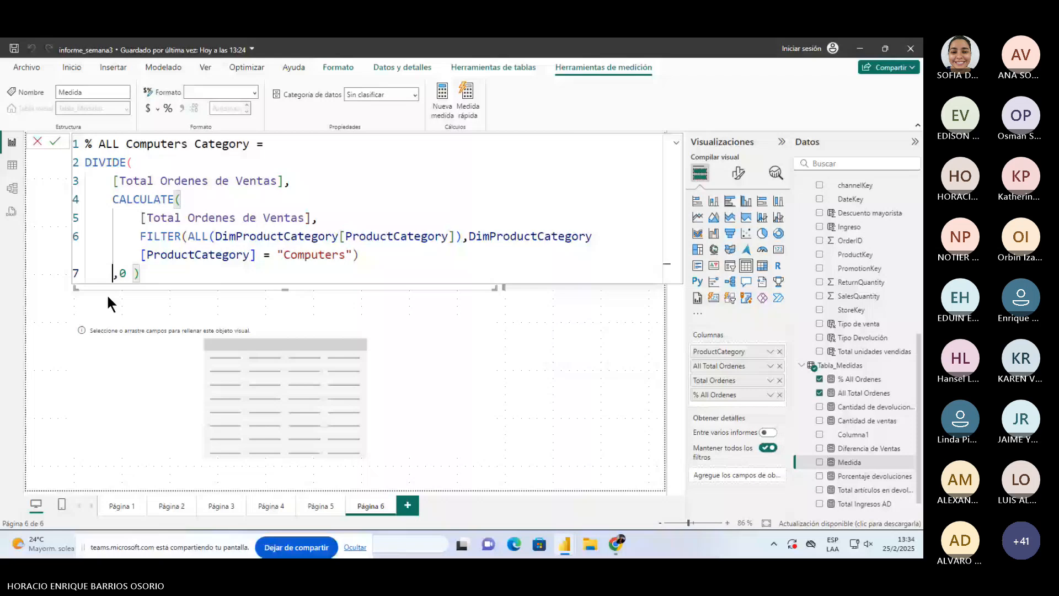
{"action": "key", "text": "ctrl+z"}
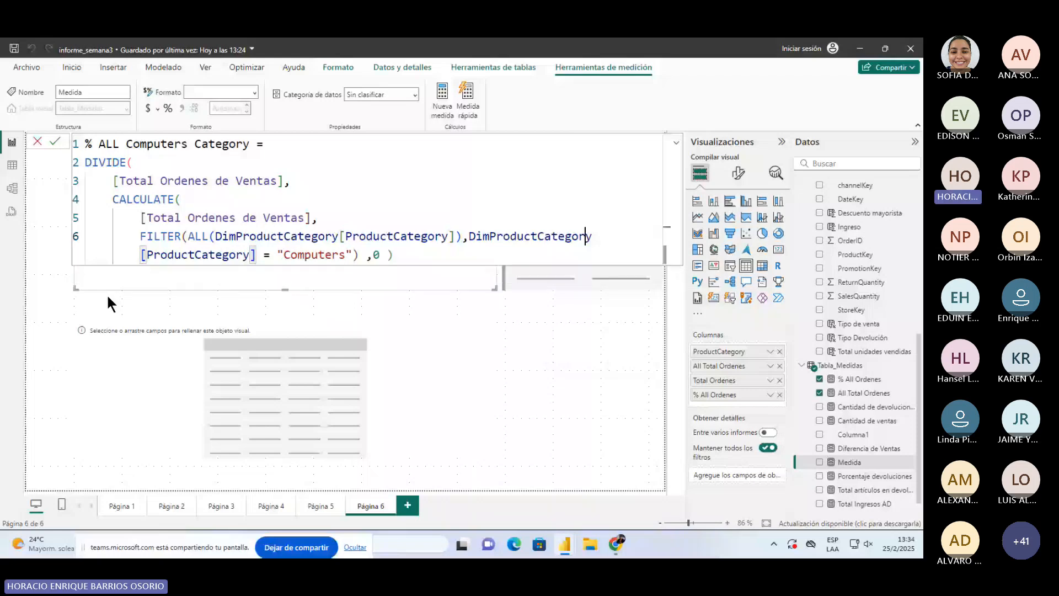
Try joining the FILTER line onto the [Total Ordenes de Ventas] line inside CALCULATE and collapsing the remaining line breaks.
{"action": "key", "text": "Left"}
{"action": "key", "text": "Left"}
{"action": "key", "text": "Left"}
{"action": "key", "text": "Left"}
{"action": "key", "text": "Left"}
{"action": "key", "text": "Left"}
{"action": "key", "text": "Left"}
{"action": "key", "text": "Left"}
{"action": "key", "text": "Left"}
{"action": "key", "text": "Left"}
{"action": "key", "text": "Left"}
{"action": "key", "text": "Left"}
{"action": "key", "text": "Left"}
{"action": "key", "text": "Left"}
{"action": "key", "text": "Left"}
{"action": "key", "text": "Left"}
{"action": "key", "text": "Left"}
{"action": "key", "text": "Left"}
{"action": "key", "text": "Left"}
{"action": "key", "text": "Left"}
{"action": "key", "text": "Home"}
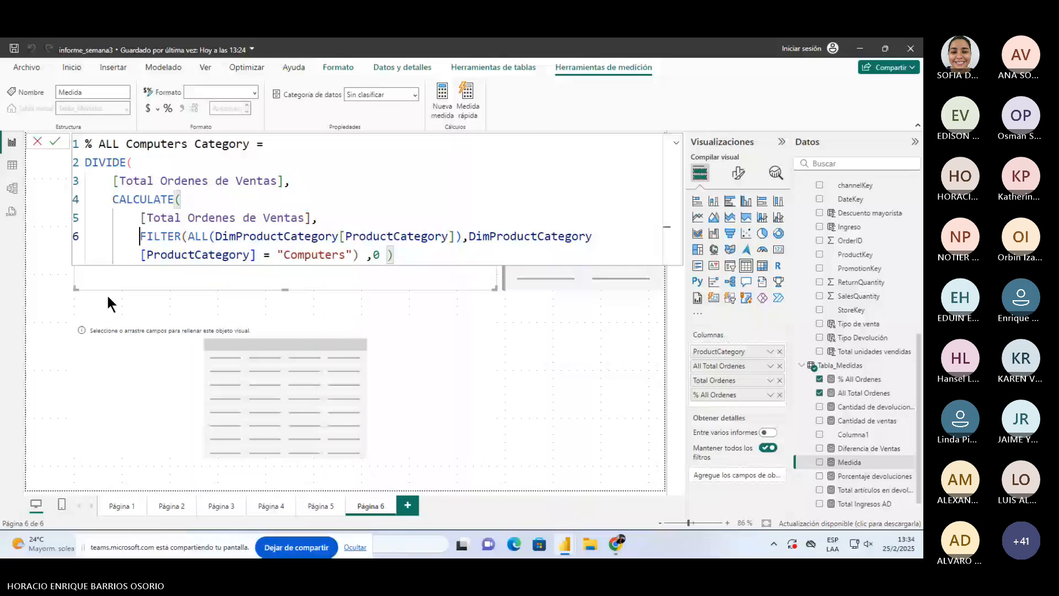
{"action": "key", "text": "BackSpace"}
{"action": "key", "text": "BackSpace"}
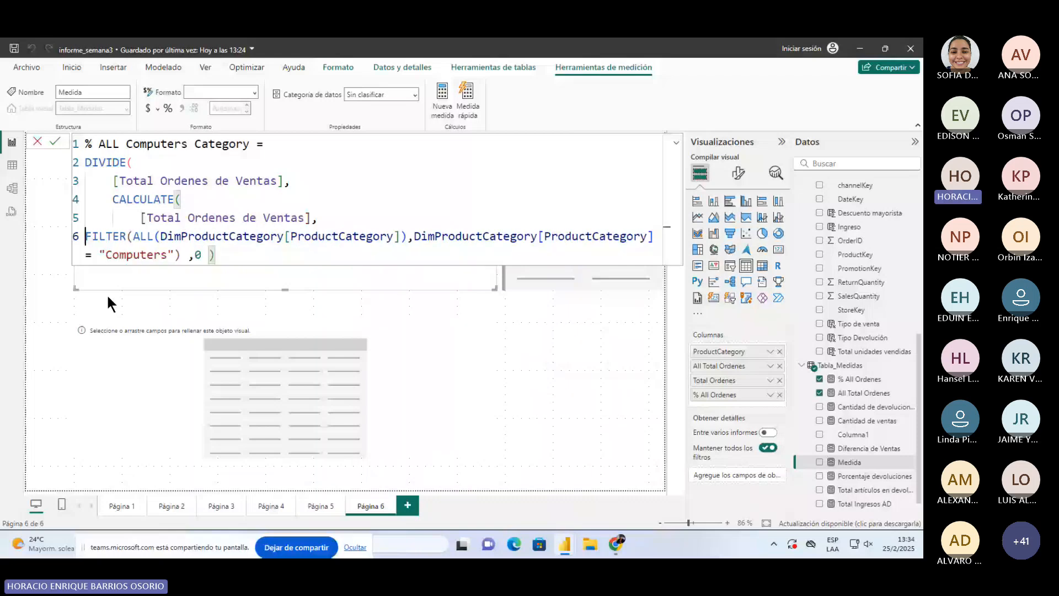
{"action": "key", "text": "BackSpace"}
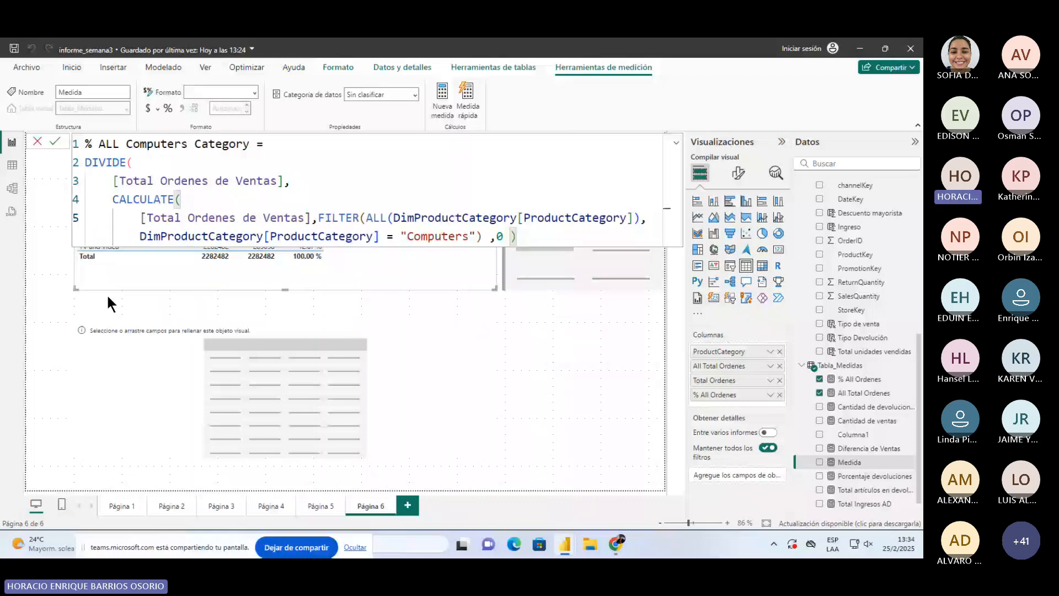
{"action": "key", "text": "Home"}
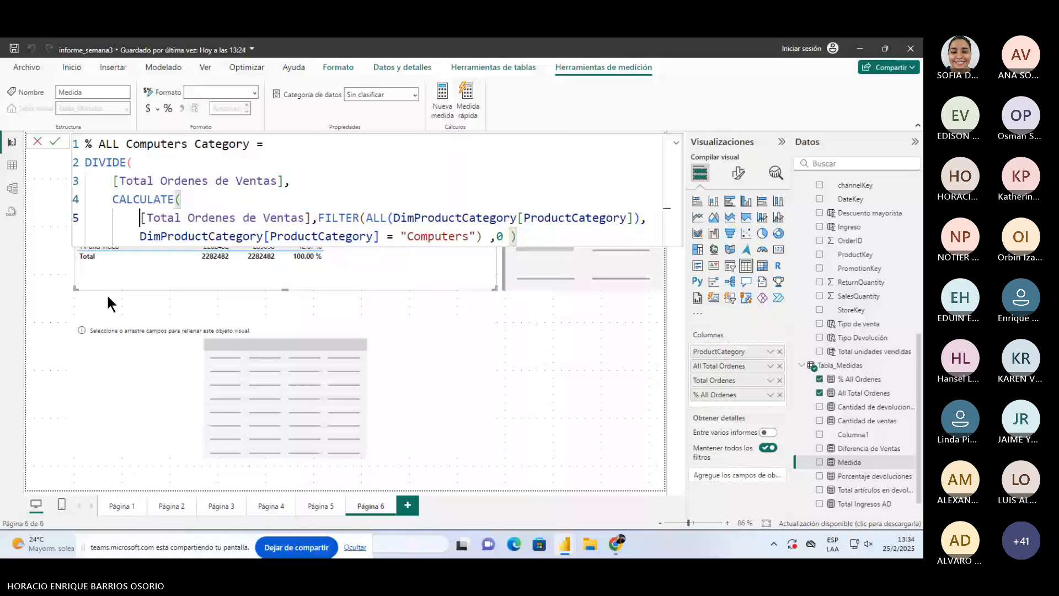
Undo the line joins to restore the formula's indented multi-line layout, with the alternate result and closing parenthesis on separate lines.
{"action": "key", "text": "ctrl+z"}
{"action": "key", "text": "ctrl+z"}
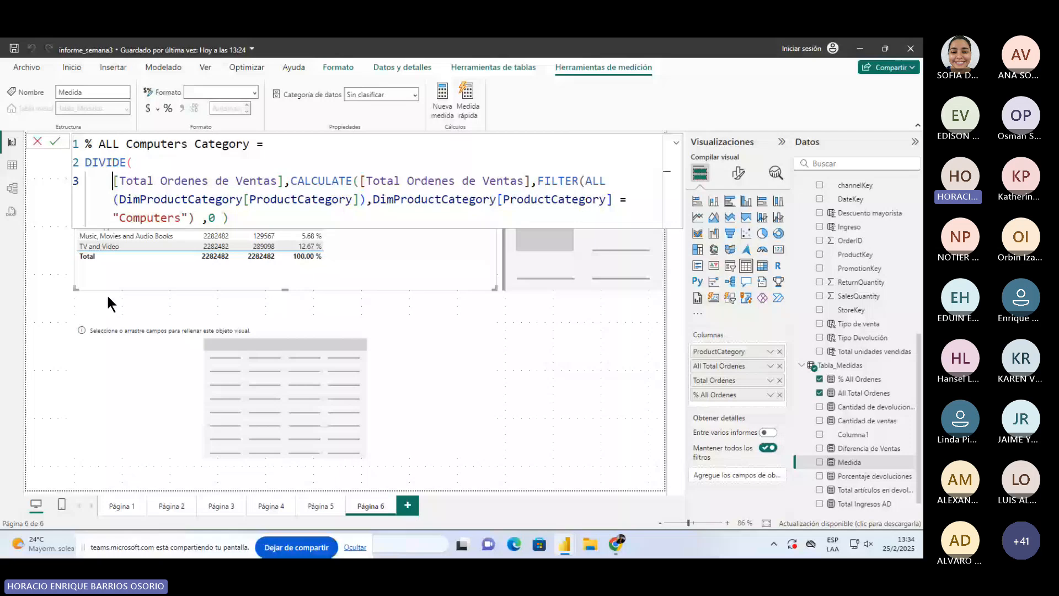
{"action": "key", "text": "ctrl+y"}
{"action": "key", "text": "ctrl+y"}
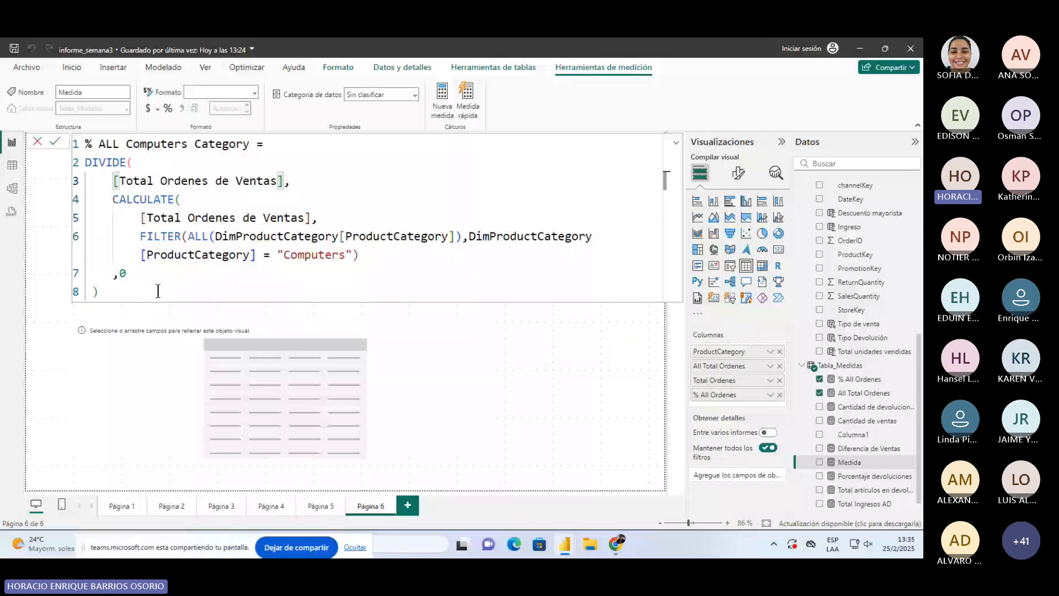
Start a blank line after the formula, switch to the browser to view the Tab key pictures in the "tab key" results, and return.
{"action": "left_click", "coordinate": [157, 291]}
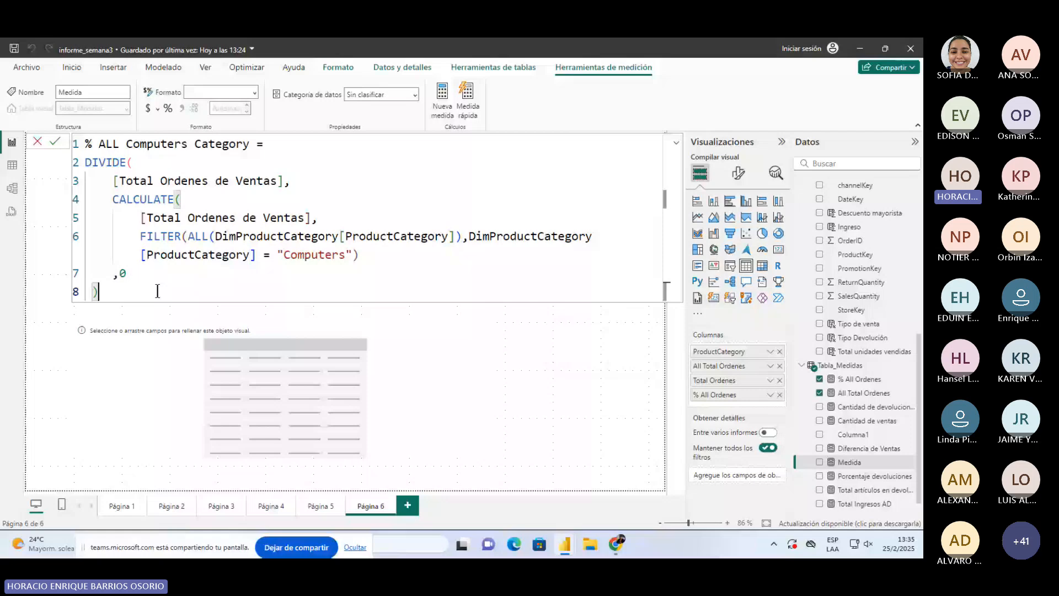
{"action": "key", "text": "Return"}
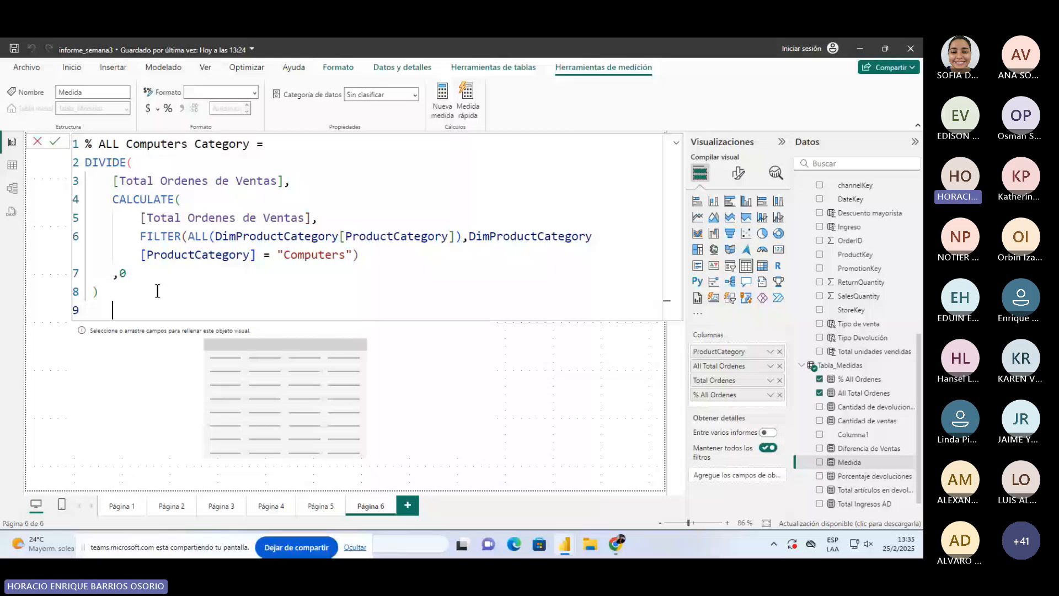
{"action": "key", "text": "alt+Tab"}
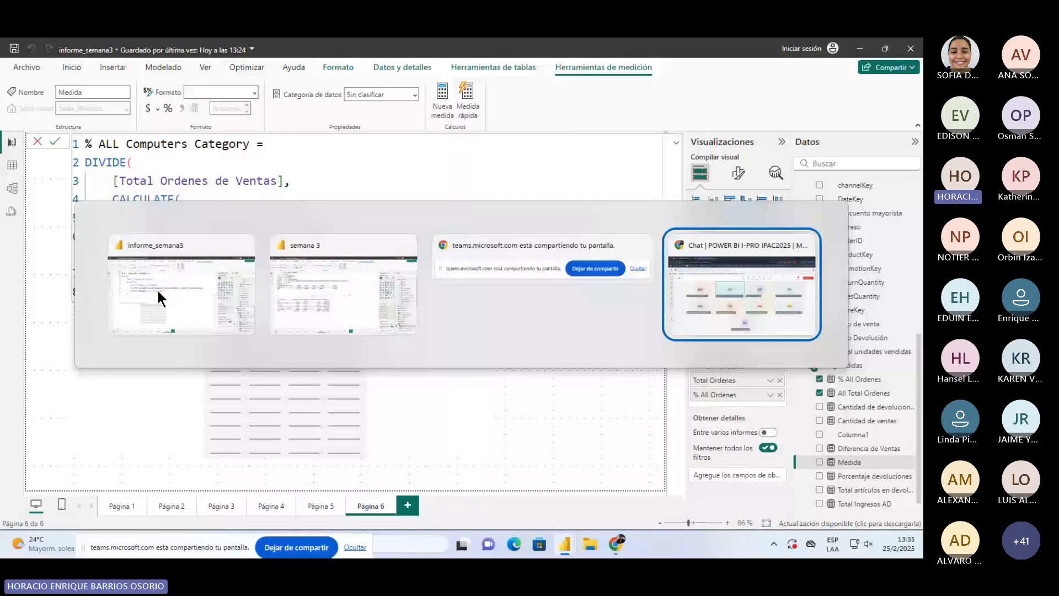
{"action": "left_click", "coordinate": [312, 50]}
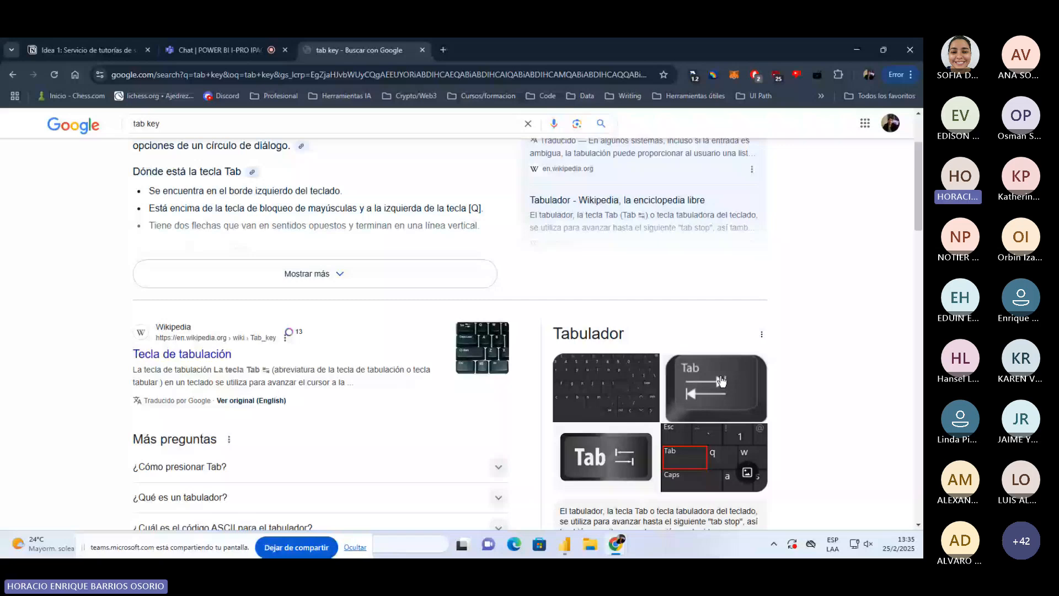
{"action": "scroll", "coordinate": [721, 381], "scroll_direction": "down", "scroll_amount": 2}
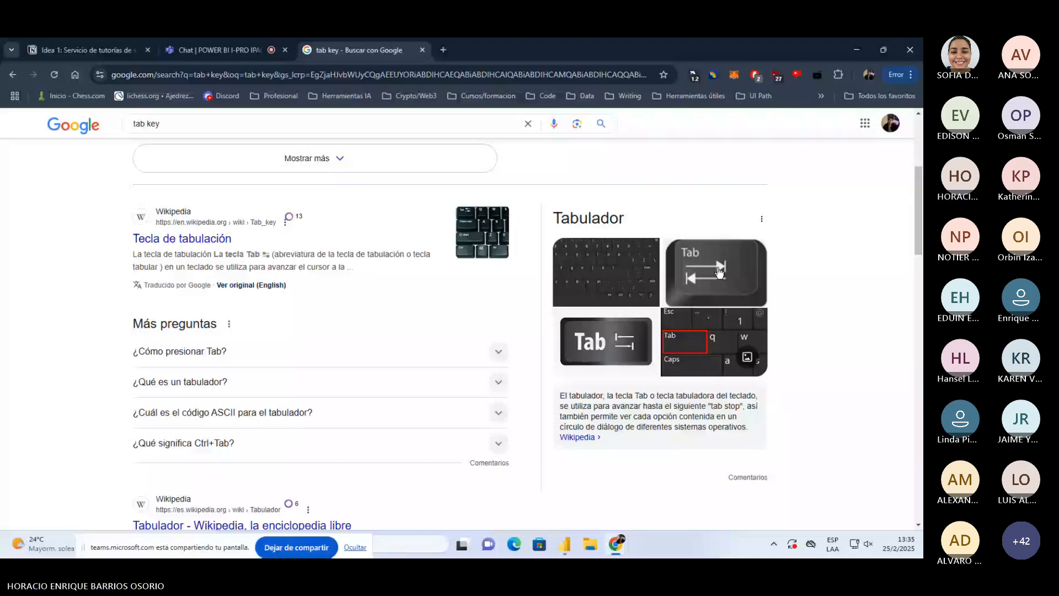
{"action": "key", "text": "alt+Tab"}
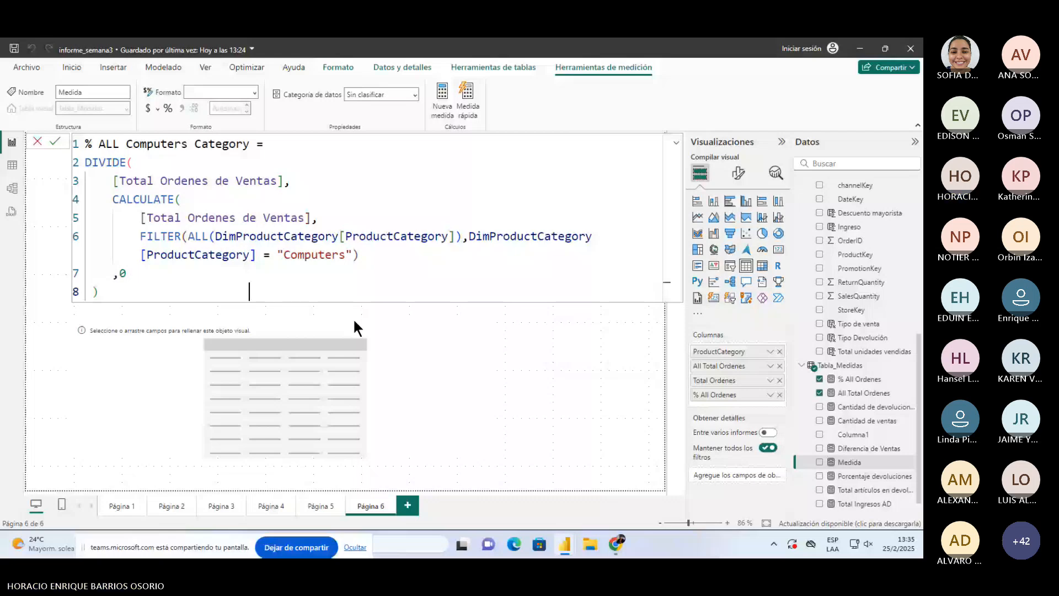
Remove the surplus indentation after the formula's closing parenthesis.
{"action": "key", "text": "BackSpace"}
{"action": "key", "text": "BackSpace"}
{"action": "key", "text": "BackSpace"}
{"action": "key", "text": "BackSpace"}
{"action": "key", "text": "BackSpace"}
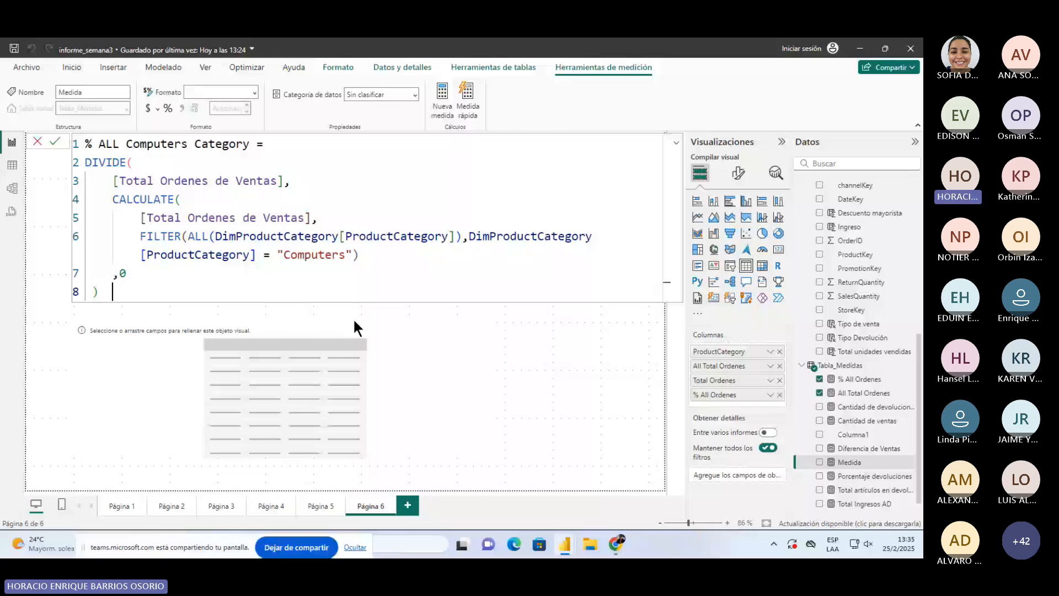
Add the comment "//DIVIDE(NUM,DEN,RESULTALTER) 7/0 = n/d" on a new line below the formula.
{"action": "key", "text": "shift+Return"}
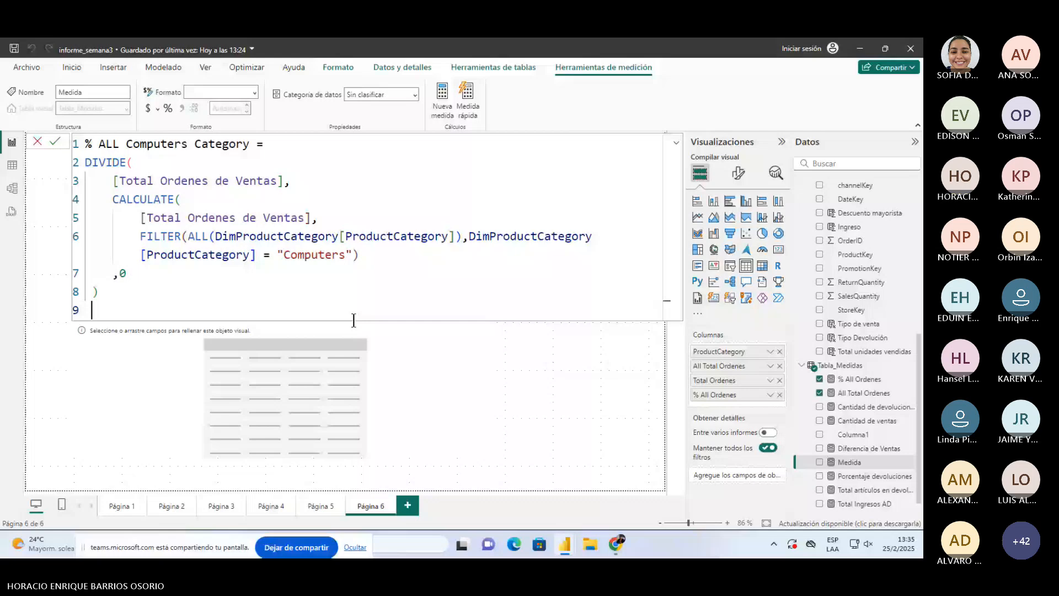
{"action": "type", "text": "//DIVIE"}
{"action": "key", "text": "Tab"}
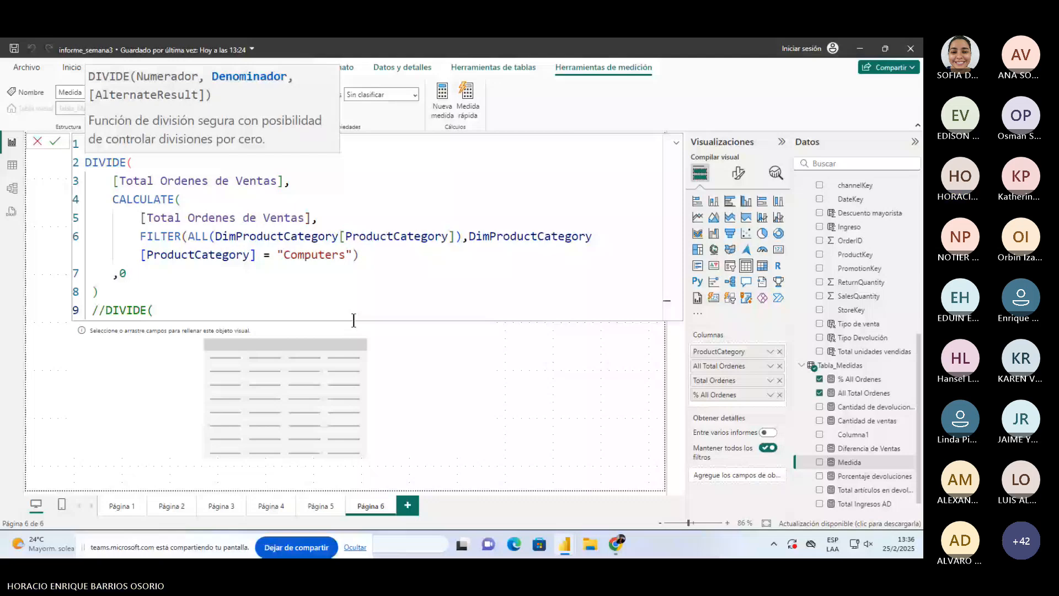
{"action": "type", "text": "NUM,DEN,"}
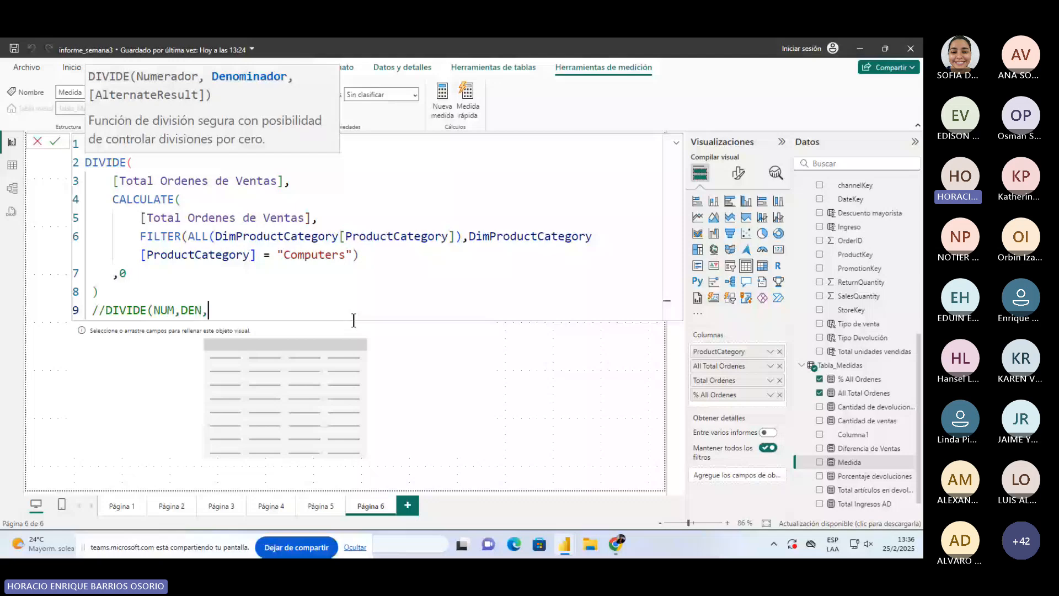
{"action": "type", "text": "RESU"}
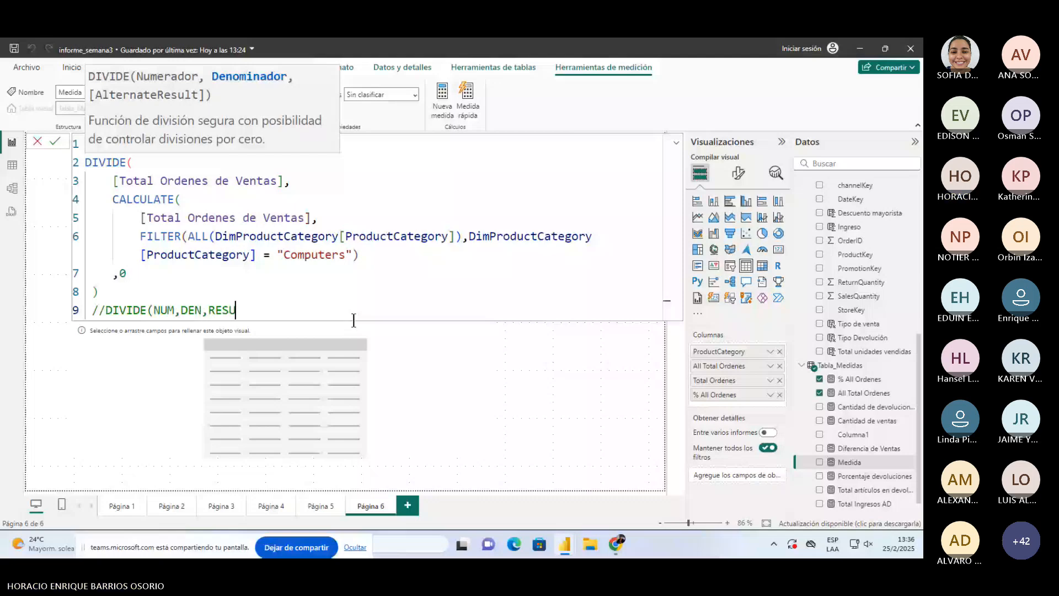
{"action": "type", "text": "LTAL"}
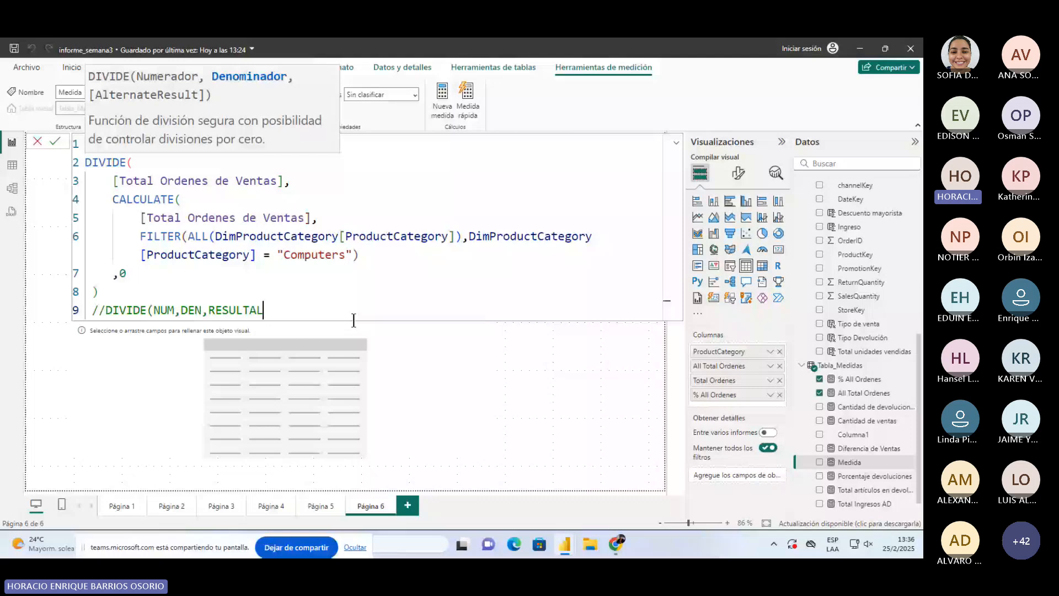
{"action": "type", "text": "TER) 7/0 = n"}
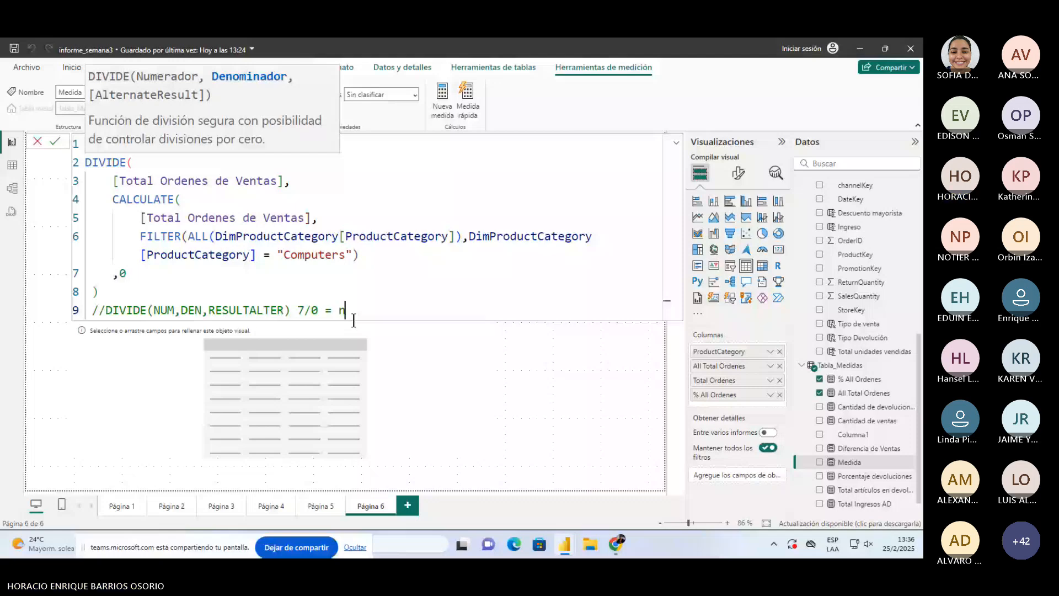
{"action": "type", "text": "/d"}
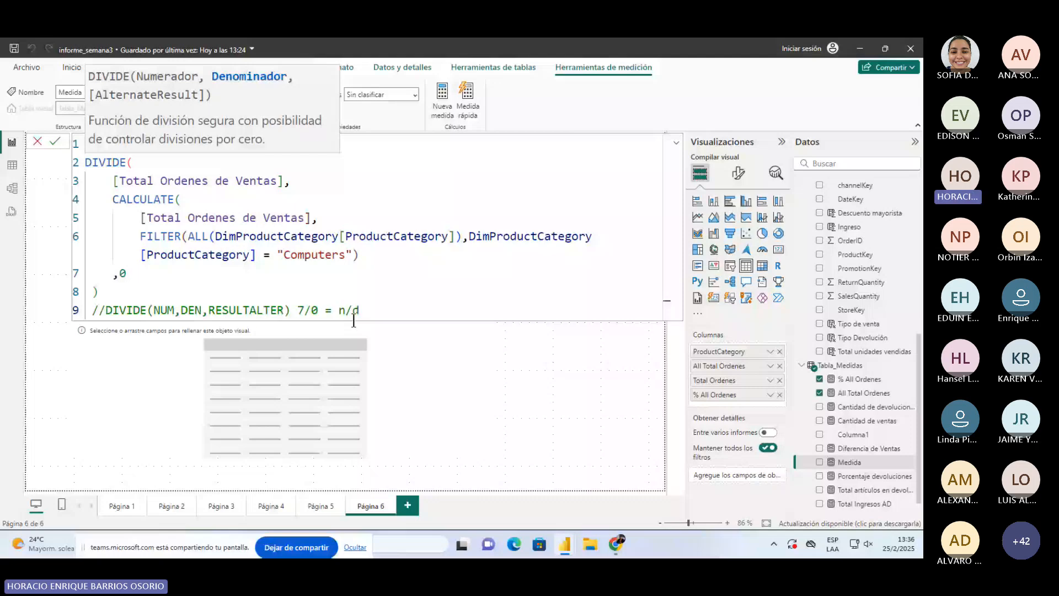
Extend the comment with "SI DEN= 0 ENTONCES ASIGNO UN RESULTALTER PARA EVITAR EL N/D, ASIGNO 0".
{"action": "type", "text": " SI DEN= 0"}
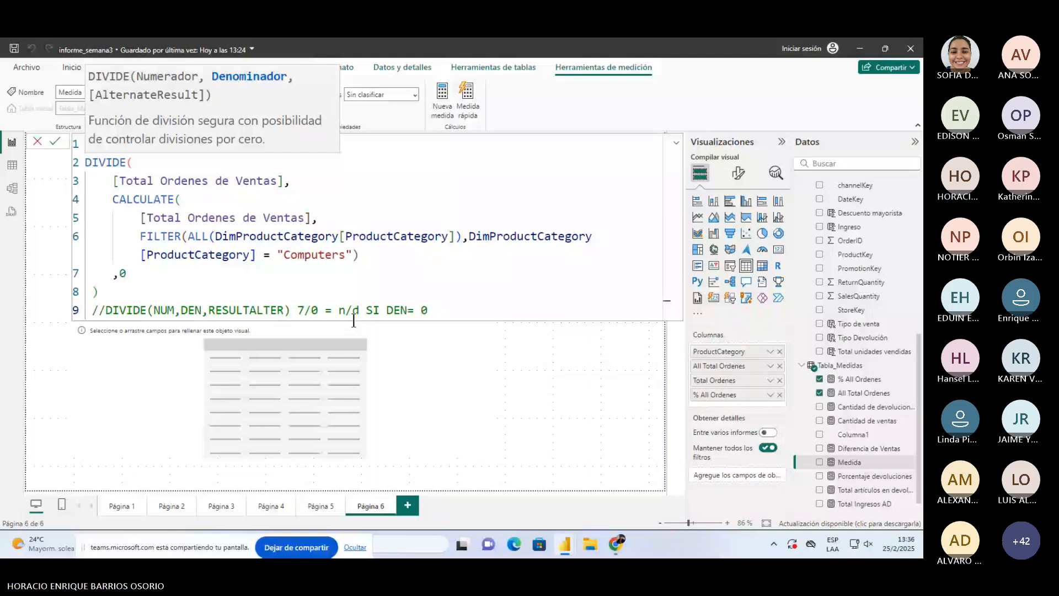
{"action": "type", "text": " ENTONCES "}
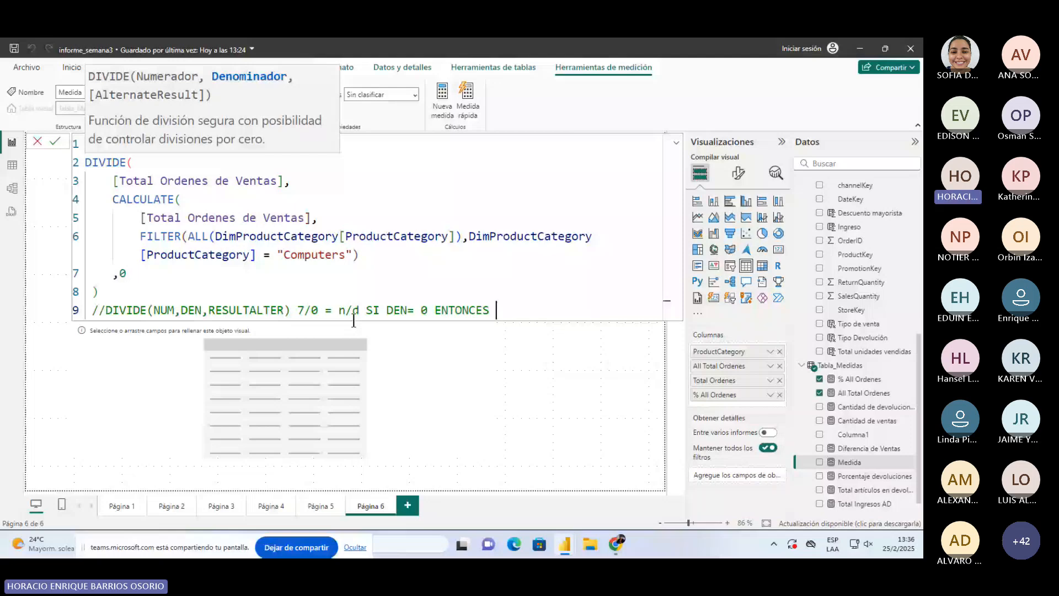
{"action": "type", "text": "ASIGNO UN RESULTA"}
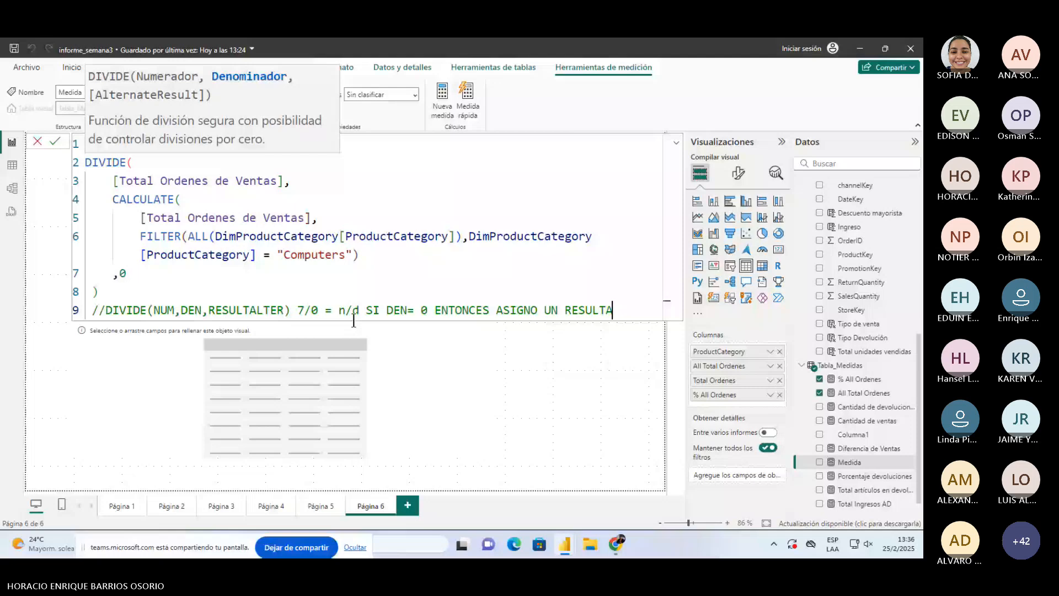
{"action": "type", "text": "LTER "}
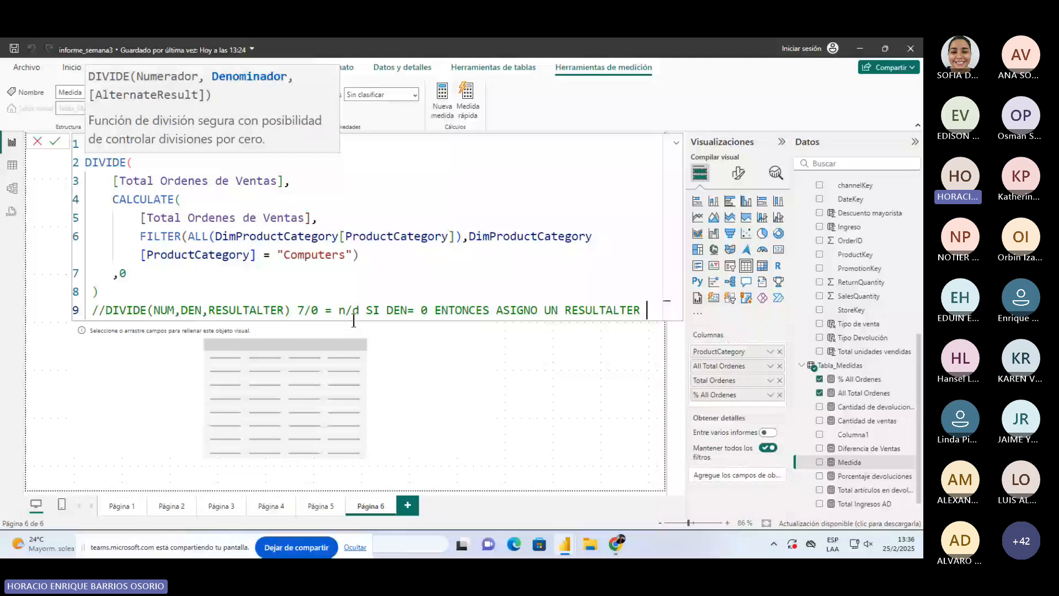
{"action": "type", "text": "PARA EVITAR EL N/D, "}
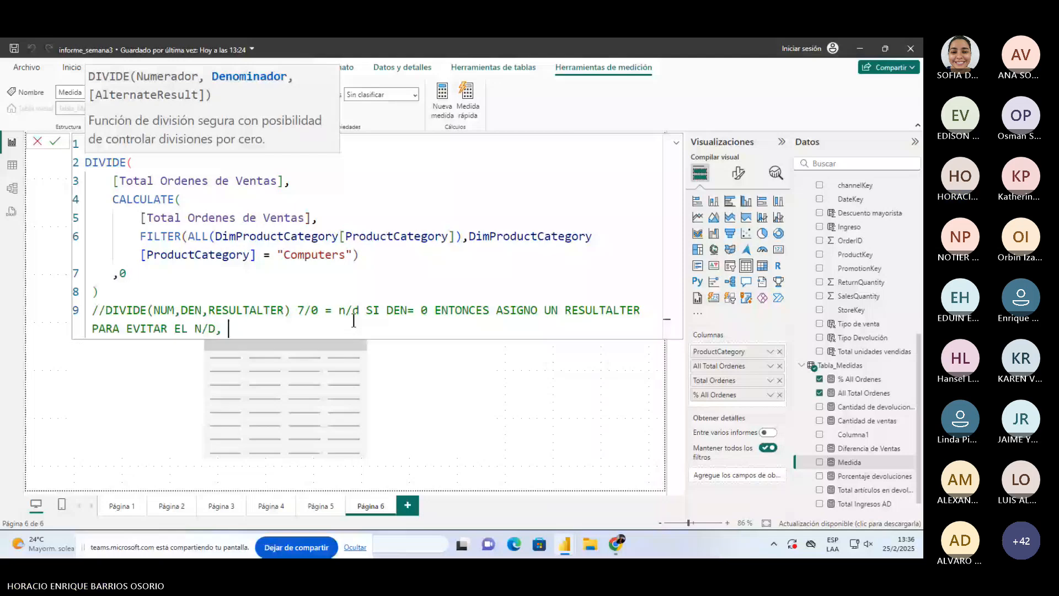
{"action": "type", "text": "ASIGNO"}
{"action": "type", "text": "0"}
Delete the whole DIVIDE comment and its empty line below the formula.
{"action": "left_click", "coordinate": [60, 311]}
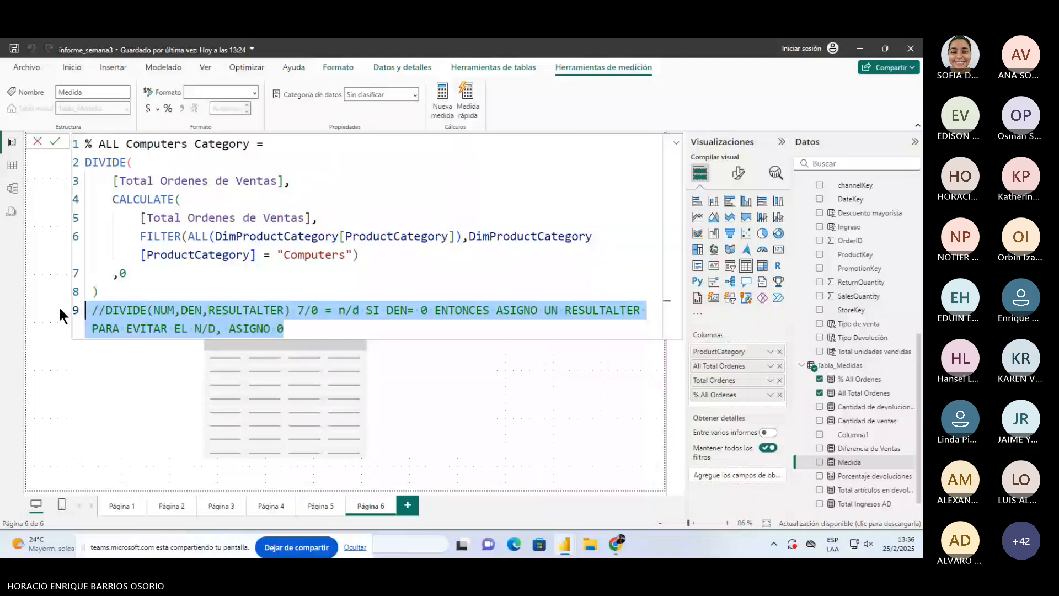
{"action": "key", "text": "BackSpace"}
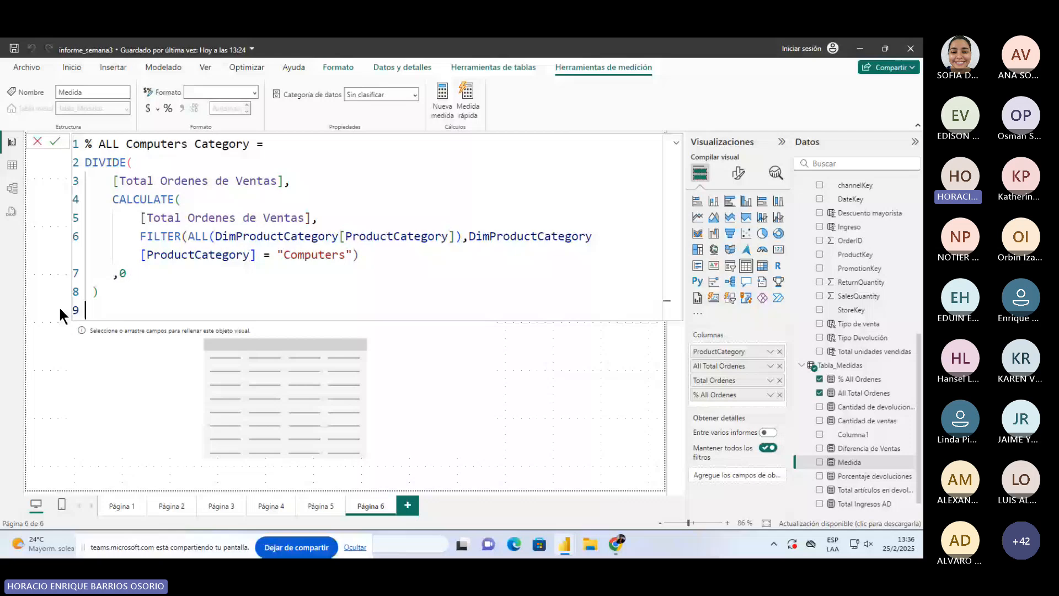
{"action": "key", "text": "BackSpace"}
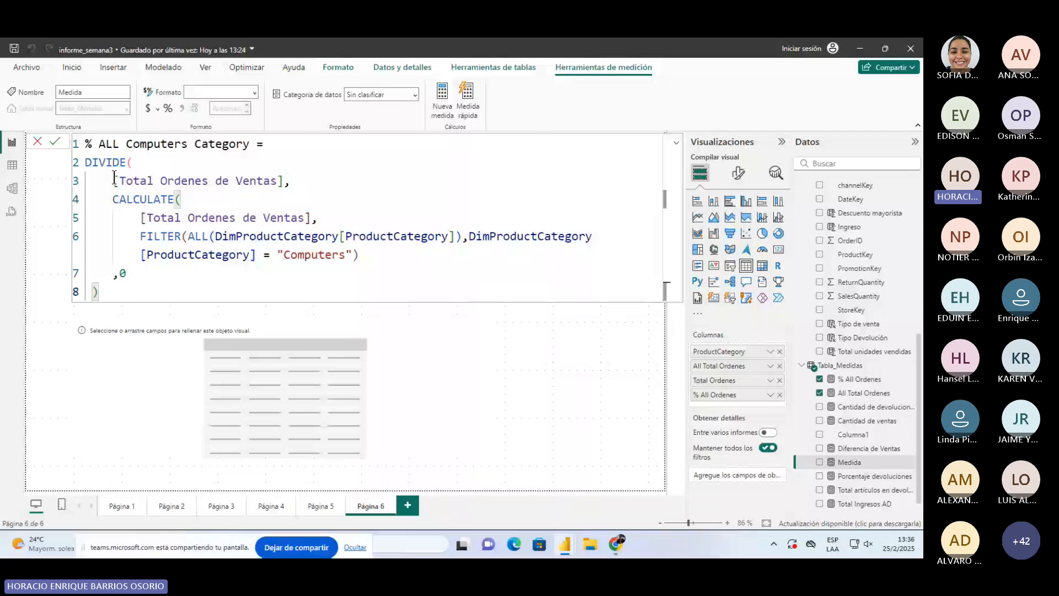
Review DIVIDE's [Total Ordenes de Ventas] numerator and the "Computers" condition, and commit the % ALL Computers Category measure.
{"action": "left_click_drag", "start_coordinate": [114, 177], "coordinate": [284, 181]}
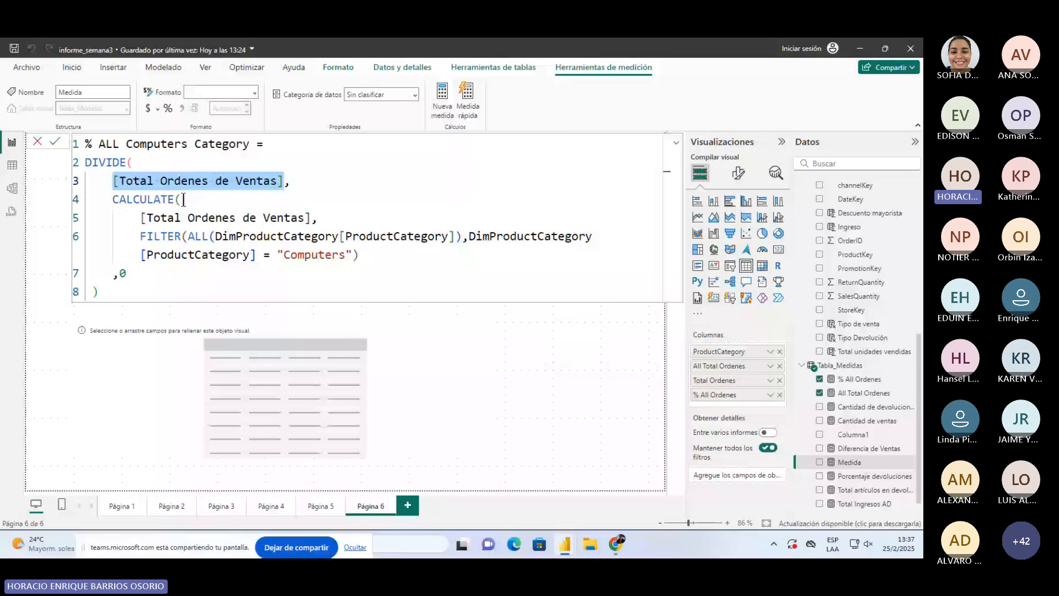
{"action": "left_click", "coordinate": [290, 257]}
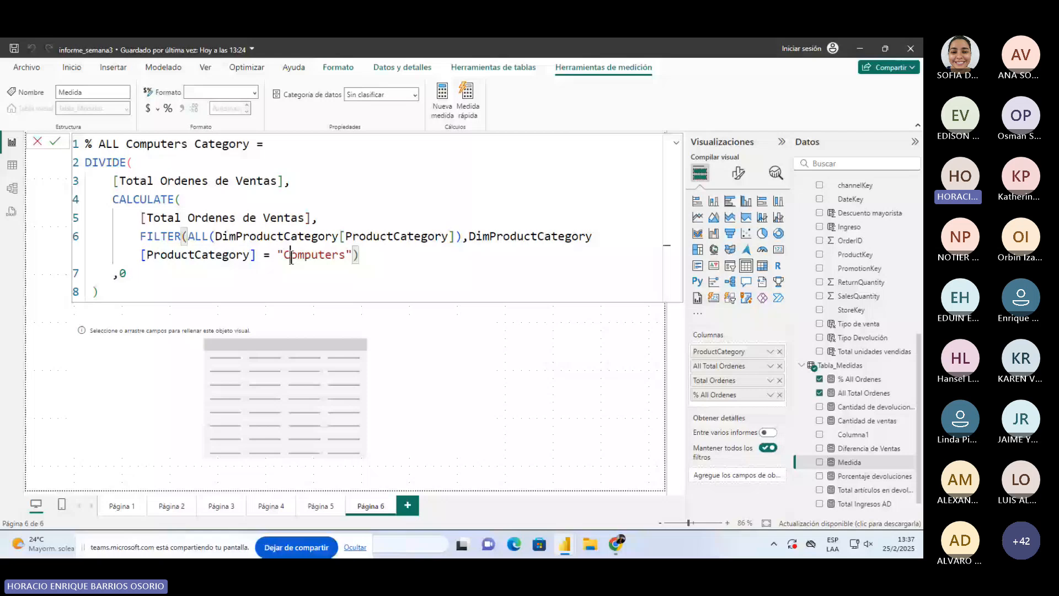
{"action": "left_click", "coordinate": [170, 295]}
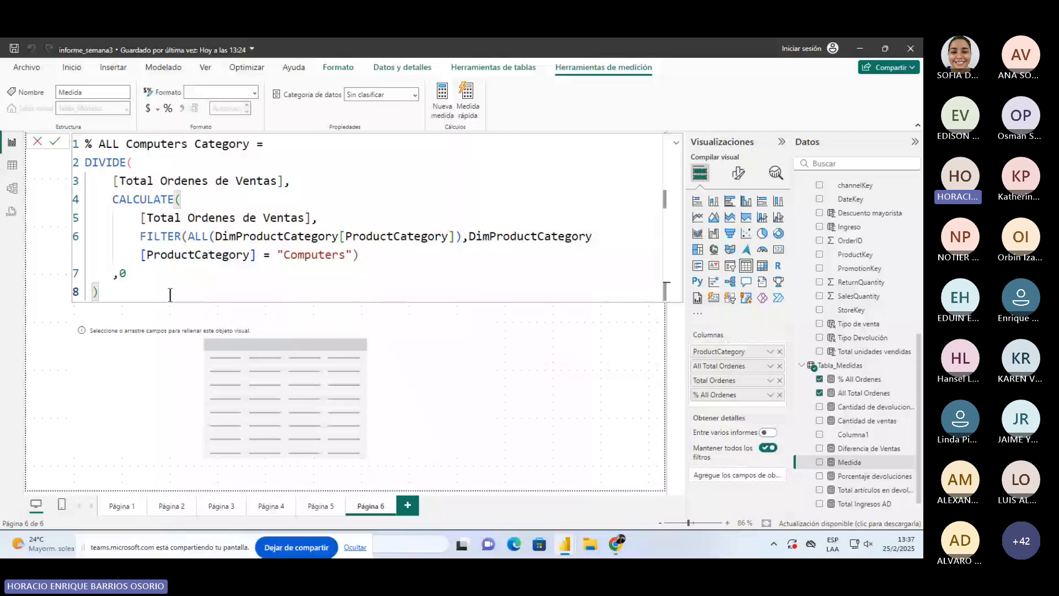
{"action": "key", "text": "Return"}
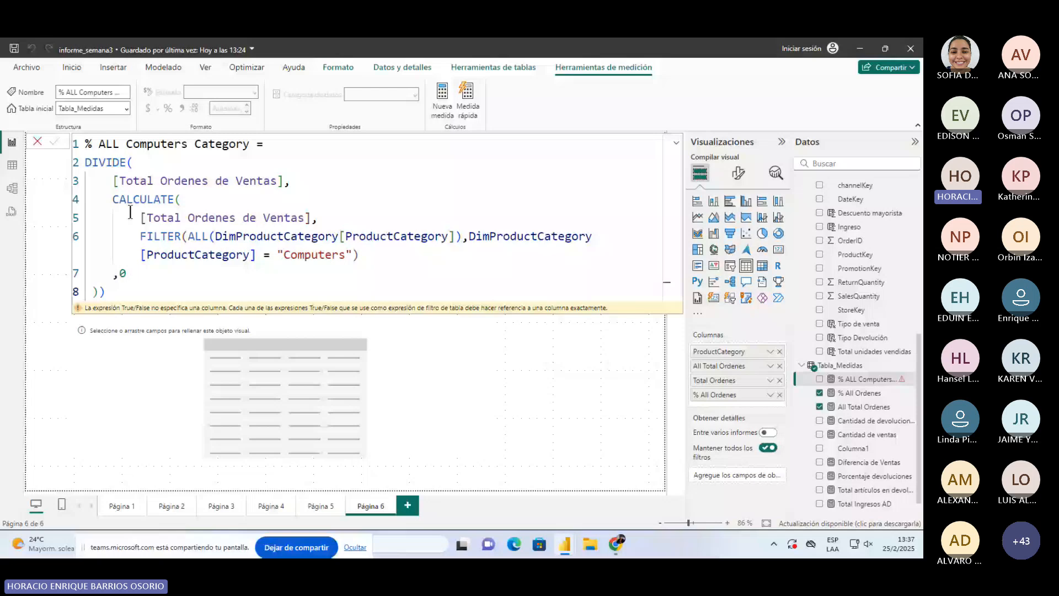
Compare the % ALL Computers Category formula with the same measure in the semana 3 report, especially the closing parentheses, and return to informe_semana3.
{"action": "left_click", "coordinate": [201, 284]}
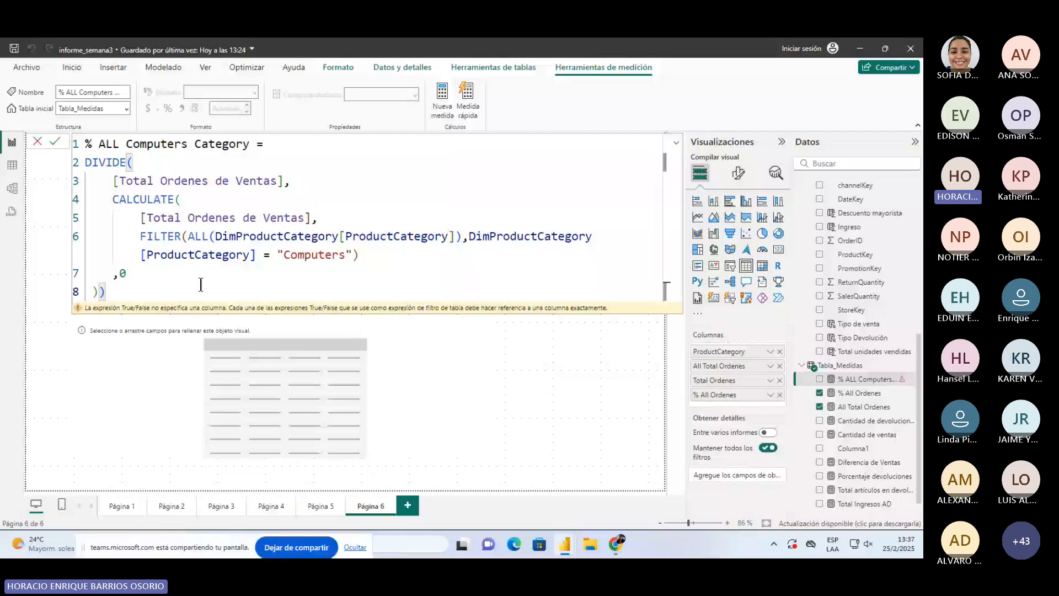
{"action": "key", "text": "alt+Tab"}
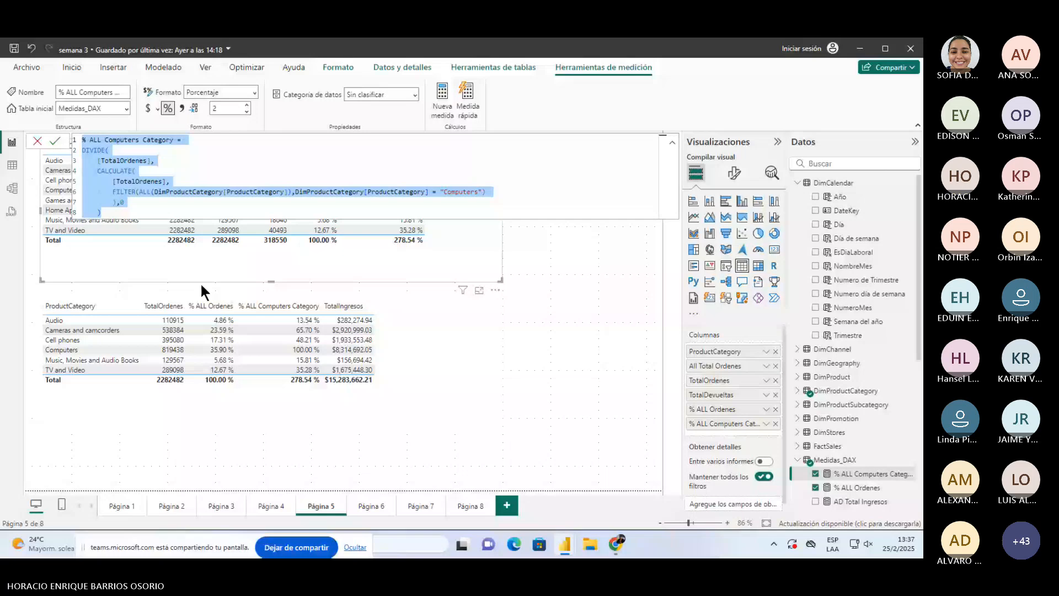
{"action": "key", "text": "alt+Tab"}
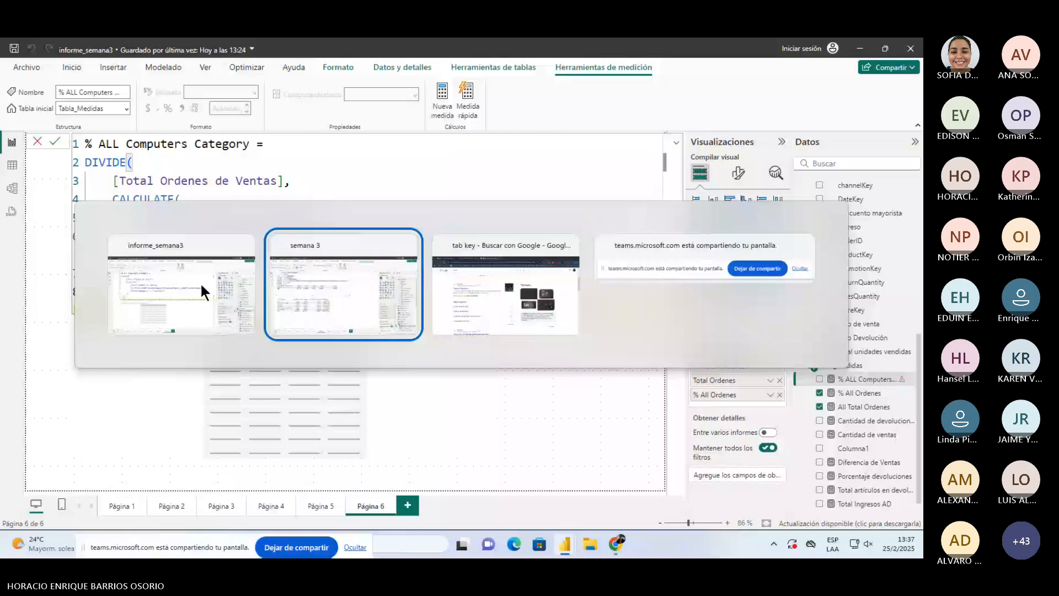
{"action": "left_click", "coordinate": [201, 282]}
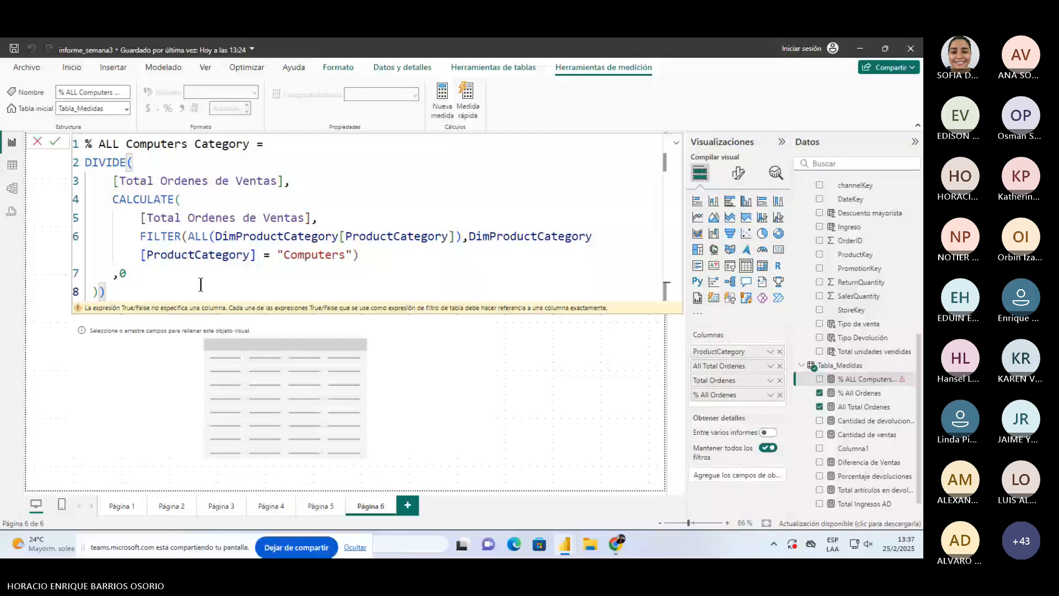
{"action": "key", "text": "alt+Tab"}
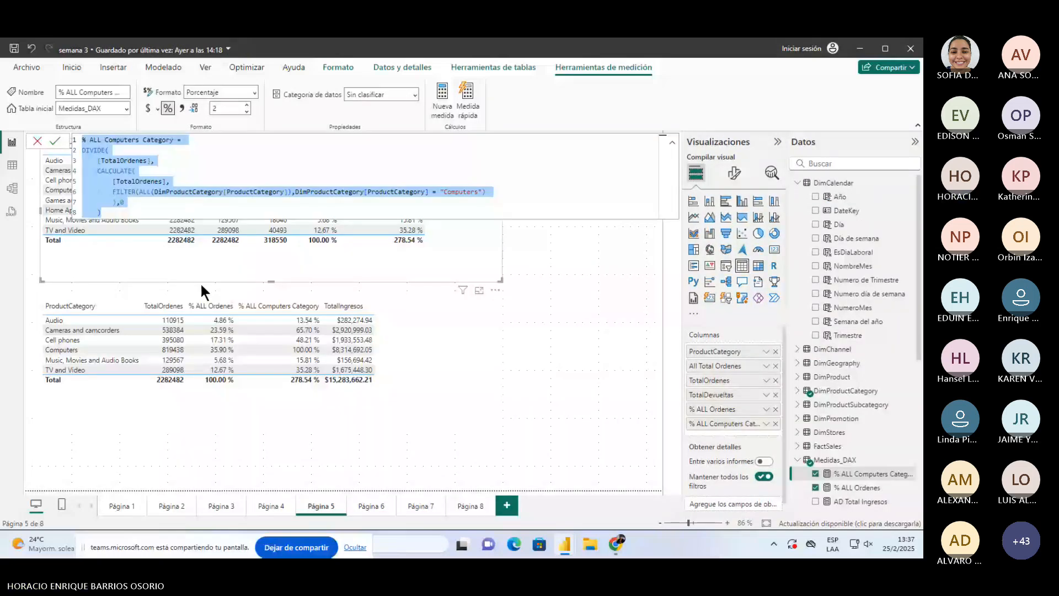
{"action": "key", "text": "alt+Tab"}
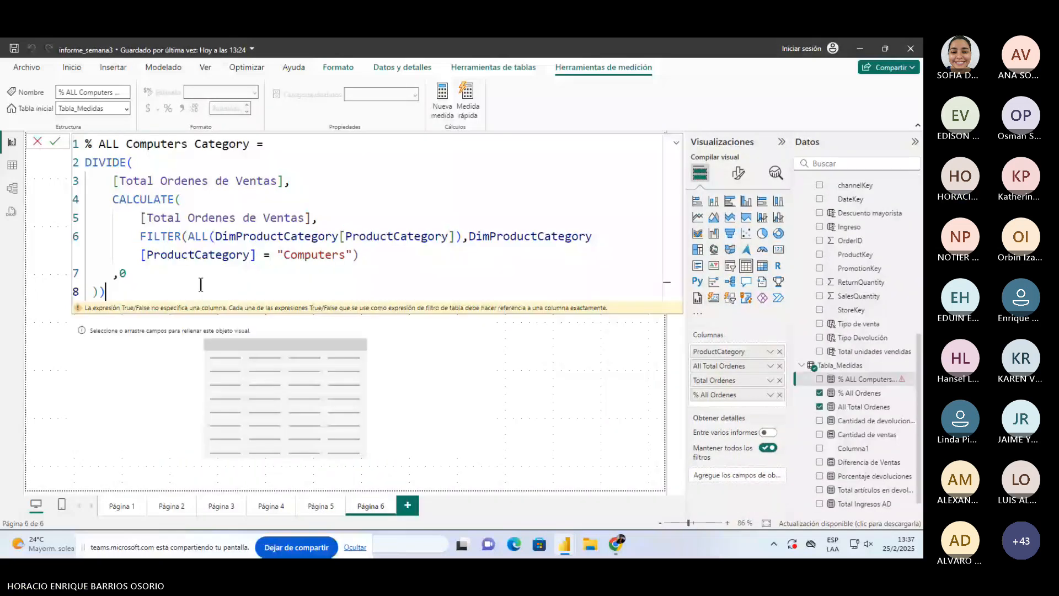
{"action": "key", "text": "alt+Tab"}
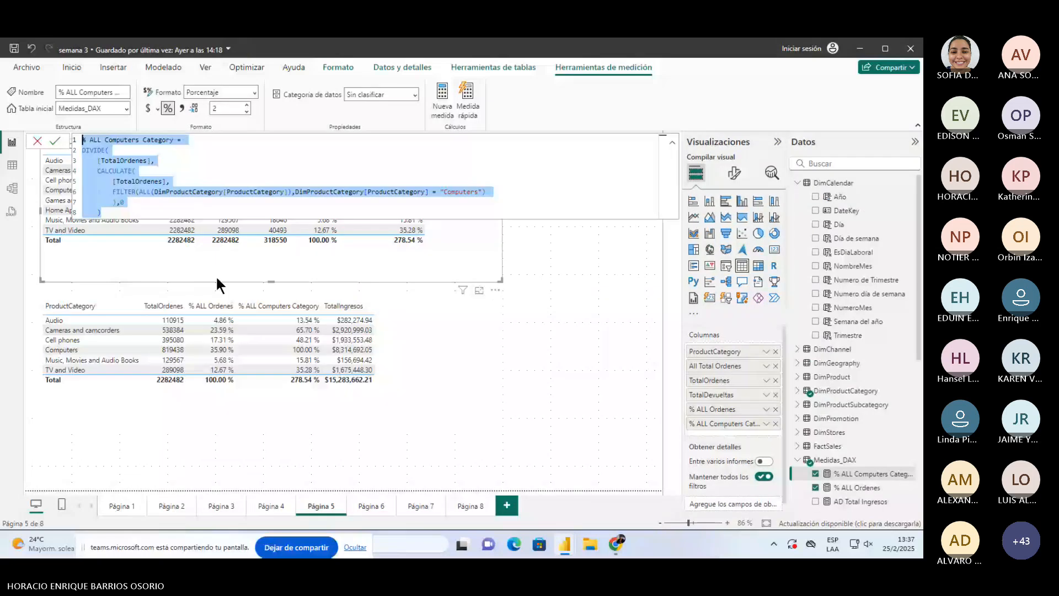
{"action": "left_click", "coordinate": [252, 211]}
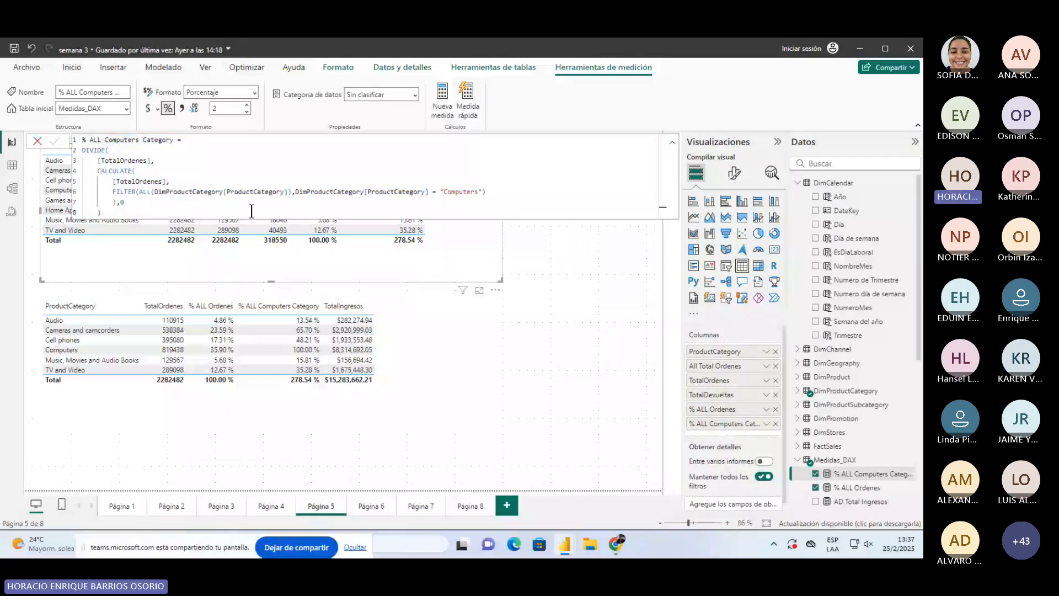
{"action": "key", "text": "alt+Tab"}
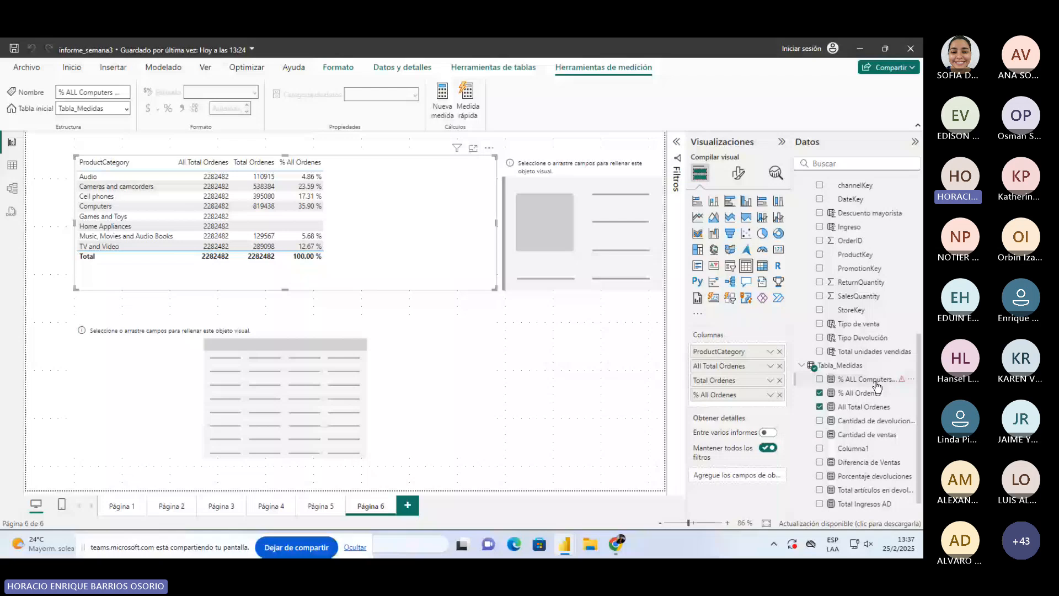
Try to add the % ALL Computers Category measure to the category table.
{"action": "left_click", "coordinate": [877, 381]}
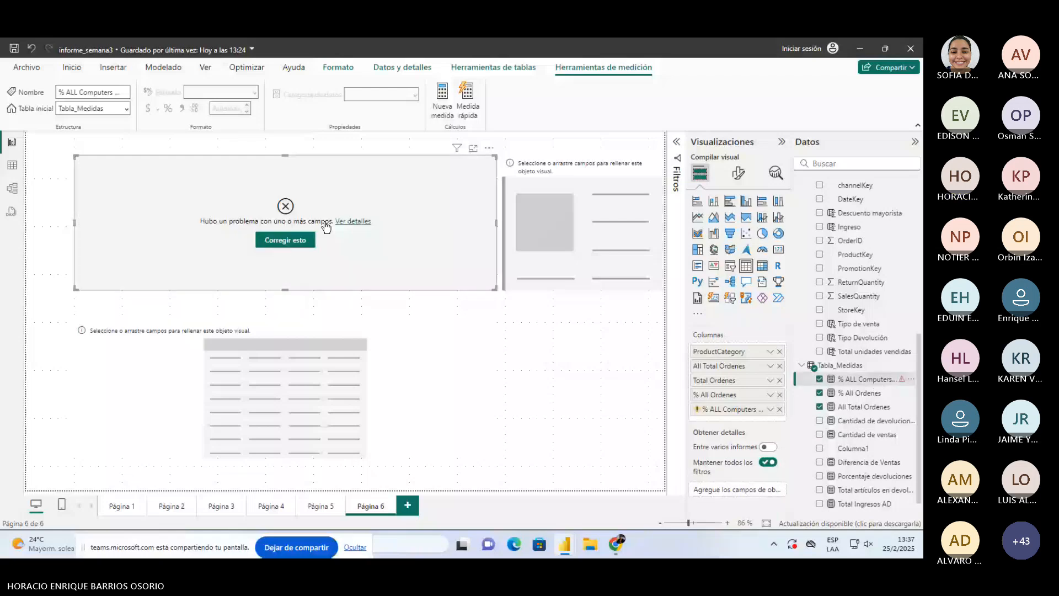
{"action": "left_click", "coordinate": [876, 380]}
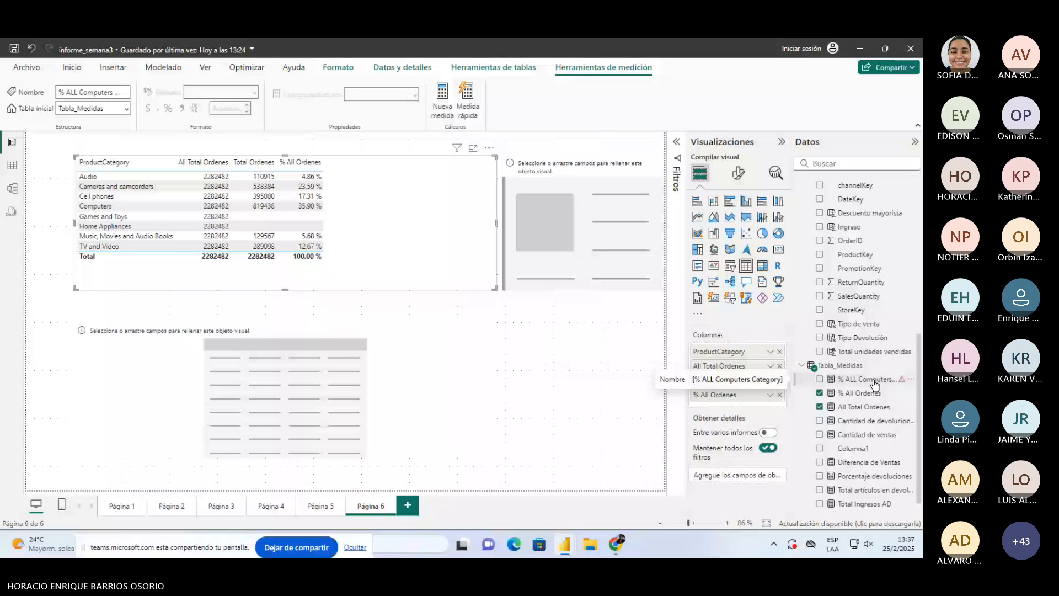
{"action": "left_click", "coordinate": [541, 295]}
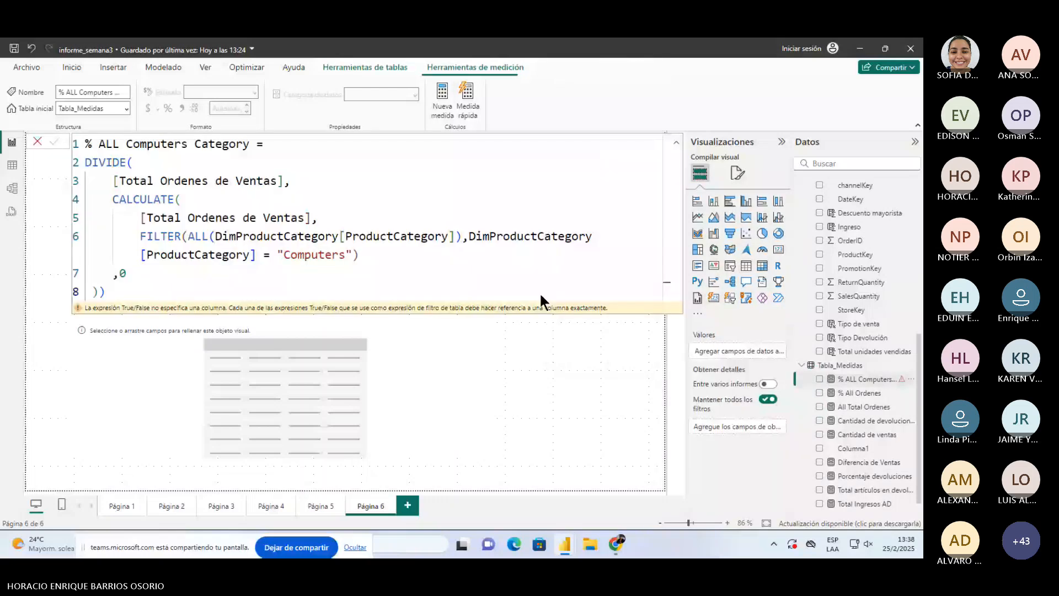
Close CALCULATE with a parenthesis before ",0", leave one final parenthesis for DIVIDE, and commit the % ALL Computers Category measure.
{"action": "left_click", "coordinate": [184, 281]}
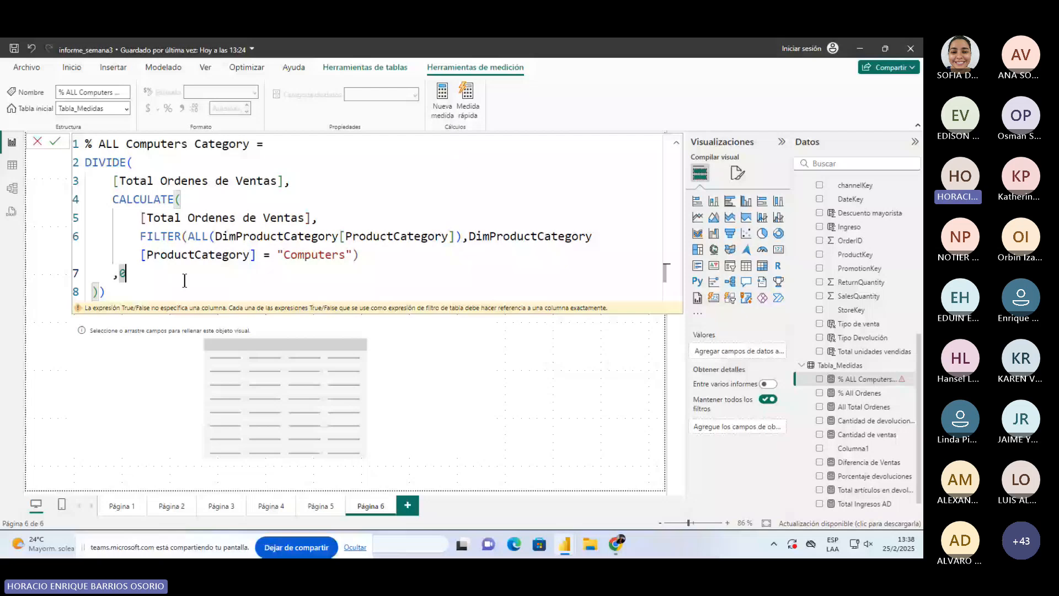
{"action": "key", "text": "BackSpace"}
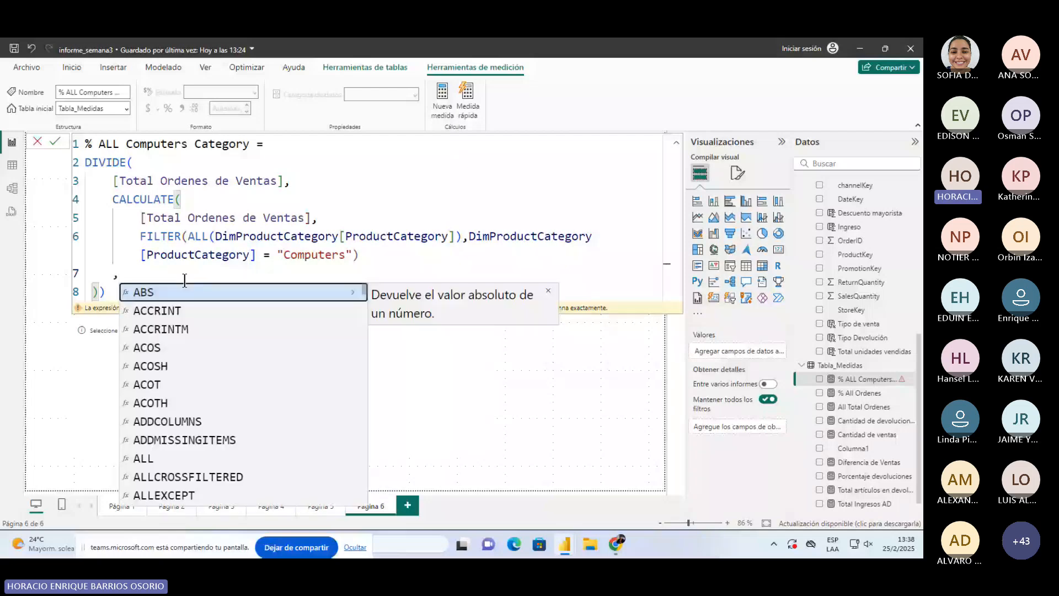
{"action": "key", "text": "BackSpace"}
{"action": "key", "text": "BackSpace"}
{"action": "key", "text": "BackSpace"}
{"action": "key", "text": "BackSpace"}
{"action": "key", "text": "BackSpace"}
{"action": "key", "text": "BackSpace"}
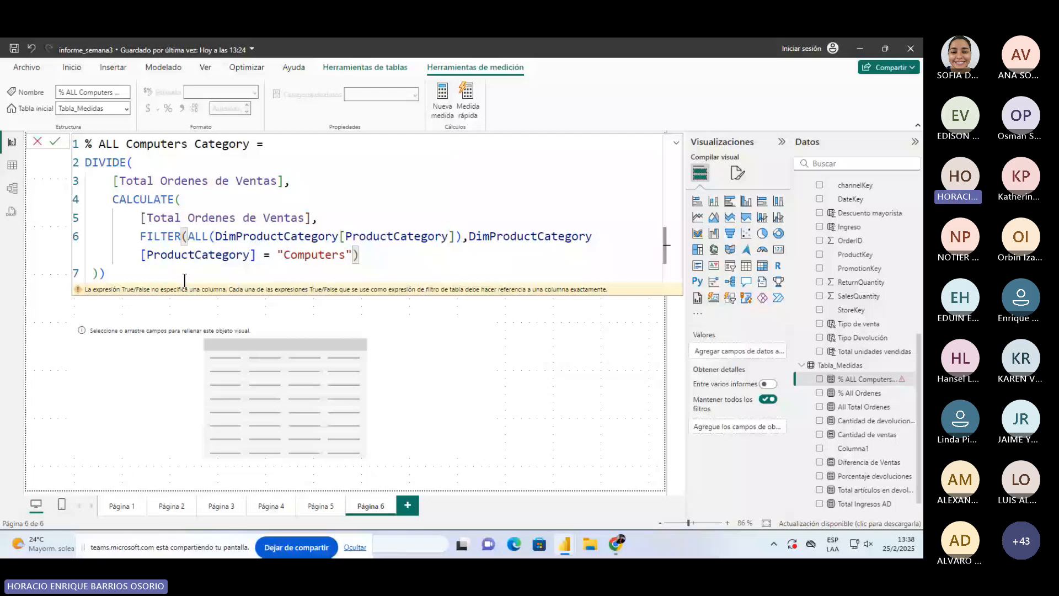
{"action": "key", "text": "ctrl+z"}
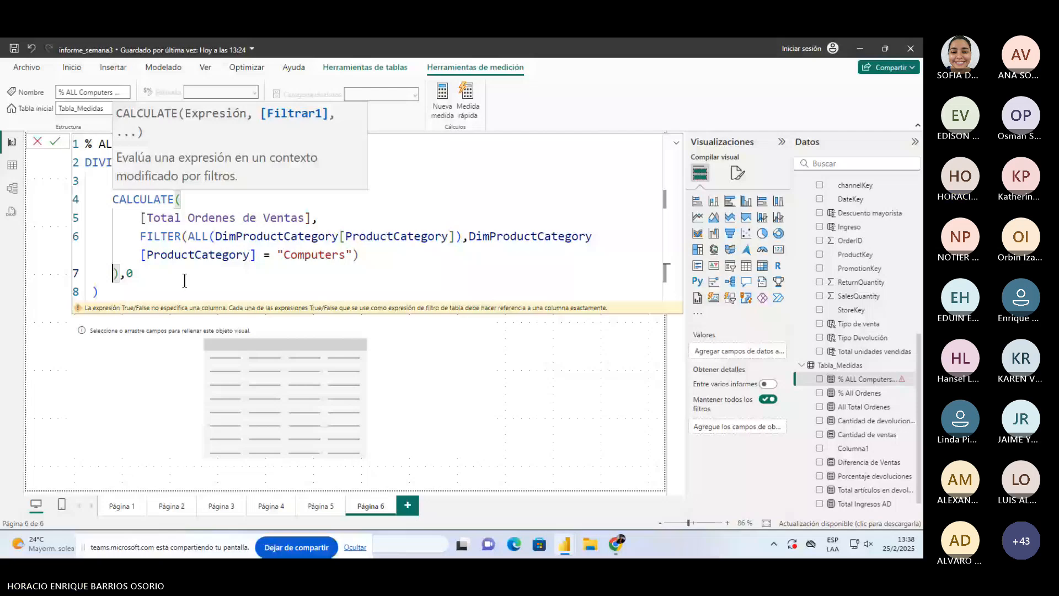
{"action": "key", "text": "ctrl+z"}
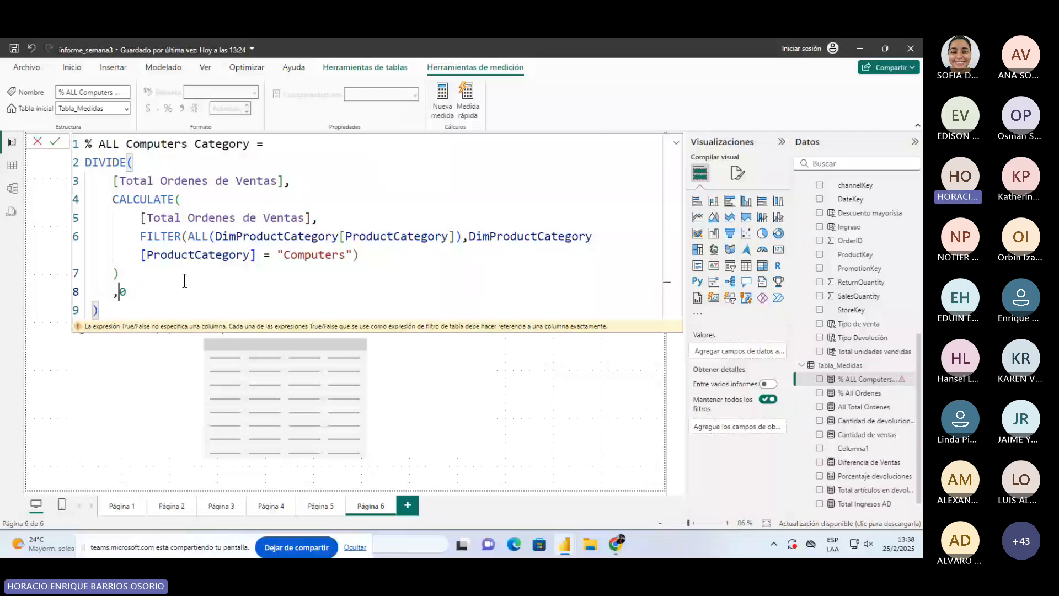
{"action": "left_click", "coordinate": [460, 349]}
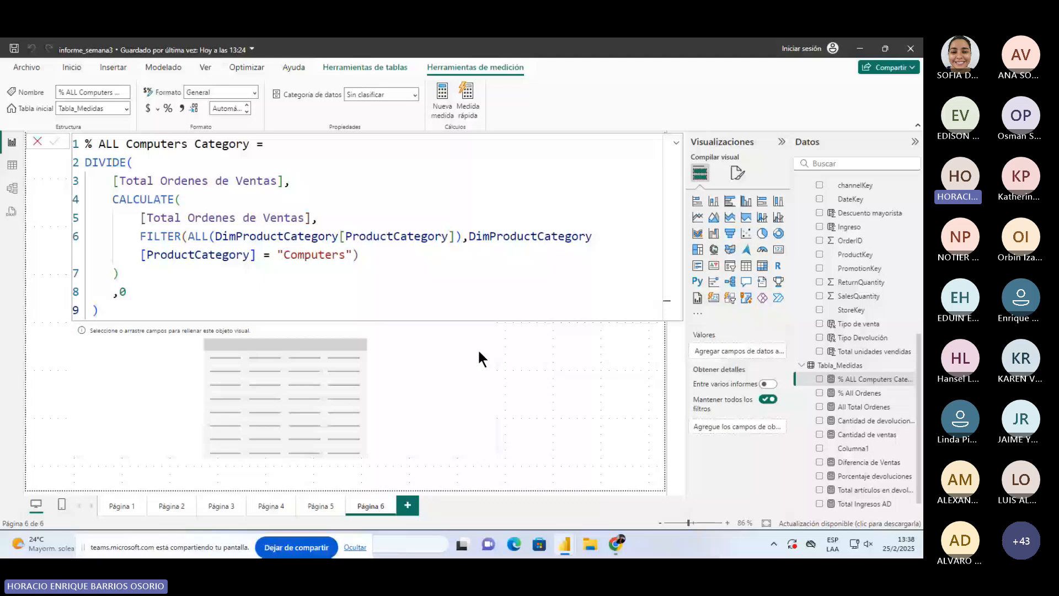
{"action": "left_click", "coordinate": [478, 349]}
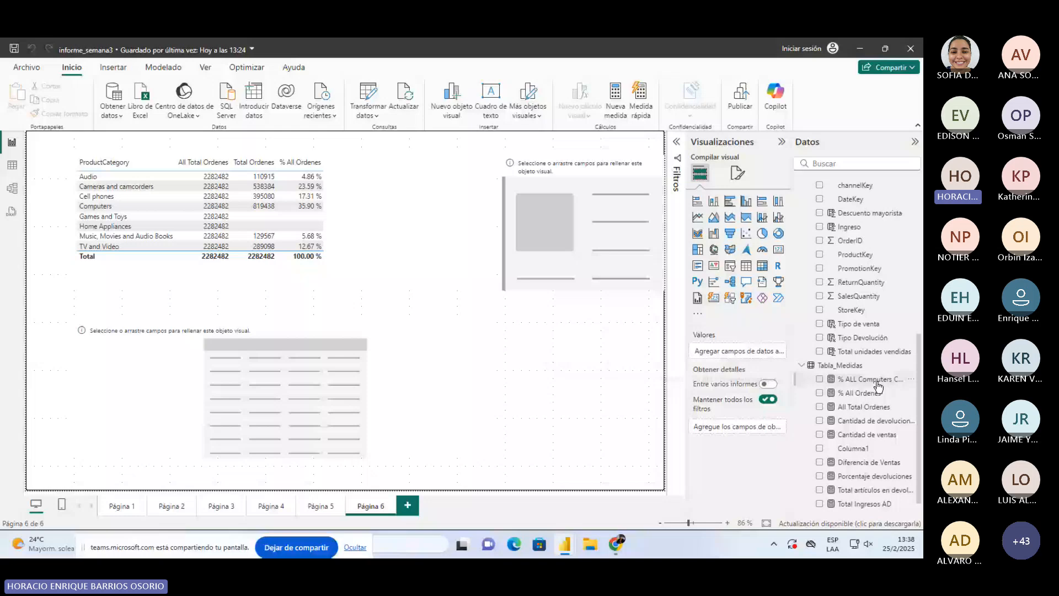
Add the % ALL Computers Category measure to the category table and format it as a percentage.
{"action": "left_click", "coordinate": [850, 379]}
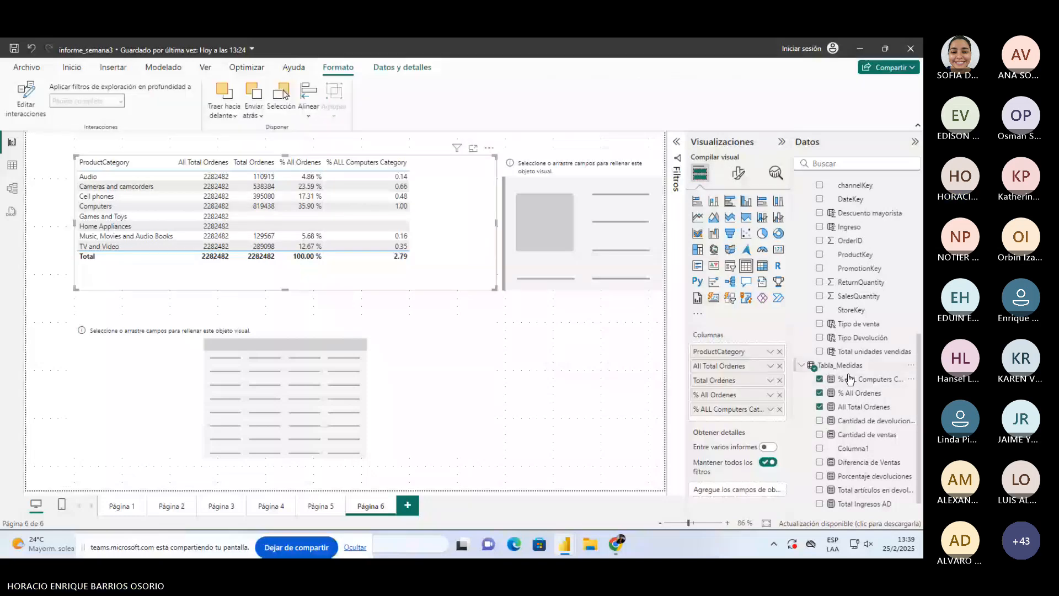
{"action": "left_click", "coordinate": [849, 379]}
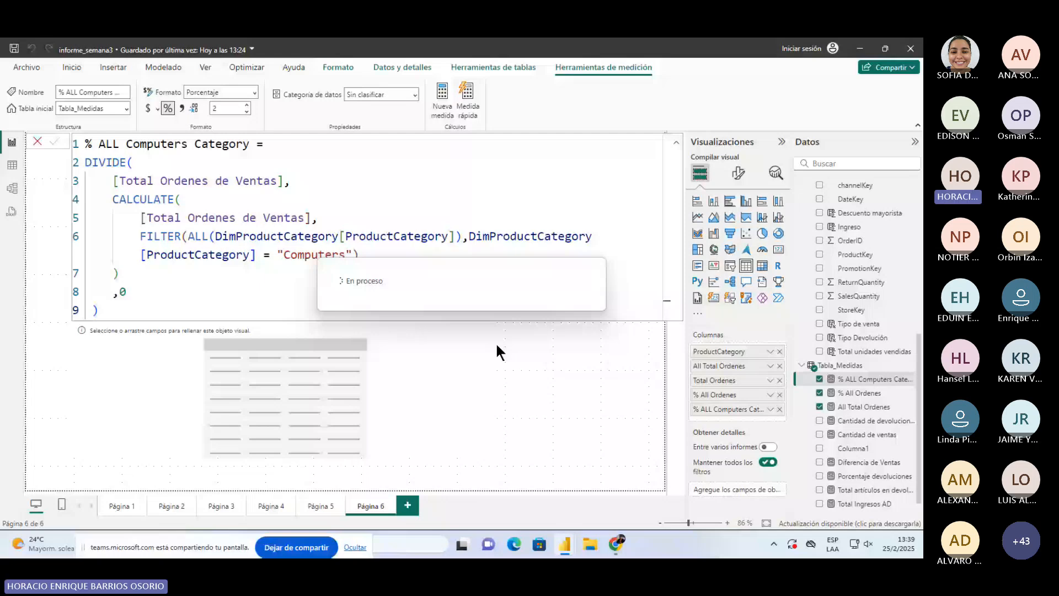
{"action": "left_click", "coordinate": [496, 345]}
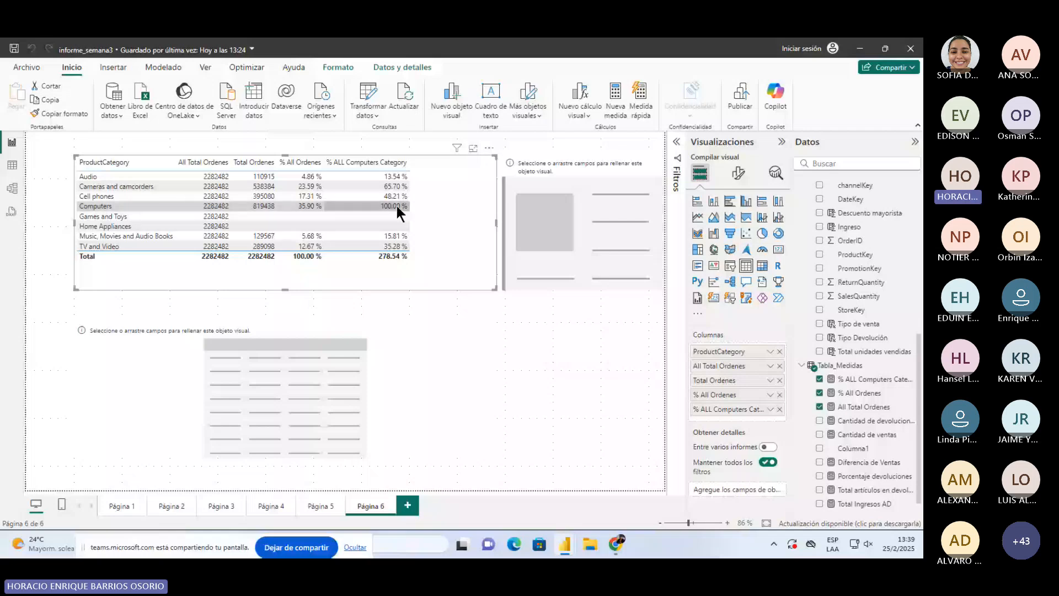
Examine the DimProductSubcategory rows and the DimProductCategory list alongside the category table on Página 6.
{"action": "left_click", "coordinate": [12, 165]}
{"action": "left_click", "coordinate": [844, 381]}
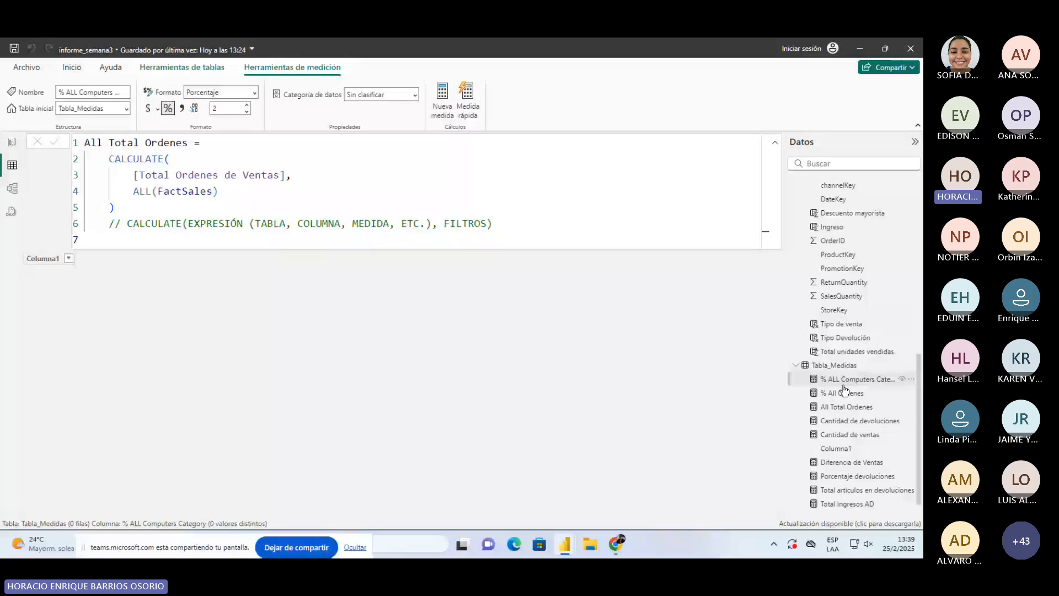
{"action": "scroll", "coordinate": [860, 375], "scroll_direction": "up", "scroll_amount": 4}
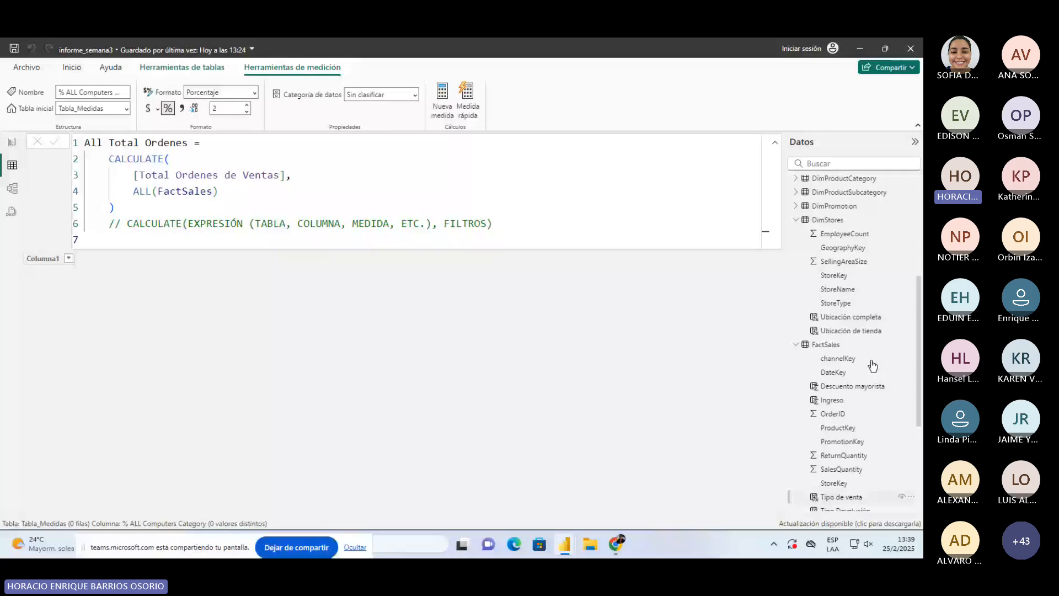
{"action": "left_click", "coordinate": [850, 192]}
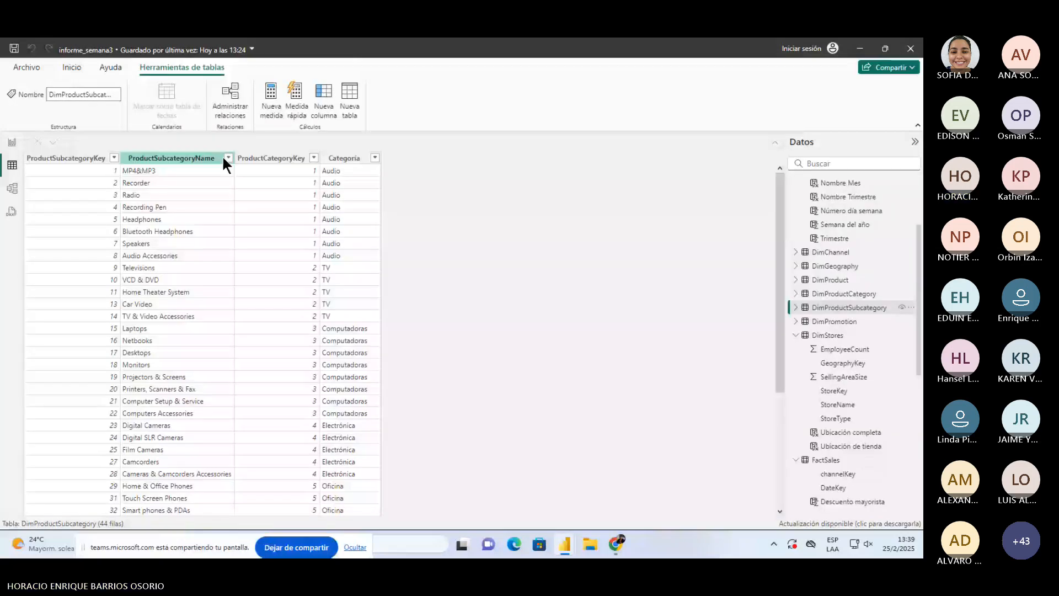
{"action": "left_click", "coordinate": [12, 142]}
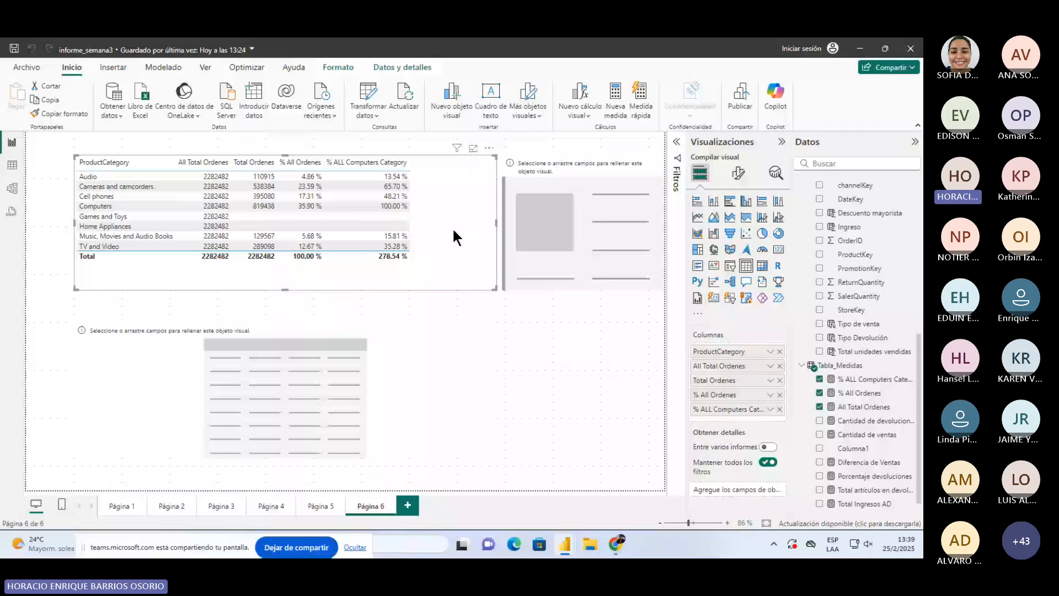
{"action": "left_click", "coordinate": [12, 165]}
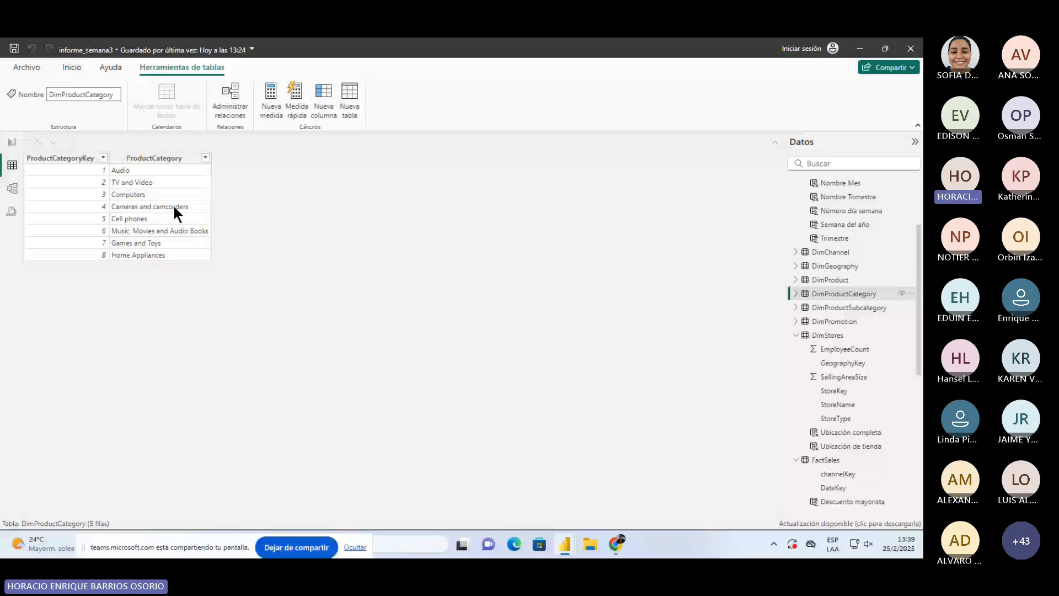
Filter the DimProduct table to ProductKey 3, and restore all of its ProductKey values.
{"action": "left_click", "coordinate": [98, 194]}
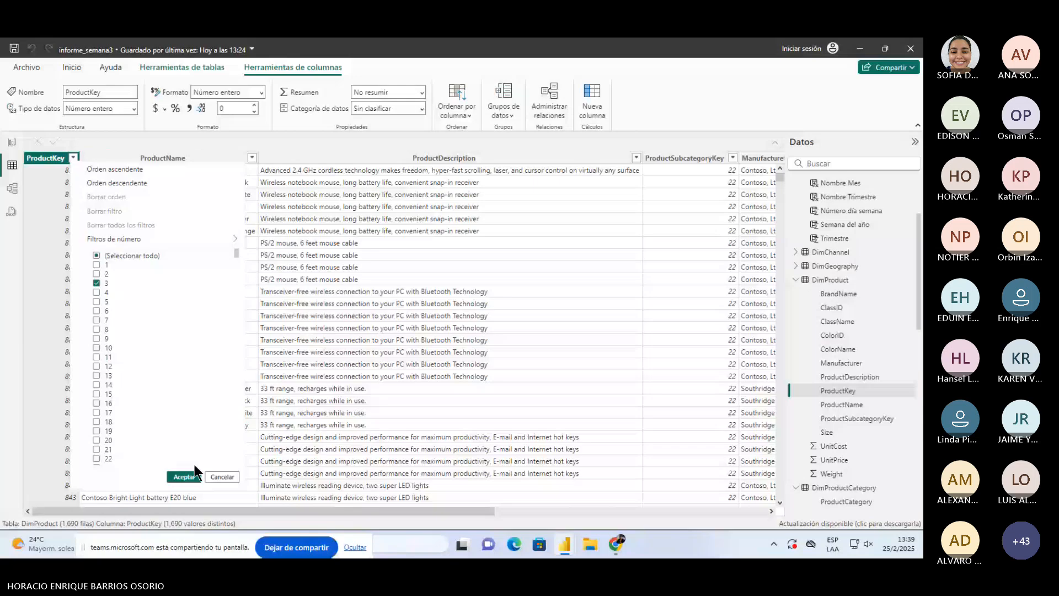
{"action": "left_click", "coordinate": [194, 465]}
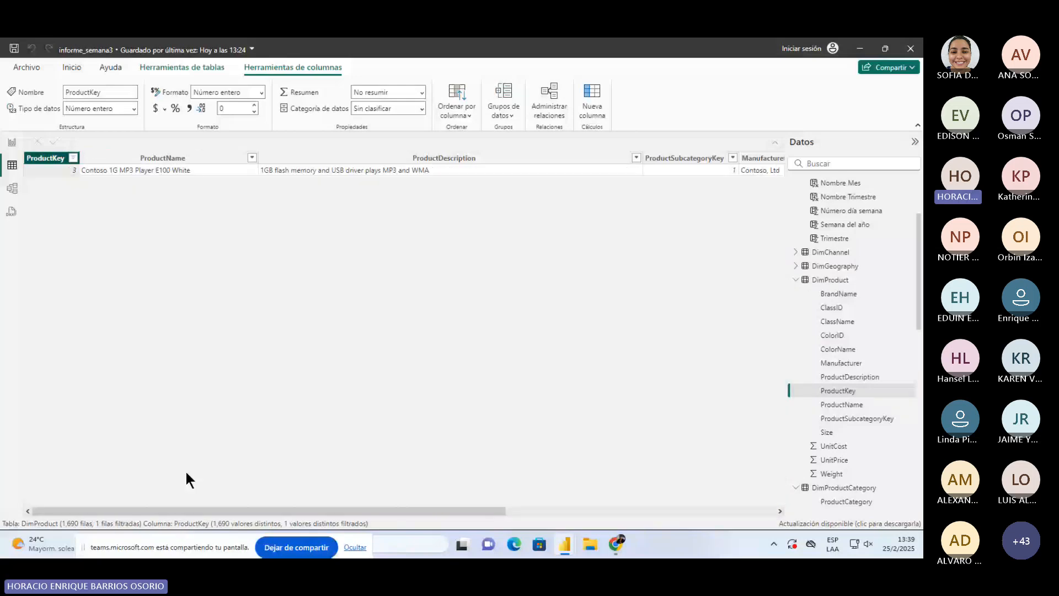
{"action": "left_click", "coordinate": [72, 157]}
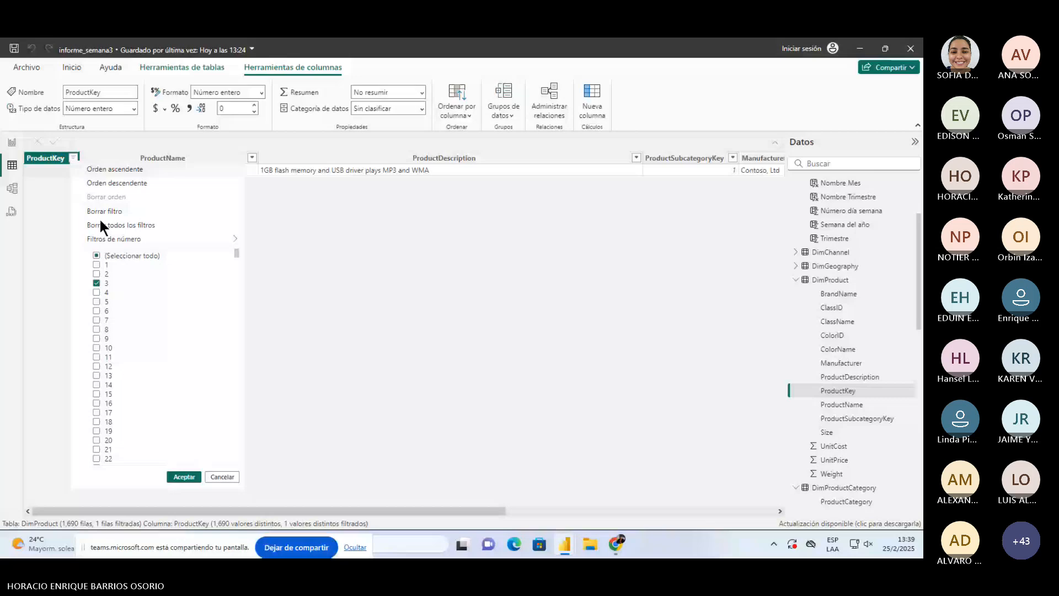
{"action": "left_click", "coordinate": [97, 283]}
{"action": "left_click", "coordinate": [97, 255]}
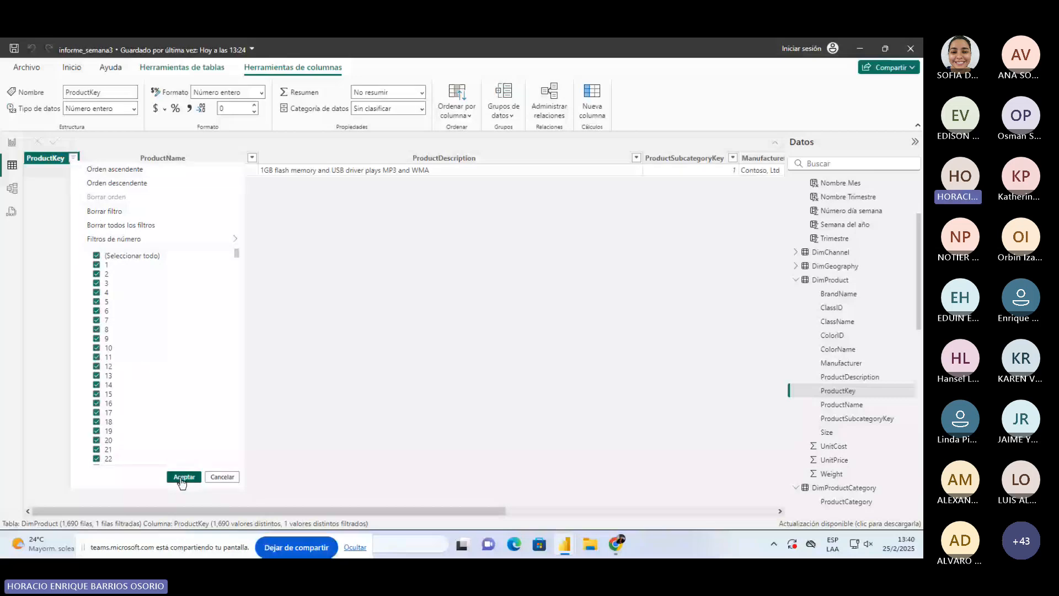
{"action": "left_click", "coordinate": [182, 478]}
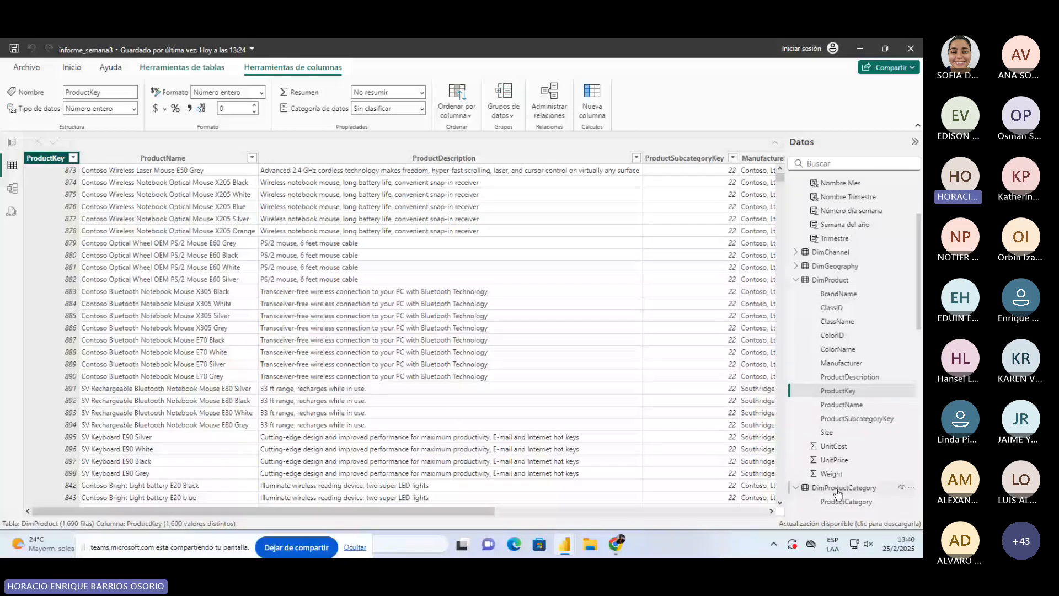
Filter the DimProductSubcategory table to ProductSubcategoryKey 3, and clear that filter again.
{"action": "left_click", "coordinate": [844, 488]}
{"action": "scroll", "coordinate": [844, 441], "scroll_direction": "down", "scroll_amount": 2}
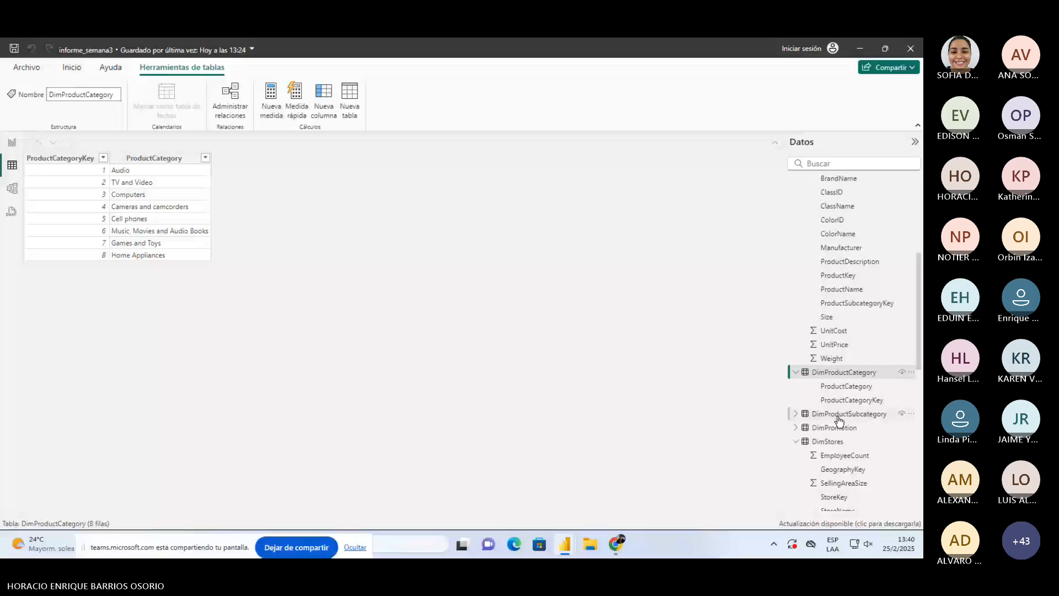
{"action": "left_click", "coordinate": [850, 414]}
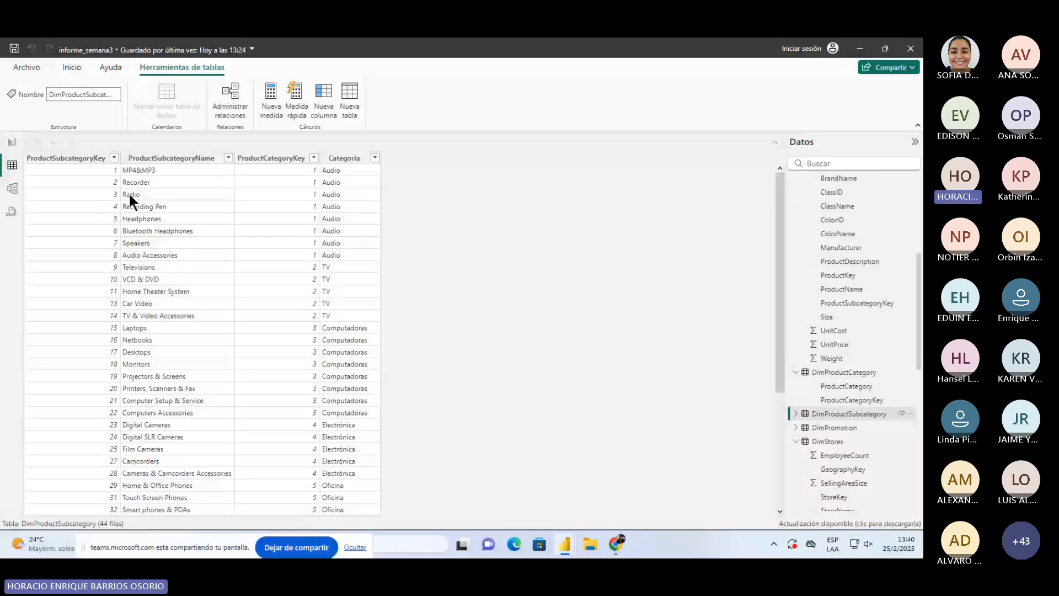
{"action": "left_click", "coordinate": [111, 156]}
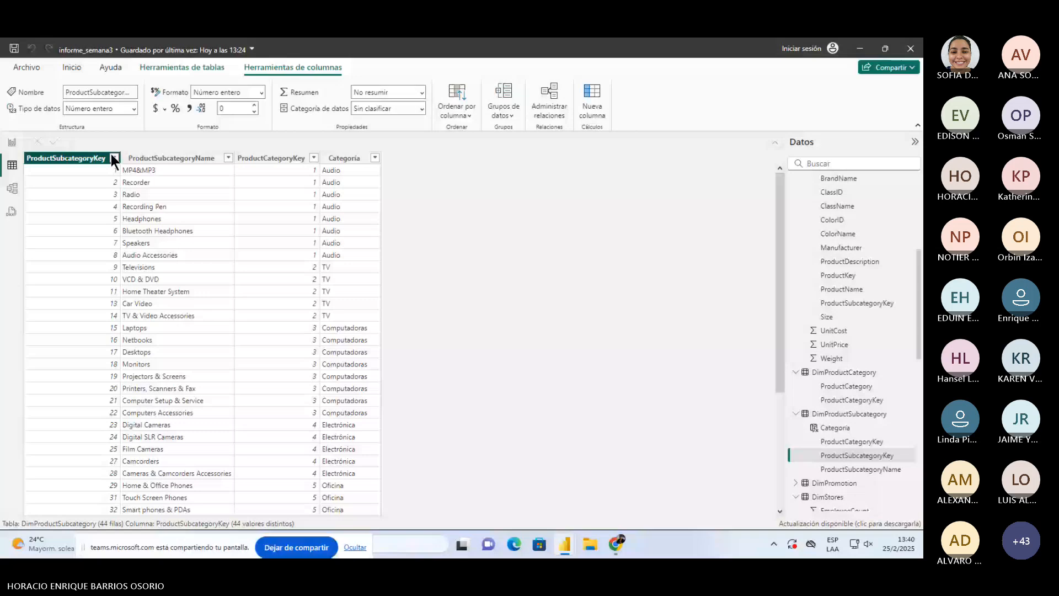
{"action": "left_click", "coordinate": [114, 158]}
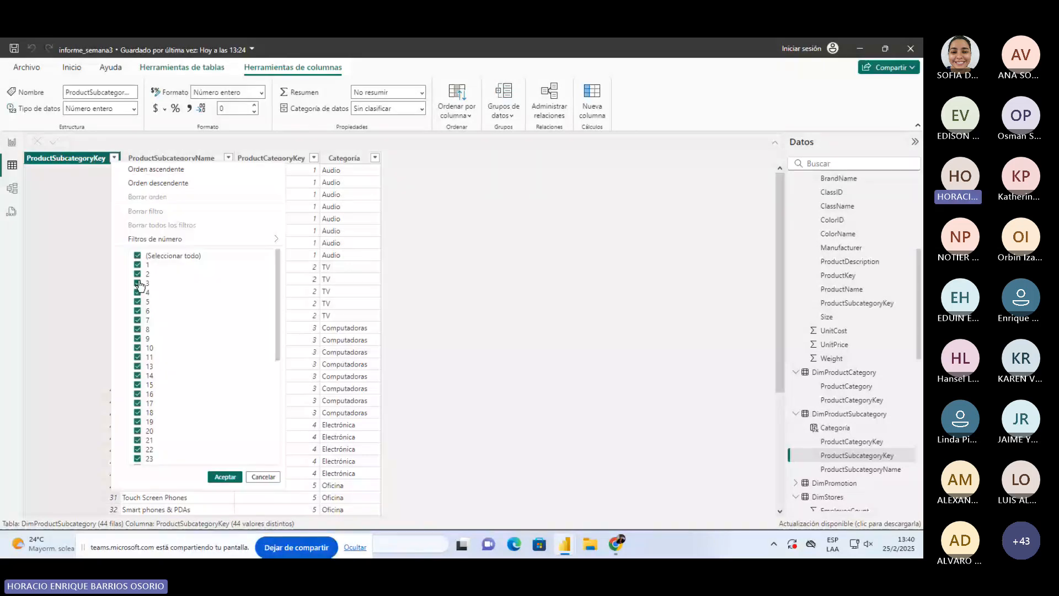
{"action": "left_click", "coordinate": [137, 256]}
{"action": "left_click", "coordinate": [138, 283]}
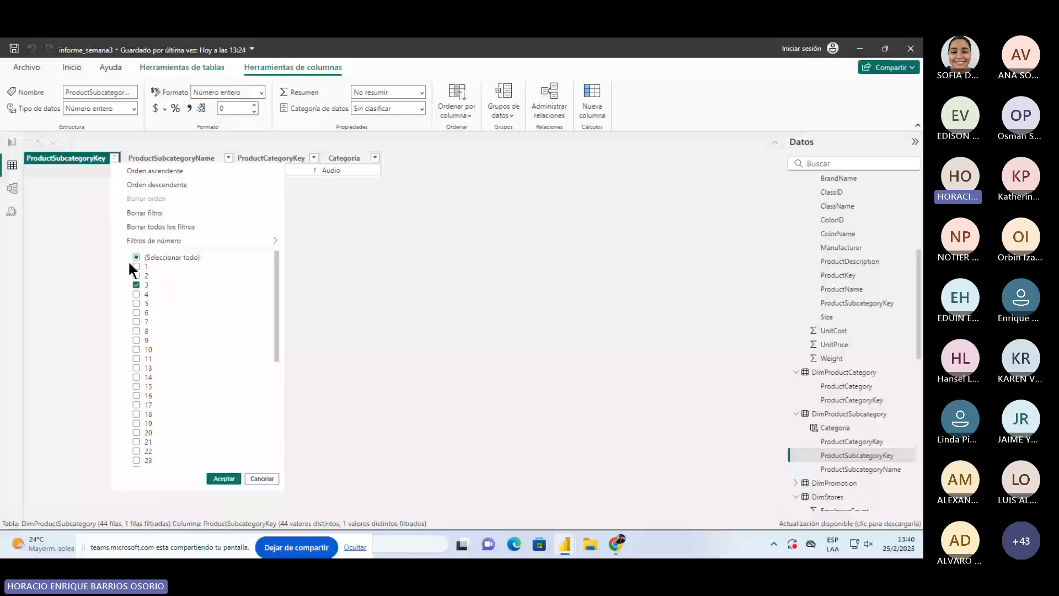
{"action": "left_click", "coordinate": [145, 213]}
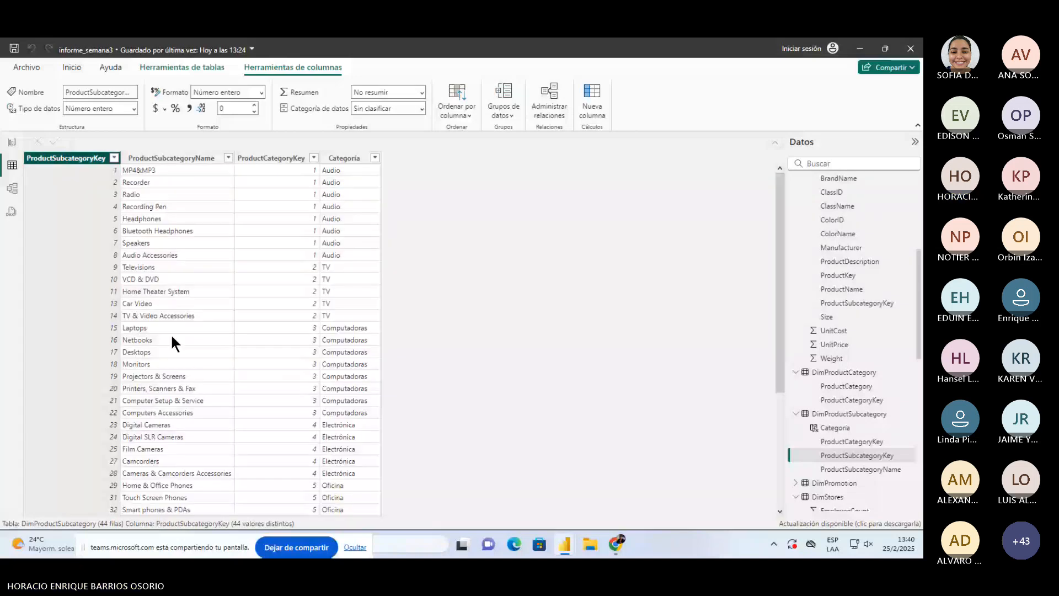
Examine the ProductCategory list in DimProductCategory and the DimProductSubcategory rows that belong to ProductCategoryKey 3.
{"action": "scroll", "coordinate": [172, 342], "scroll_direction": "down", "scroll_amount": 5}
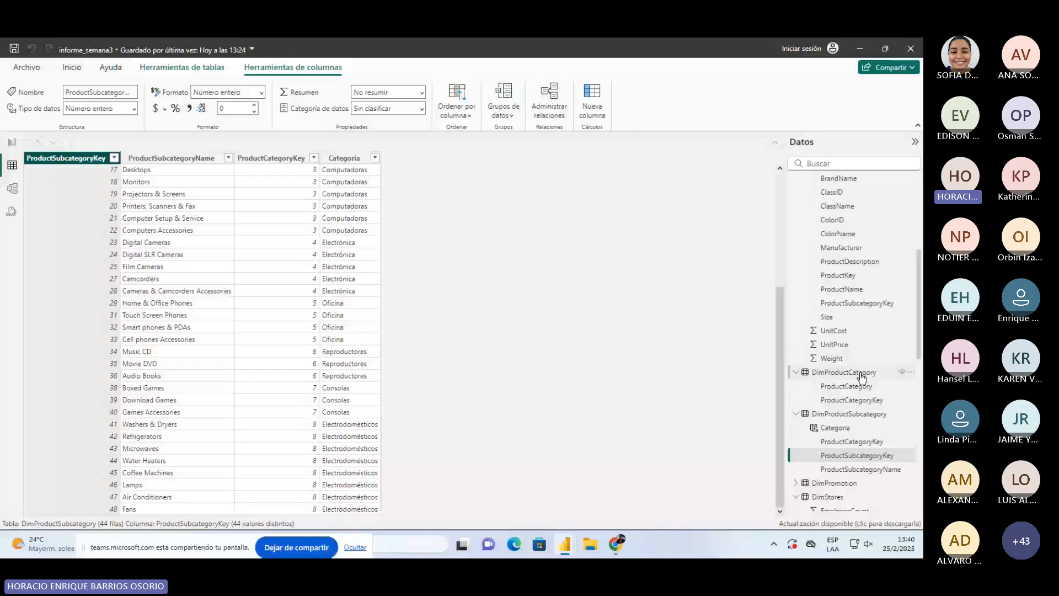
{"action": "left_click", "coordinate": [844, 372]}
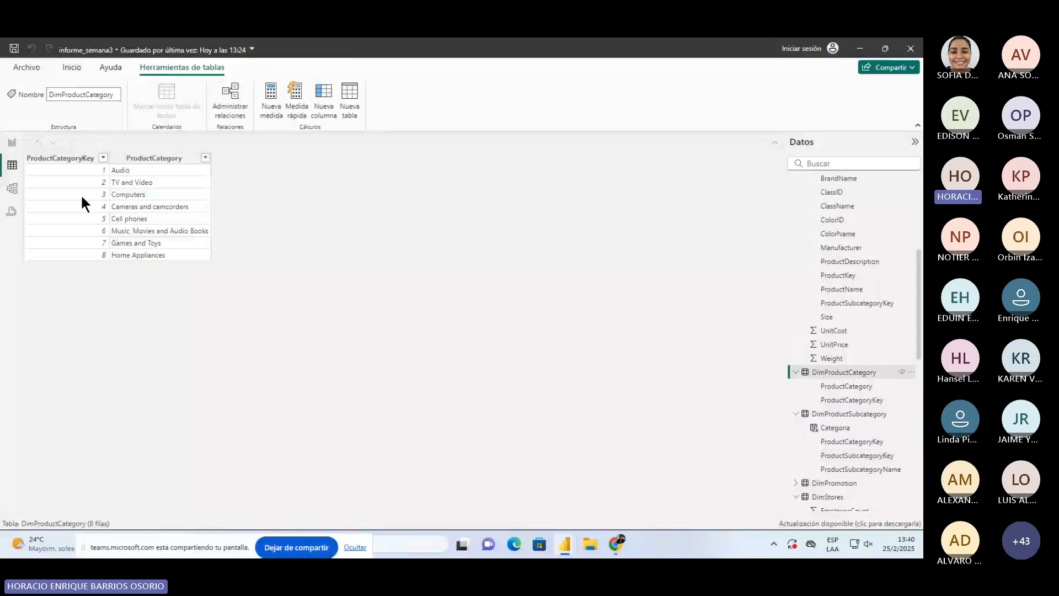
{"action": "left_click", "coordinate": [847, 386]}
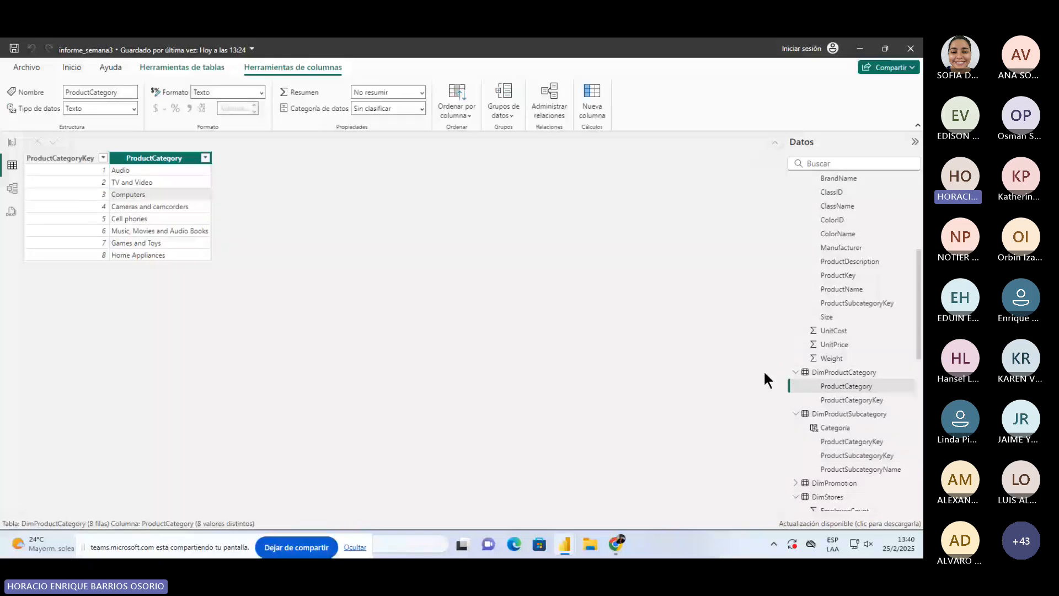
{"action": "left_click", "coordinate": [850, 414]}
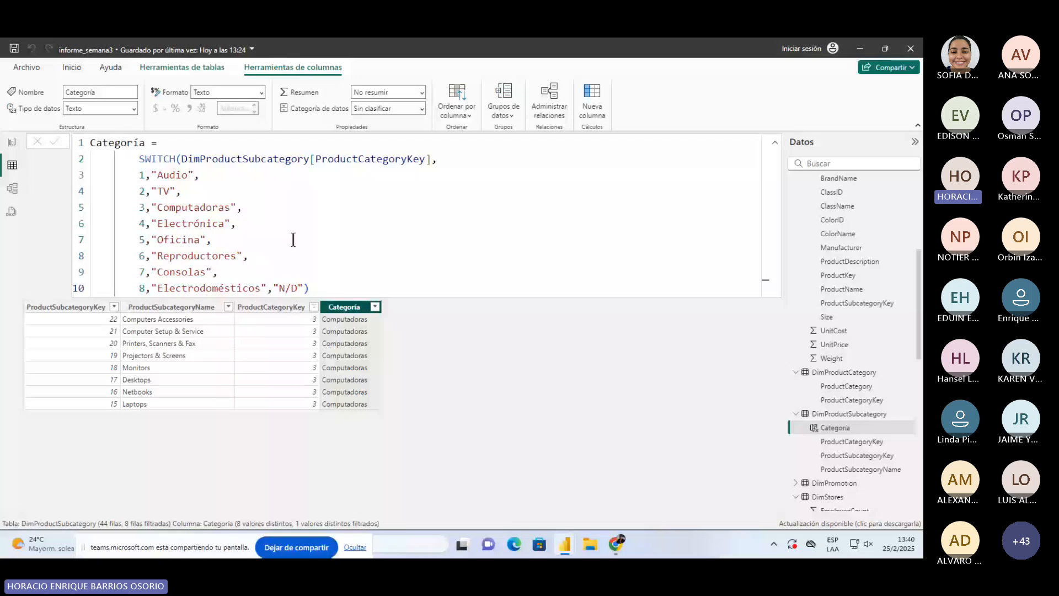
{"action": "left_click", "coordinate": [300, 306]}
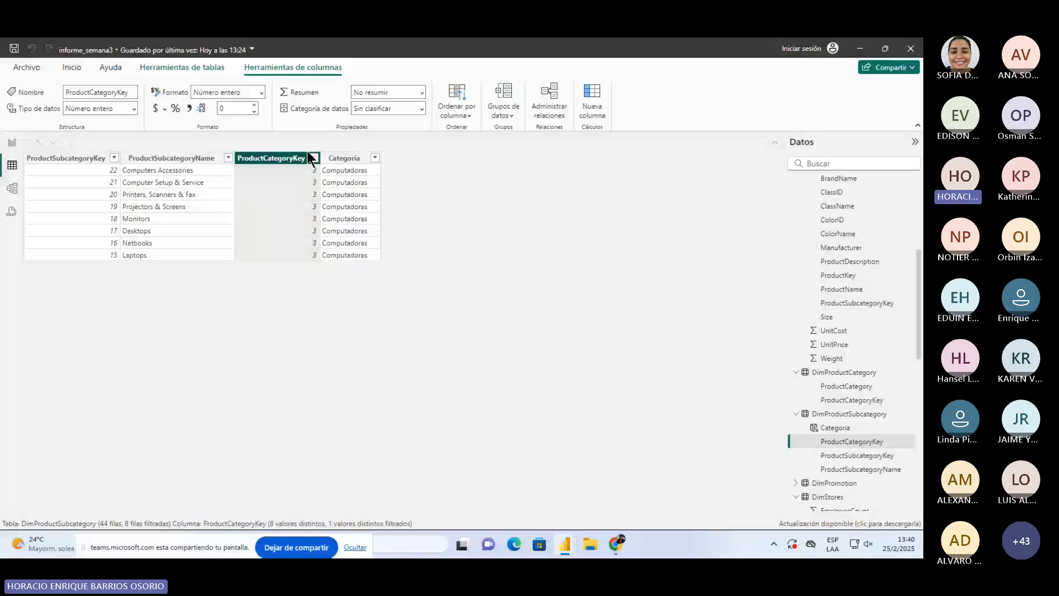
Return to the report view on Página 6 and compare its category table with Página 5 of the semana 3 report.
{"action": "left_click", "coordinate": [12, 142]}
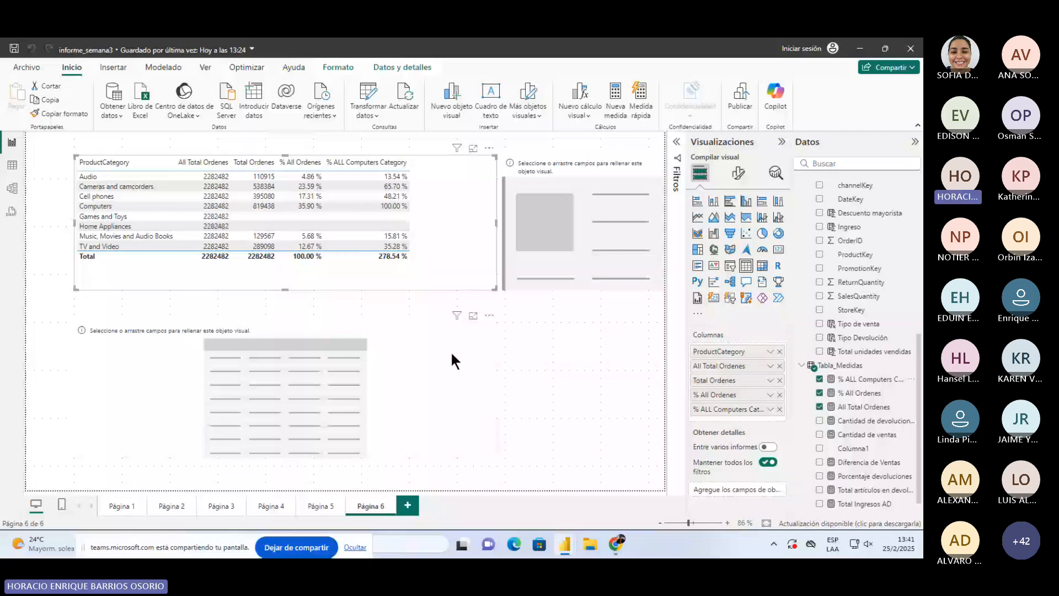
{"action": "key", "text": "alt+Tab"}
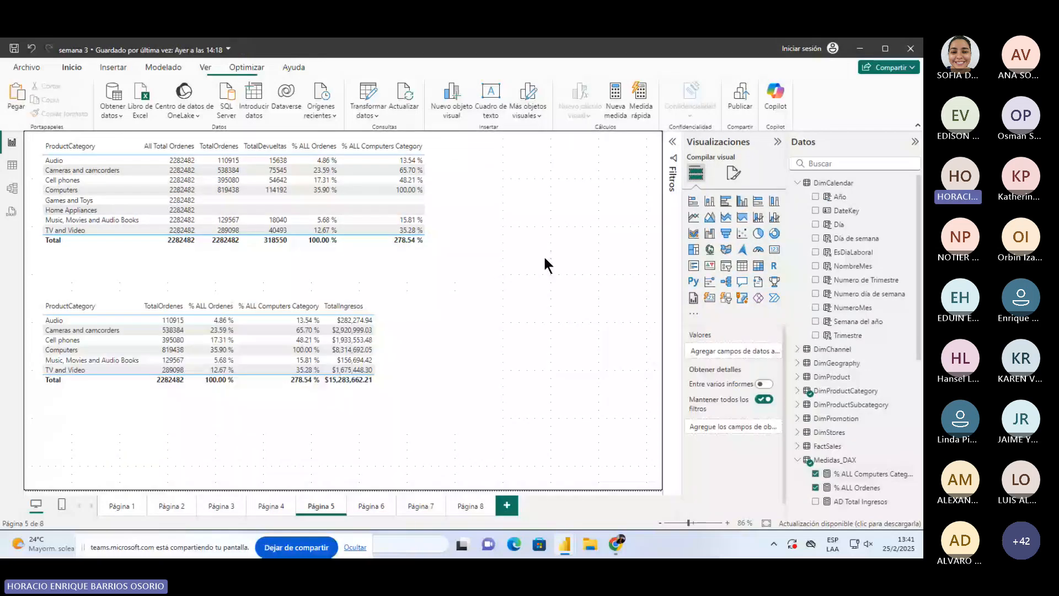
{"action": "left_click", "coordinate": [449, 230]}
{"action": "key", "text": "alt+Tab"}
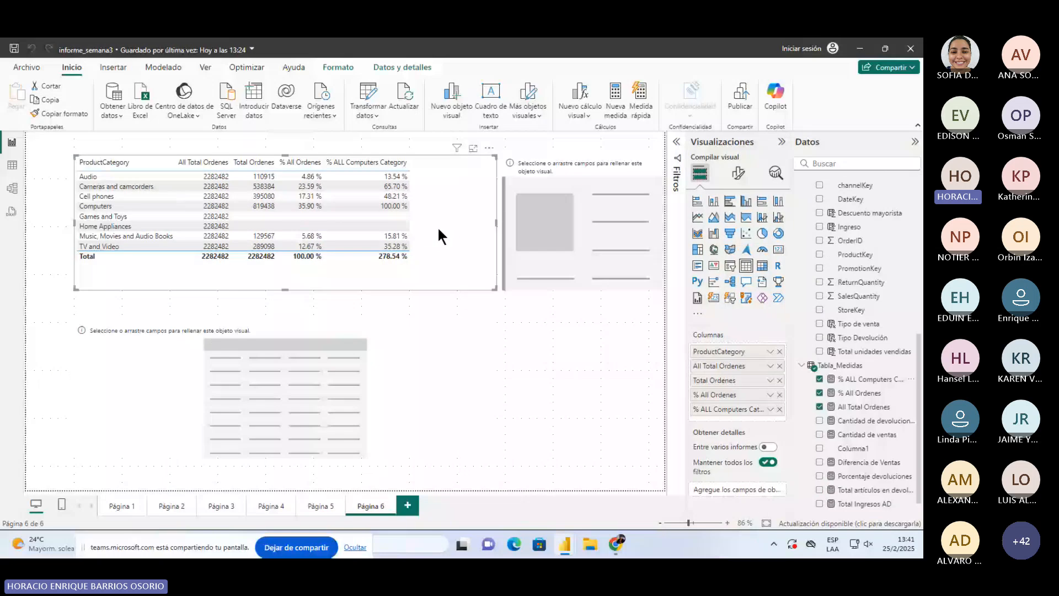
Review the % ALL Computers Category formula, focusing on CALCULATE, the FILTER(ALL()) arguments and the "Computers" condition.
{"action": "left_click", "coordinate": [870, 379]}
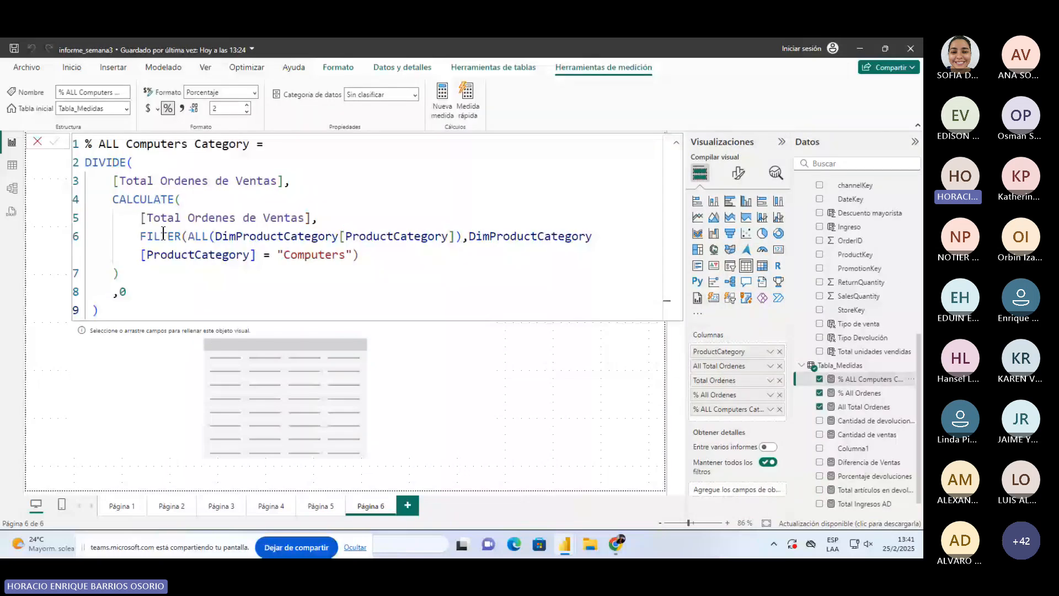
{"action": "left_click", "coordinate": [119, 199]}
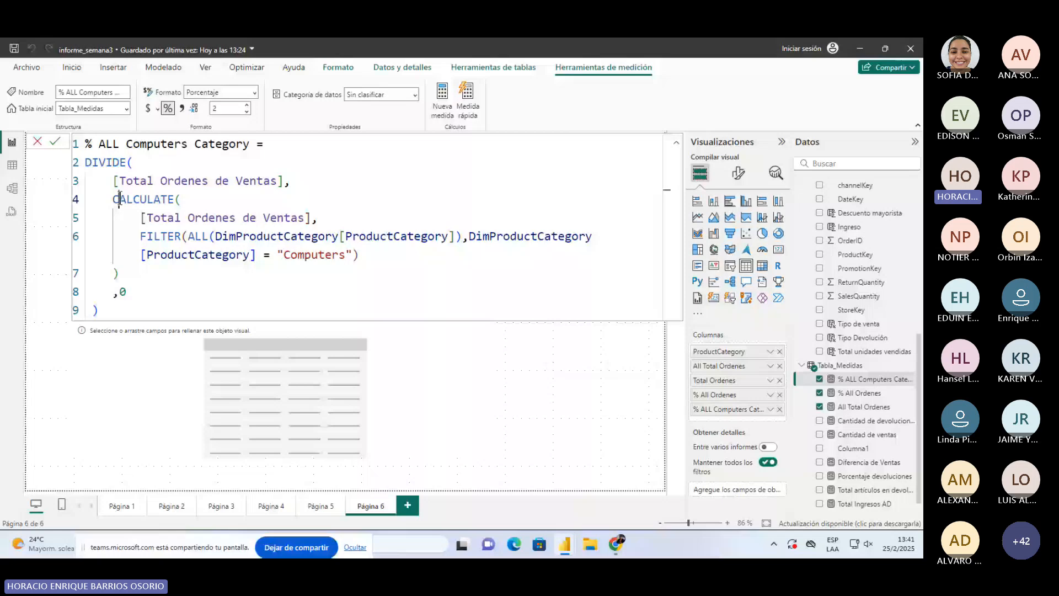
{"action": "left_click", "coordinate": [146, 217]}
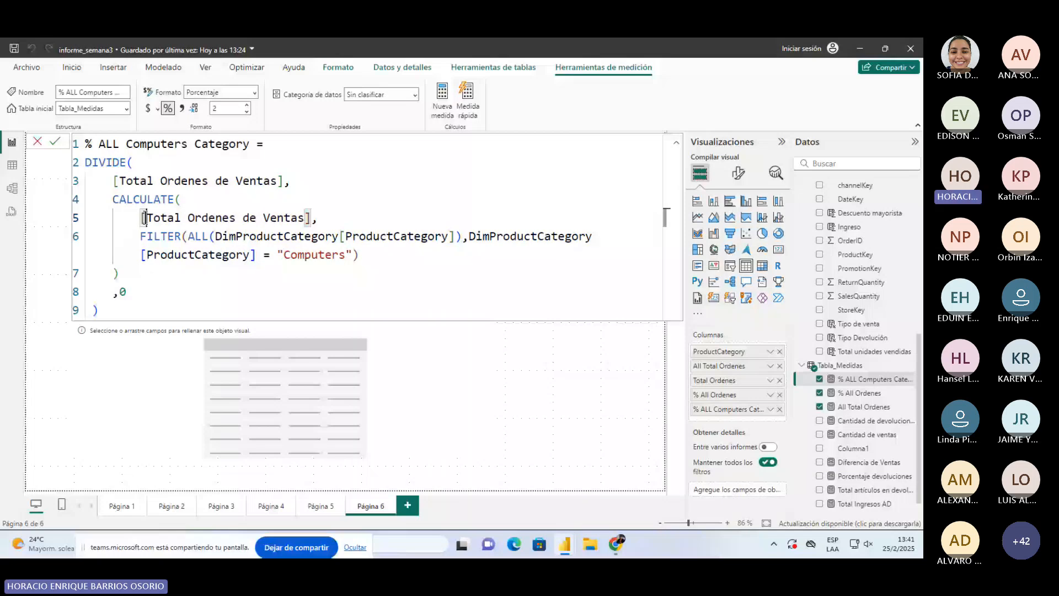
{"action": "left_click_drag", "start_coordinate": [189, 236], "coordinate": [433, 246]}
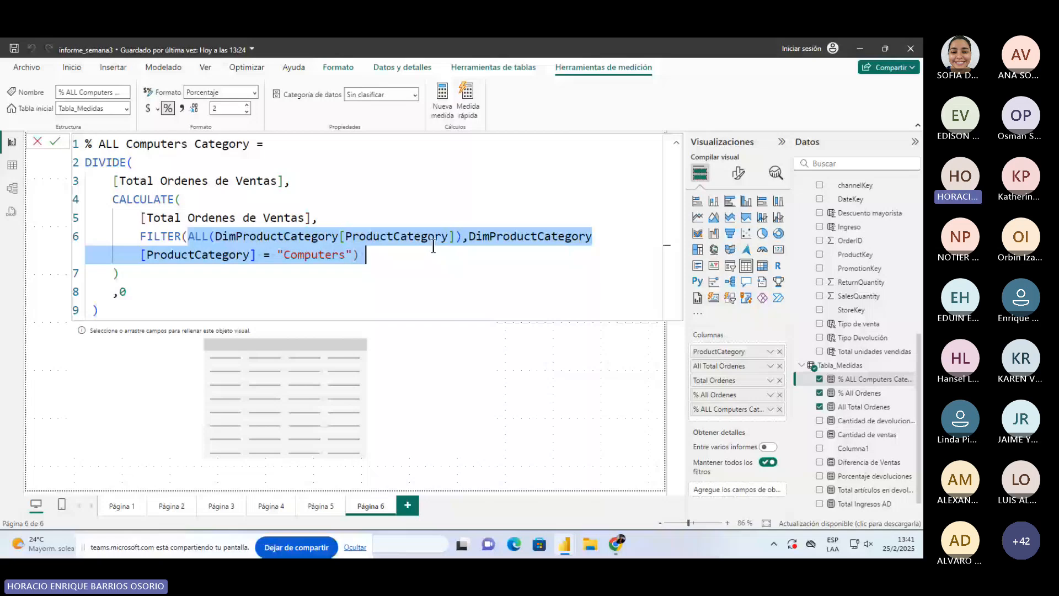
{"action": "left_click_drag", "start_coordinate": [469, 236], "coordinate": [354, 255]}
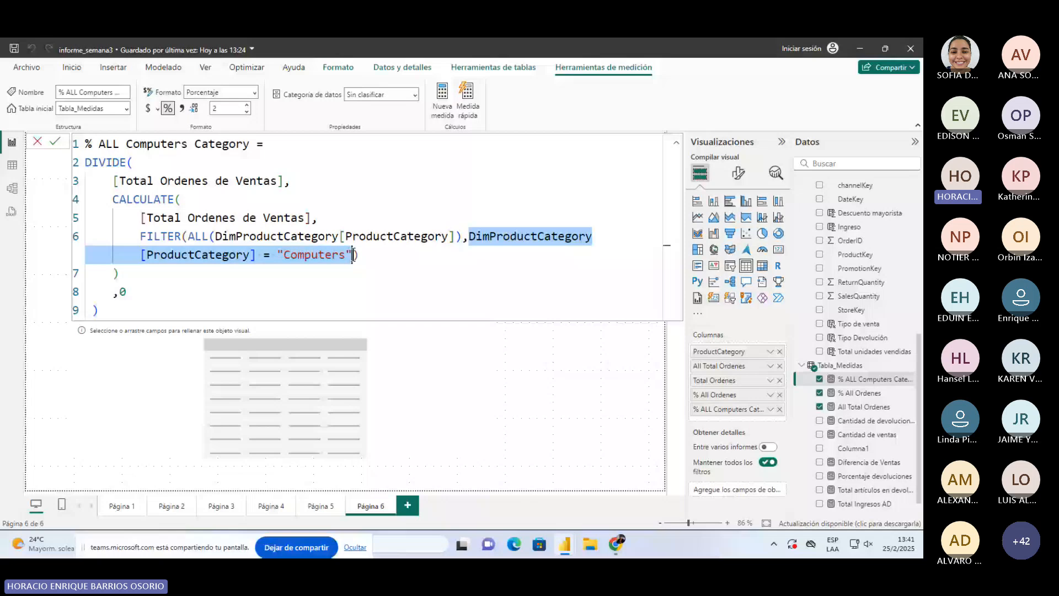
{"action": "double_click", "coordinate": [145, 255]}
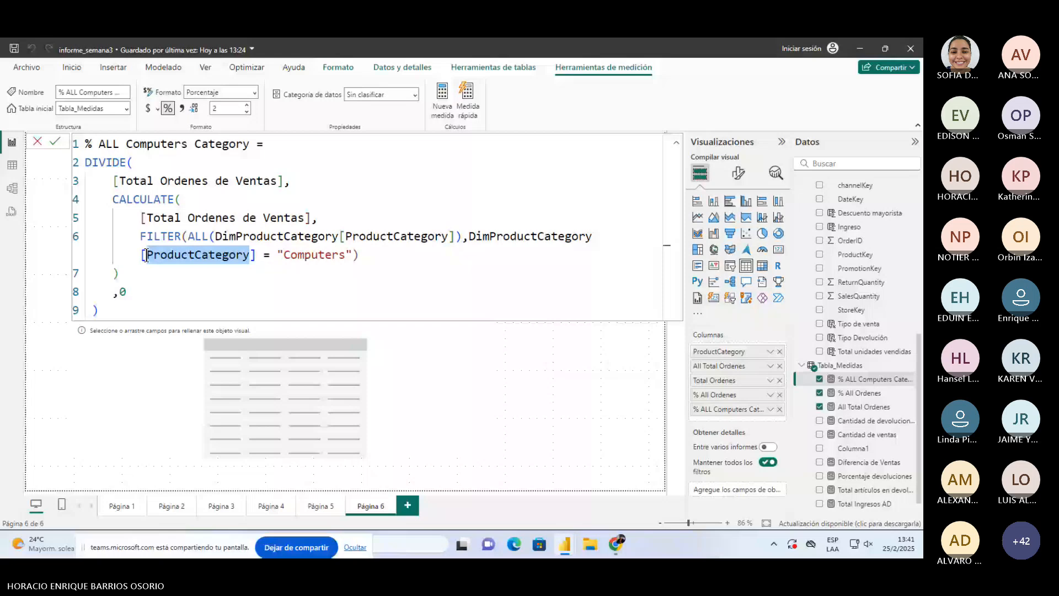
Fill the empty table on Página 6 with ProductCategory, Total Ordenes de Ventas, % All Ordenes and % ALL Computers Category.
{"action": "left_click", "coordinate": [334, 380]}
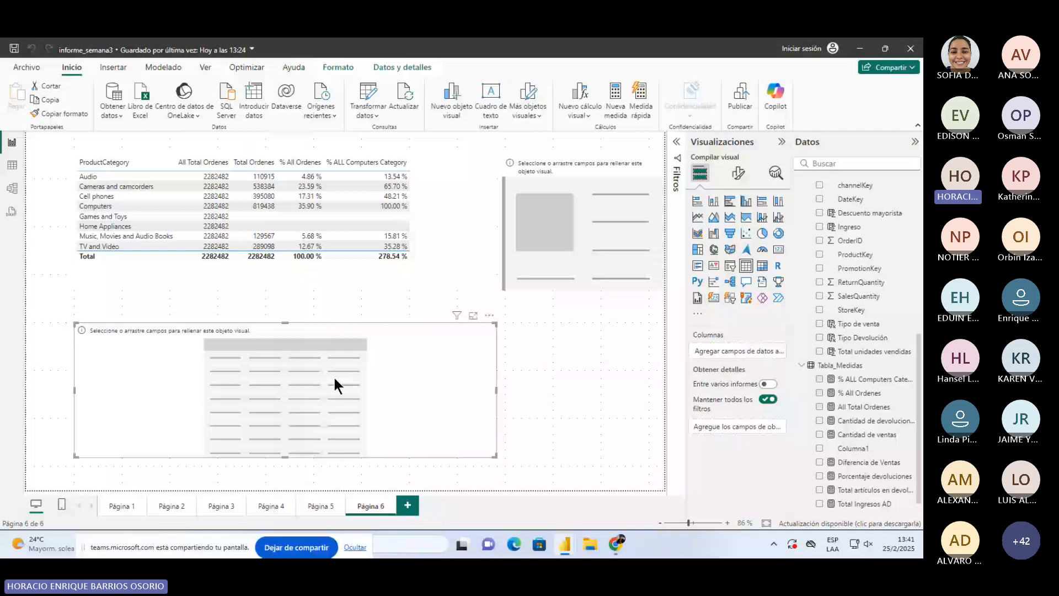
{"action": "key", "text": "alt+Tab"}
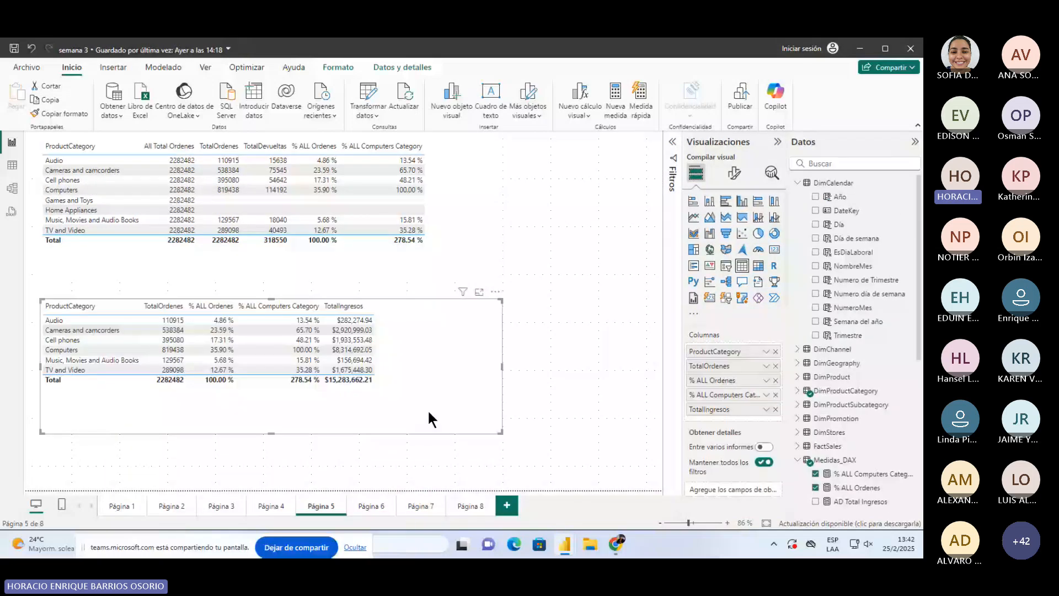
{"action": "key", "text": "alt+Tab"}
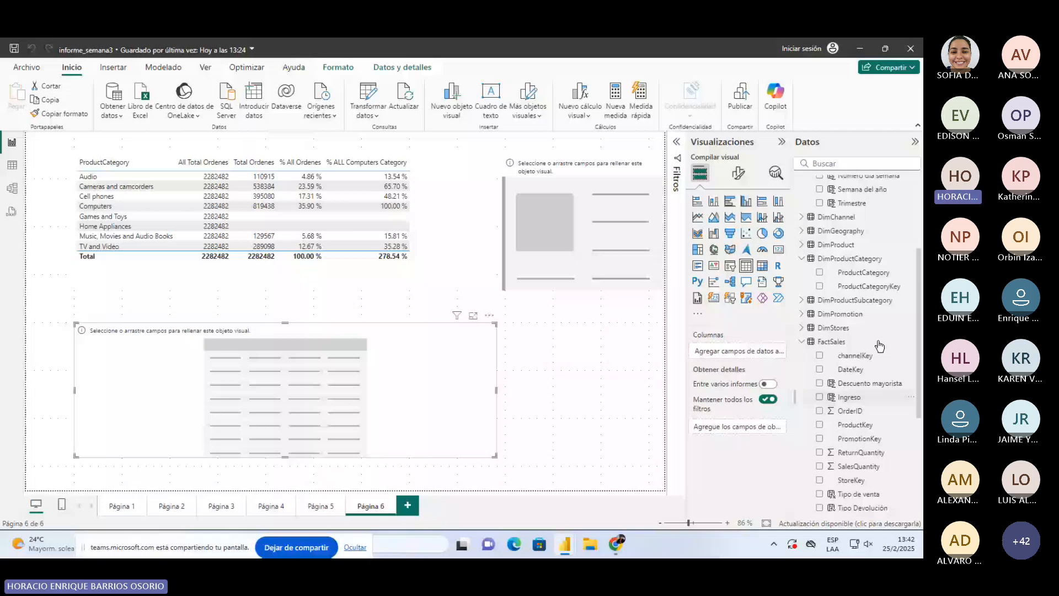
{"action": "scroll", "coordinate": [880, 346], "scroll_direction": "down", "scroll_amount": 3}
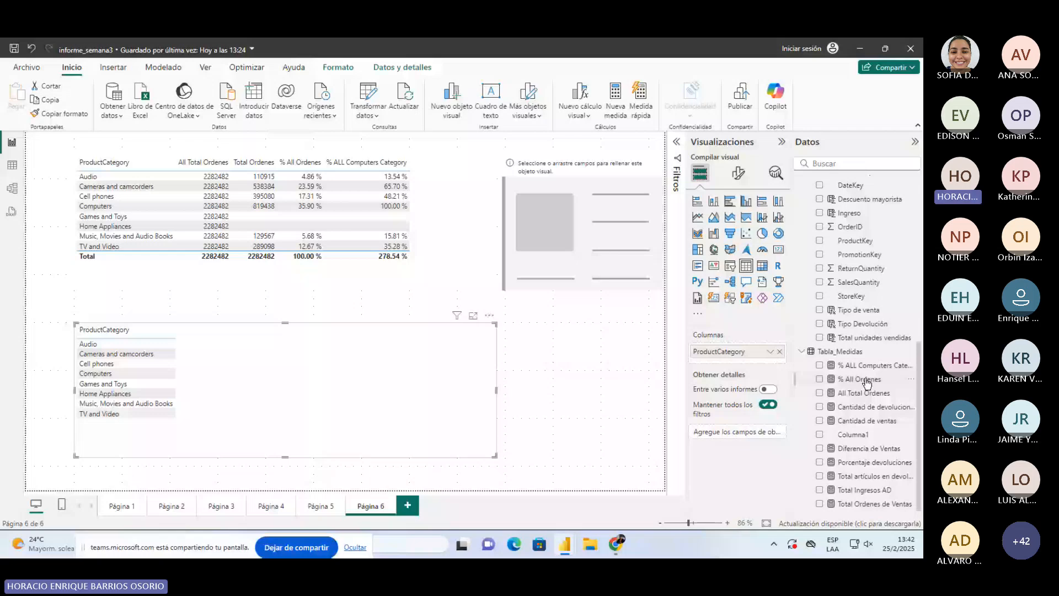
{"action": "left_click", "coordinate": [819, 504]}
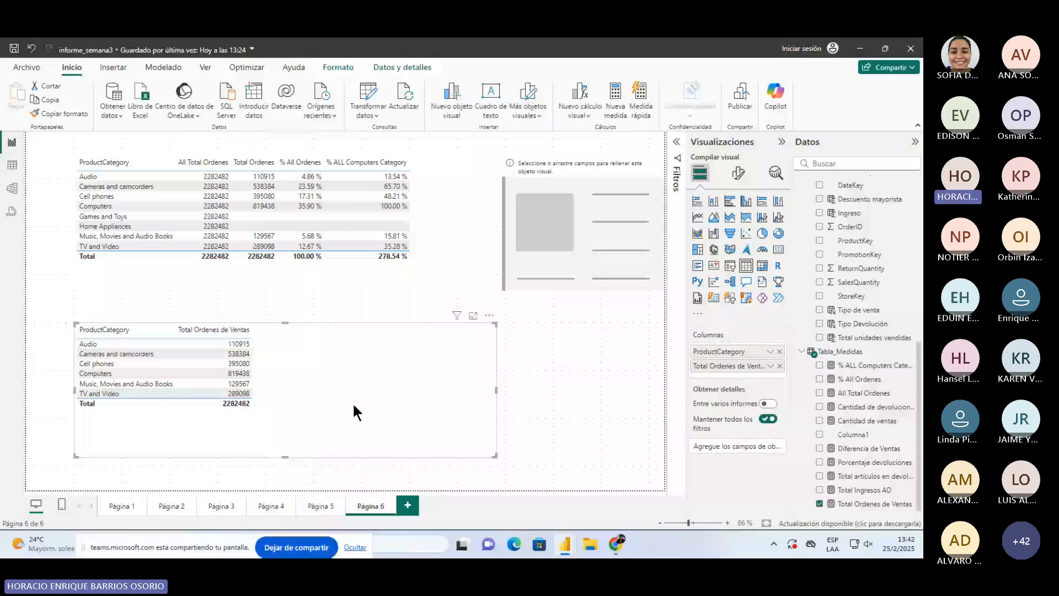
{"action": "left_click_drag", "start_coordinate": [859, 379], "coordinate": [381, 375]}
{"action": "left_click_drag", "start_coordinate": [872, 365], "coordinate": [381, 375]}
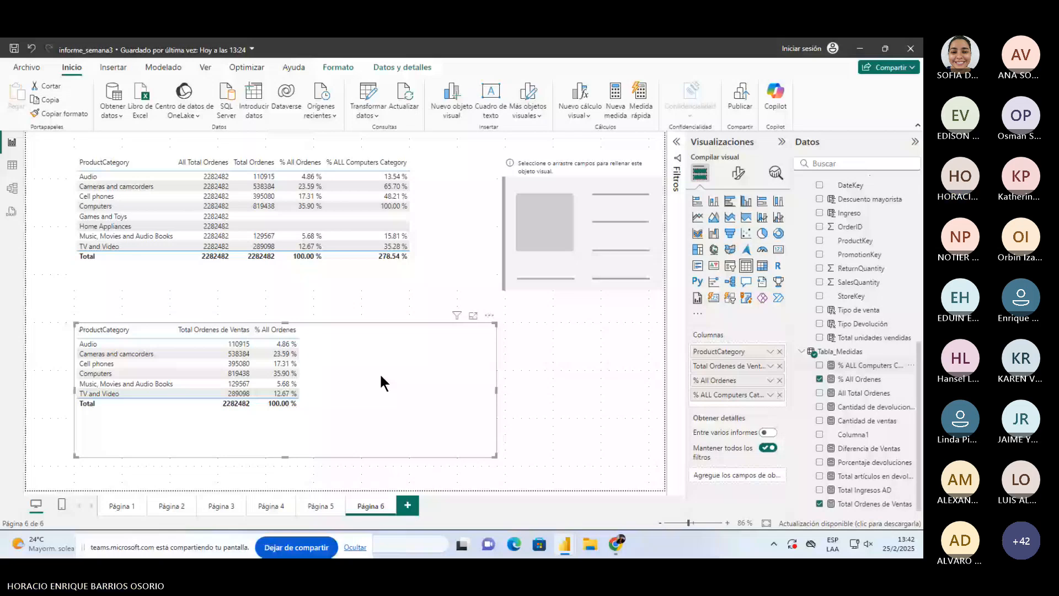
Compare the TotalIngresos measure in the semana 3 report with the formula of the FactSales Ingreso column in informe_semana3.
{"action": "key", "text": "alt+Tab"}
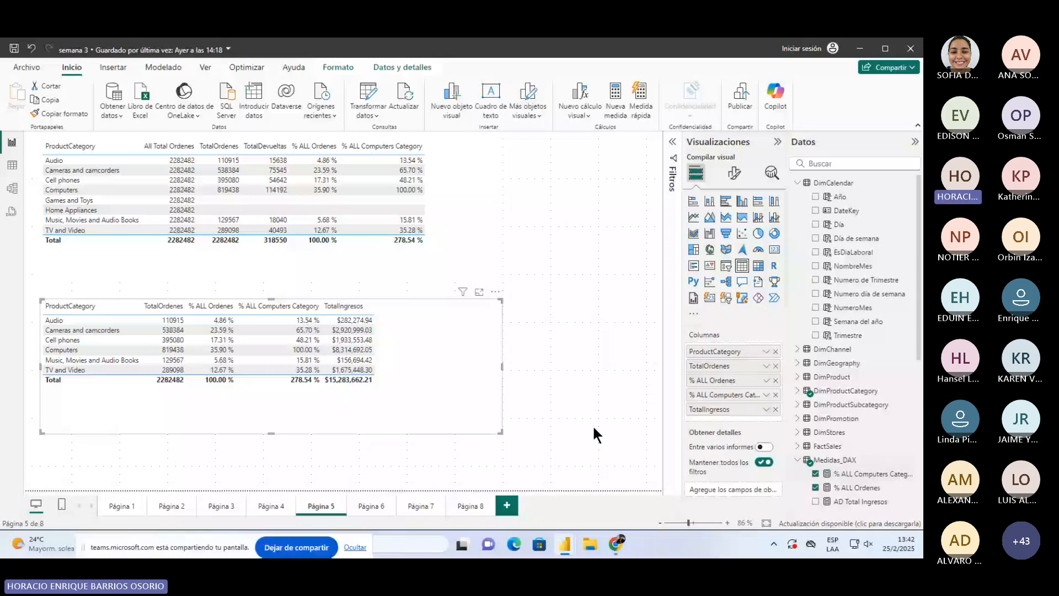
{"action": "scroll", "coordinate": [856, 386], "scroll_direction": "down", "scroll_amount": 5}
{"action": "left_click", "coordinate": [859, 449]}
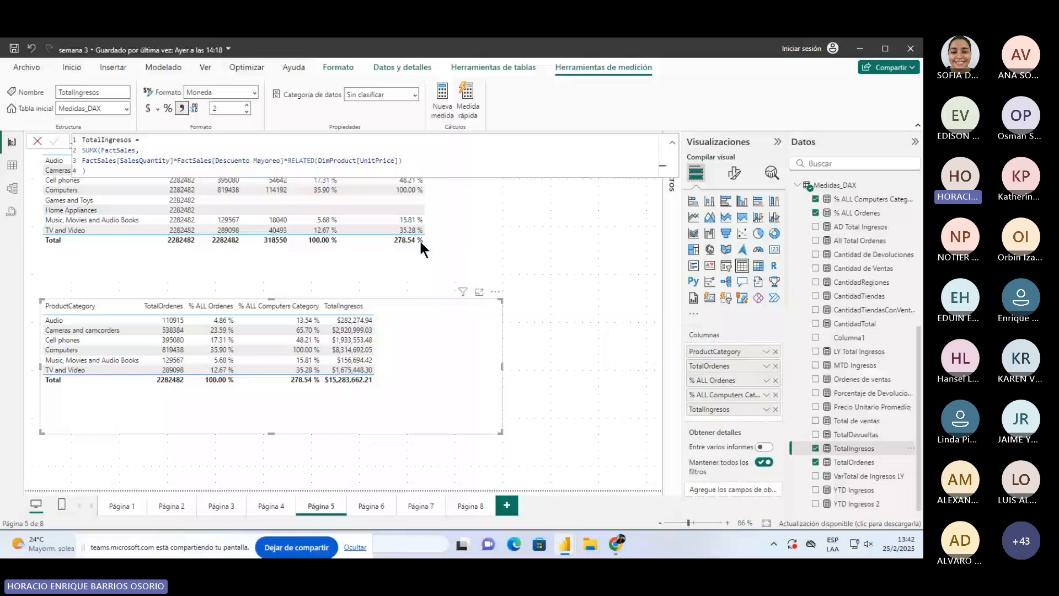
{"action": "left_click", "coordinate": [219, 171]}
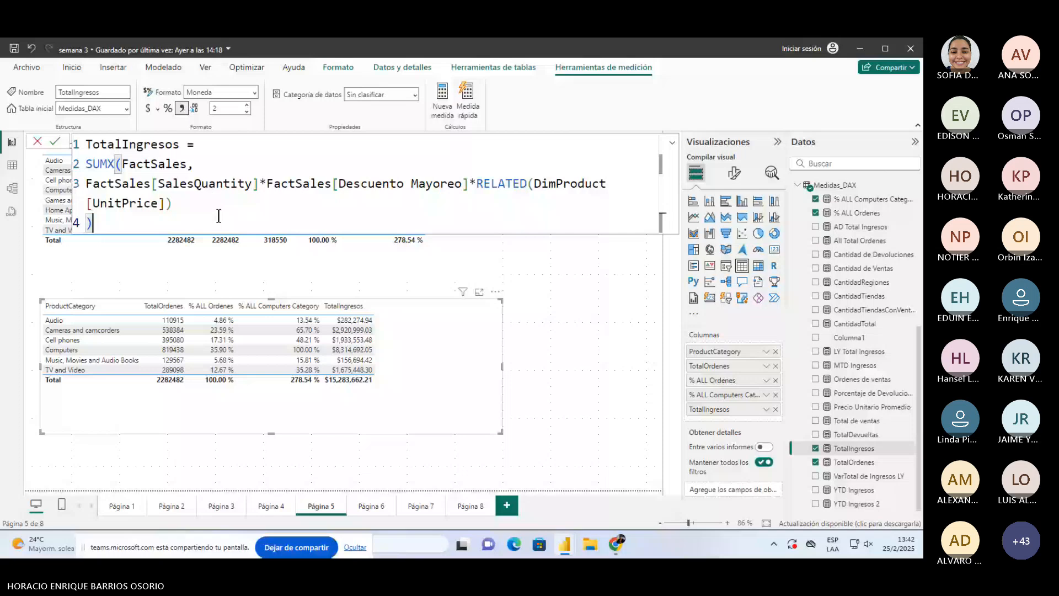
{"action": "key", "text": "alt+Tab"}
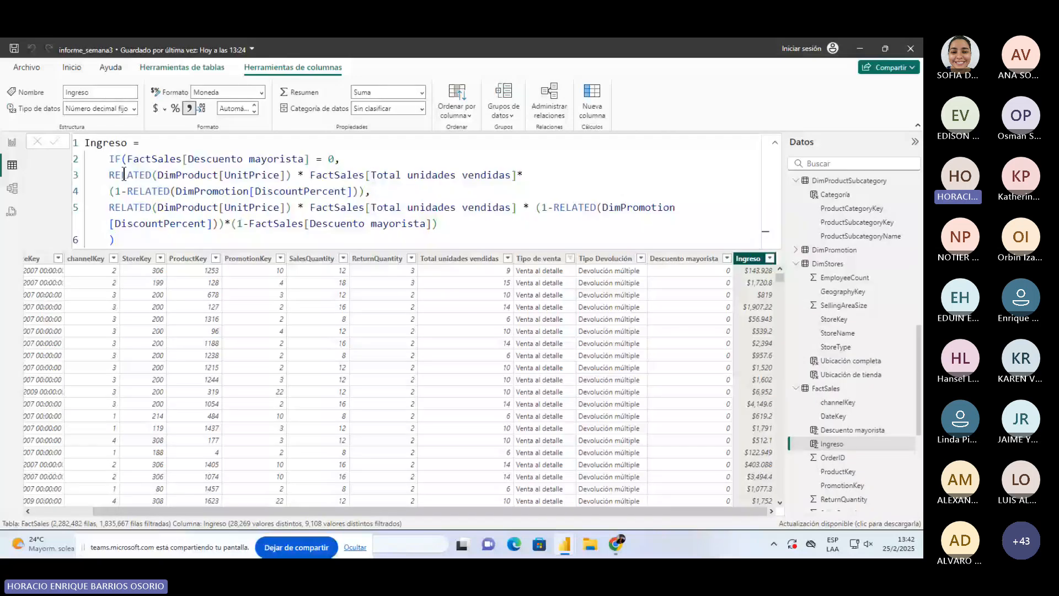
{"action": "key", "text": "alt+Tab"}
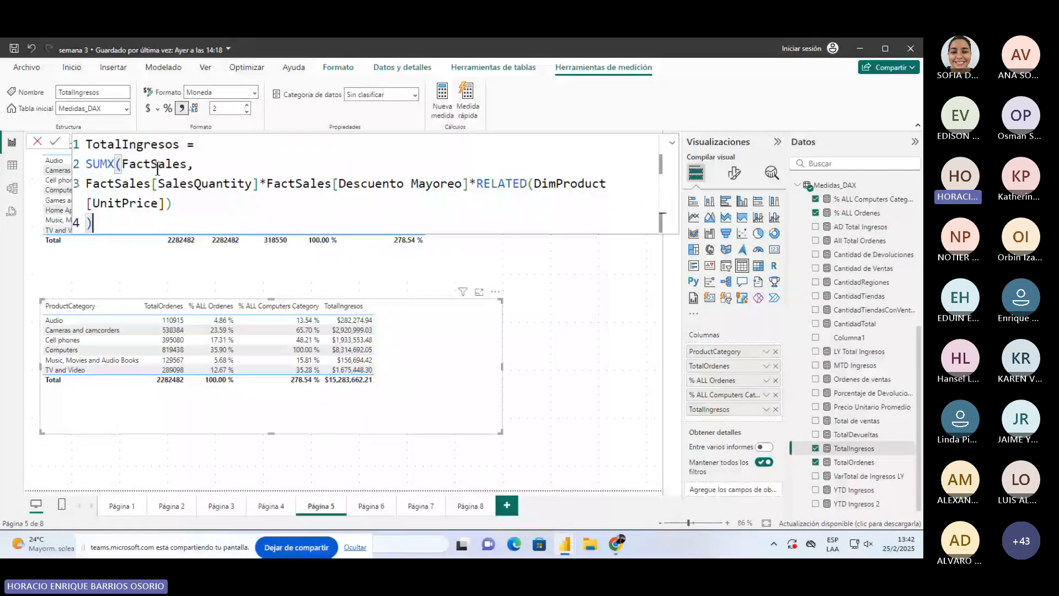
{"action": "key", "text": "alt+Tab"}
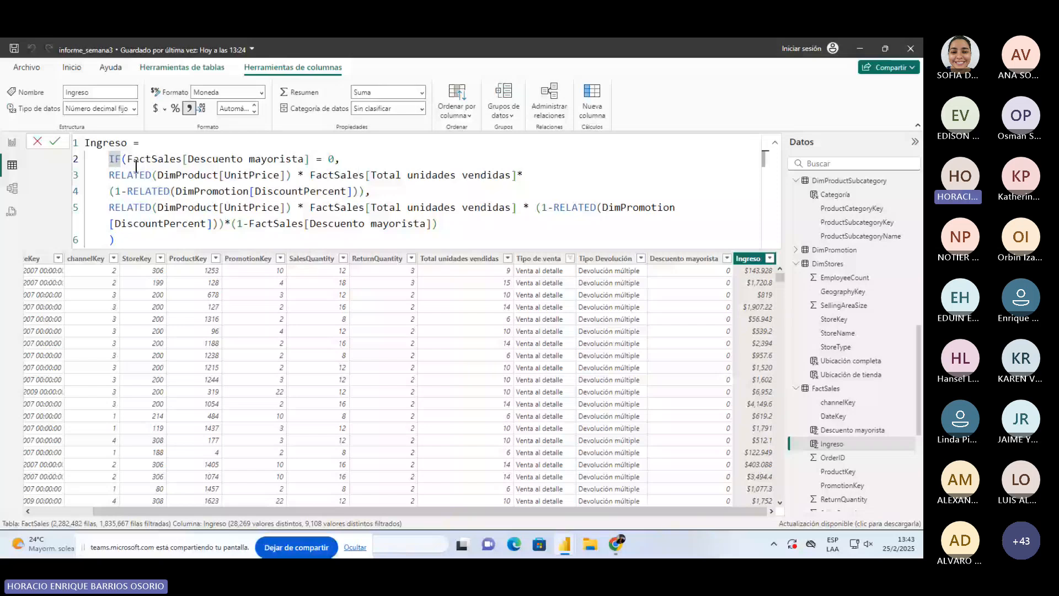
Indent the two result expressions inside the IF of the FactSales Ingreso column formula so they sit beneath the condition.
{"action": "key", "text": "Down"}
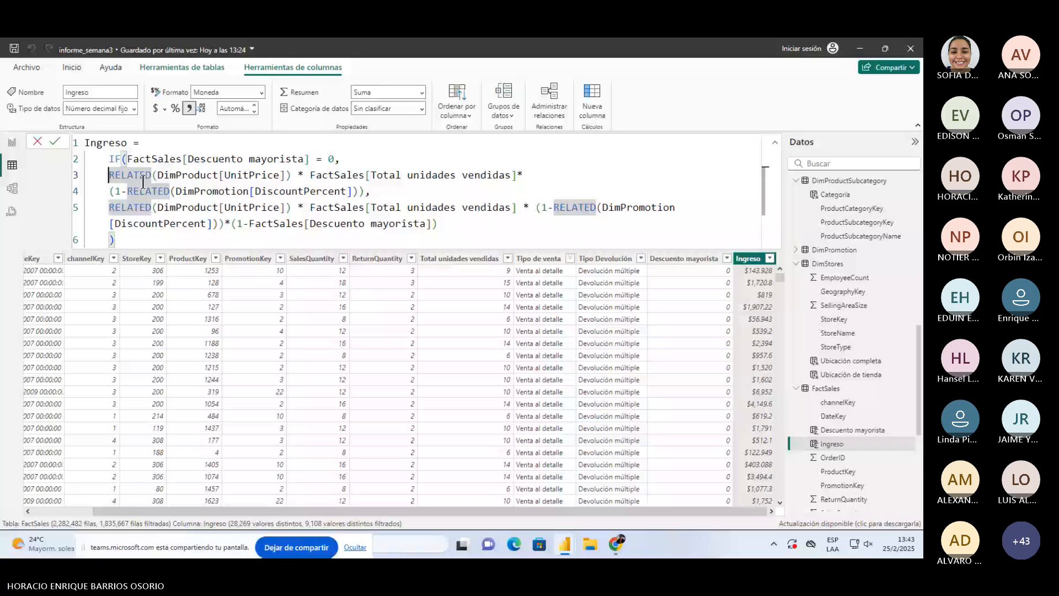
{"action": "key", "text": "Tab"}
{"action": "left_click", "coordinate": [108, 193]}
{"action": "key", "text": "Tab"}
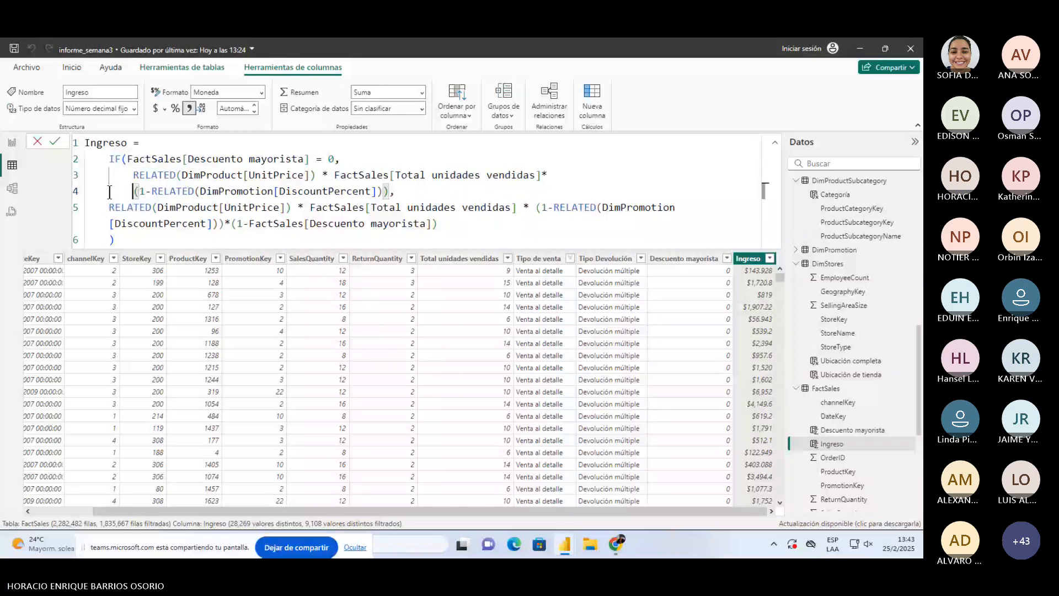
{"action": "key", "text": "Tab"}
{"action": "left_click", "coordinate": [109, 208]}
{"action": "key", "text": "Tab"}
{"action": "key", "text": "Tab"}
{"action": "left_click", "coordinate": [146, 190]}
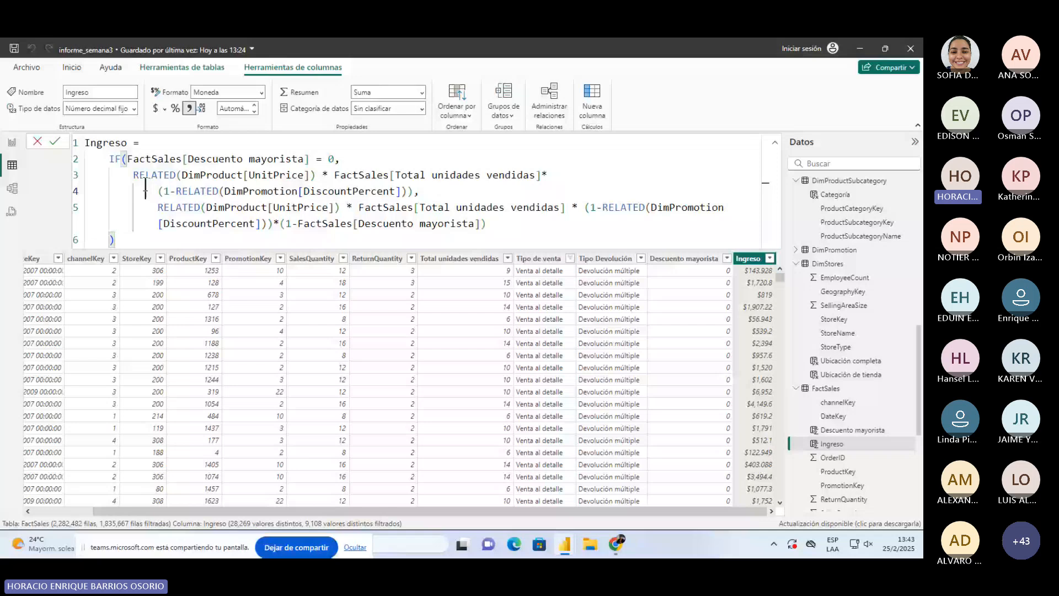
Review both IF branches of the Ingreso formula and compare them with the TotalIngresos measure in the semana 3 report.
{"action": "left_click", "coordinate": [136, 176]}
{"action": "left_click_drag", "start_coordinate": [136, 175], "coordinate": [529, 175]}
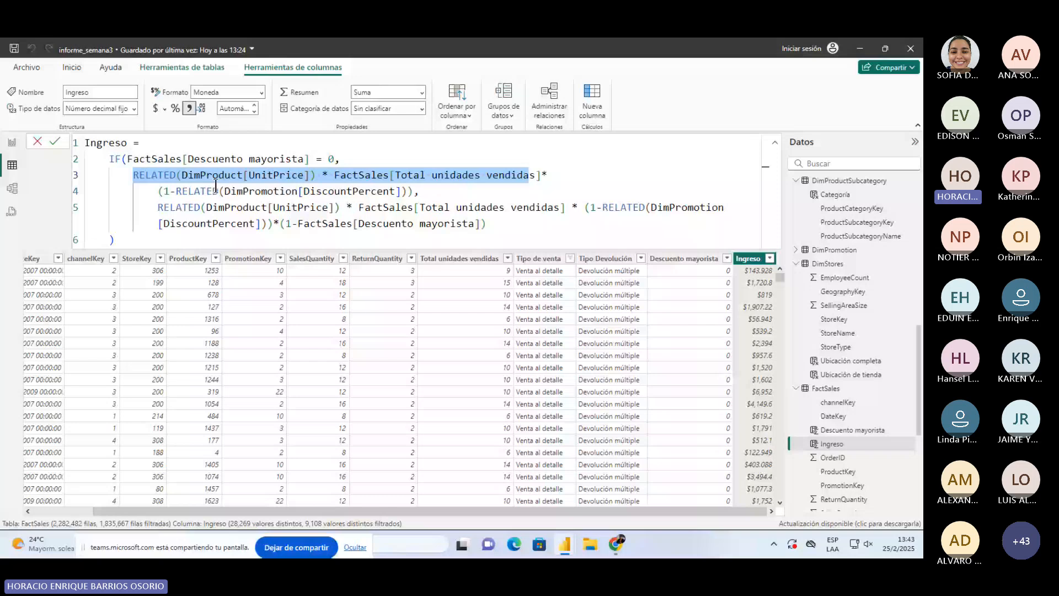
{"action": "left_click_drag", "start_coordinate": [158, 208], "coordinate": [346, 208]}
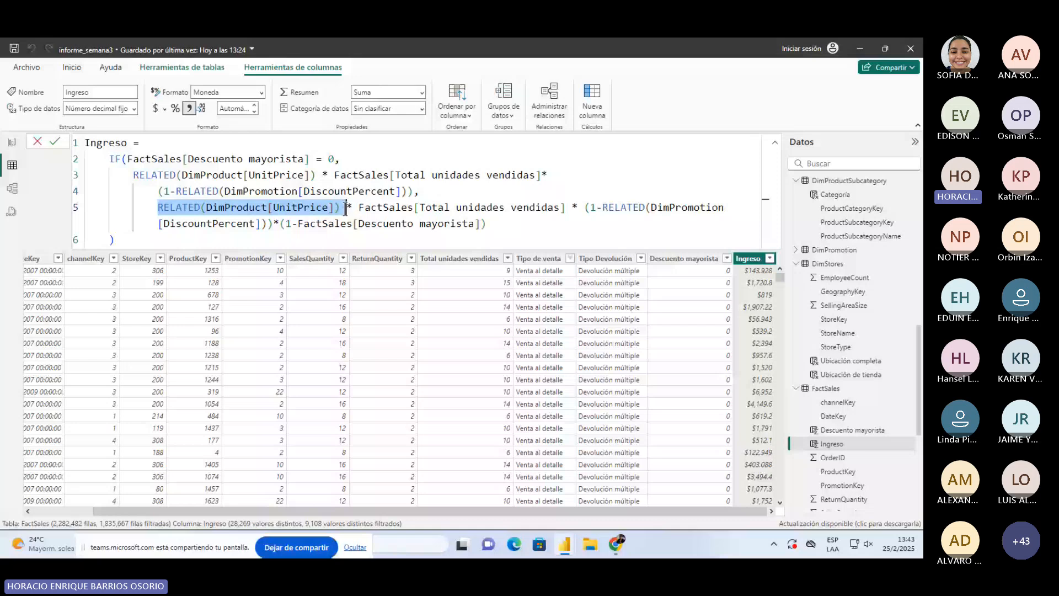
{"action": "left_click_drag", "start_coordinate": [346, 208], "coordinate": [486, 223]}
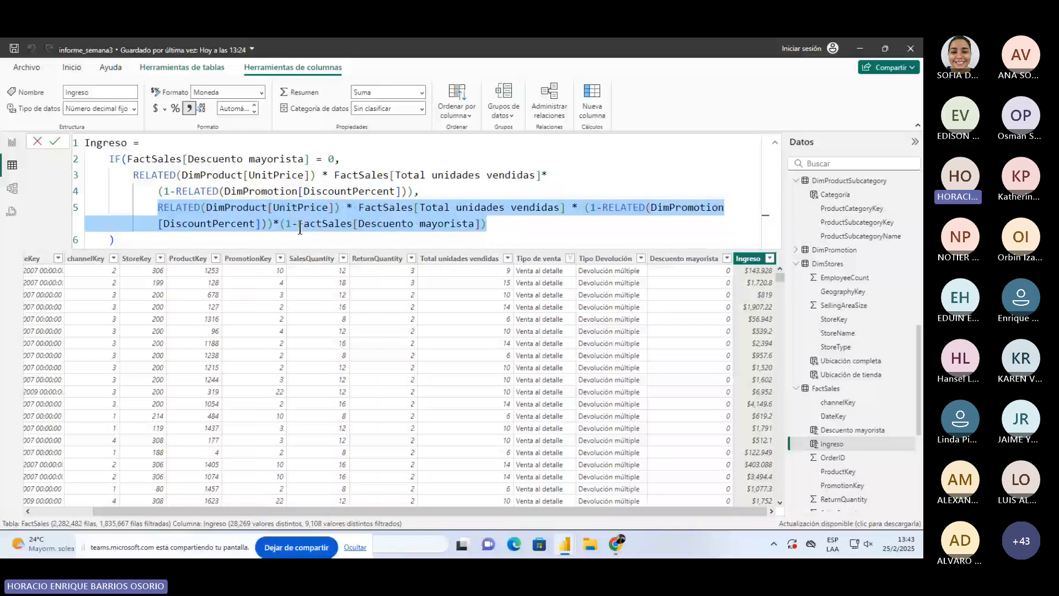
{"action": "key", "text": "alt+Tab"}
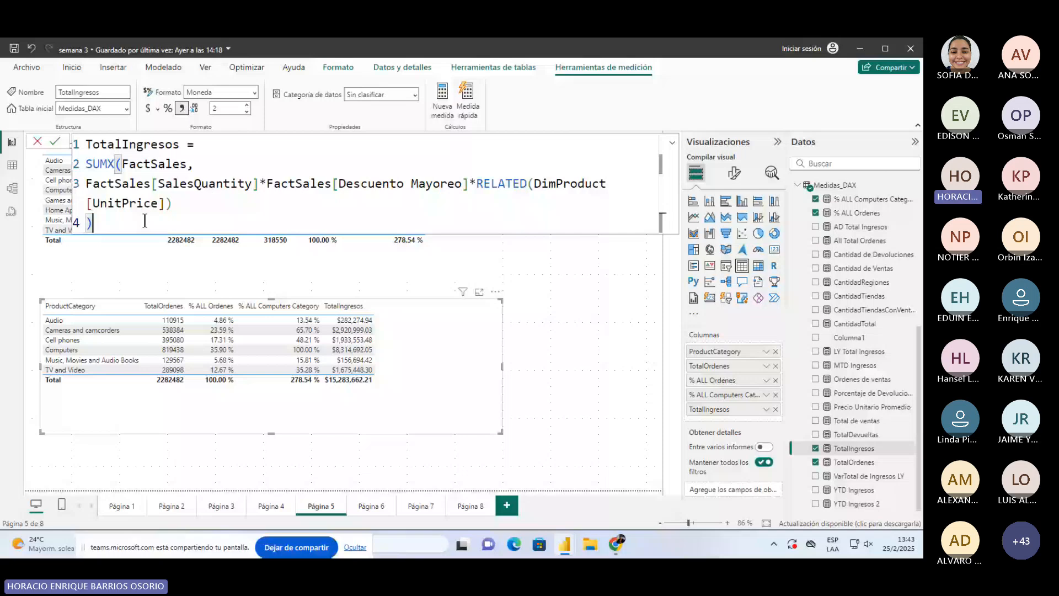
{"action": "key", "text": "alt+Tab"}
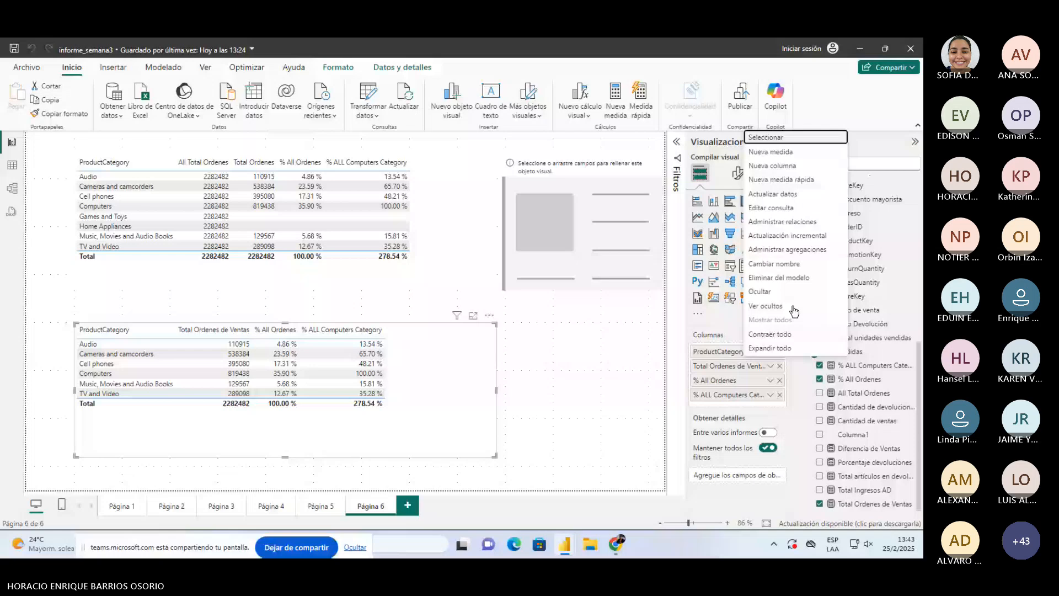
Create a measure in Tabla_Medidas with the formula TotalIngresos = SUMX(FactSales, FactSales[SalesQuantity]*FactSales[Descuento mayorista]*RELATED(DimProduct[UnitPrice])).
{"action": "left_click", "coordinate": [778, 160]}
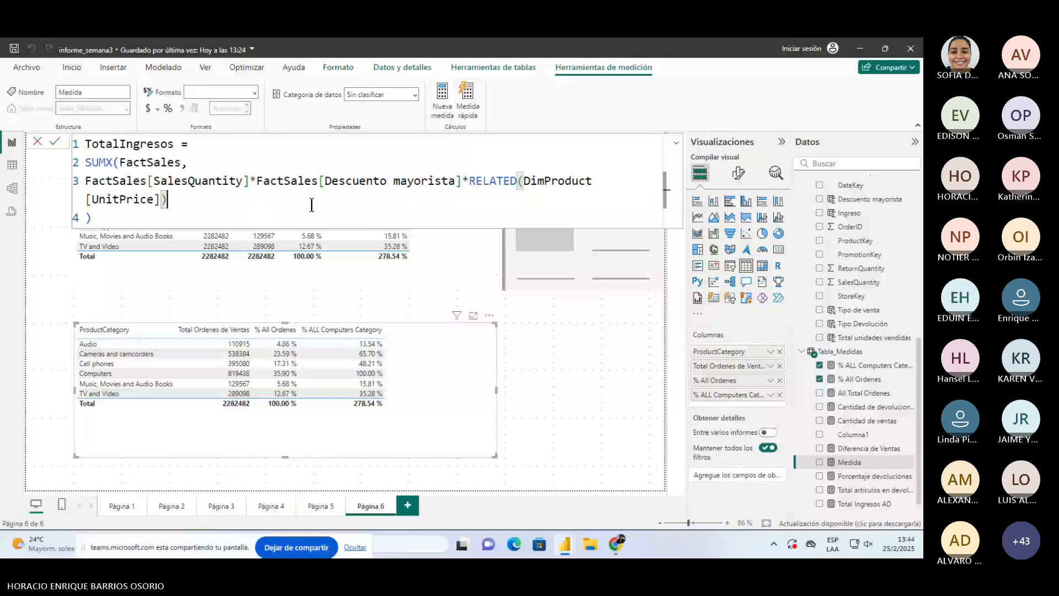
{"action": "key", "text": "Left"}
{"action": "type", "text": "*FAC"}
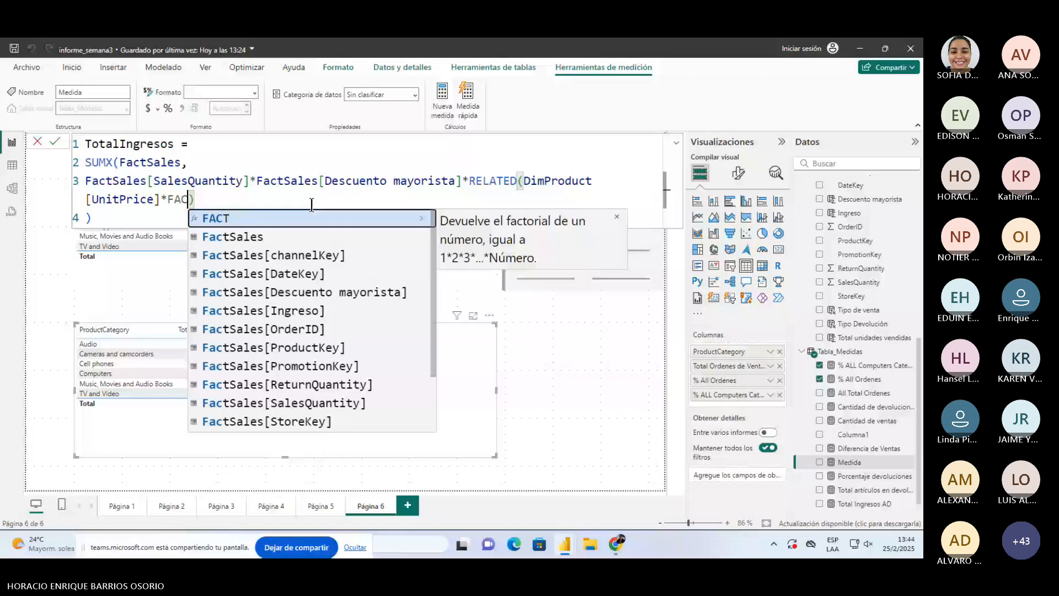
{"action": "key", "text": "Up"}
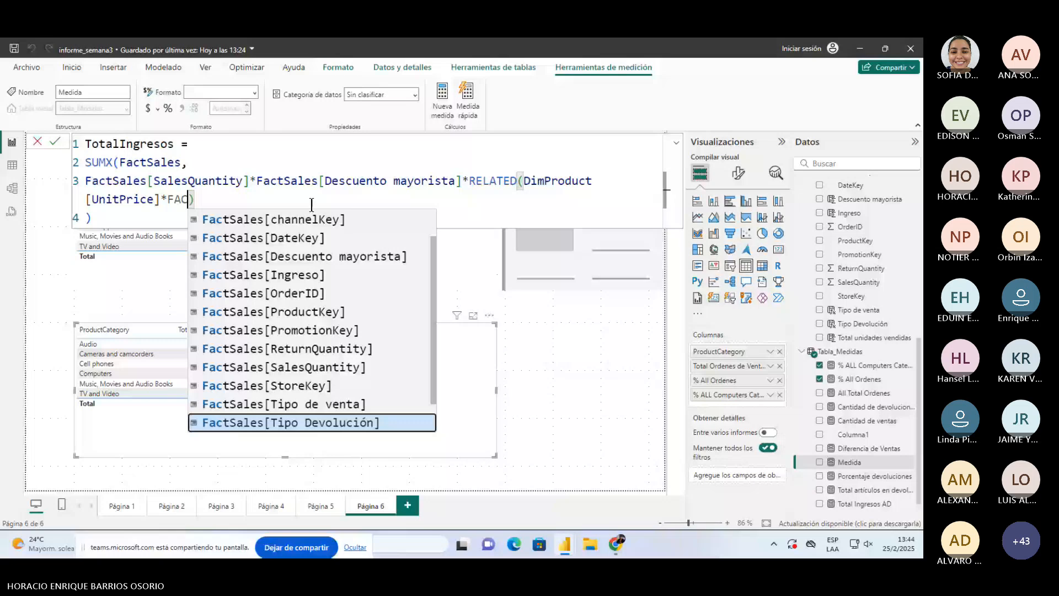
{"action": "key", "text": "Down"}
{"action": "key", "text": "Down"}
{"action": "key", "text": "Down"}
{"action": "key", "text": "Down"}
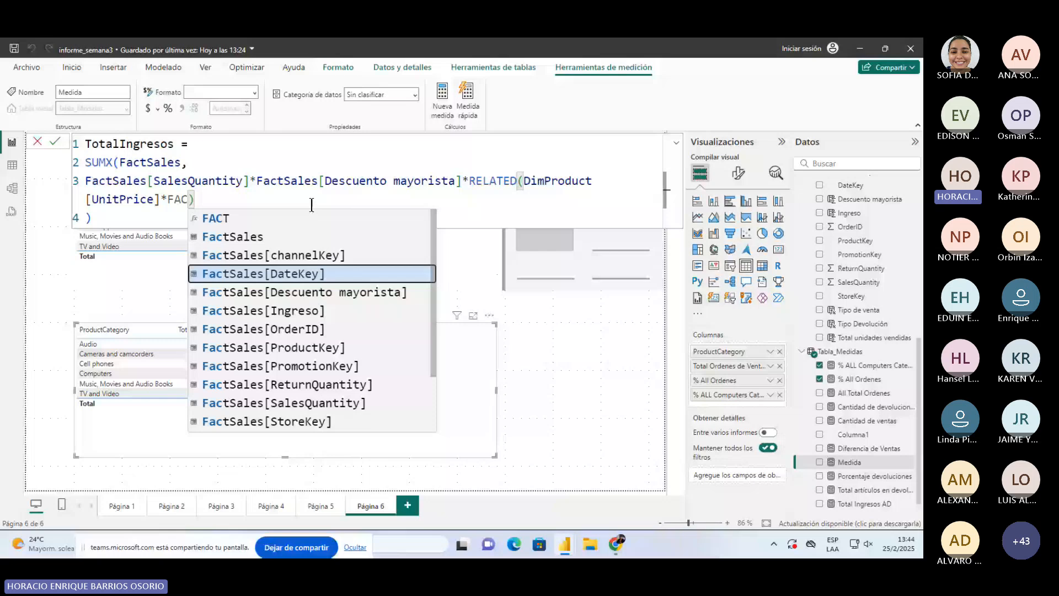
{"action": "key", "text": "BackSpace"}
{"action": "key", "text": "BackSpace"}
{"action": "key", "text": "BackSpace"}
{"action": "key", "text": "BackSpace"}
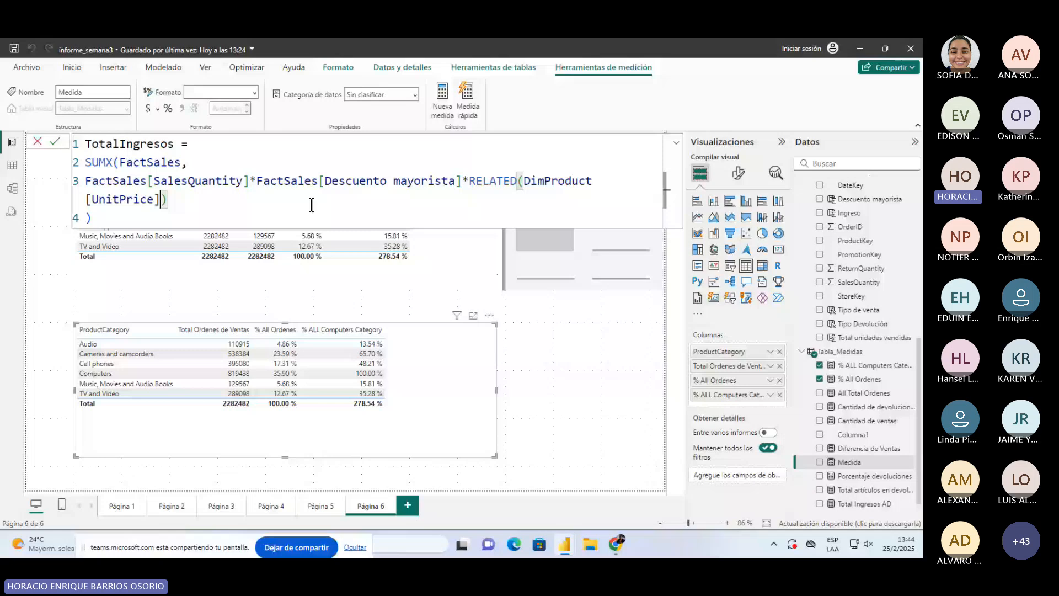
Commit the TotalIngresos measure and add it to the lower category table on Página 6 in dollar currency format.
{"action": "left_click_drag", "start_coordinate": [119, 162], "coordinate": [176, 160]}
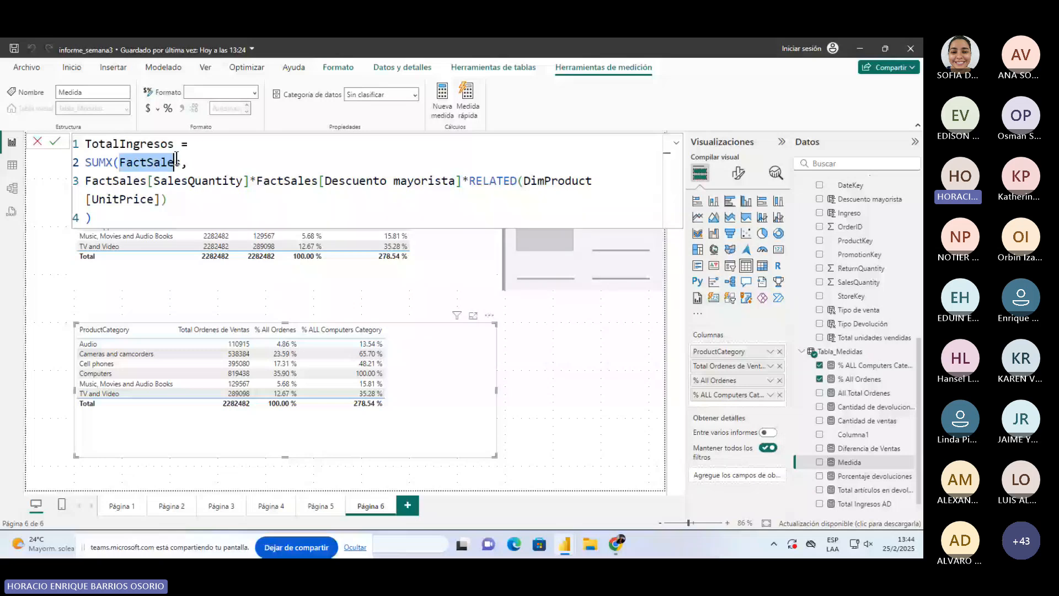
{"action": "left_click_drag", "start_coordinate": [85, 181], "coordinate": [112, 181]}
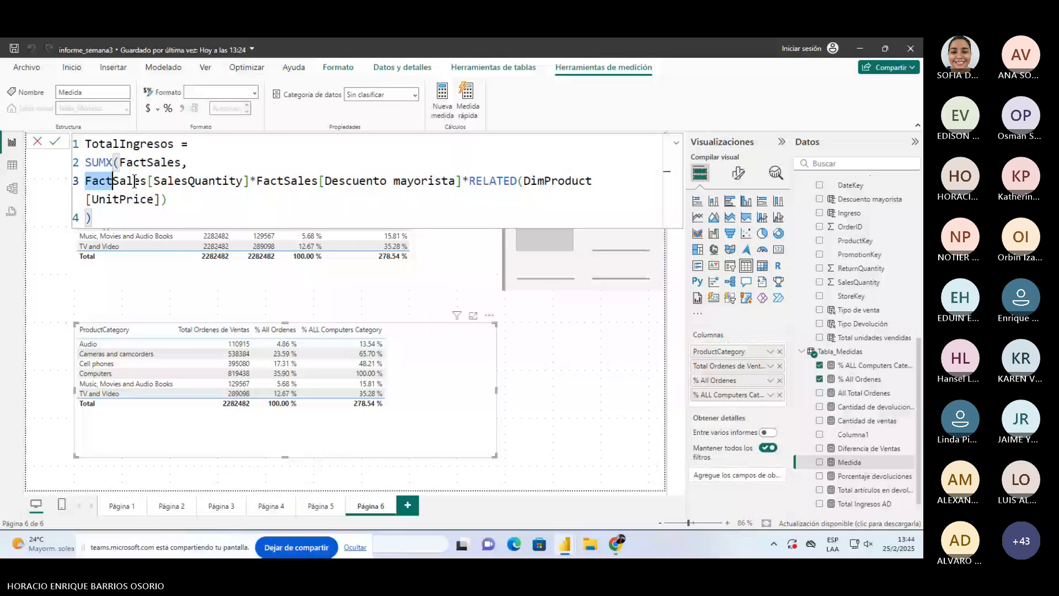
{"action": "key", "text": "Return"}
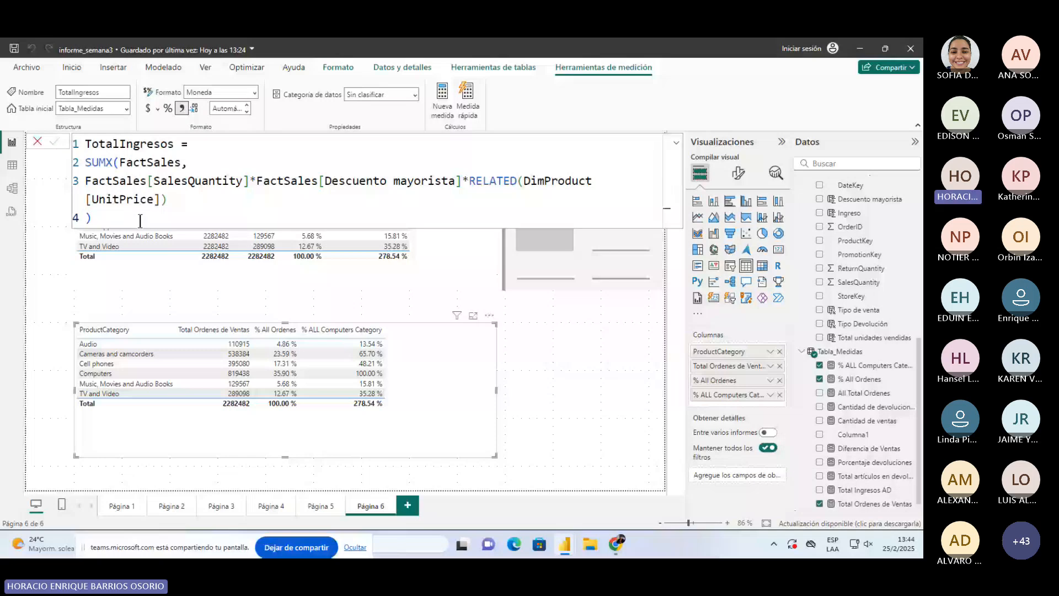
{"action": "left_click", "coordinate": [441, 375]}
{"action": "scroll", "coordinate": [866, 489], "scroll_direction": "down", "scroll_amount": 1}
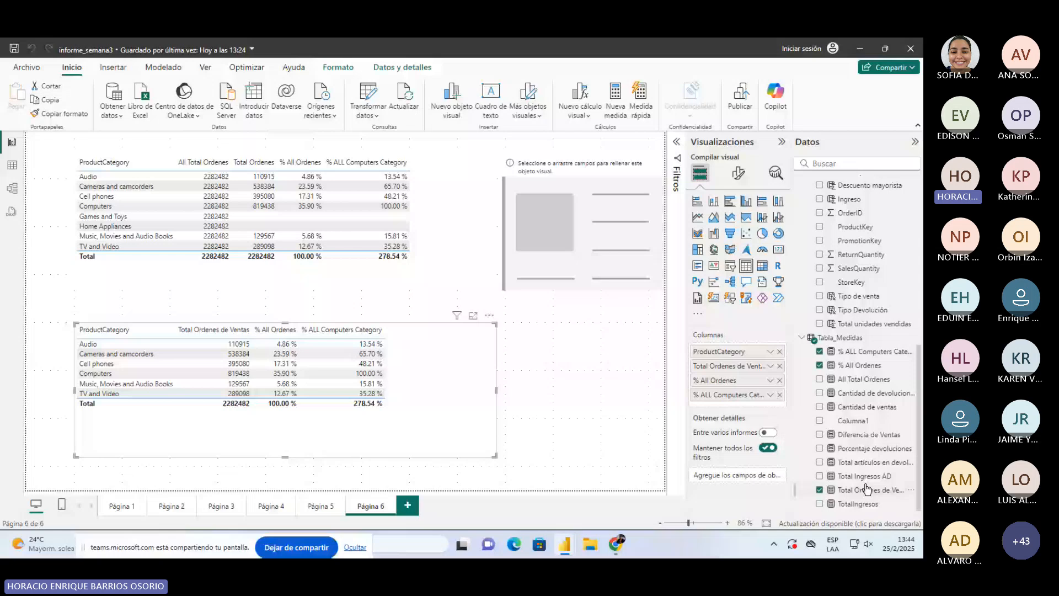
{"action": "left_click", "coordinate": [858, 503]}
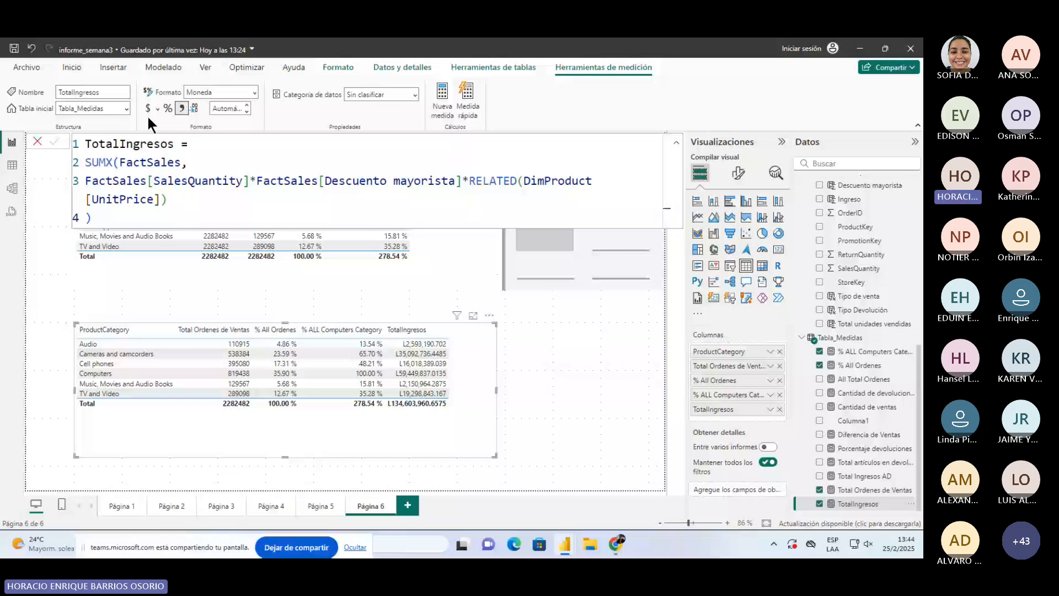
Compare the TotalIngresos column on Página 6 with the values and formula on Página 5 of the semana 3 report.
{"action": "key", "text": "alt+Tab"}
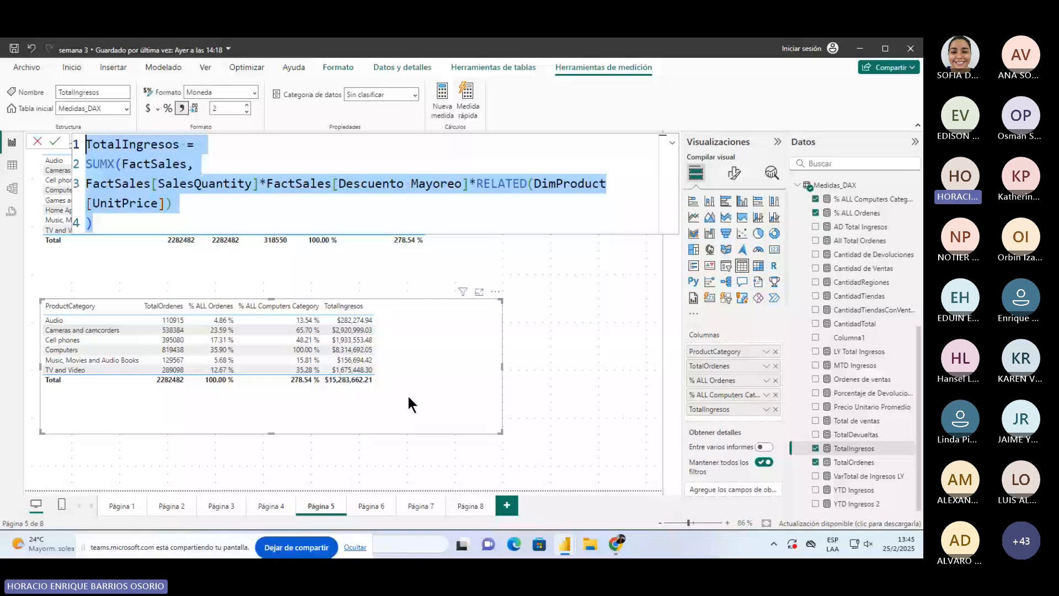
{"action": "key", "text": "alt+Tab"}
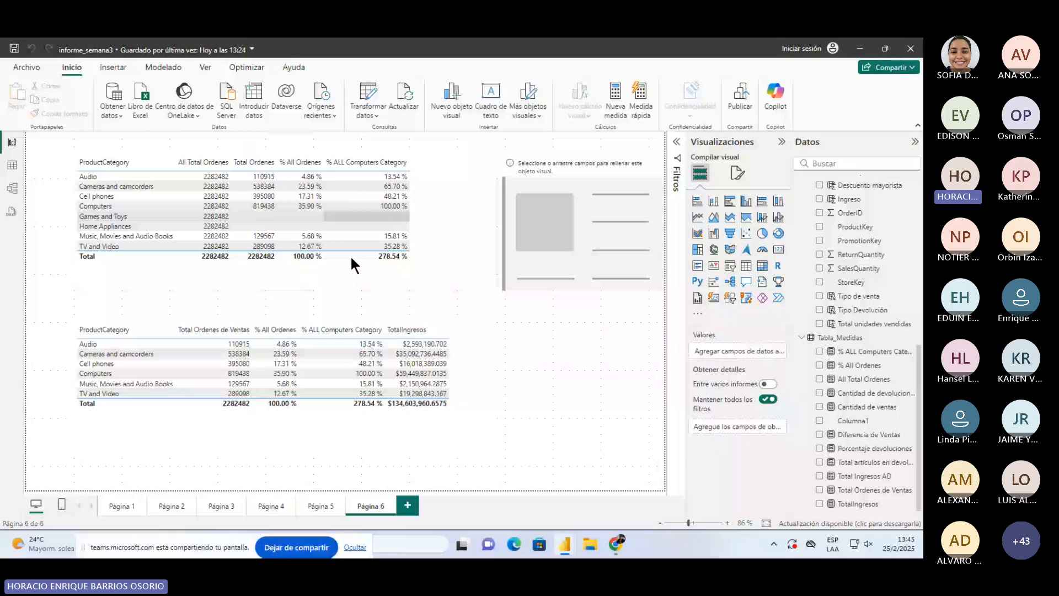
{"action": "key", "text": "alt+Tab"}
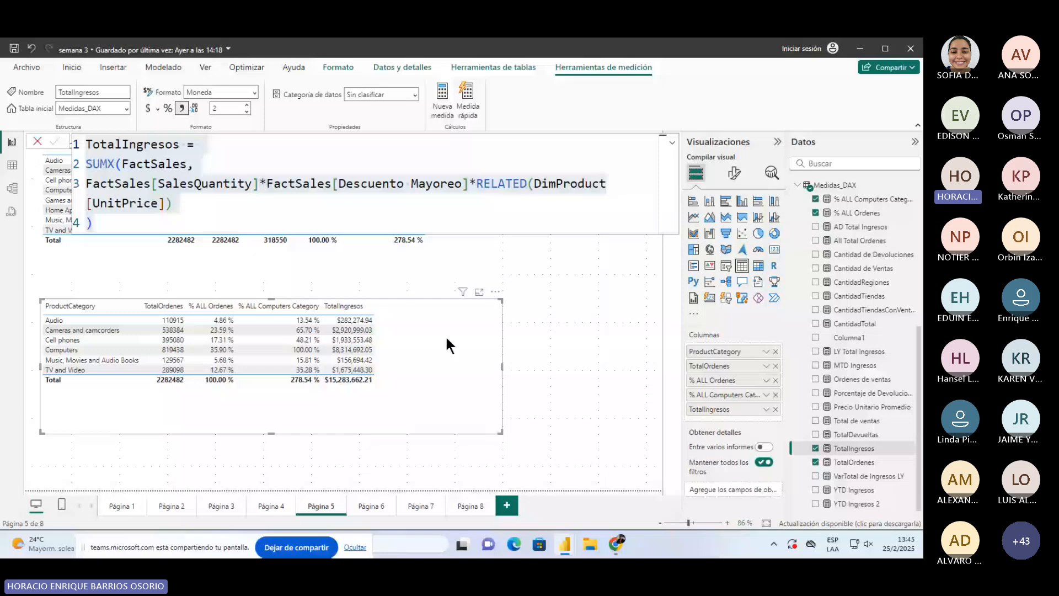
{"action": "left_click", "coordinate": [261, 211]}
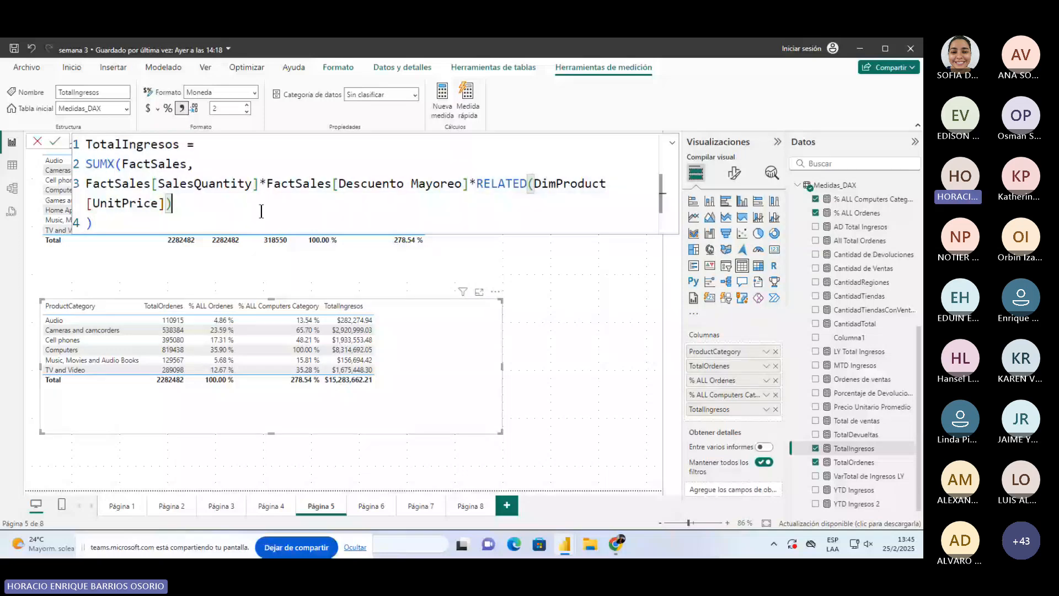
{"action": "key", "text": "alt+Tab"}
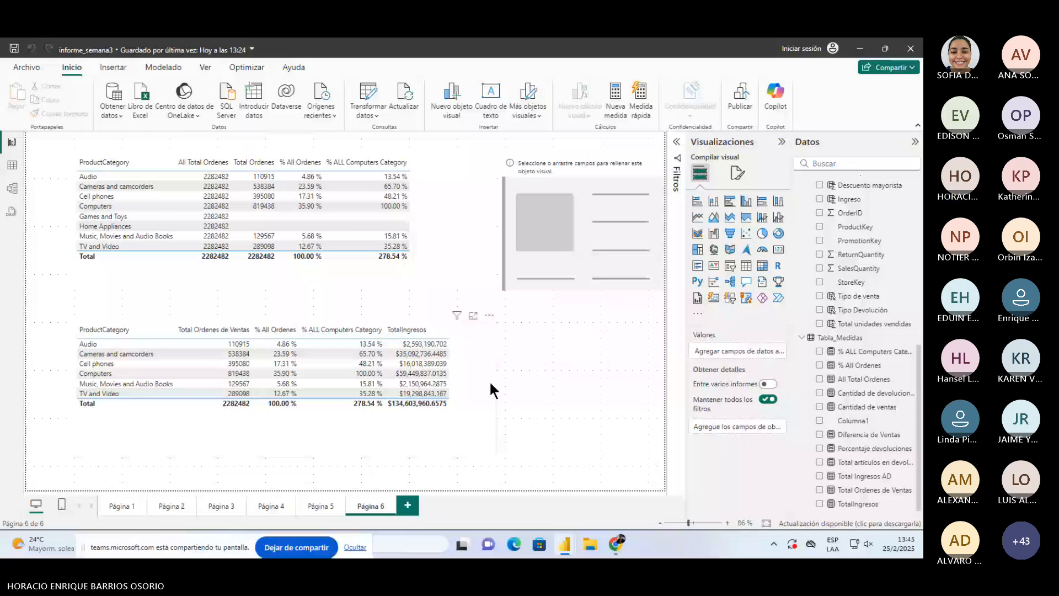
Save the informe_semana3 report and check its tables against Página 5 of the semana 3 report.
{"action": "left_click", "coordinate": [488, 379]}
{"action": "left_click", "coordinate": [14, 48]}
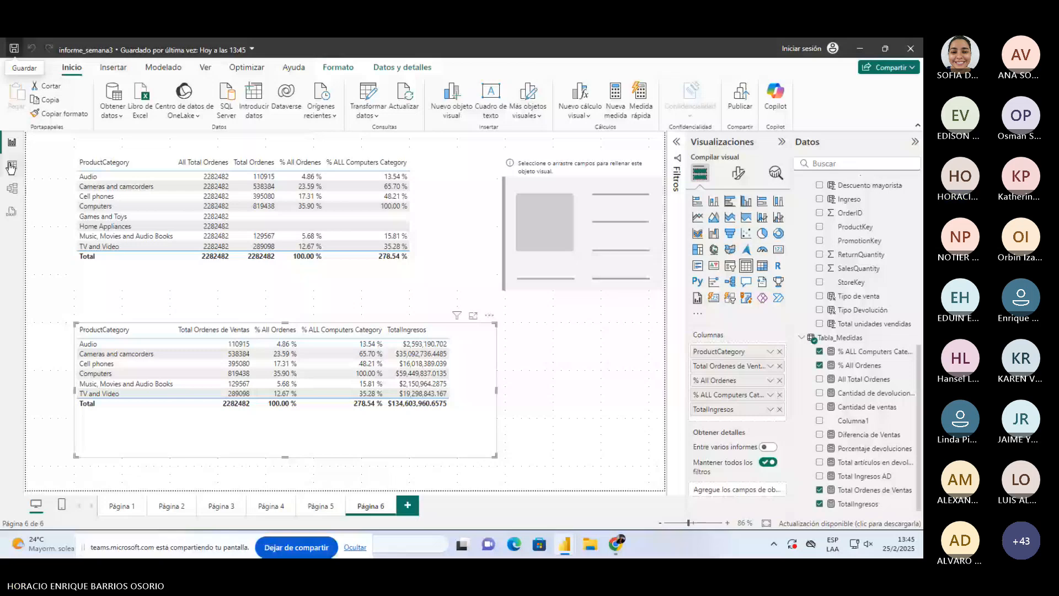
{"action": "key", "text": "alt+Tab"}
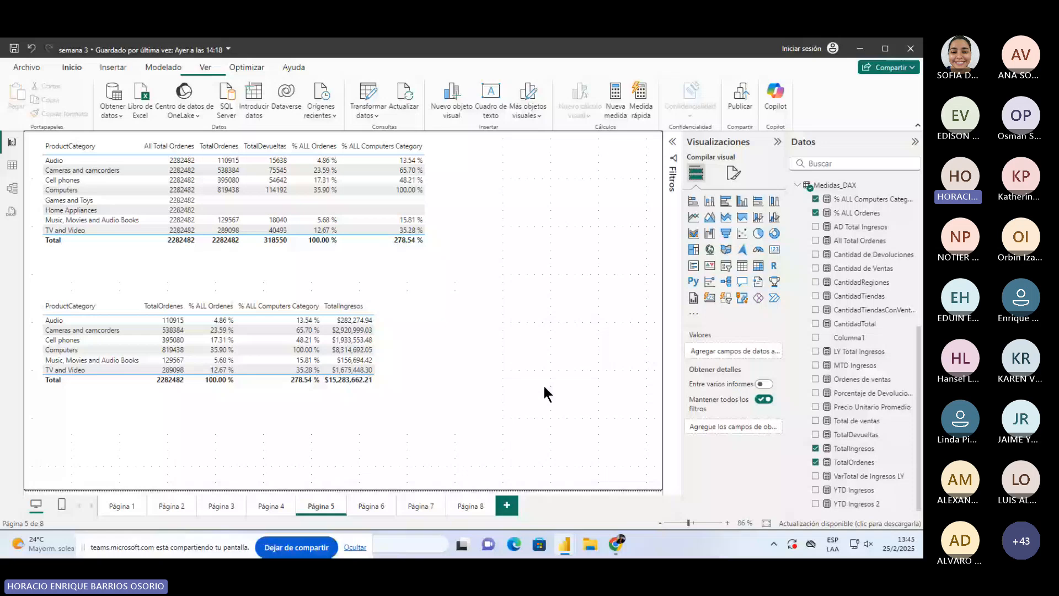
{"action": "key", "text": "alt+Tab"}
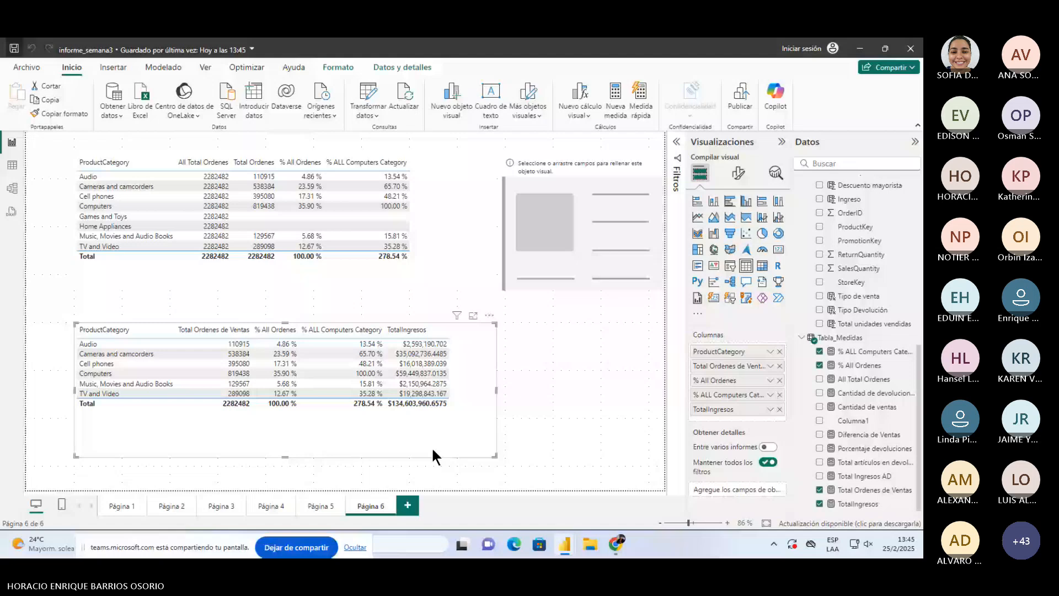
Move the lower category table slightly up and replace the empty card visual on Página 6 with a blank table.
{"action": "left_click", "coordinate": [448, 281]}
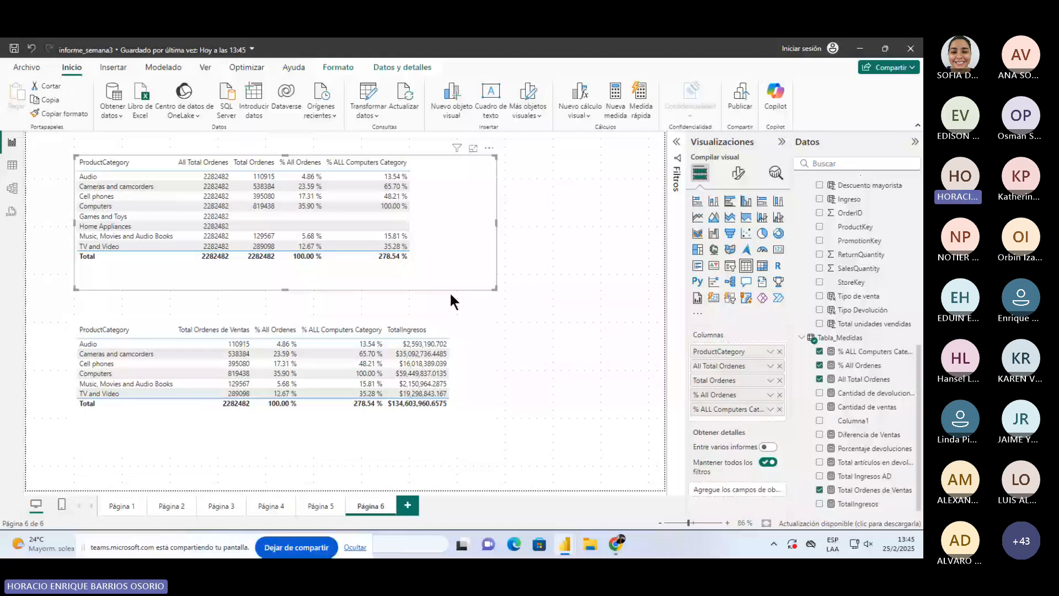
{"action": "left_click", "coordinate": [509, 381]}
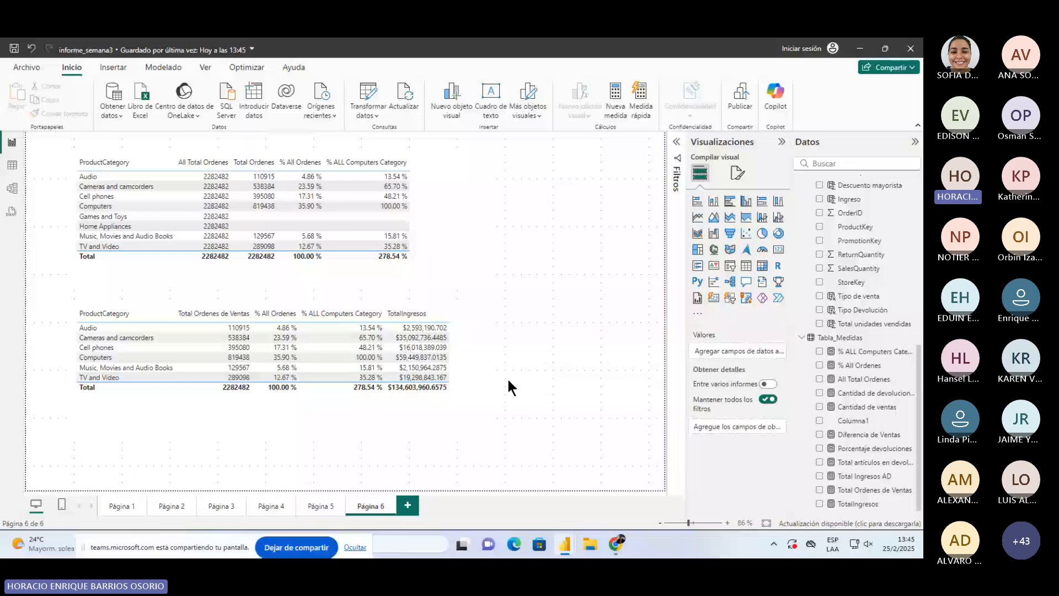
{"action": "left_click", "coordinate": [591, 267]}
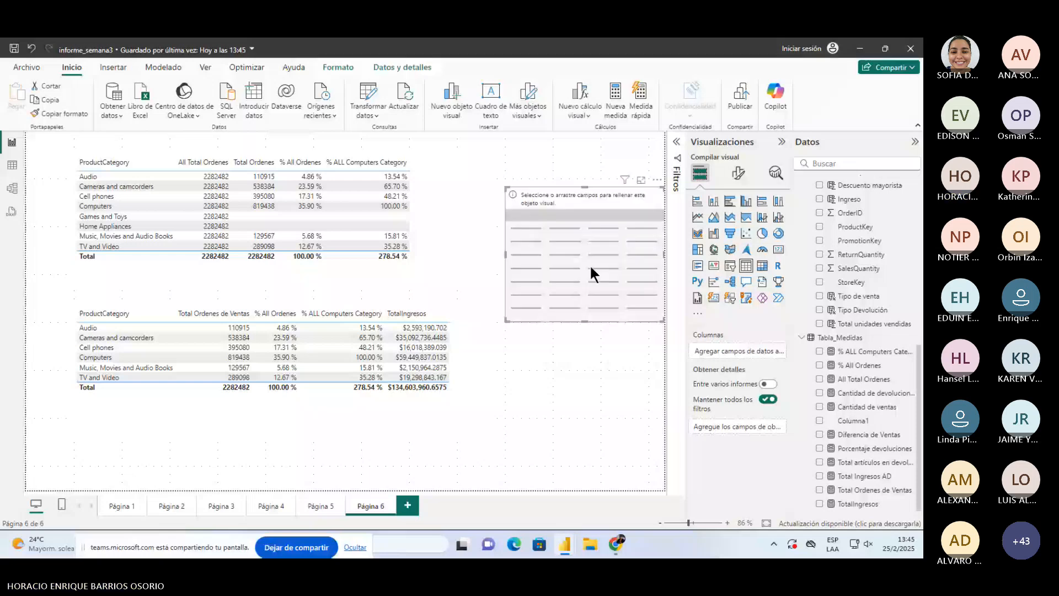
Create the measure Medida1 = SUM(FactSales[Ingreso]) in Tabla_Medidas.
{"action": "left_click", "coordinate": [616, 101]}
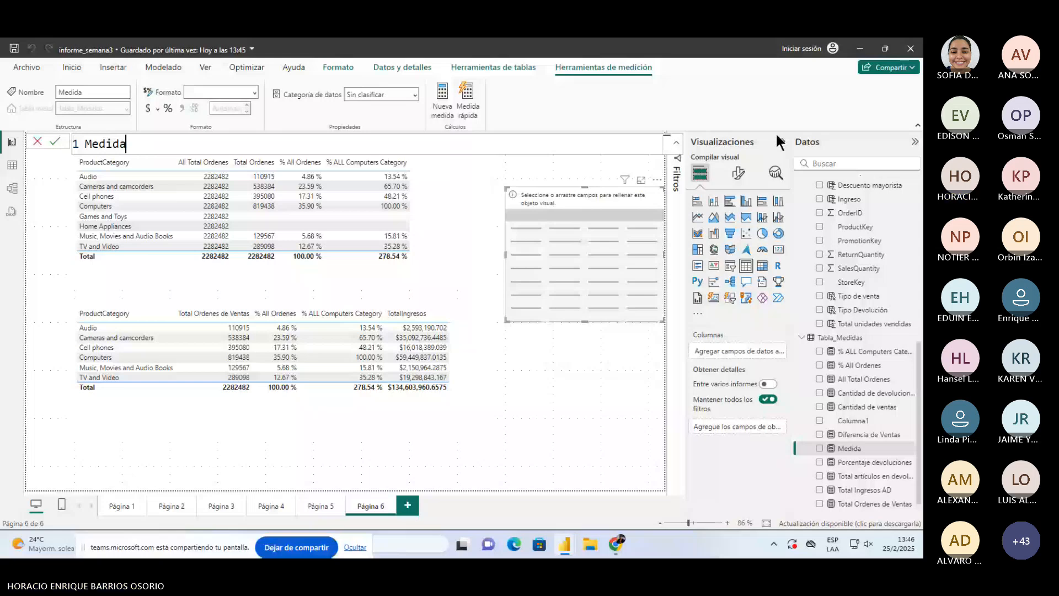
{"action": "type", "text": "1 = SUM(fac"}
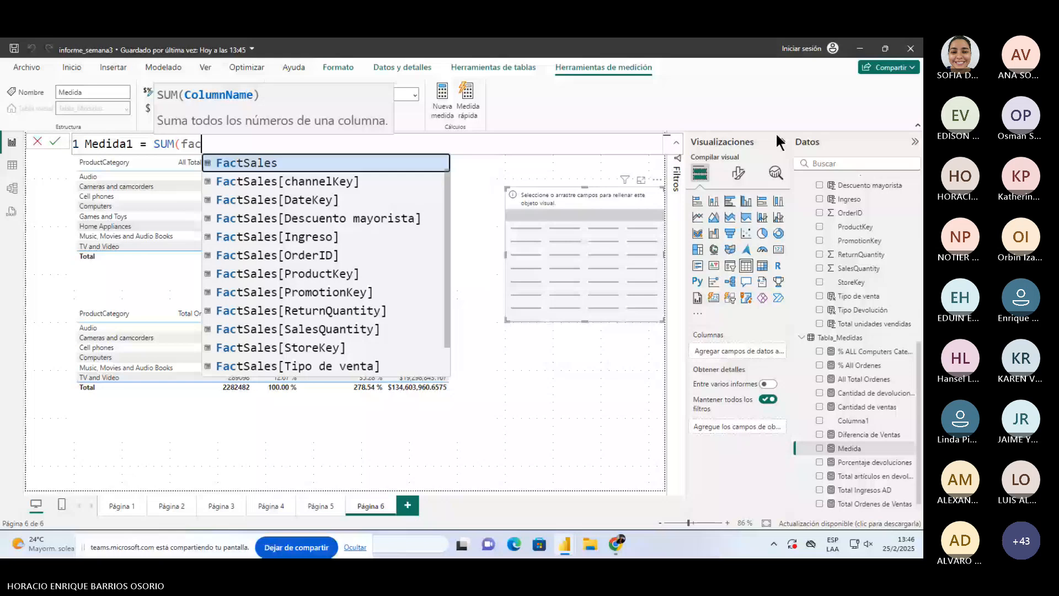
{"action": "key", "text": "Down"}
{"action": "key", "text": "Down"}
{"action": "key", "text": "Down"}
{"action": "key", "text": "Down"}
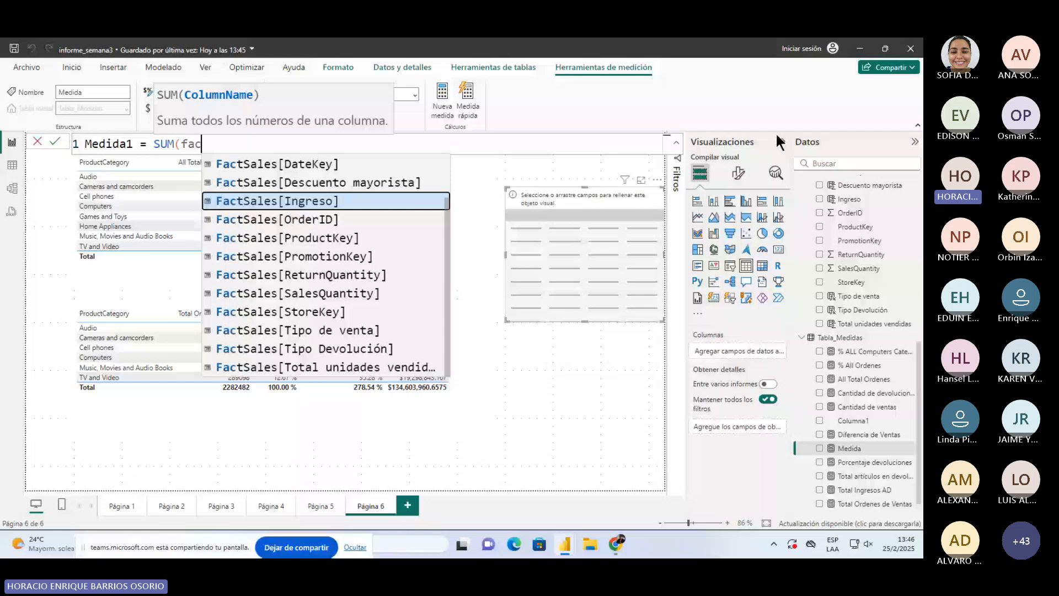
{"action": "key", "text": "Tab"}
{"action": "type", "text": ")"}
{"action": "key", "text": "Return"}
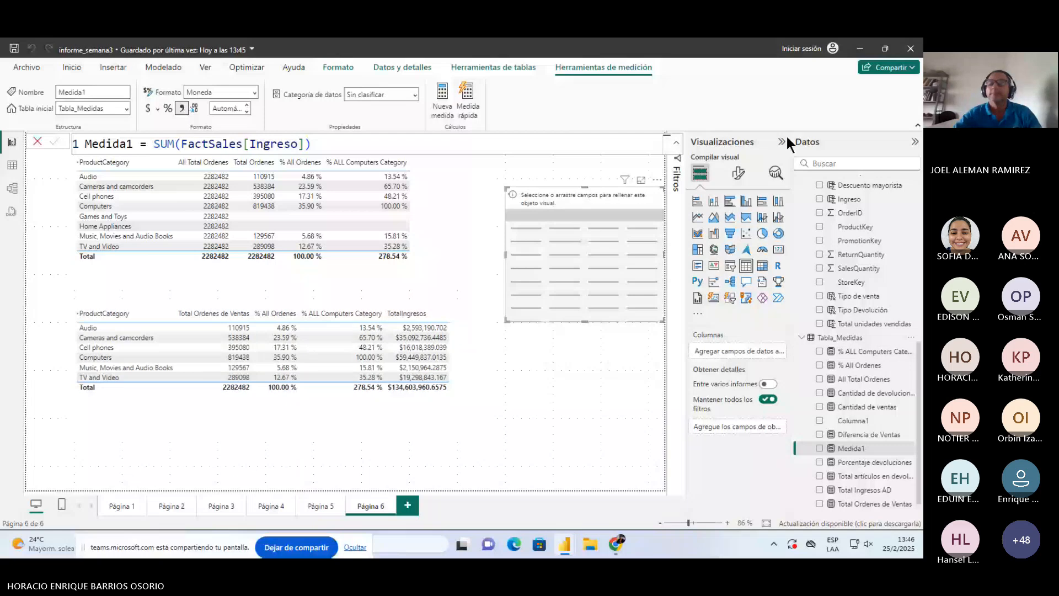
Create the measure Medida2 = SUMX(FactSales,FactSales[Ingreso]) in Tabla_Medidas.
{"action": "type", "text": "M"}
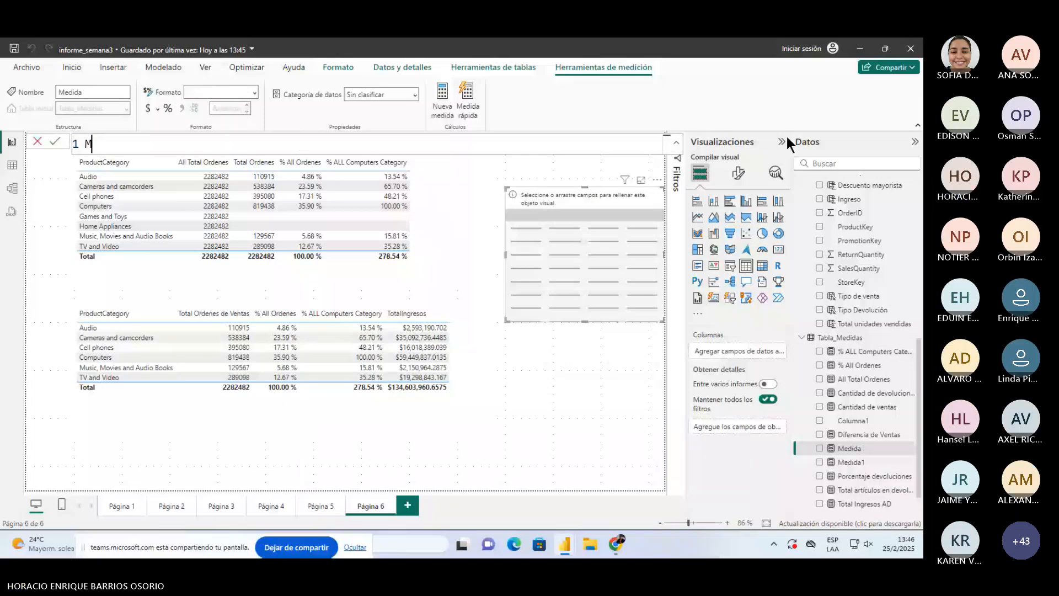
{"action": "type", "text": "edida2 = sumx"}
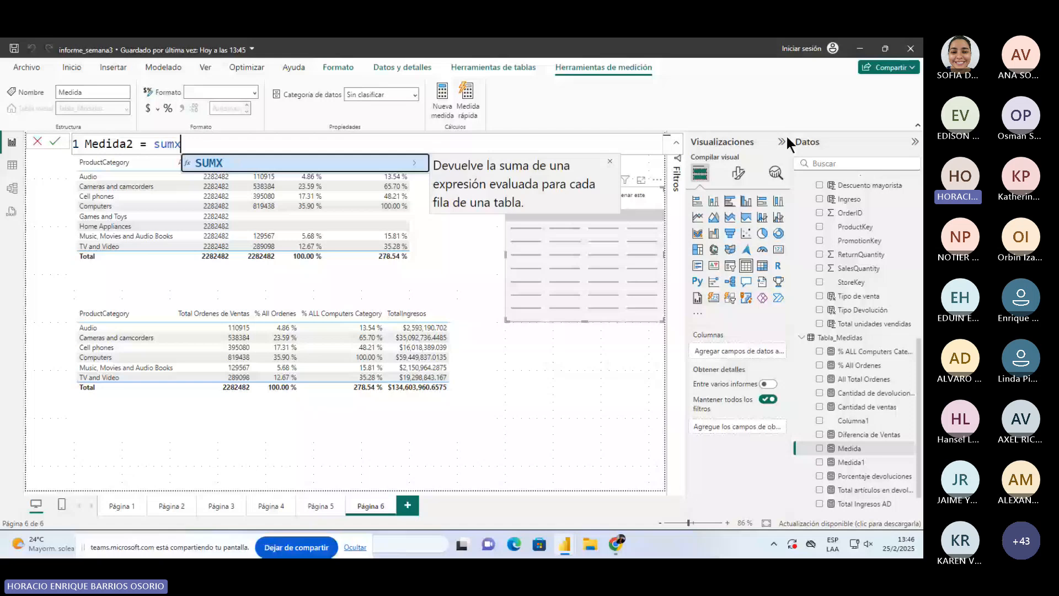
{"action": "key", "text": "Tab"}
{"action": "type", "text": "FactSales"}
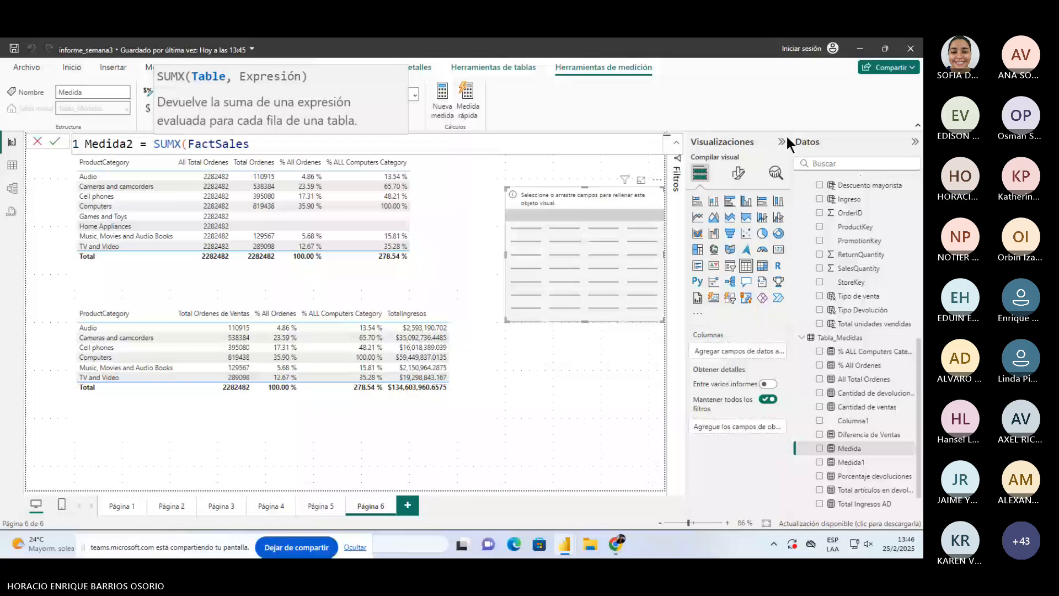
{"action": "type", "text": ",FactSales[Ingreso]"}
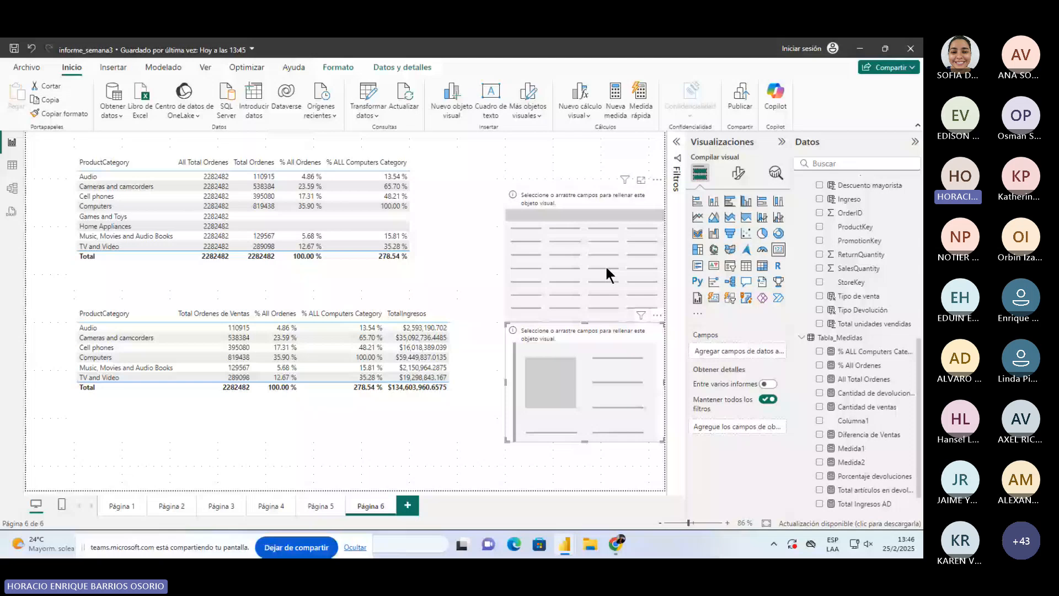
Show Medida1 in the upper card visual with its unabbreviated value and open its currency format options.
{"action": "left_click", "coordinate": [820, 448]}
{"action": "left_click", "coordinate": [775, 174]}
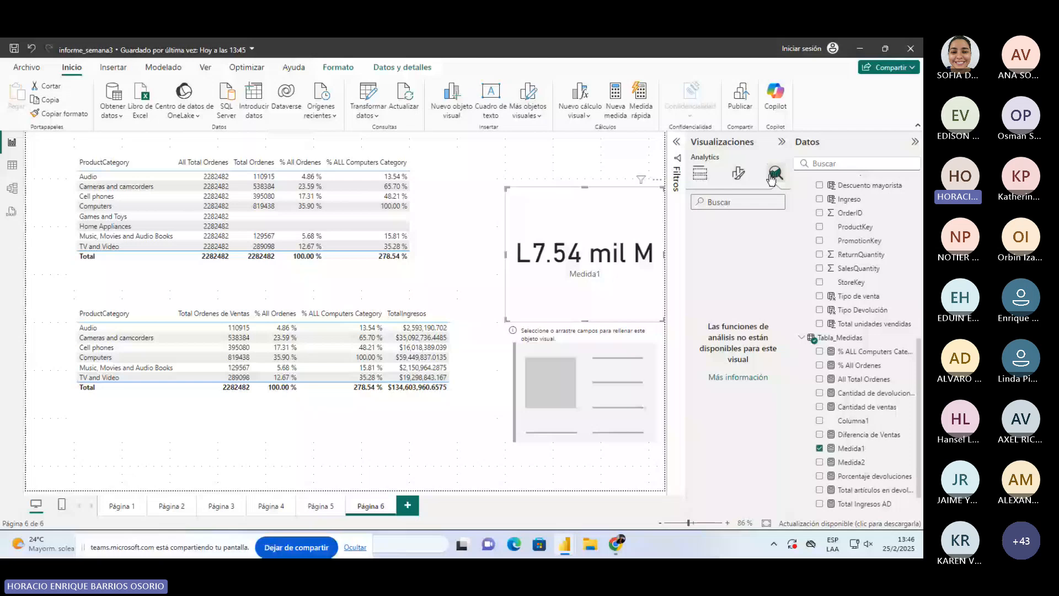
{"action": "left_click", "coordinate": [739, 172]}
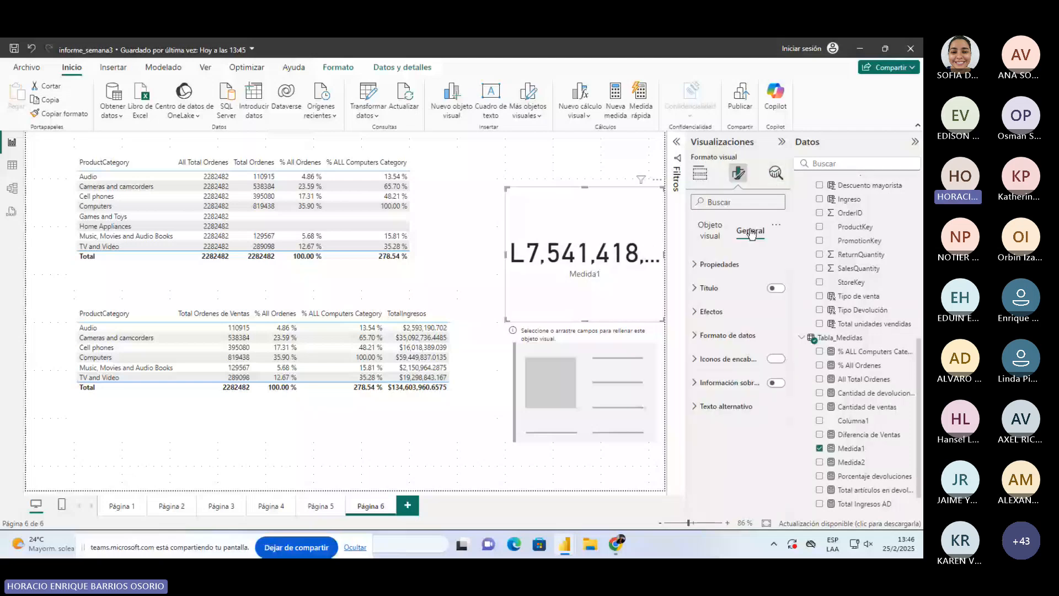
{"action": "left_click", "coordinate": [711, 312]}
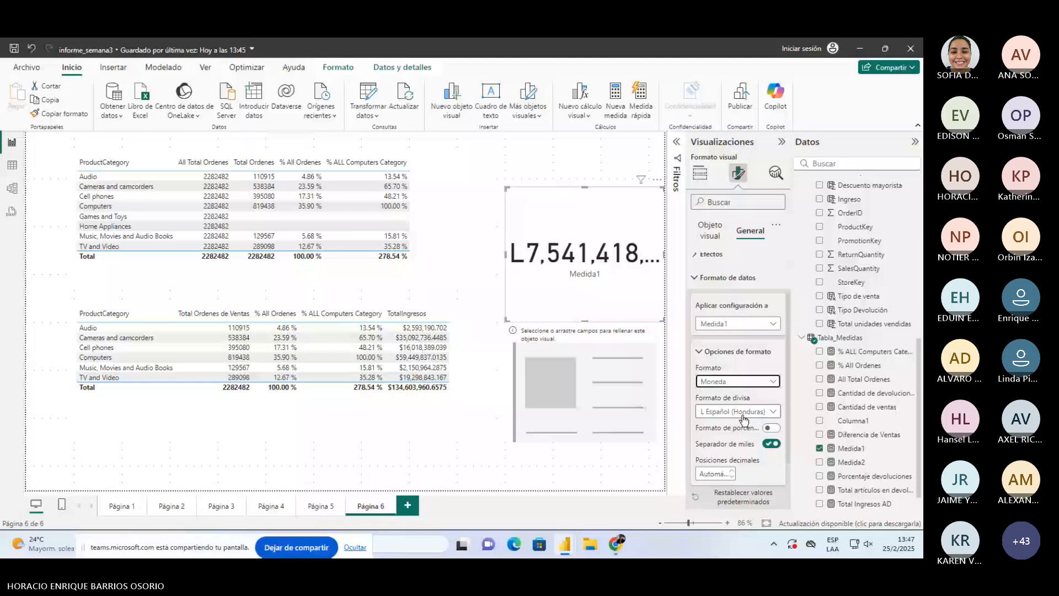
Look through the currency formats available for Medida1 in the card's data format settings.
{"action": "left_click", "coordinate": [745, 418]}
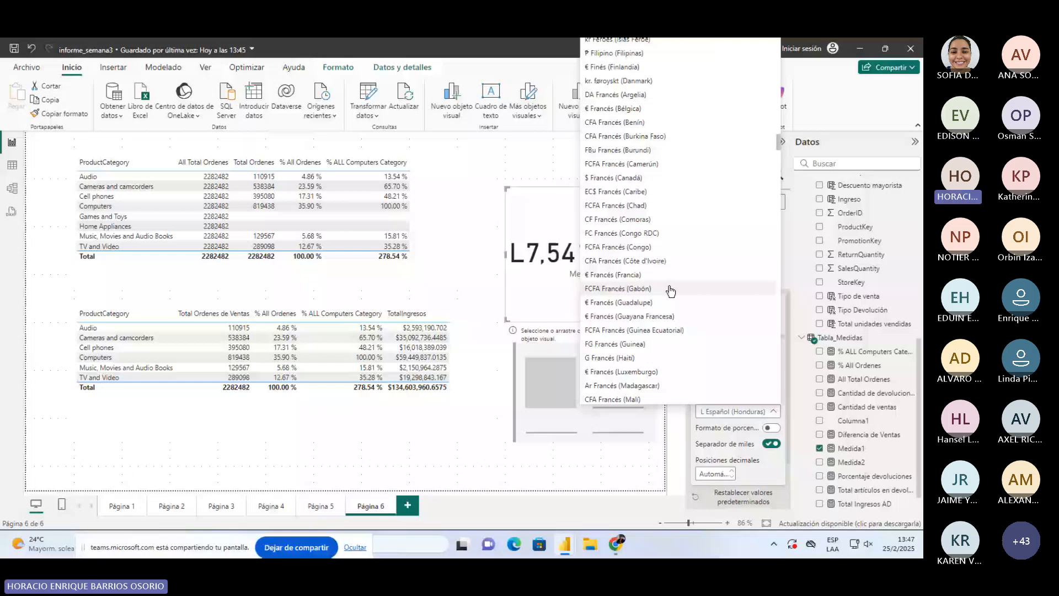
{"action": "scroll", "coordinate": [651, 254], "scroll_direction": "up", "scroll_amount": 15}
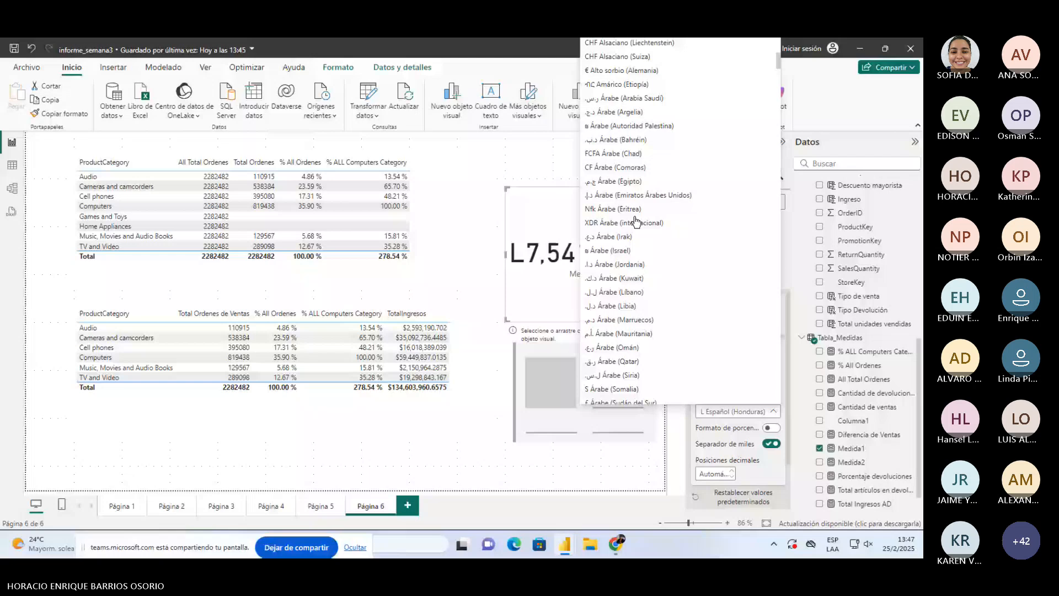
{"action": "left_click_drag", "start_coordinate": [778, 57], "coordinate": [784, 265]}
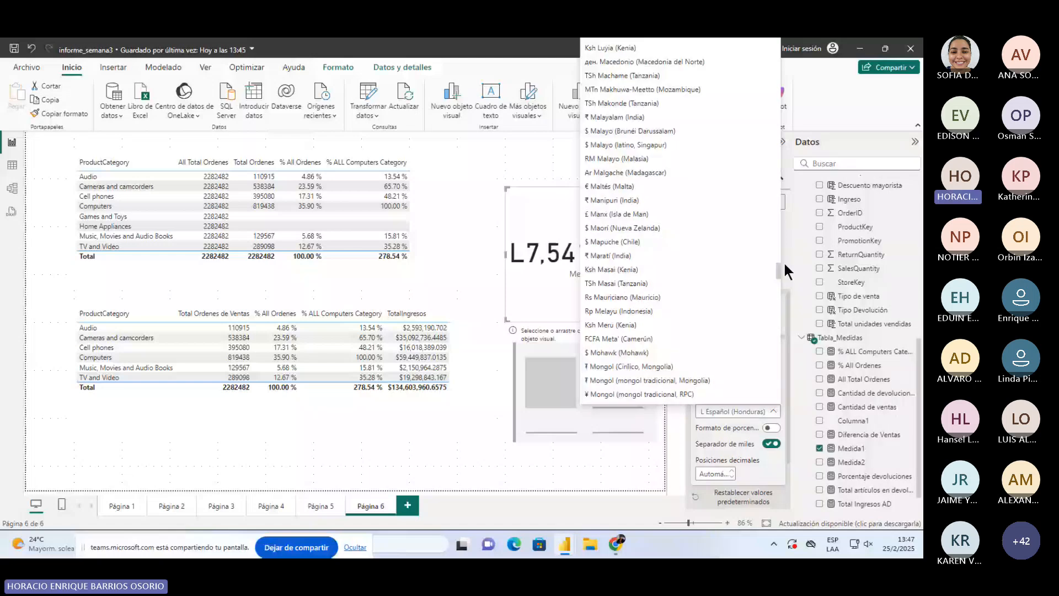
{"action": "left_click_drag", "start_coordinate": [785, 264], "coordinate": [784, 182]}
{"action": "scroll", "coordinate": [668, 320], "scroll_direction": "down", "scroll_amount": 4}
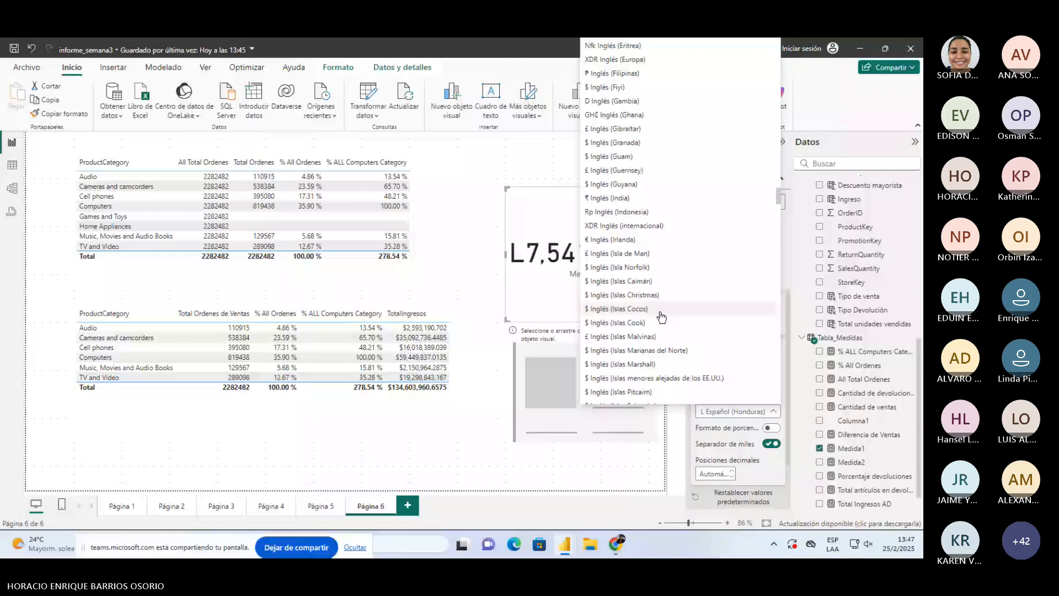
{"action": "scroll", "coordinate": [659, 314], "scroll_direction": "down", "scroll_amount": 1}
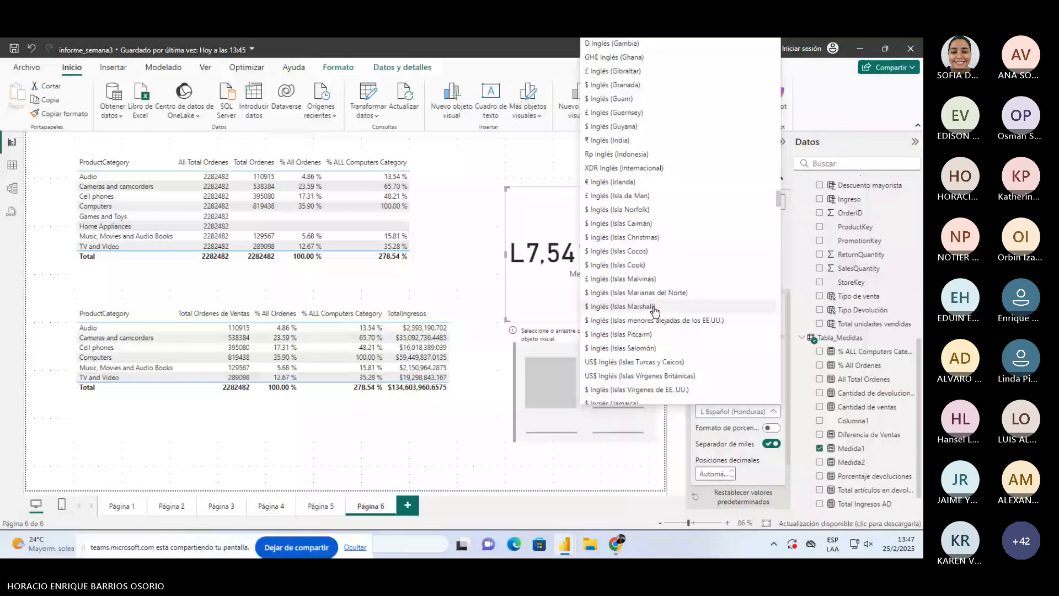
{"action": "scroll", "coordinate": [655, 312], "scroll_direction": "down", "scroll_amount": 8}
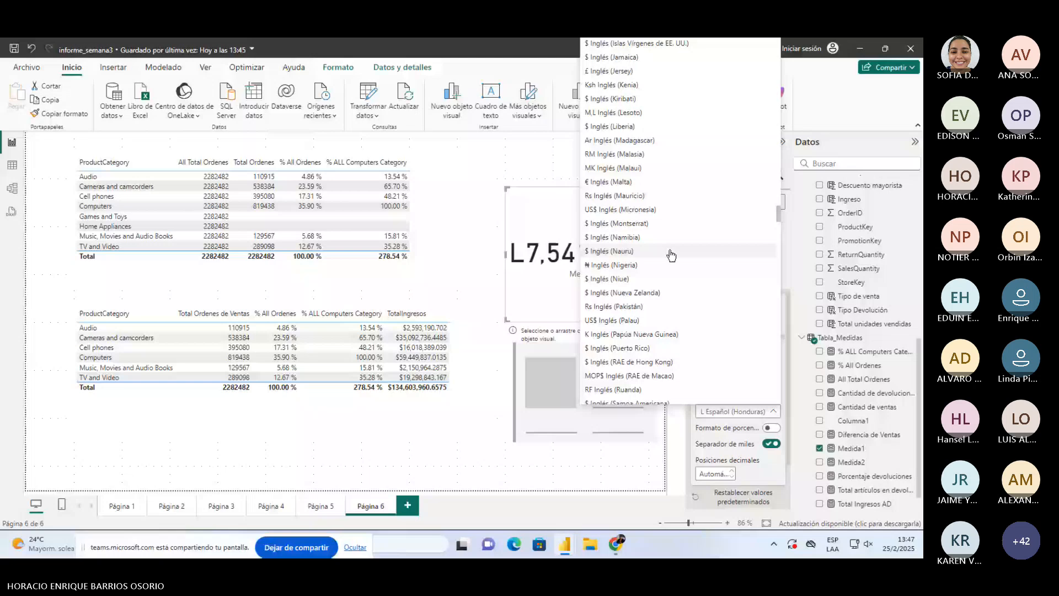
{"action": "scroll", "coordinate": [660, 282], "scroll_direction": "up", "scroll_amount": 10}
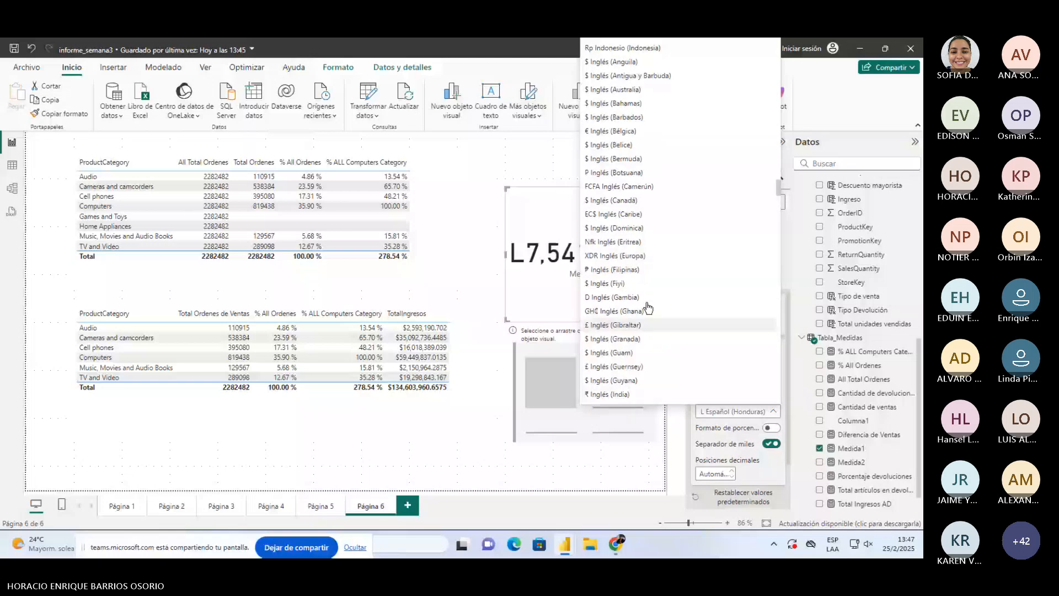
{"action": "scroll", "coordinate": [648, 308], "scroll_direction": "up", "scroll_amount": 5}
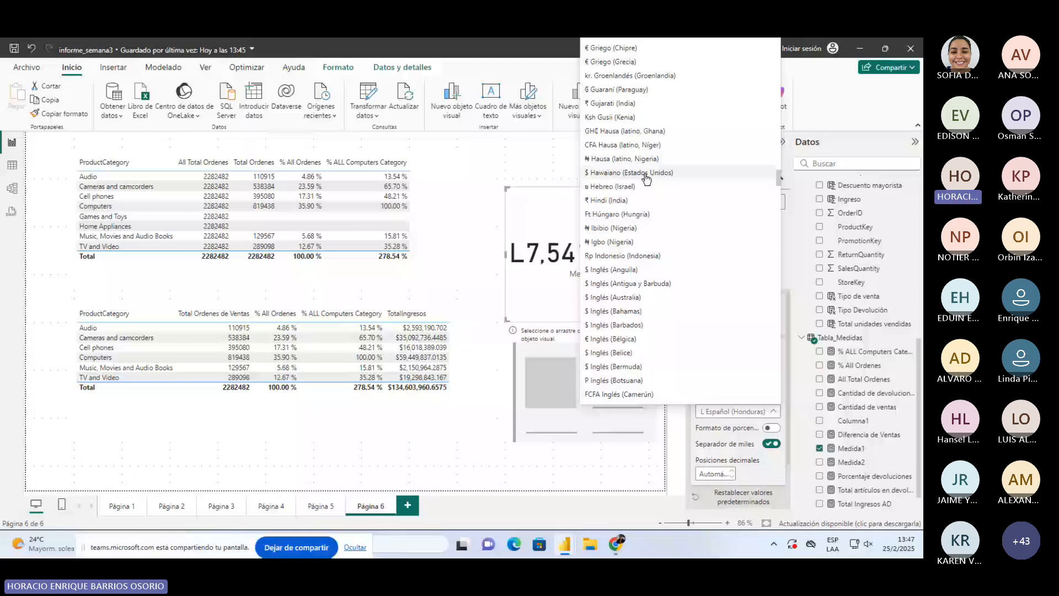
{"action": "scroll", "coordinate": [647, 179], "scroll_direction": "up", "scroll_amount": 15}
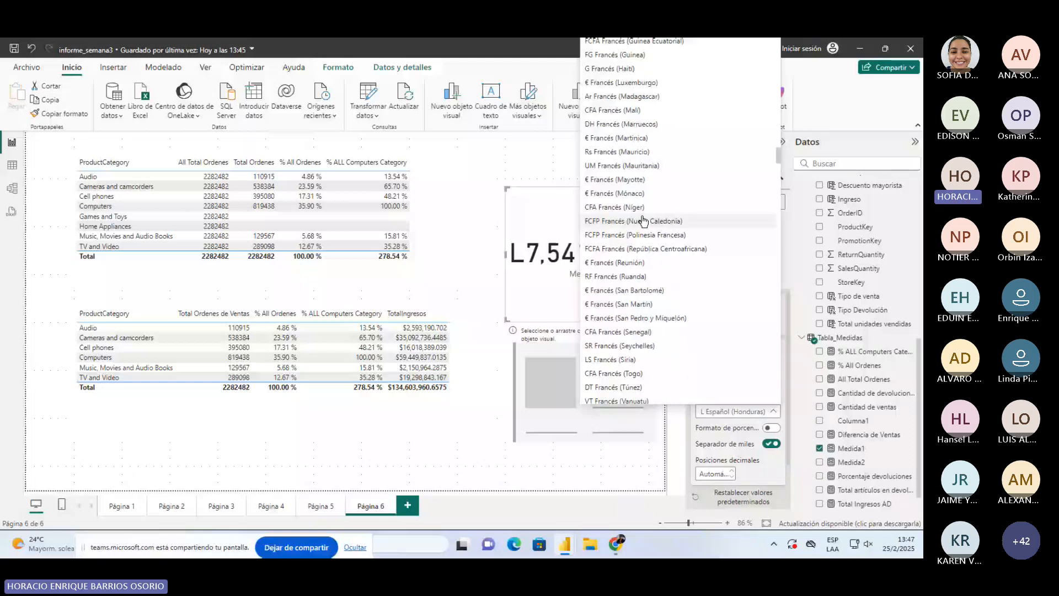
{"action": "left_click", "coordinate": [606, 422]}
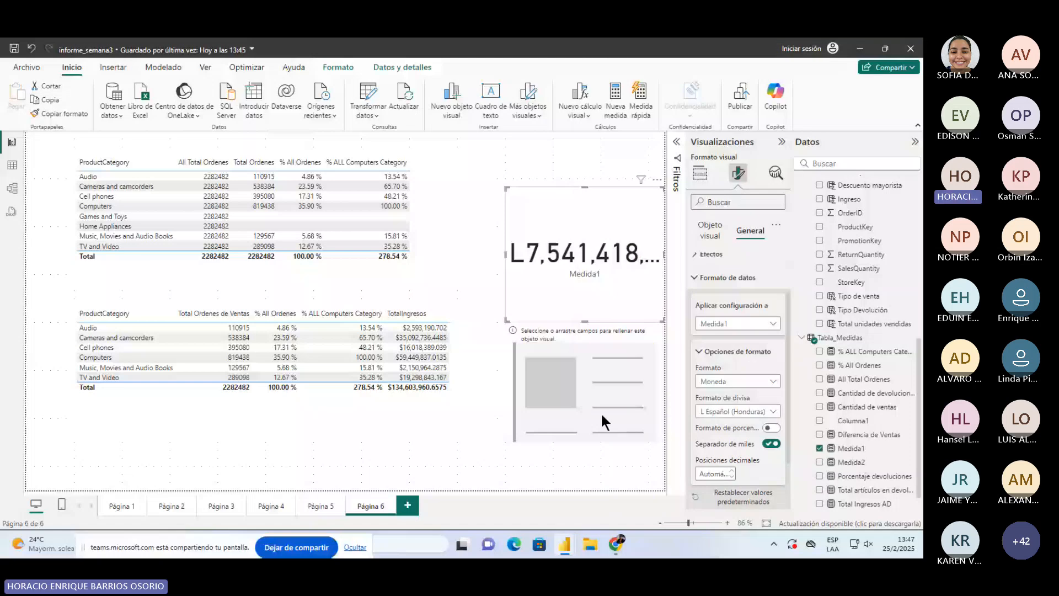
Put Medida2 in the lower card and convert both the Medida1 and Medida2 cards into table visuals.
{"action": "left_click", "coordinate": [601, 412]}
{"action": "left_click", "coordinate": [596, 255]}
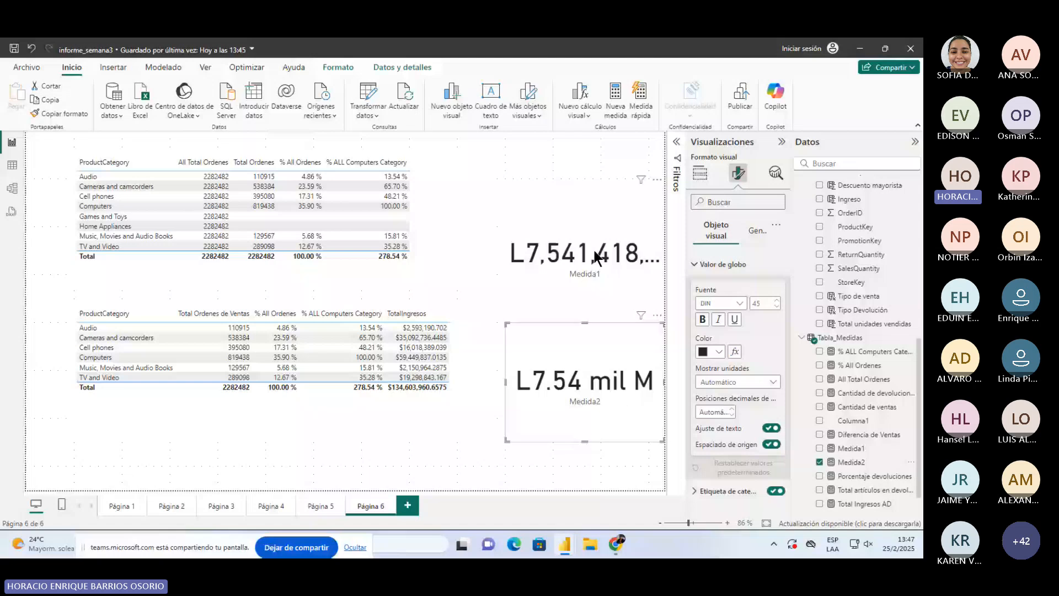
{"action": "left_click", "coordinate": [700, 175]}
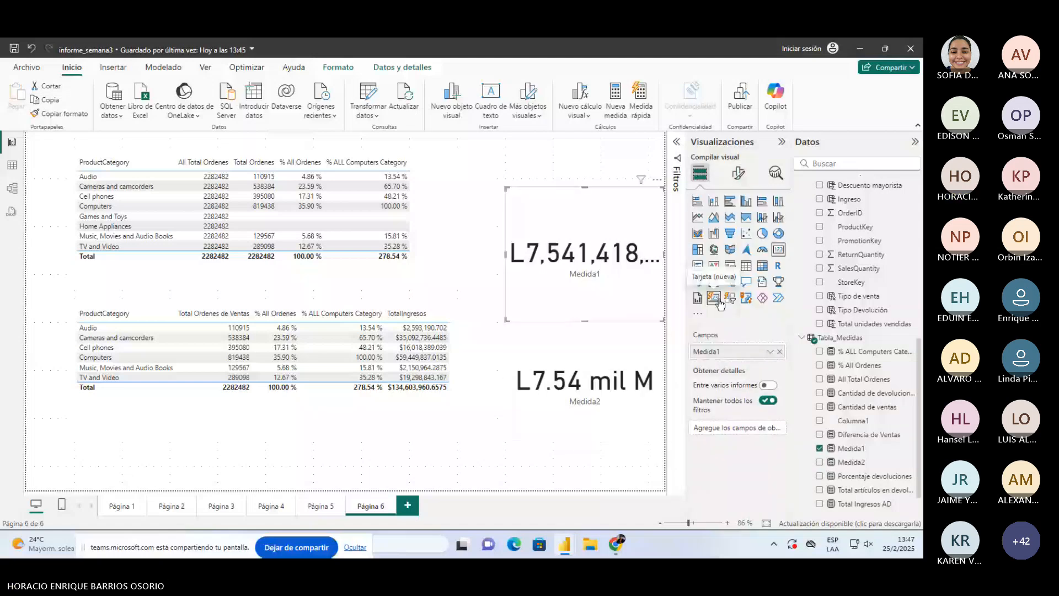
{"action": "left_click", "coordinate": [743, 266]}
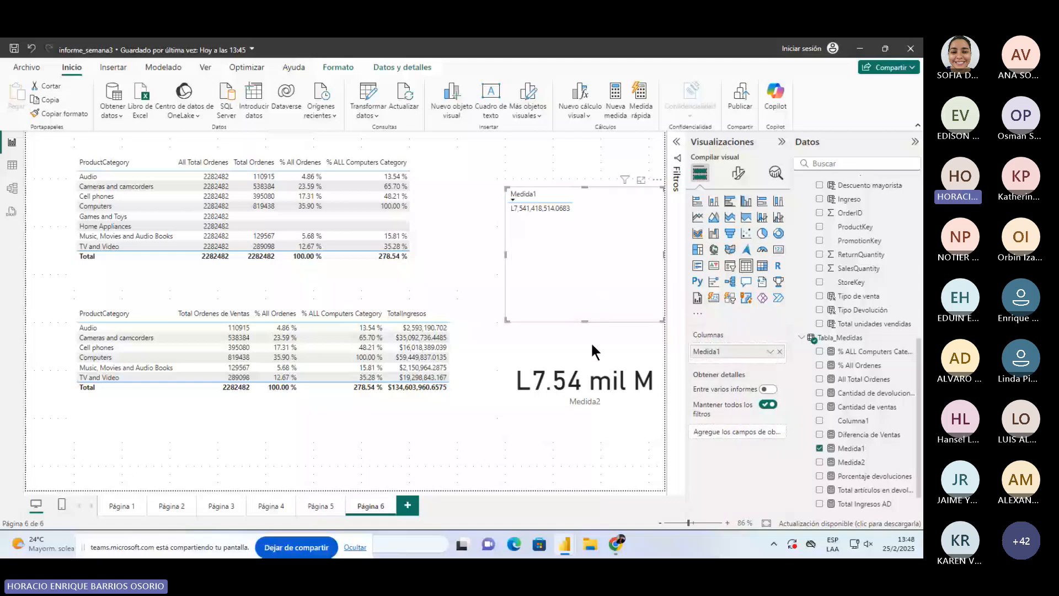
{"action": "left_click", "coordinate": [592, 345]}
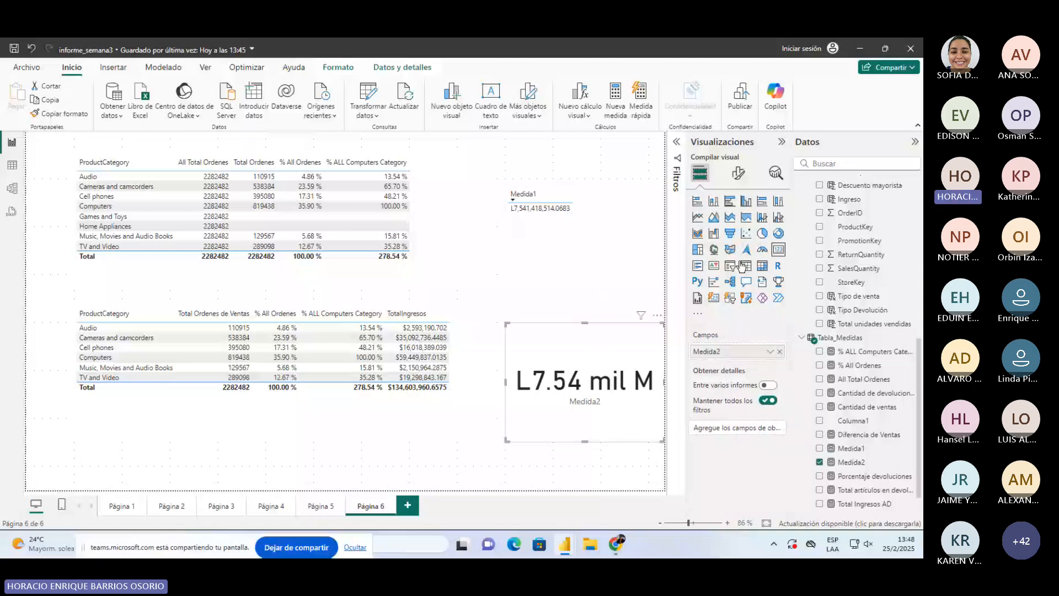
{"action": "left_click", "coordinate": [744, 266]}
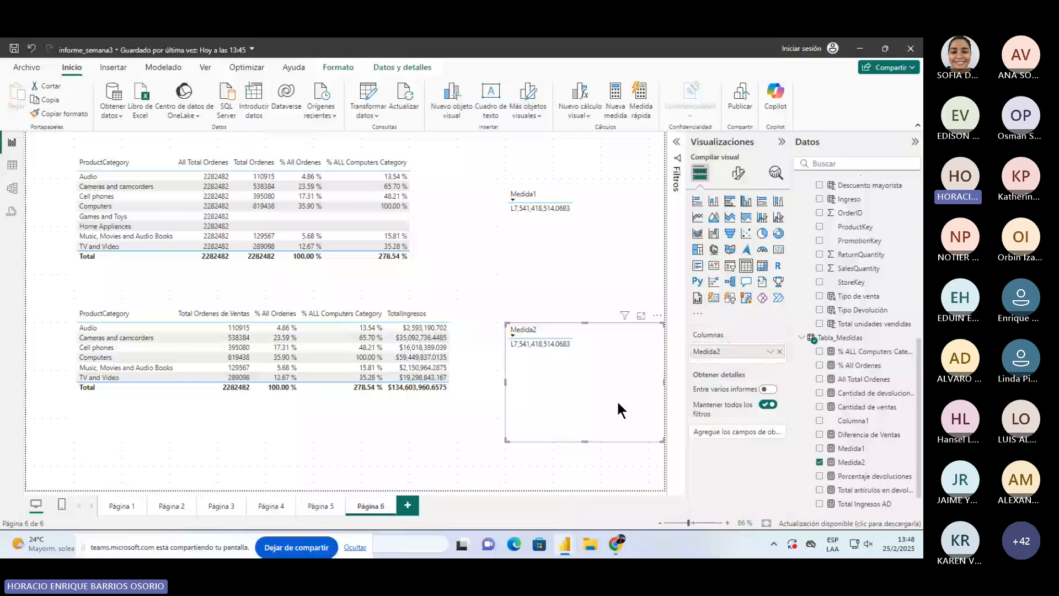
Add the DimCalendar Mes field to the Medida1 and Medida2 tables, and sort the Medida1 table by month in ascending order.
{"action": "scroll", "coordinate": [865, 213], "scroll_direction": "up", "scroll_amount": 10}
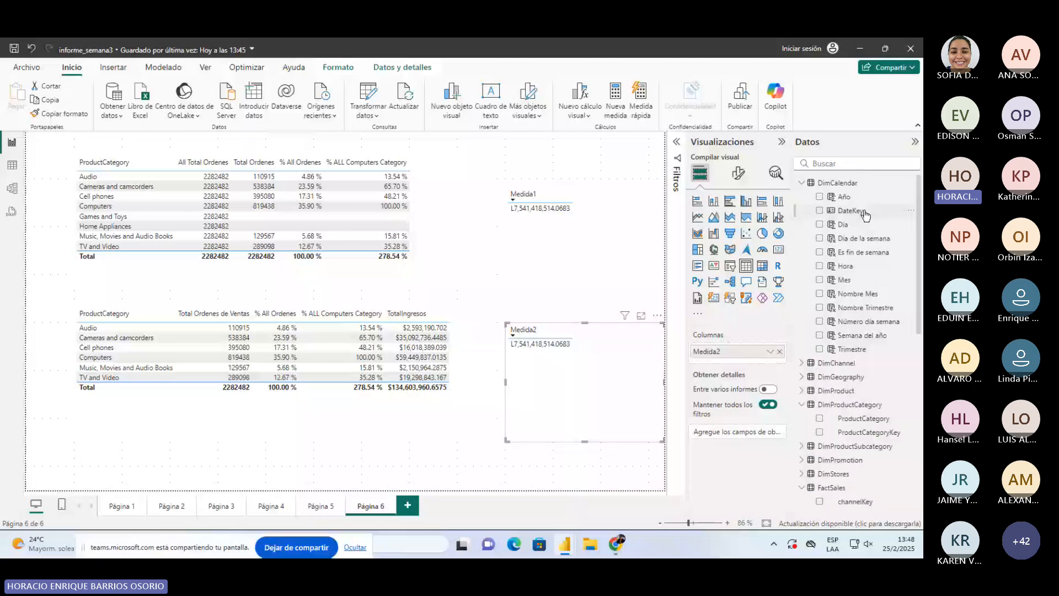
{"action": "left_click_drag", "start_coordinate": [845, 280], "coordinate": [607, 237]}
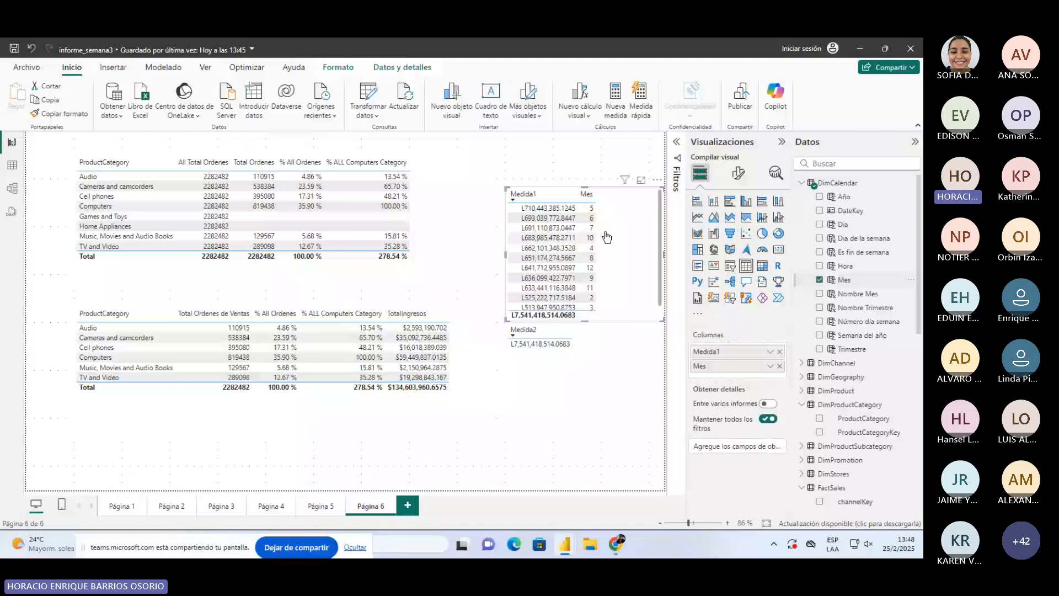
{"action": "left_click", "coordinate": [587, 195]}
{"action": "left_click_drag", "start_coordinate": [844, 280], "coordinate": [587, 359]}
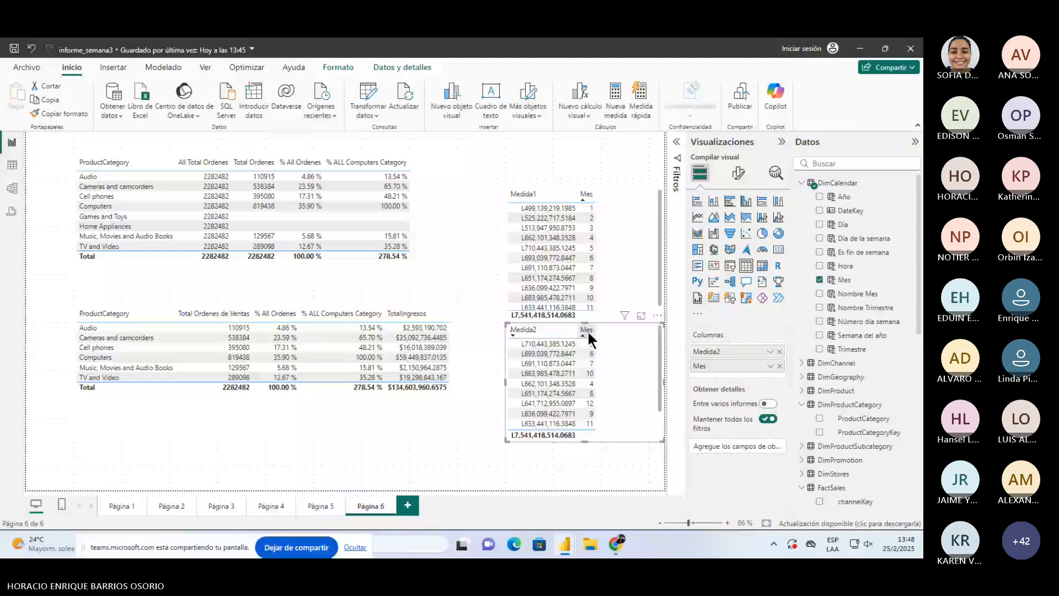
Add the calculated column Columna = SUM(FactSales[Ingreso]) to the FactSales table.
{"action": "left_click", "coordinate": [11, 165]}
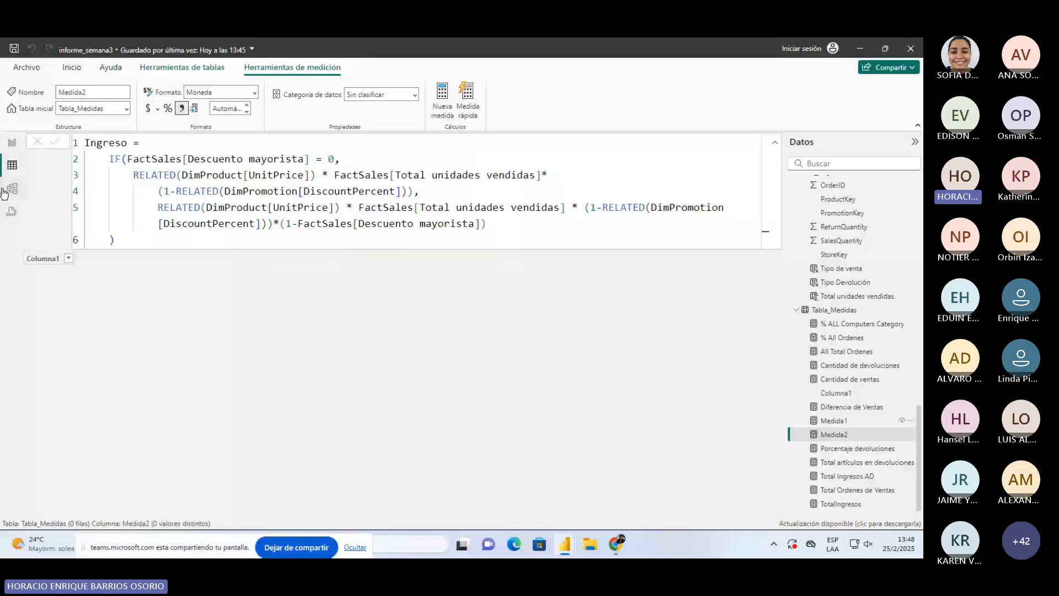
{"action": "scroll", "coordinate": [839, 273], "scroll_direction": "up", "scroll_amount": 3}
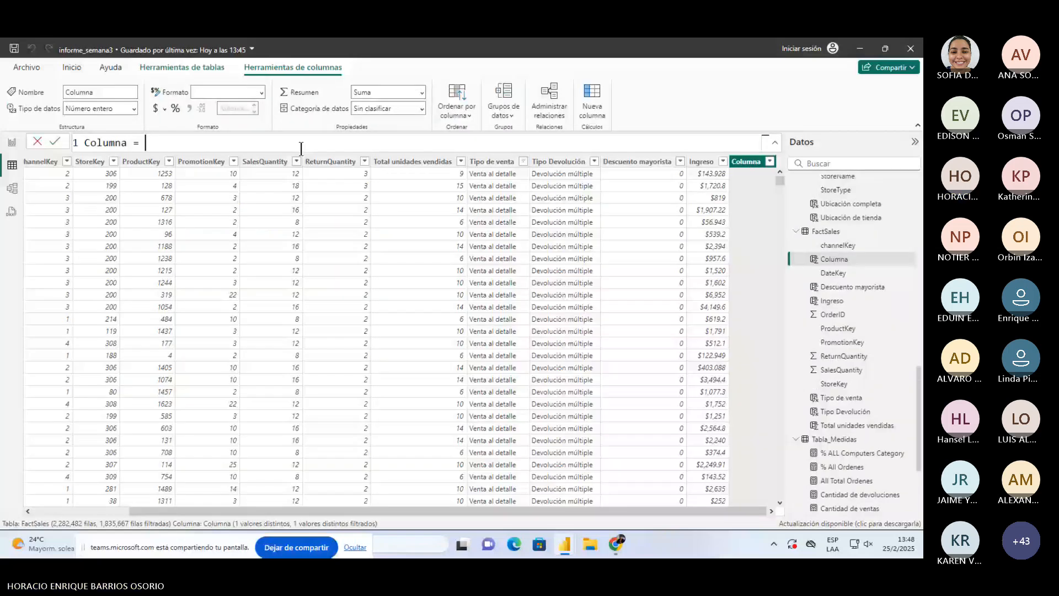
{"action": "type", "text": "SUM(ingr"}
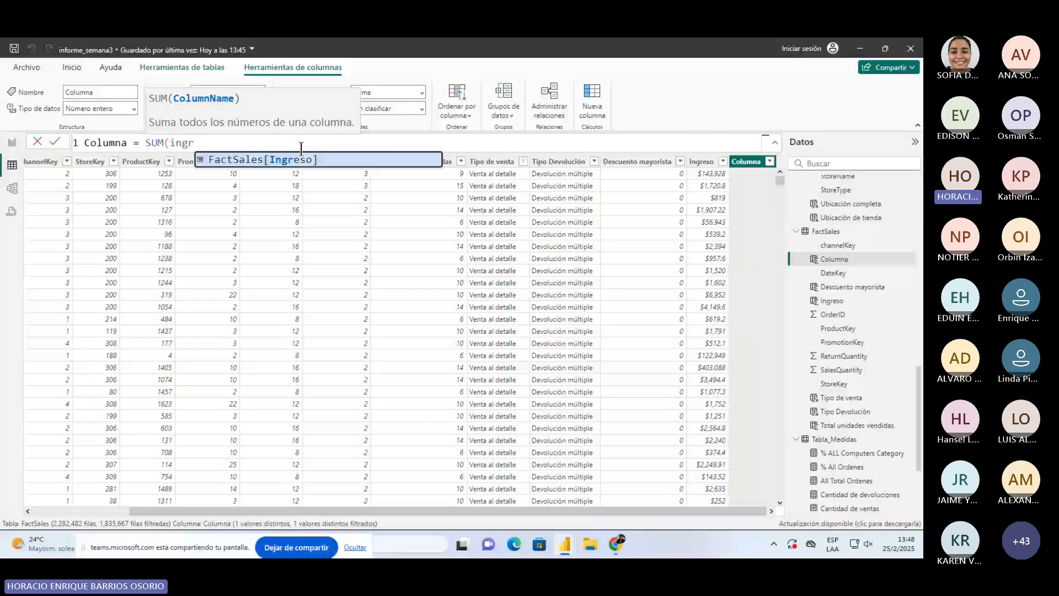
{"action": "key", "text": "Tab"}
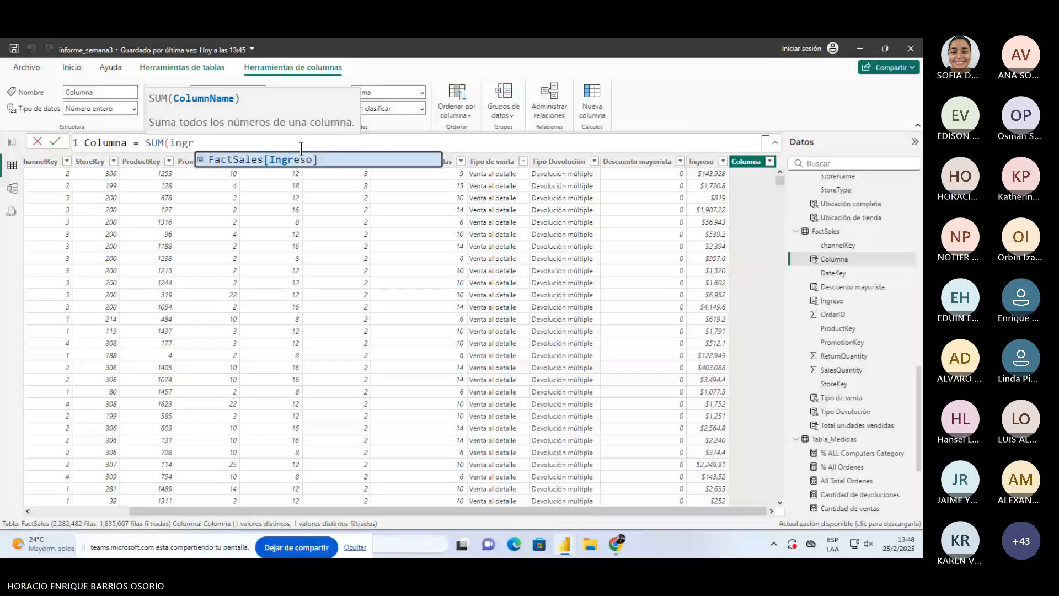
{"action": "type", "text": ")"}
{"action": "key", "text": "Return"}
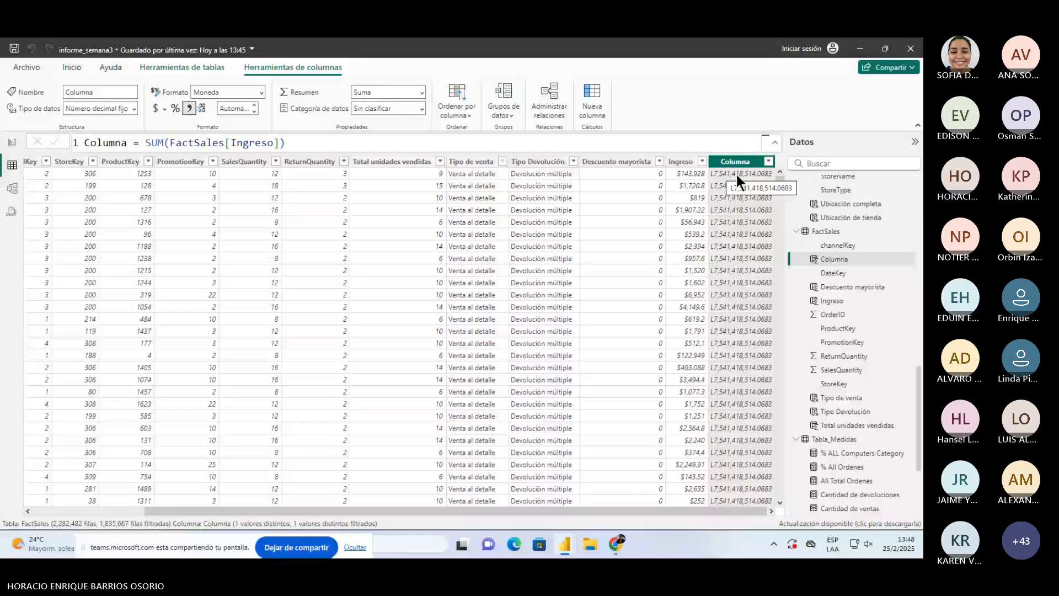
Compare the formulas of Ingreso and Columna in FactSales, and delete the Columna column.
{"action": "left_click", "coordinate": [681, 161]}
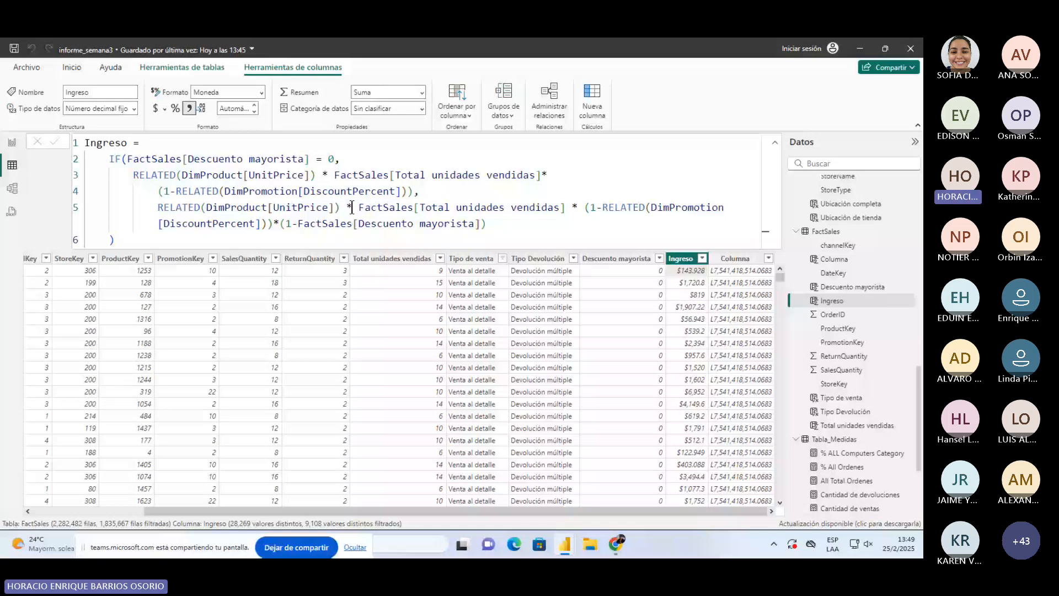
{"action": "left_click", "coordinate": [734, 259]}
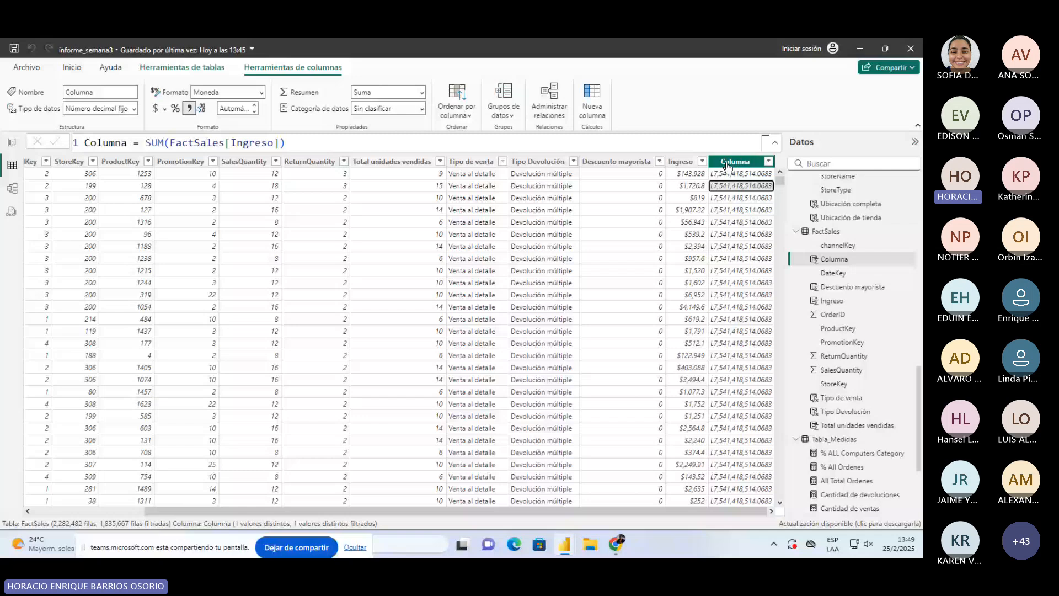
{"action": "left_click", "coordinate": [527, 319]}
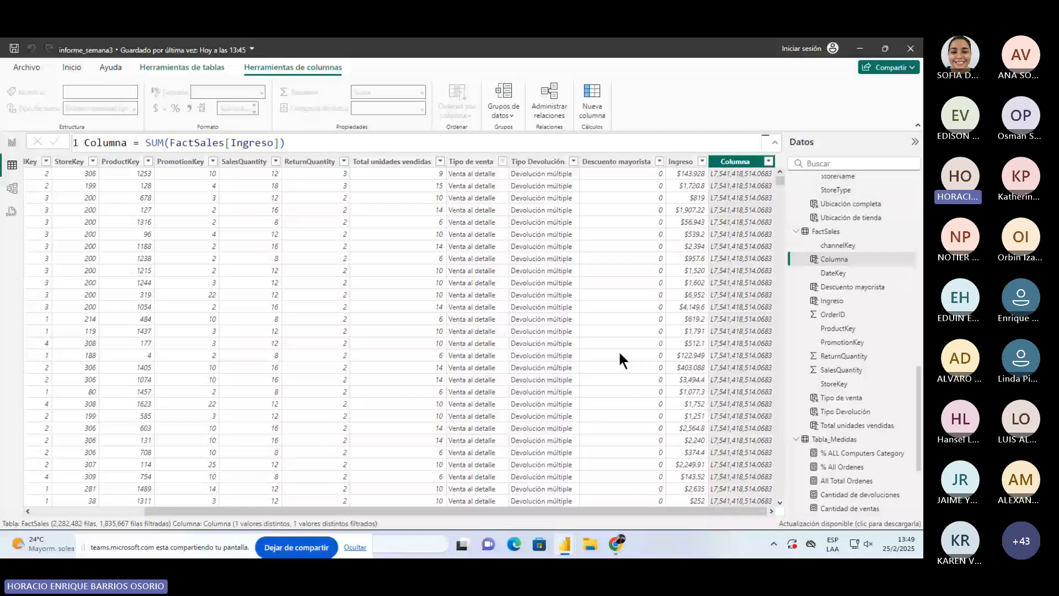
Delete the measure Medida1 from Tabla_Medidas in the model.
{"action": "scroll", "coordinate": [878, 463], "scroll_direction": "down", "scroll_amount": 2}
{"action": "right_click", "coordinate": [832, 419]}
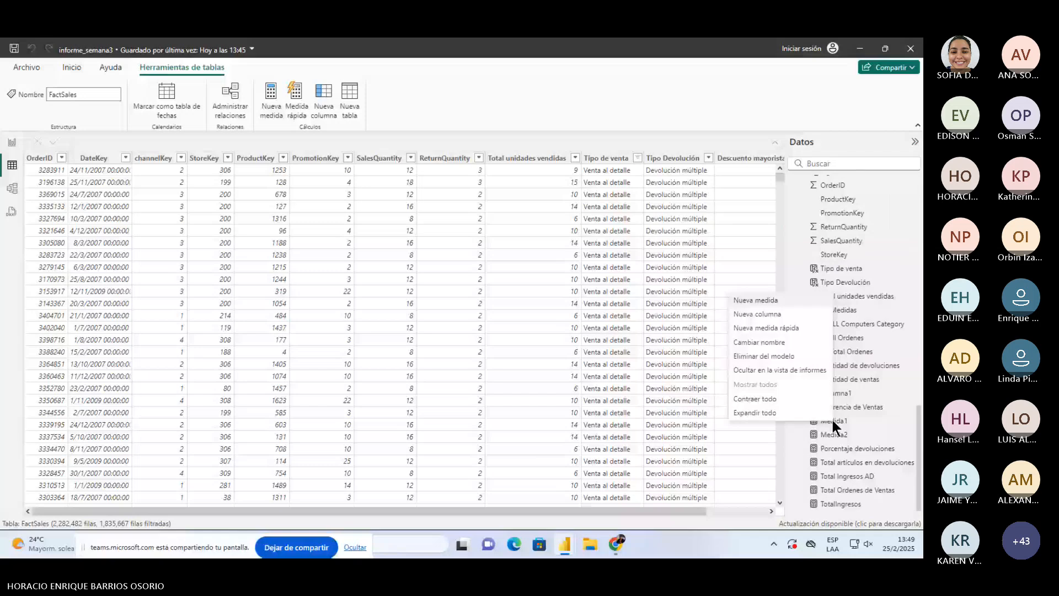
{"action": "left_click", "coordinate": [763, 357]}
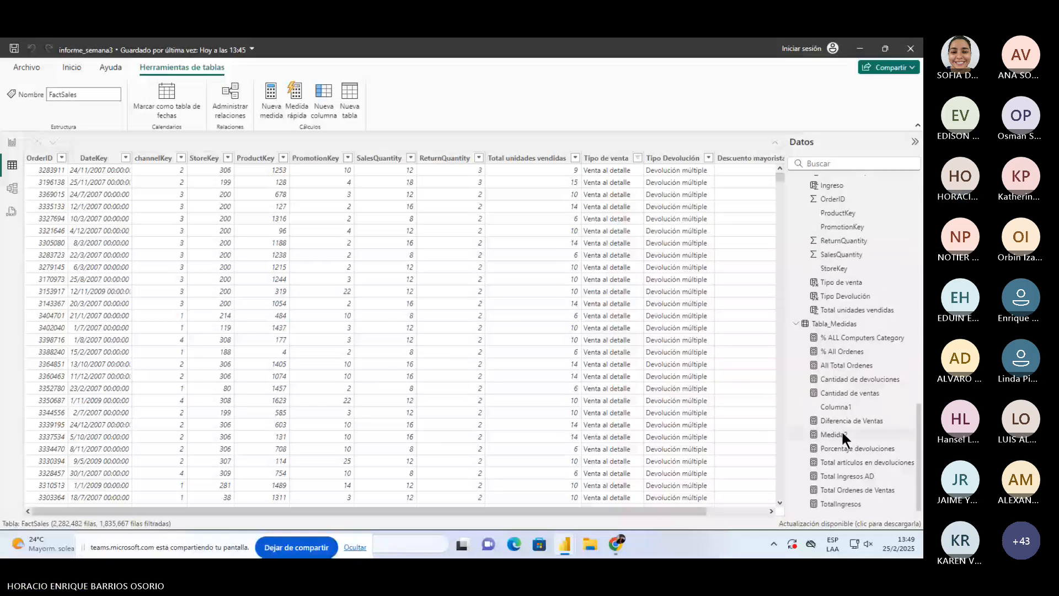
Delete the measure Medida2 from Tabla_Medidas in the model, and return to the report view.
{"action": "right_click", "coordinate": [842, 434]}
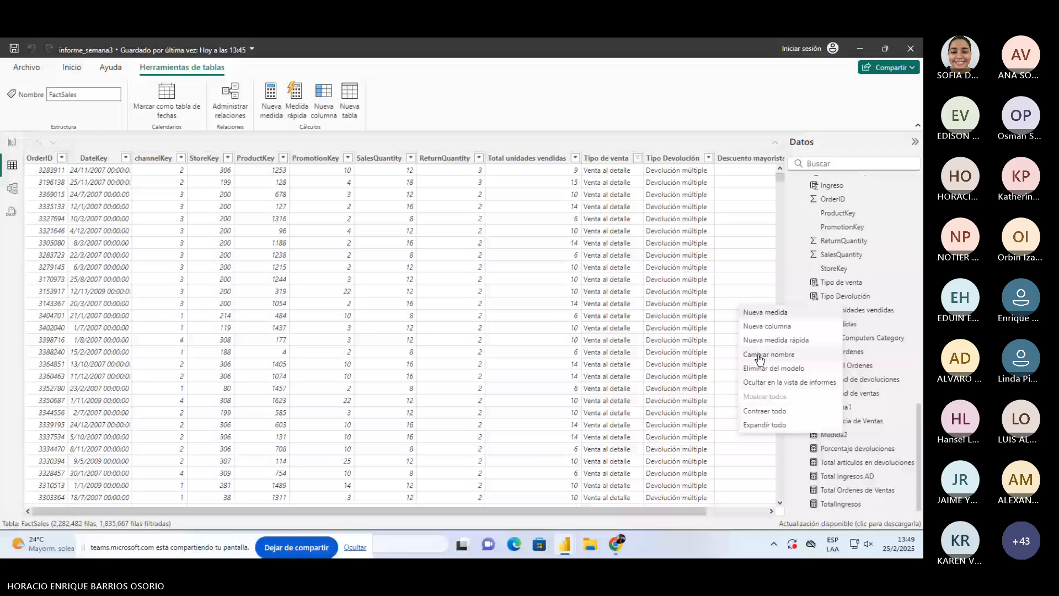
{"action": "left_click", "coordinate": [772, 368]}
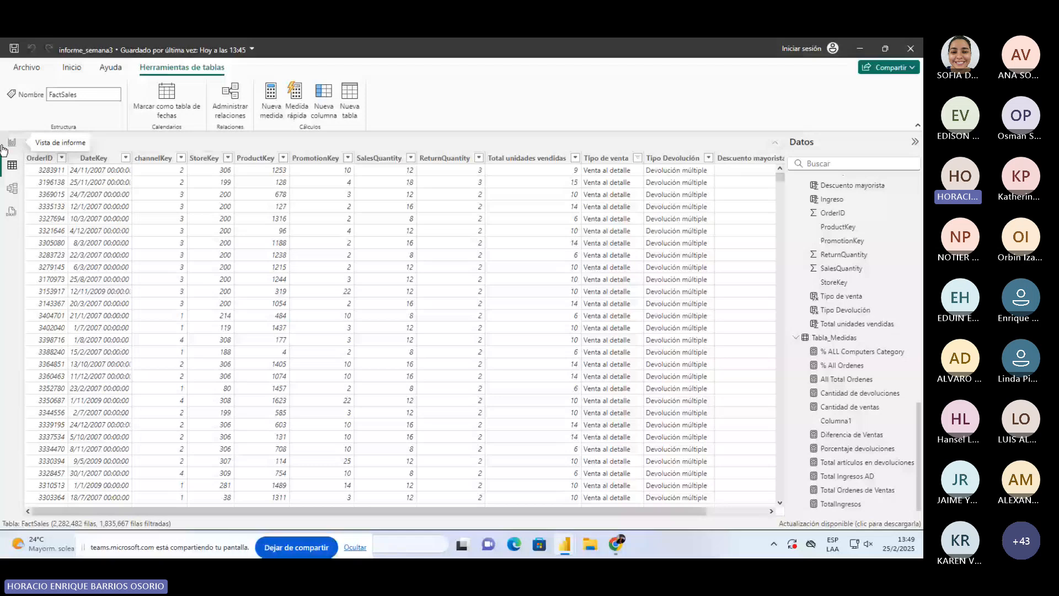
{"action": "left_click", "coordinate": [11, 143]}
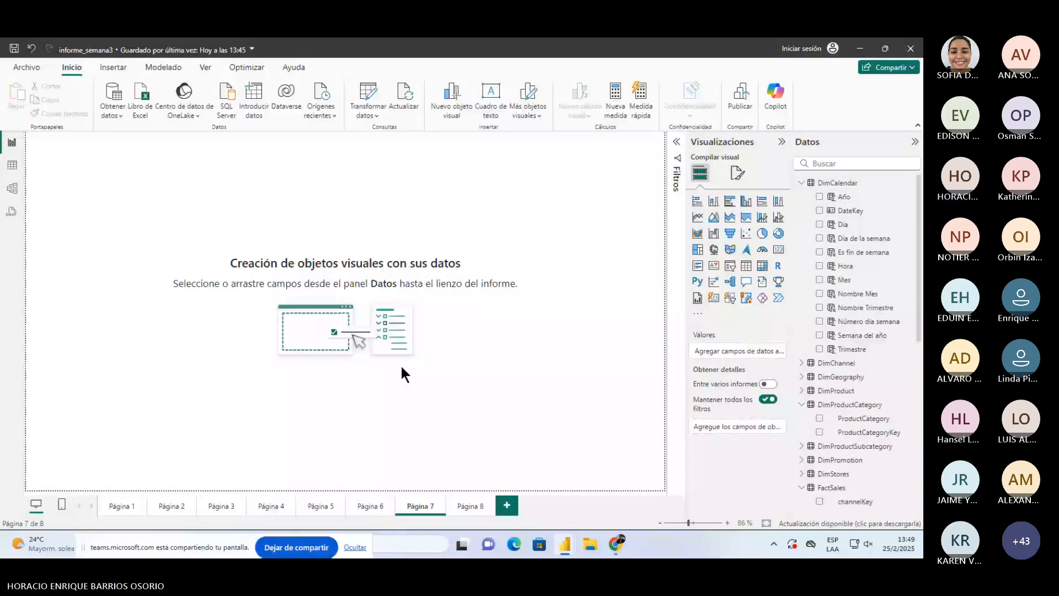
Insert a table visual on Página 7 and add the DimCalendar field Año without summarization.
{"action": "left_click", "coordinate": [214, 347]}
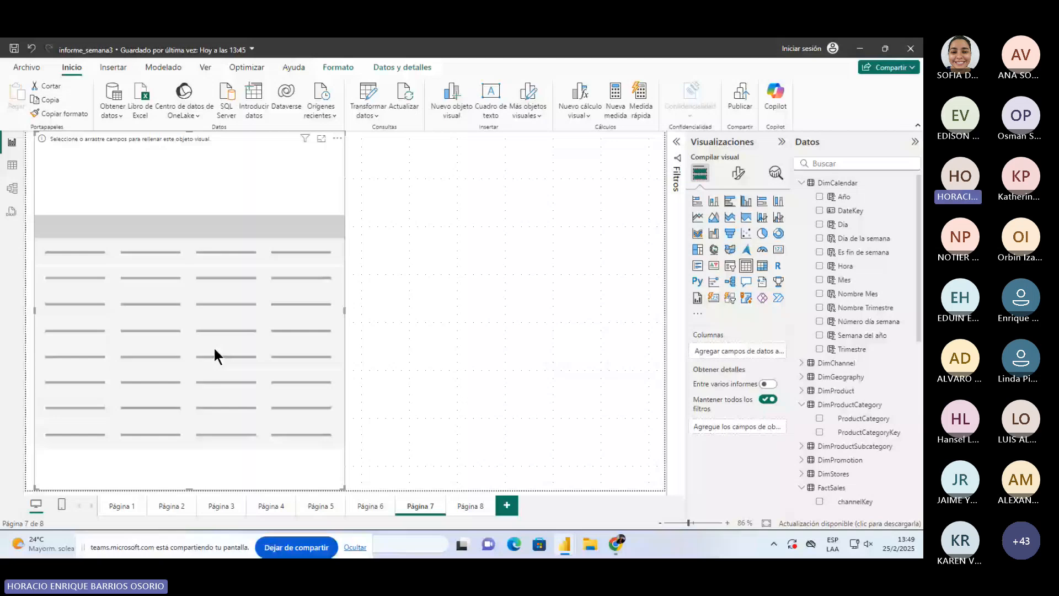
{"action": "key", "text": "alt+Tab"}
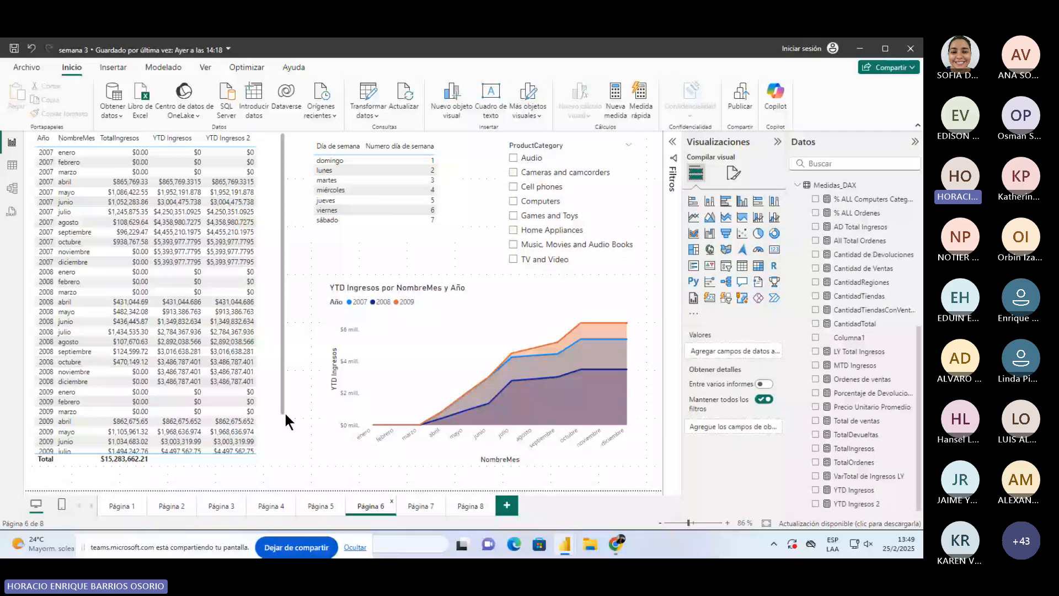
{"action": "left_click", "coordinate": [284, 413]}
{"action": "key", "text": "alt+Tab"}
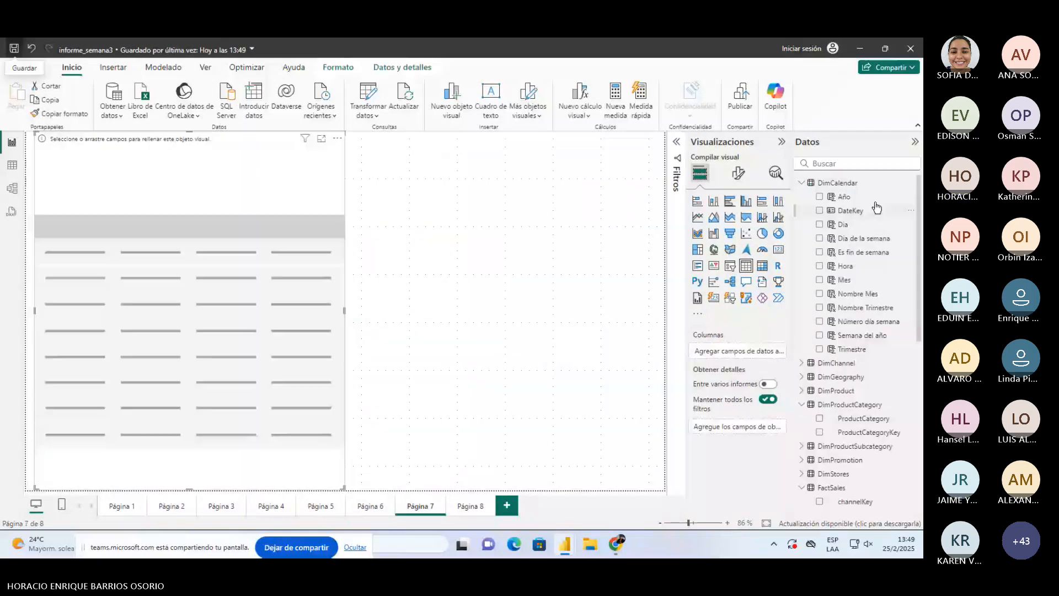
{"action": "left_click_drag", "start_coordinate": [846, 197], "coordinate": [773, 347]}
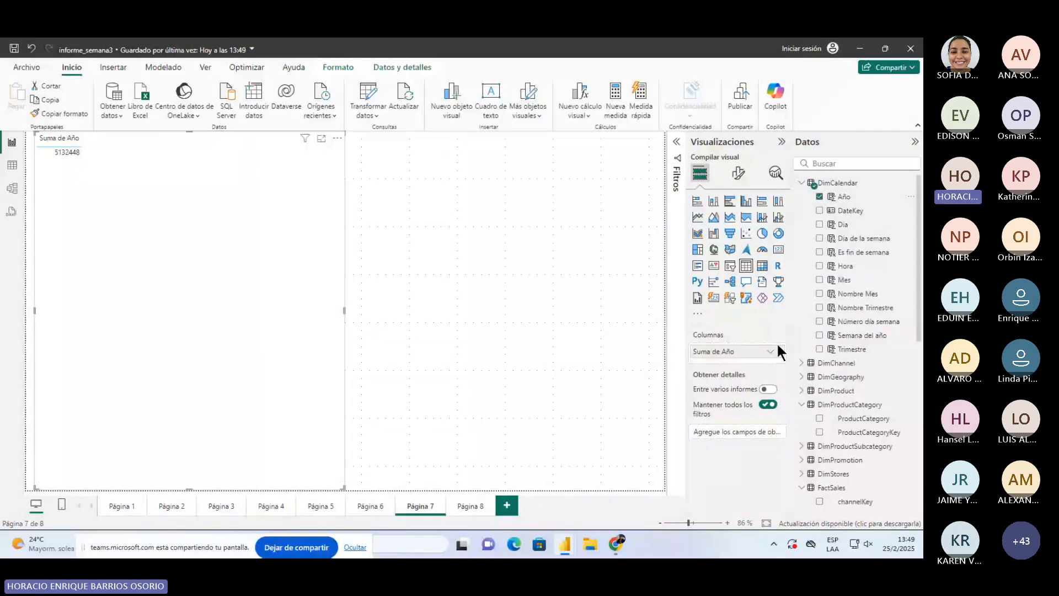
{"action": "left_click", "coordinate": [770, 352]}
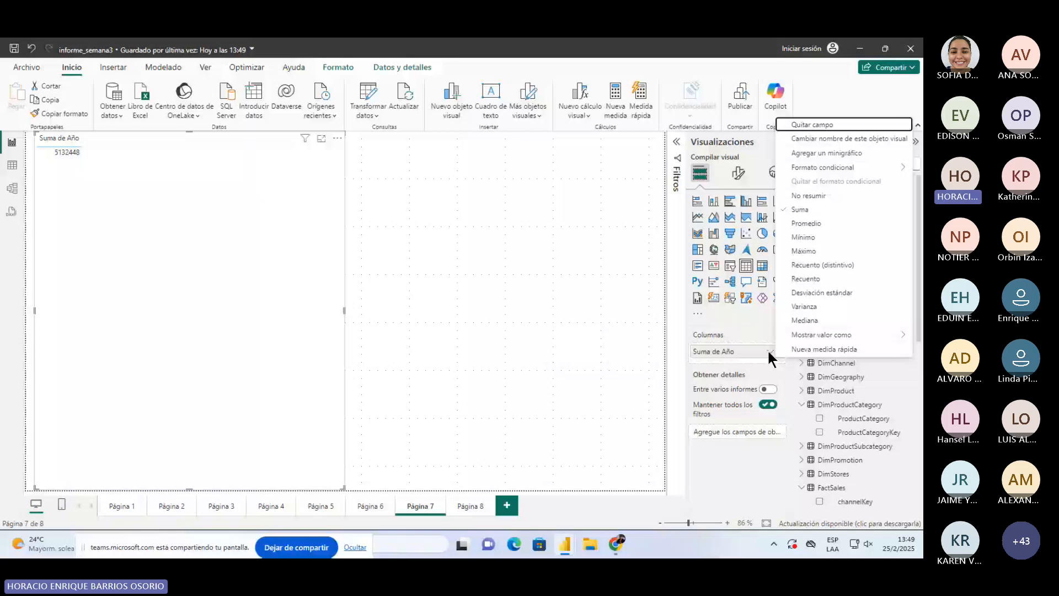
{"action": "left_click", "coordinate": [809, 195]}
Add Nombre Mes, renamed as Mes for this visual, and the TotalIngresos measure to the table.
{"action": "left_click_drag", "start_coordinate": [858, 295], "coordinate": [750, 365]}
{"action": "double_click", "coordinate": [709, 367]}
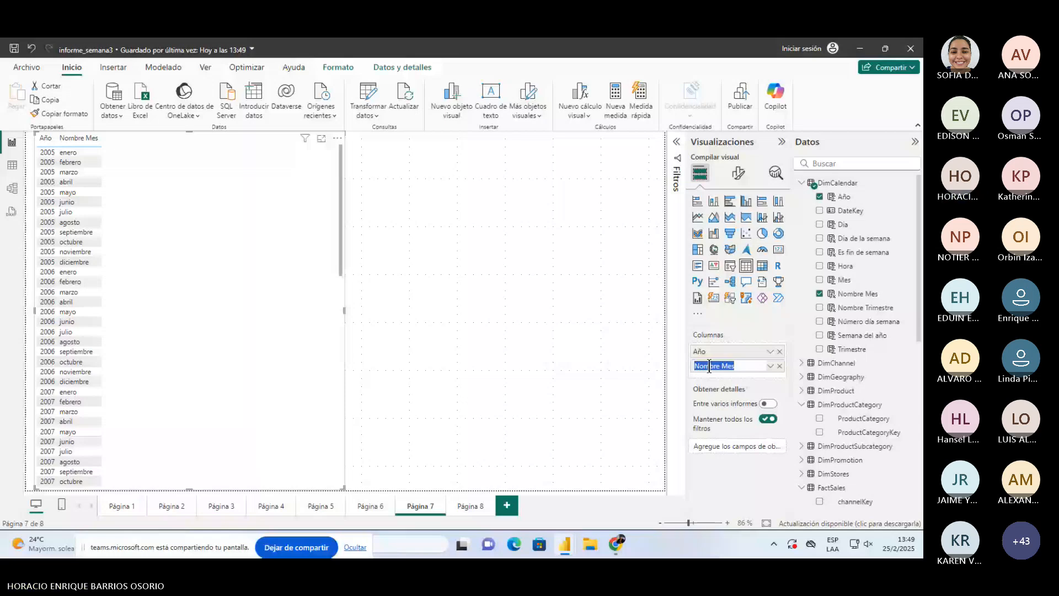
{"action": "type", "text": "Mes"}
{"action": "key", "text": "Return"}
{"action": "scroll", "coordinate": [858, 386], "scroll_direction": "down", "scroll_amount": 10}
{"action": "left_click_drag", "start_coordinate": [858, 504], "coordinate": [760, 402]}
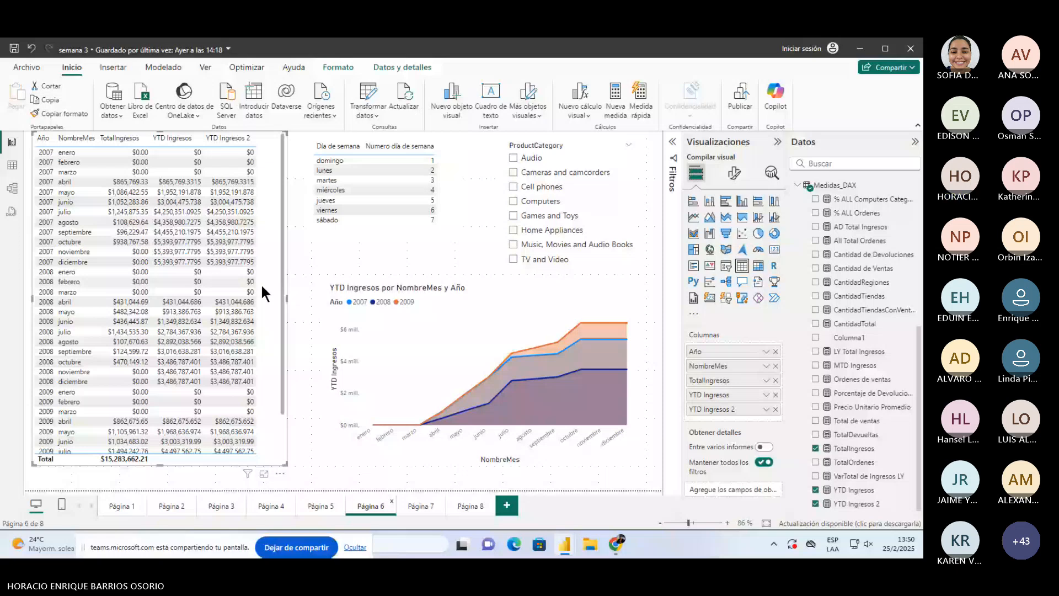
Examine the formulas of the YTD Ingresos 2 and YTD Ingresos measures in the semana 3 report.
{"action": "left_click", "coordinate": [857, 503]}
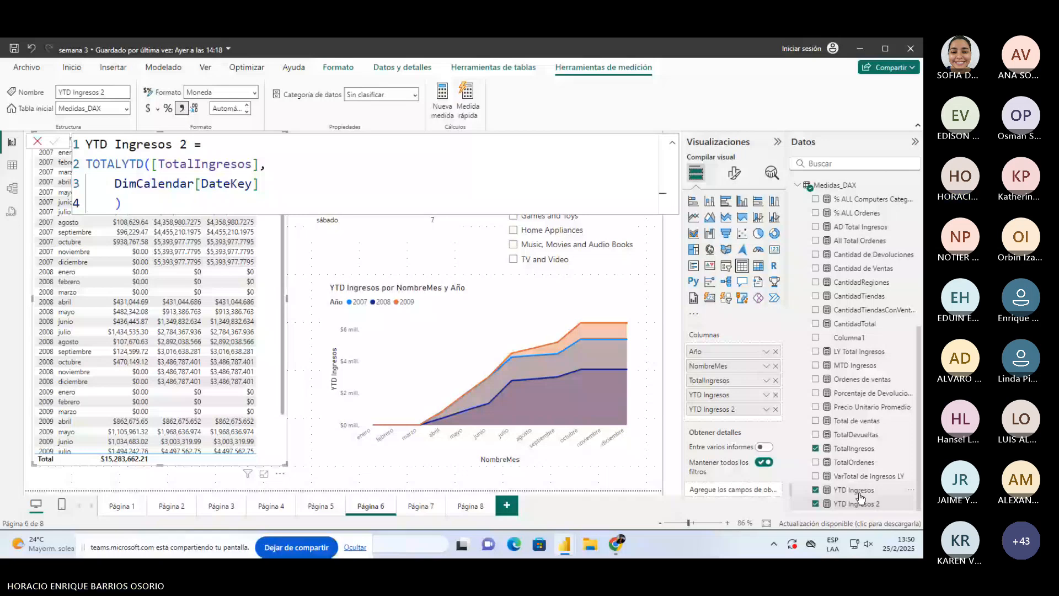
{"action": "left_click", "coordinate": [855, 490]}
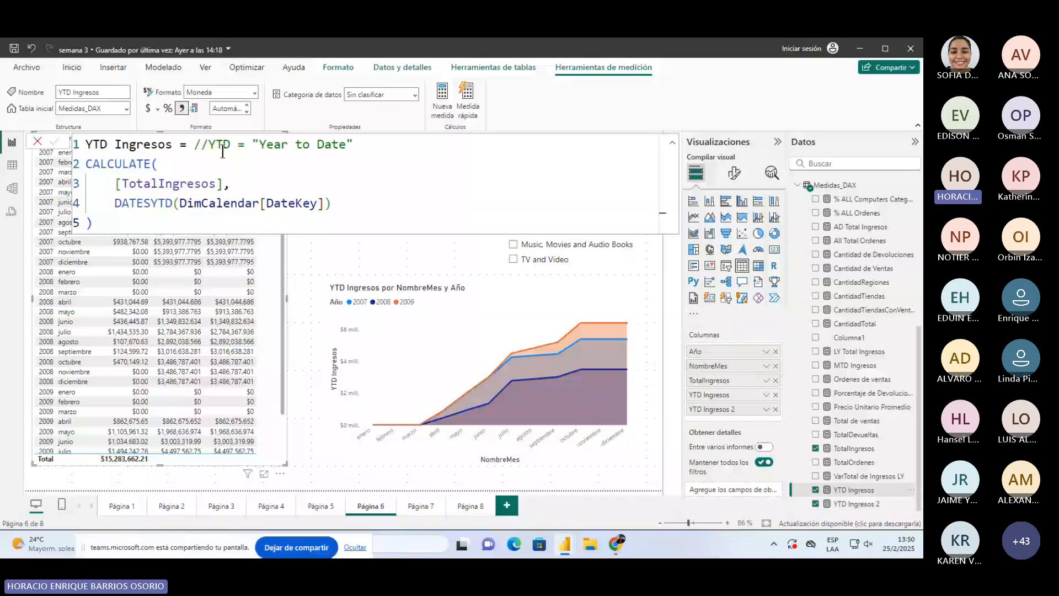
{"action": "left_click", "coordinate": [860, 493]}
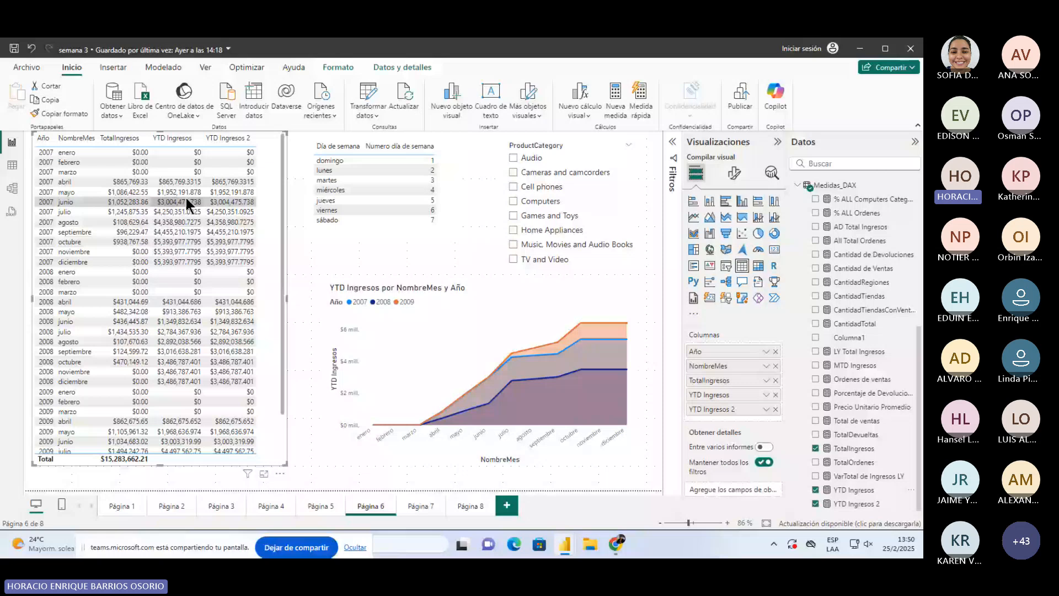
{"action": "key", "text": "alt+Tab"}
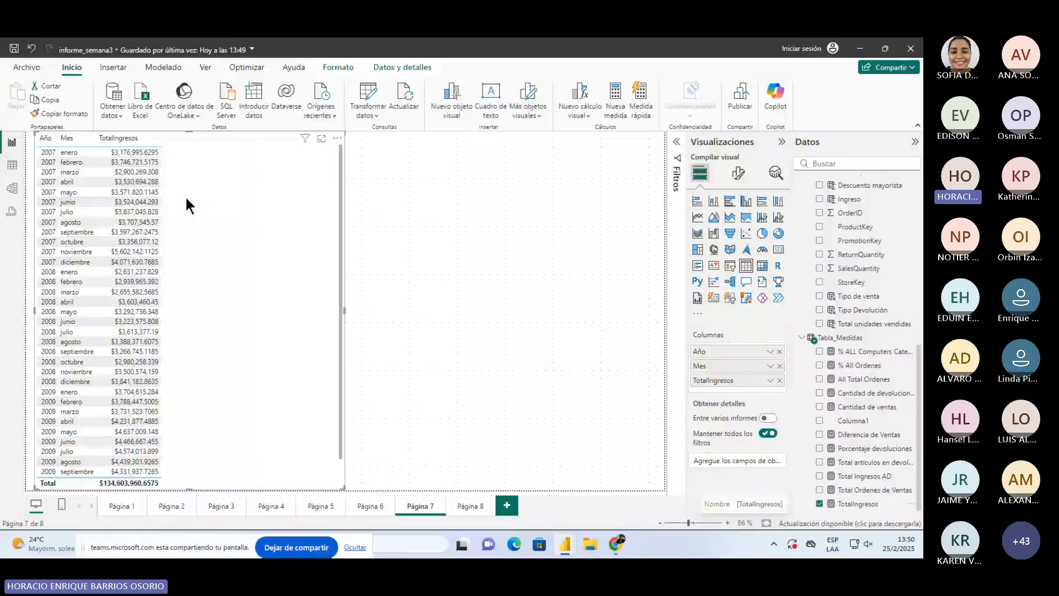
{"action": "key", "text": "alt+Tab"}
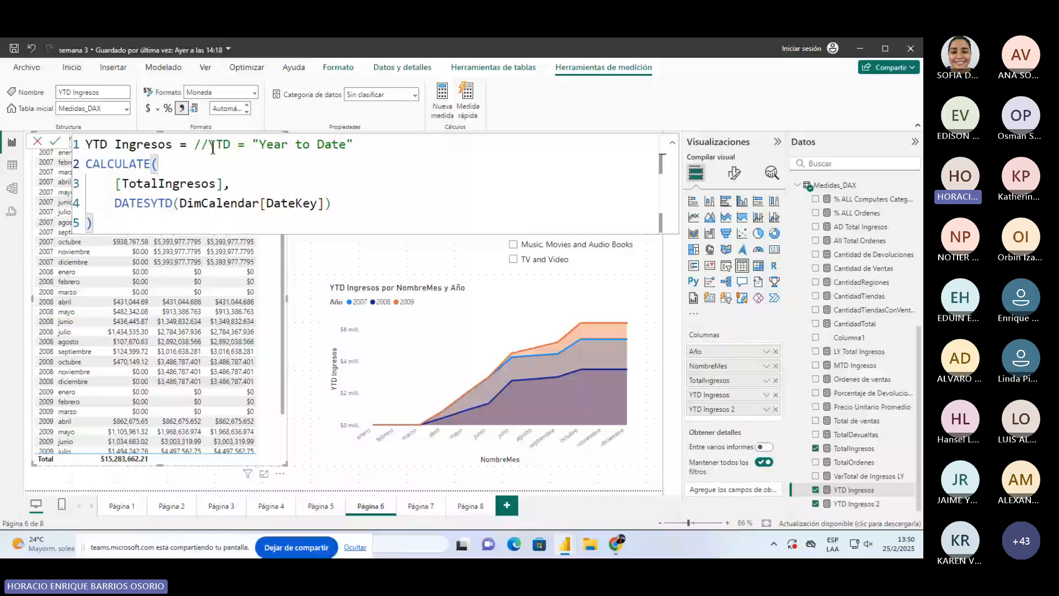
{"action": "left_click", "coordinate": [213, 145]}
{"action": "key", "text": "shift+End"}
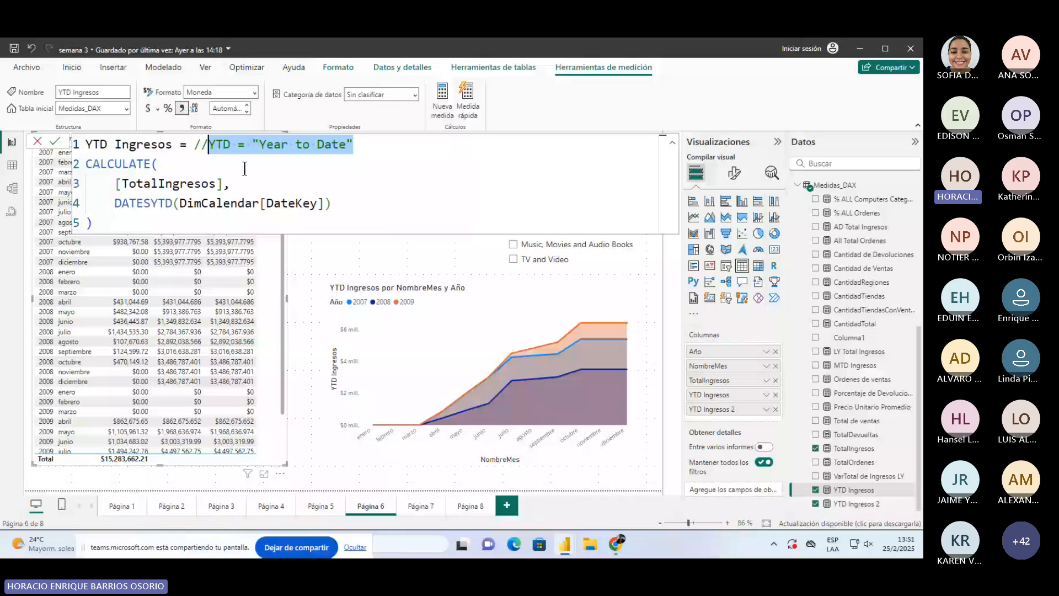
{"action": "left_click", "coordinate": [338, 148]}
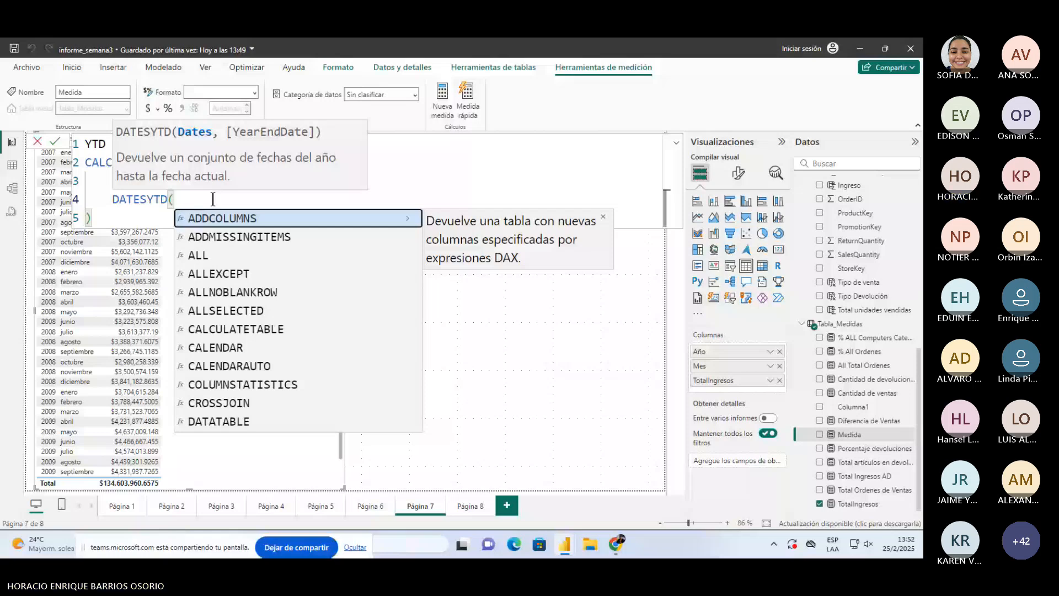
Create the measure YTD Ingresos = CALCULATE([TotalIngresos], DATESYTD(DimCalendar[DateKey])) in Tabla_Medidas of informe_semana3, with the comment //YTD = "Year to Date".
{"action": "type", "text": "dim"}
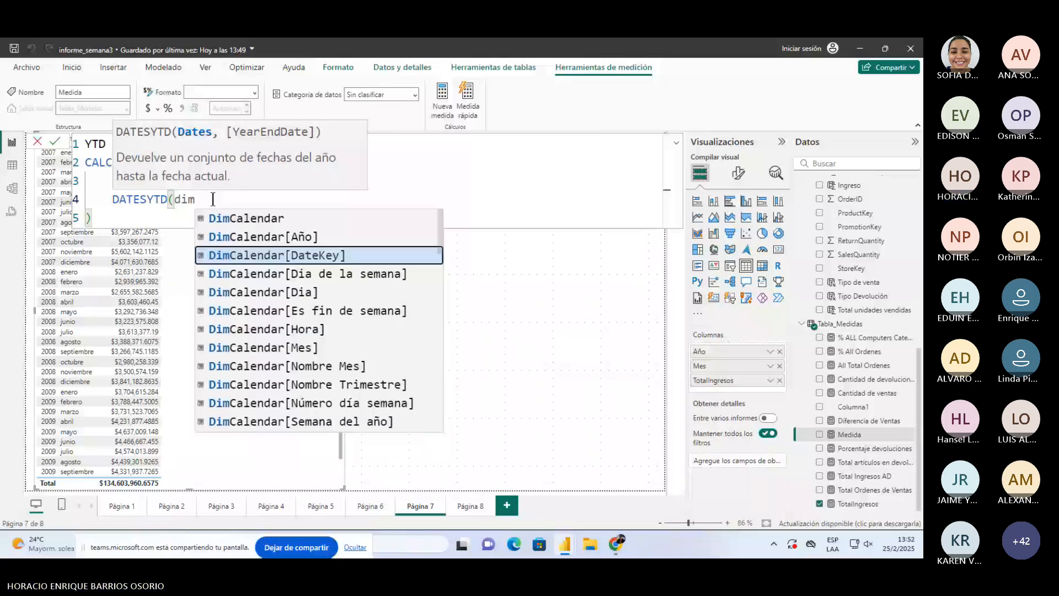
{"action": "key", "text": "Tab"}
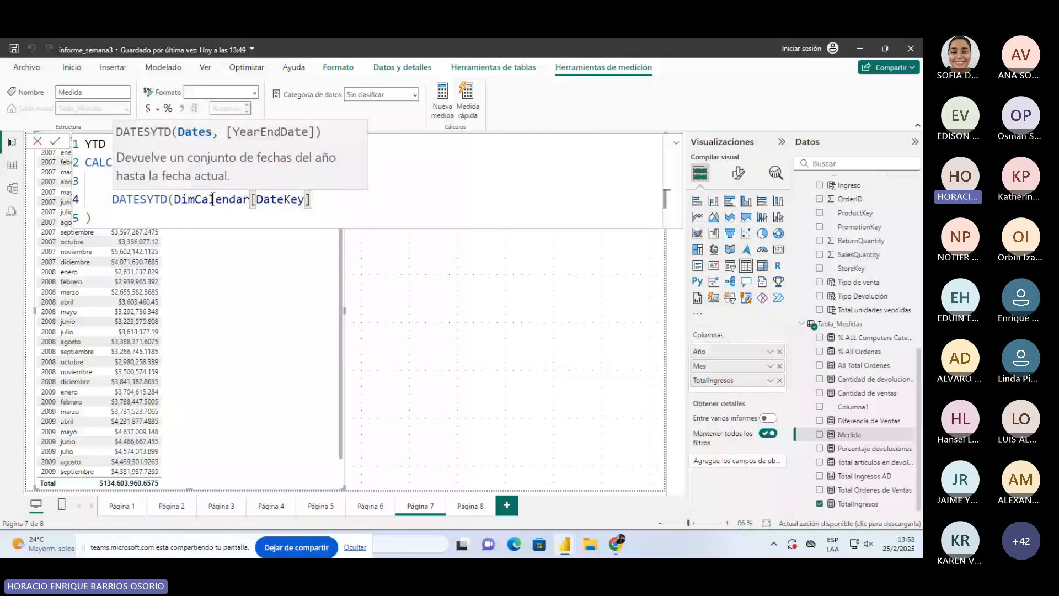
{"action": "type", "text": ",2"}
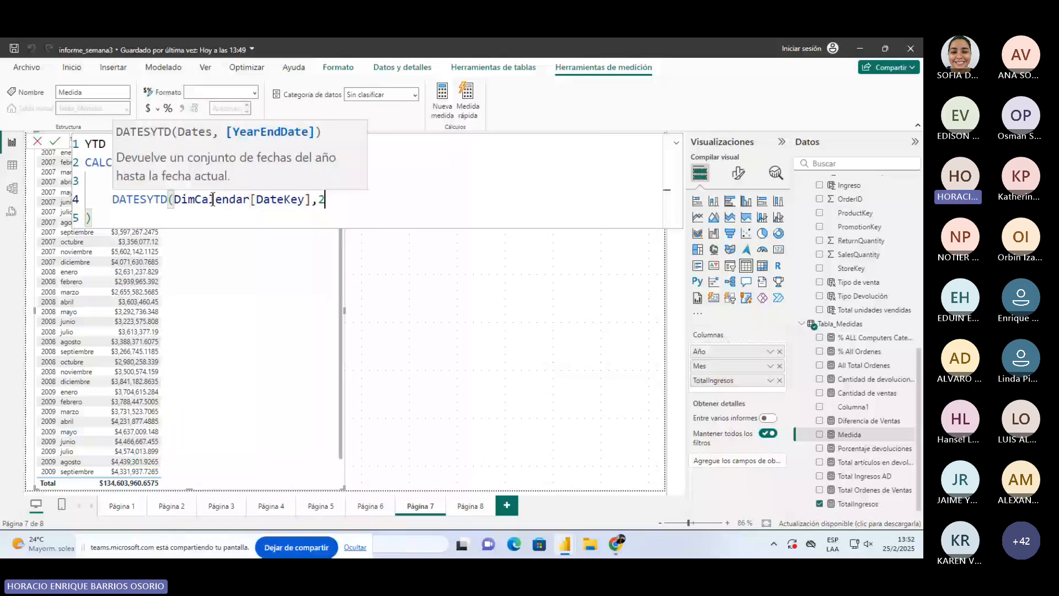
{"action": "key", "text": "BackSpace"}
{"action": "key", "text": "BackSpace"}
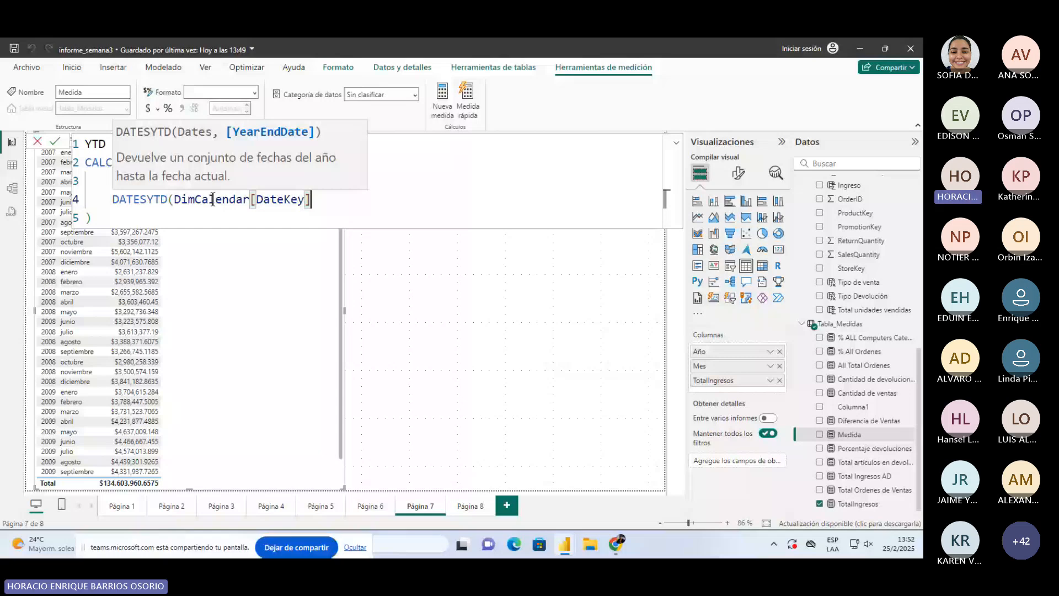
{"action": "type", "text": ")"}
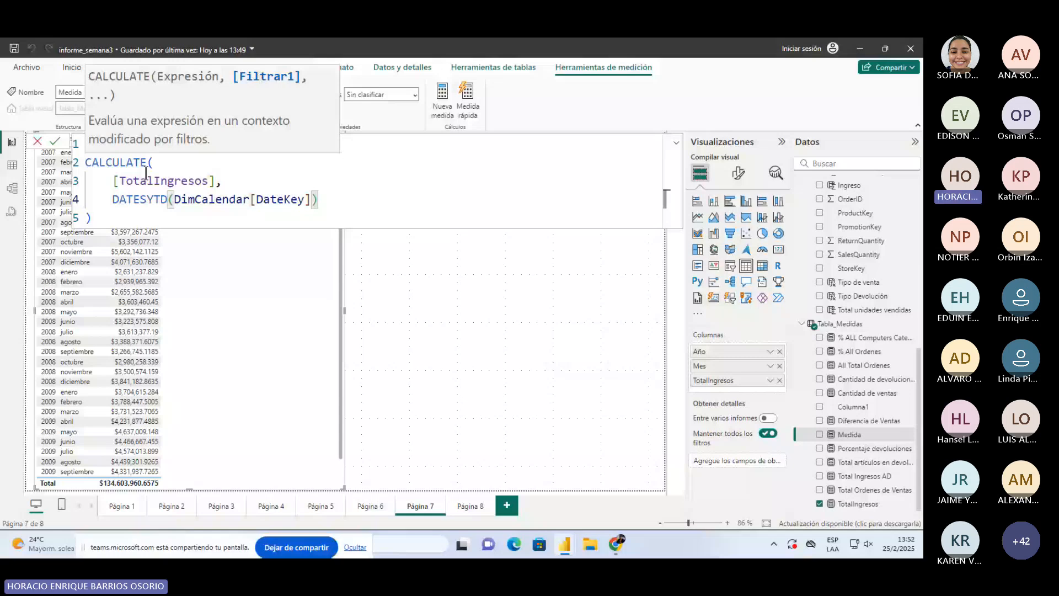
{"action": "left_click_drag", "start_coordinate": [113, 200], "coordinate": [319, 200]}
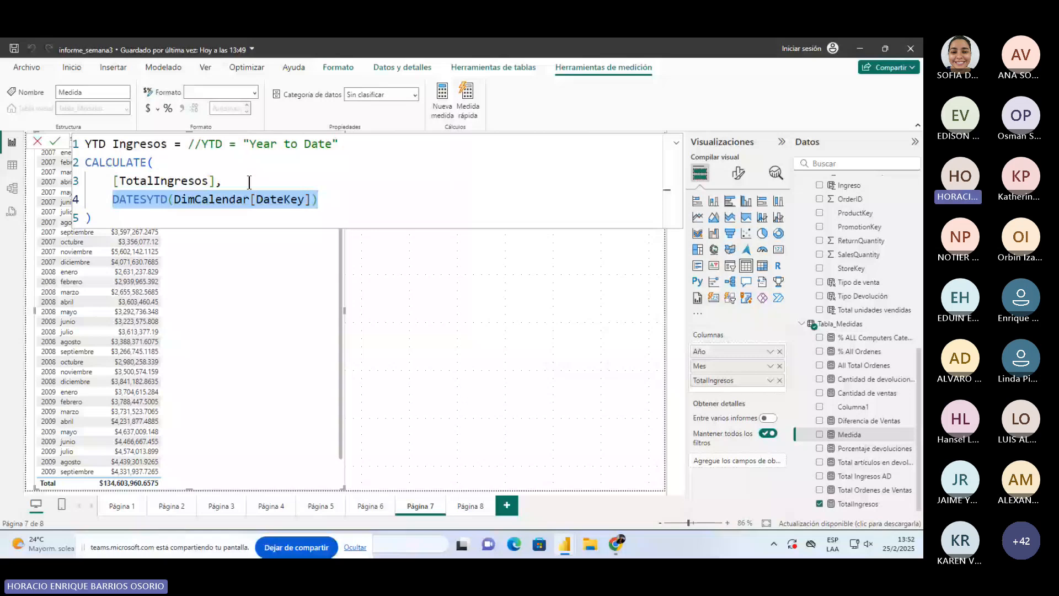
{"action": "left_click", "coordinate": [413, 333]}
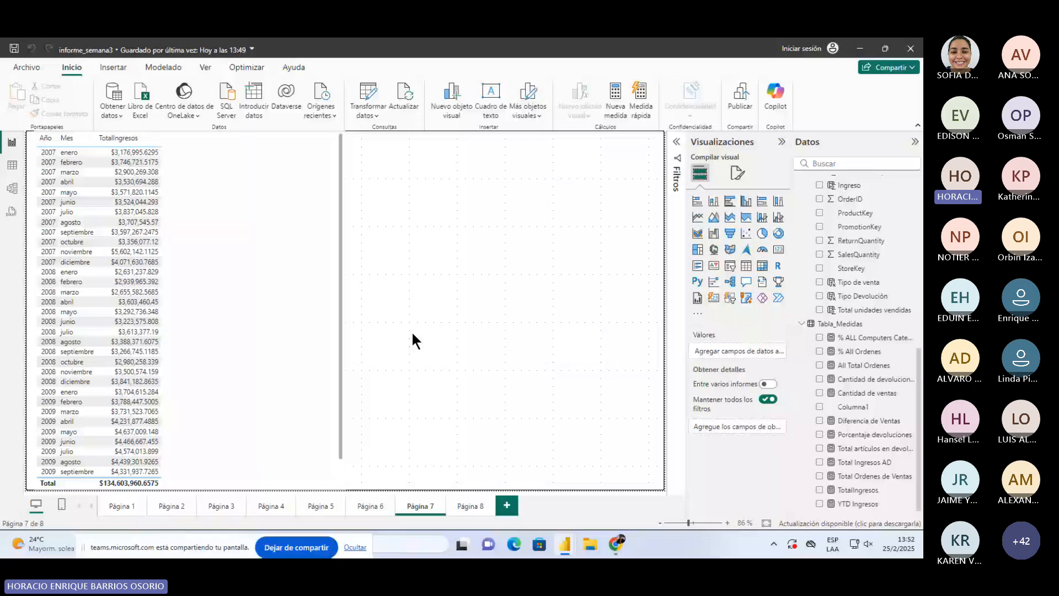
Format the YTD Ingresos measure as dollar currency and add it to the table with Año, Mes and TotalIngresos.
{"action": "left_click", "coordinate": [860, 505]}
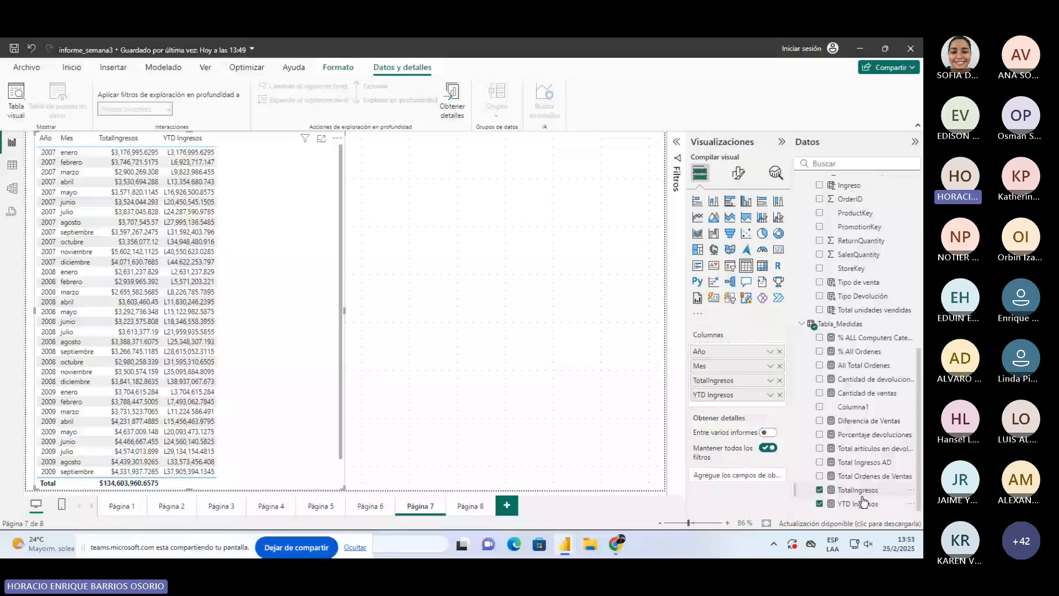
{"action": "left_click", "coordinate": [869, 507]}
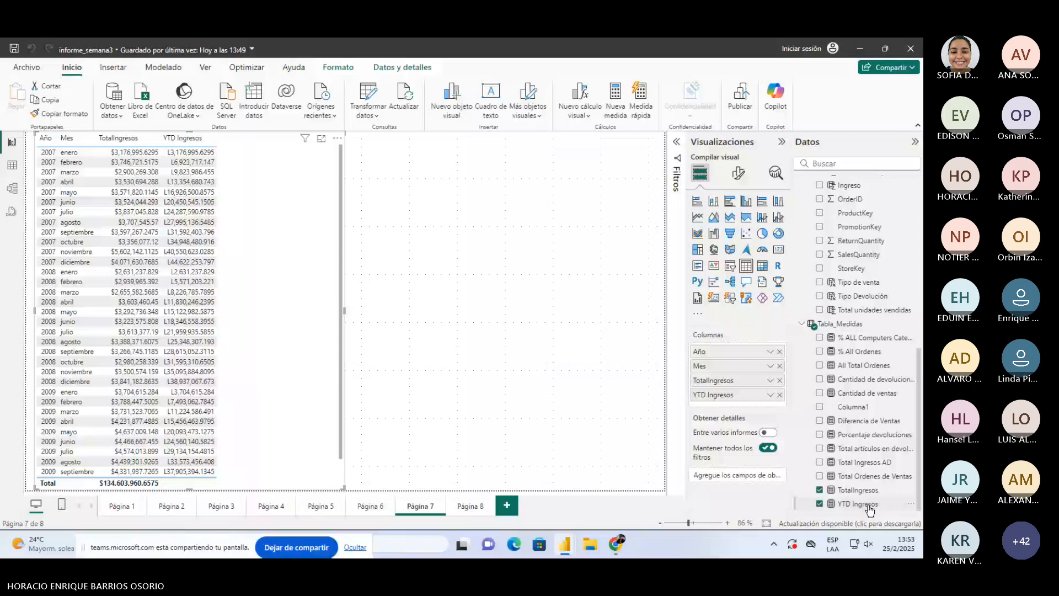
{"action": "left_click", "coordinate": [869, 506]}
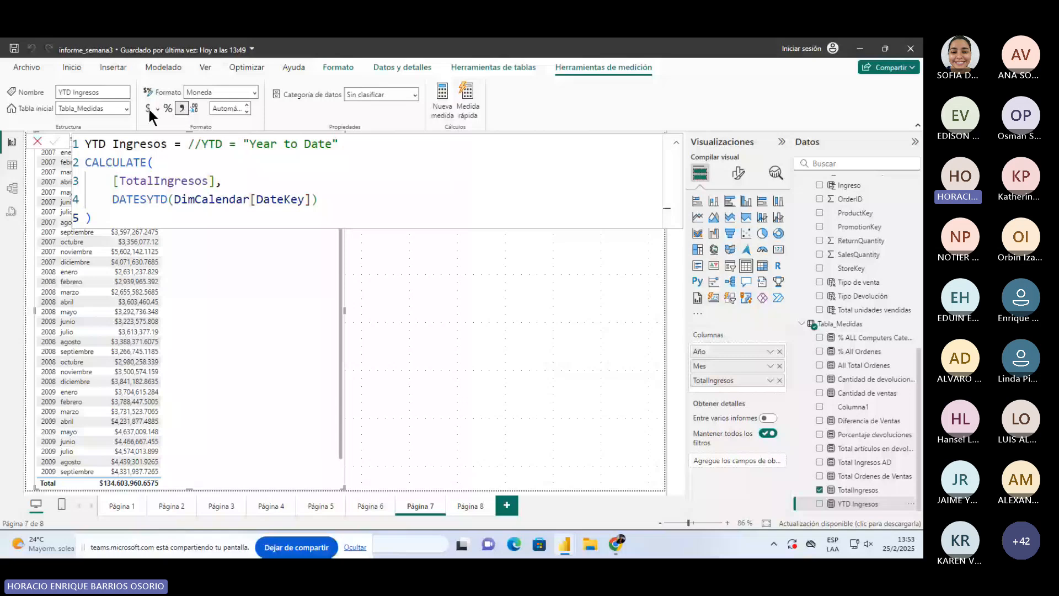
{"action": "left_click", "coordinate": [820, 505]}
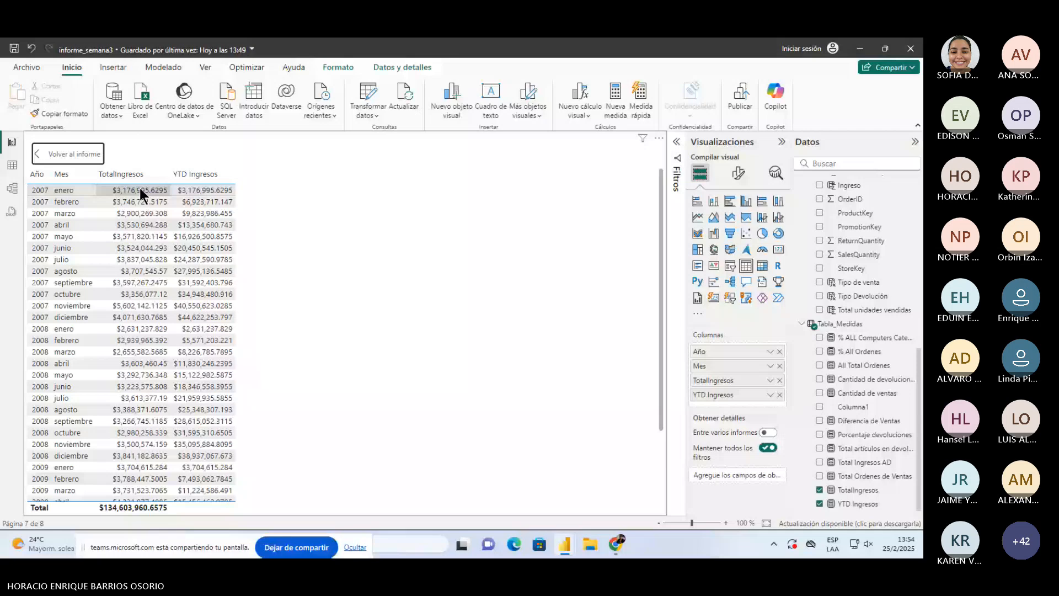
Review the monthly TotalIngresos and cumulative YTD Ingresos through 2009 in the enlarged table, and return to the report.
{"action": "scroll", "coordinate": [216, 433], "scroll_direction": "down", "scroll_amount": 1}
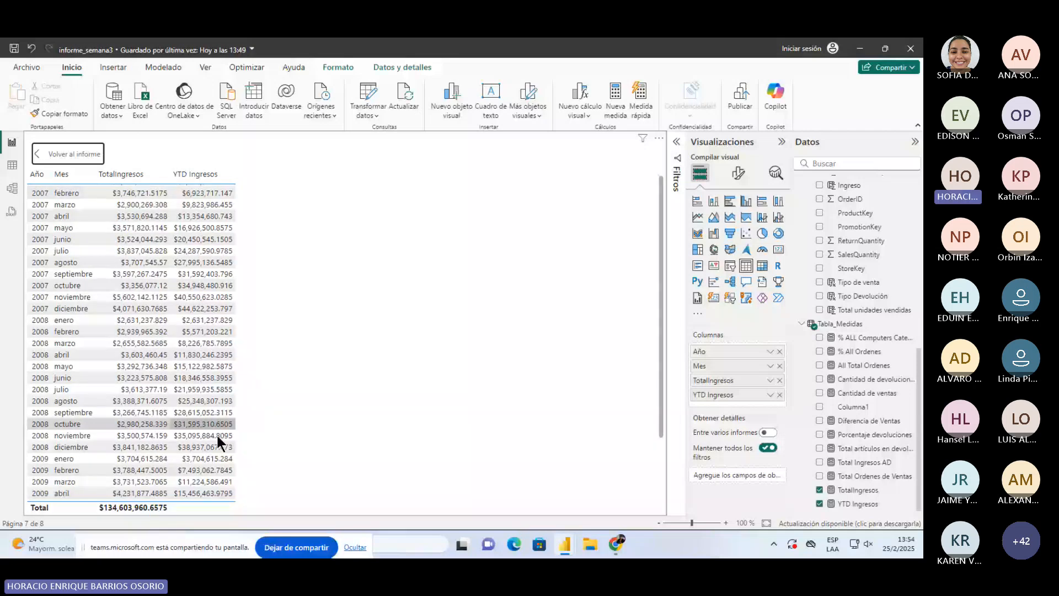
{"action": "scroll", "coordinate": [217, 433], "scroll_direction": "down", "scroll_amount": 3}
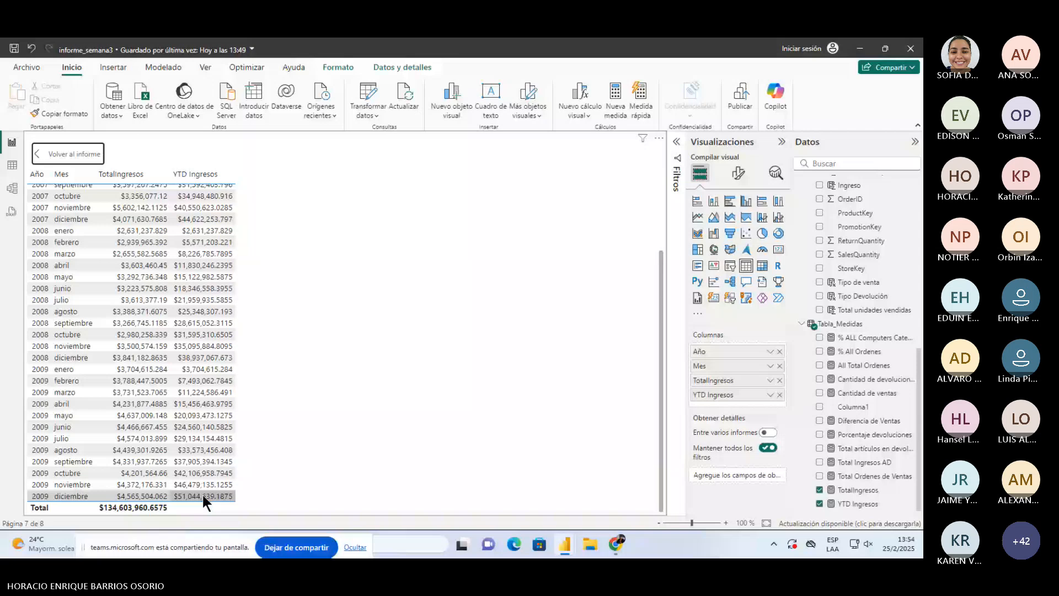
{"action": "scroll", "coordinate": [206, 475], "scroll_direction": "up", "scroll_amount": 1}
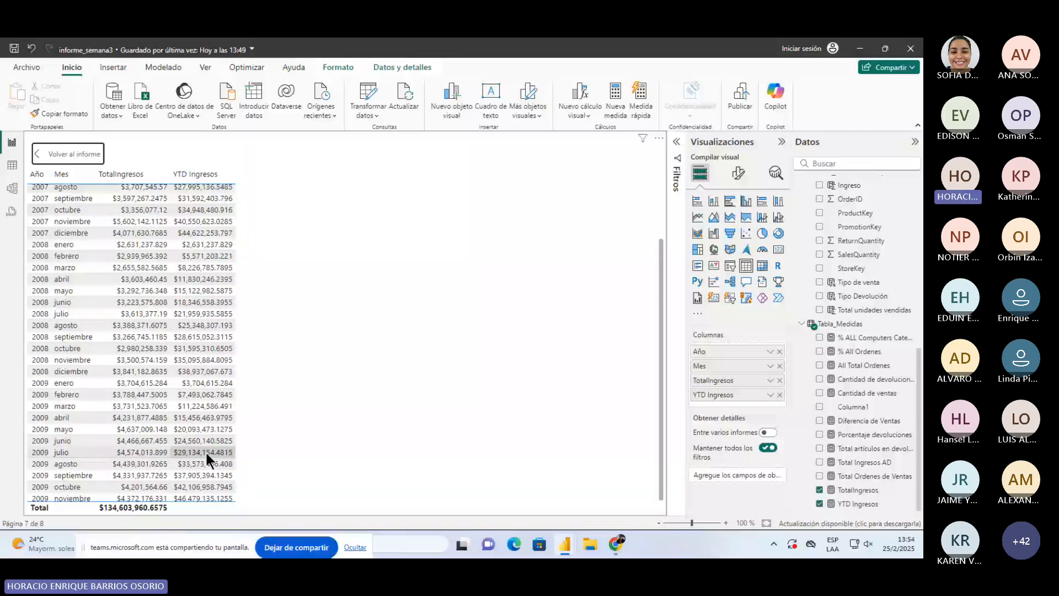
{"action": "left_click", "coordinate": [71, 153]}
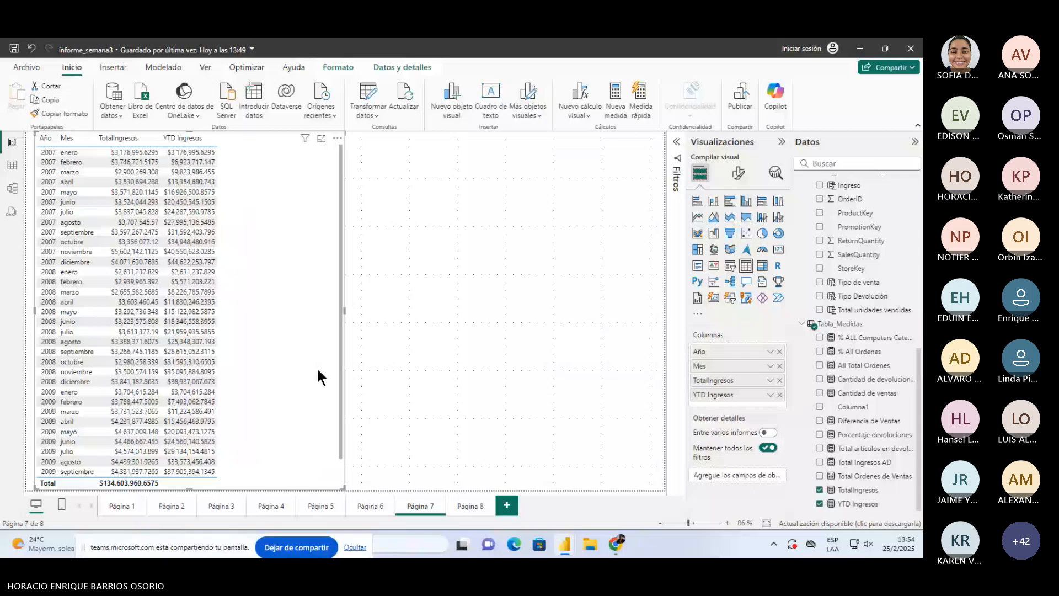
Glance at the YTD Ingresos formula in the semana 3 report, and save the informe_semana3 report.
{"action": "key", "text": "alt+Tab"}
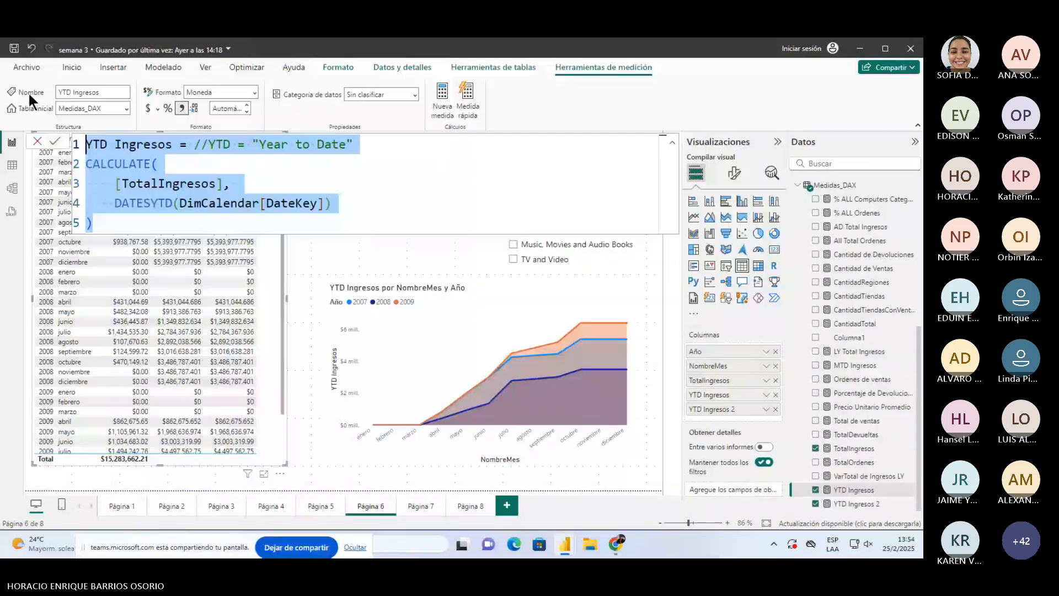
{"action": "key", "text": "alt+Tab"}
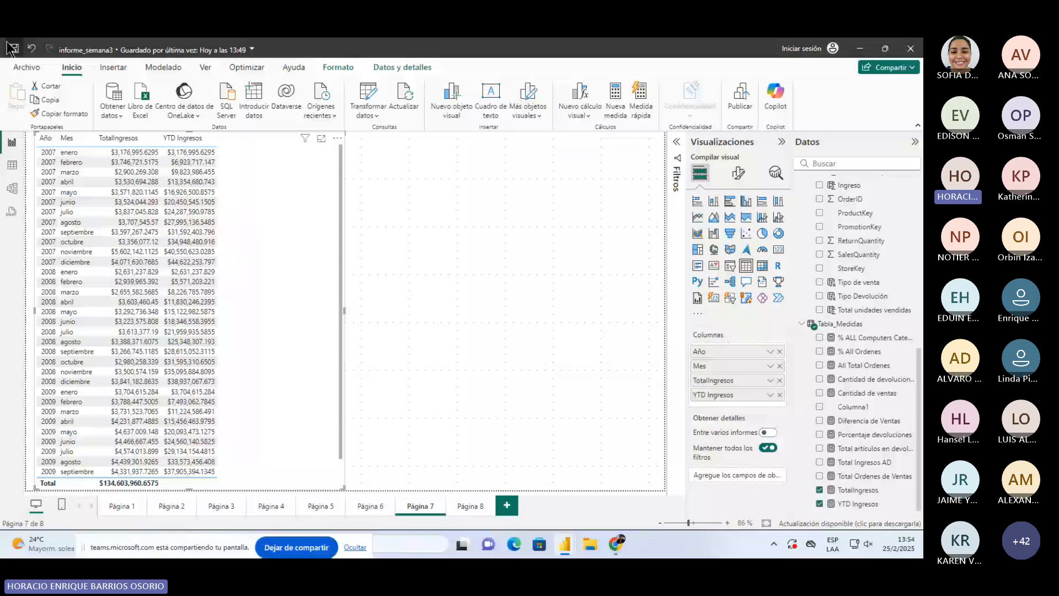
{"action": "left_click", "coordinate": [13, 48]}
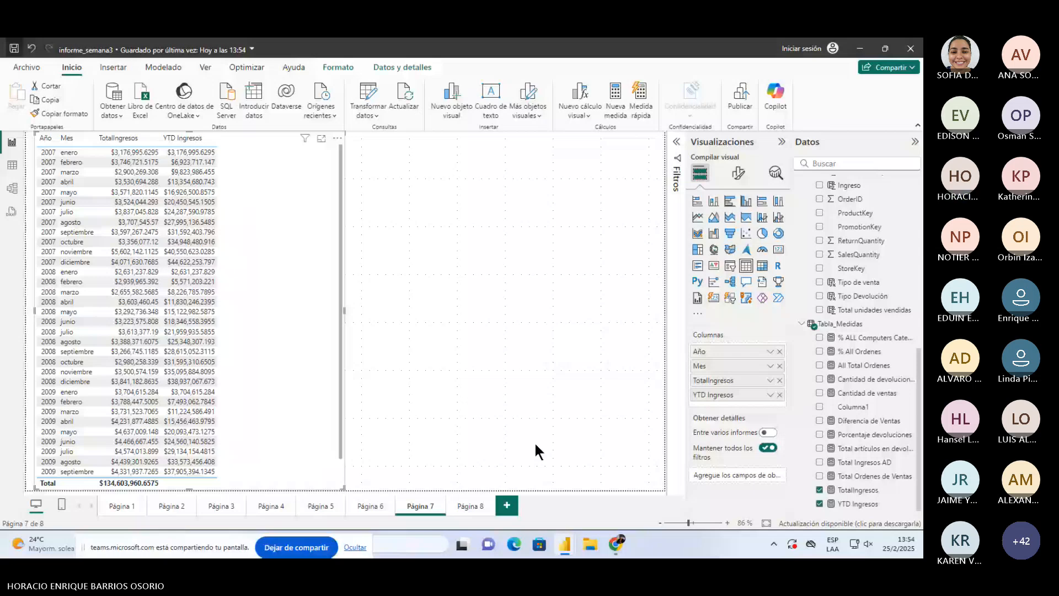
Switch to the browser and open the Instrucciones TAREA 3 de Curso de Power BI page from the course TEMARIO.
{"action": "key", "text": "alt+Tab"}
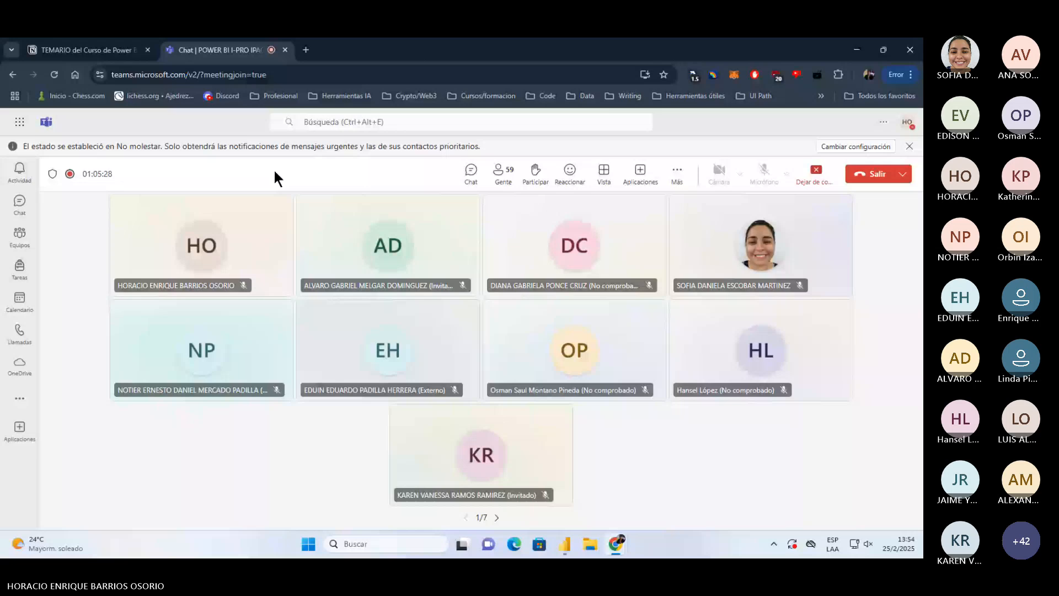
{"action": "left_click", "coordinate": [88, 50]}
{"action": "left_click", "coordinate": [591, 146]}
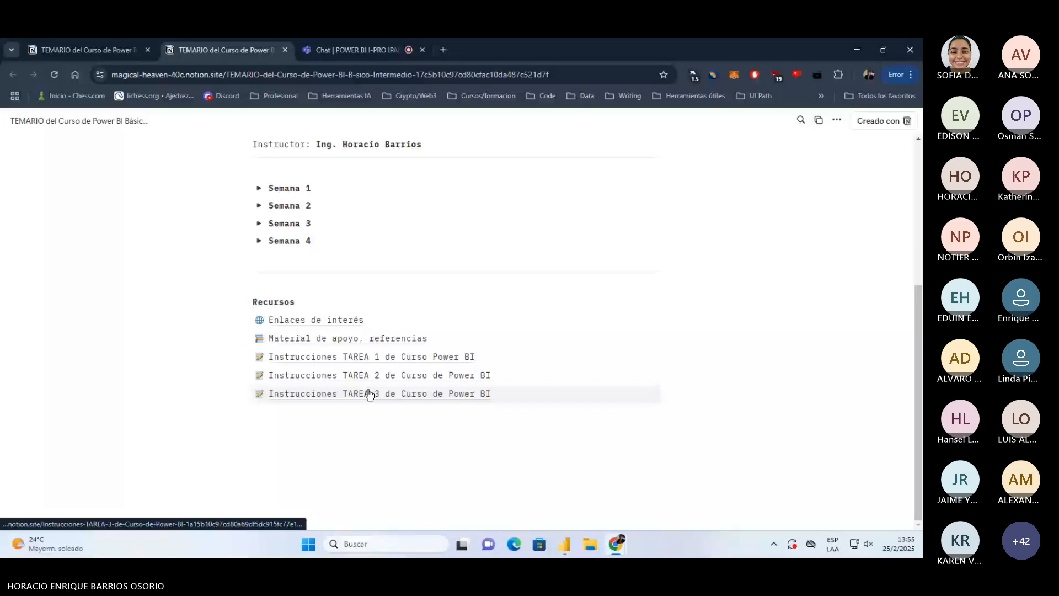
{"action": "left_click", "coordinate": [366, 392]}
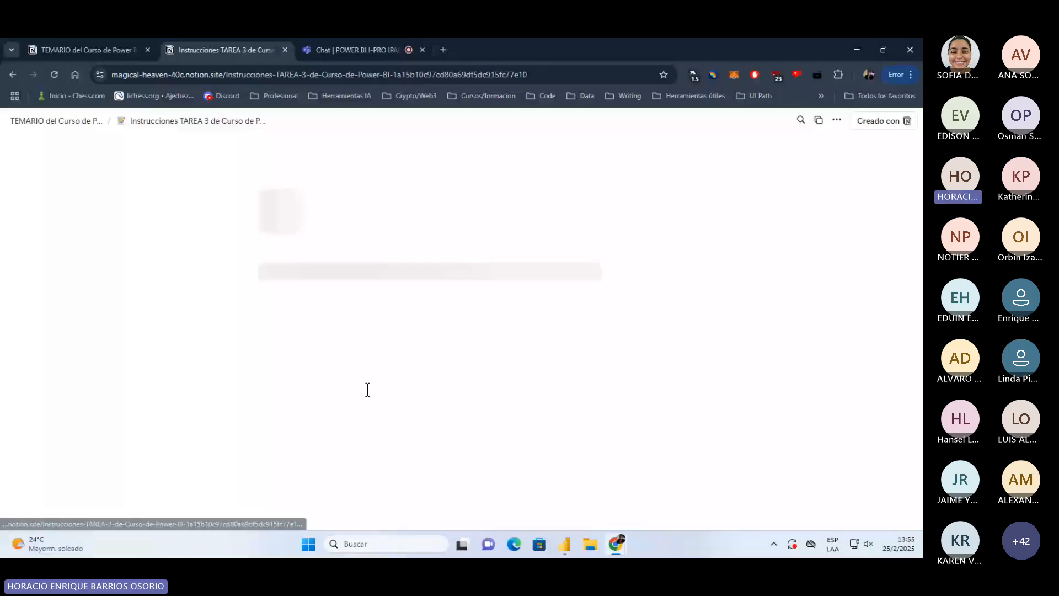
Review the visual layout, Creación de Medidas con DAX and Medidas adicionales sections of the TAREA 3 instructions.
{"action": "scroll", "coordinate": [367, 390], "scroll_direction": "down", "scroll_amount": 7}
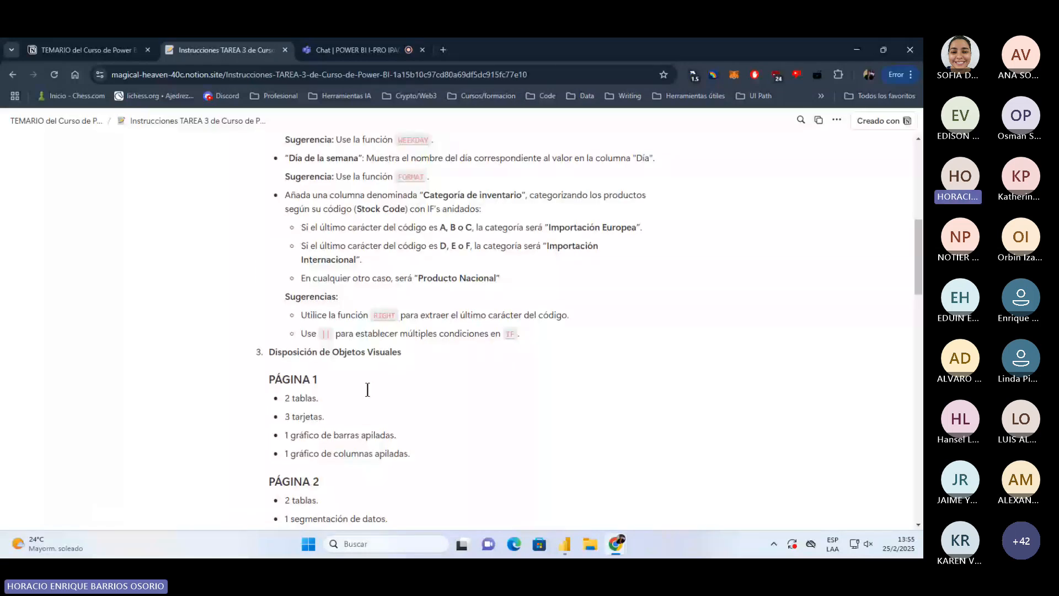
{"action": "scroll", "coordinate": [367, 390], "scroll_direction": "down", "scroll_amount": 5}
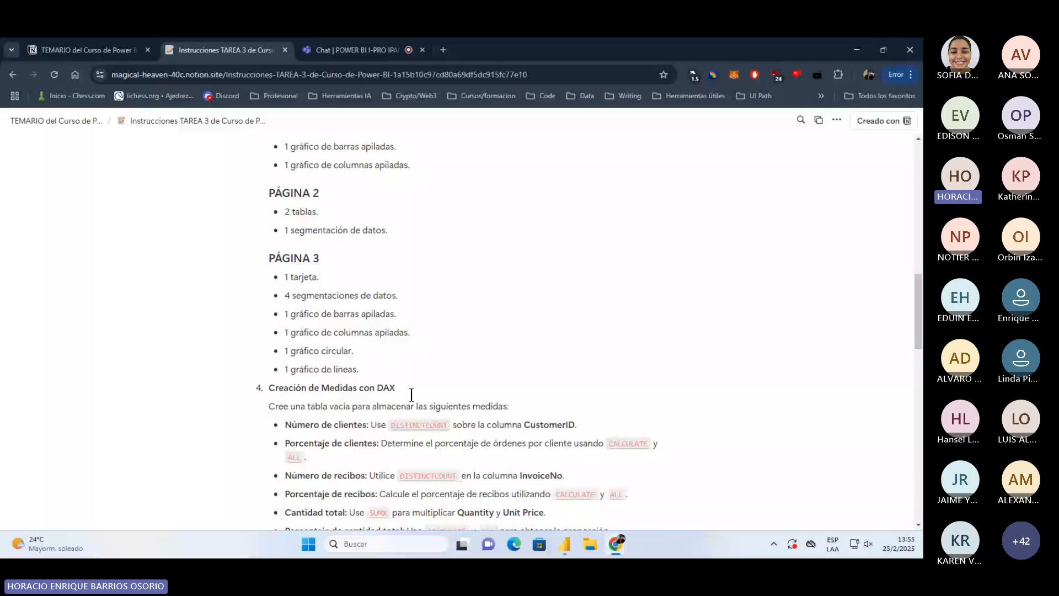
{"action": "scroll", "coordinate": [412, 394], "scroll_direction": "down", "scroll_amount": 4}
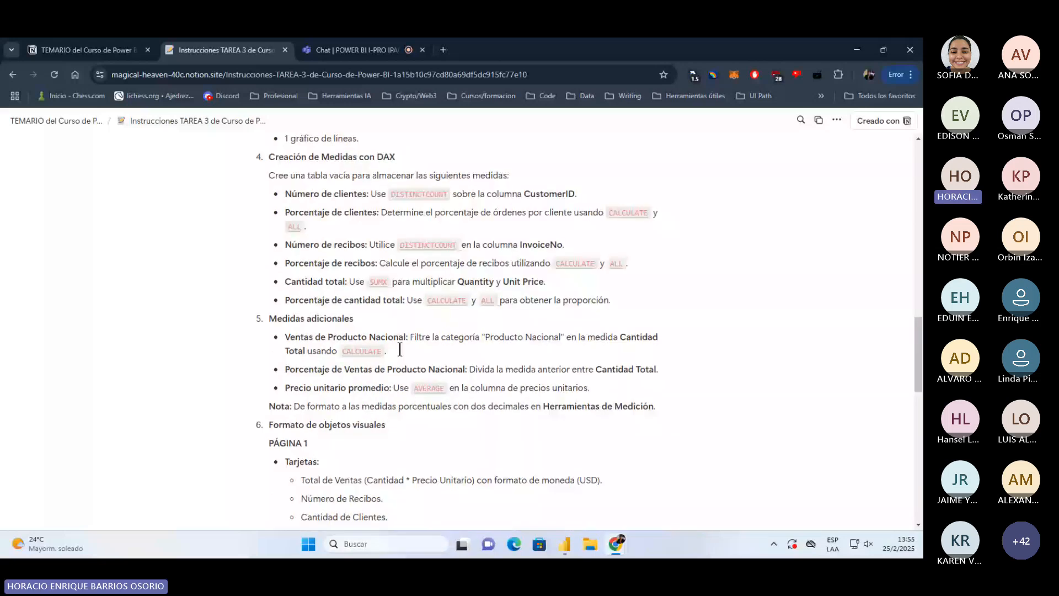
{"action": "scroll", "coordinate": [402, 349], "scroll_direction": "down", "scroll_amount": 1}
{"action": "scroll", "coordinate": [404, 347], "scroll_direction": "down", "scroll_amount": 1}
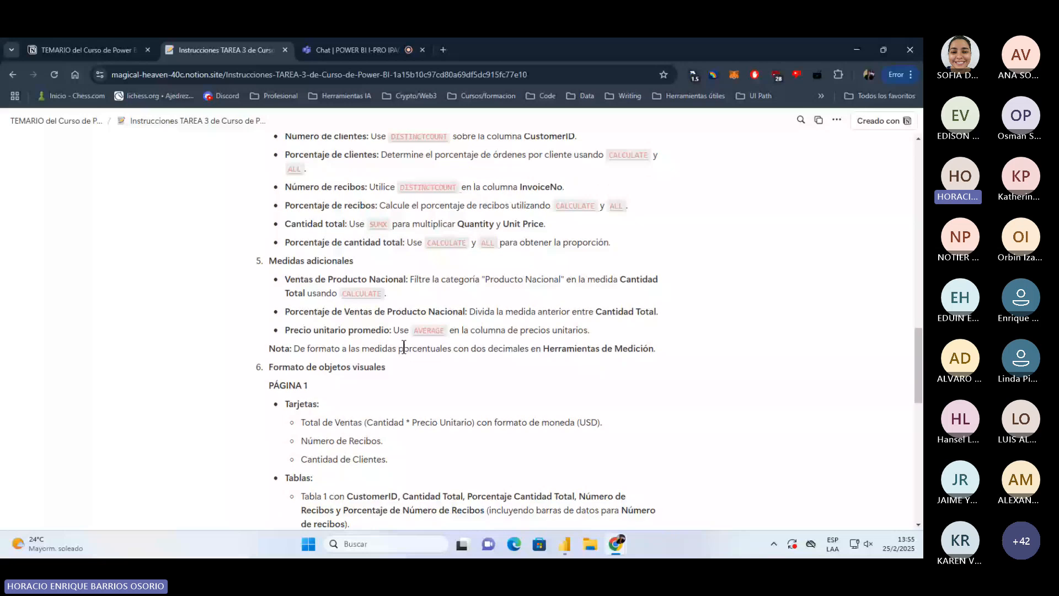
{"action": "scroll", "coordinate": [404, 347], "scroll_direction": "up", "scroll_amount": 3}
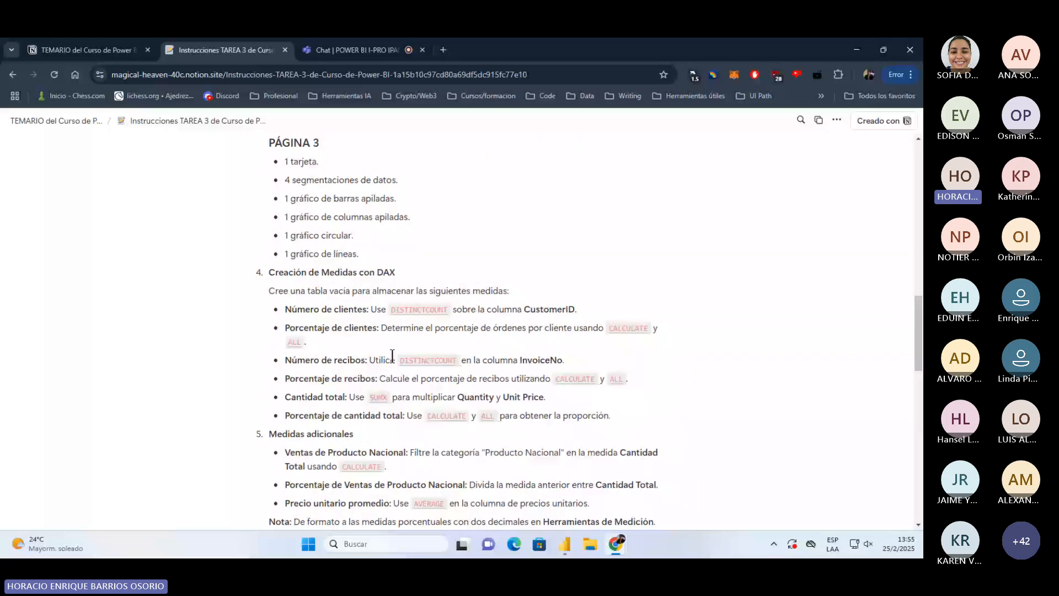
{"action": "triple_click", "coordinate": [647, 371]}
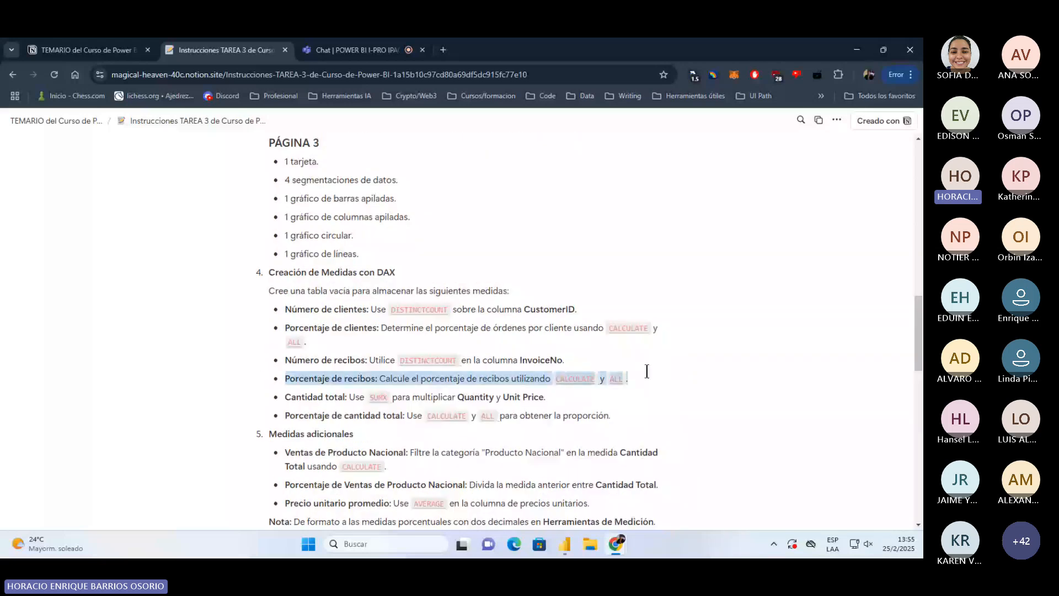
{"action": "left_click", "coordinate": [639, 379]}
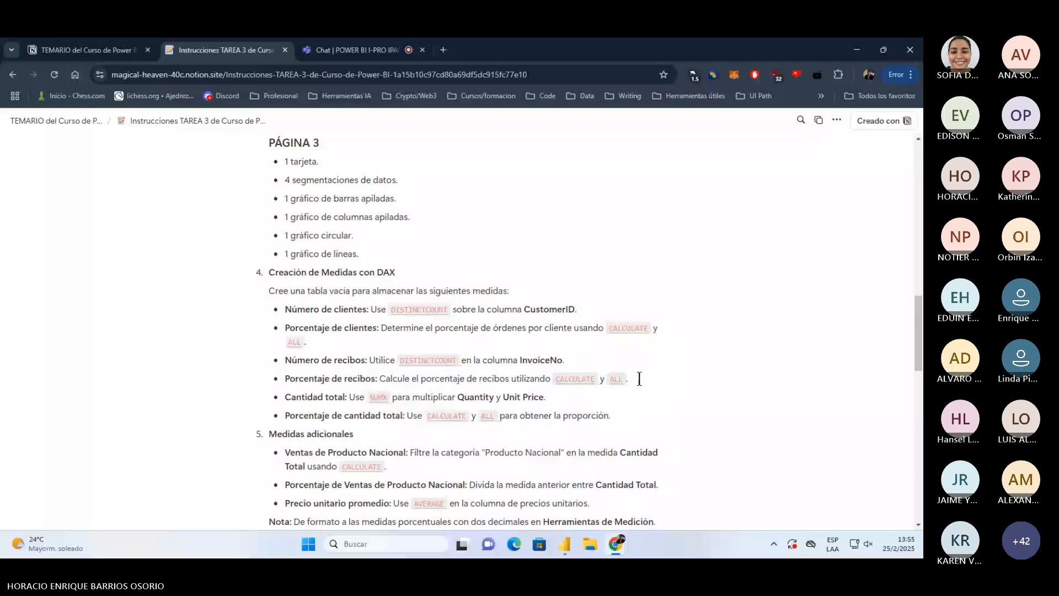
Return to Power BI, save the informe_semana3 report and open the datos_tarea3 report.
{"action": "key", "text": "alt+Tab"}
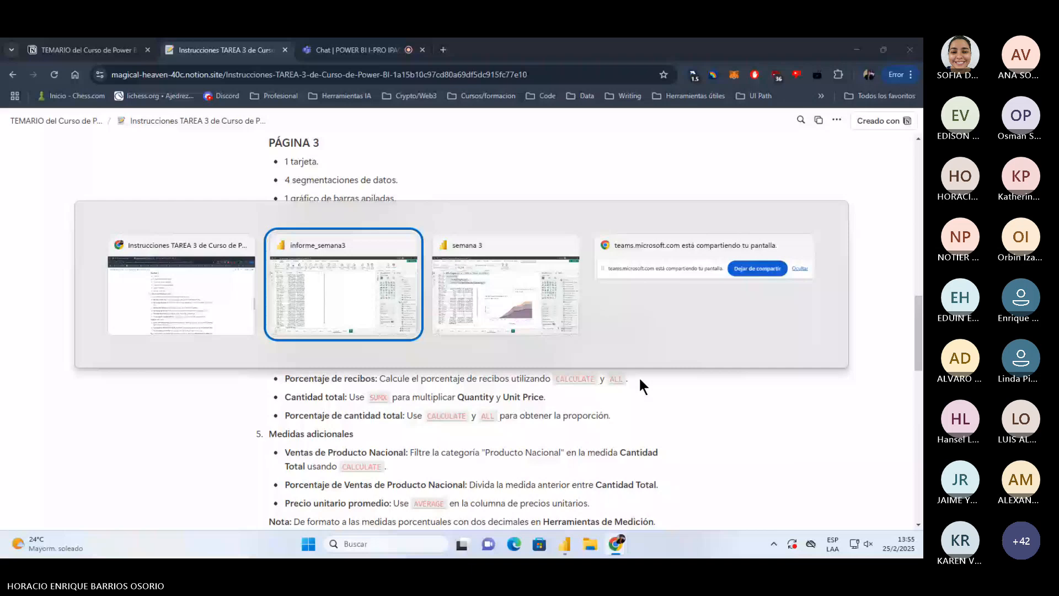
{"action": "key", "text": "alt+Tab"}
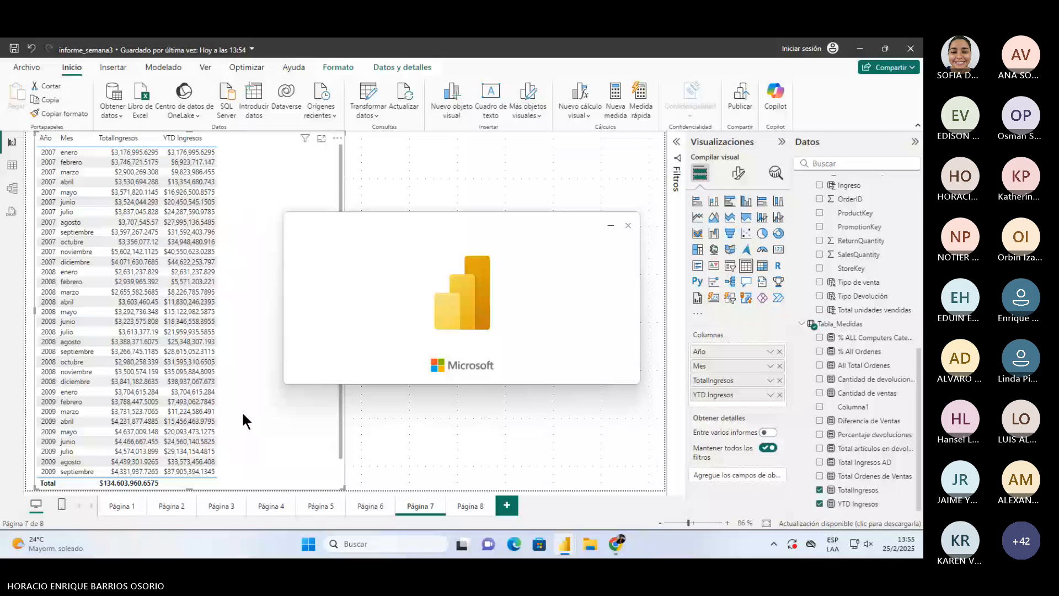
{"action": "left_click", "coordinate": [12, 50]}
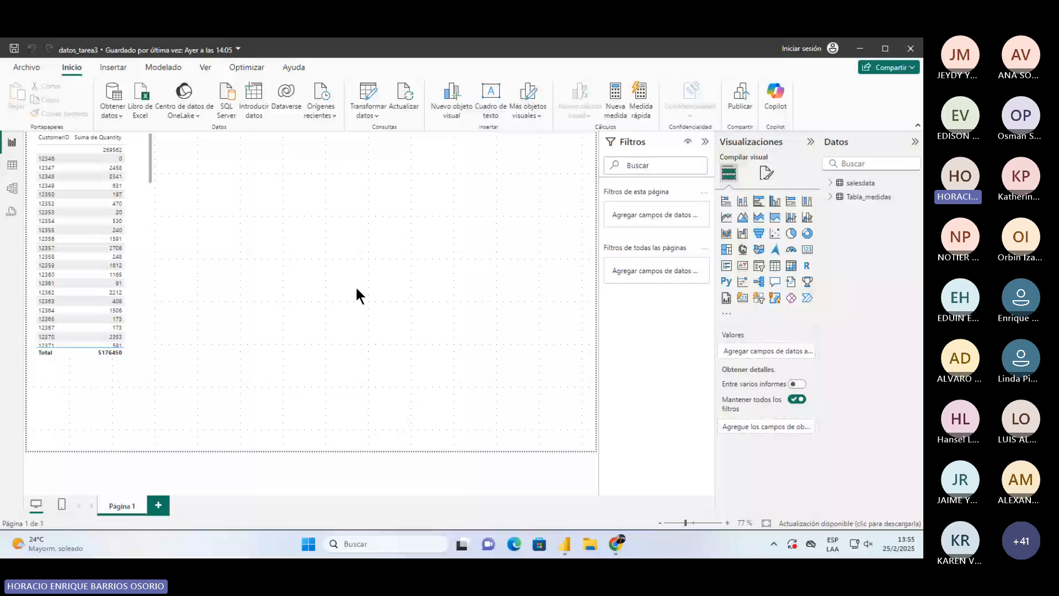
Check the Número de recibos measure requirement in the TAREA 3 instructions in the browser.
{"action": "key", "text": "alt+Tab"}
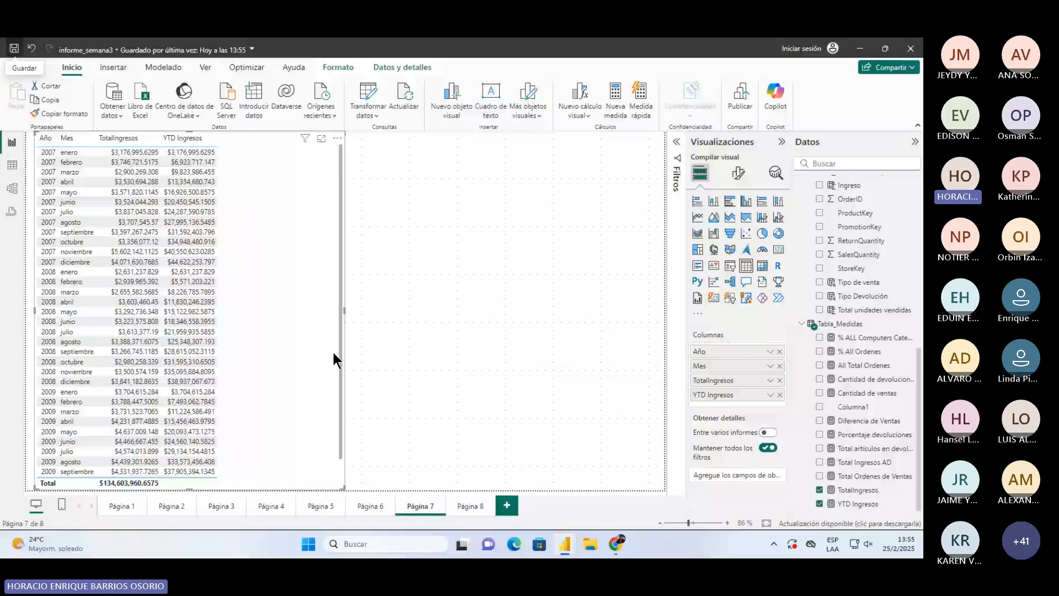
{"action": "key", "text": "alt+Tab"}
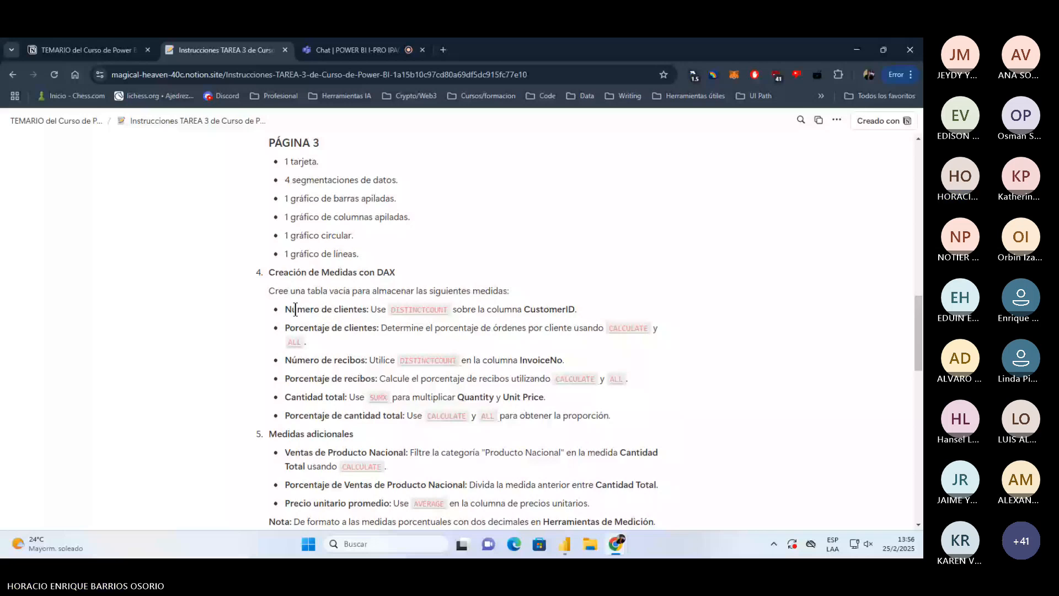
{"action": "left_click_drag", "start_coordinate": [285, 359], "coordinate": [356, 360]}
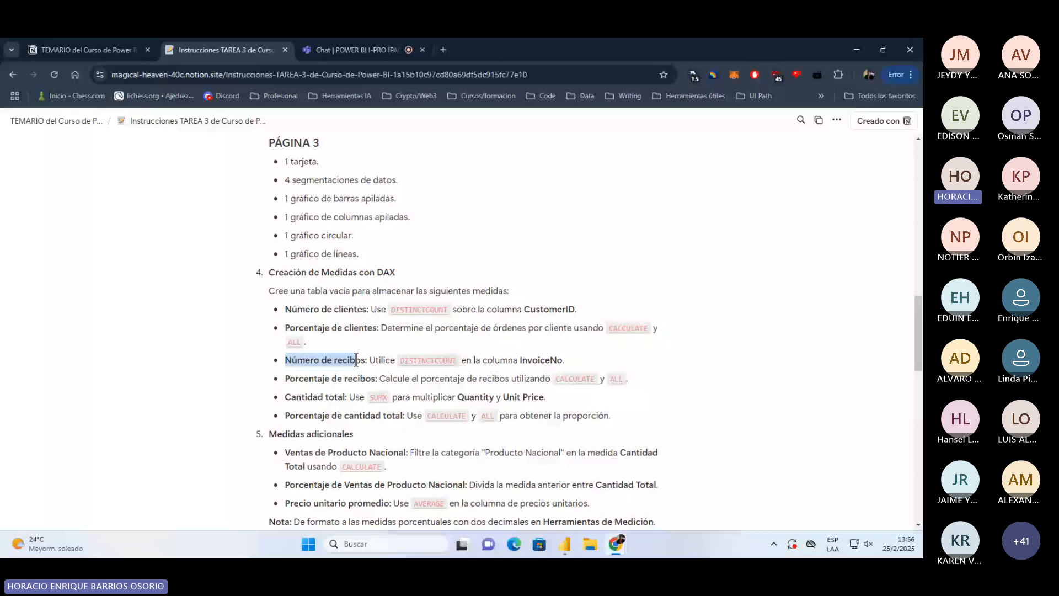
In Power BI's datos_tarea3, create the measure Numero de recibos = DISTINCTCOUNT(salesdata[InvoiceNo]) in Tabla_medidas and add it to the CustomerID table.
{"action": "key", "text": "alt+Tab"}
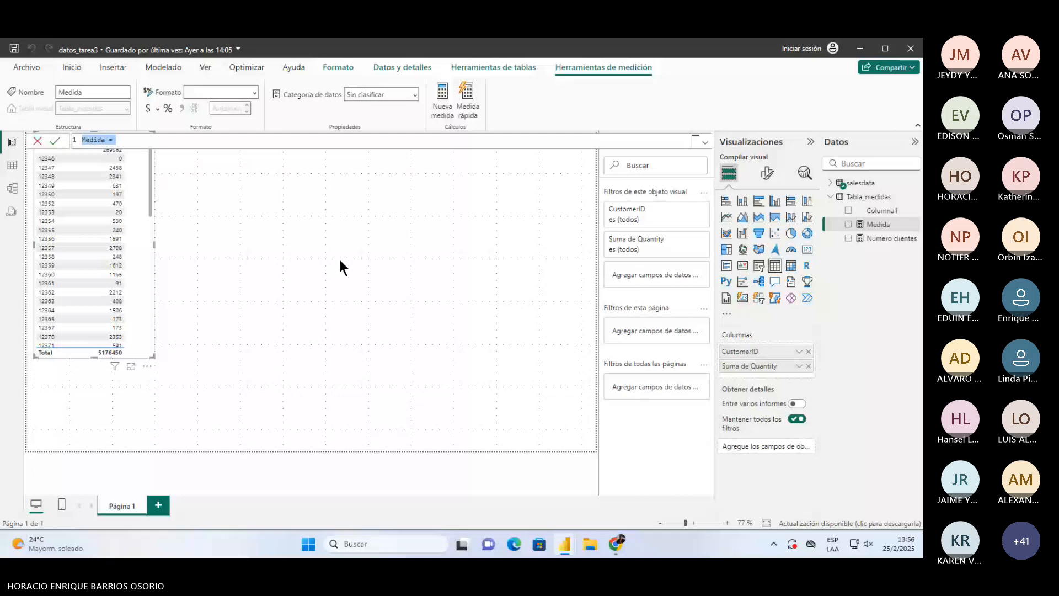
{"action": "type", "text": "Numero de recibos"}
{"action": "key", "text": "alt+Tab"}
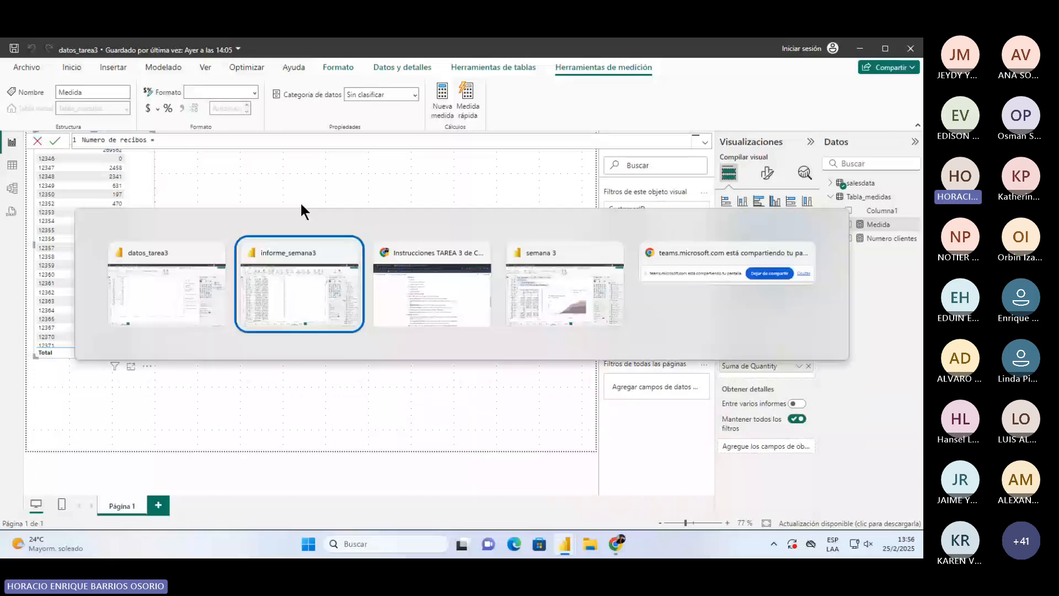
{"action": "key", "text": "Escape"}
{"action": "type", "text": "disti"}
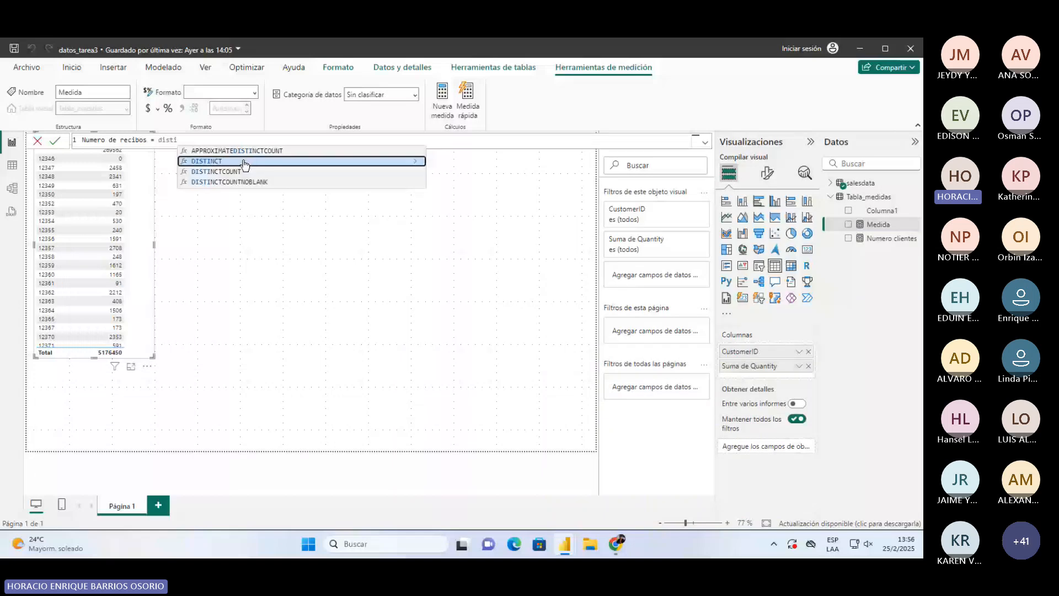
{"action": "left_click", "coordinate": [417, 174]}
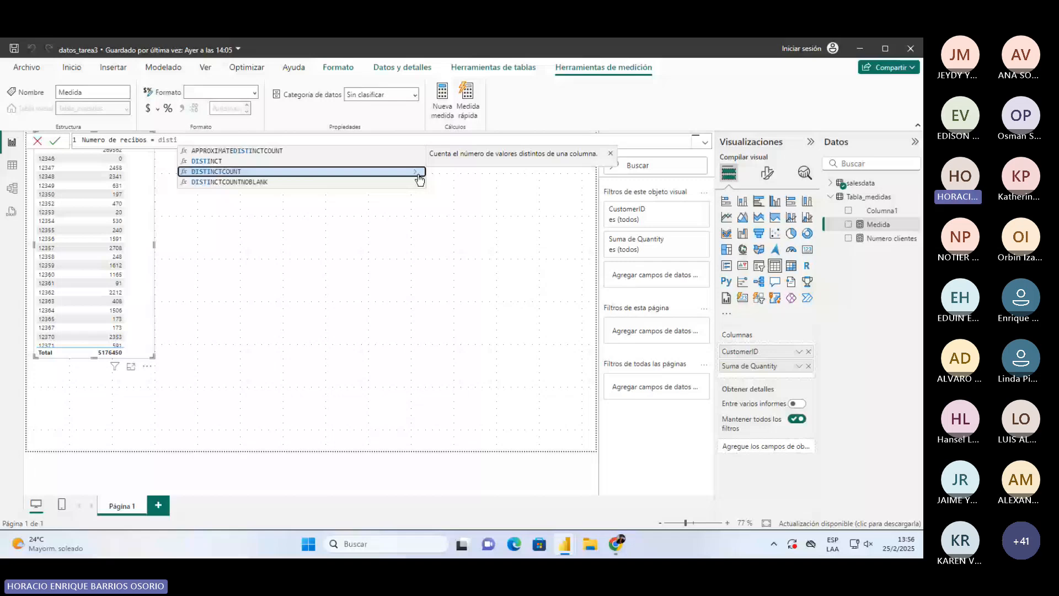
{"action": "left_click", "coordinate": [418, 174]}
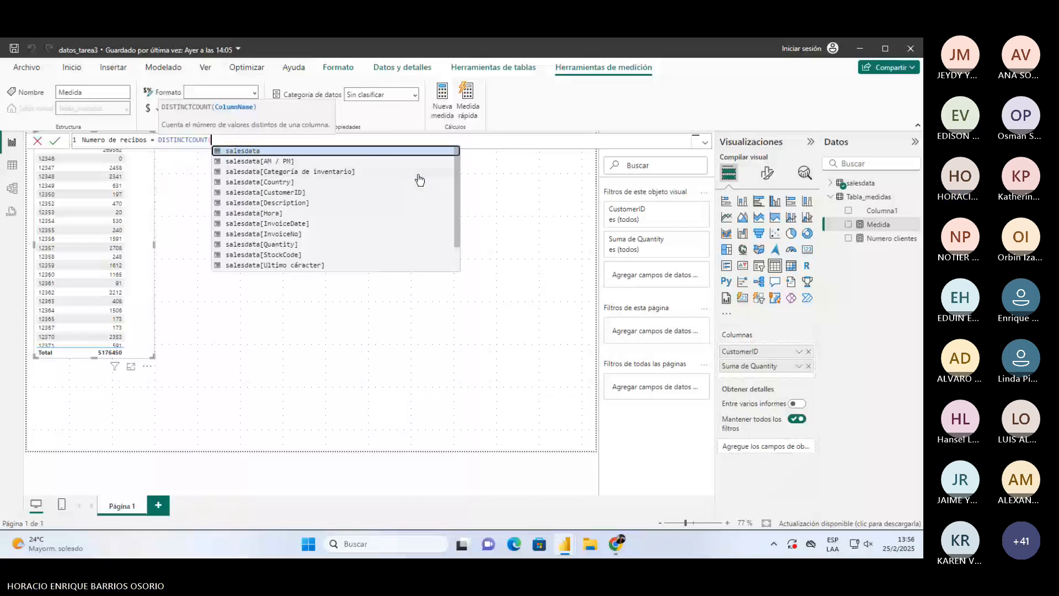
{"action": "type", "text": "salesdata[InvoiceNo])"}
{"action": "key", "text": "Return"}
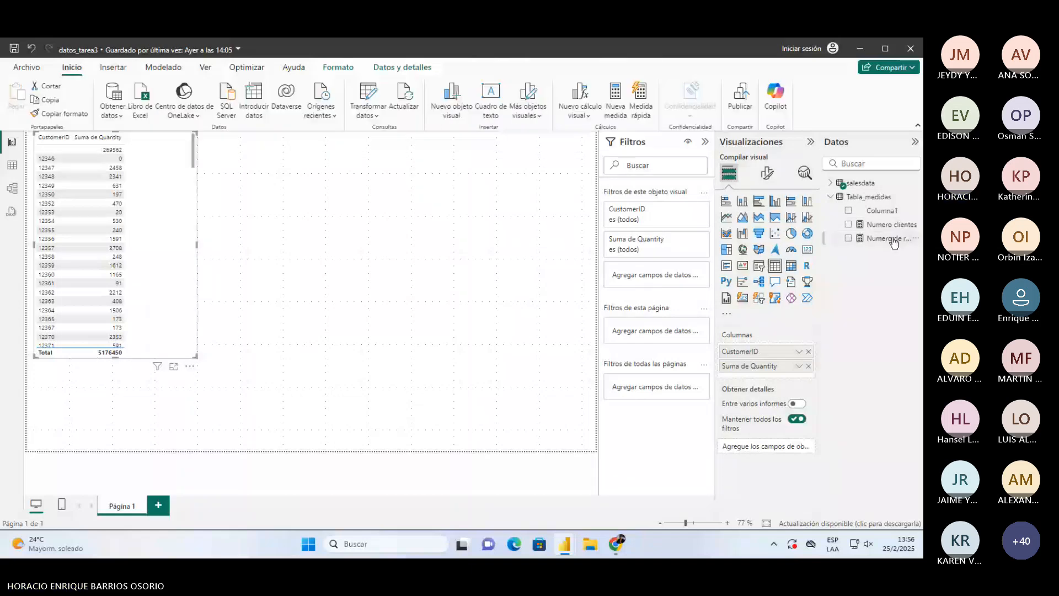
{"action": "left_click_drag", "start_coordinate": [894, 243], "coordinate": [173, 183]}
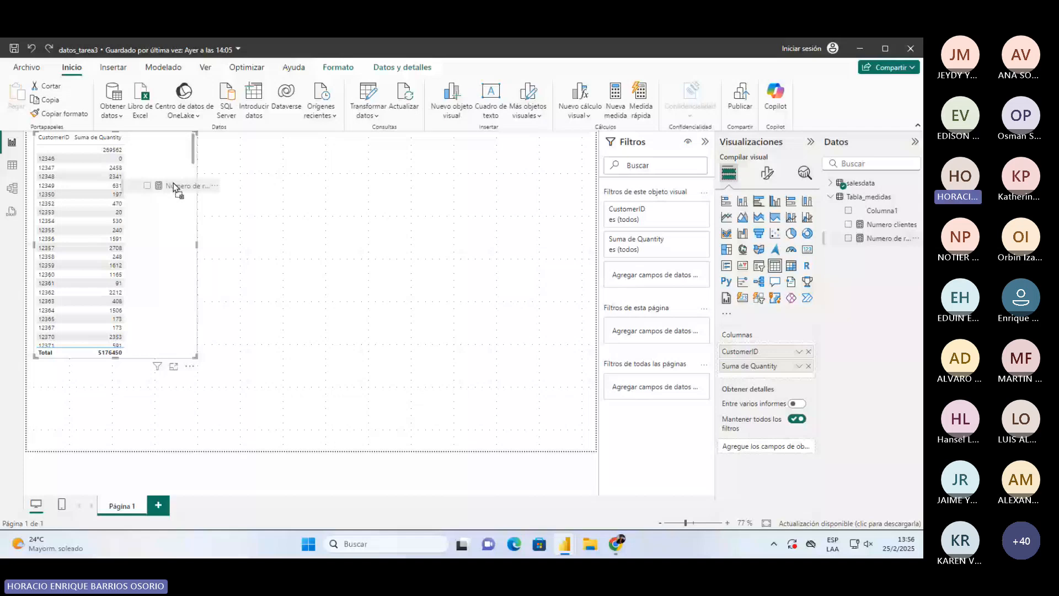
{"action": "left_click_drag", "start_coordinate": [174, 183], "coordinate": [173, 183]}
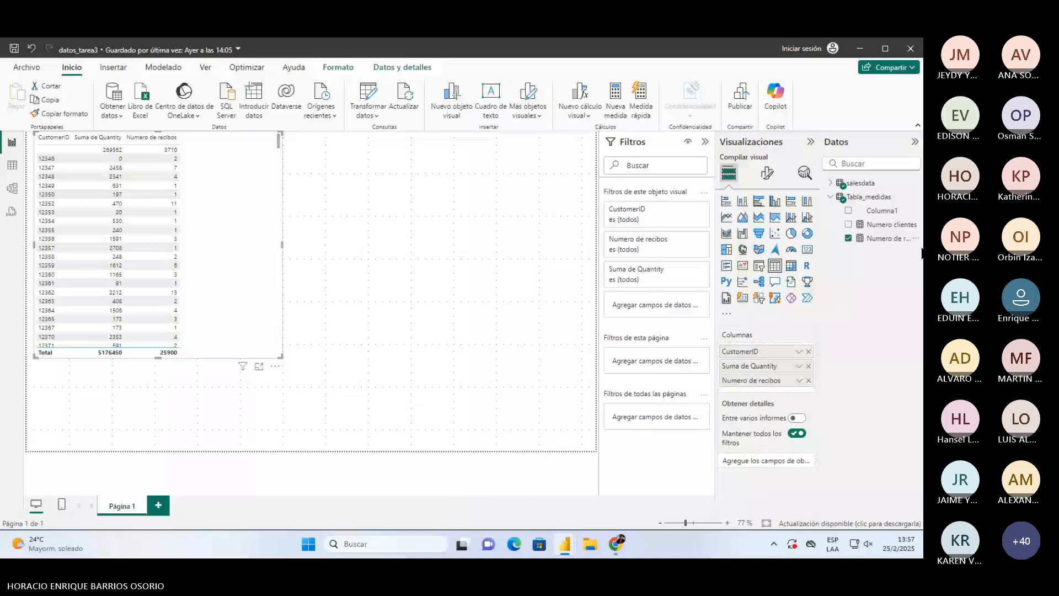
Start a new measure % No Recibos in Tabla_medidas using DIVIDE, with [Numero de recibos] as the numerator.
{"action": "left_click", "coordinate": [615, 100]}
{"action": "type", "text": "%"}
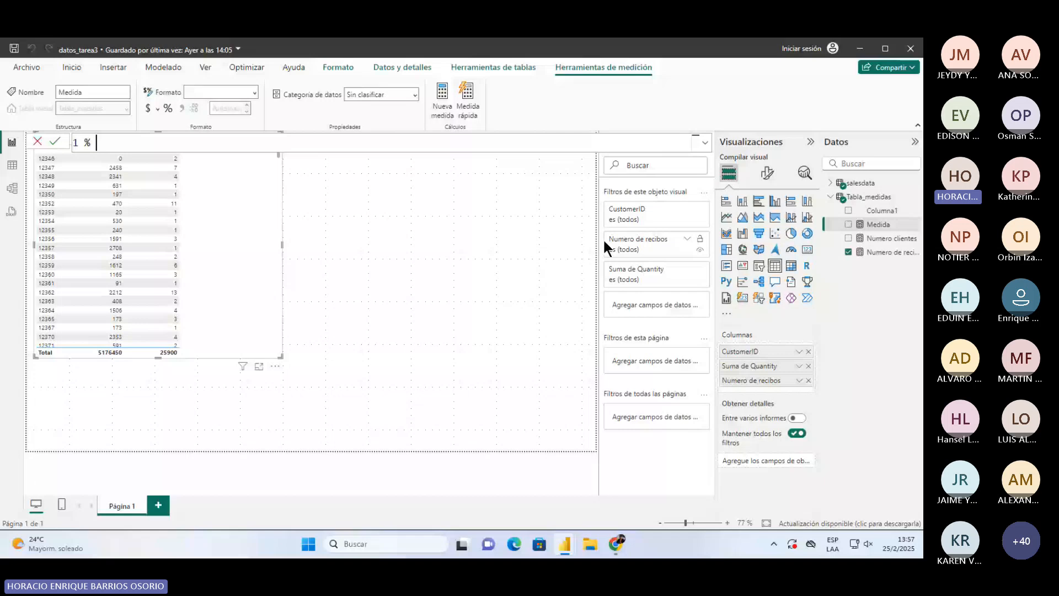
{"action": "type", "text": "No Recibos "}
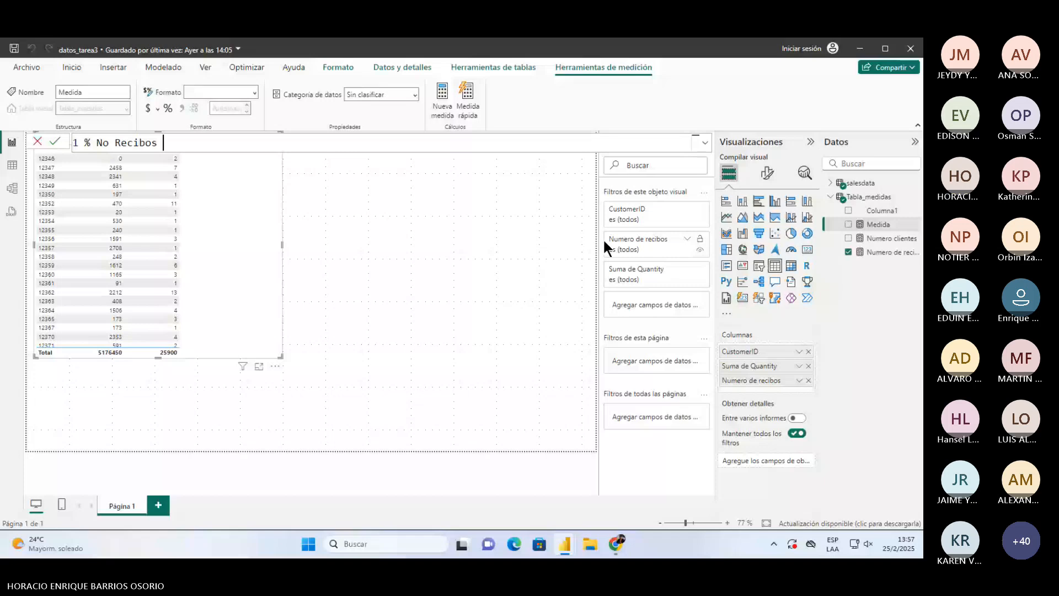
{"action": "type", "text": "= DIVIDE("}
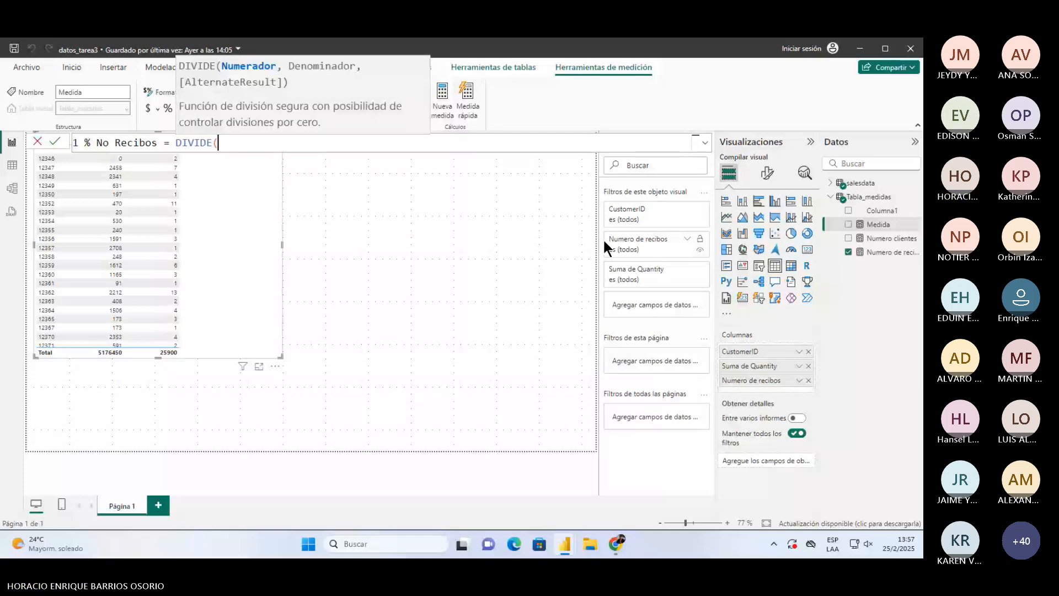
{"action": "type", "text": "[Numero de recibos],"}
{"action": "key", "text": "alt+Return"}
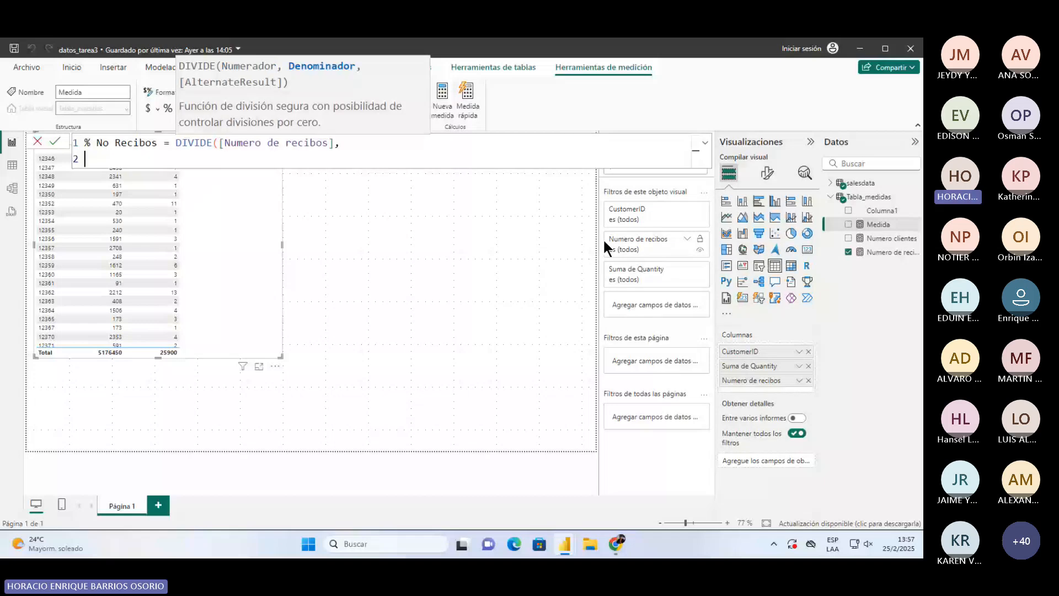
Complete the % No Recibos formula with CALCULATE([Numero de recibos],ALL(salesdata)) as the denominator and 0 as the alternate result.
{"action": "type", "text": "CALCULATE(num"}
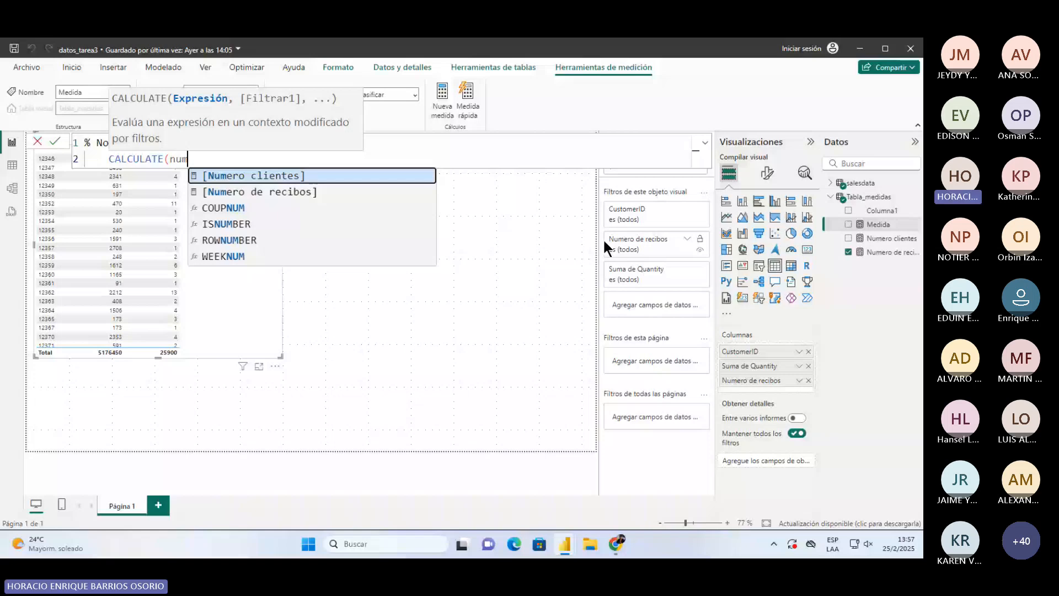
{"action": "key", "text": "Down"}
{"action": "key", "text": "Tab"}
{"action": "type", "text": ",all"}
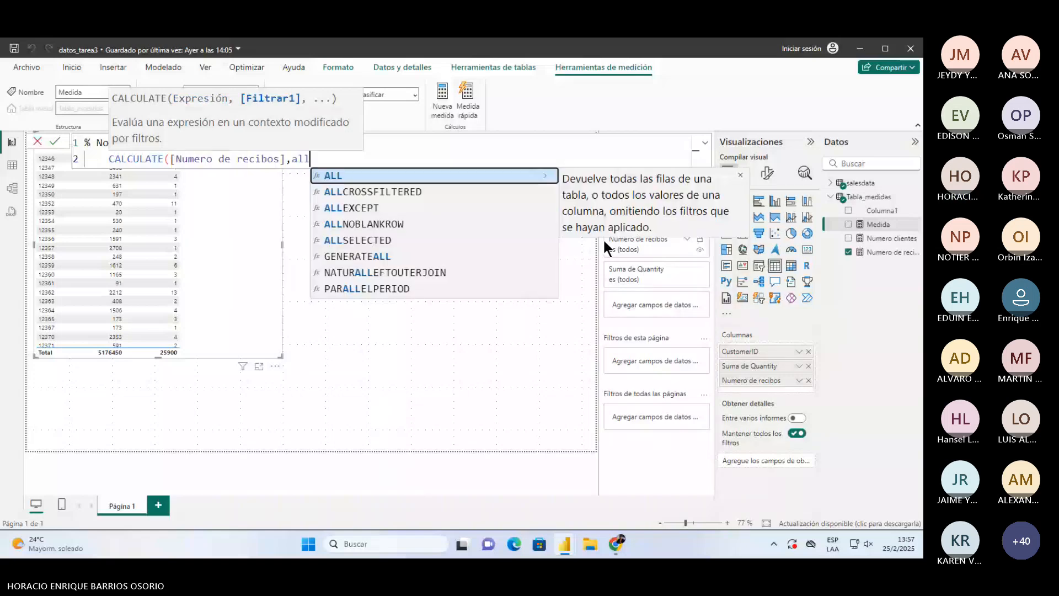
{"action": "key", "text": "Tab"}
{"action": "type", "text": "n"}
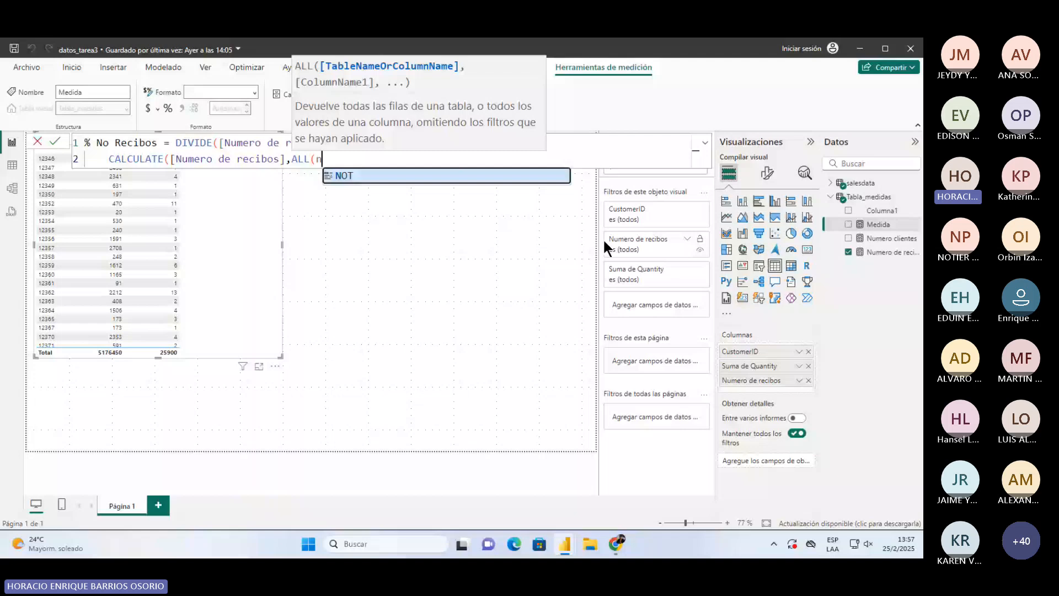
{"action": "key", "text": "BackSpace"}
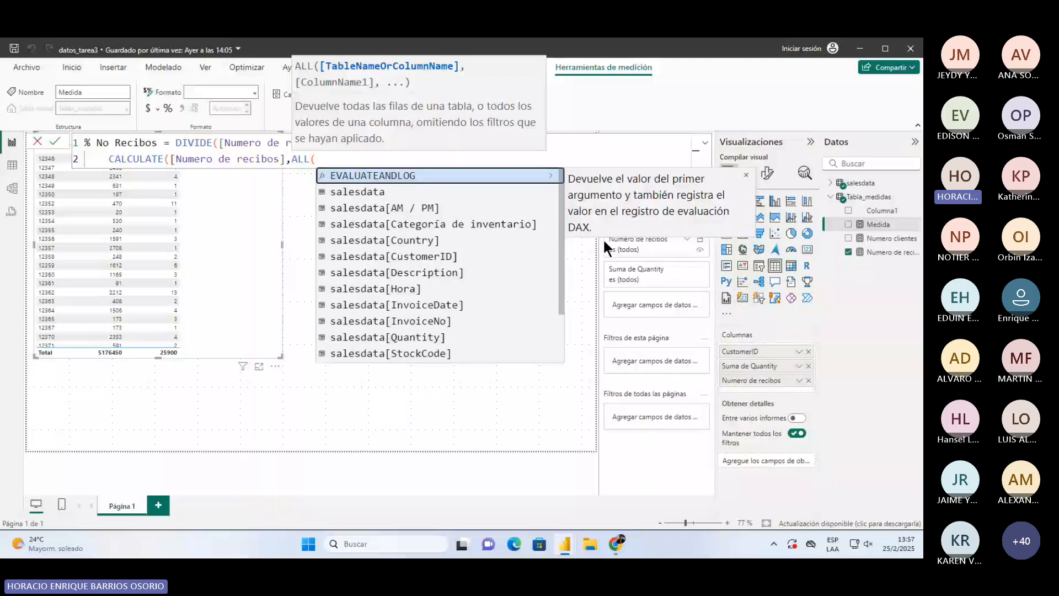
{"action": "type", "text": "in"}
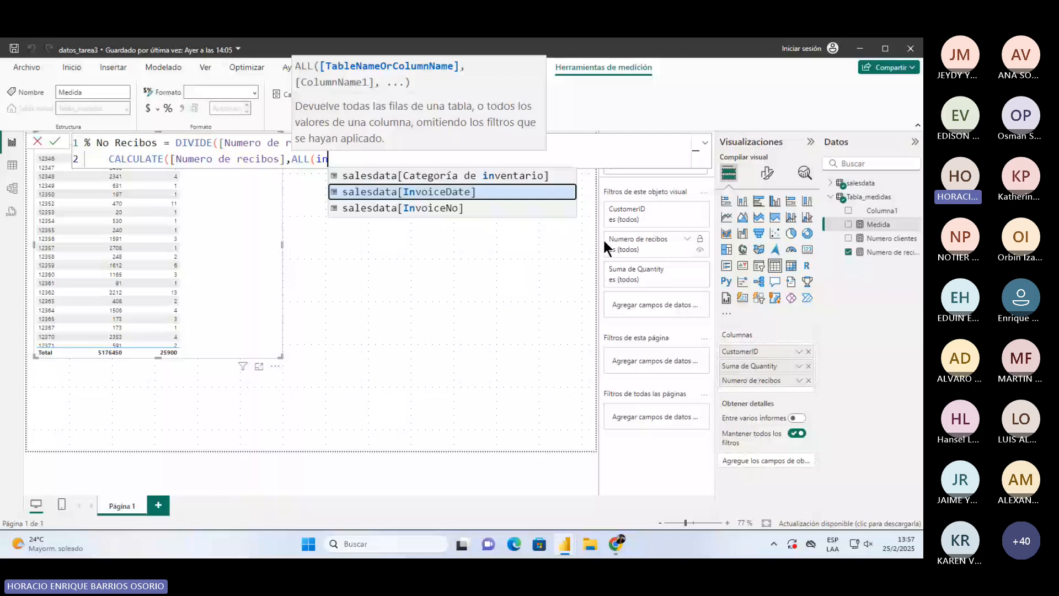
{"action": "key", "text": "Tab"}
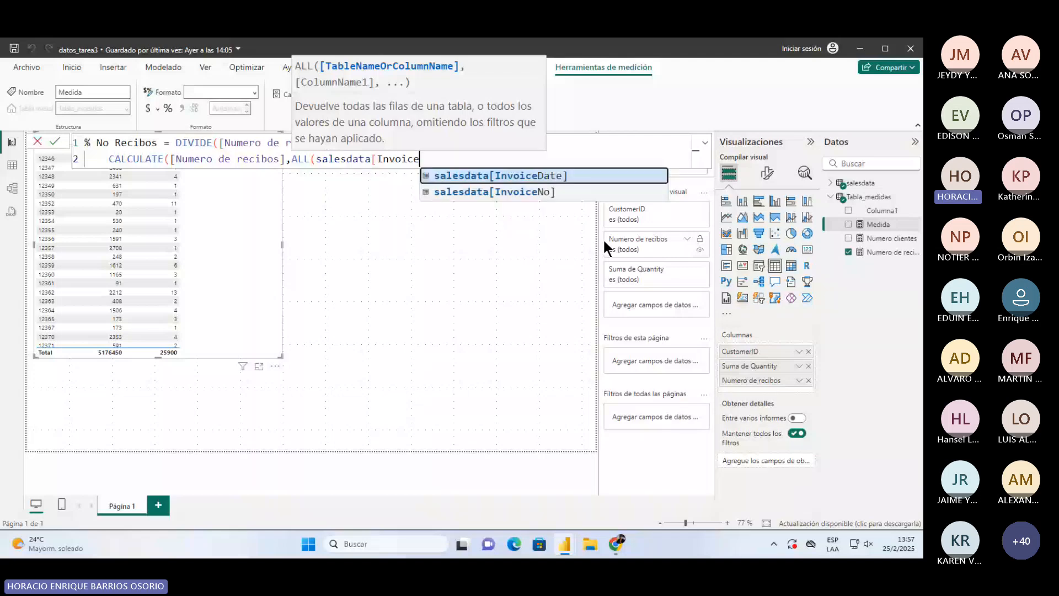
{"action": "key", "text": "BackSpace"}
{"action": "key", "text": "BackSpace"}
{"action": "key", "text": "BackSpace"}
{"action": "key", "text": "BackSpace"}
{"action": "key", "text": "BackSpace"}
{"action": "key", "text": "BackSpace"}
{"action": "key", "text": "BackSpace"}
{"action": "key", "text": "BackSpace"}
{"action": "type", "text": ")),"}
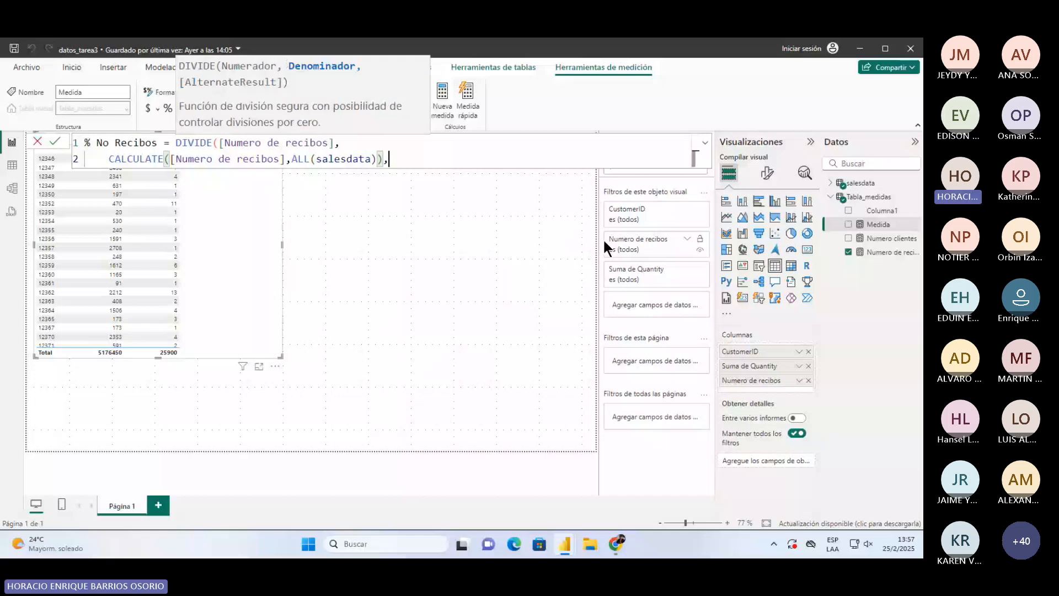
{"action": "type", "text": "0)"}
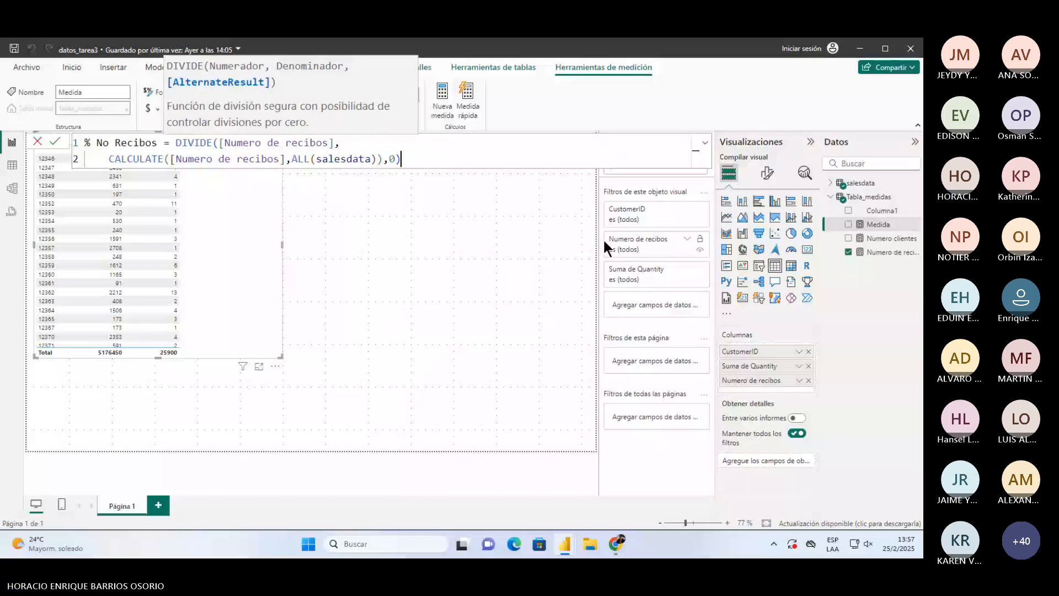
Split the % No Recibos formula over indented lines, with ALL(salesdata), the closing parenthesis and ,0) on separate lines, and commit the measure.
{"action": "key", "text": "Left"}
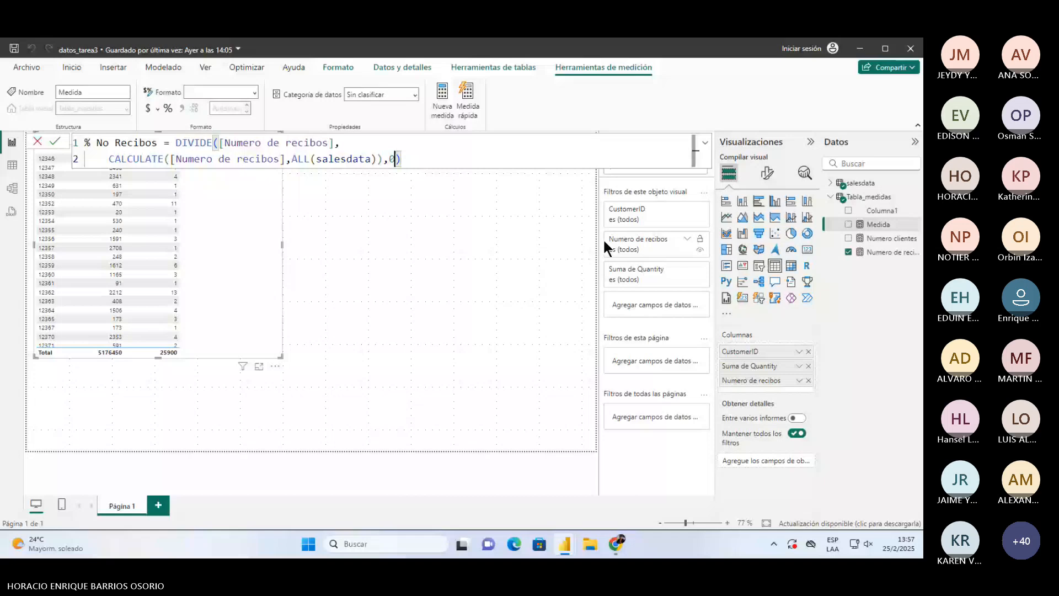
{"action": "key", "text": "shift+Return"}
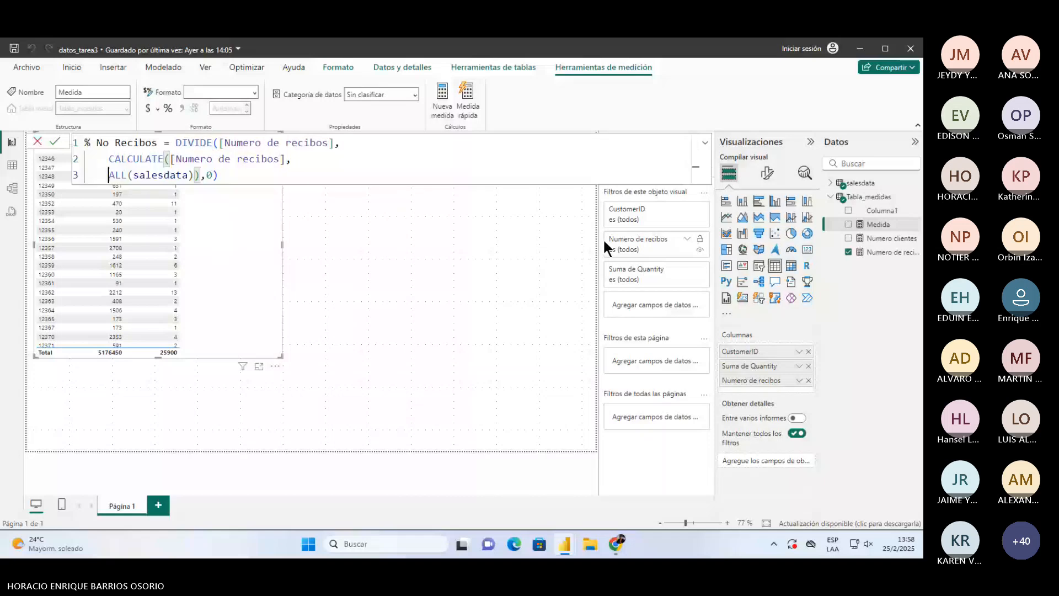
{"action": "key", "text": "Tab"}
{"action": "key", "text": "Tab"}
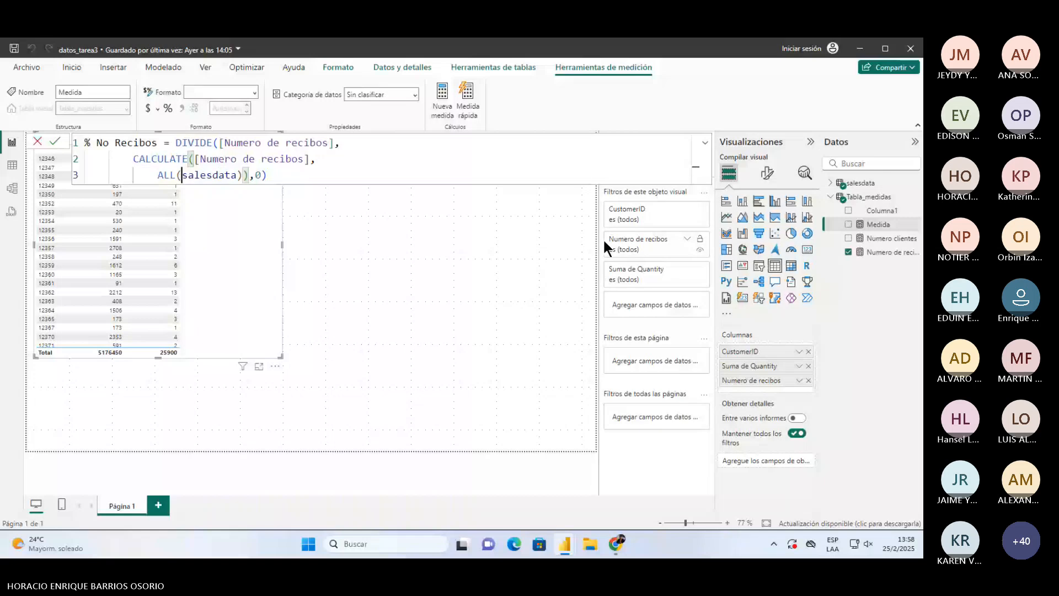
{"action": "key", "text": "Right"}
{"action": "key", "text": "Right"}
{"action": "key", "text": "Right"}
{"action": "key", "text": "Right"}
{"action": "key", "text": "Right"}
{"action": "key", "text": "Right"}
{"action": "key", "text": "Right"}
{"action": "key", "text": "Right"}
{"action": "key", "text": "Right"}
{"action": "key", "text": "Right"}
{"action": "key", "text": "shift+Return"}
{"action": "key", "text": "Right"}
{"action": "key", "text": "shift+Return"}
{"action": "key", "text": "Right"}
{"action": "key", "text": "Right"}
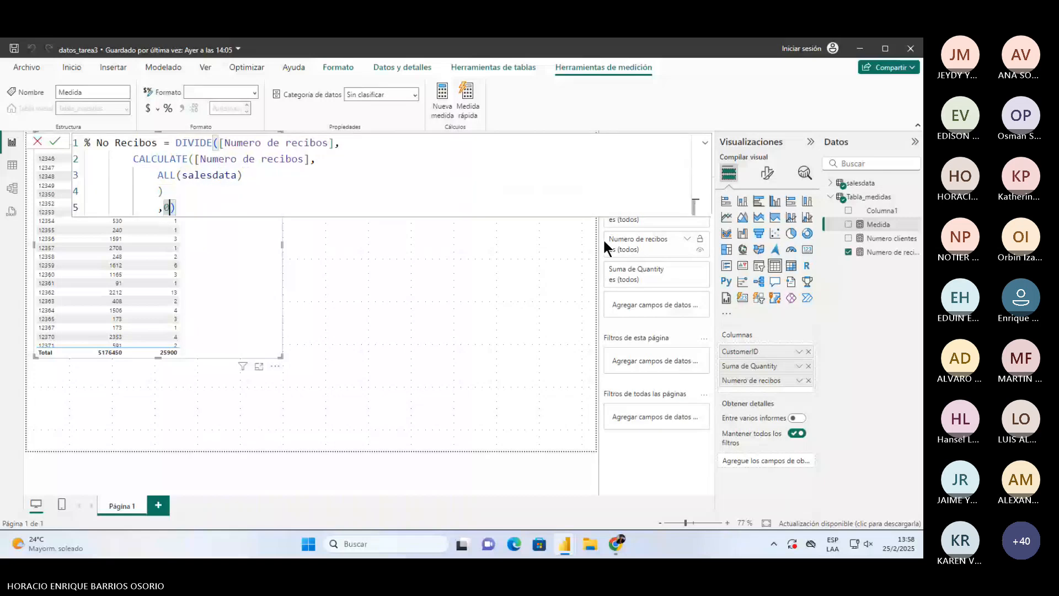
{"action": "key", "text": "Left"}
{"action": "key", "text": "Return"}
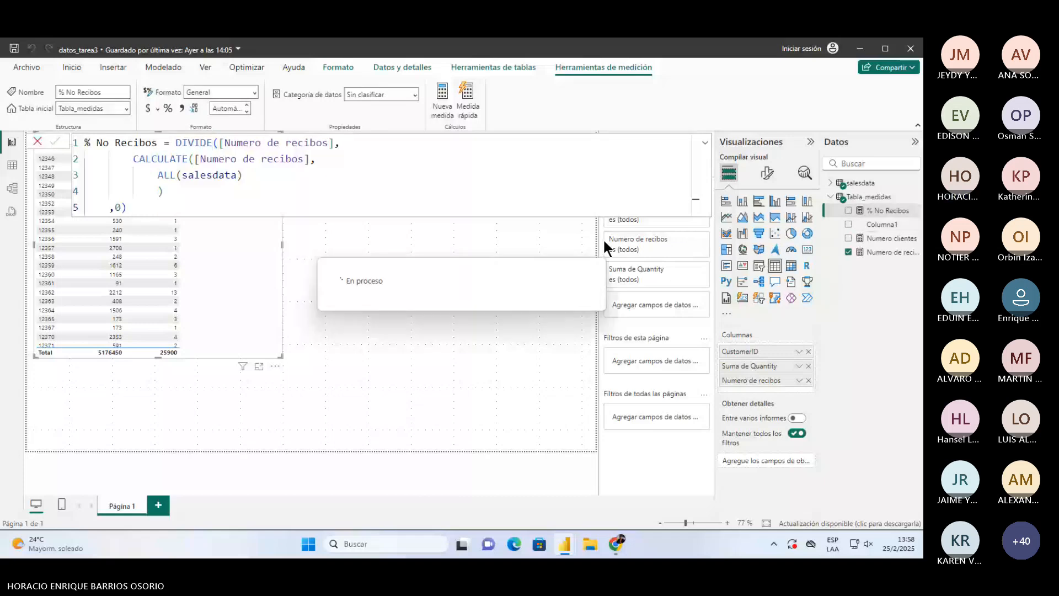
Add % No Recibos to the CustomerID table and format the measure as a percentage.
{"action": "left_click", "coordinate": [407, 256]}
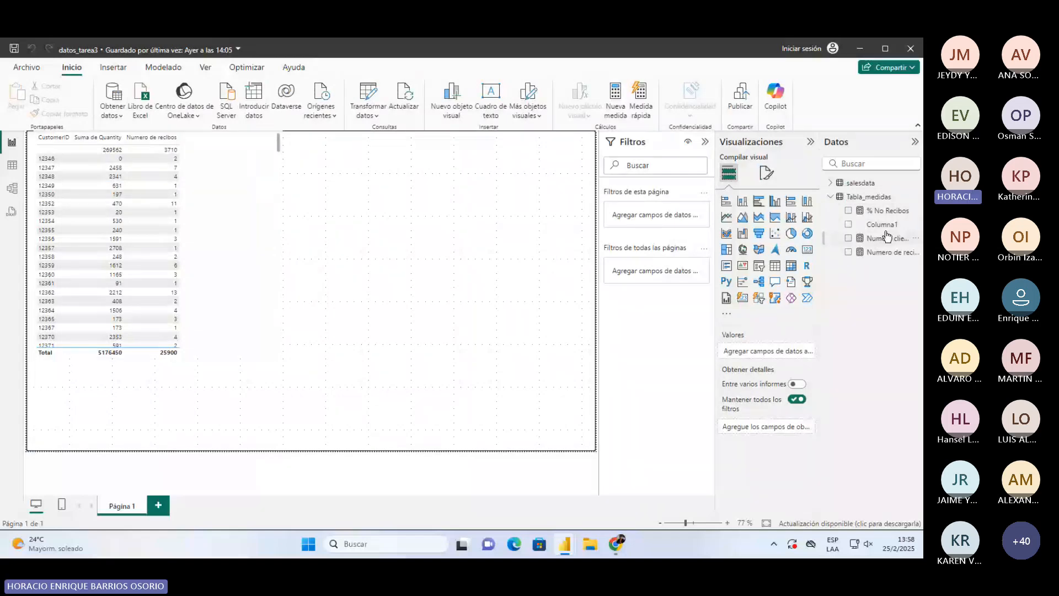
{"action": "left_click", "coordinate": [889, 210]}
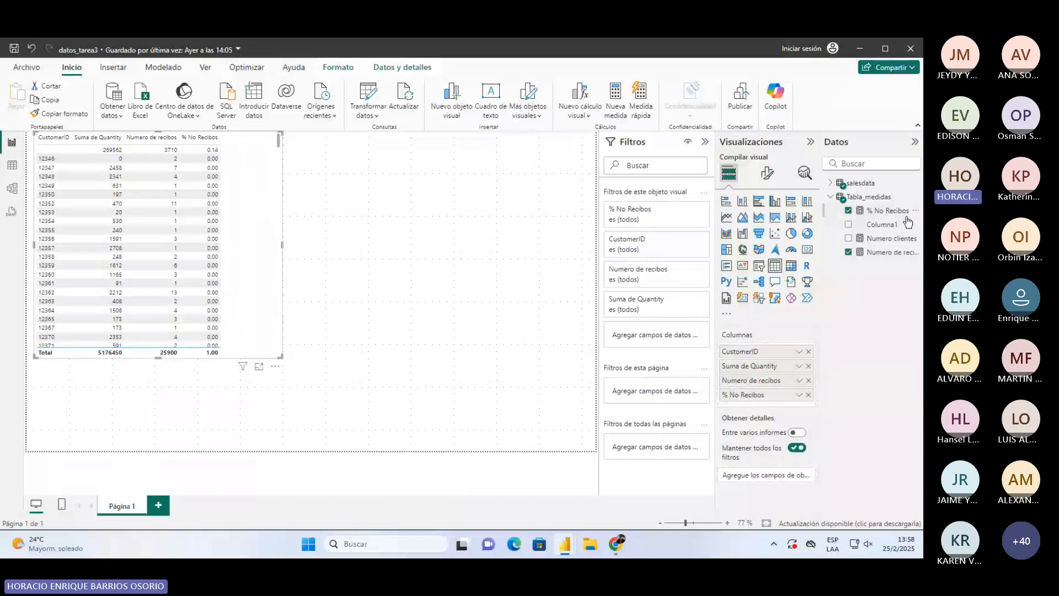
{"action": "left_click", "coordinate": [880, 210]}
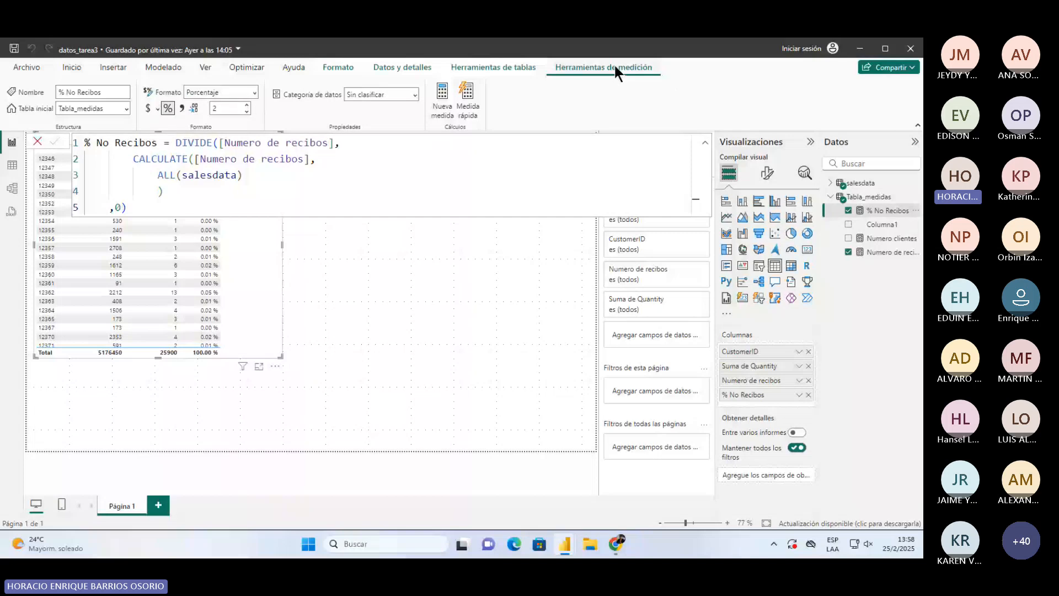
{"action": "left_click", "coordinate": [358, 263]}
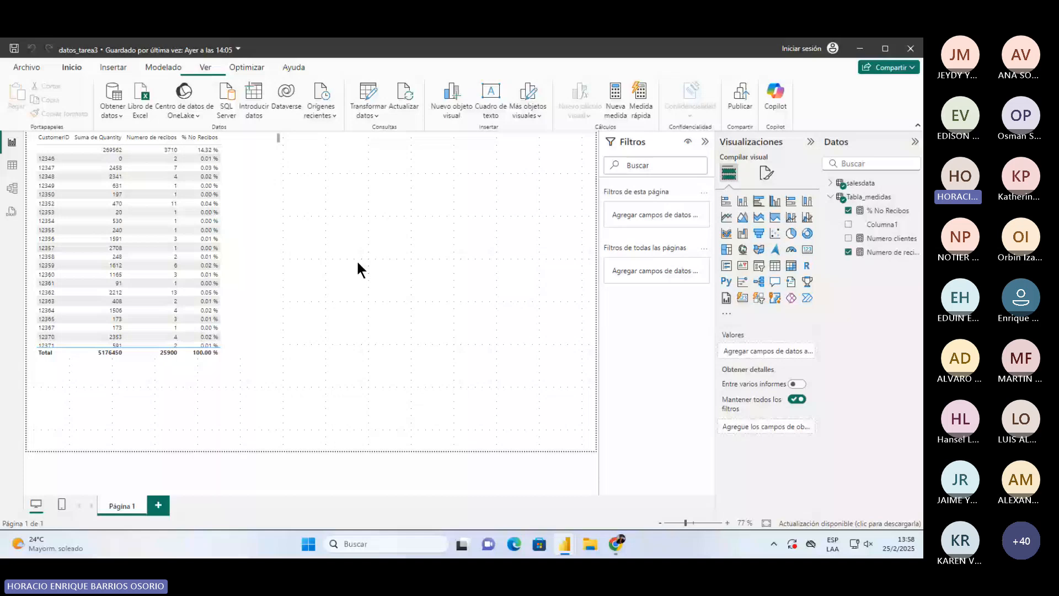
Review the formulas of the Numero de recibos and % No Recibos measures in an enlarged formula view.
{"action": "left_click", "coordinate": [241, 339]}
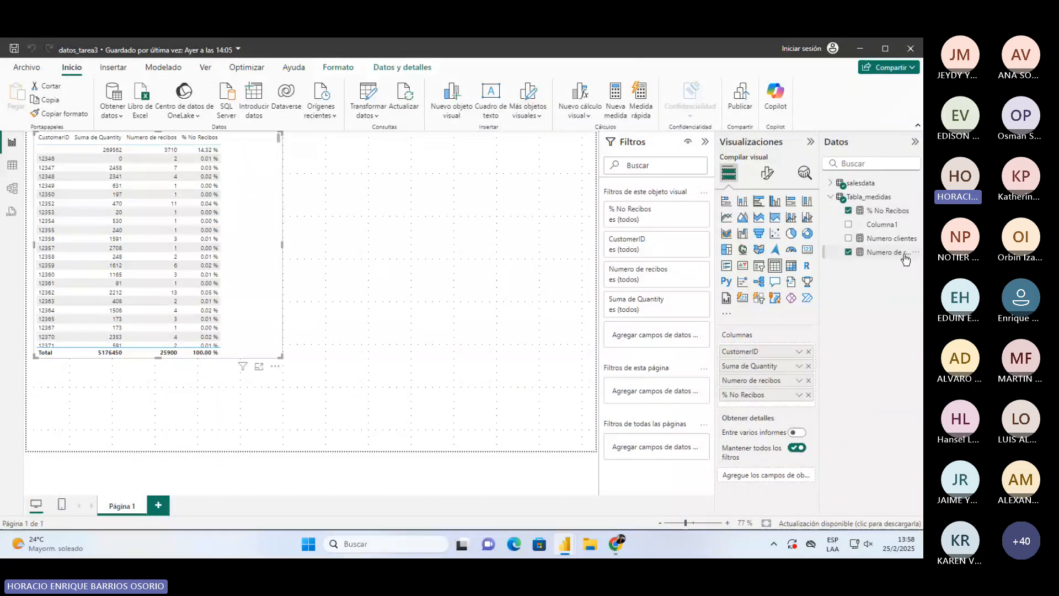
{"action": "left_click", "coordinate": [886, 252]}
{"action": "left_click", "coordinate": [452, 144]}
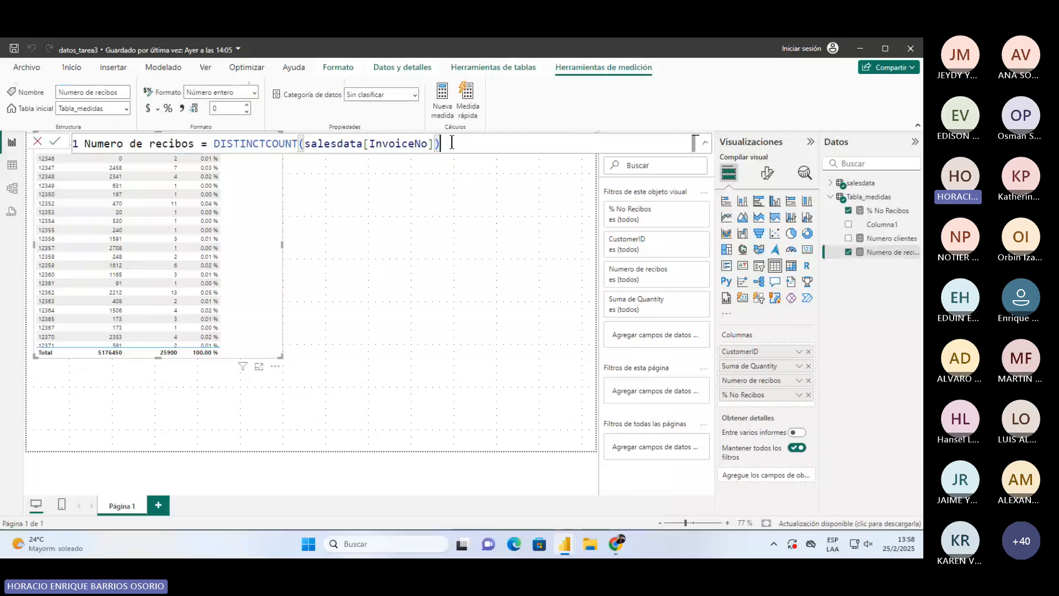
{"action": "scroll", "coordinate": [452, 144], "scroll_direction": "up", "scroll_amount": 2, "text": "ctrl"}
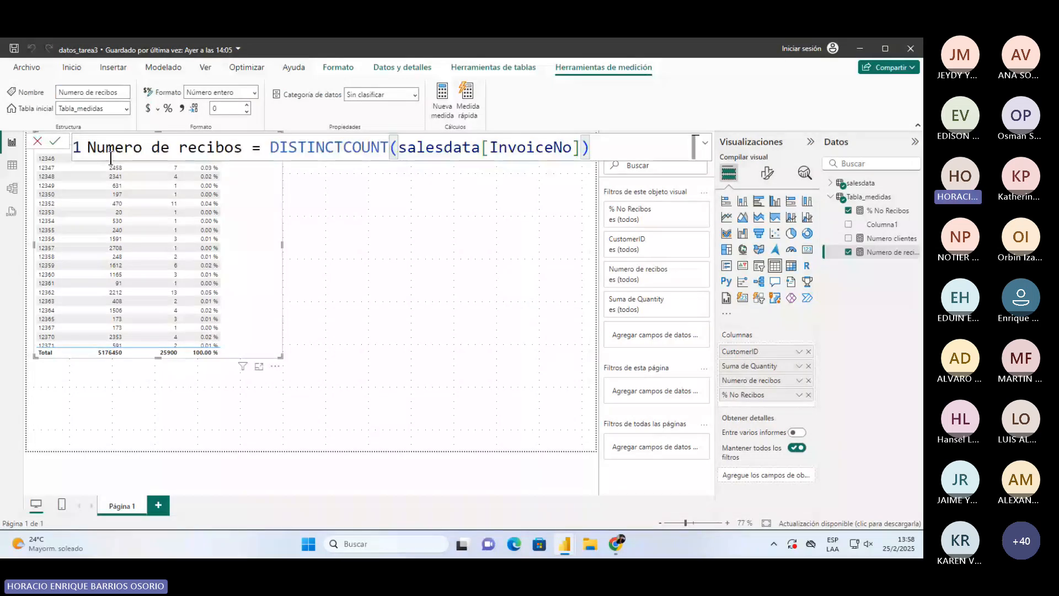
{"action": "left_click", "coordinate": [888, 211]}
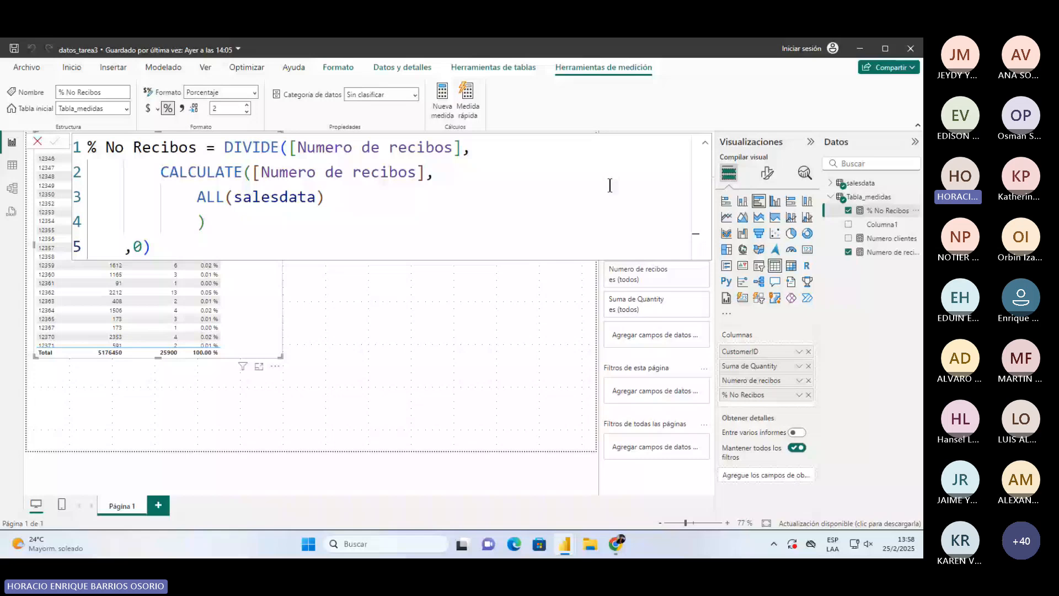
Switch to the informe_semana3 report, check the percentage tables on Página 6 for comparison, and return to datos_tarea3.
{"action": "key", "text": "alt+Tab"}
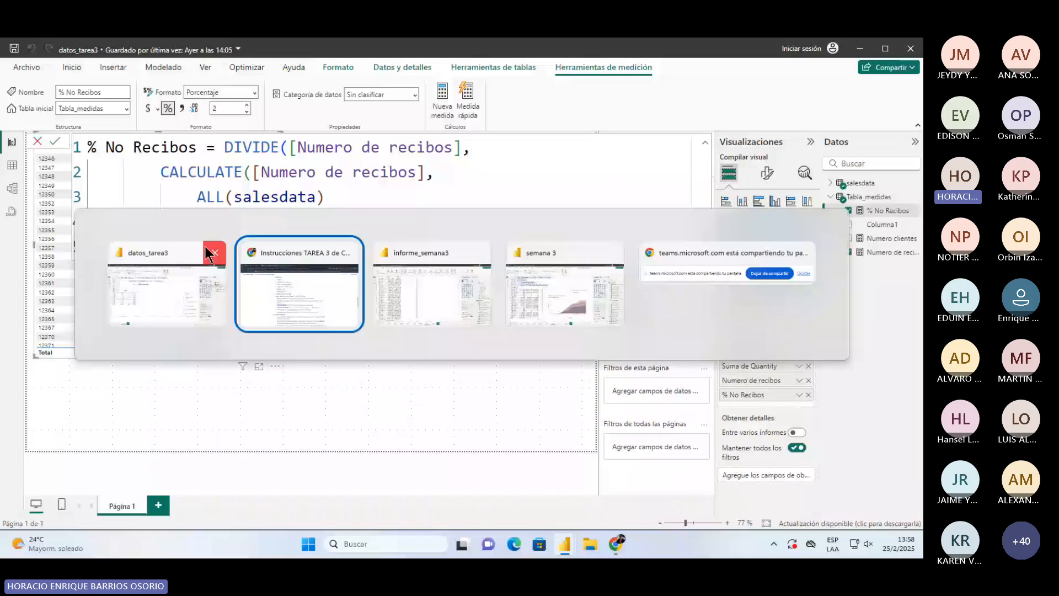
{"action": "key", "text": "alt+Tab"}
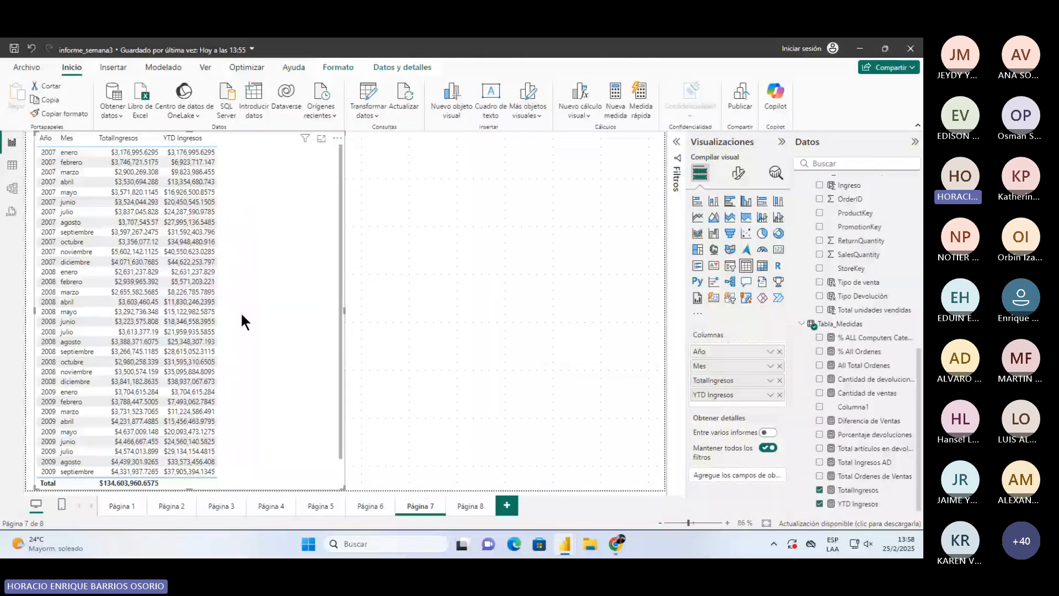
{"action": "left_click", "coordinate": [370, 506]}
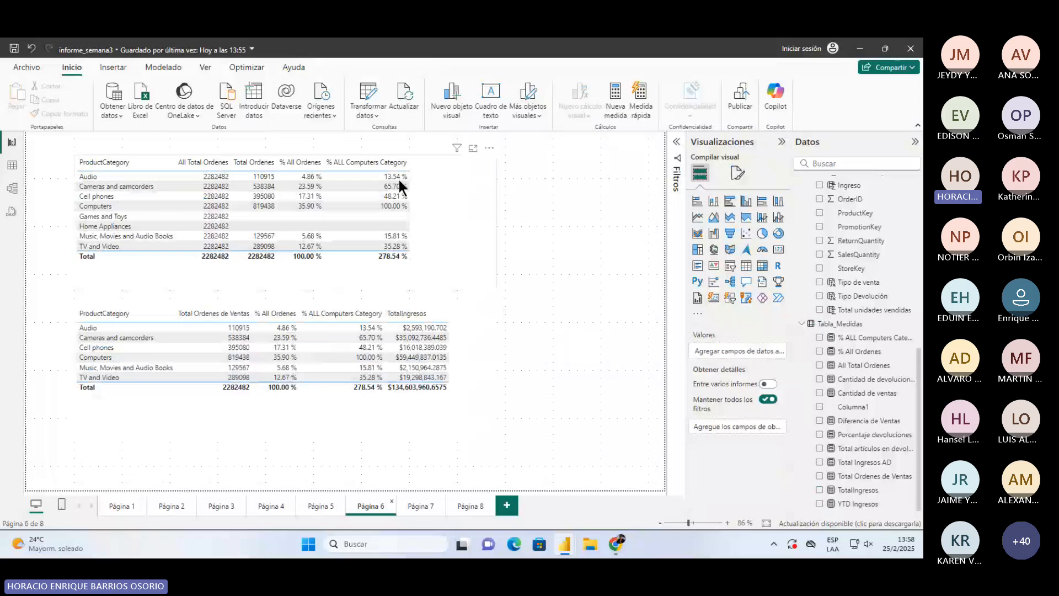
{"action": "key", "text": "alt+Tab"}
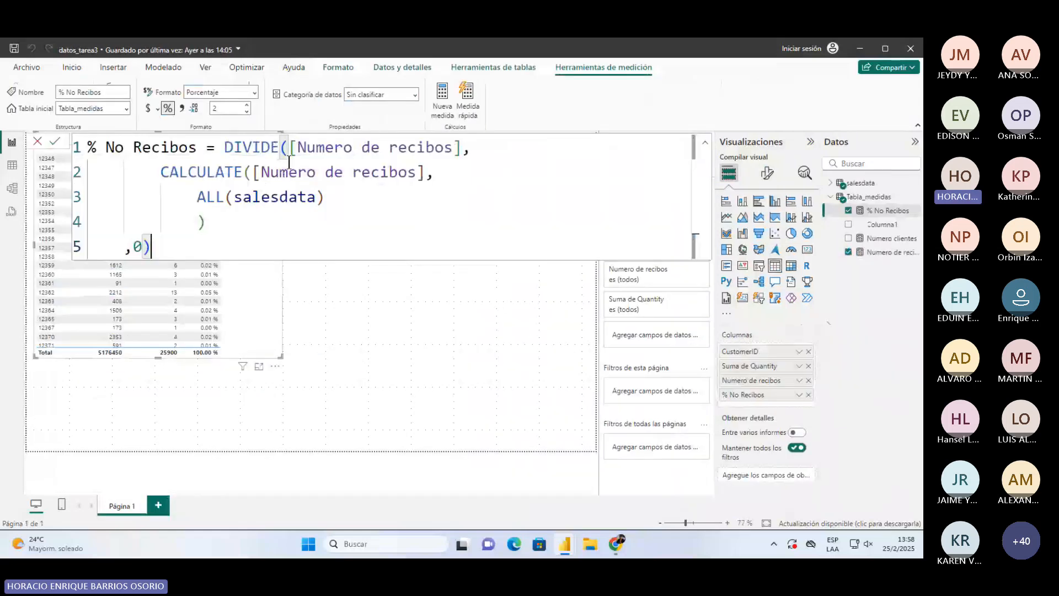
Examine the numerator, the CALCULATE denominator and the ALL(salesdata) filter in the % No Recibos formula, and close the formula without changes.
{"action": "left_click_drag", "start_coordinate": [289, 147], "coordinate": [460, 152]}
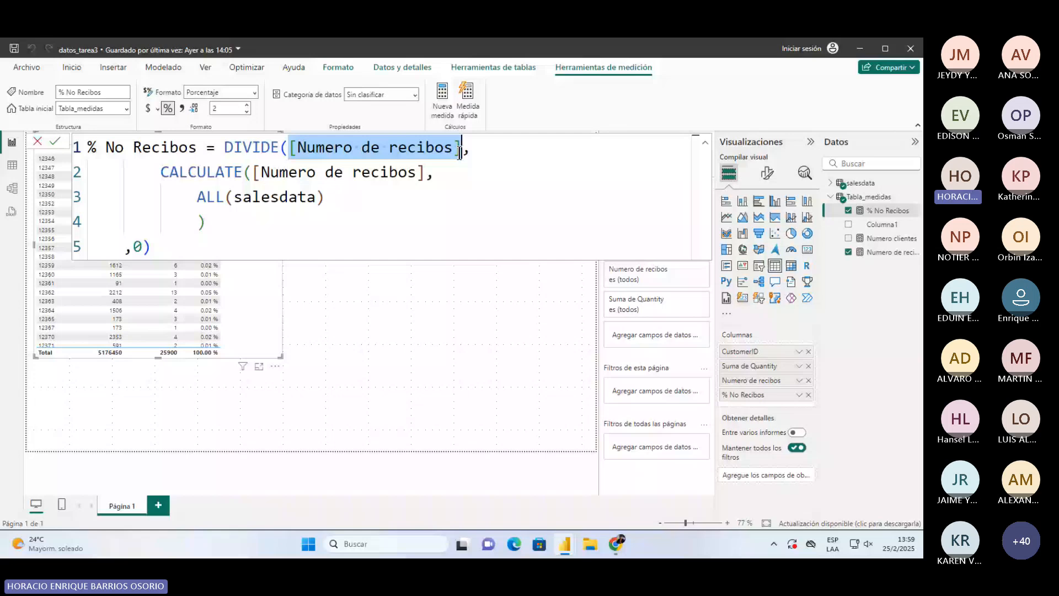
{"action": "left_click_drag", "start_coordinate": [161, 172], "coordinate": [330, 201]}
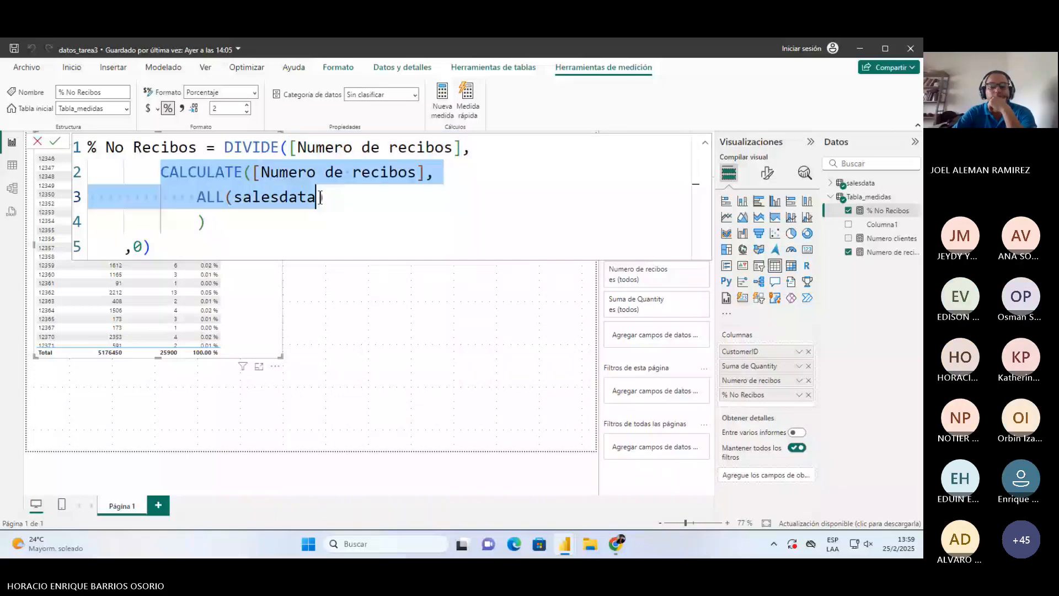
{"action": "left_click", "coordinate": [186, 224]}
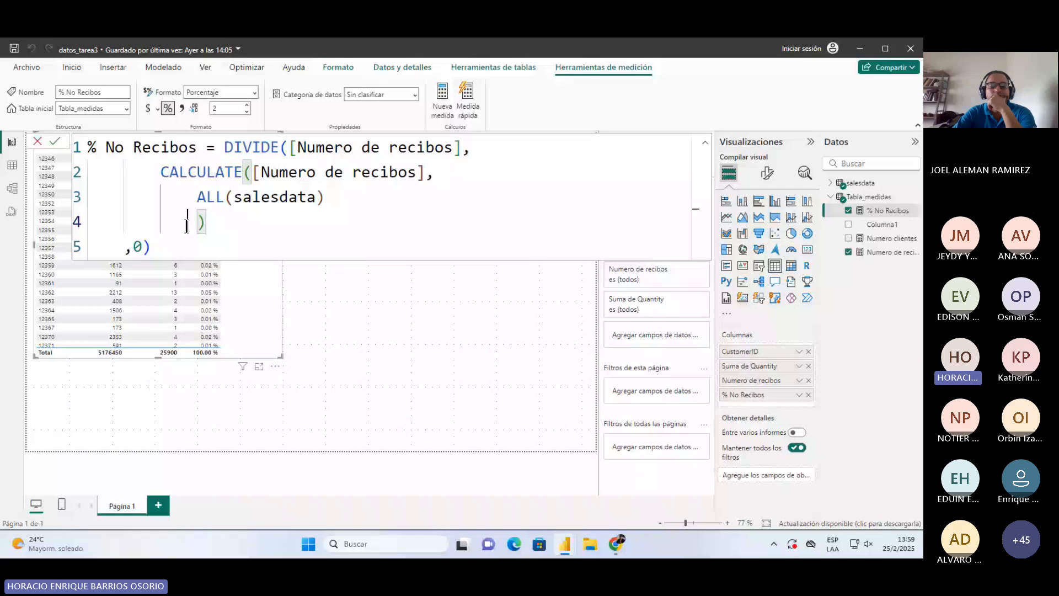
{"action": "left_click", "coordinate": [190, 255]}
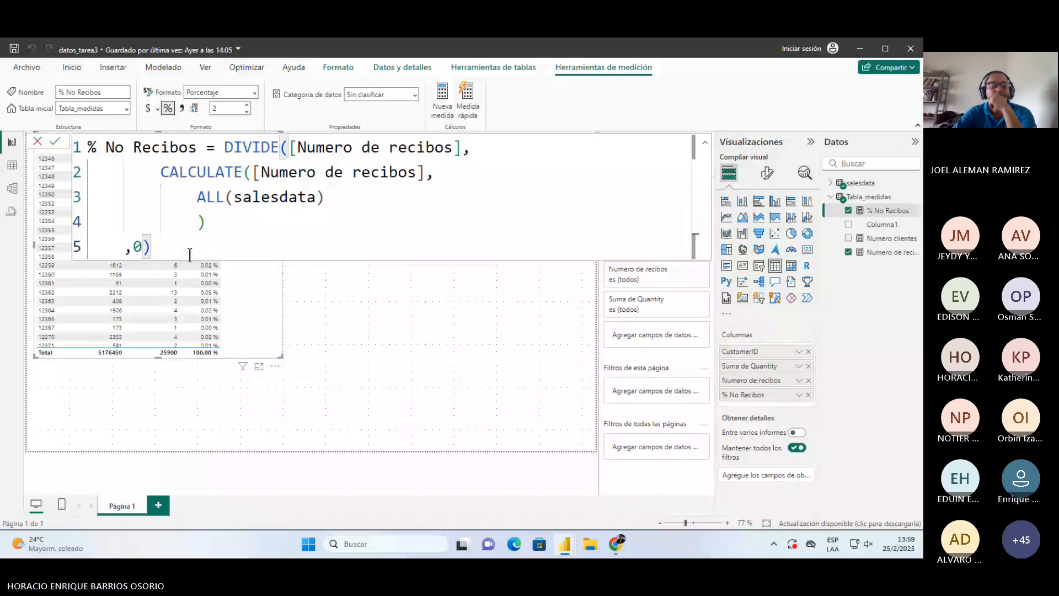
{"action": "left_click", "coordinate": [197, 173]}
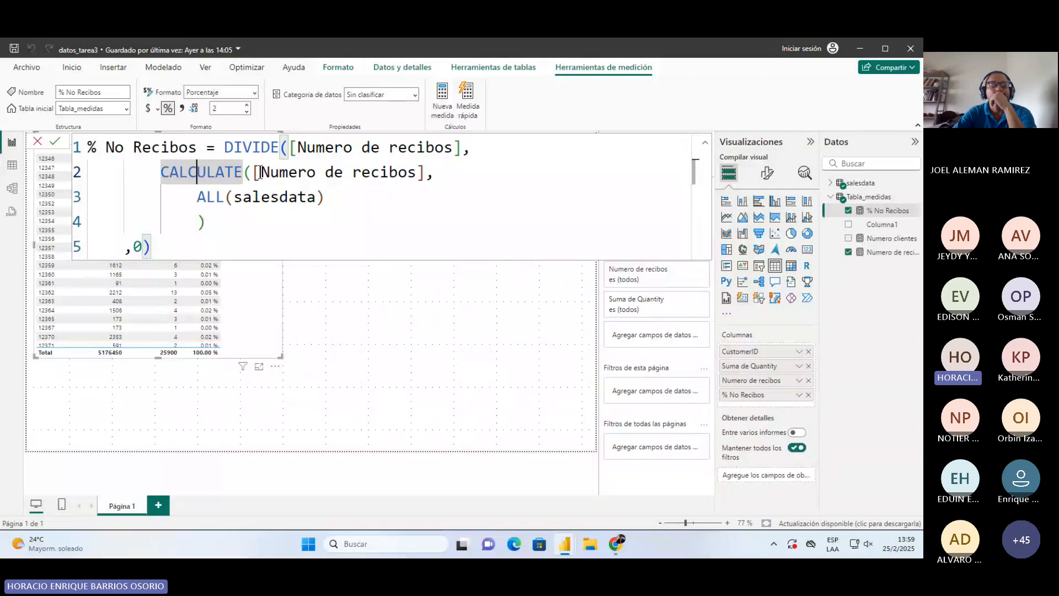
{"action": "left_click", "coordinate": [259, 172]}
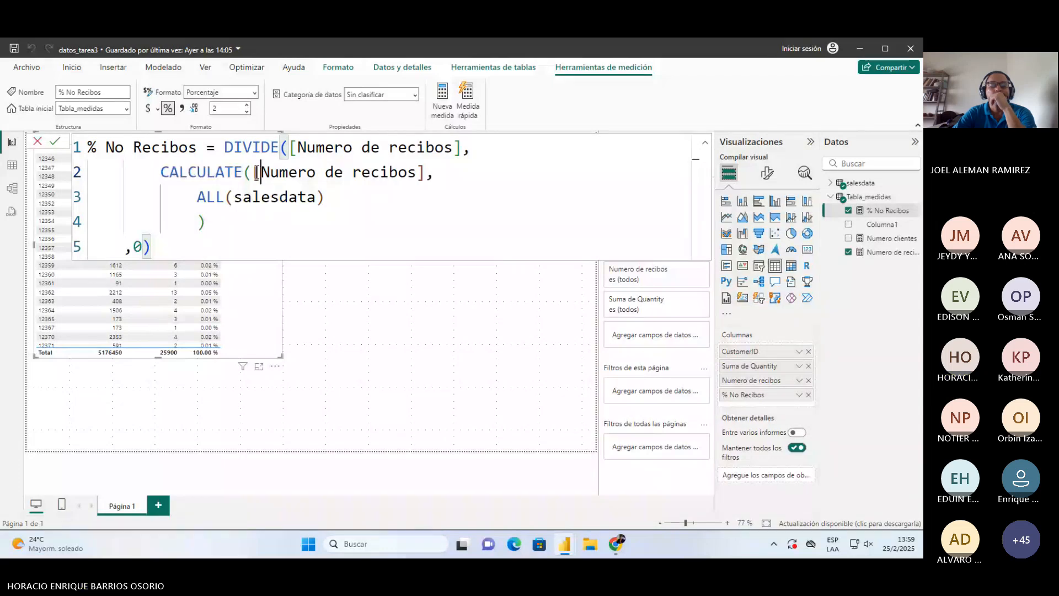
{"action": "double_click", "coordinate": [258, 173]}
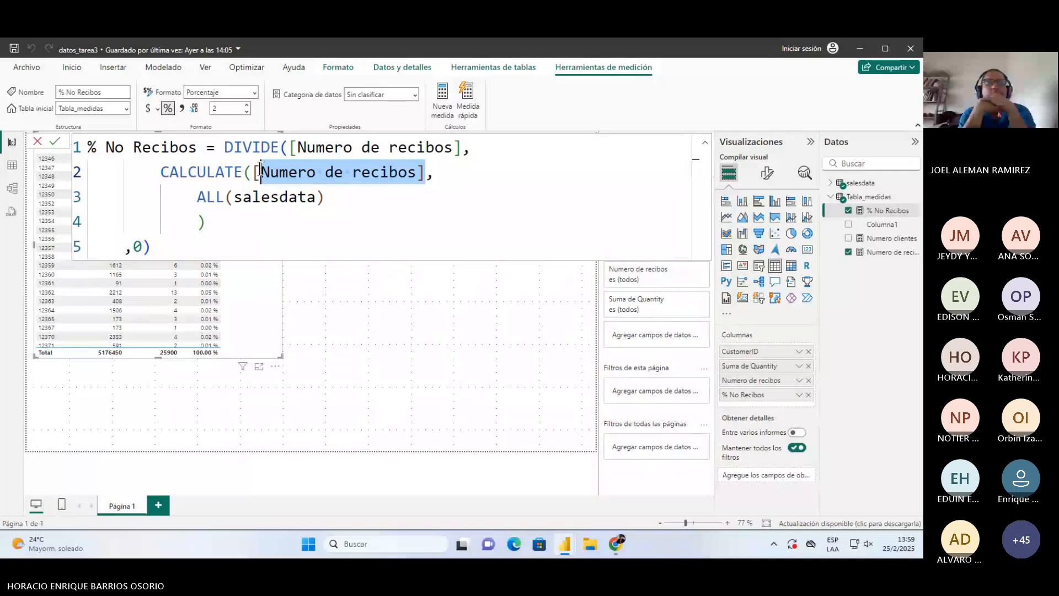
{"action": "left_click", "coordinate": [280, 172]}
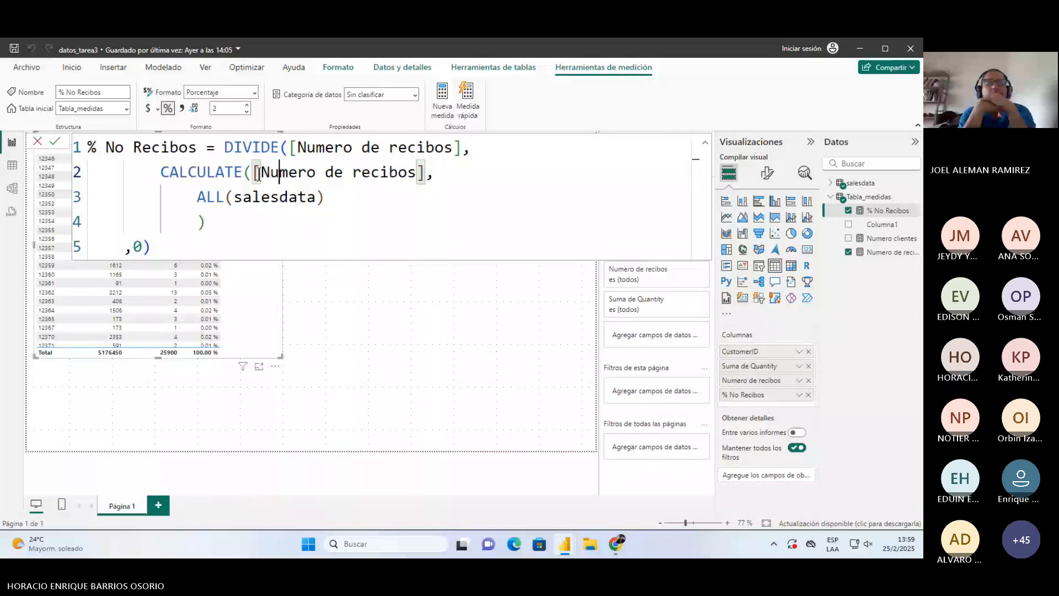
{"action": "left_click_drag", "start_coordinate": [197, 197], "coordinate": [348, 212]}
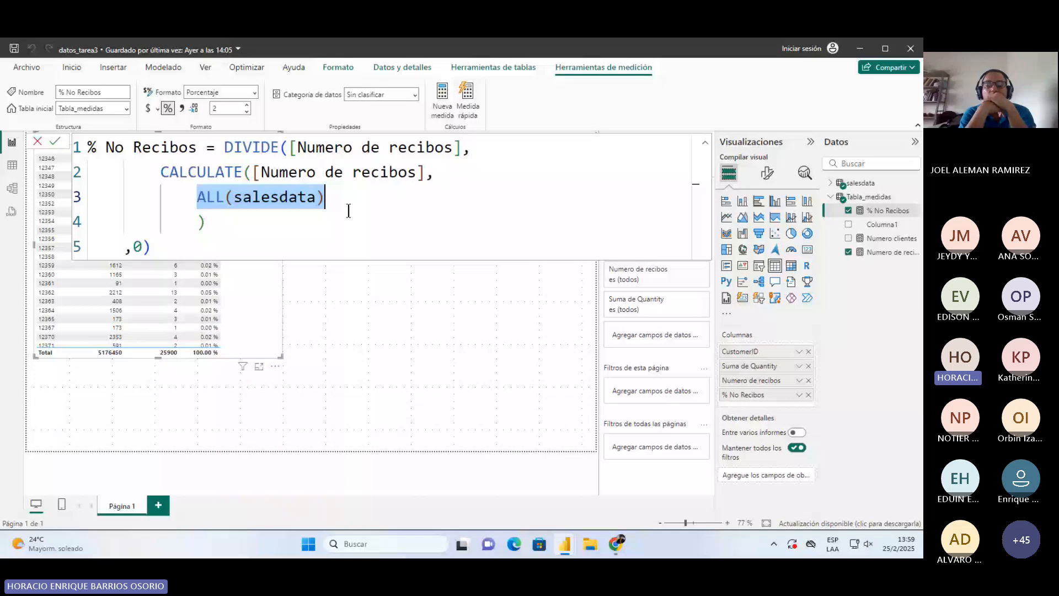
{"action": "left_click", "coordinate": [38, 141]}
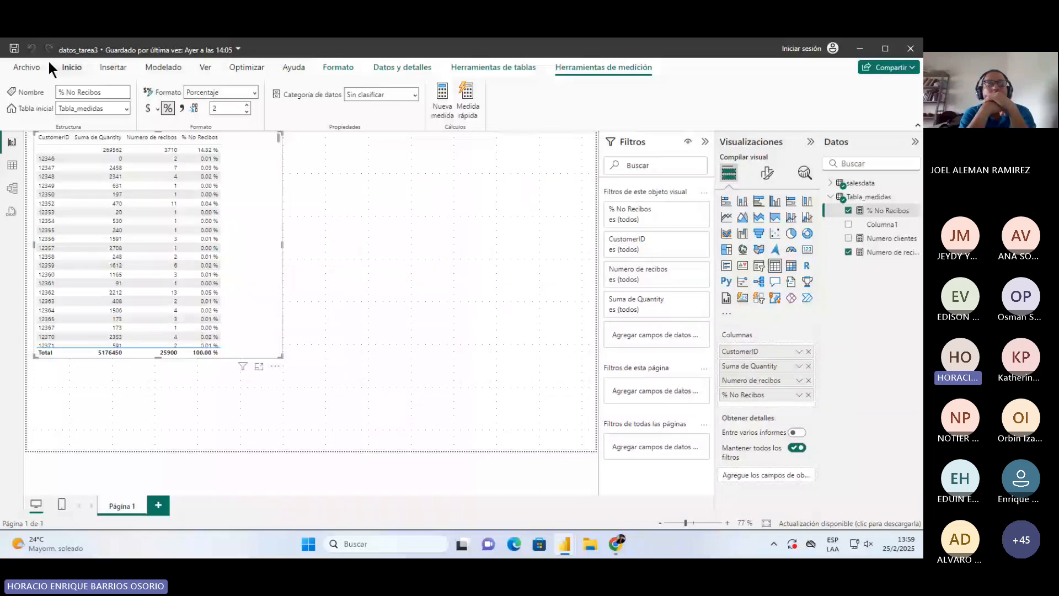
Switch to the TAREA 3 instructions in the browser and review the DISTINCTCOUNT requirement for Número de clientes and the SUMX requirement for Cantidad total.
{"action": "key", "text": "alt+Tab"}
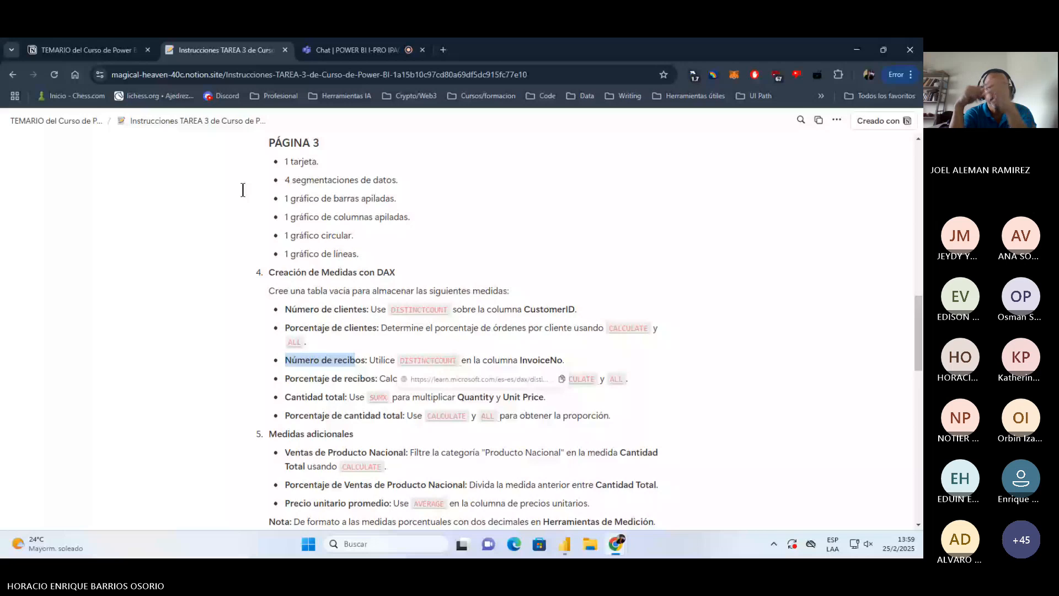
{"action": "left_click", "coordinate": [285, 382]}
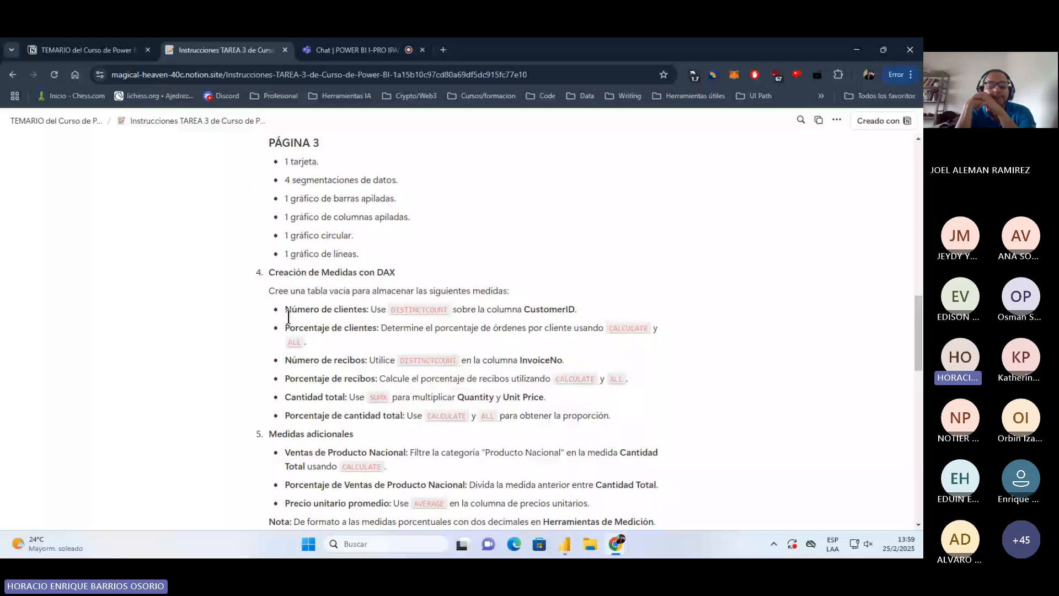
{"action": "left_click_drag", "start_coordinate": [286, 313], "coordinate": [538, 321]}
{"action": "left_click", "coordinate": [389, 311]}
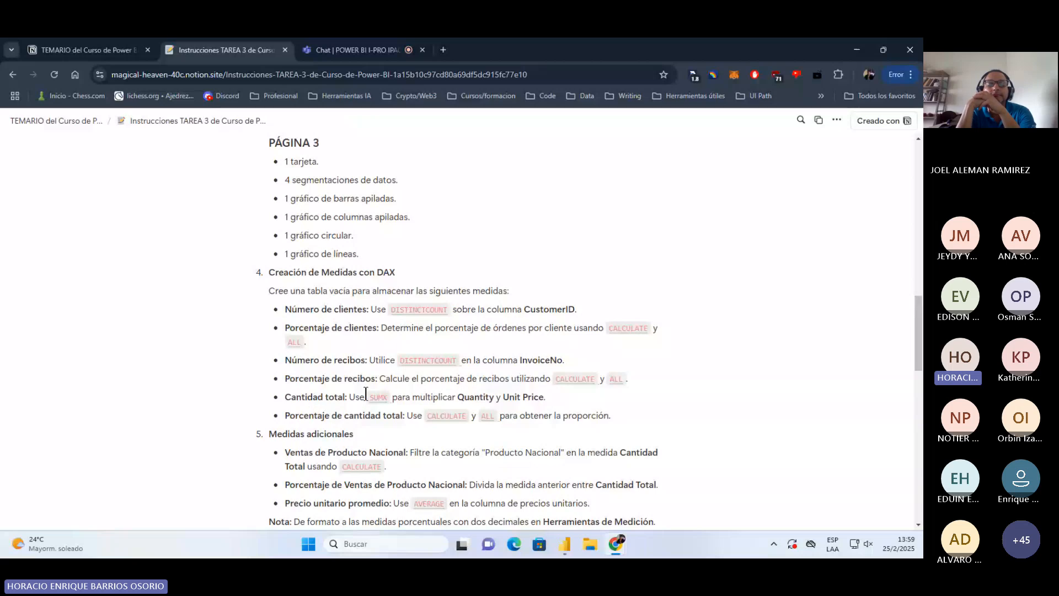
{"action": "left_click_drag", "start_coordinate": [366, 394], "coordinate": [531, 406]}
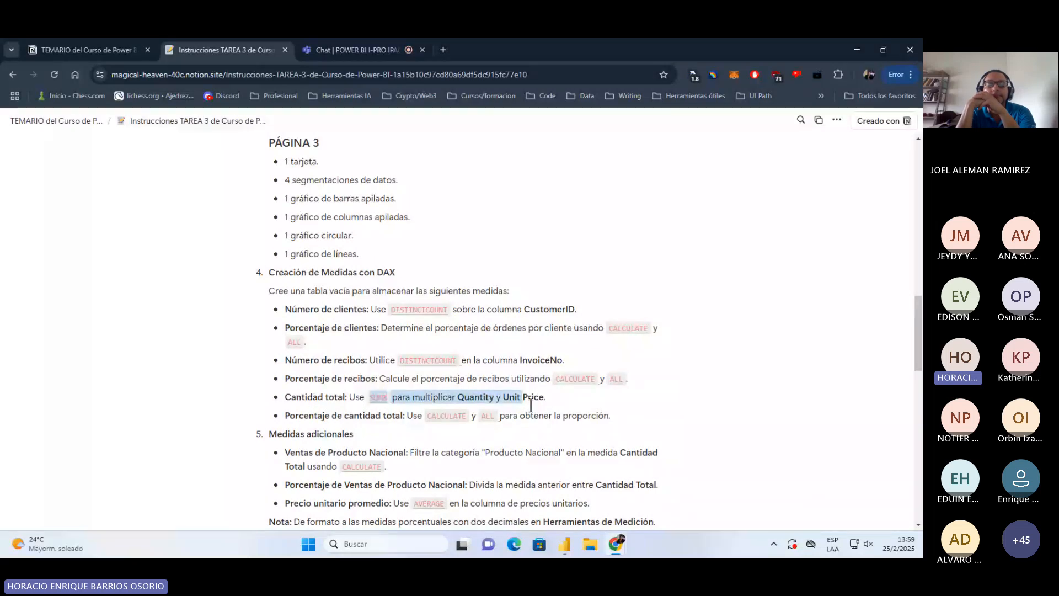
{"action": "left_click", "coordinate": [531, 405]}
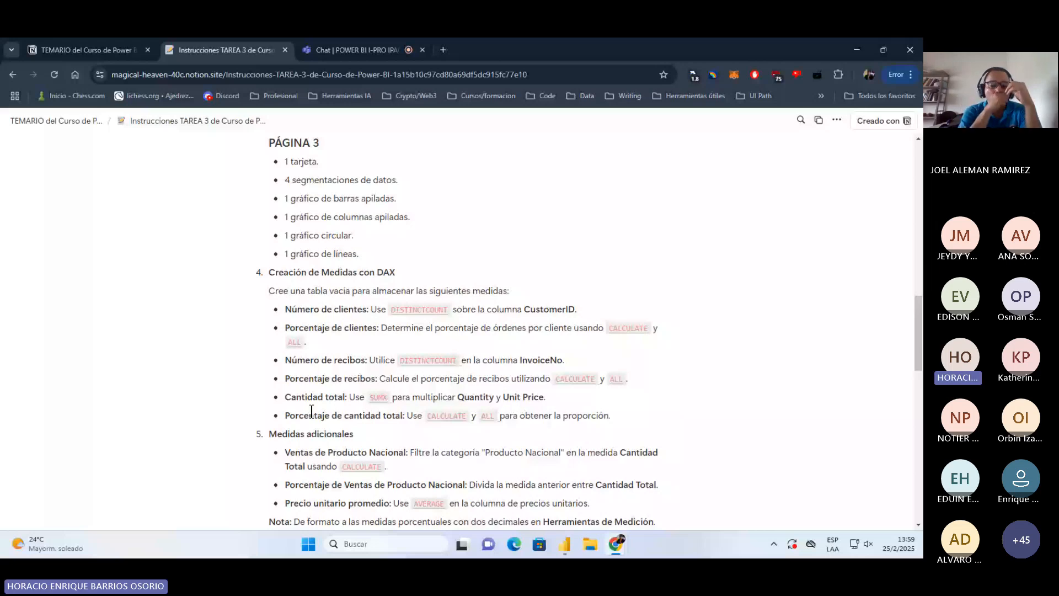
Return to datos_tarea3 in Power BI and go over the DIVIDE arguments of the % No Recibos formula once more.
{"action": "key", "text": "alt+Tab"}
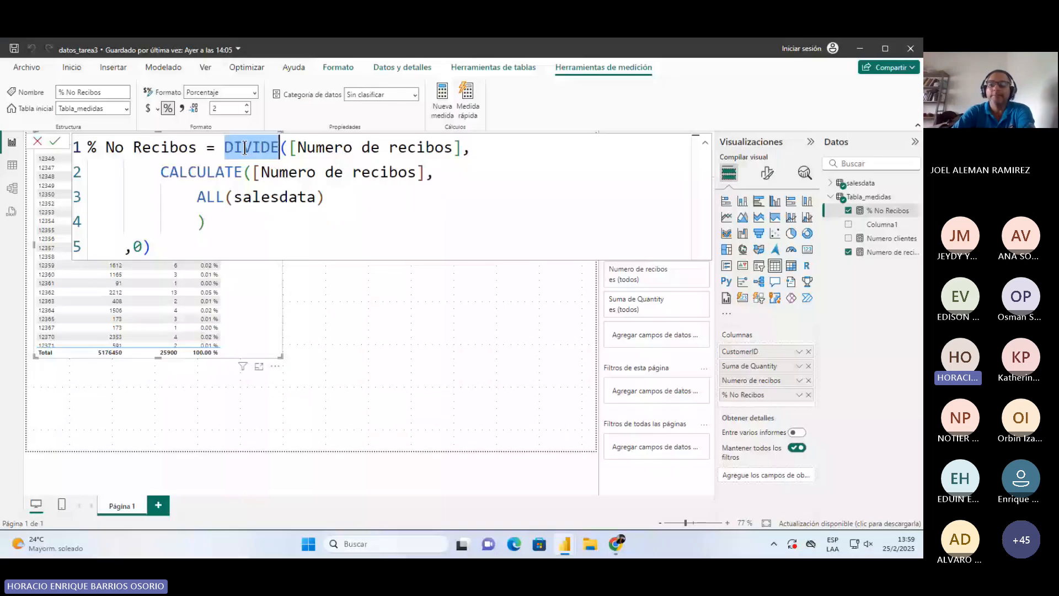
{"action": "left_click_drag", "start_coordinate": [290, 147], "coordinate": [463, 148]}
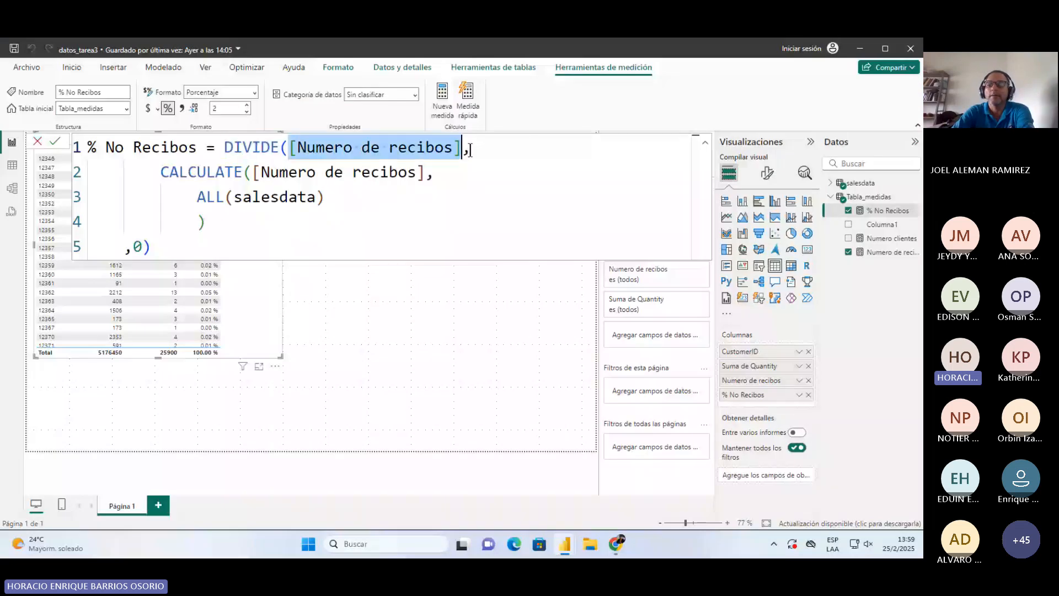
{"action": "left_click_drag", "start_coordinate": [160, 172], "coordinate": [423, 172]}
{"action": "left_click", "coordinate": [199, 196]}
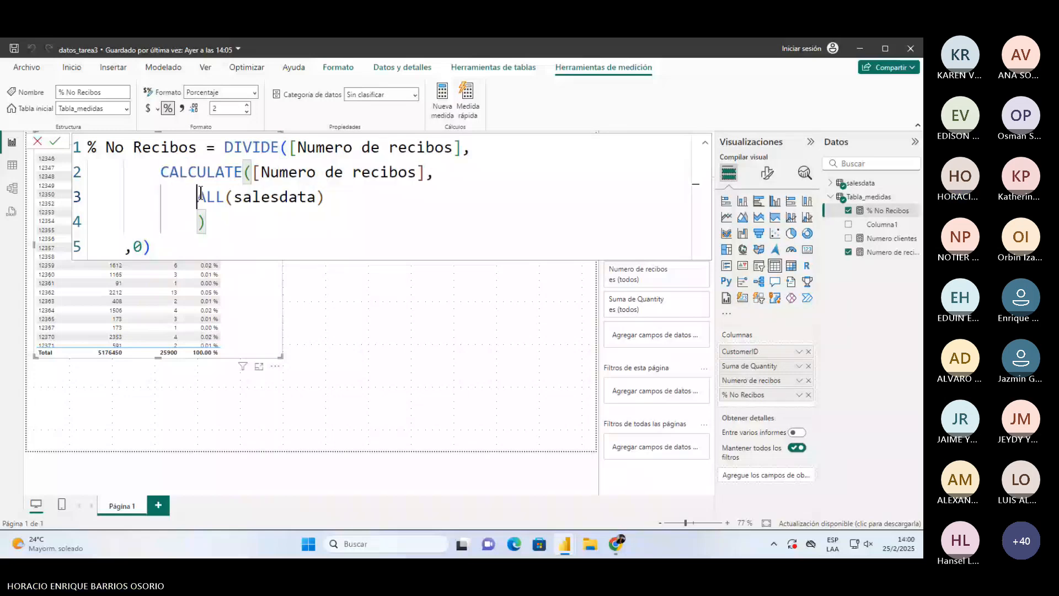
Save the datos_tarea3 report and deselect the CustomerID table on Página 1.
{"action": "left_click", "coordinate": [11, 49]}
{"action": "left_click", "coordinate": [310, 290]}
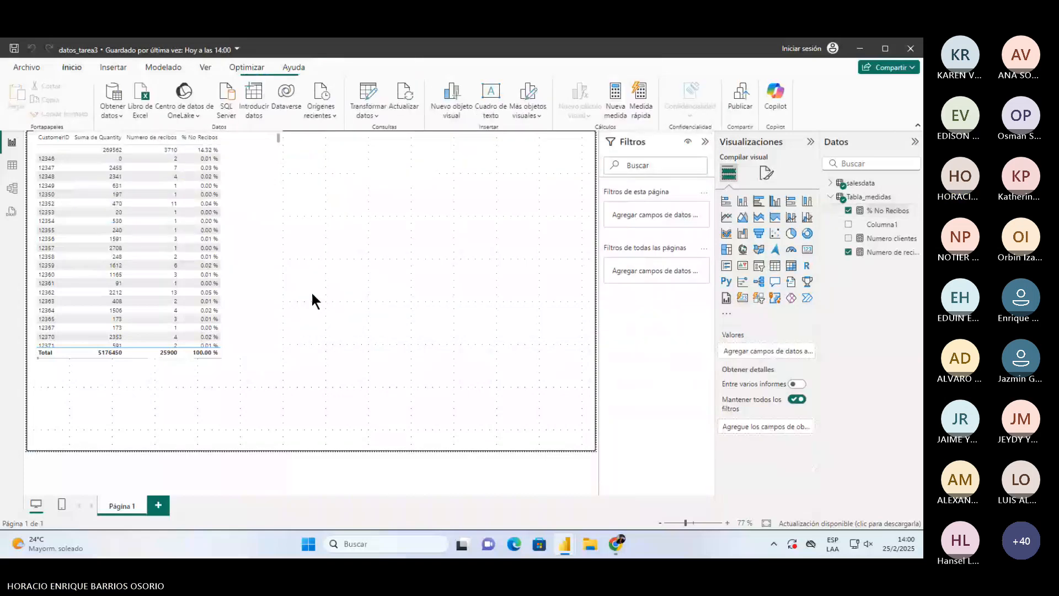
{"action": "key", "text": "alt"}
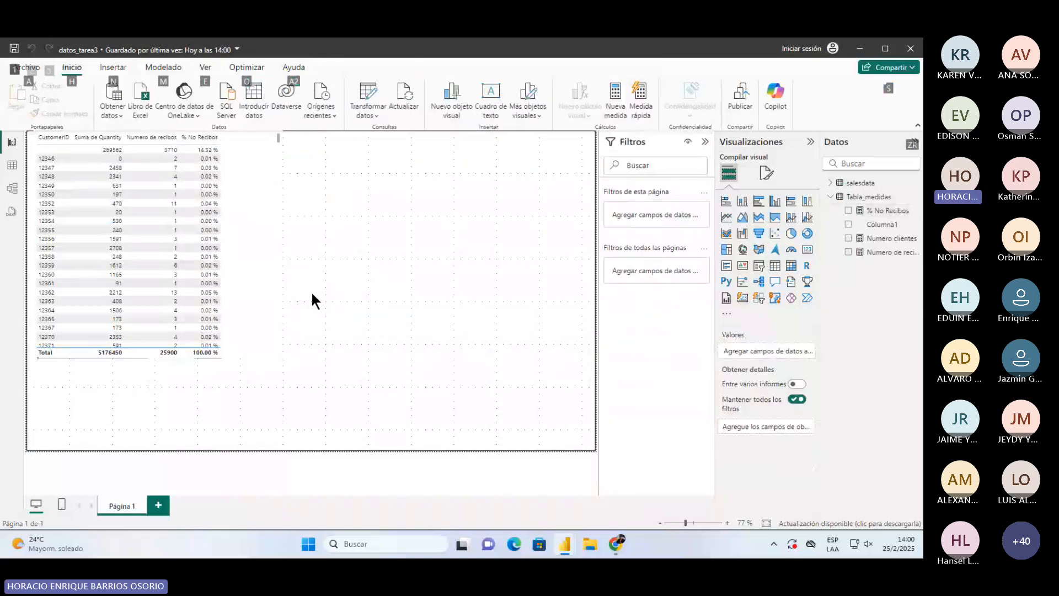
{"action": "key", "text": "alt"}
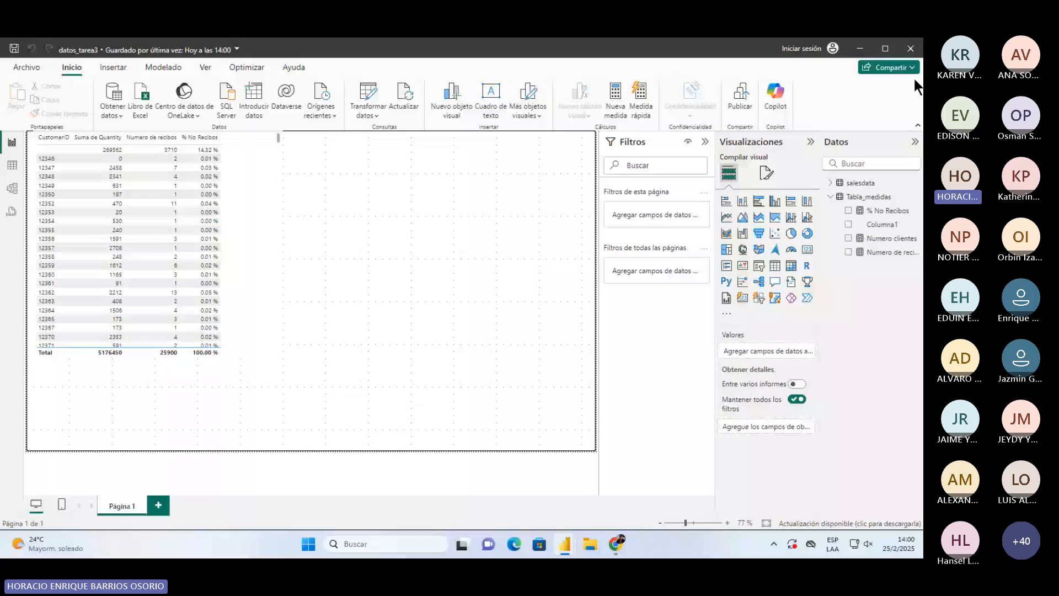
Switch to the TAREA 3 instructions in the browser, look over the additional measures section, and bring up the Teams meeting.
{"action": "key", "text": "alt+Tab"}
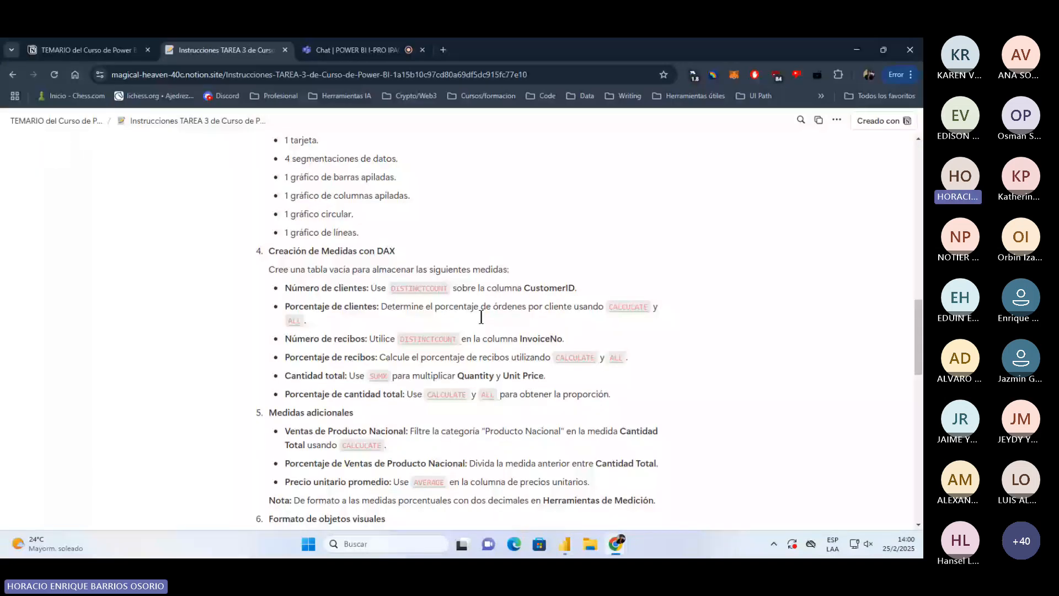
{"action": "scroll", "coordinate": [482, 317], "scroll_direction": "down", "scroll_amount": 2}
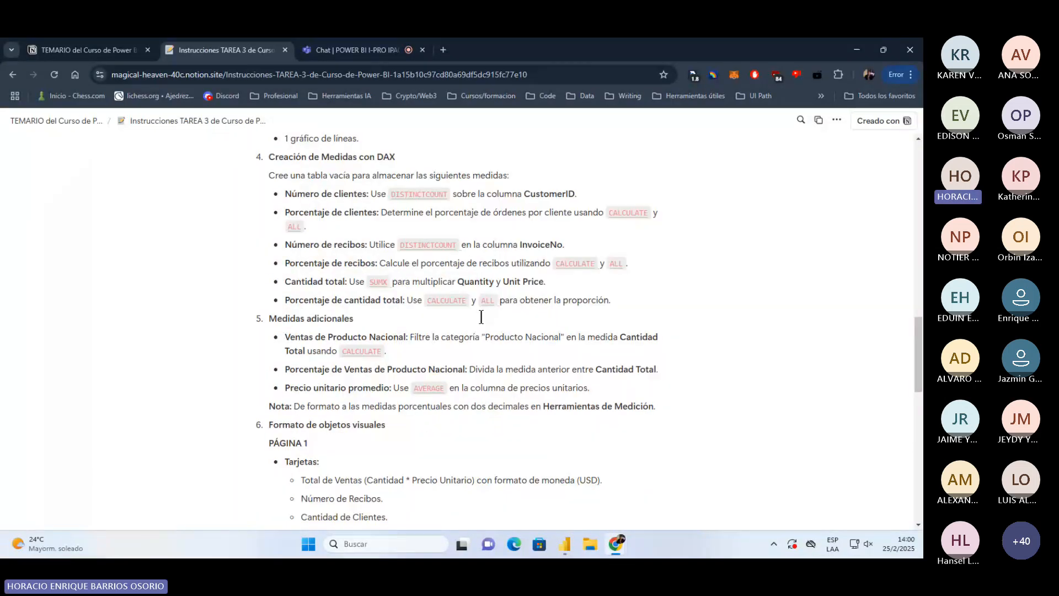
{"action": "left_click", "coordinate": [340, 51]}
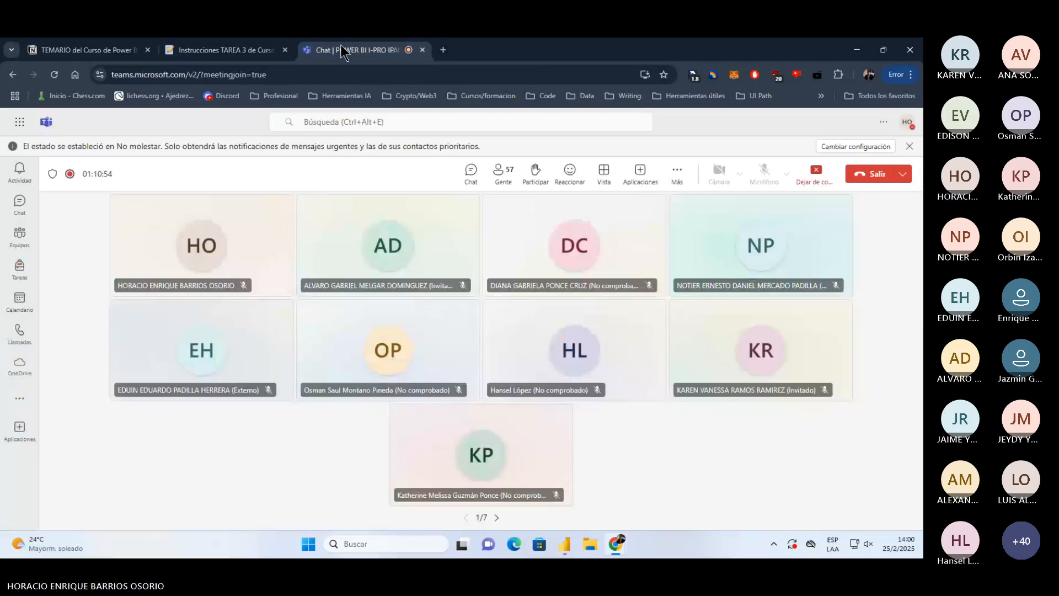